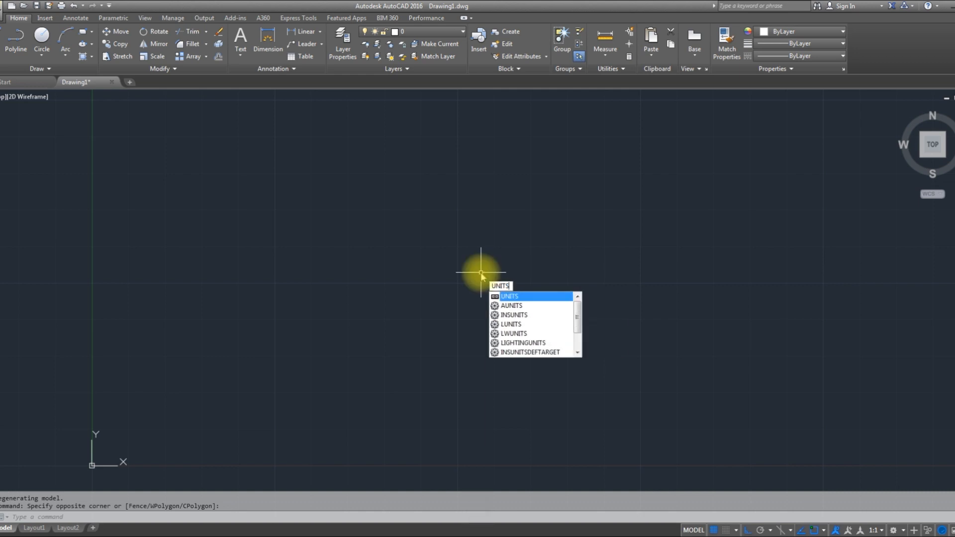
- Set the drawing units to Deg/Min/Sec angles with 0d00'00" precision and the insertion scale to meters
key("Return")
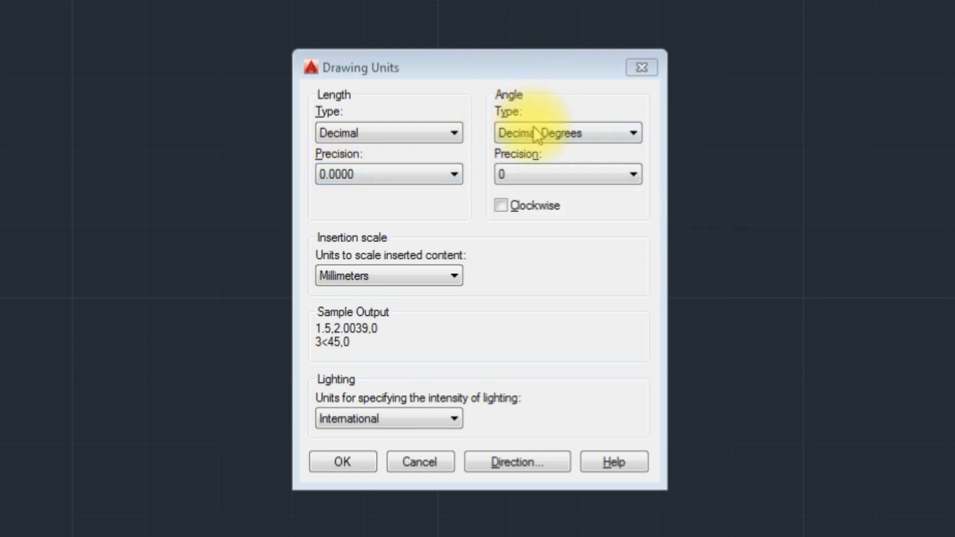
left_click(632, 133)
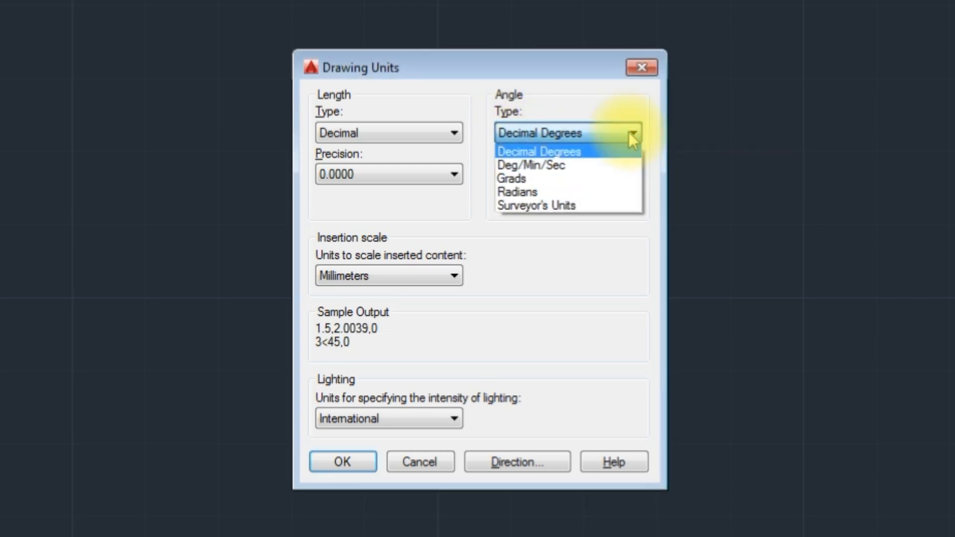
left_click(606, 165)
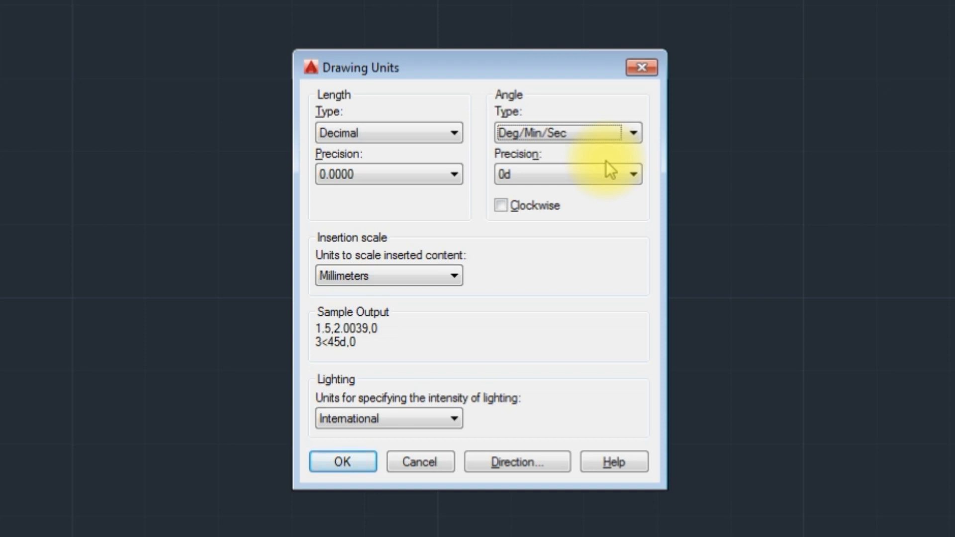
left_click(603, 172)
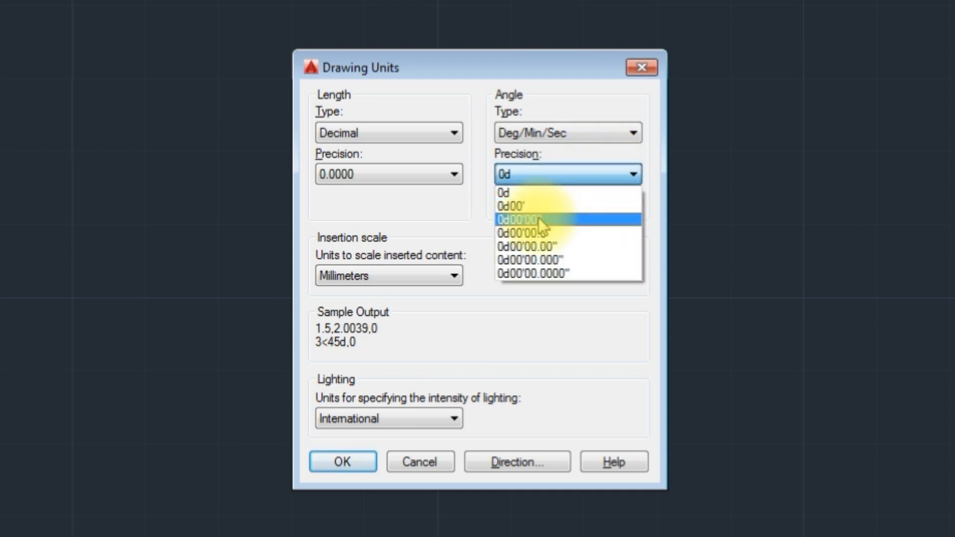
left_click(559, 218)
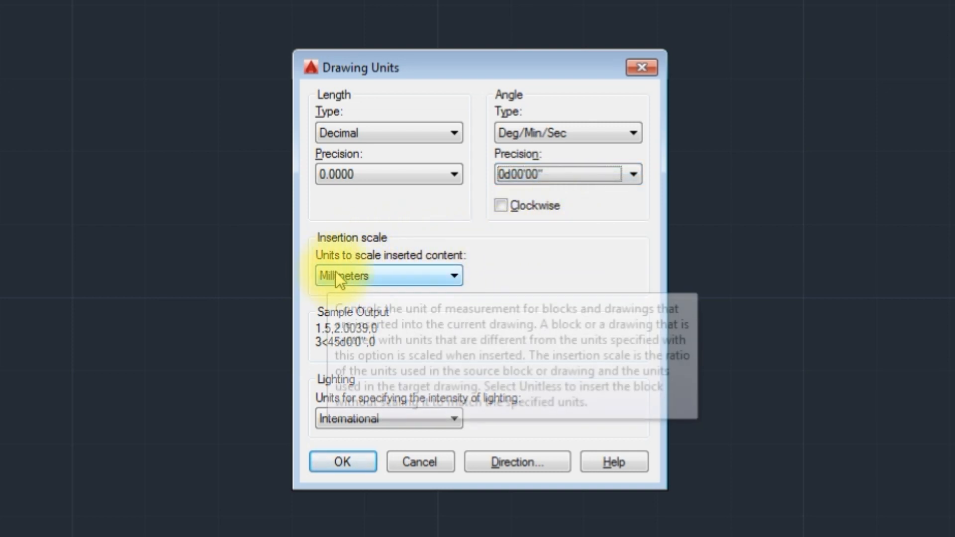
left_click(448, 277)
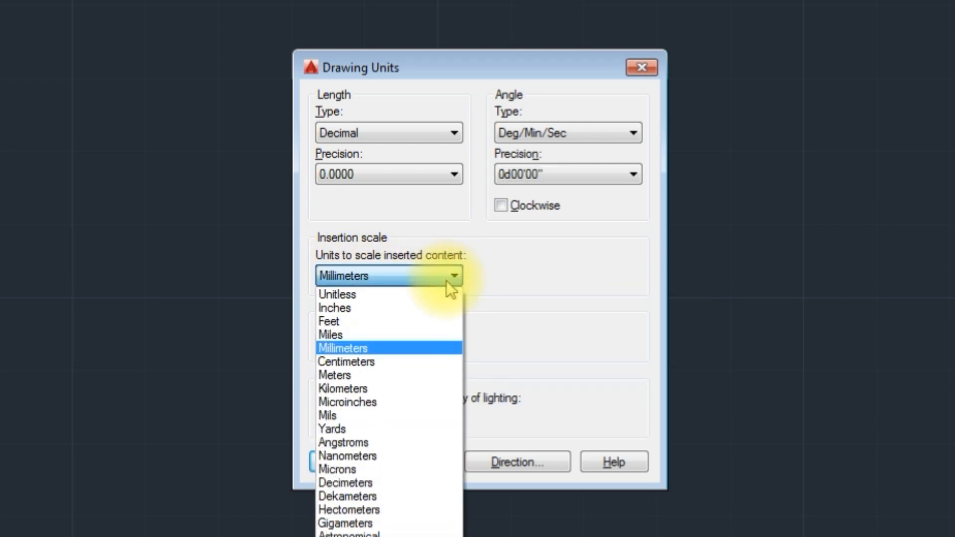
left_click(410, 375)
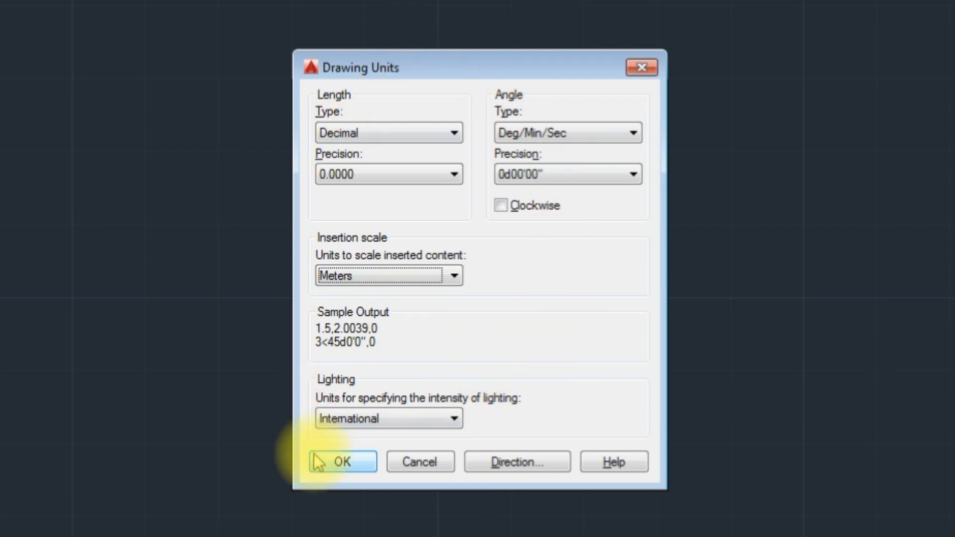
left_click(340, 462)
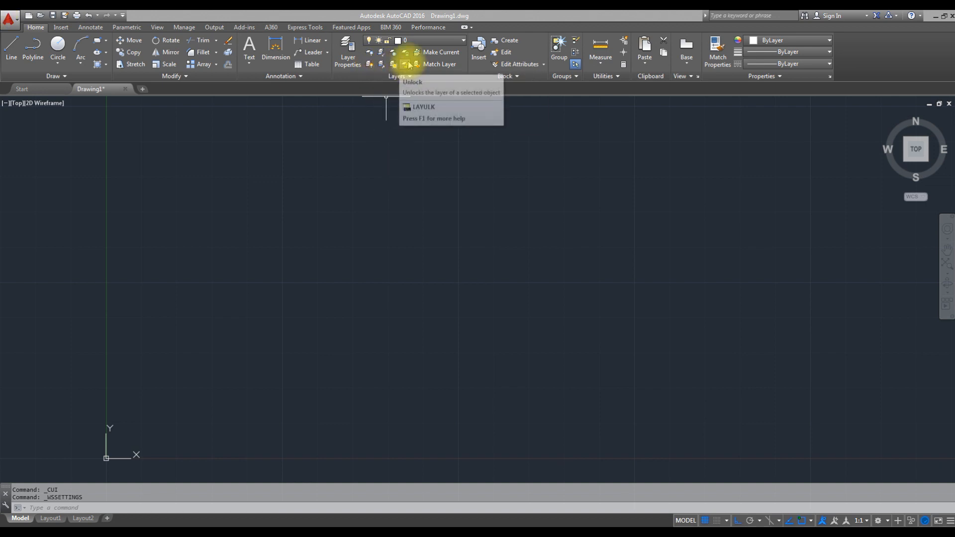
- Open the layer properties manager, reposition it and widen its columns so the property headings are readable
left_click(357, 50)
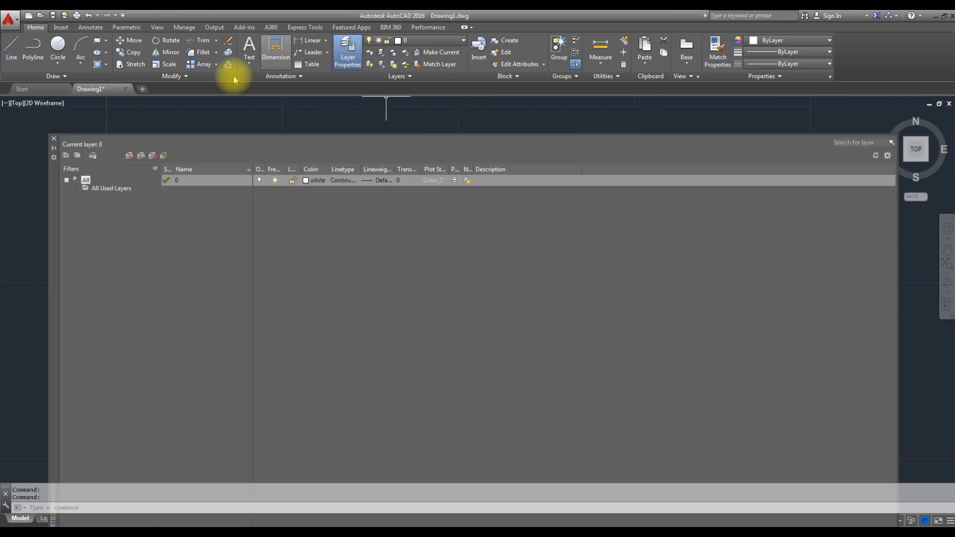
left_click_drag(53, 186, 31, 157)
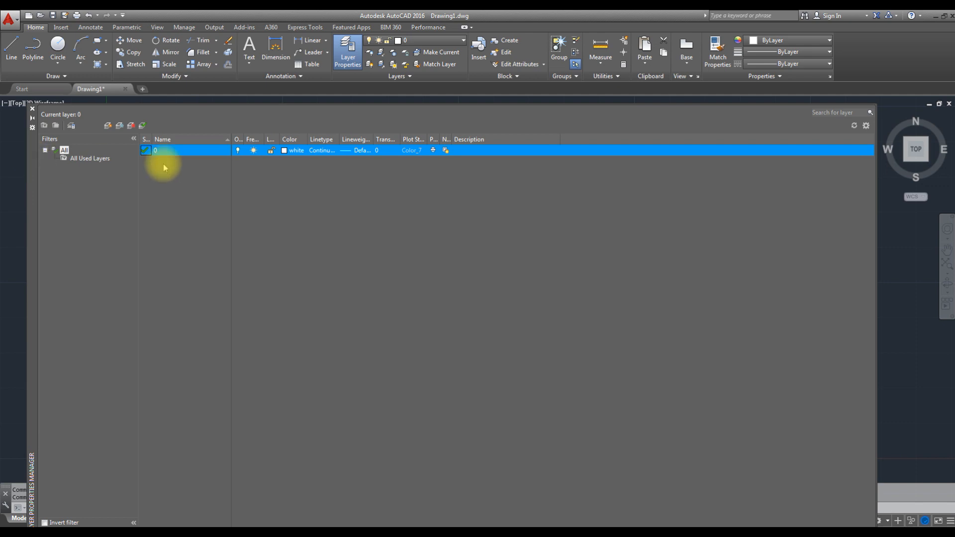
left_click_drag(244, 139, 686, 135)
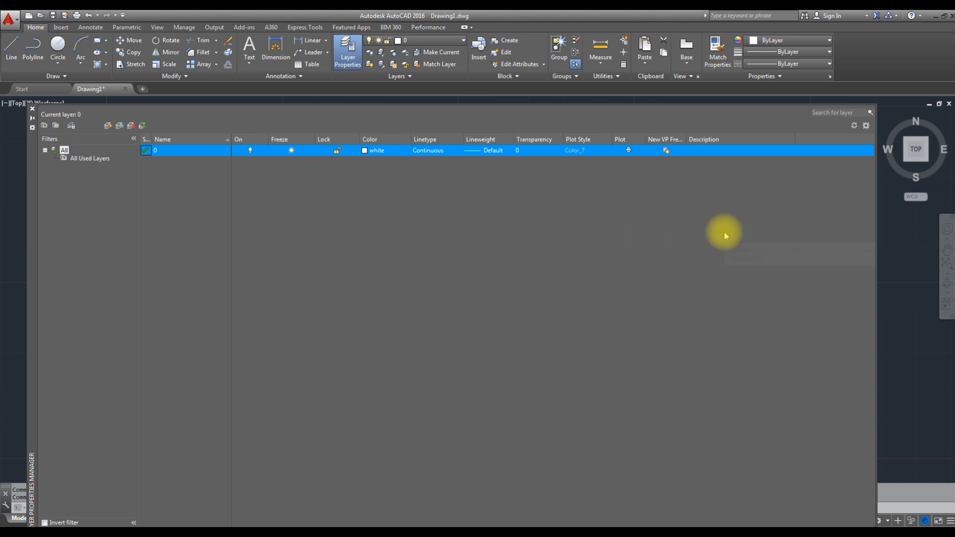
left_click_drag(685, 139, 724, 137)
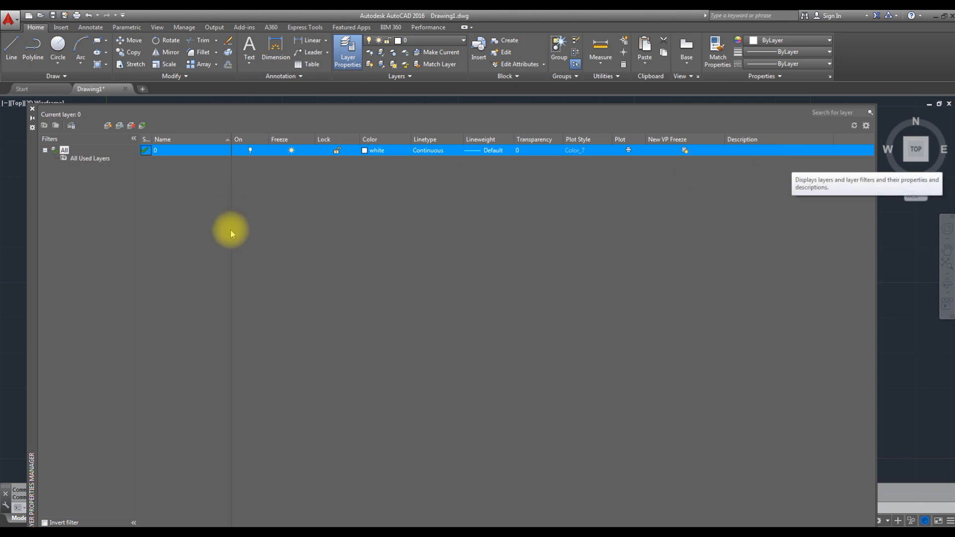
- Create a new layer named 1-ALVENARIA with the color white
left_click(108, 127)
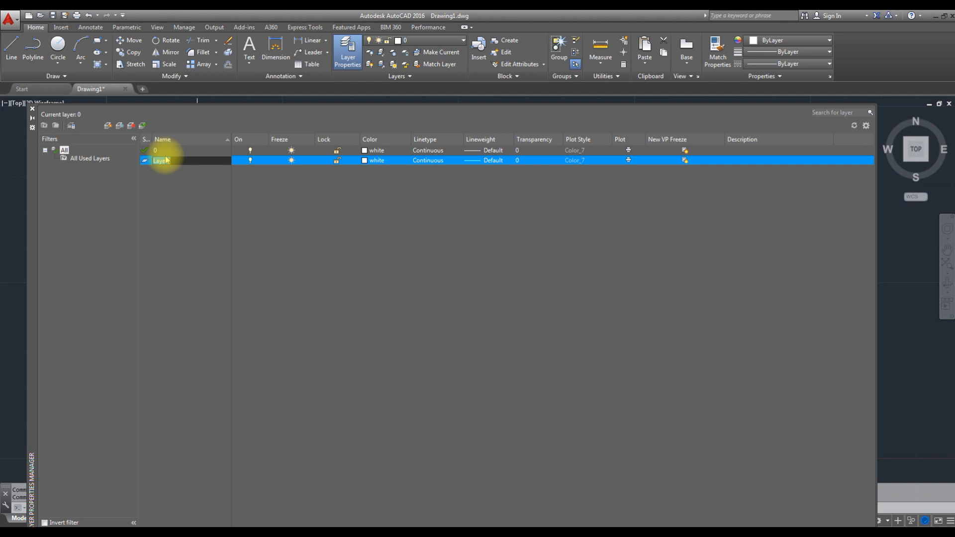
type("1-AL")
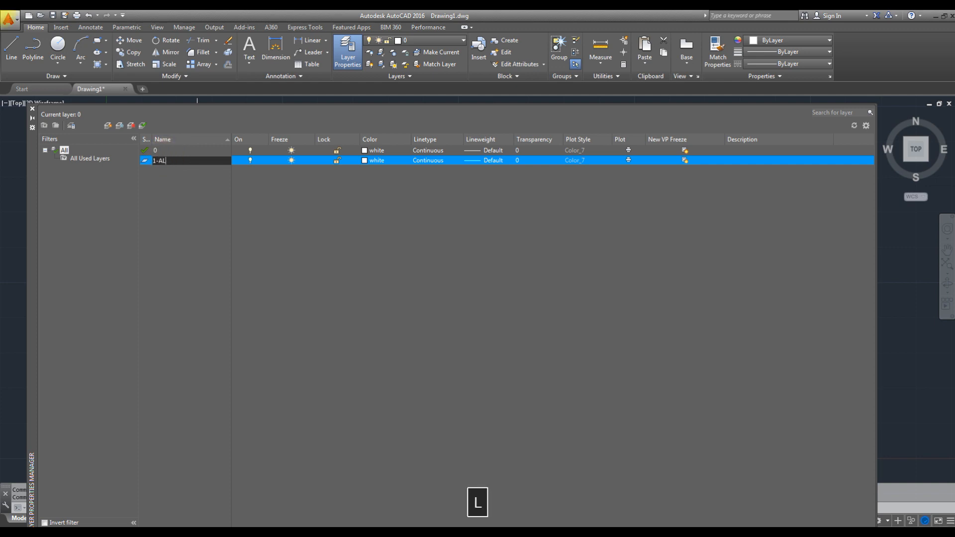
type("VENARIA")
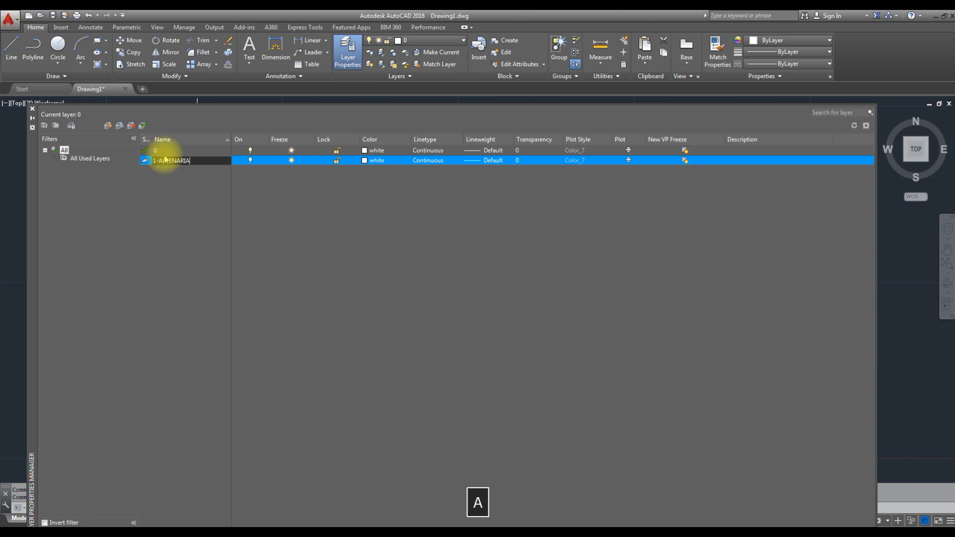
left_click(365, 161)
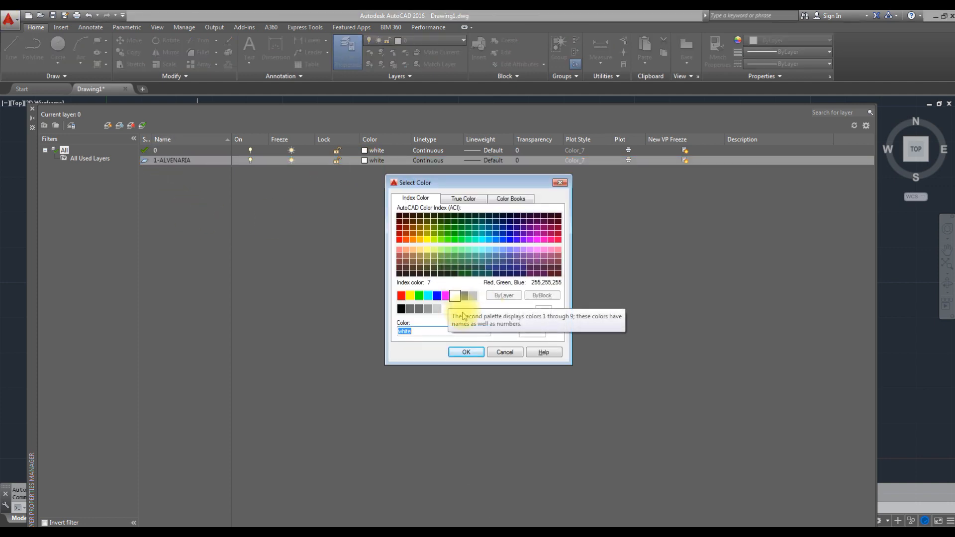
left_click(464, 352)
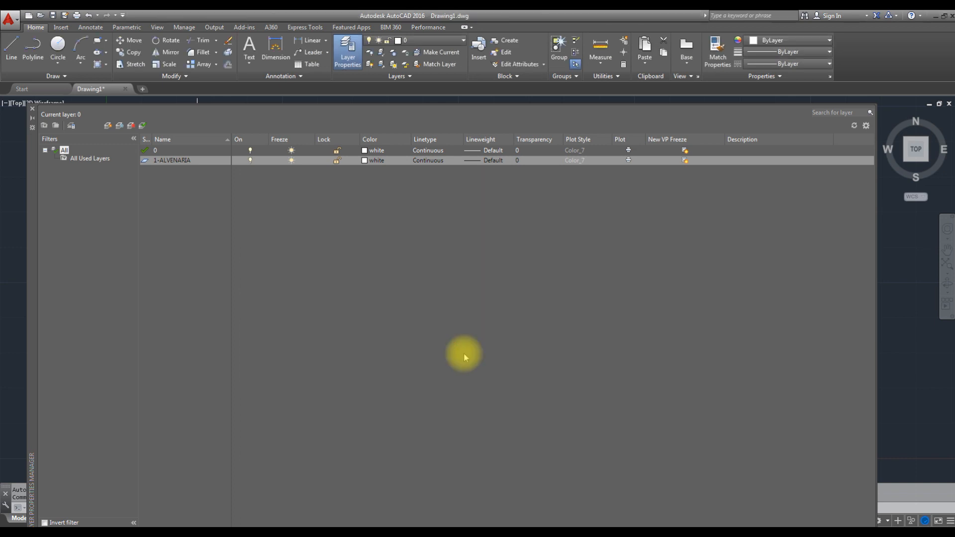
- Create a new layer named "2 - MURETA" and set its color to cyan
left_click(108, 128)
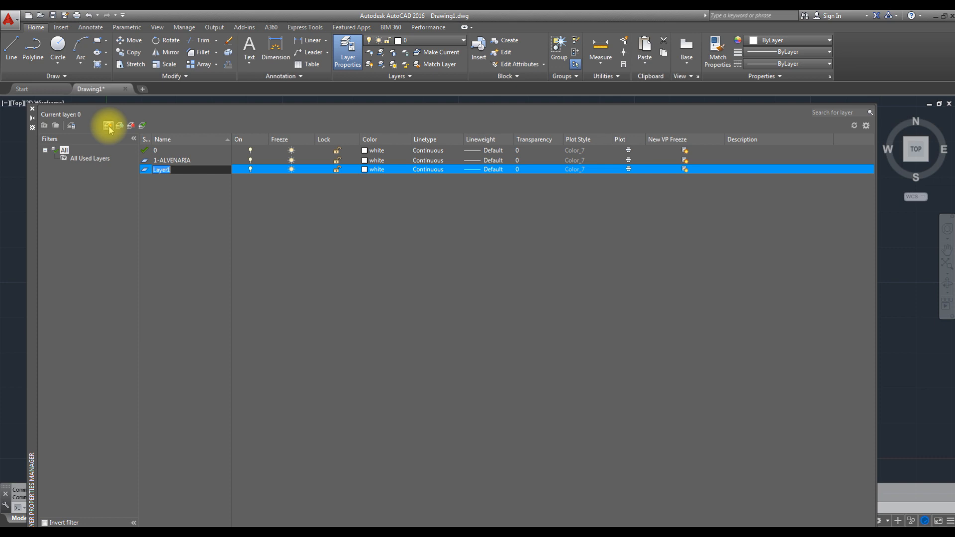
type("2 -")
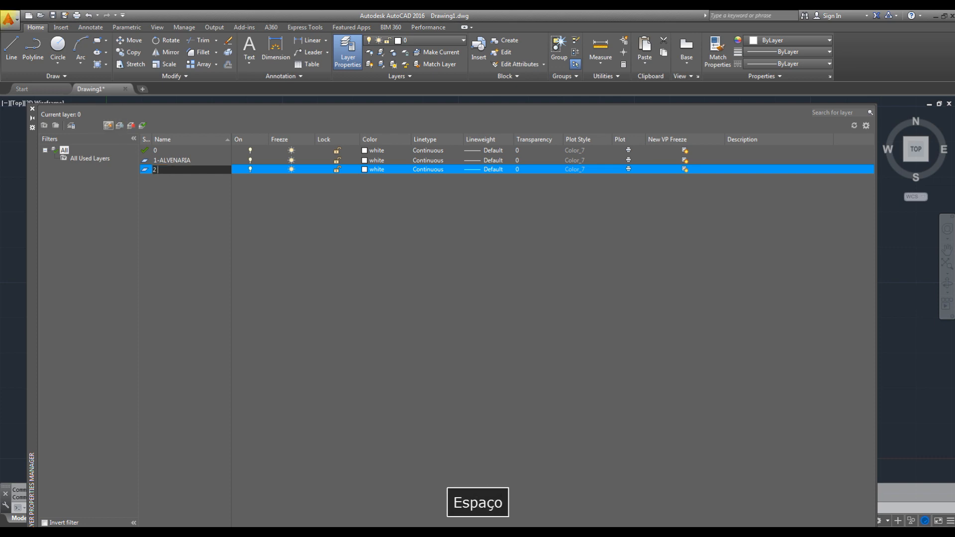
type(" MURETA")
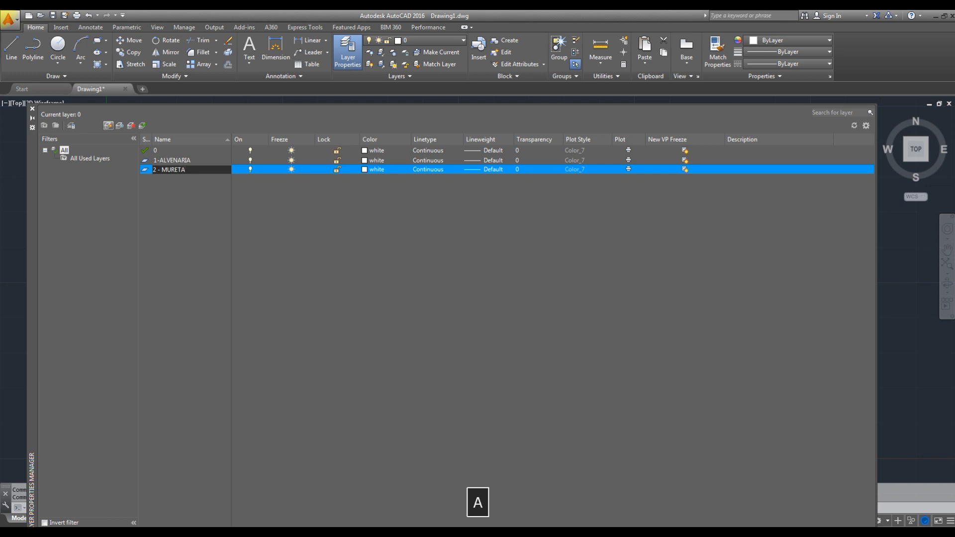
left_click(185, 195)
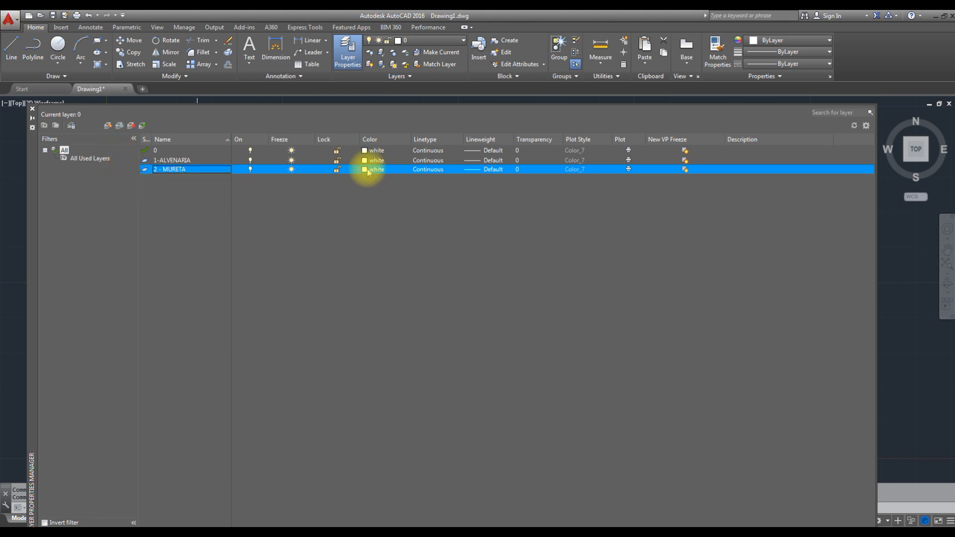
left_click(365, 170)
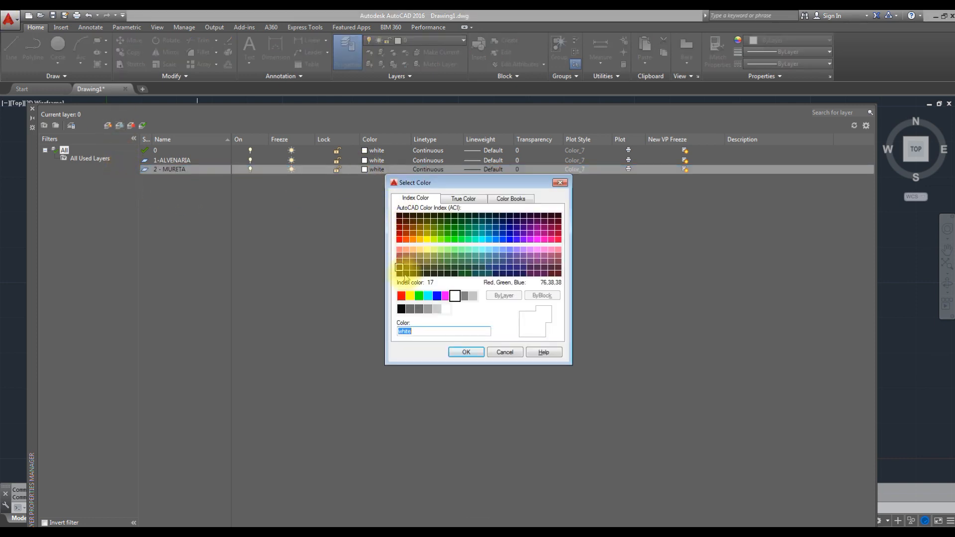
left_click(428, 296)
left_click(460, 353)
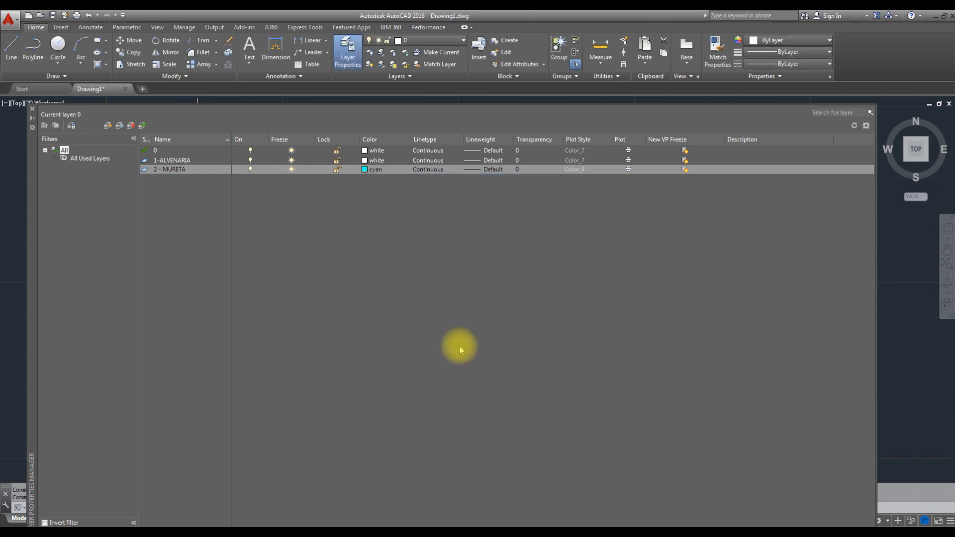
- Add a layer named 3-PORTAS and set its color to green
left_click(108, 125)
type("3")
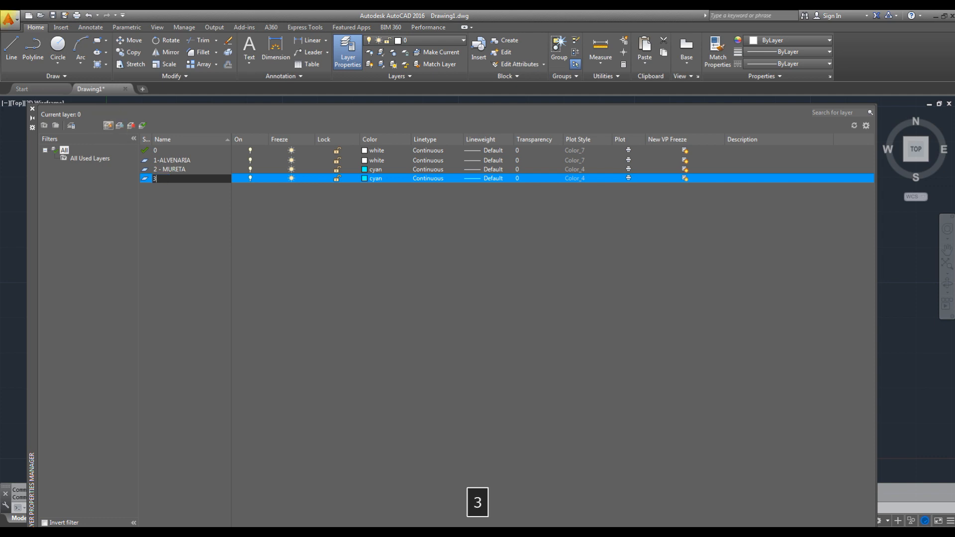
type("-PORTAS")
left_click(365, 179)
left_click(419, 296)
left_click(466, 352)
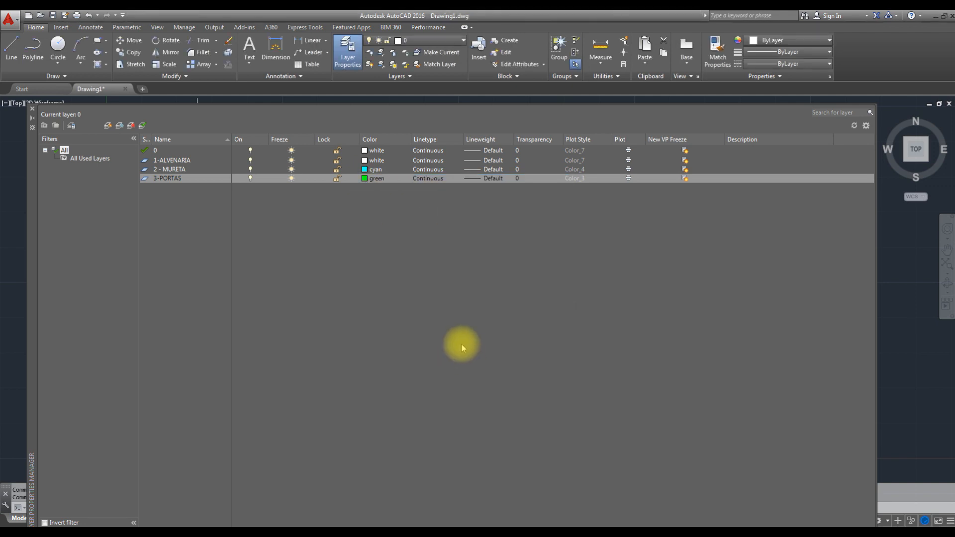
- Add a layer named 4-JANELAS that takes its green color from the 3-PORTAS layer
left_click(107, 126)
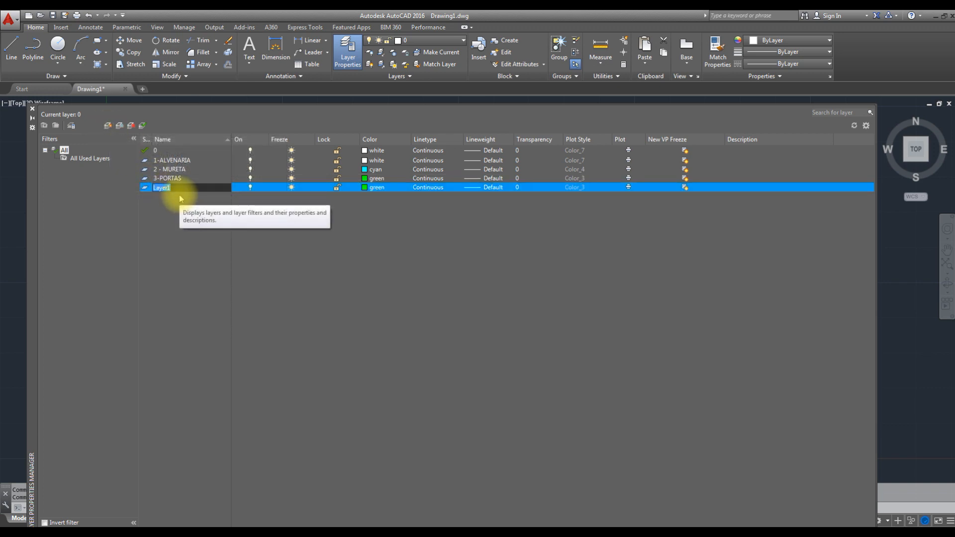
type("4-JANELAS")
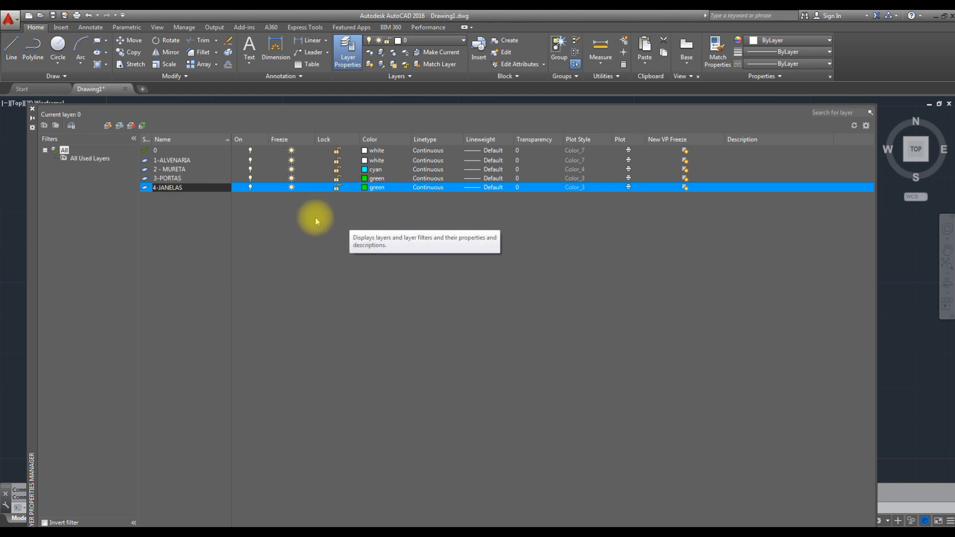
left_click(288, 210)
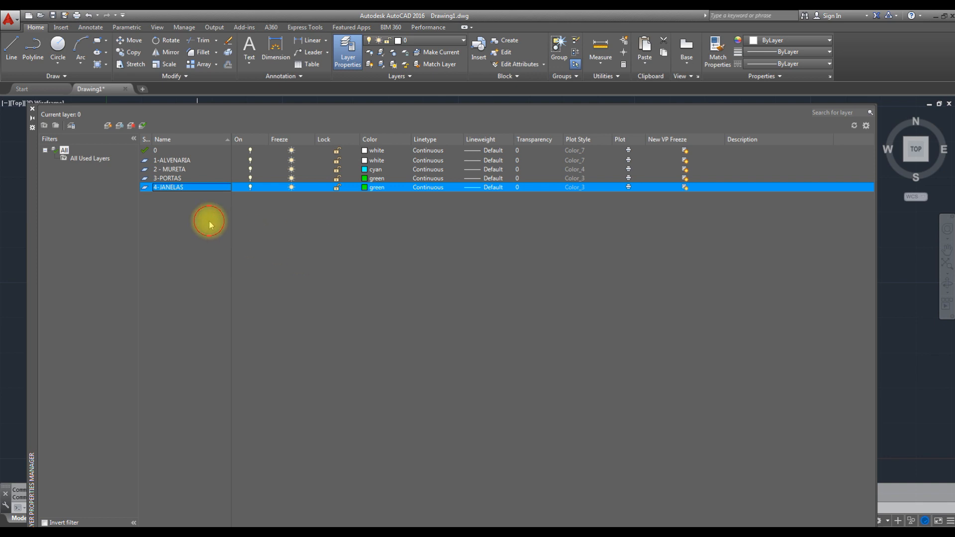
- Create a layer named 5-PROJEÇÕES and set its color to index color 9
left_click(109, 126)
type("5")
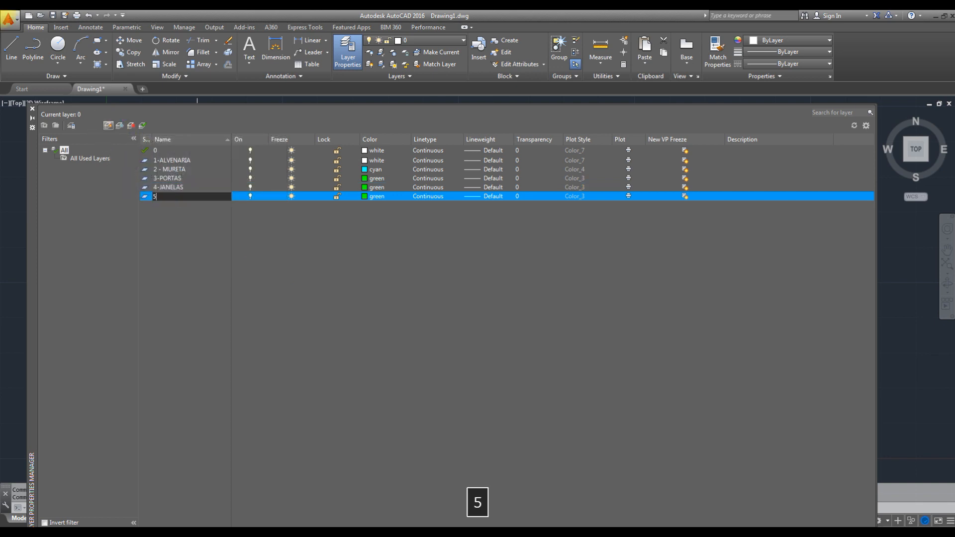
type("-PROJEÇÕES")
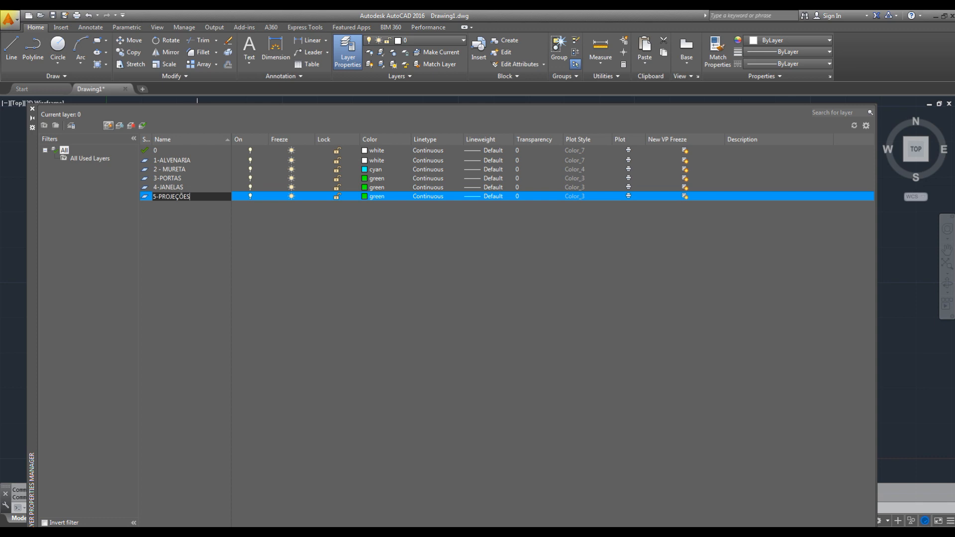
left_click(196, 246)
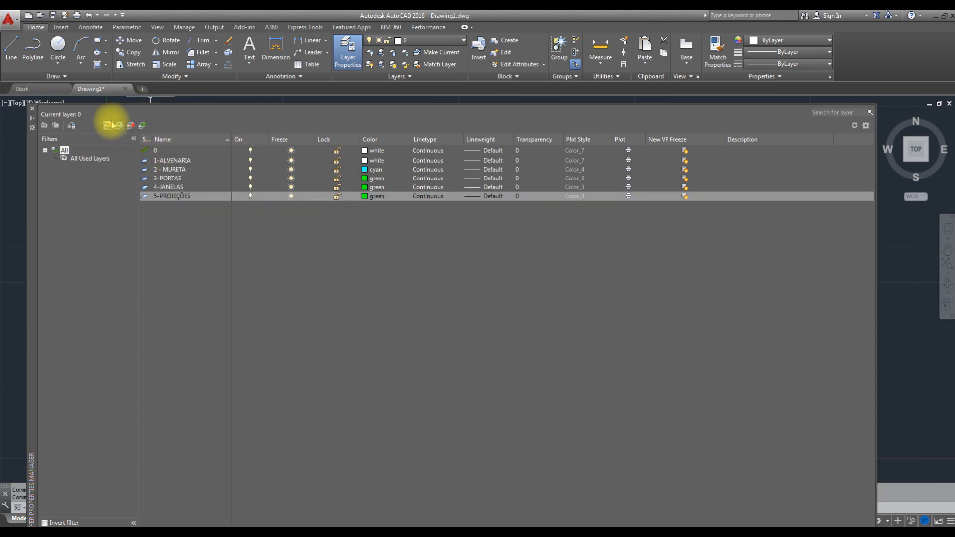
left_click(365, 197)
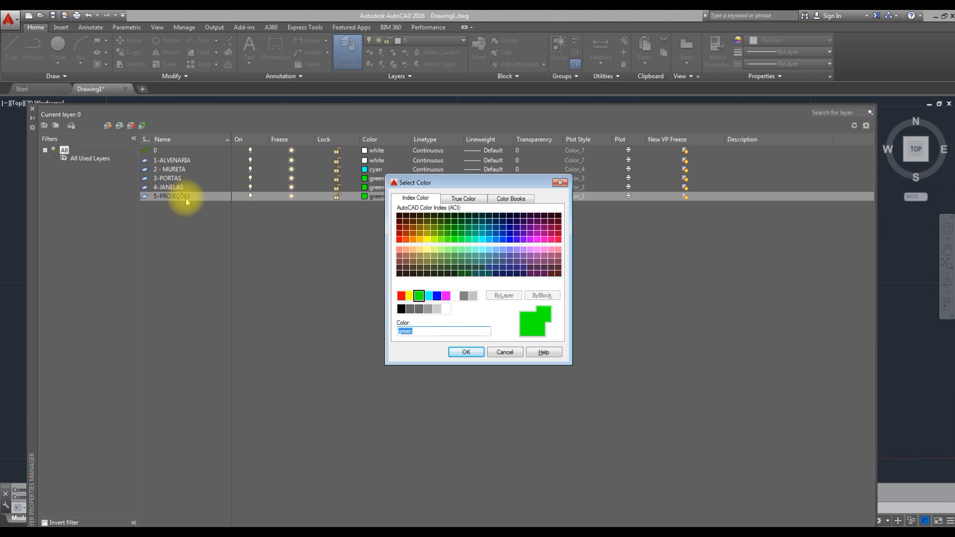
left_click(472, 296)
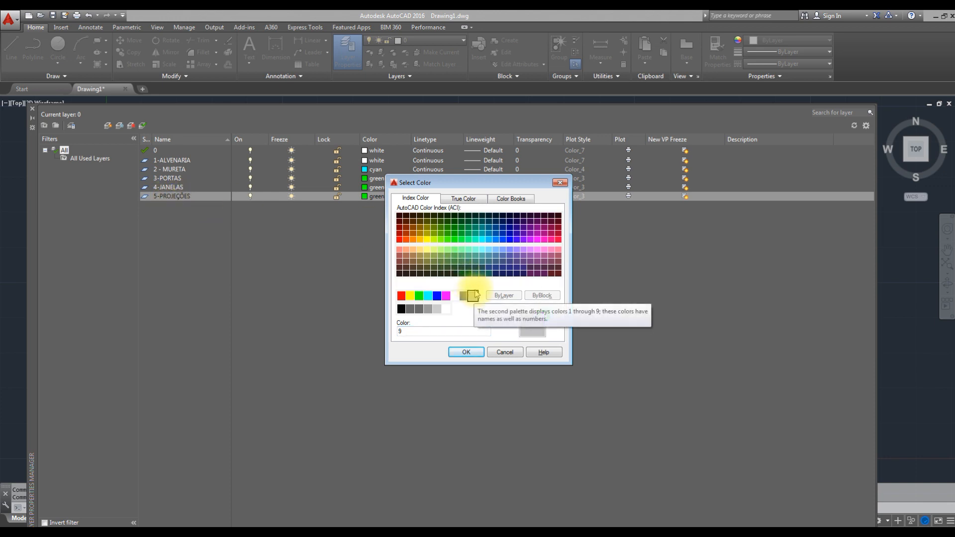
left_click(466, 352)
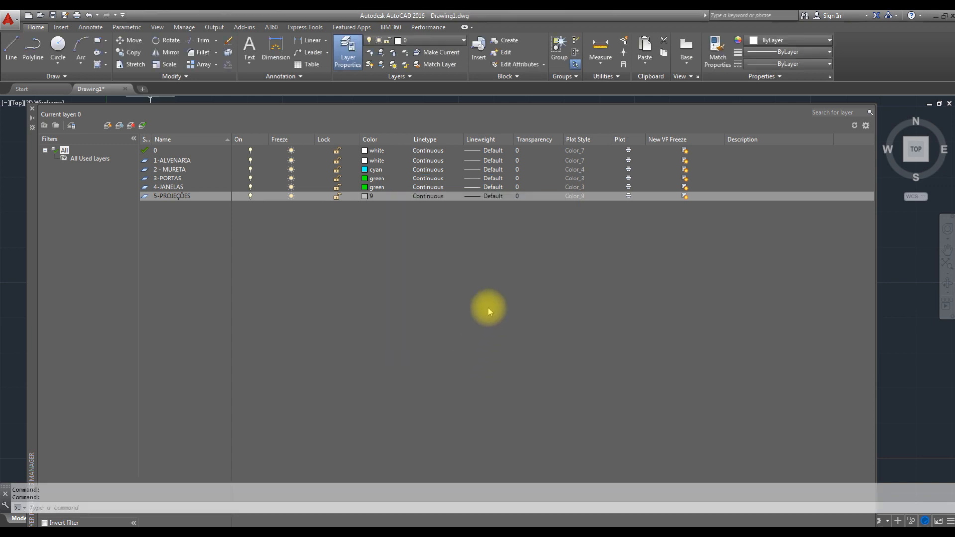
- Close the layer properties manager and make 1-ALVENARIA the current layer
left_click(31, 109)
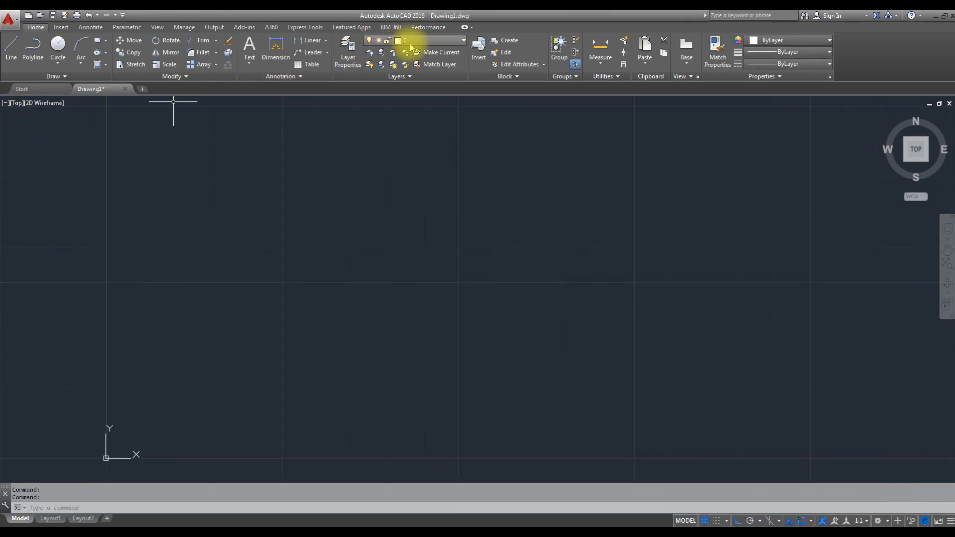
left_click(430, 40)
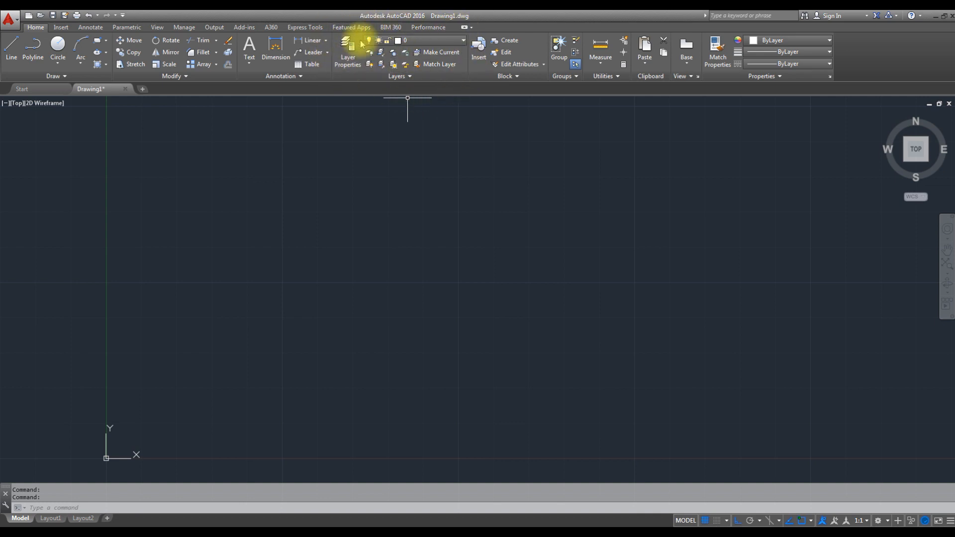
left_click(454, 41)
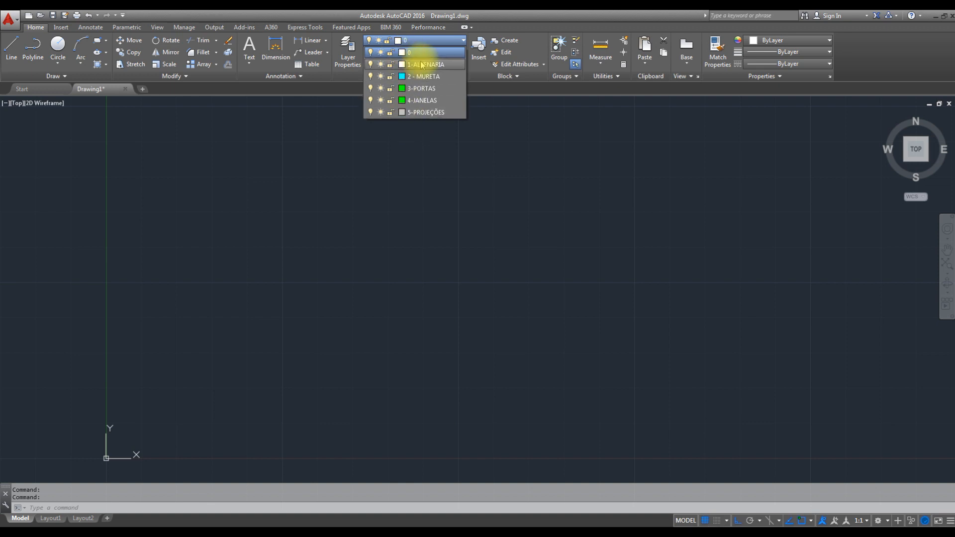
left_click(423, 65)
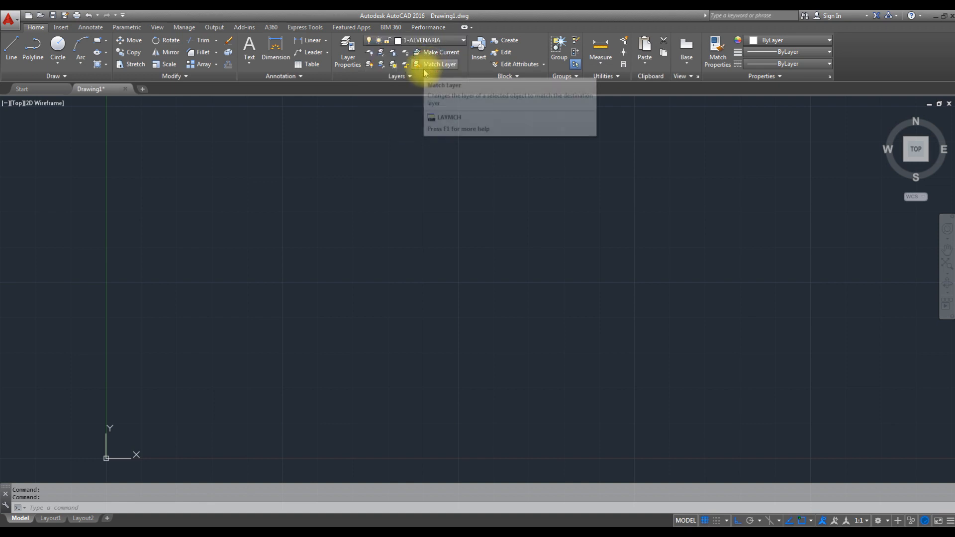
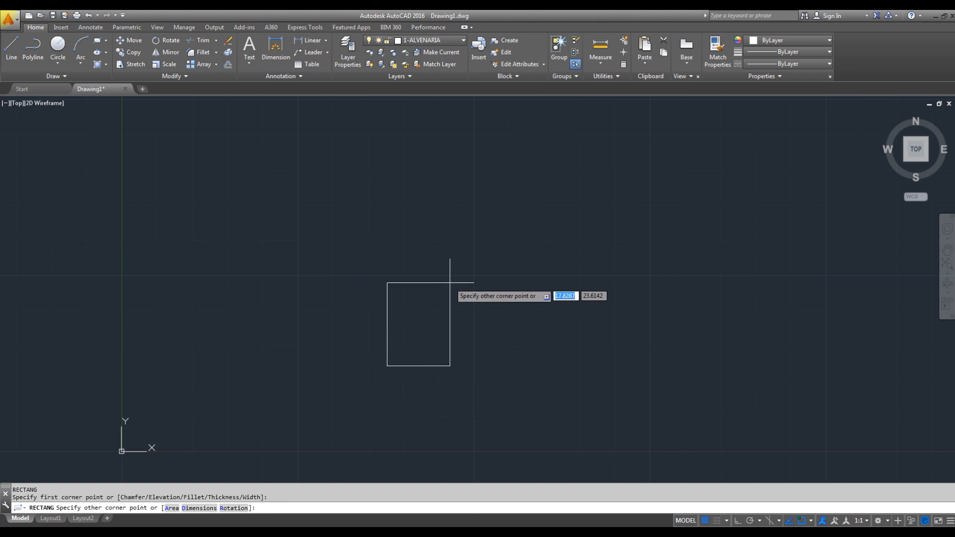
- Draw the outer wall rectangle with its opposite corner at relative coordinates 11.5, 6.5
type("@")
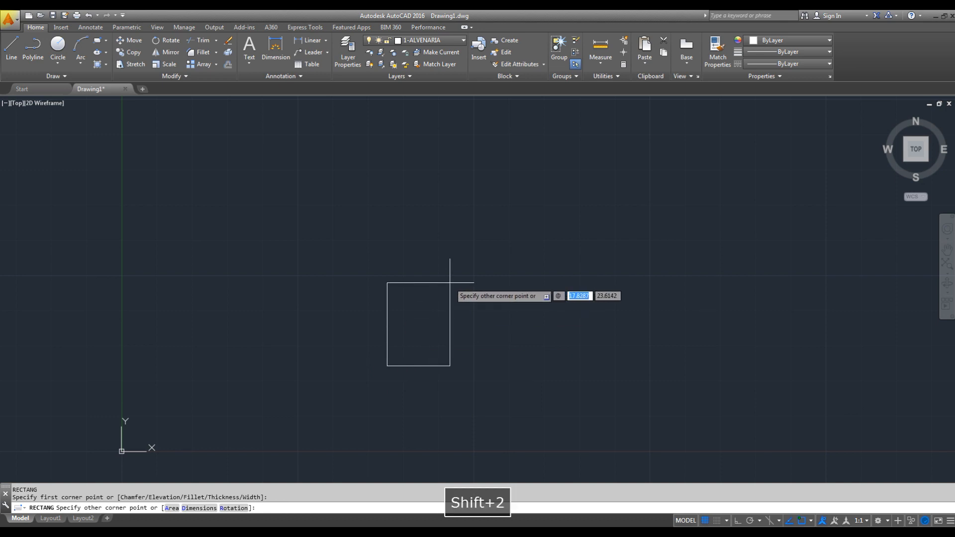
type("11.5")
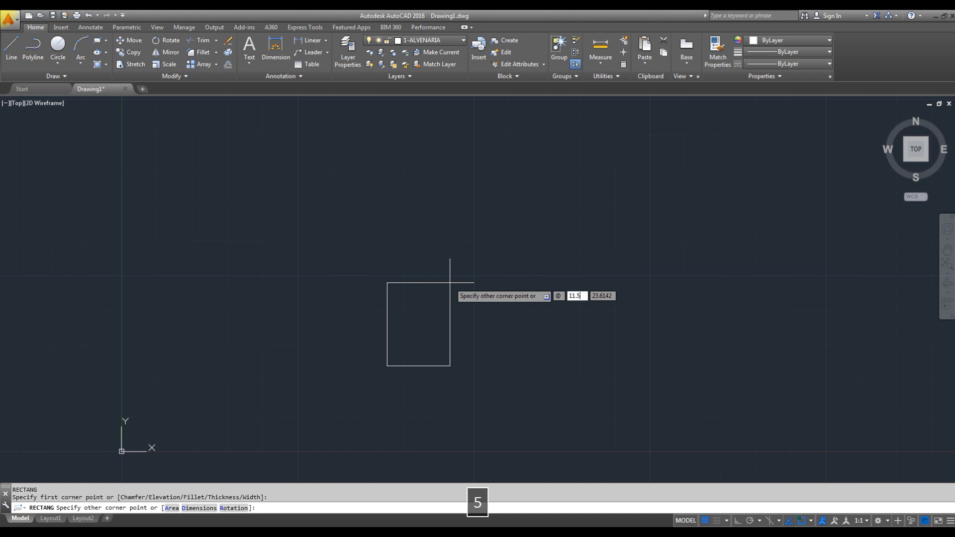
key("Tab")
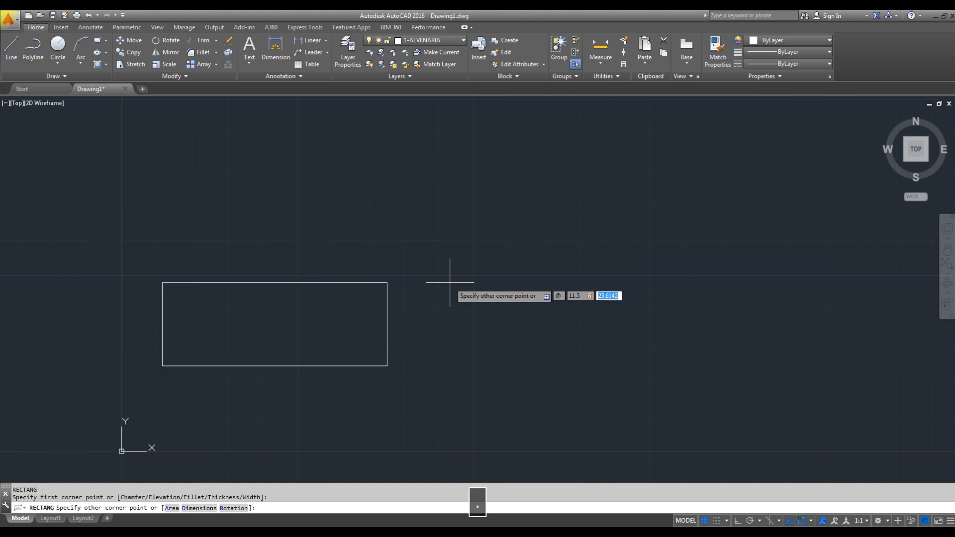
type("6.5")
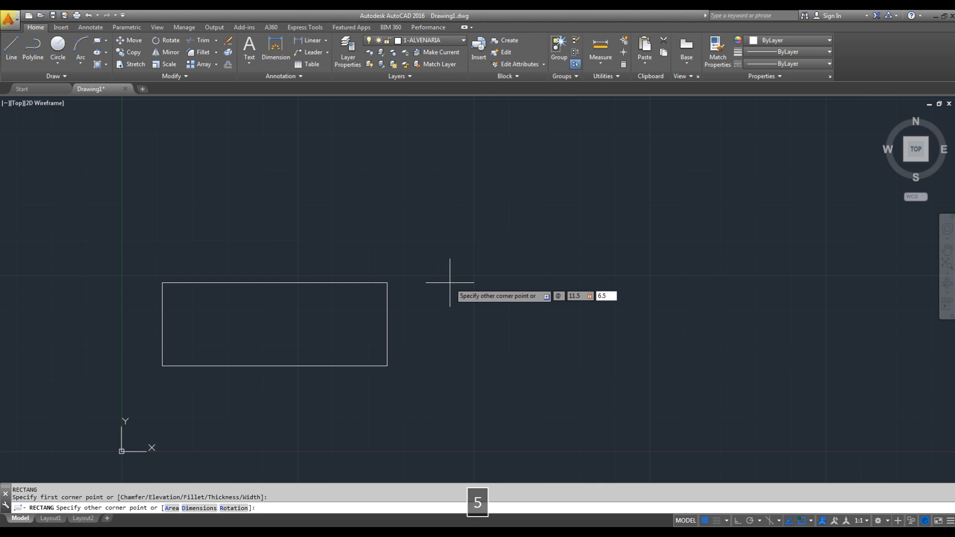
key("Return")
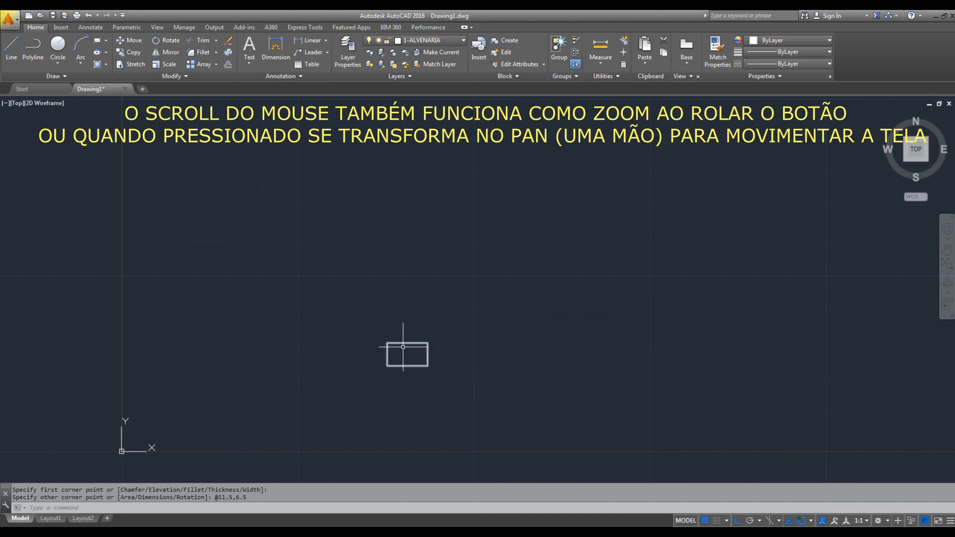
mouse_move(407, 347)
middle_mouse_down()
mouse_move(455, 350)
mouse_move(468, 307)
mouse_move(443, 297)
mouse_move(469, 284)
mouse_move(431, 313)
middle_mouse_up()
scroll(431, 313, "up", 6)
scroll(432, 313, "down", 6)
scroll(431, 320, "up", 5)
scroll(432, 319, "down", 5)
scroll(431, 319, "up", 5)
scroll(431, 318, "down", 5)
scroll(432, 318, "down", 2)
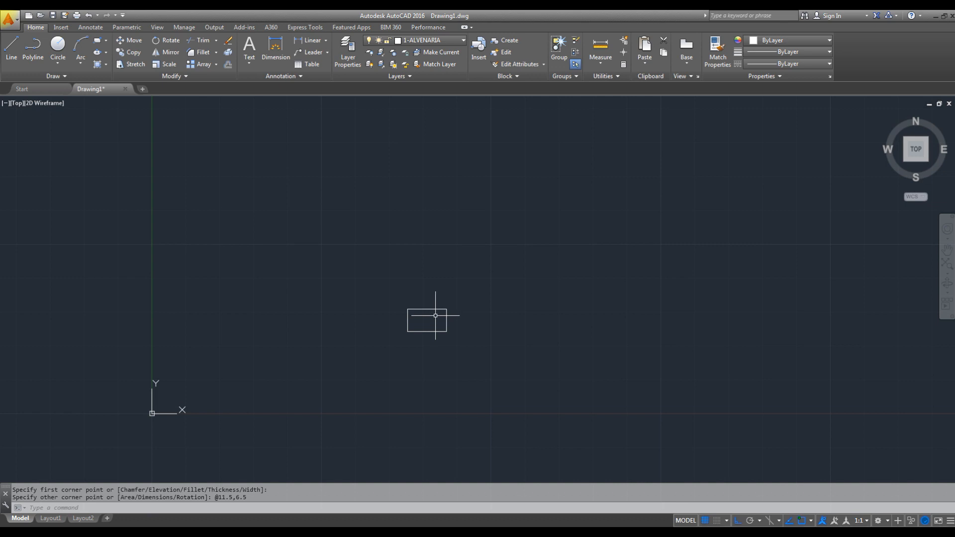
key("Escape")
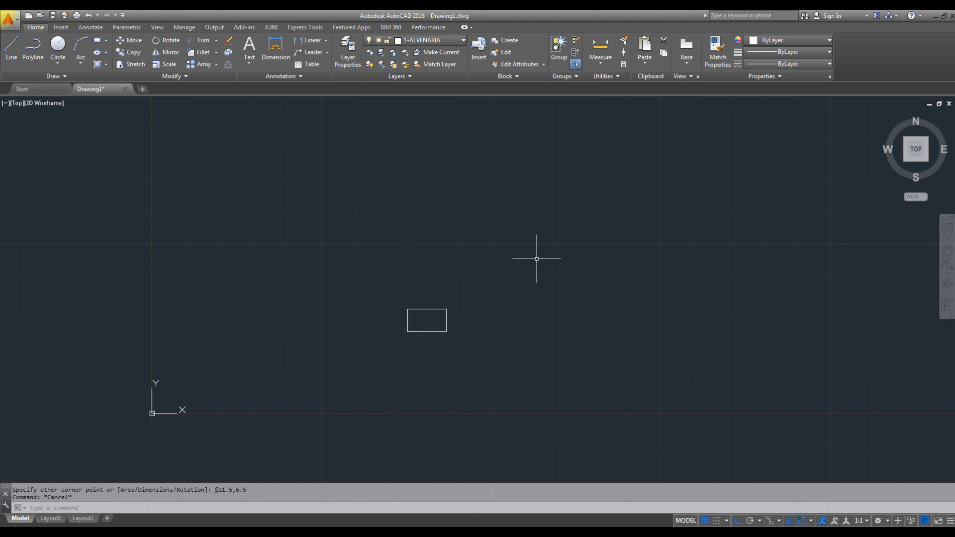
- Zoom to the drawing extents to fit the whole rectangle in view
type("z")
key("space")
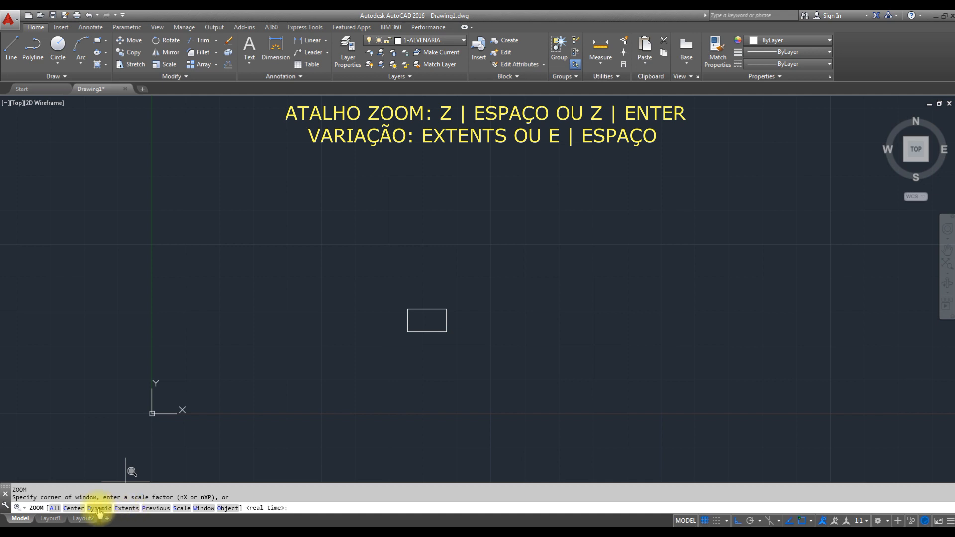
left_click(130, 507)
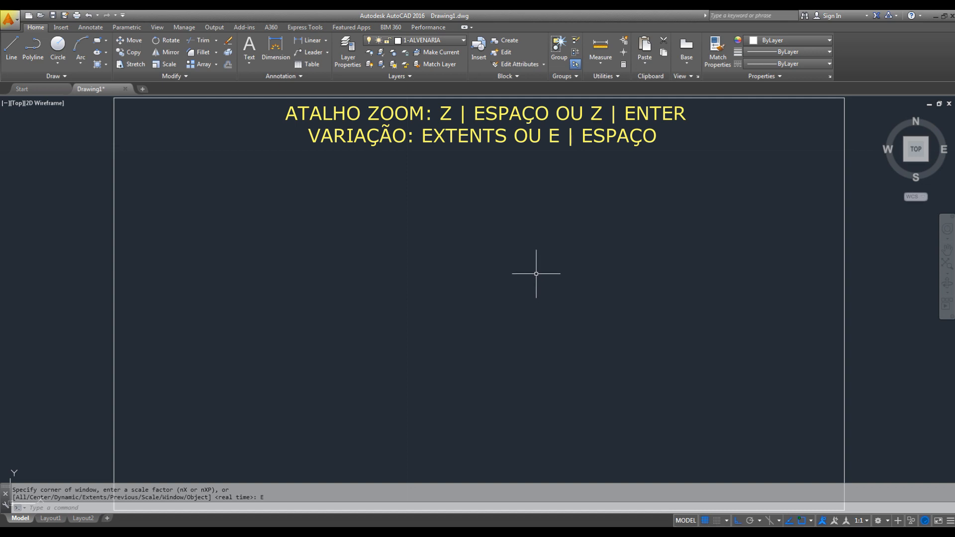
scroll(536, 274, "down", 2)
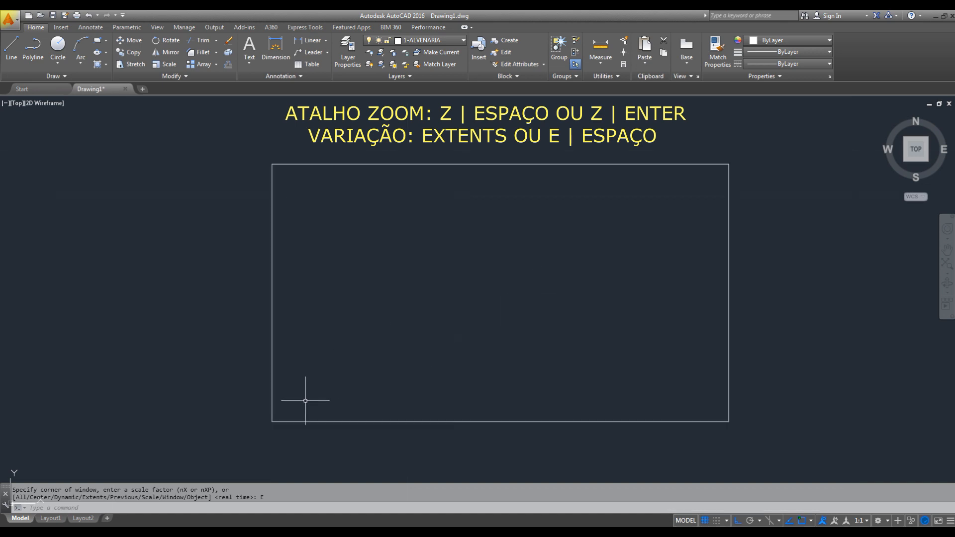
- Move the rectangle by its lower-left corner to the absolute origin, *0,0
left_click(303, 335)
left_click(237, 447)
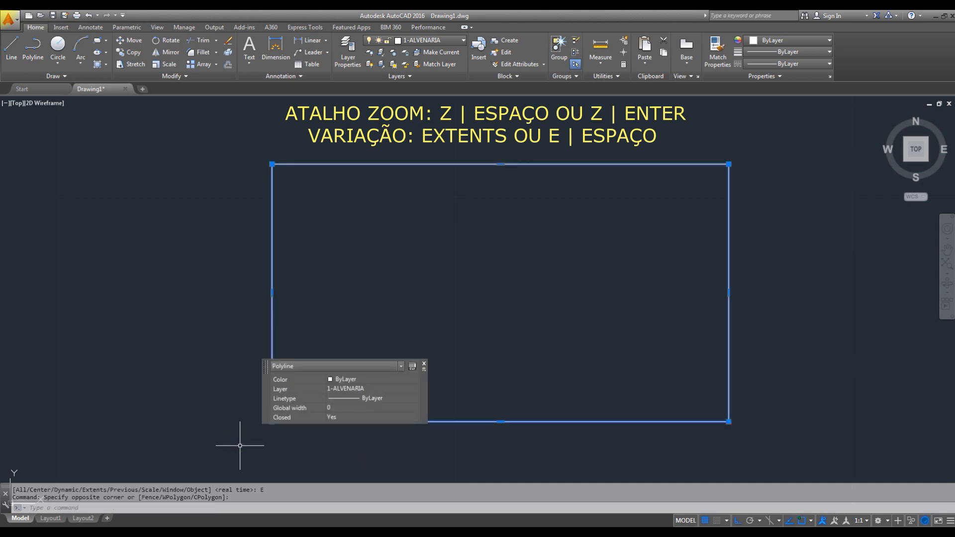
left_click(423, 364)
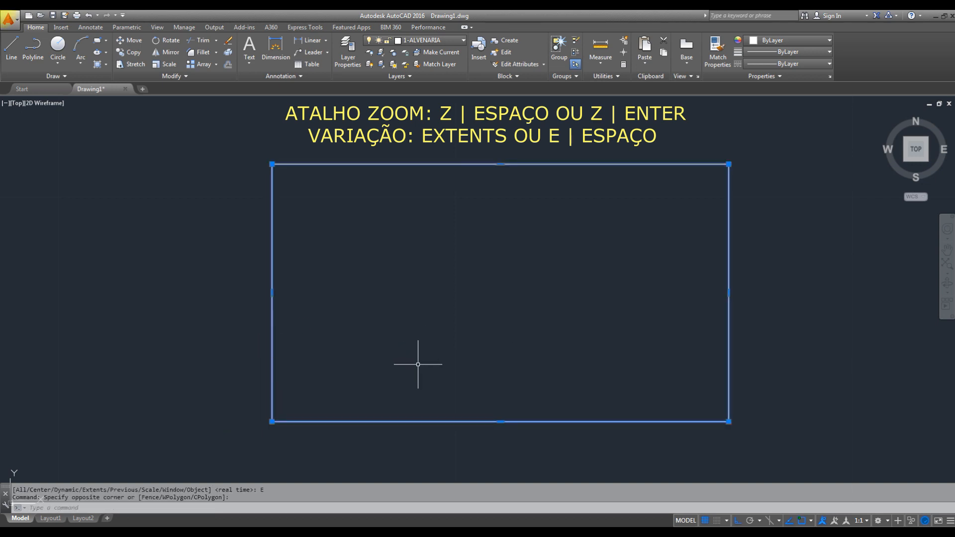
type("m")
key("space")
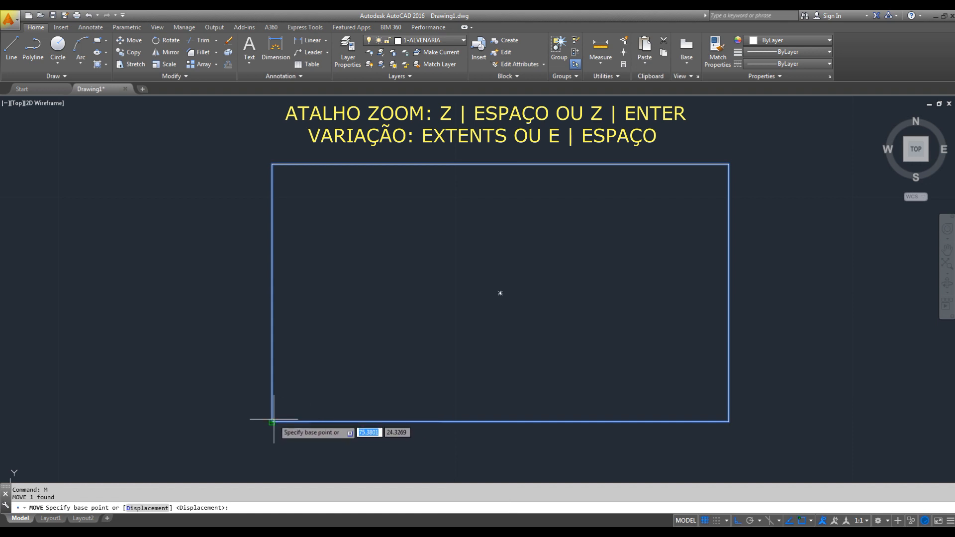
left_click(271, 422)
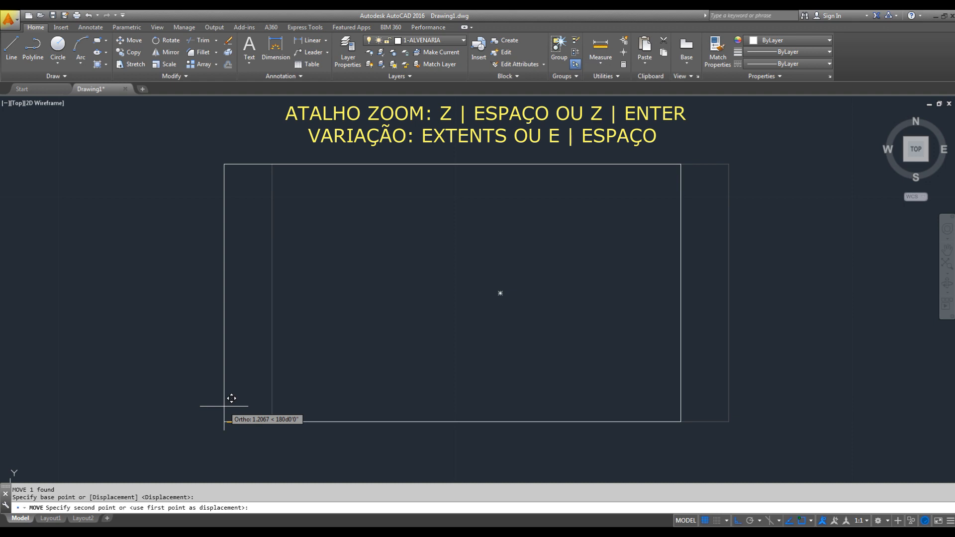
type("*0,0")
key("Return")
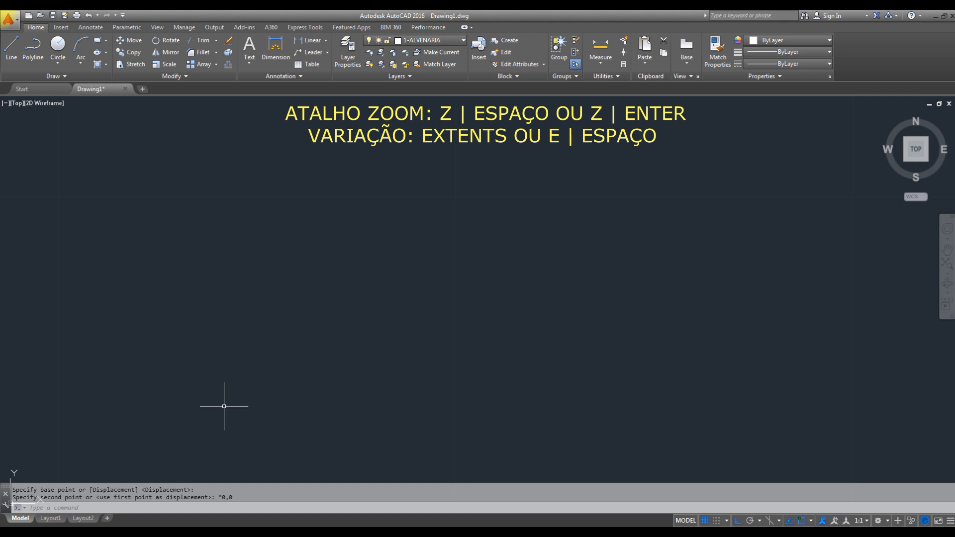
type("z")
key("space")
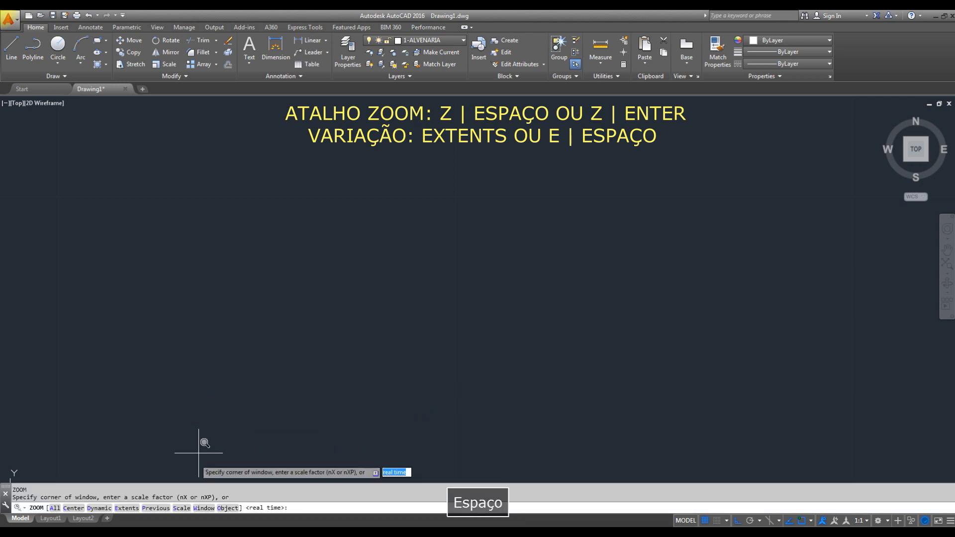
type("e")
key("space")
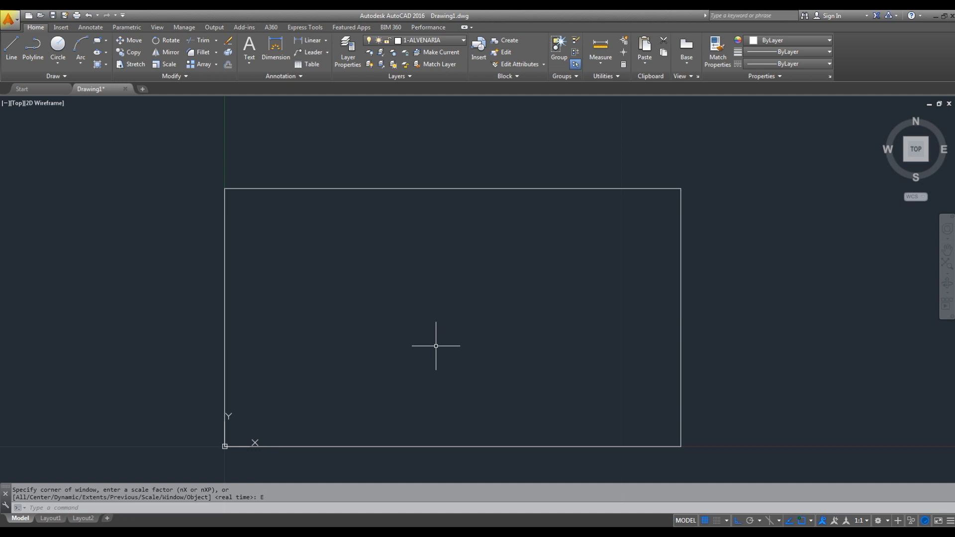
- Check the PDF floor plan in Acrobat Reader and, back in AutoCAD, offset the rectangle 0.2 inward for the outer wall thickness
left_click(102, 535)
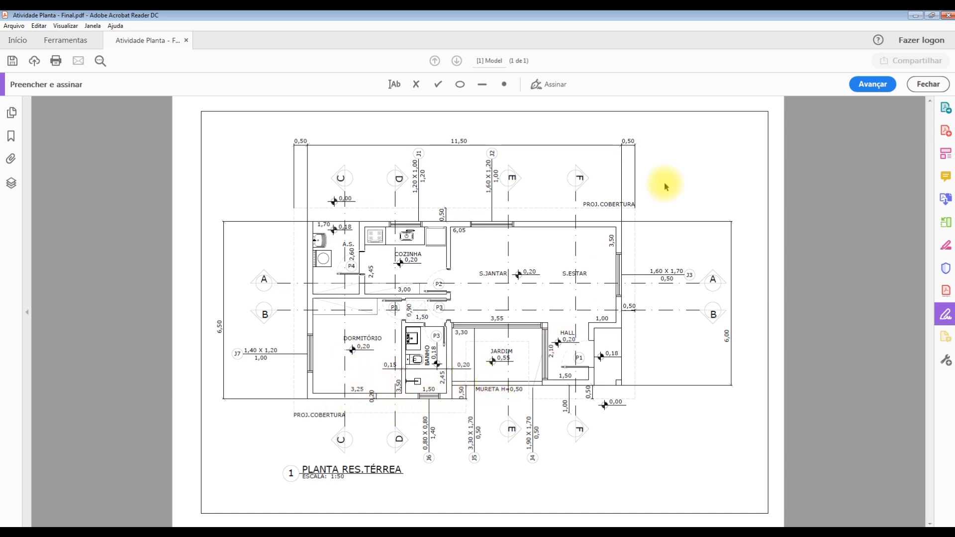
left_click(915, 15)
key("Escape")
type("o")
key("space")
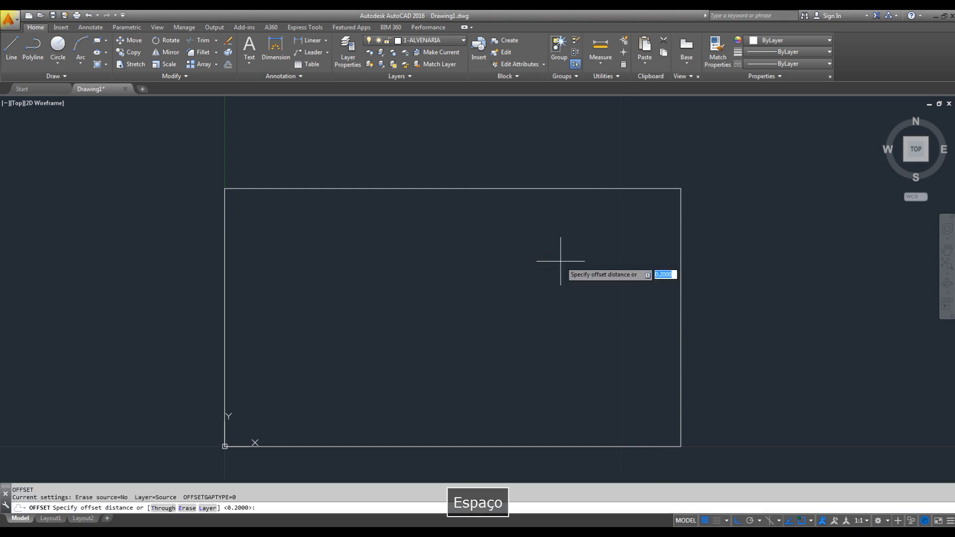
type("0.2")
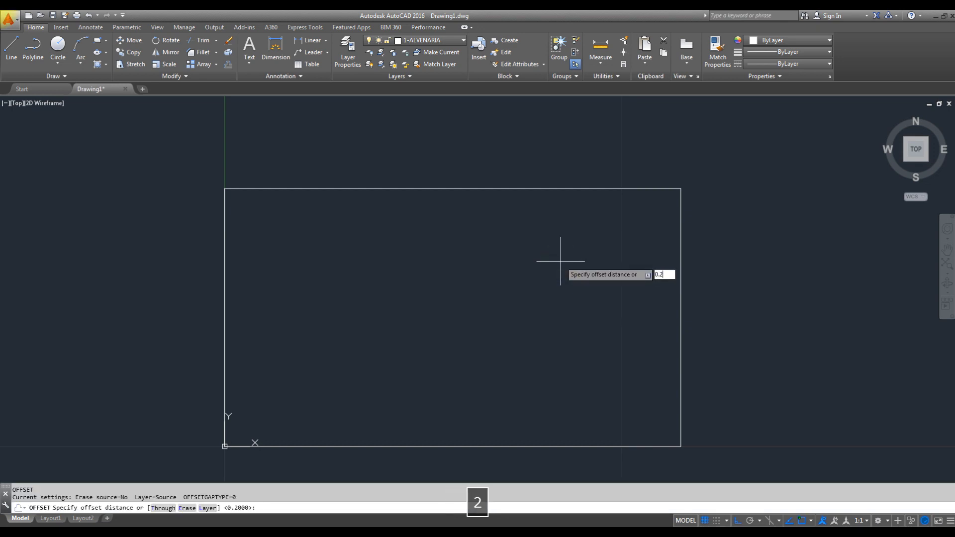
key("Return")
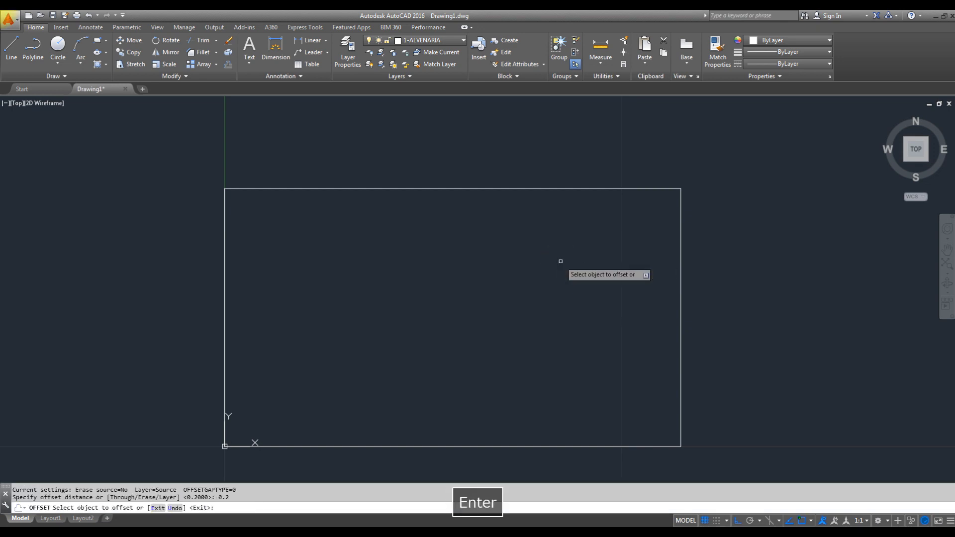
left_click(549, 188)
left_click(560, 237)
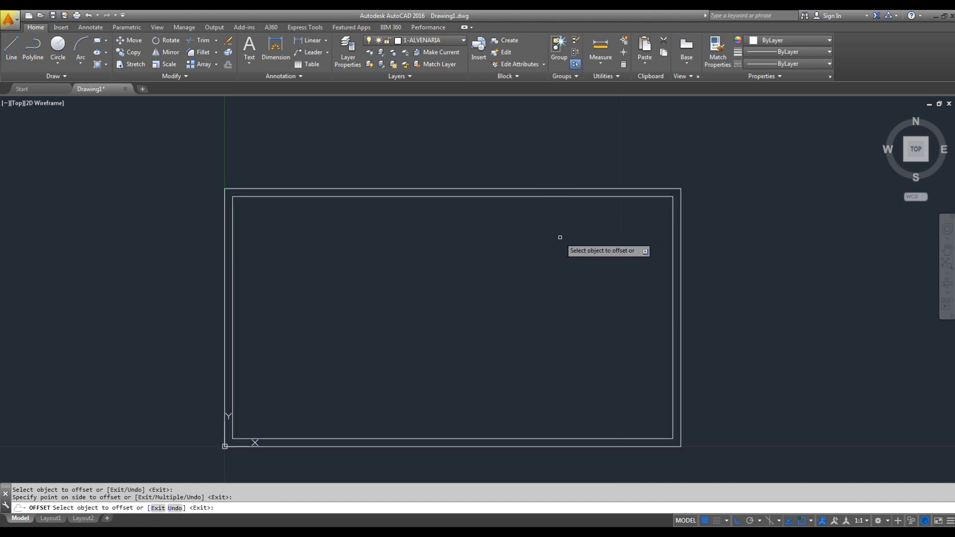
key("Escape")
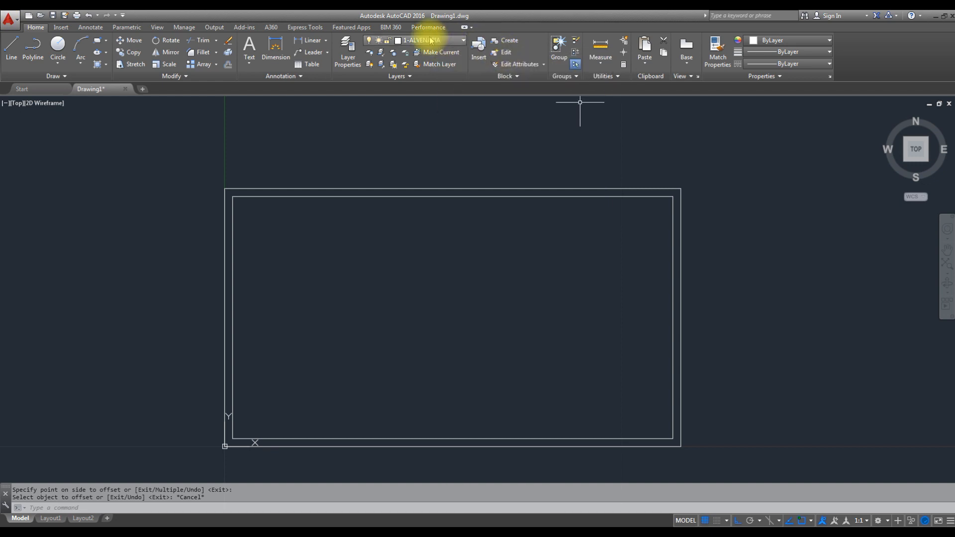
key("Escape")
left_click(454, 155)
left_click(425, 211)
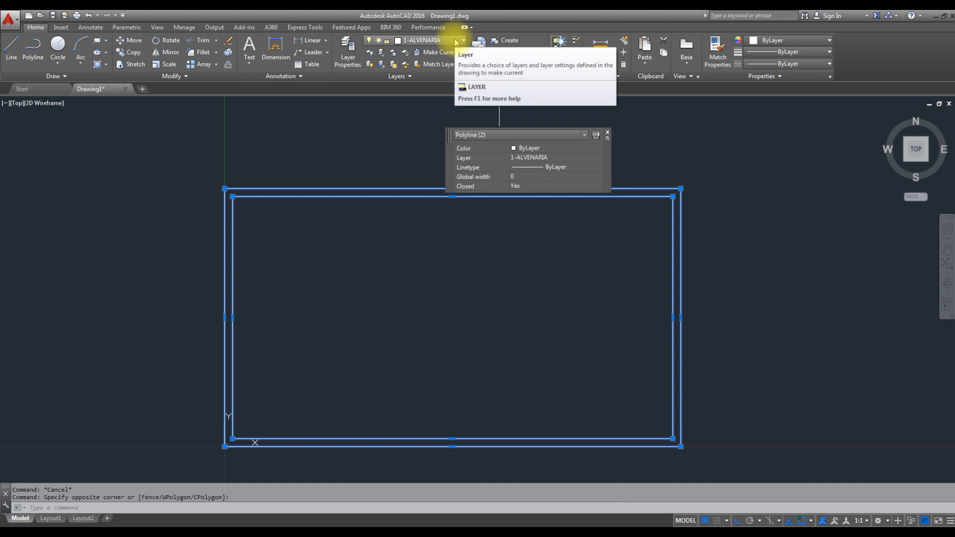
left_click(607, 133)
key("Escape")
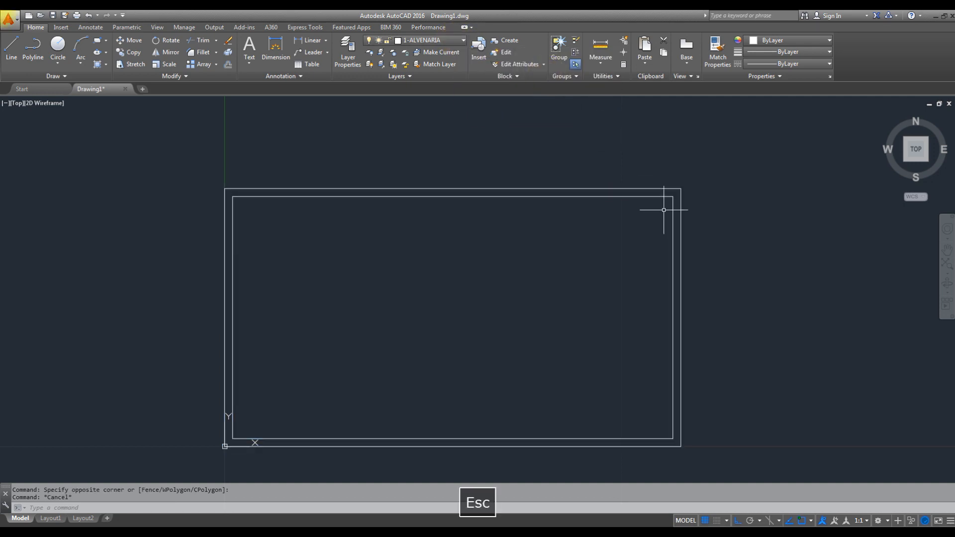
- Explode the outer and inner wall rectangles into individual lines
left_click(702, 160)
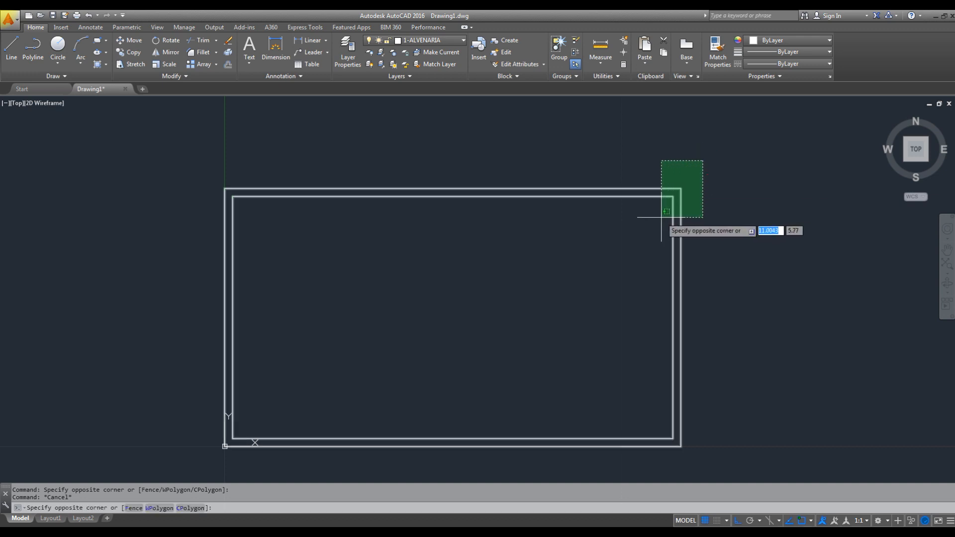
left_click(662, 217)
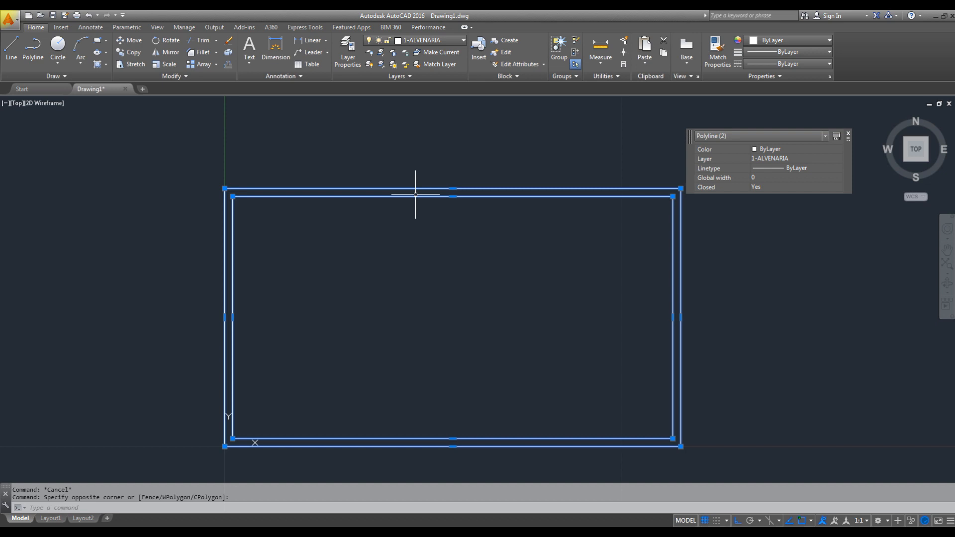
type("X")
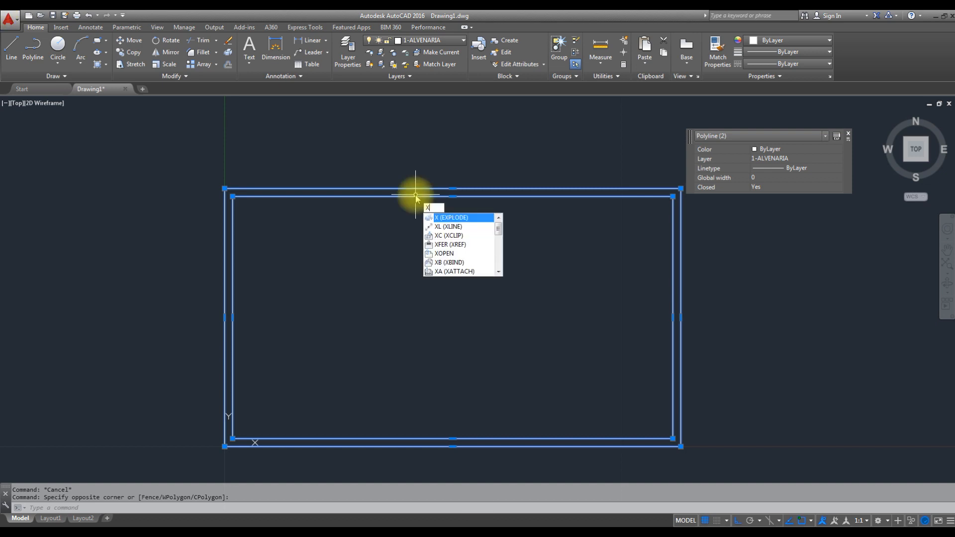
key("space")
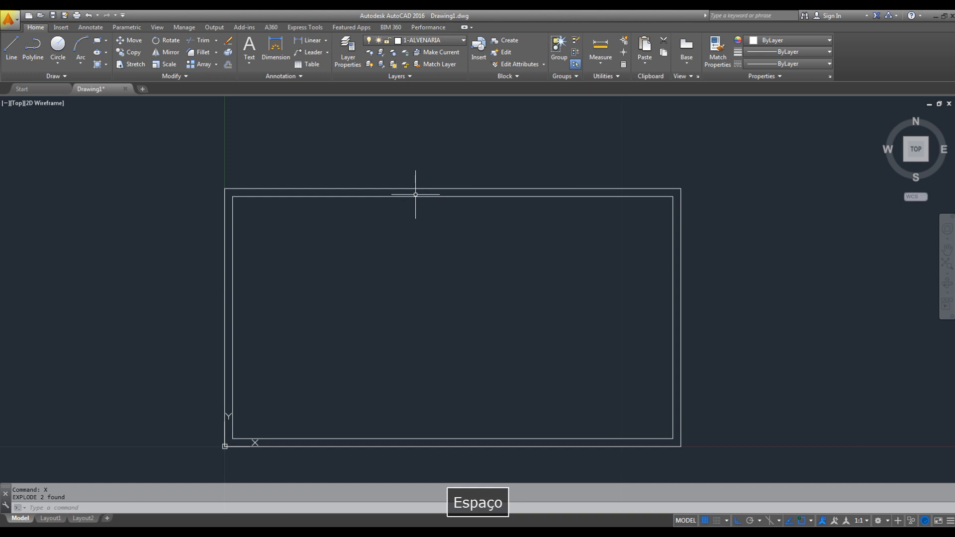
- Select the wall lines side by side around the plan to check that each one is a separate segment
left_click(457, 168)
left_click(443, 209)
left_click(680, 328)
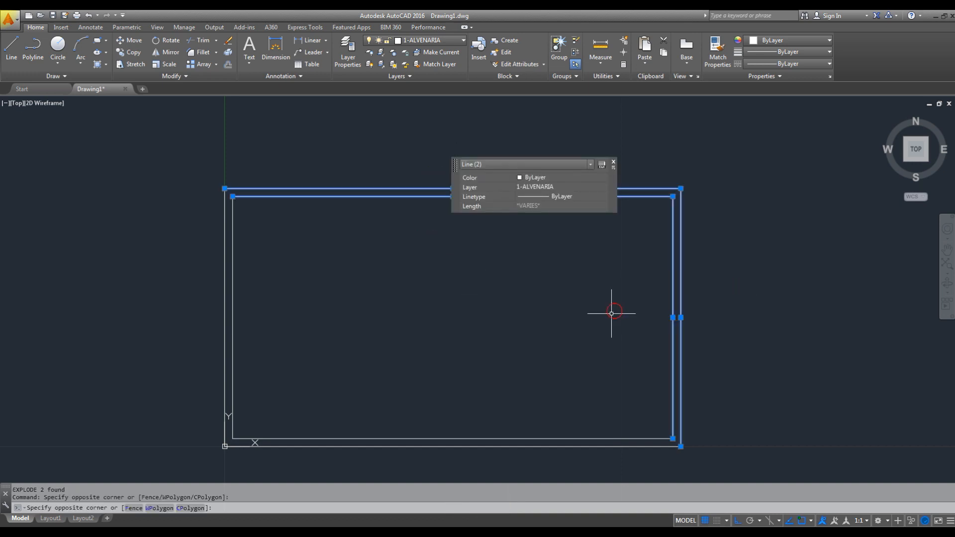
key("Escape")
left_click(535, 412)
left_click(503, 460)
key("Escape")
left_click(288, 265)
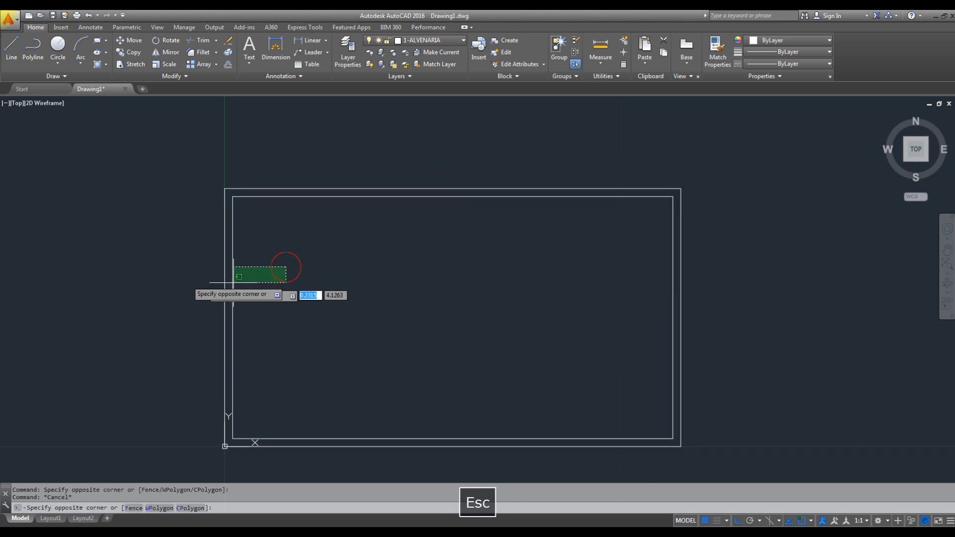
left_click(209, 276)
key("Escape")
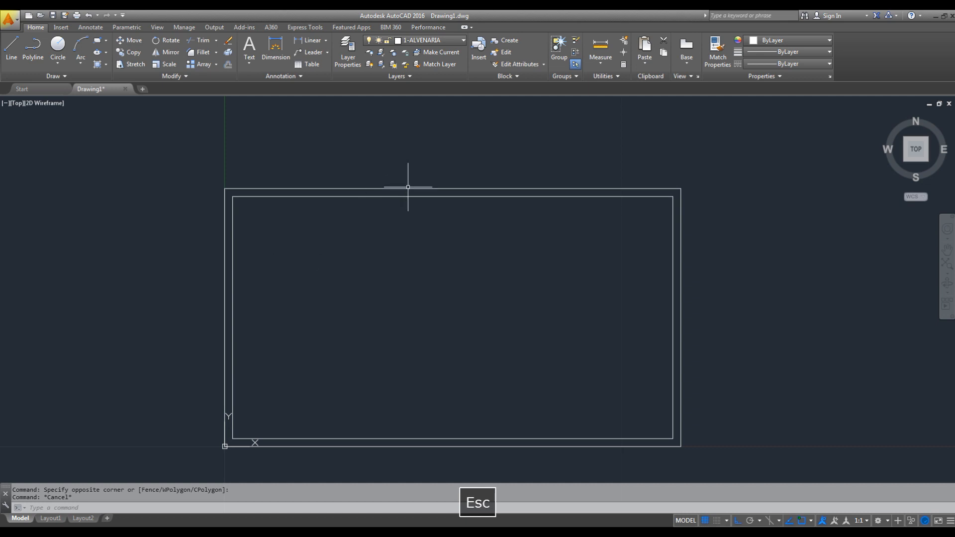
- Check the PDF floor plan in Acrobat Reader and, back in AutoCAD, offset the inner line of the bottom wall 3.5 upward
middle_click_drag(407, 297, 415, 287)
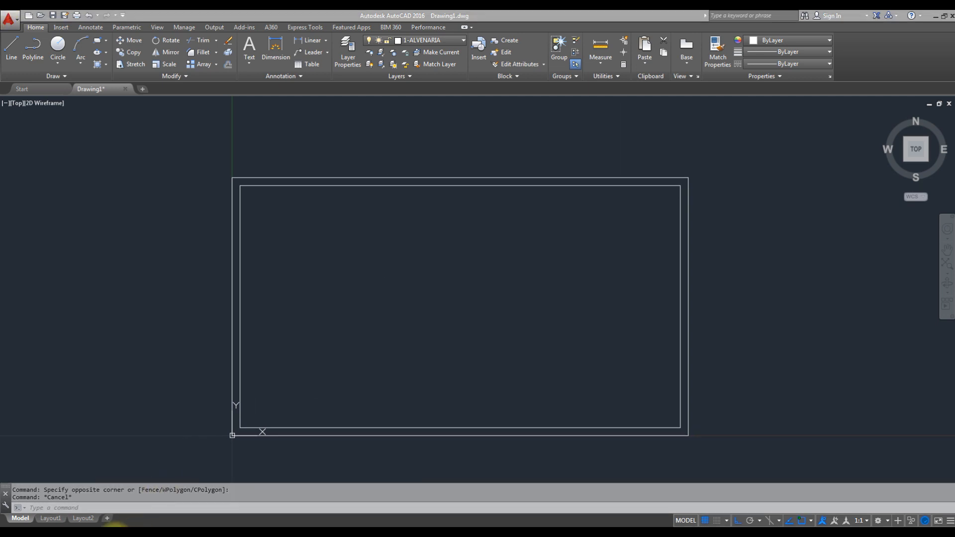
left_click(134, 525)
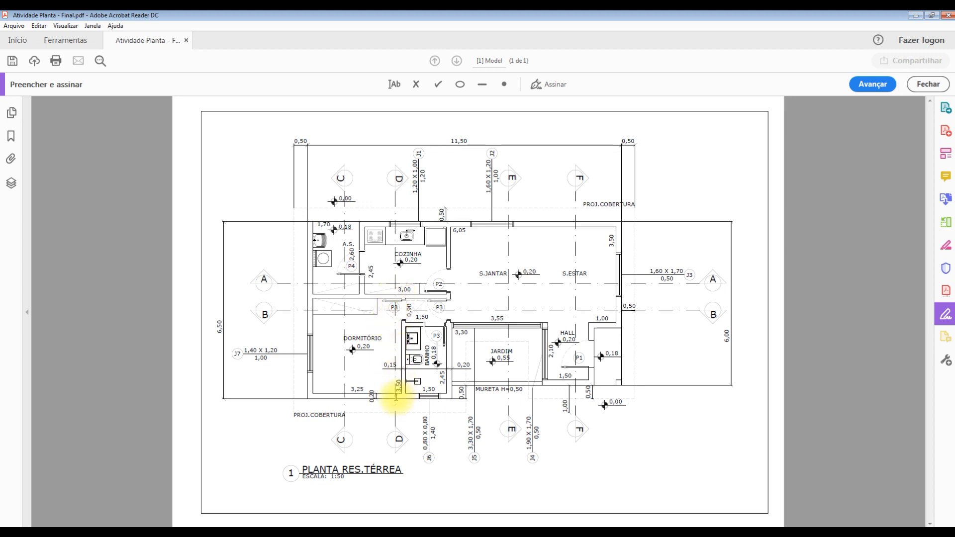
left_click(917, 18)
key("Escape")
type("o")
key("space")
type("3.5")
key("Return")
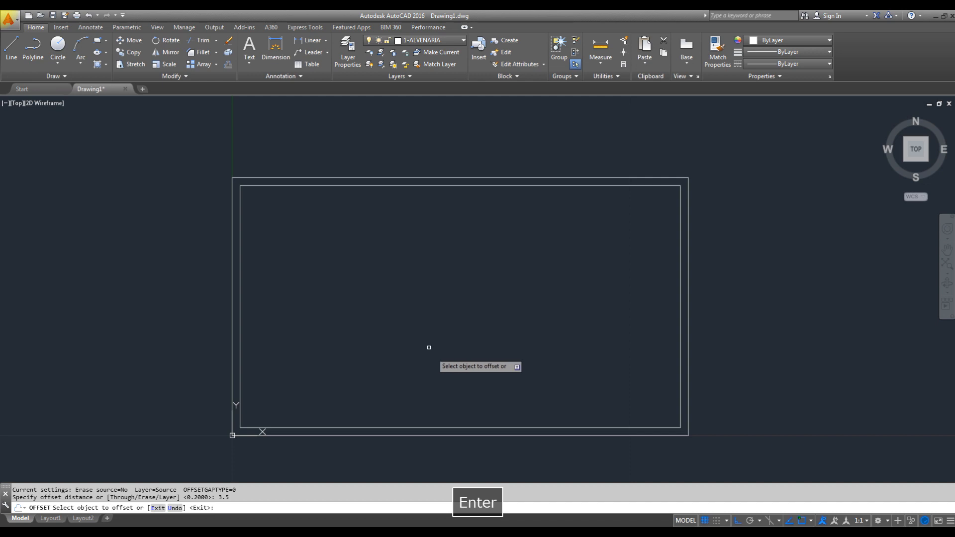
left_click(410, 428)
key("Escape")
- Check the partition in the PDF plan and, back in AutoCAD, offset the new horizontal line 0.15 upward for its wall thickness
key("alt+Tab")
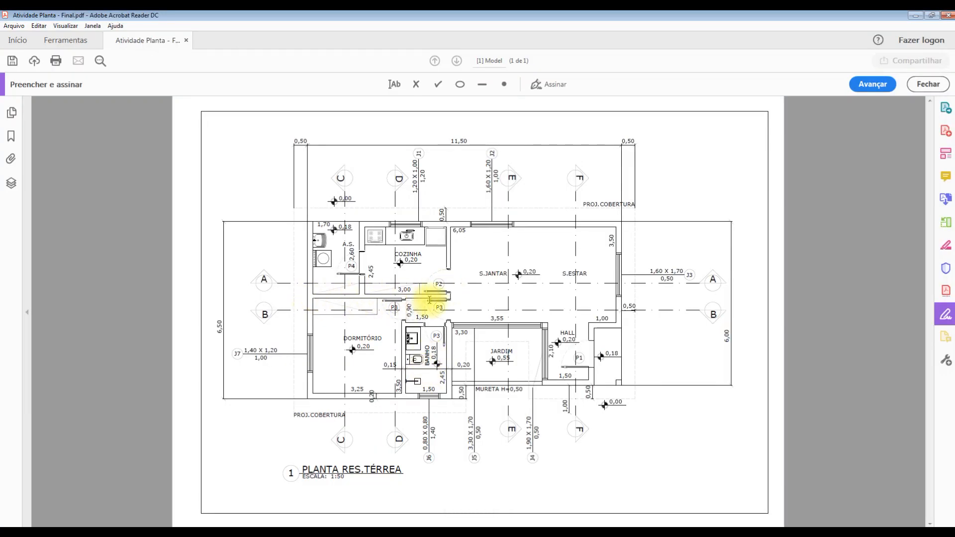
key("alt+Tab")
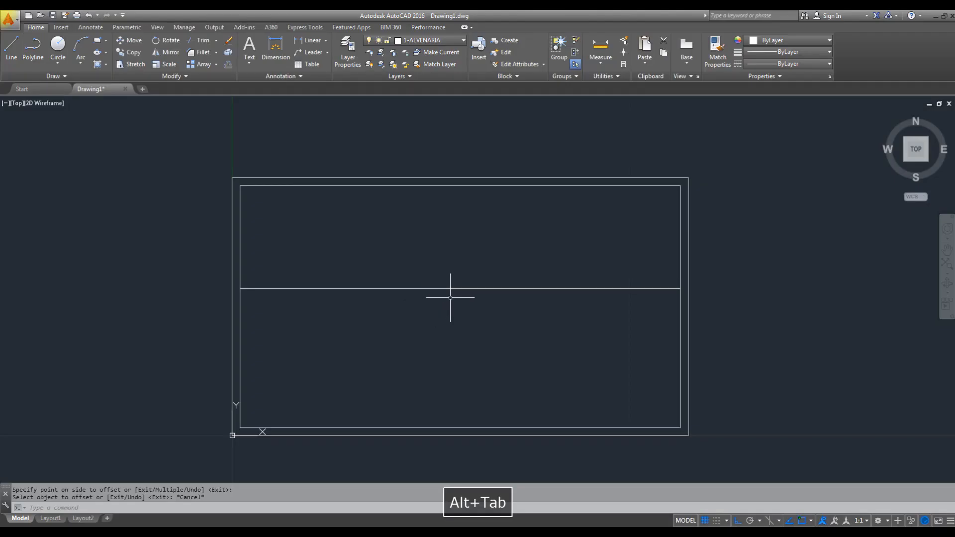
key("Escape")
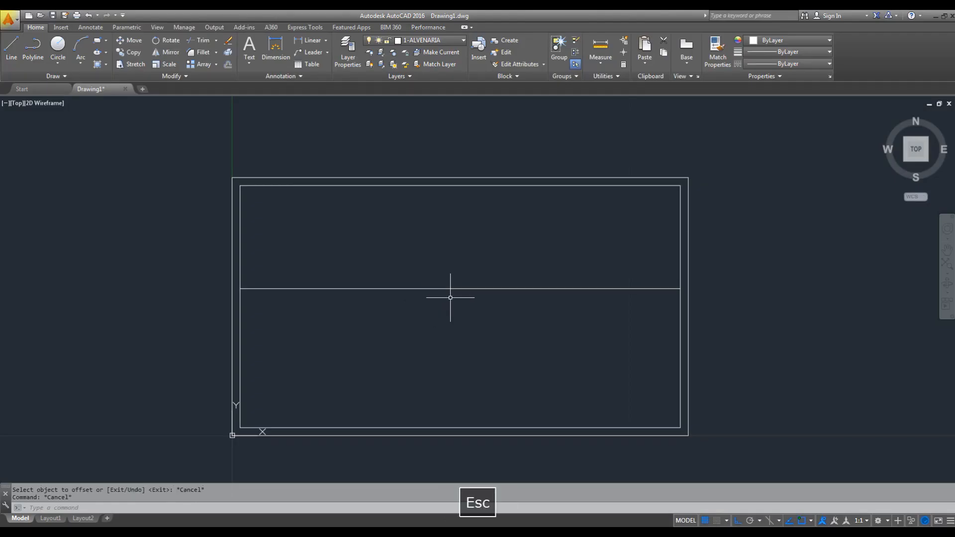
key("space")
key("Return")
key("Escape")
key("space")
type(".15")
key("Return")
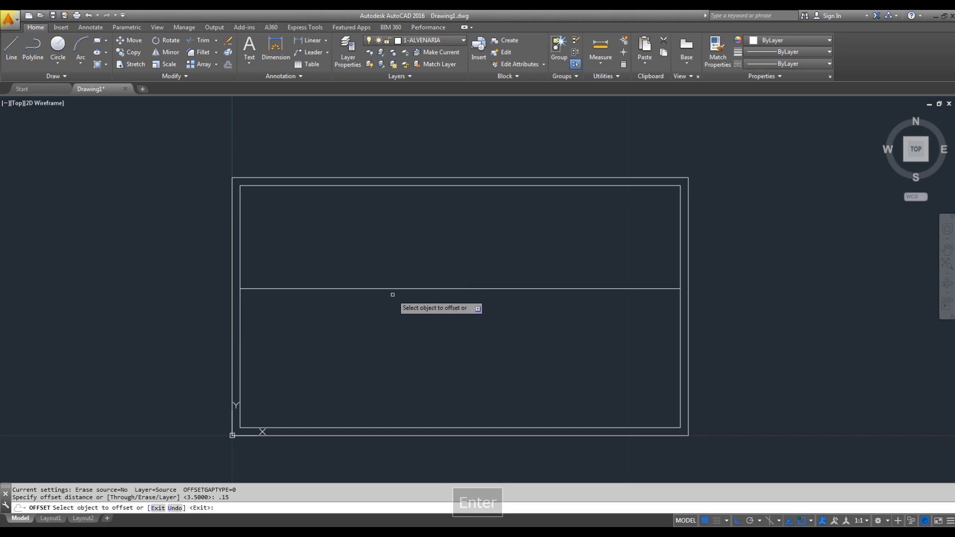
left_click(396, 288)
left_click(384, 247)
key("Escape")
- Measure the outer wall's height from the upper-left corner down to the origin with the DIST command
type("di")
key("Escape")
type("di")
key("space")
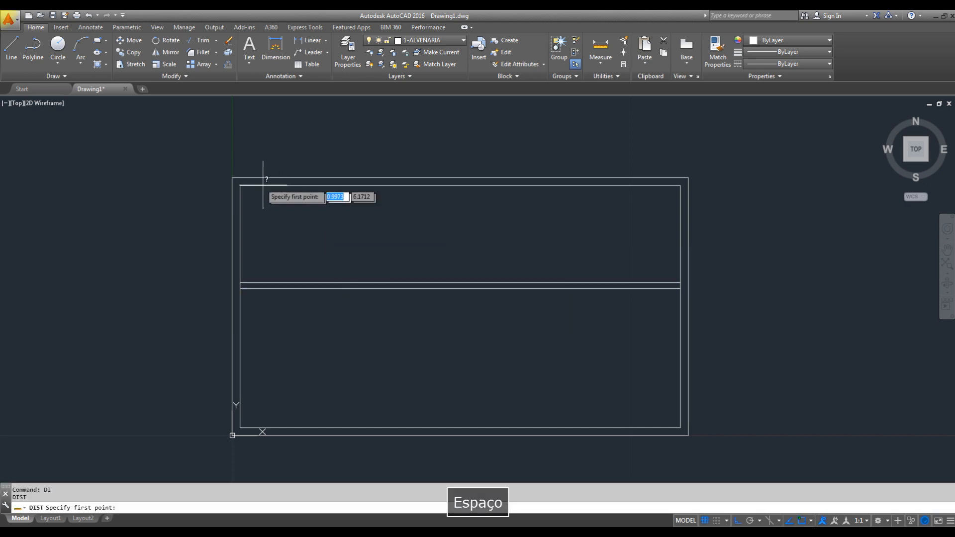
left_click(233, 178)
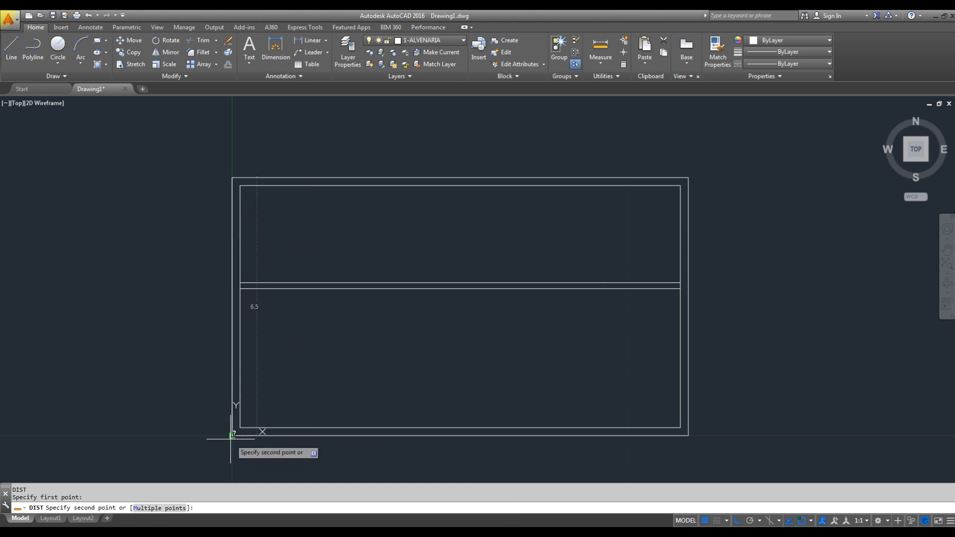
key("Escape")
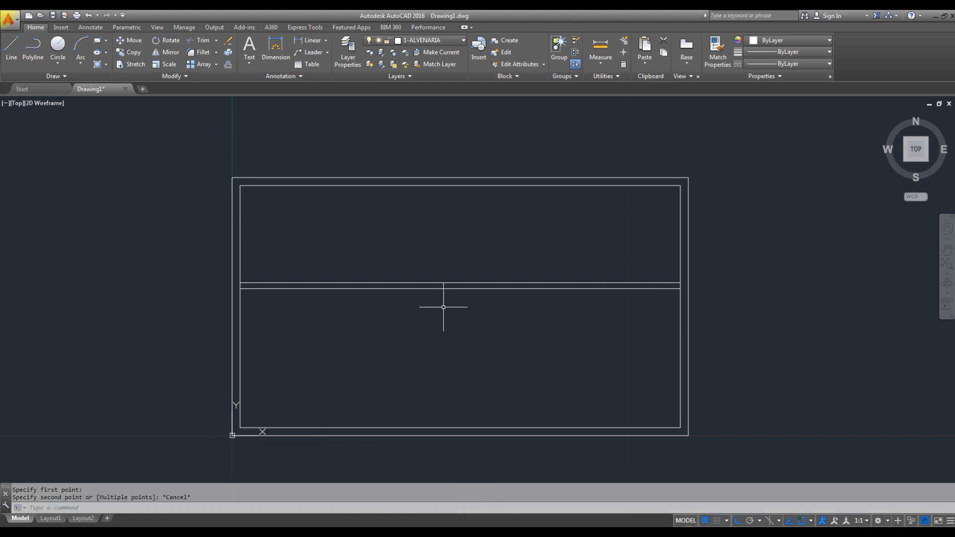
- Check the bedroom width in the PDF plan and, back in AutoCAD, offset the inner line of the left wall 3.25 to the right
key("alt")
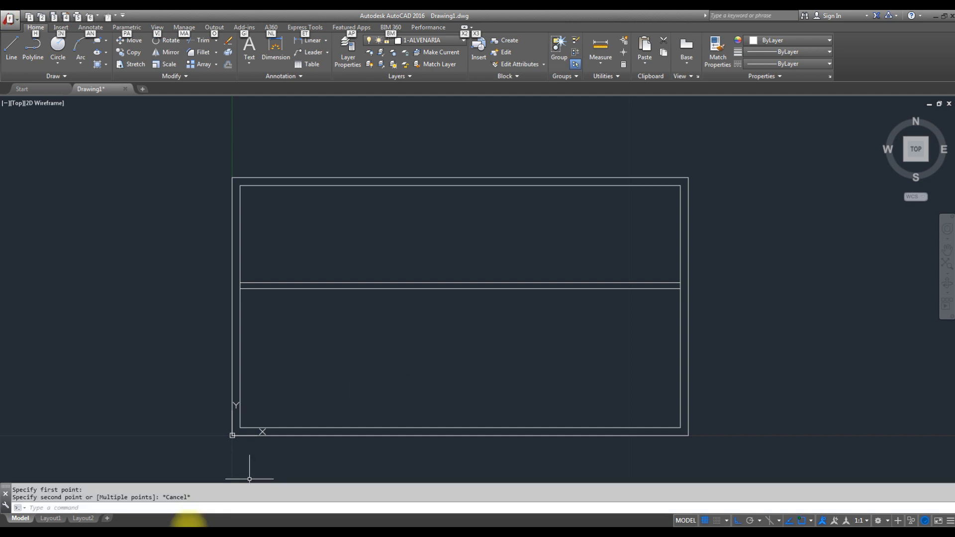
left_click(114, 536)
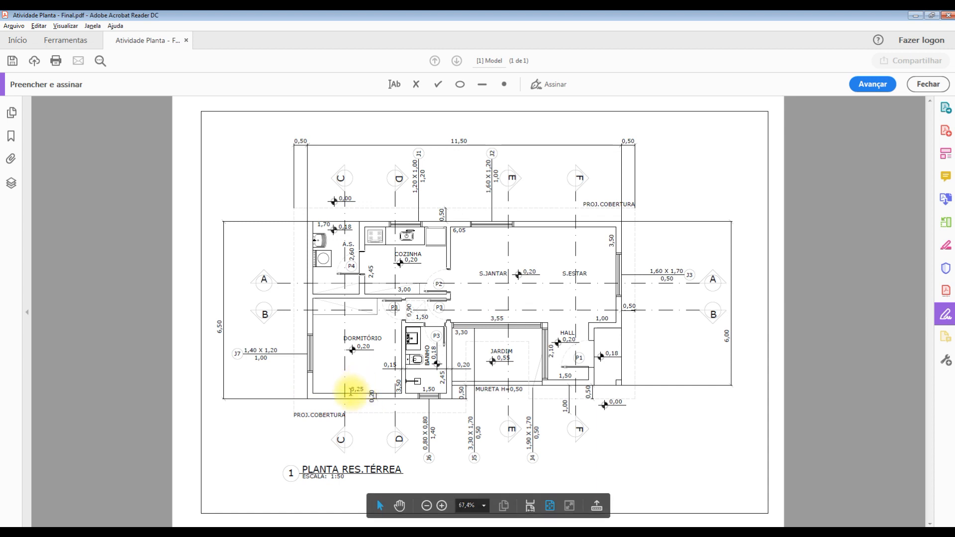
left_click(917, 15)
key("Escape")
type("o")
key("space")
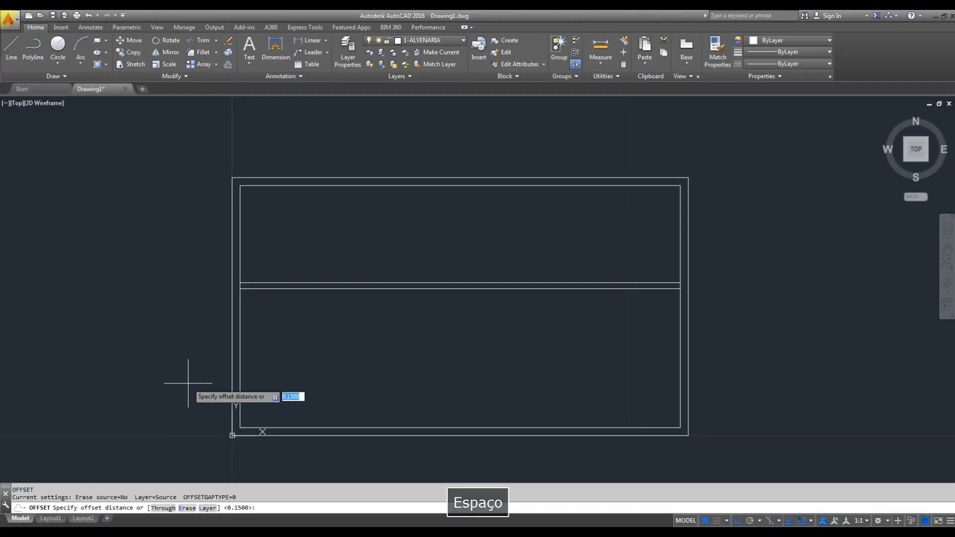
type("3.25")
key("Return")
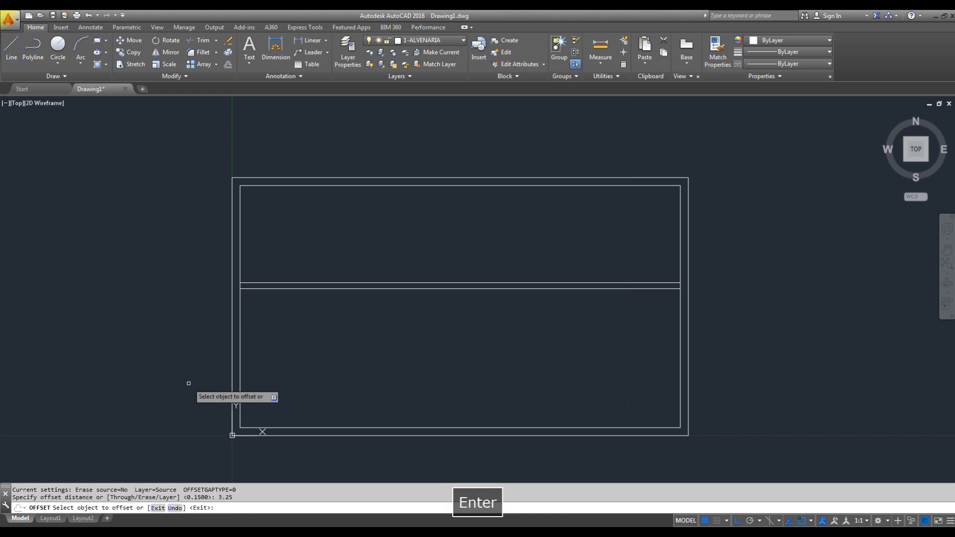
left_click(238, 359)
left_click(399, 352)
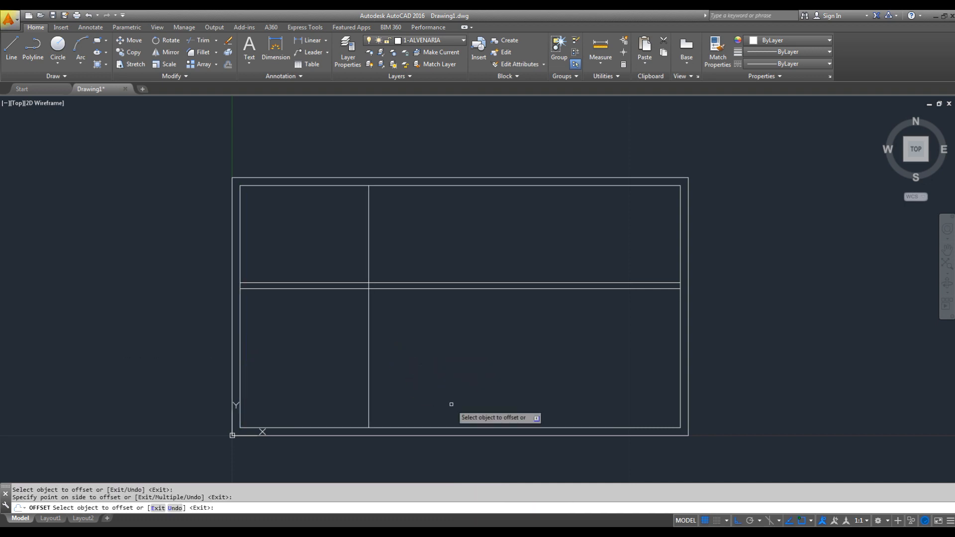
key("Escape")
- Offset the new vertical bedroom wall line 0.15 to the right for the partition thickness
type("o")
key("space")
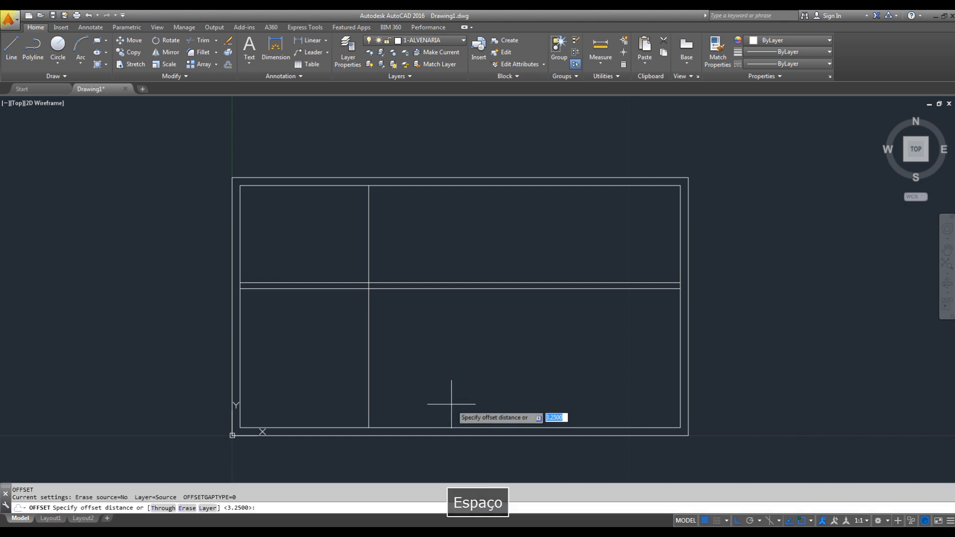
type(".15")
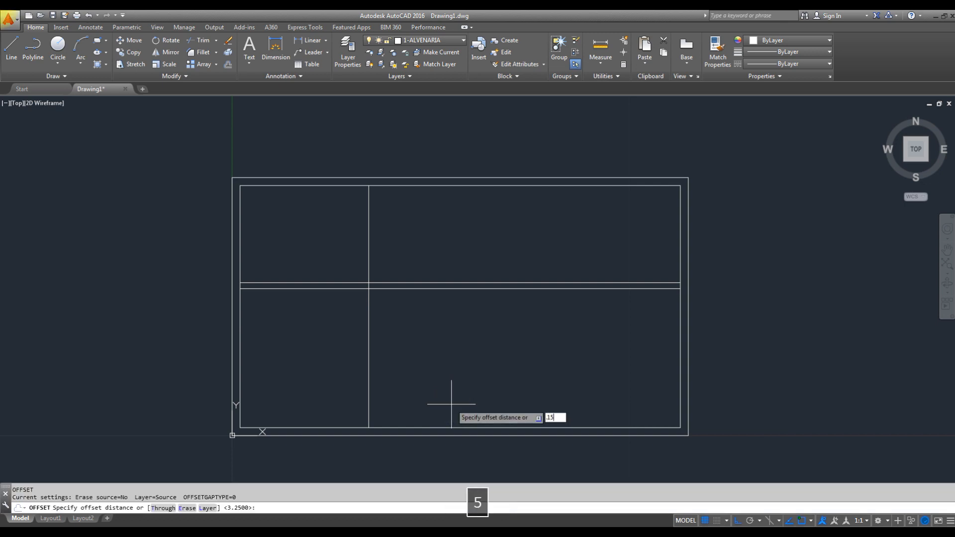
key("Return")
left_click(368, 320)
left_click(444, 320)
key("Escape")
- Check the bathroom width in the PDF plan and, back in AutoCAD, offset the bedroom partition's right line 1.50 to the right
key("alt+Tab")
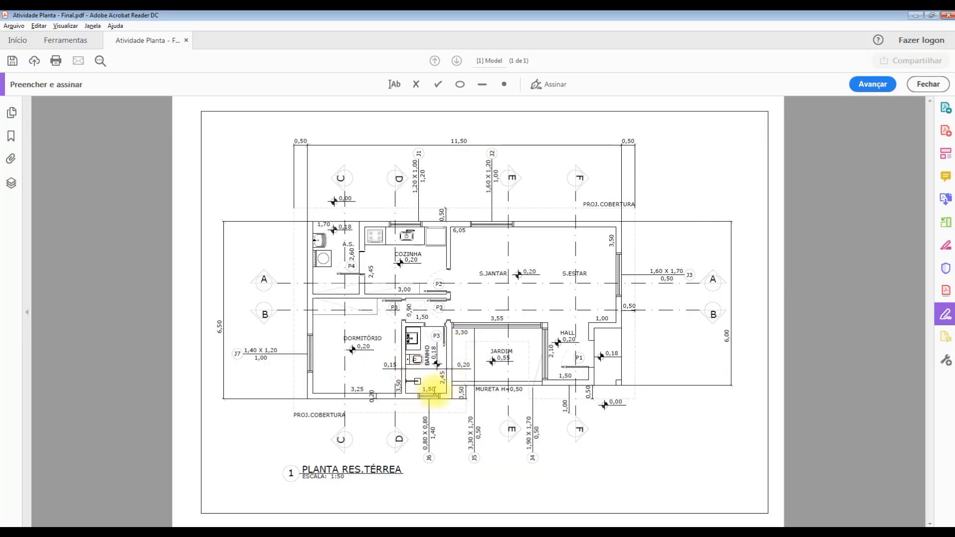
key("alt+Tab")
key("Escape")
type("o")
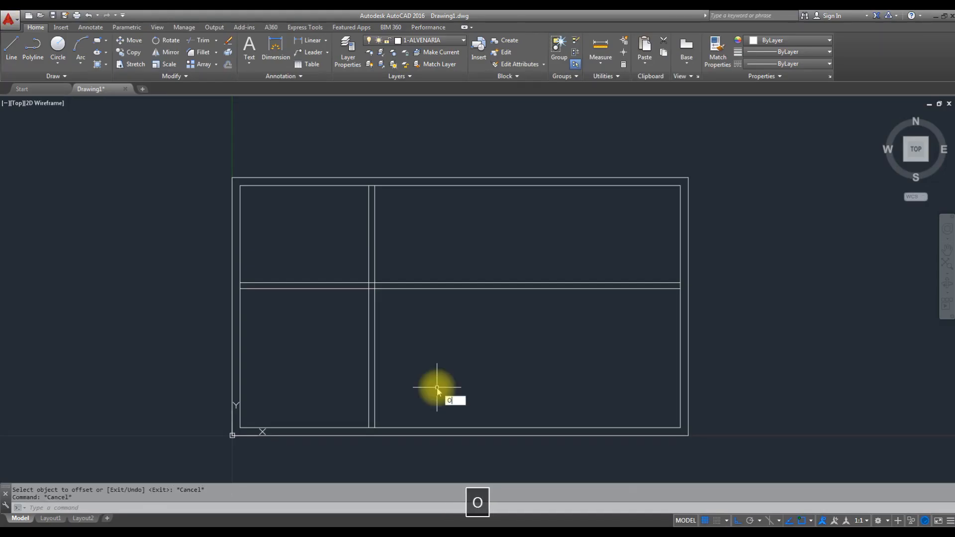
key("space")
type("1")
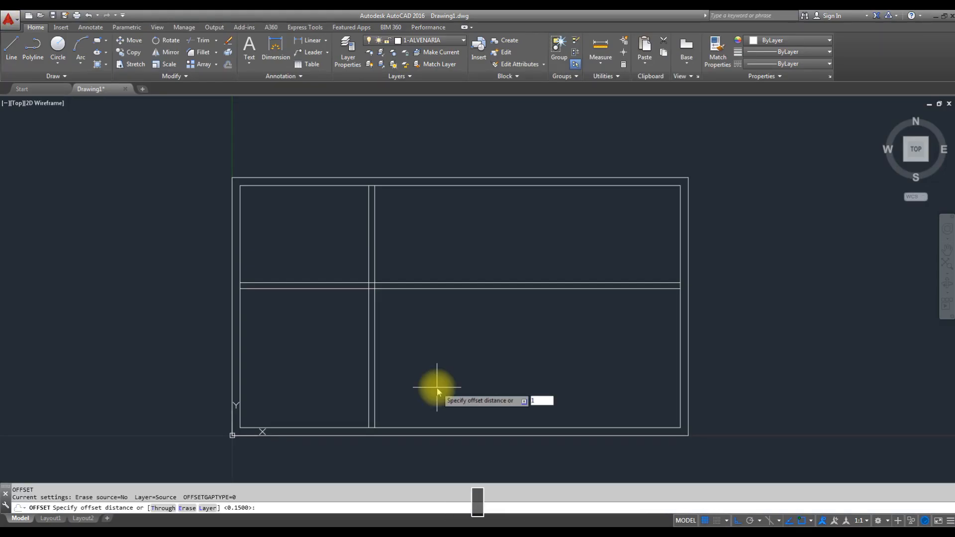
type(".50")
key("Return")
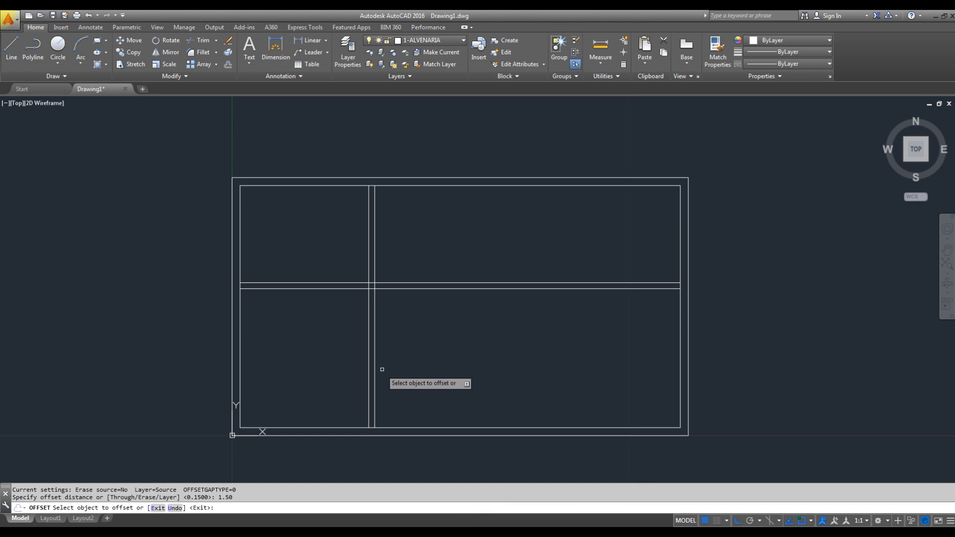
left_click(374, 390)
left_click(452, 366)
key("Escape")
- Check the bathroom wall thickness in the PDF plan and, back in AutoCAD, offset its right wall line 0.20 to the right
key("alt+Tab")
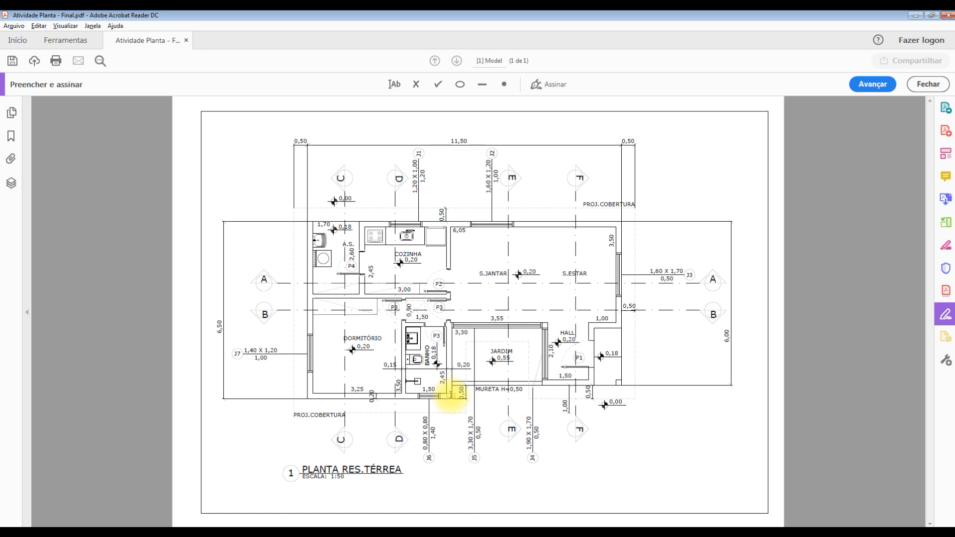
key("alt+Tab")
key("Escape")
key("space")
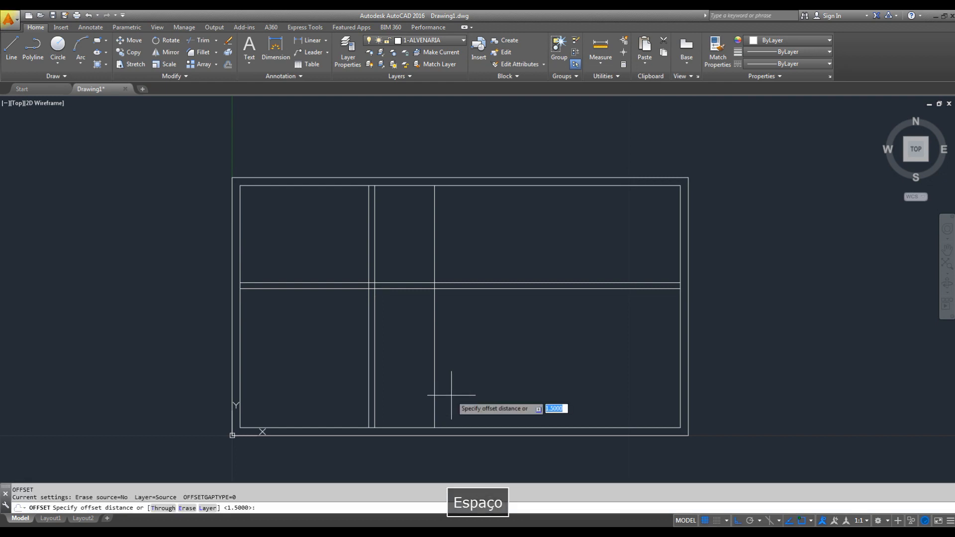
type(".20")
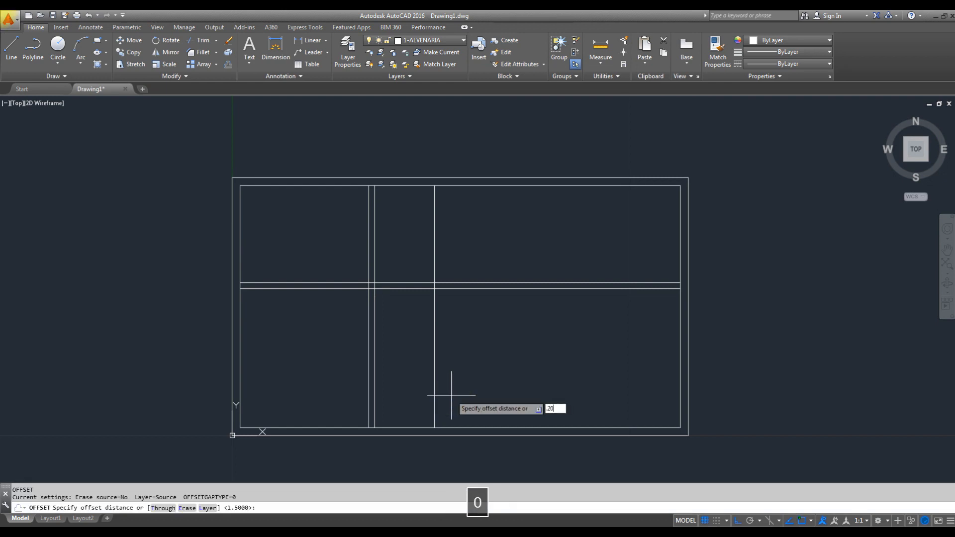
key("Return")
left_click(434, 366)
left_click(492, 348)
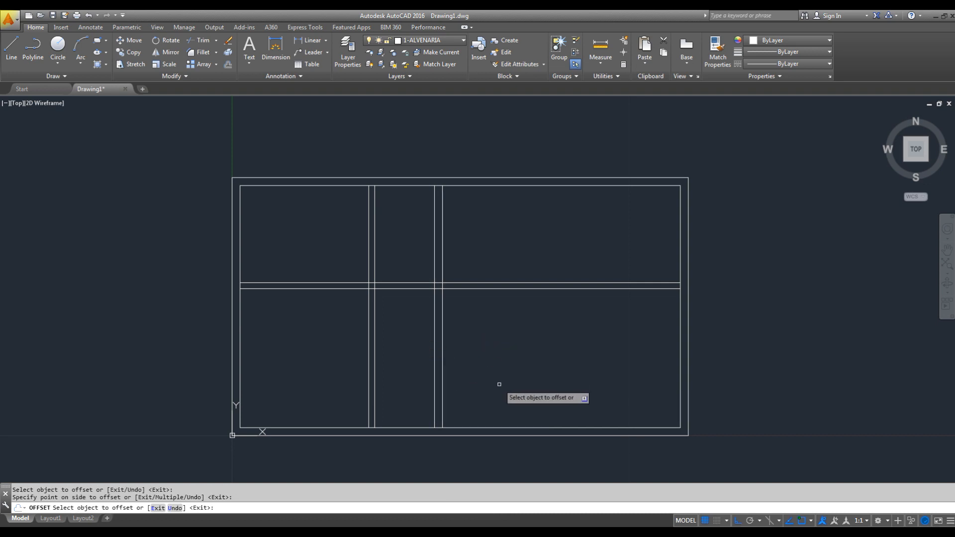
key("Escape")
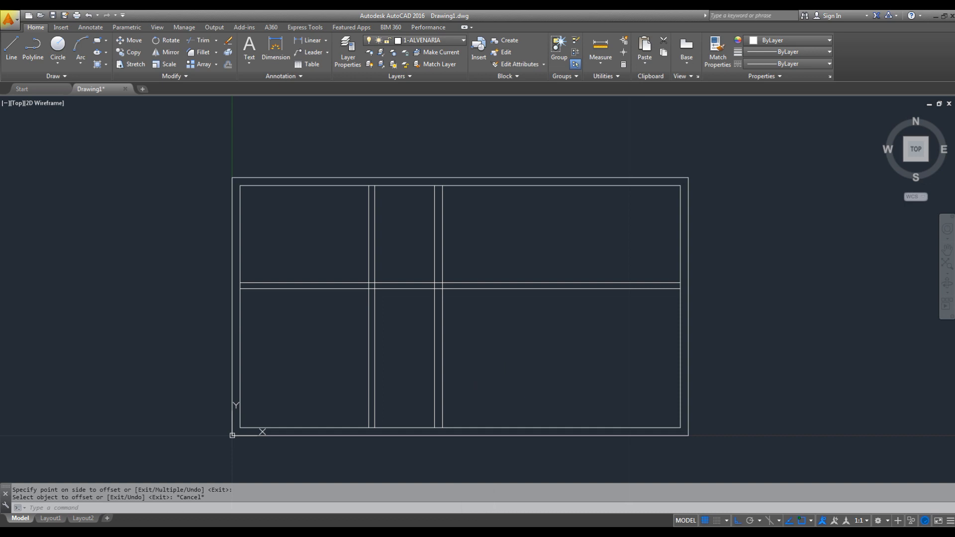
- Check the wall layout in the PDF plan and, back in AutoCAD, trim the bedroom partition's two vertical lines above the horizontal partition
key("alt+Tab")
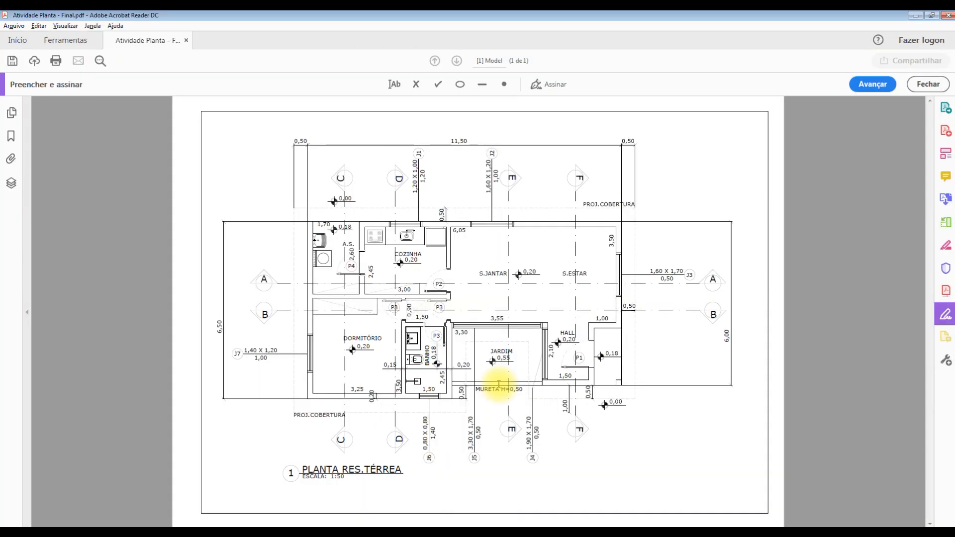
key("alt+Tab")
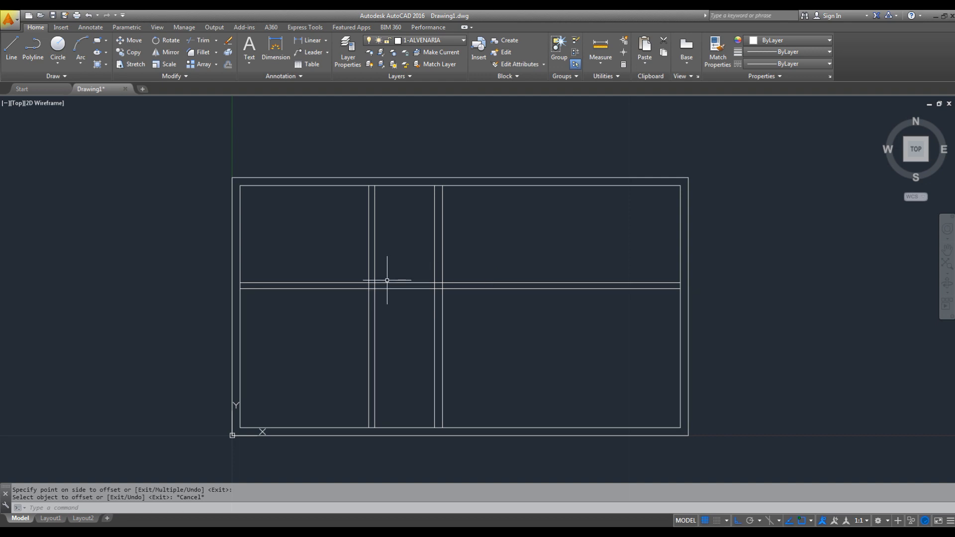
key("Escape")
key("Escape")
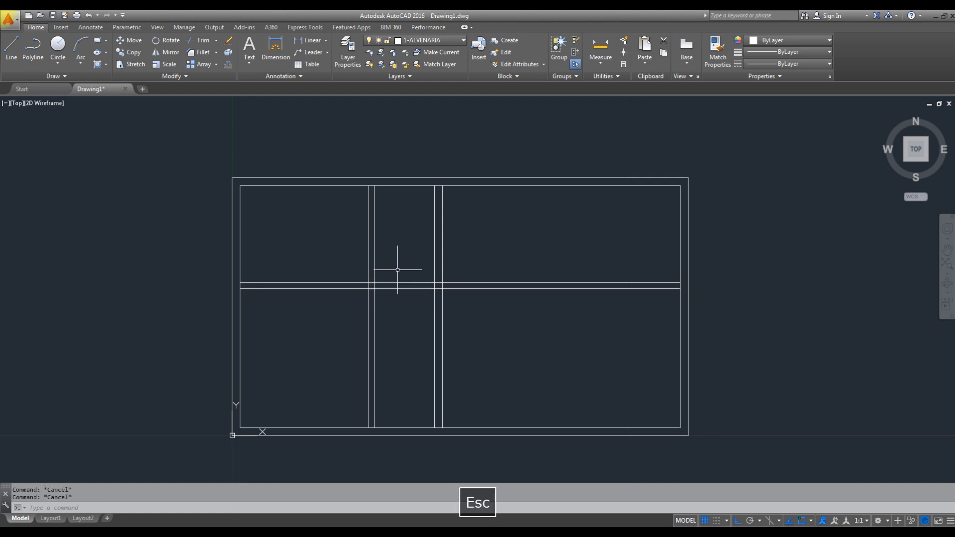
type("tr")
key("space")
left_click(409, 282)
left_click(393, 232)
left_click(320, 251)
key("Escape")
- Trim both horizontal partition lines to the right of the bathroom wall, using that wall's left line as the cutting edge
key("Escape")
type("tr")
key("space")
left_click(409, 264)
left_click(388, 313)
key("space")
left_click(395, 248)
left_click(334, 268)
key("Escape")
type("tr")
key("space")
key("Escape")
type("t")
key("Escape")
key("Escape")
type("tr")
key("space")
key("Escape")
type("tr")
key("space")
left_click(435, 273)
right_click(436, 272)
left_click(545, 231)
left_click(499, 321)
key("Escape")
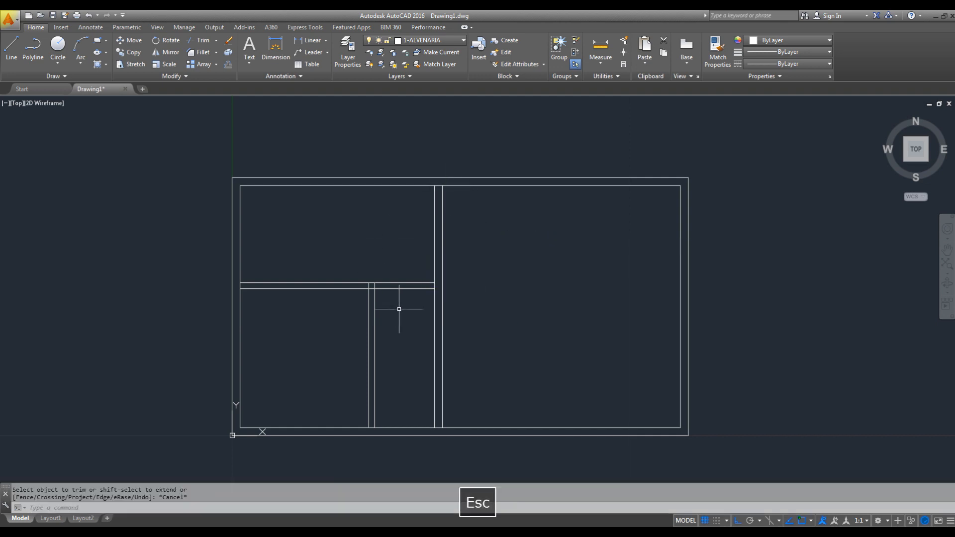
- Check the bathroom length in the PDF plan and, back in AutoCAD, offset the inner line of the bottom wall 2.45 upward
key("alt+Tab")
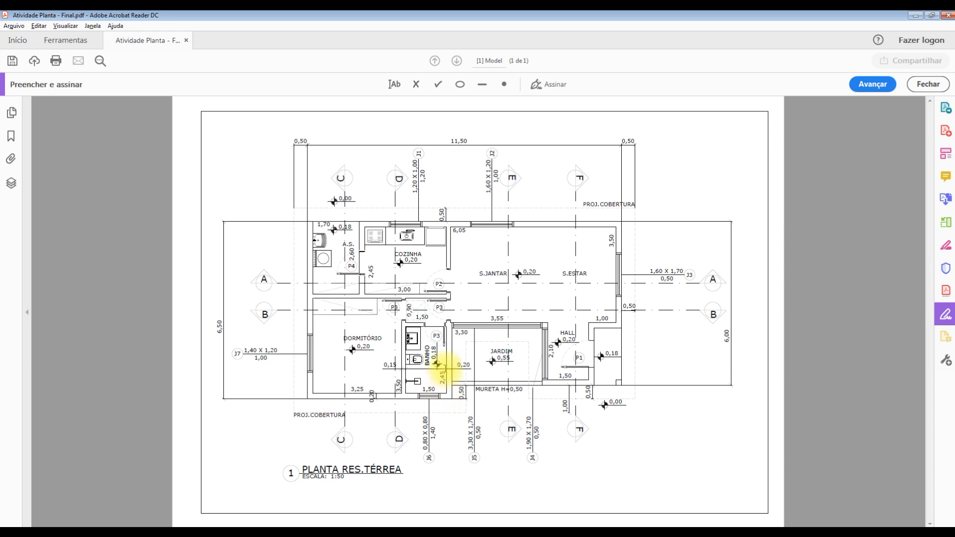
key("alt+Tab")
key("Escape")
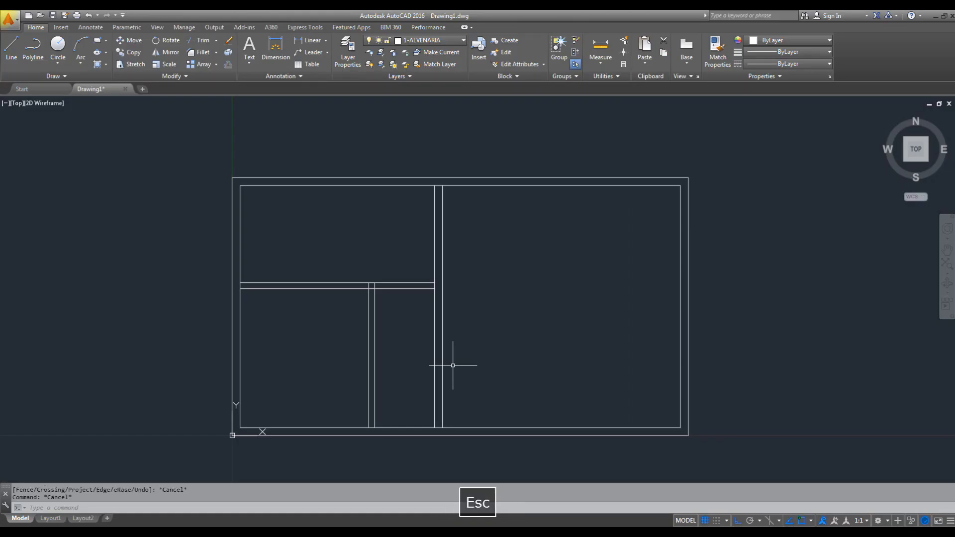
type("o")
key("space")
type("2.45")
key("Return")
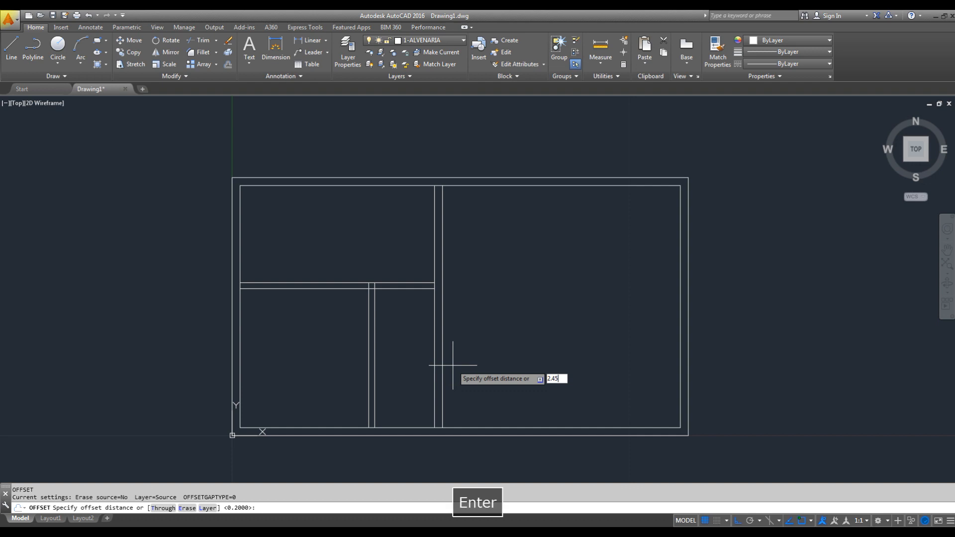
left_click(413, 428)
left_click(418, 363)
key("Escape")
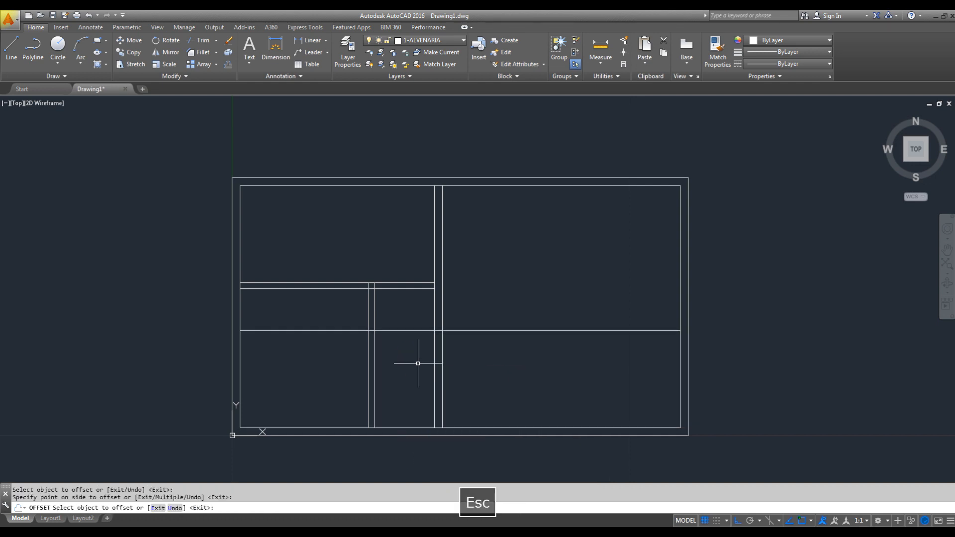
key("Escape")
key("Escape")
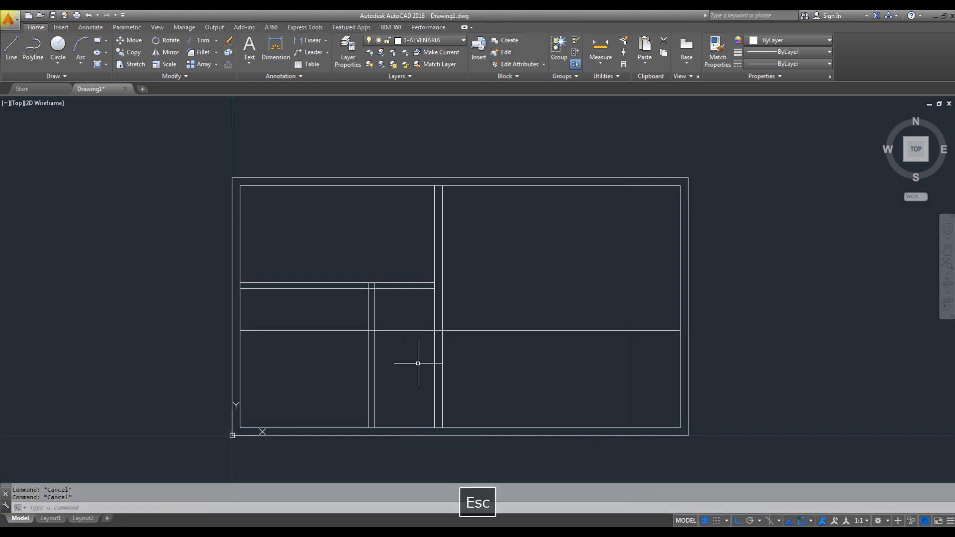
- Offset the horizontal line above the bathroom 0.15 upward to give the bathroom wall its thickness
type("o")
key("space")
type(".15")
key("Return")
left_click(392, 330)
left_click(485, 308)
key("Escape")
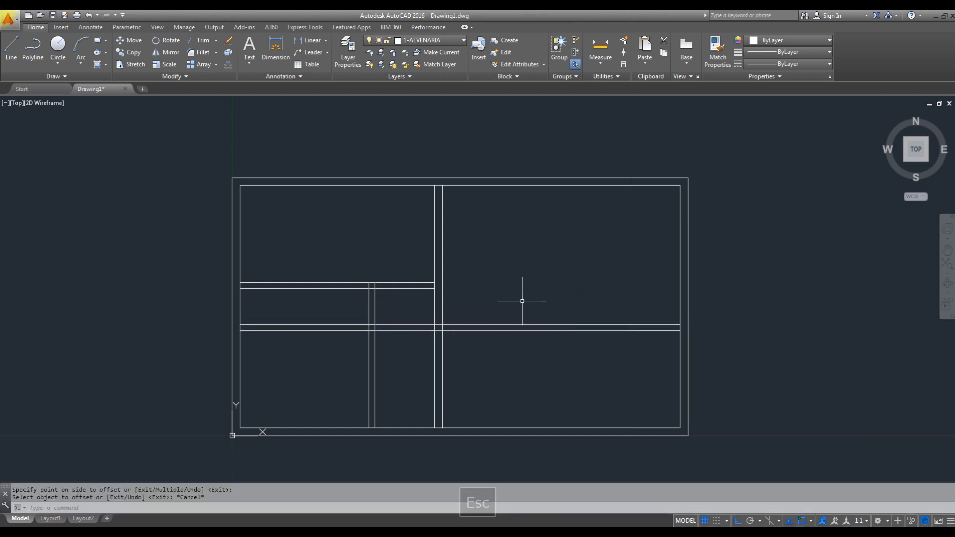
key("Escape")
left_click(507, 316)
key("Escape")
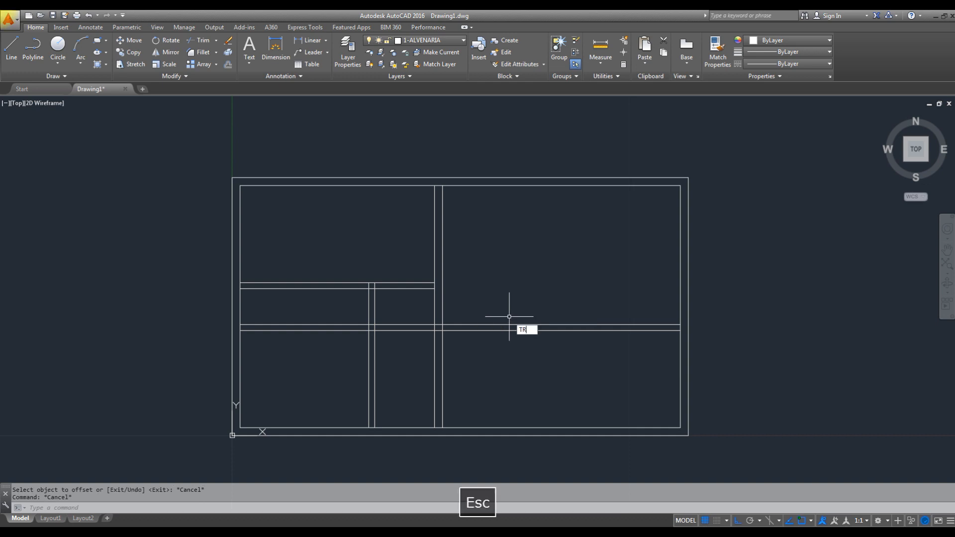
- Trim both new horizontal wall lines to the right of the bathroom, using the bathroom side wall's right line as the cutting edge
type("tr")
key("space")
left_click(441, 316)
key("space")
left_click(514, 285)
left_click(503, 336)
left_click(333, 310)
left_click(337, 367)
key("Escape")
- Trim both bathroom wall lines where they run left into the bedroom, using the bedroom partition's vertical lines as cutting edges
key("space")
left_click(383, 306)
left_click(359, 309)
key("space")
left_click(355, 305)
left_click(336, 342)
key("Escape")
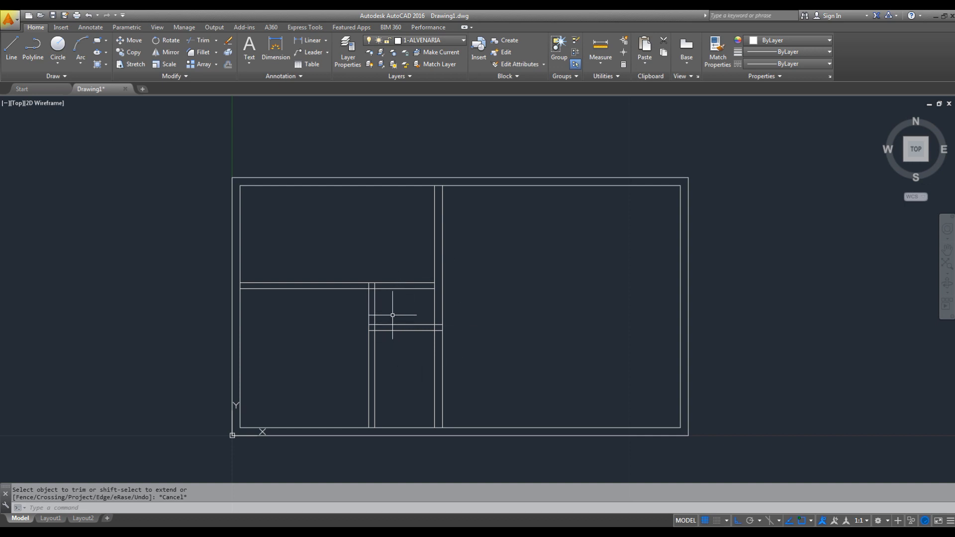
- Check the living room depth in the PDF plan and, back in AutoCAD, offset the inner line of the top wall 3.50 downward
key("alt+Tab")
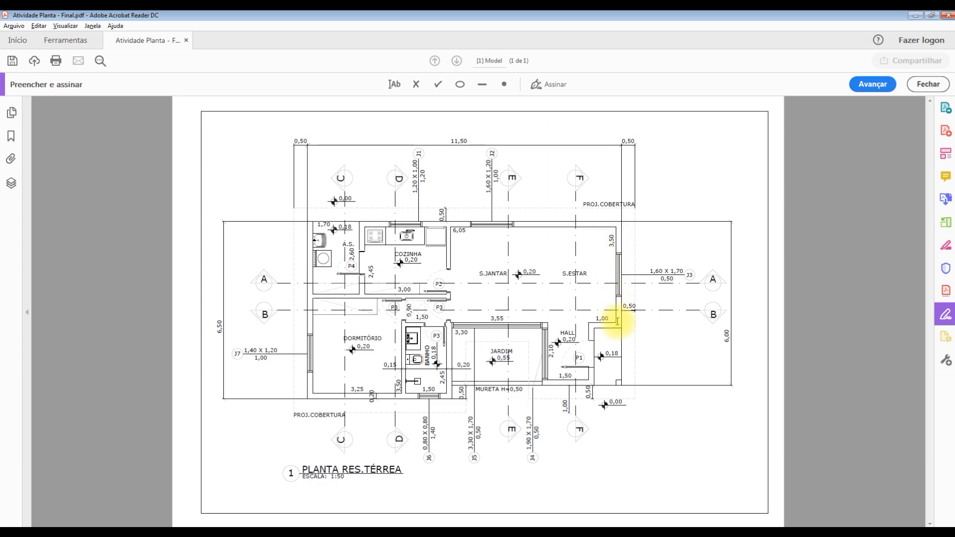
key("alt+Tab")
key("Escape")
key("Escape")
key("Escape")
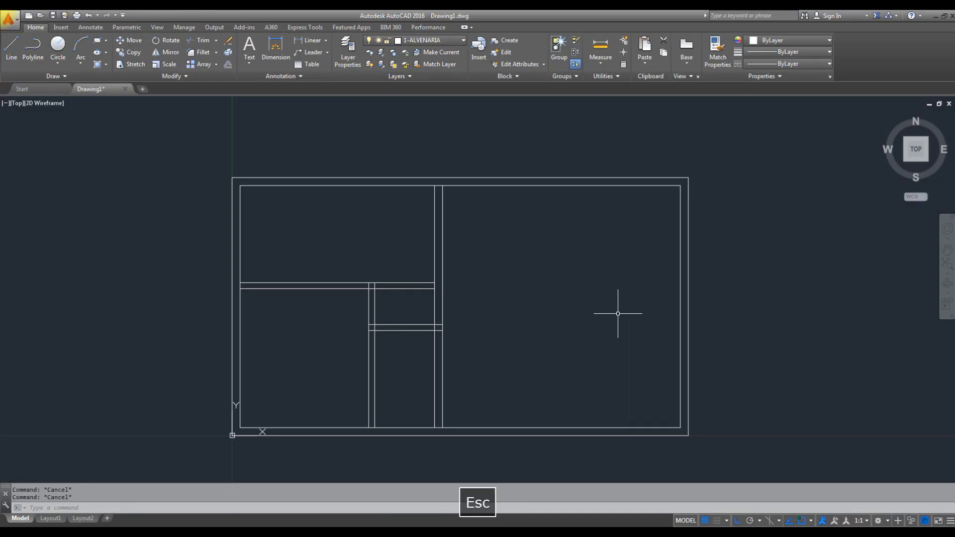
type("o")
key("space")
type("3.5")
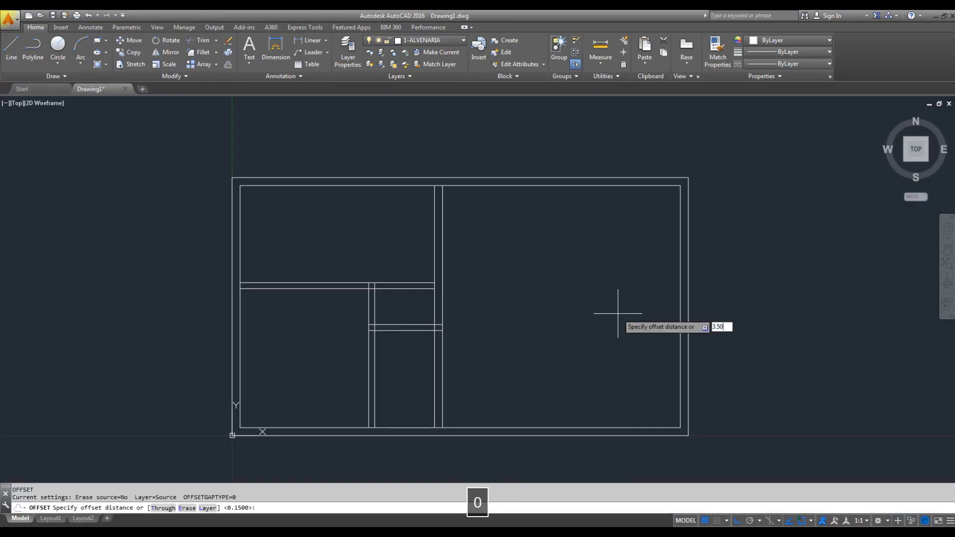
type("0")
key("Return")
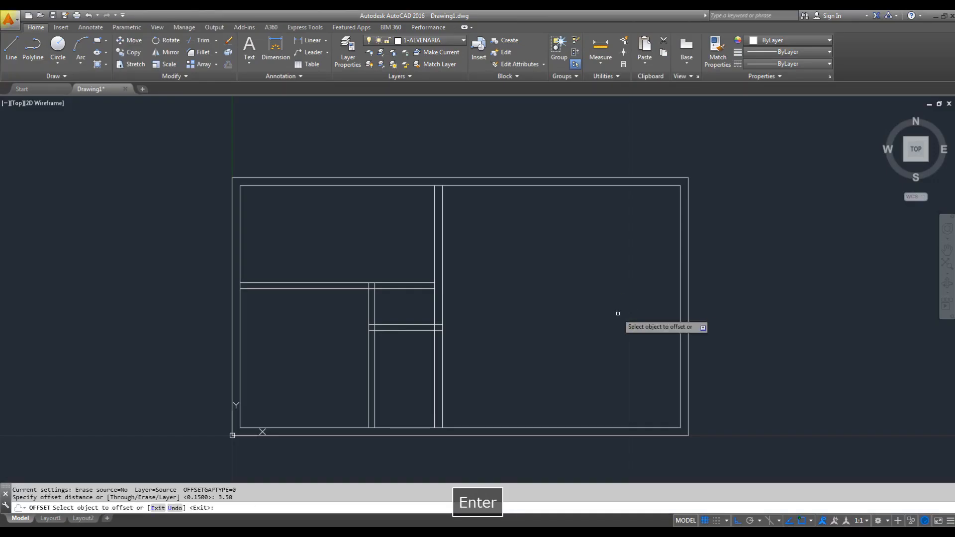
left_click(661, 185)
left_click(641, 275)
key("Escape")
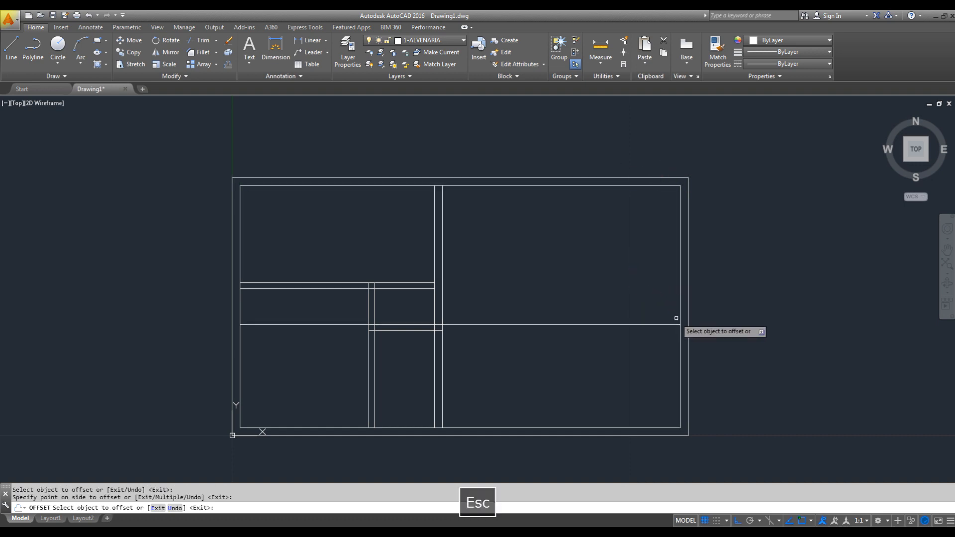
key("Escape")
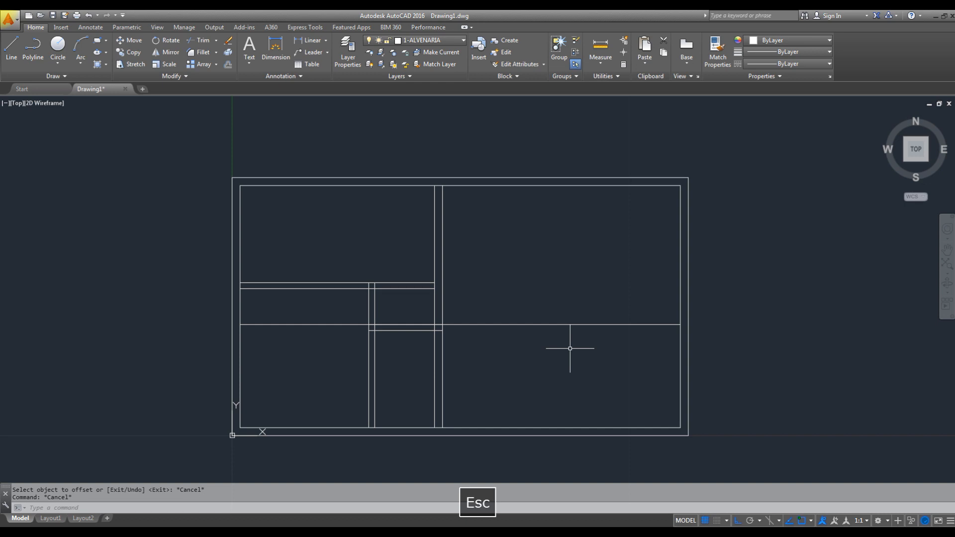
- Offset the living room's new lower wall line 0.20 downward
key("space")
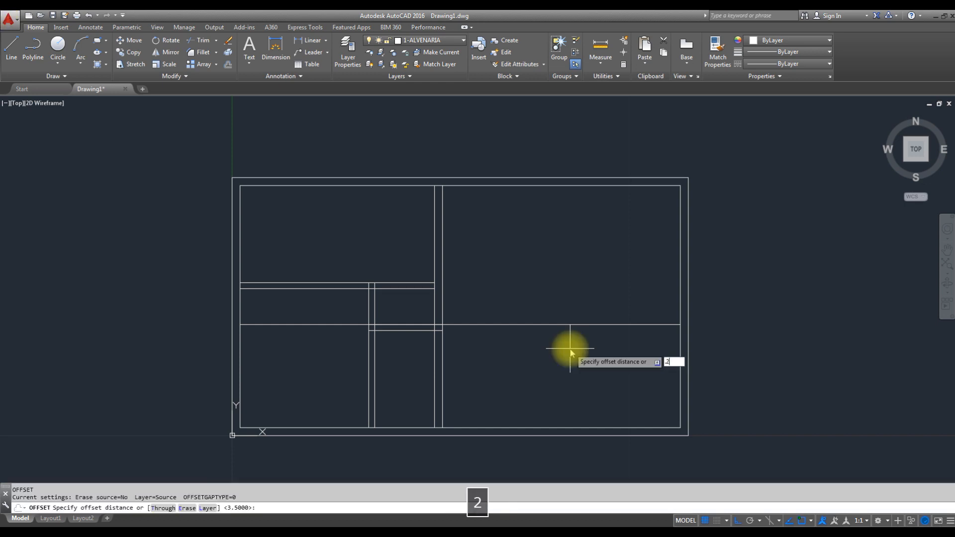
type(".2")
key("Return")
left_click(576, 324)
left_click(433, 336)
key("Escape")
- Trim both living room wall lines left of the bathroom wall, using that wall's right line as the cutting edge
scroll(453, 343, "up", 2)
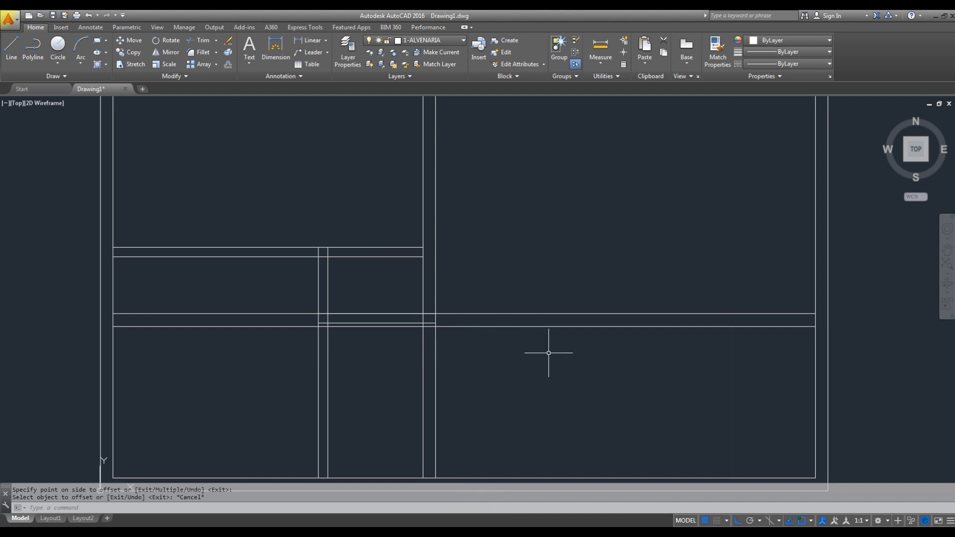
left_click(371, 297)
key("Escape")
key("Escape")
type("tr")
key("space")
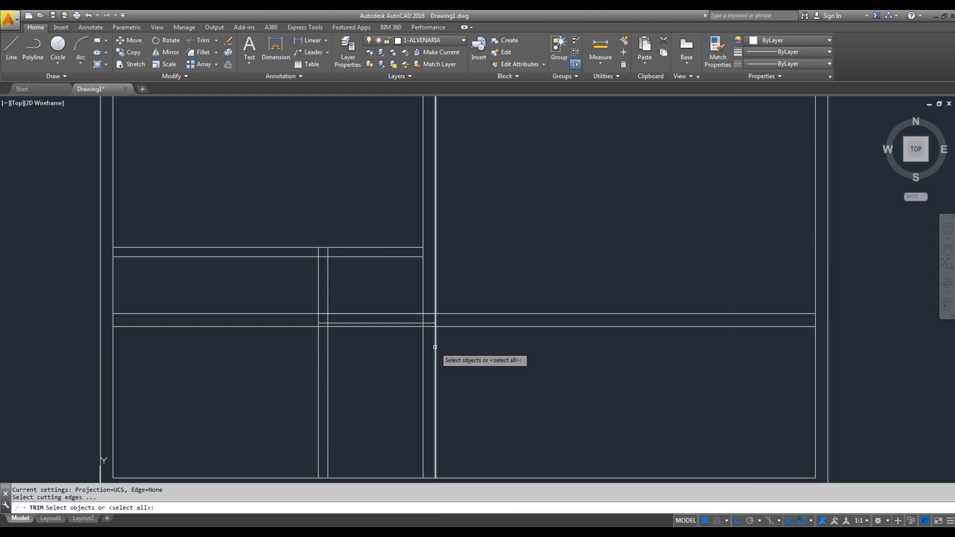
left_click(435, 344)
right_click(435, 345)
left_click(284, 290)
left_click(248, 360)
key("Escape")
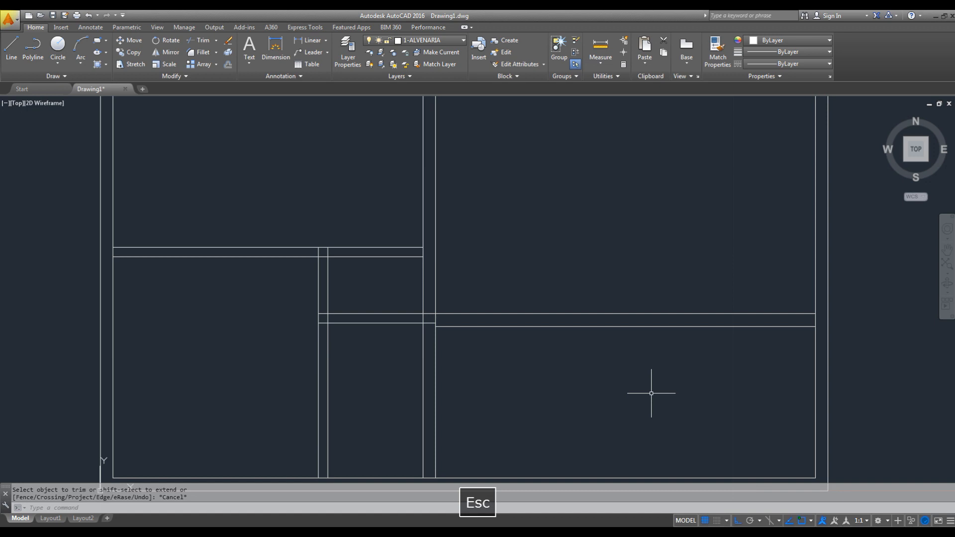
- Check the wall segment beside the hall in the PDF plan and, back in AutoCAD, offset the right wall's inner line 1 to the left
scroll(664, 371, "down", 4)
middle_click_drag(666, 377, 560, 367)
scroll(599, 361, "up", 2)
key("alt+Tab")
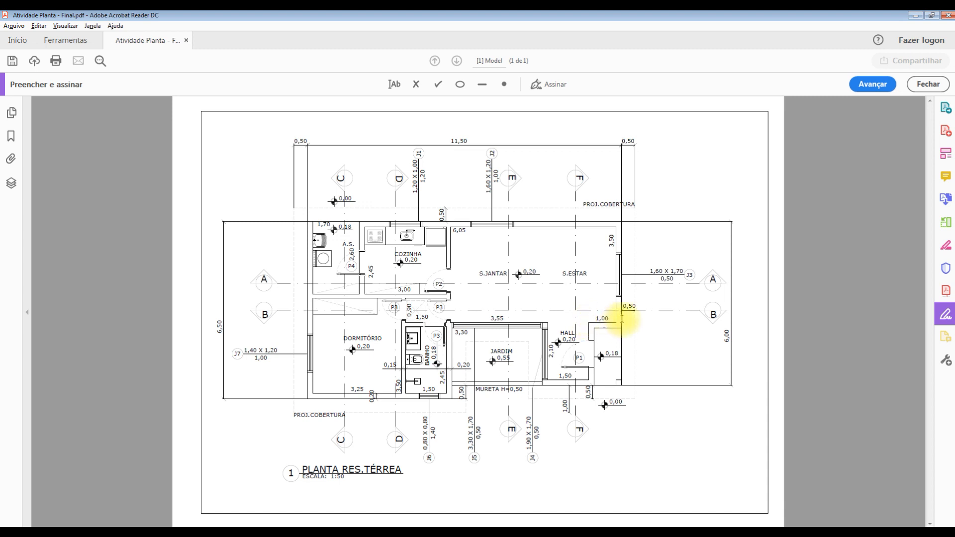
key("alt+Tab")
key("Escape")
type("o")
key("space")
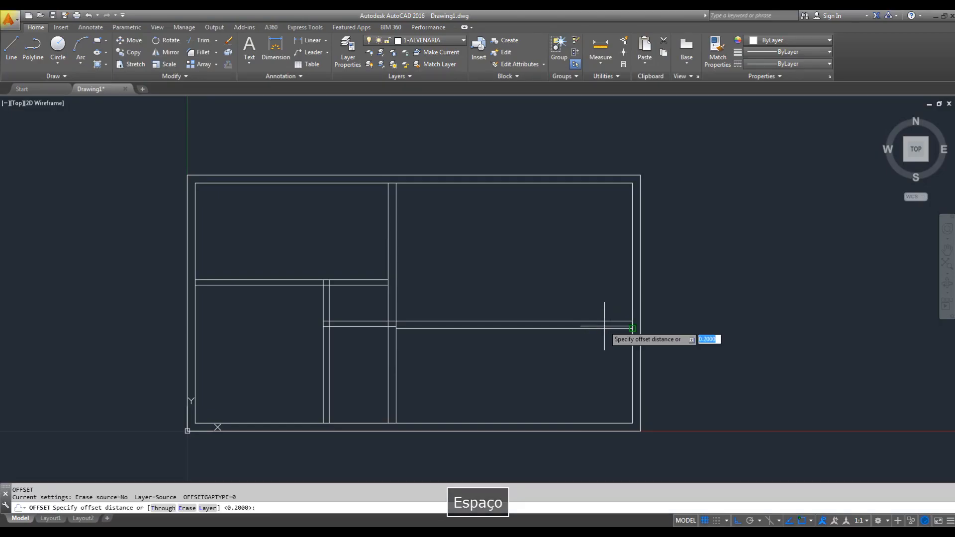
type("1")
key("Return")
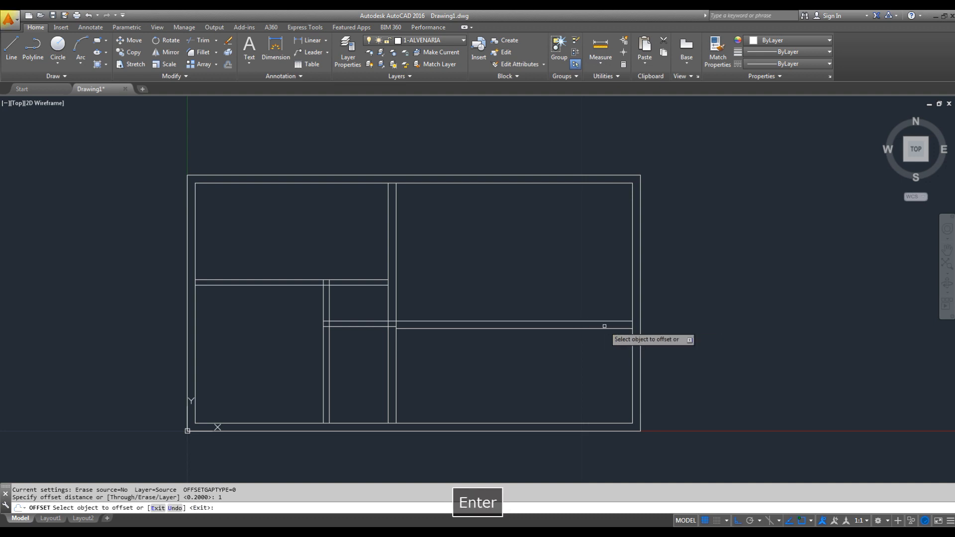
left_click(630, 272)
left_click(577, 277)
key("Escape")
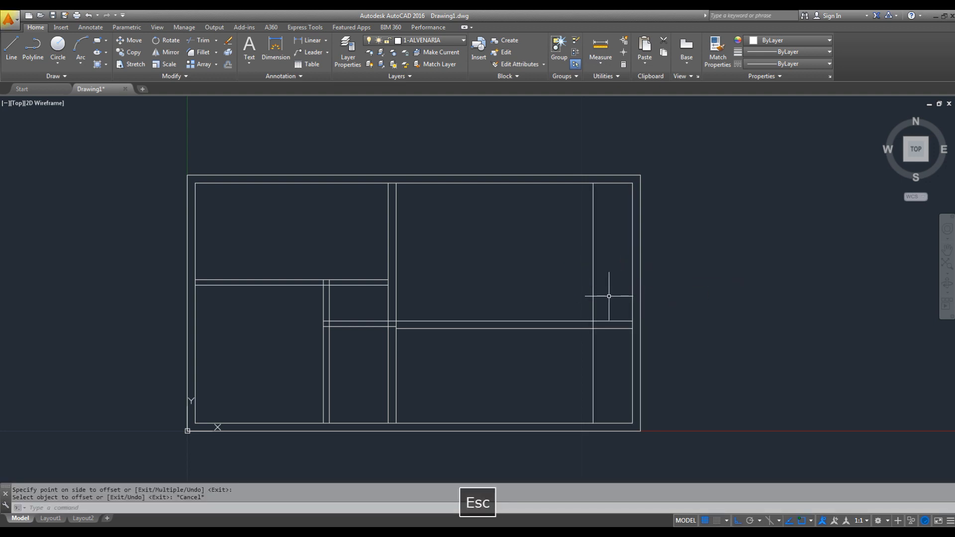
- Check the hall's right wall in the PDF plan and, back in AutoCAD, offset its vertical line 0.20 to the right
key("alt+Tab")
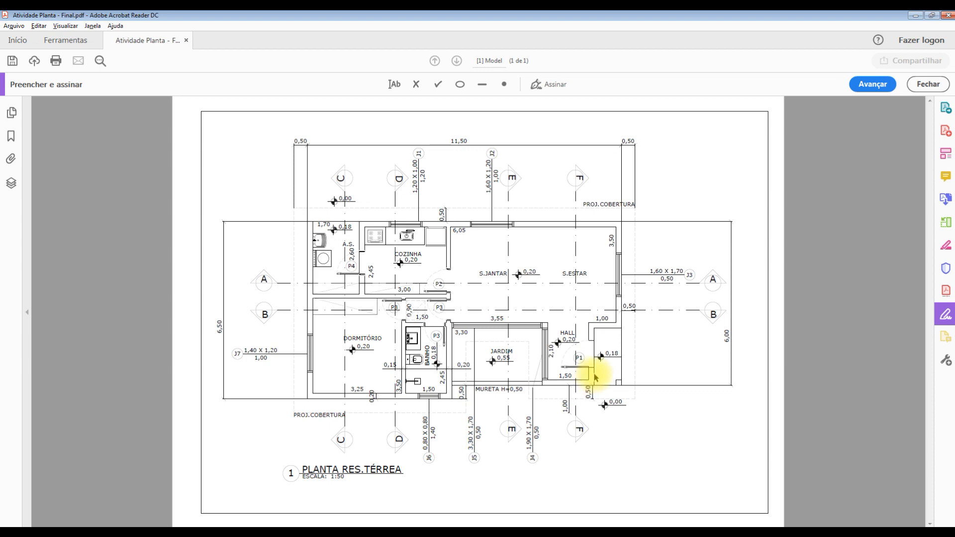
key("alt+Tab")
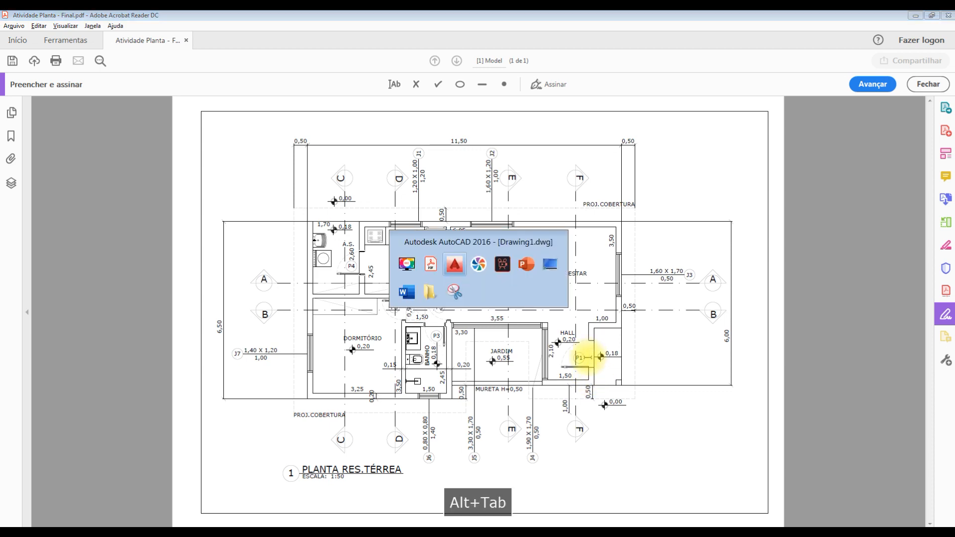
key("Escape")
key("Escape")
type("o")
key("space")
type(".2")
key("Return")
left_click(594, 351)
left_click(607, 352)
key("Escape")
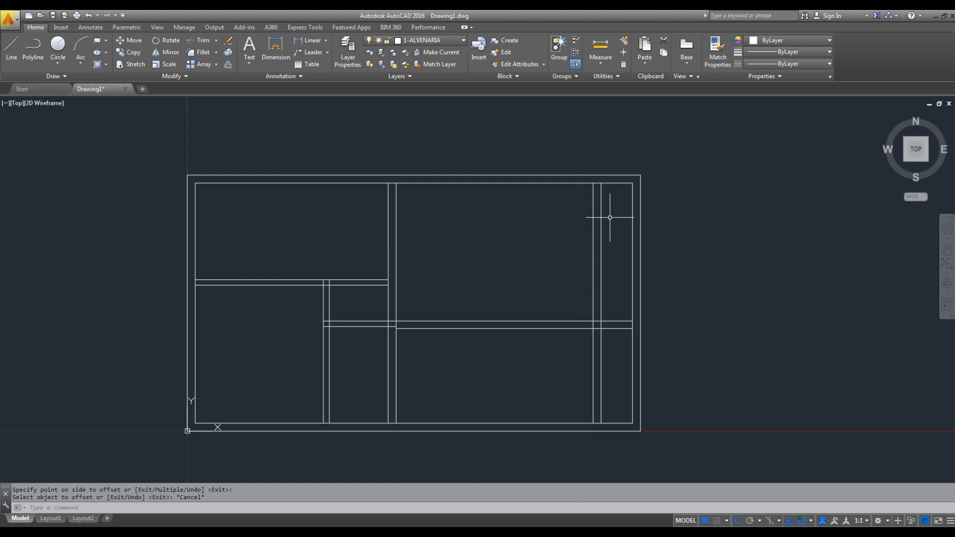
key("Escape")
- Trim the hall wall's two vertical lines above the living room's lower wall, using that wall's upper line as the cutting edge
type("tr")
key("space")
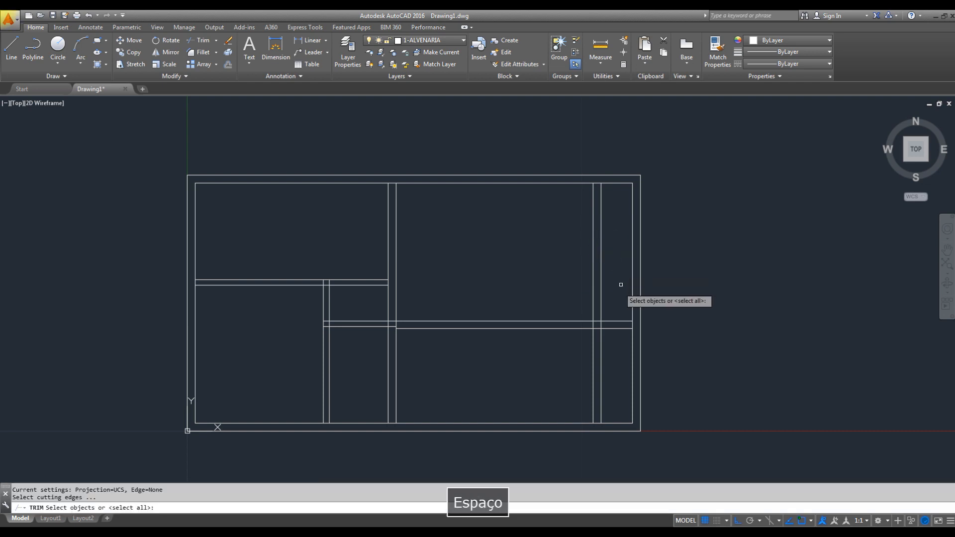
left_click(614, 321)
key("space")
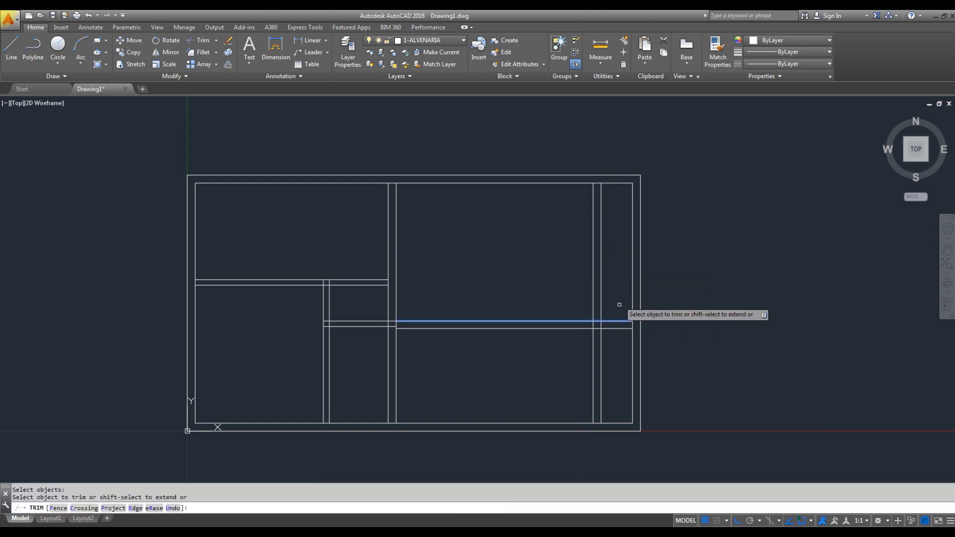
left_click(620, 282)
key("Escape")
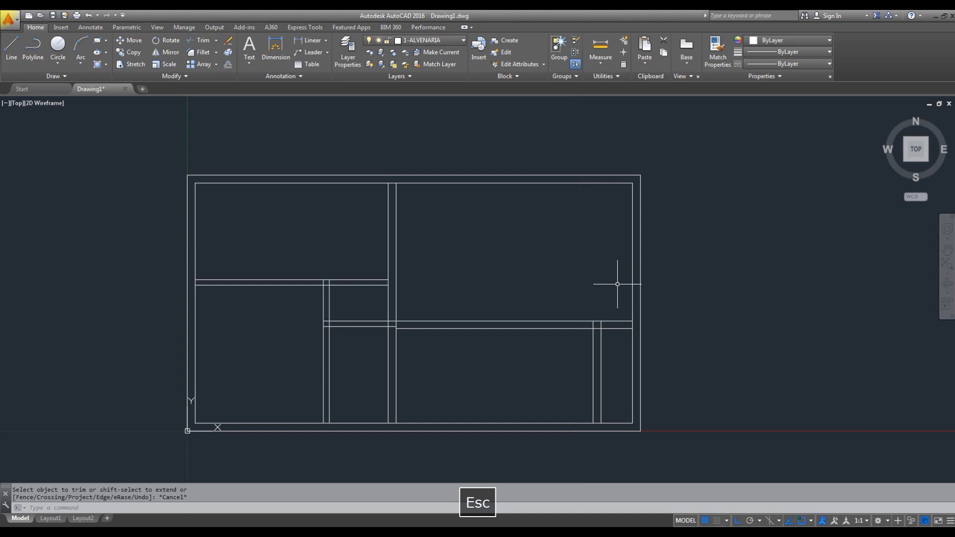
- Check the hall width in the PDF plan and, back in AutoCAD, offset the left line of the hall's right wall 1.50 to the left
key("alt+Tab")
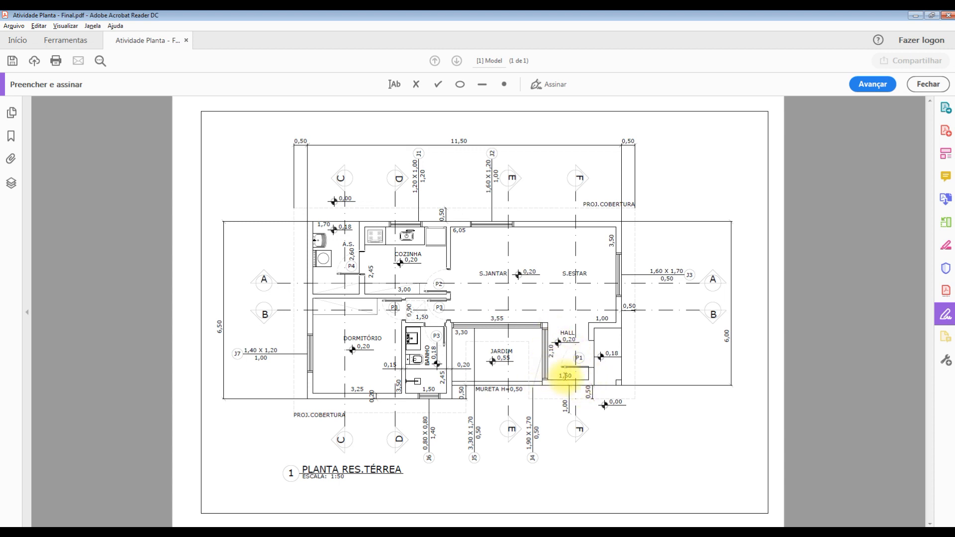
key("alt+Tab")
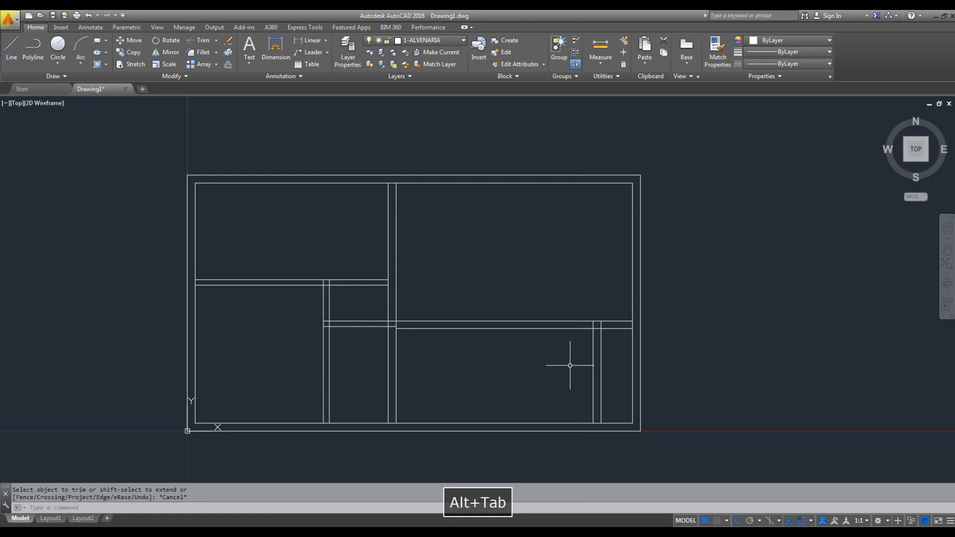
key("Escape")
key("o")
key("space")
type("1.50")
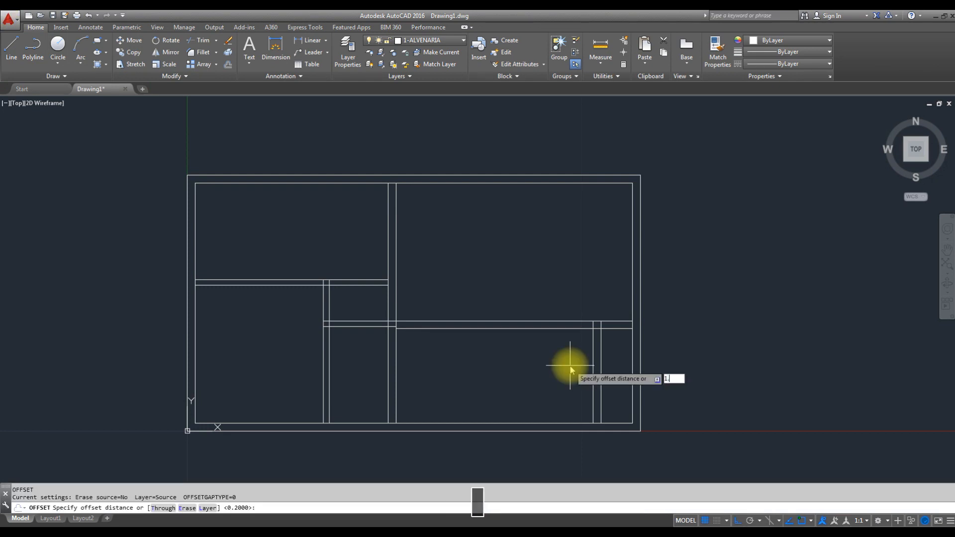
key("Return")
left_click(593, 368)
left_click(566, 367)
key("Escape")
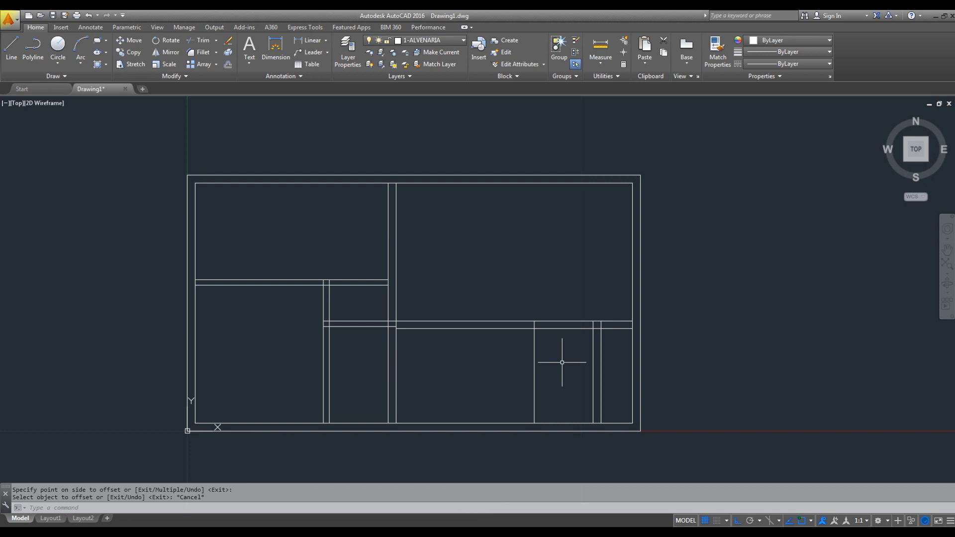
key("Escape")
- Offset the new vertical line on the garden side of the hall 0.20 to the left
key("space")
type(".2")
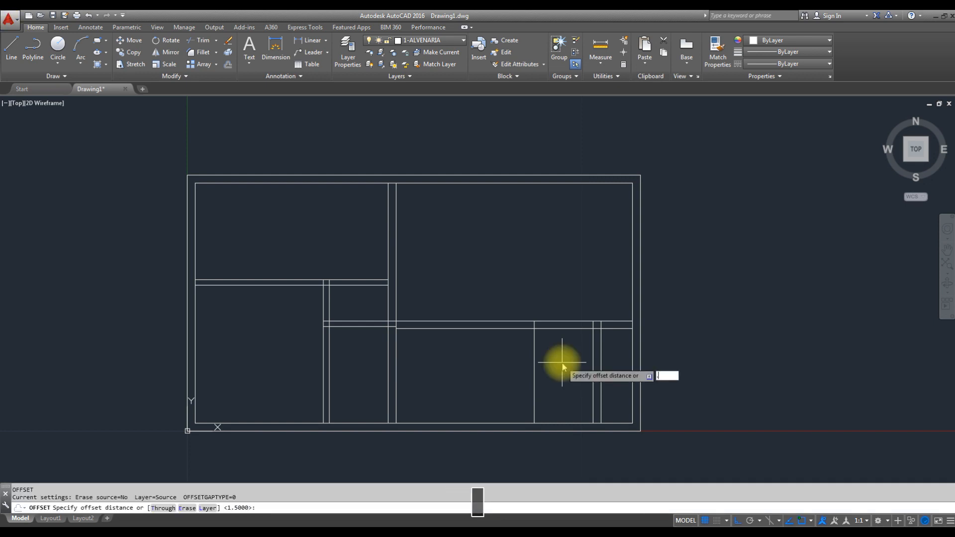
key("Return")
left_click(534, 362)
left_click(516, 351)
key("Escape")
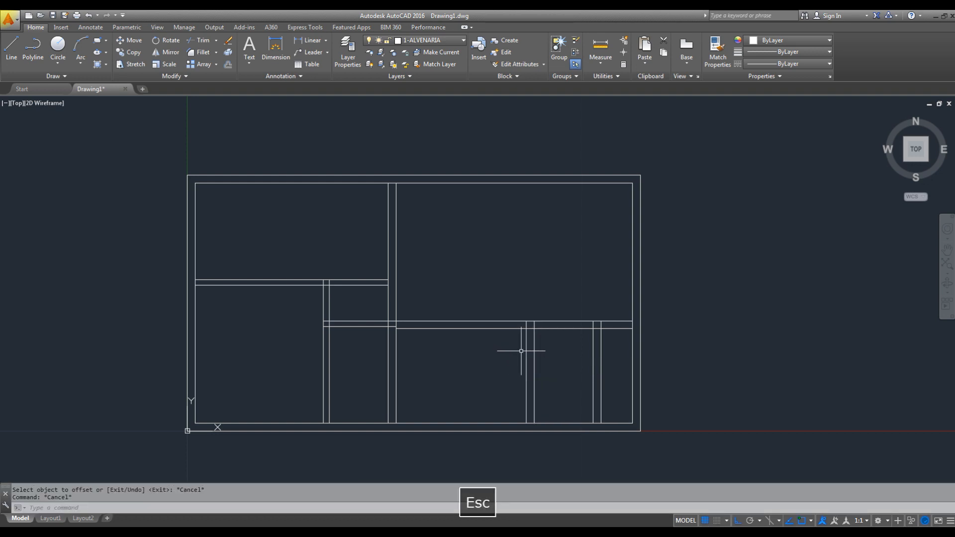
- Trim the two horizontal wall lines between the hall's side walls to open the hall to the living room
type("tr")
key("space")
key("space")
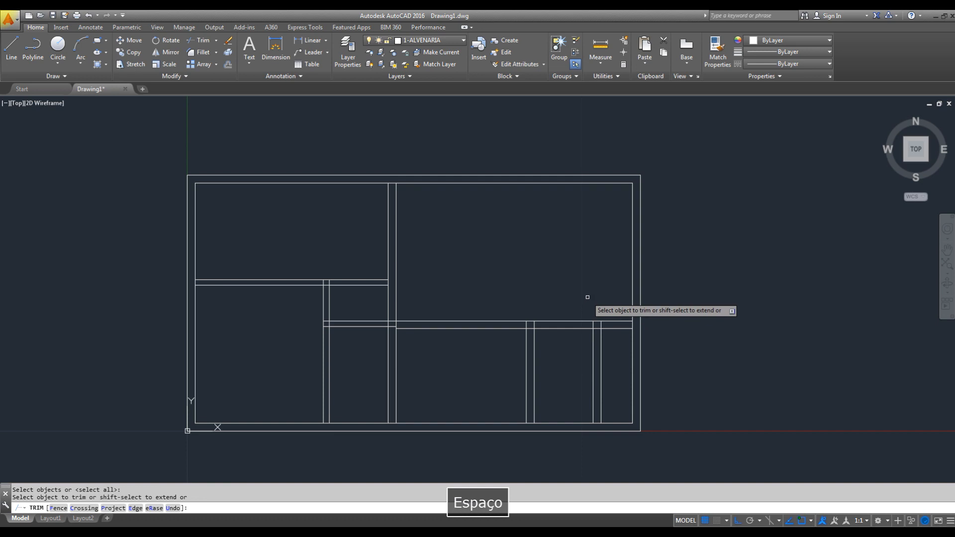
left_click(576, 281)
left_click(555, 371)
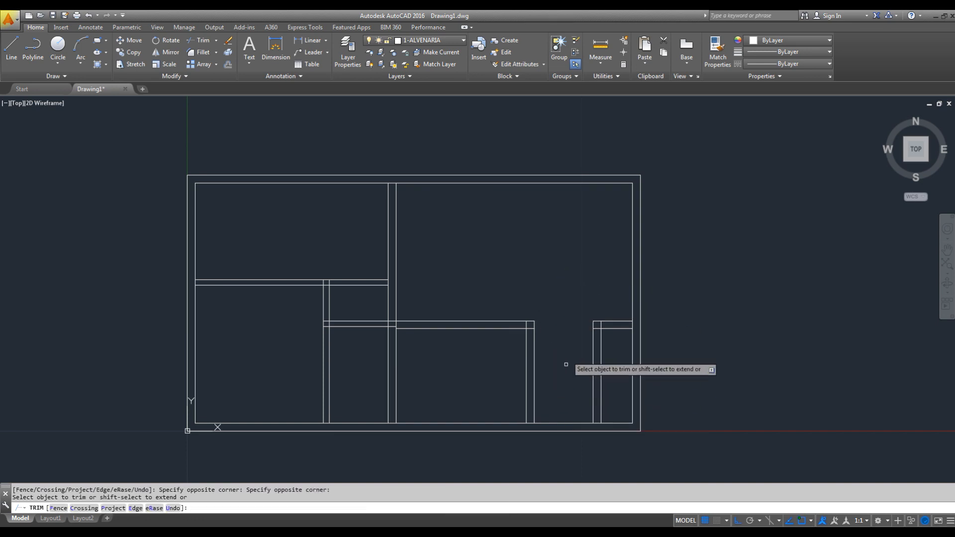
- Check the service area's width in the PDF plan and, back in AutoCAD, offset the left outer wall's inner line 1.70 to the right
key("alt+Tab")
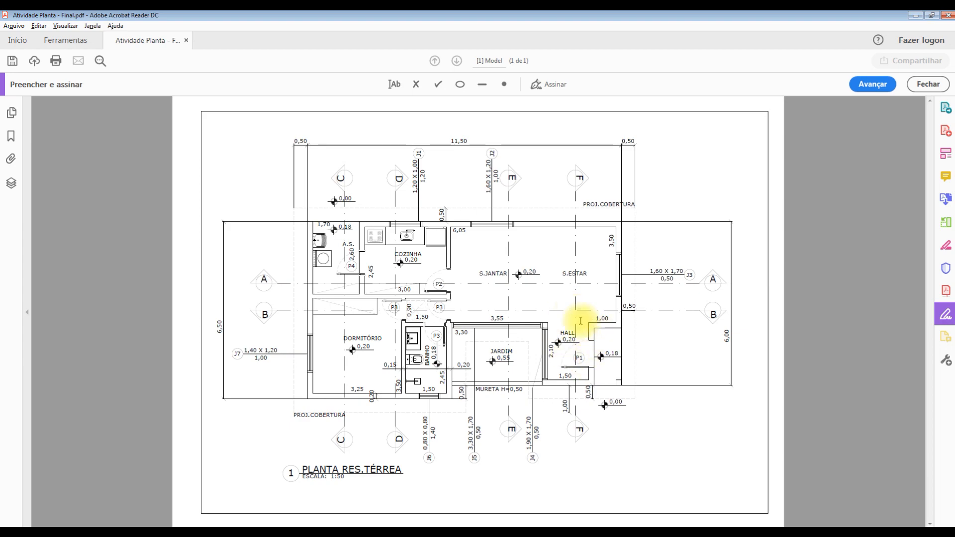
key("alt+Tab")
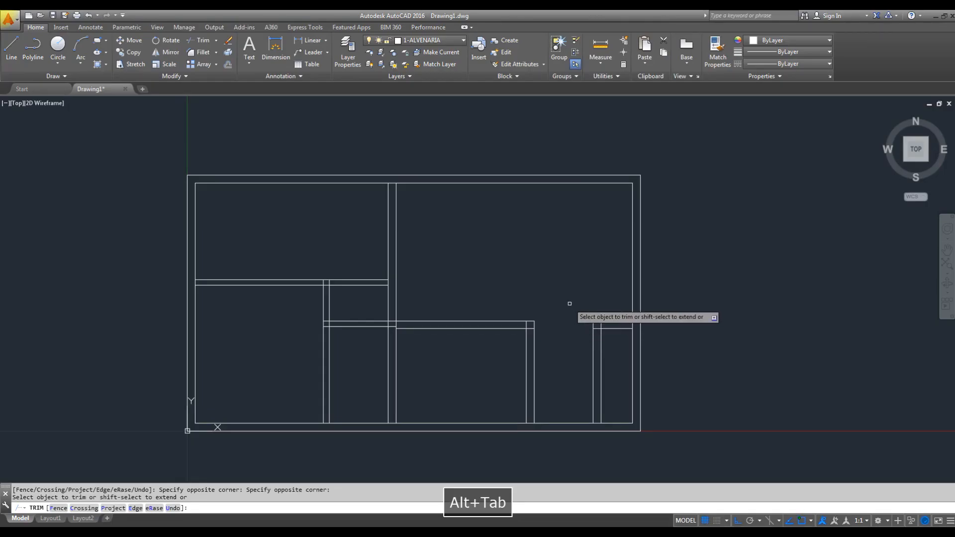
key("alt+Tab")
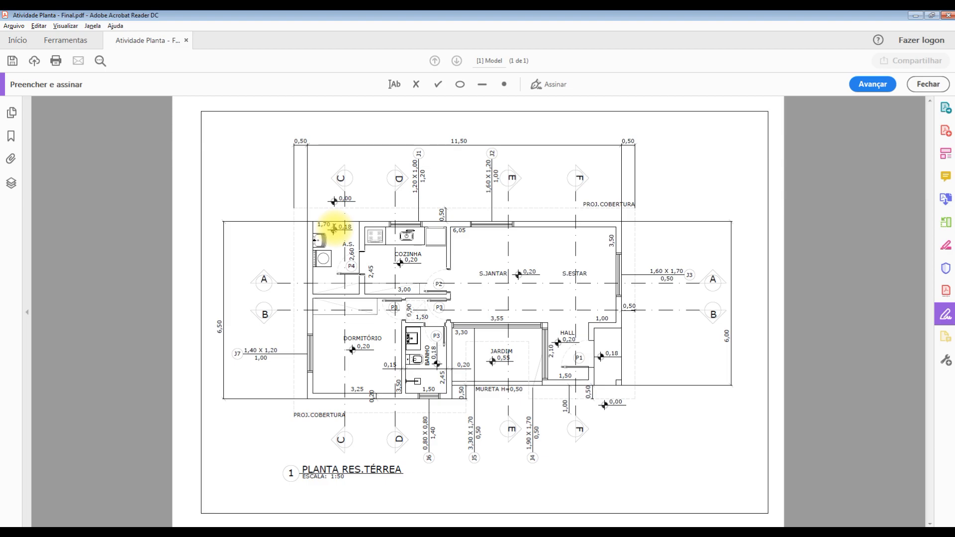
key("alt+Tab")
key("Escape")
key("Escape")
type("o")
key("space")
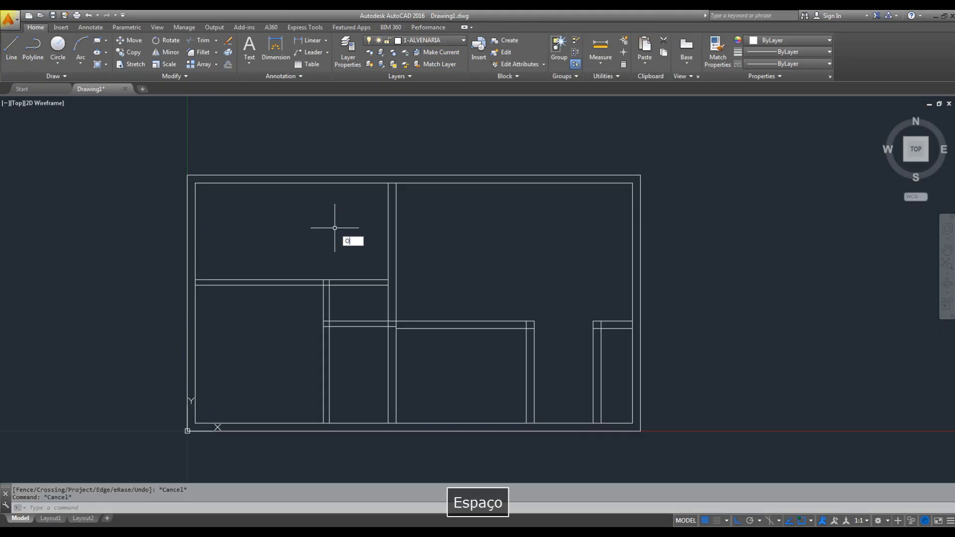
type("1.7")
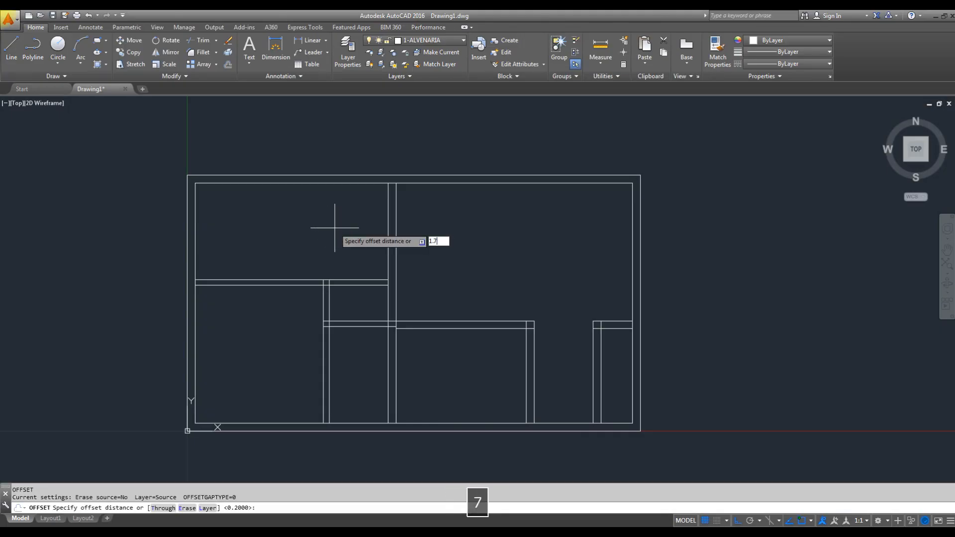
key("Return")
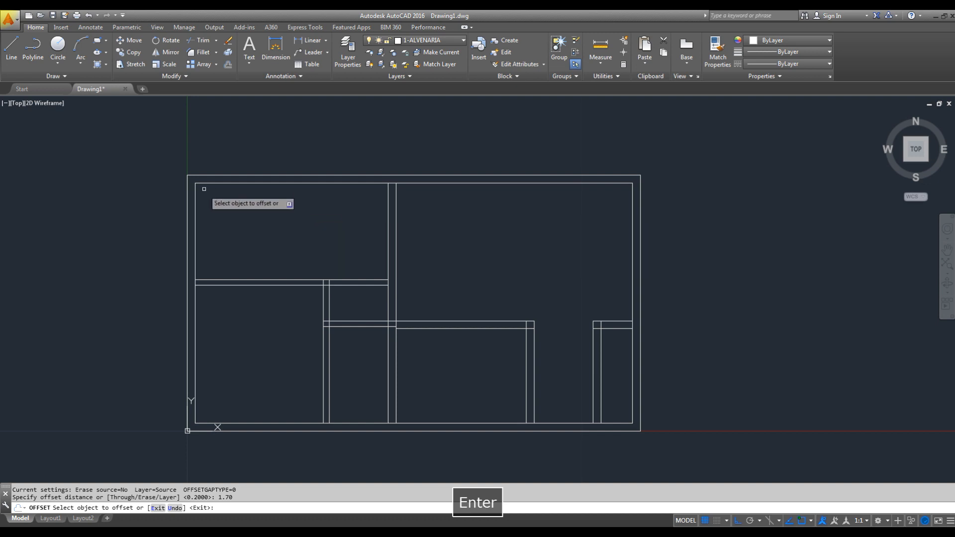
left_click(196, 193)
left_click(307, 226)
key("Escape")
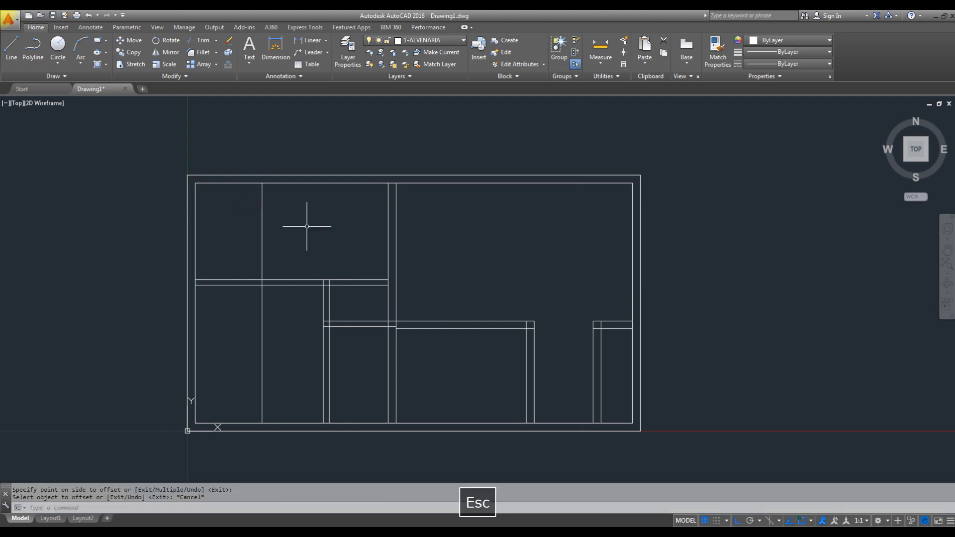
- Check the service area partition in the PDF plan and, back in AutoCAD, offset the new vertical line 0.20 to the right
key("alt+Tab")
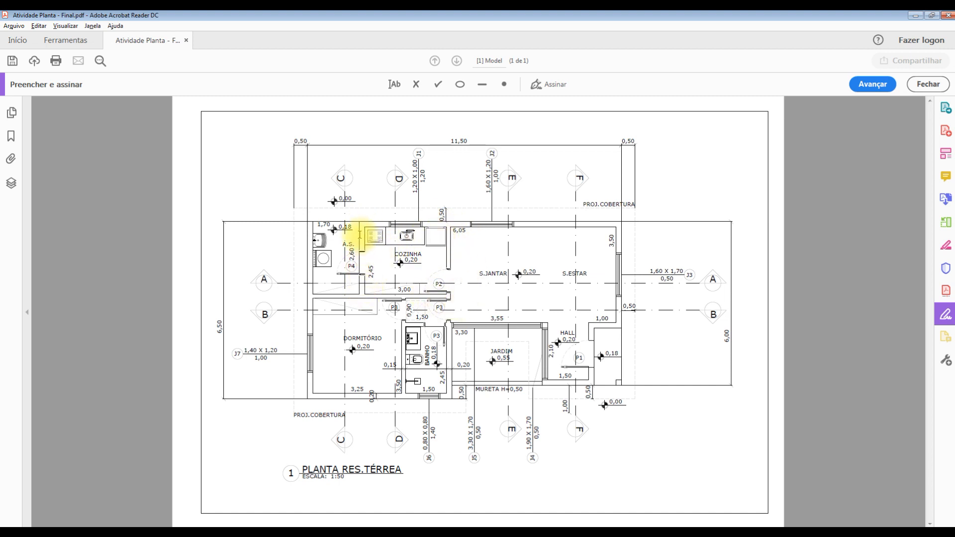
key("alt+Tab")
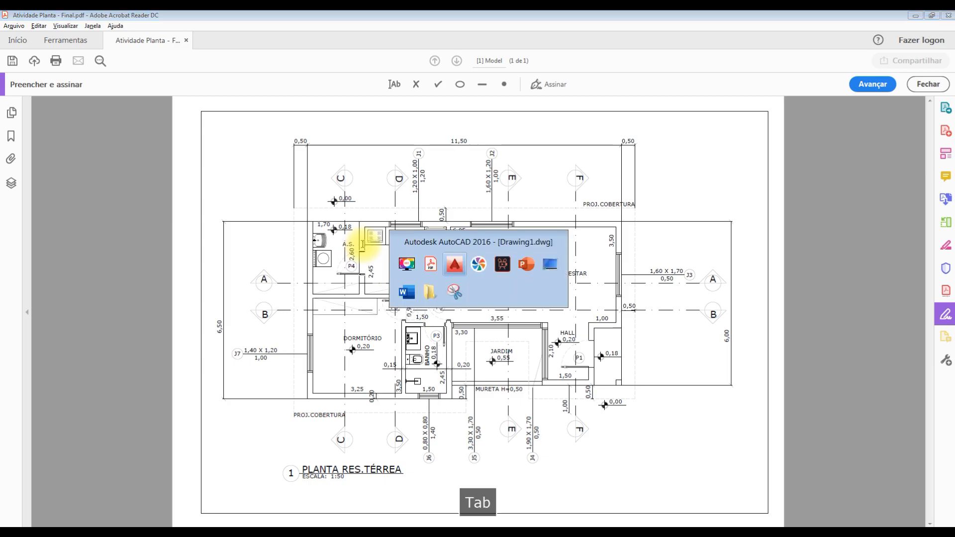
key("Escape")
type("o")
key("space")
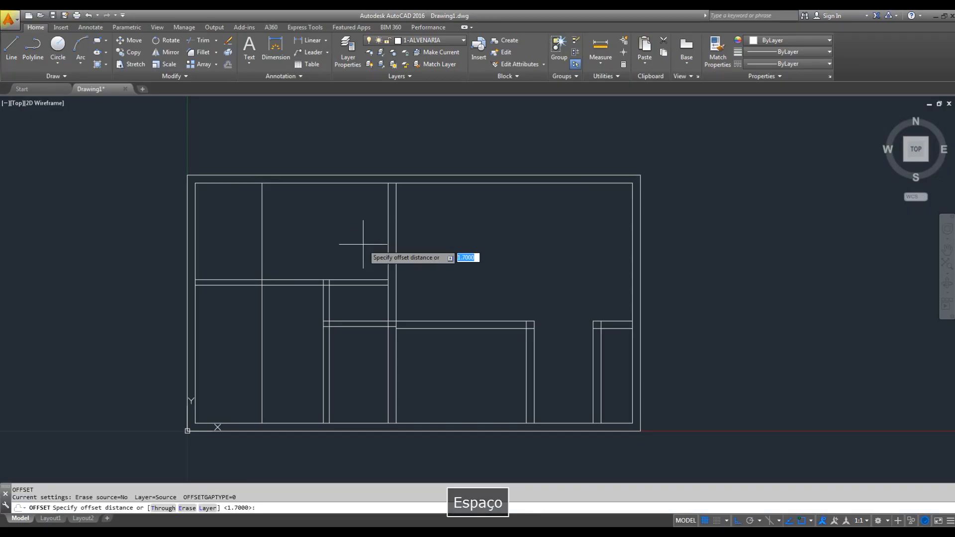
type(".2")
key("Return")
left_click(262, 213)
key("Escape")
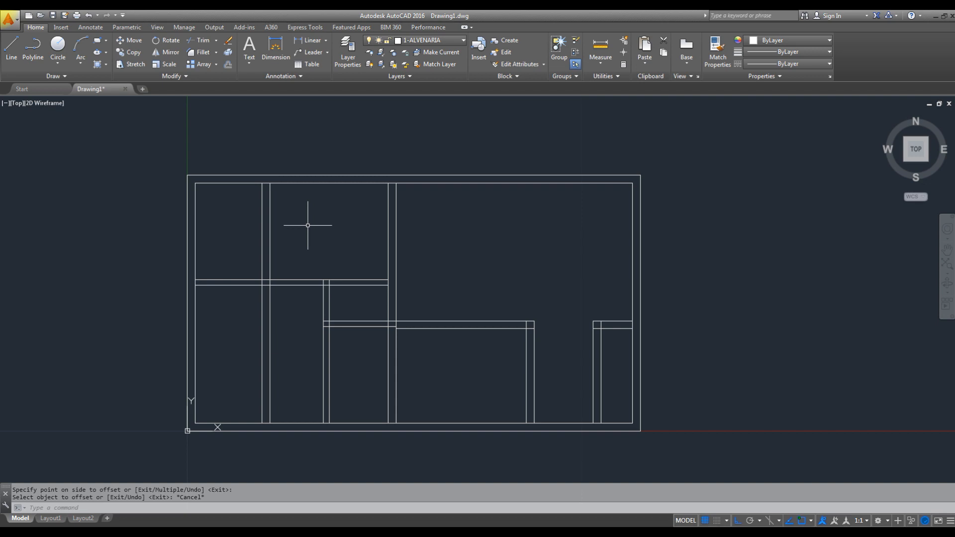
- Trim the service area partition's two vertical lines below the kitchen's lower wall, using that wall's upper line as the cutting edge
key("Escape")
type("tr")
key("space")
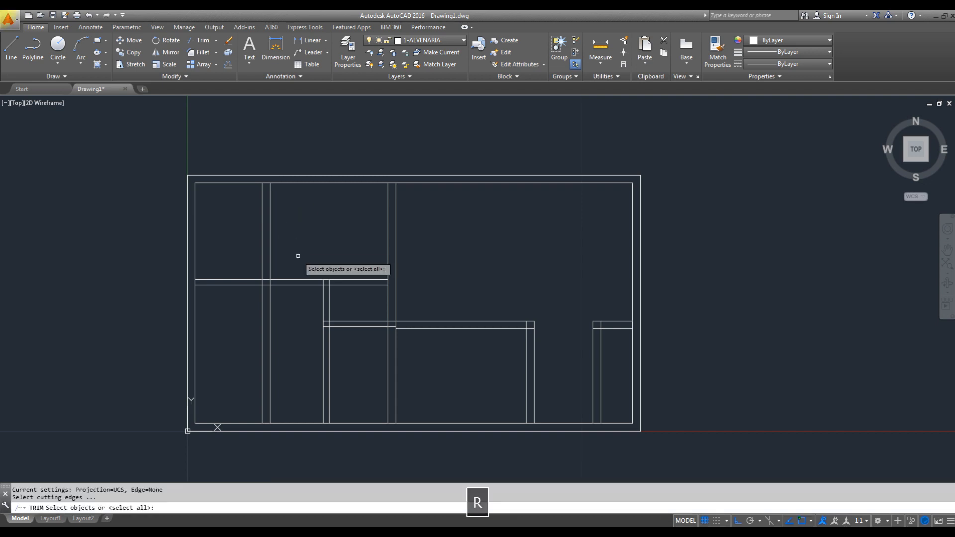
left_click(282, 281)
right_click(285, 306)
left_click(284, 300)
left_click(252, 319)
key("Escape")
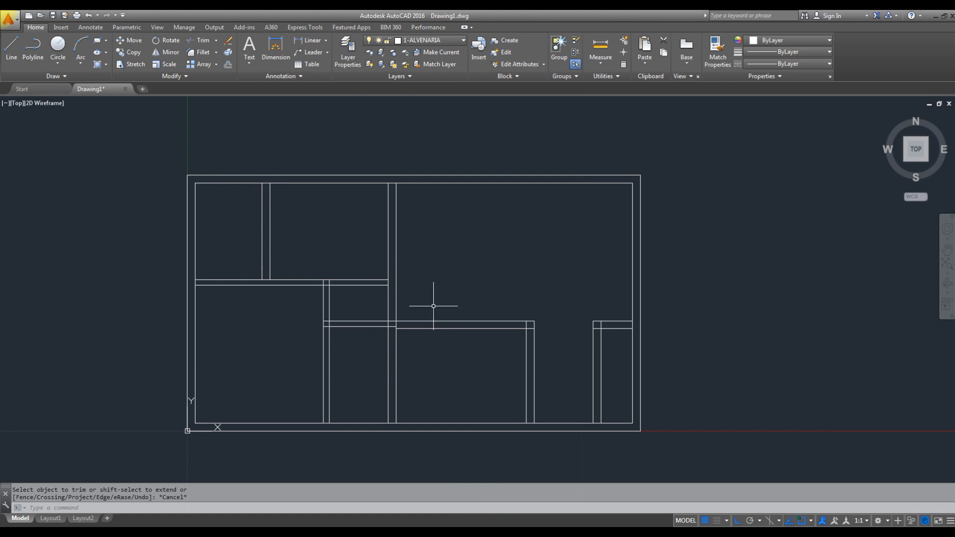
- Check the layout in the PDF plan and, back in AutoCAD, extend the service area's wall lines to the outer wall lines
middle_click_drag(607, 401, 595, 380)
middle_click_drag(589, 313, 640, 343)
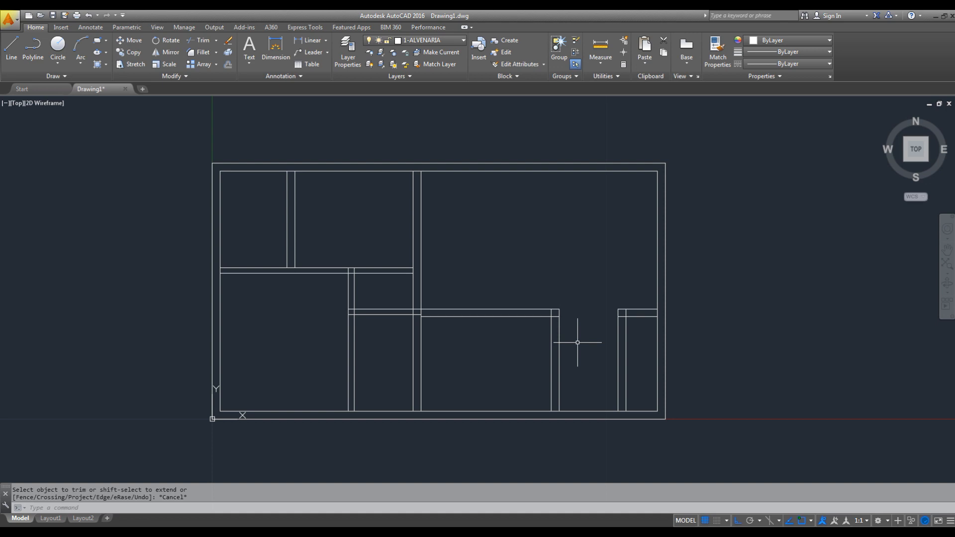
key("alt+Tab")
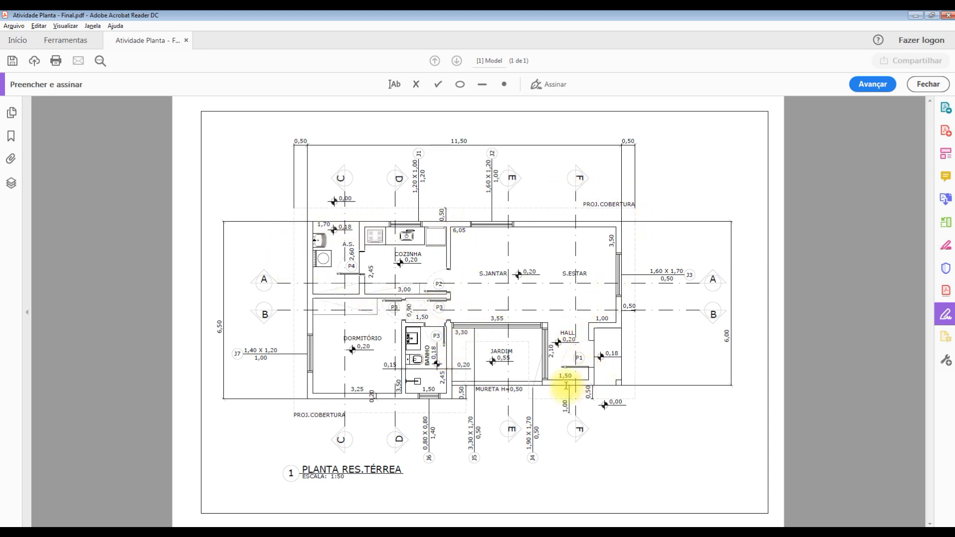
key("alt+Tab")
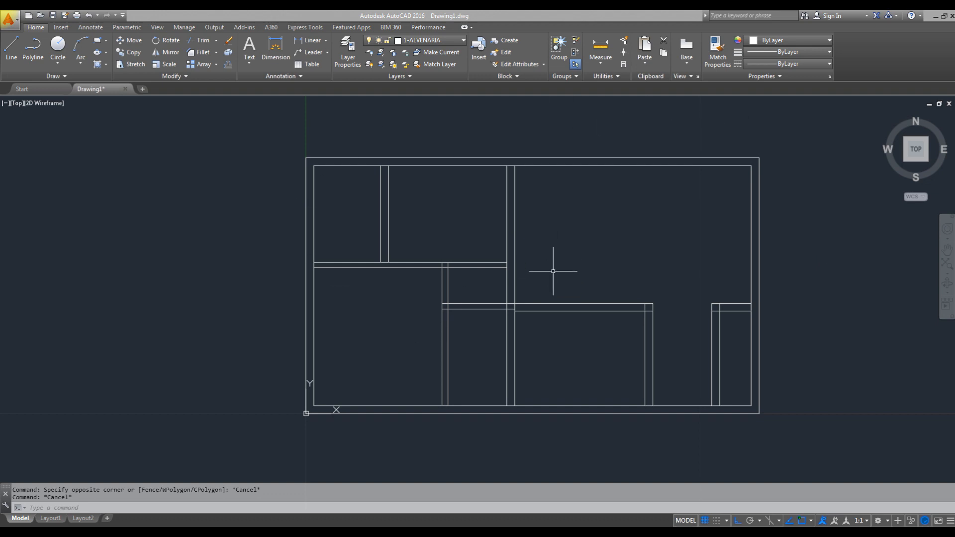
middle_click_drag(542, 277, 726, 308)
scroll(554, 223, "up", 4)
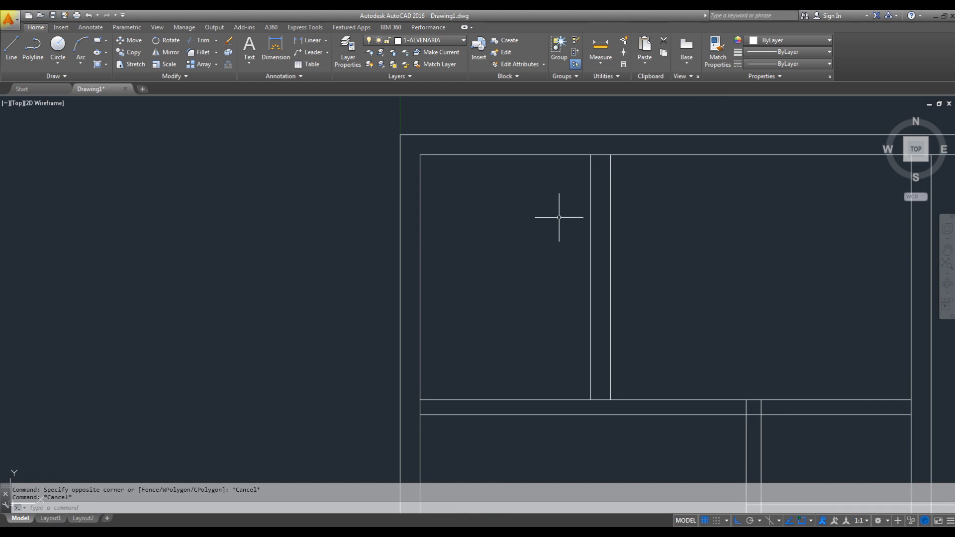
key("Escape")
type("ex")
key("space")
key("space")
left_click(634, 176)
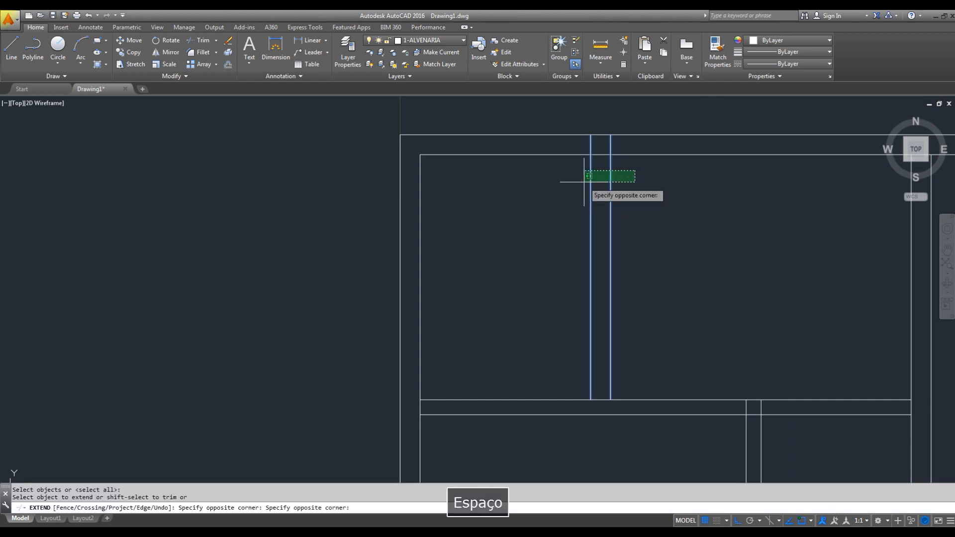
left_click(584, 181)
left_click(482, 347)
left_click(457, 422)
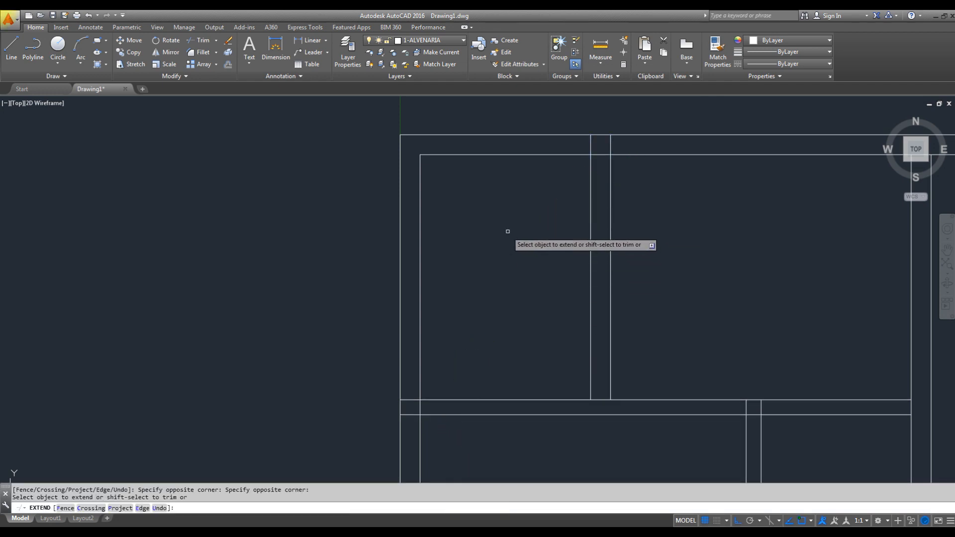
left_click(418, 172)
key("Escape")
- Trim the upper outer wall's two lines between the left wall and the partition to leave the service area open
type("tr")
key("Escape")
key("Escape")
type("tr")
key("space")
key("space")
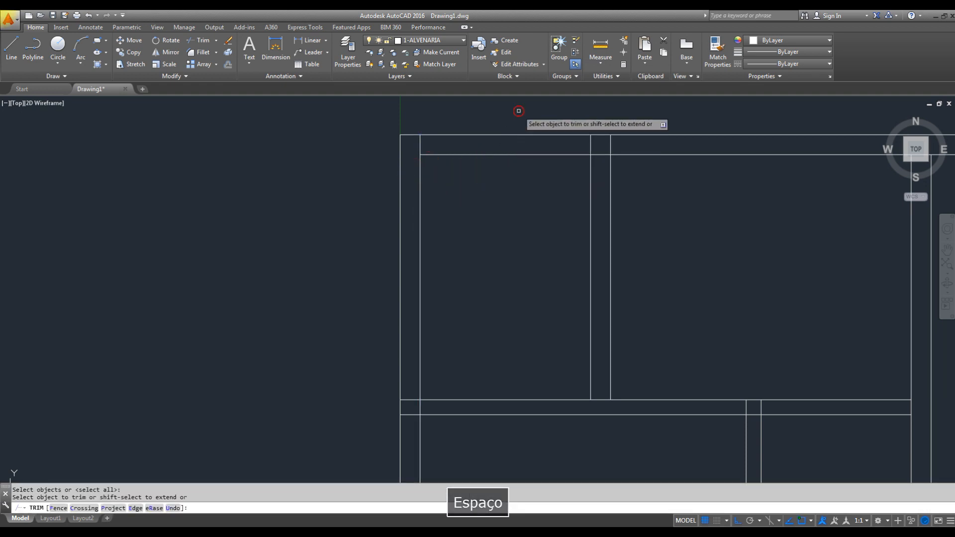
left_click(518, 110)
left_click(504, 193)
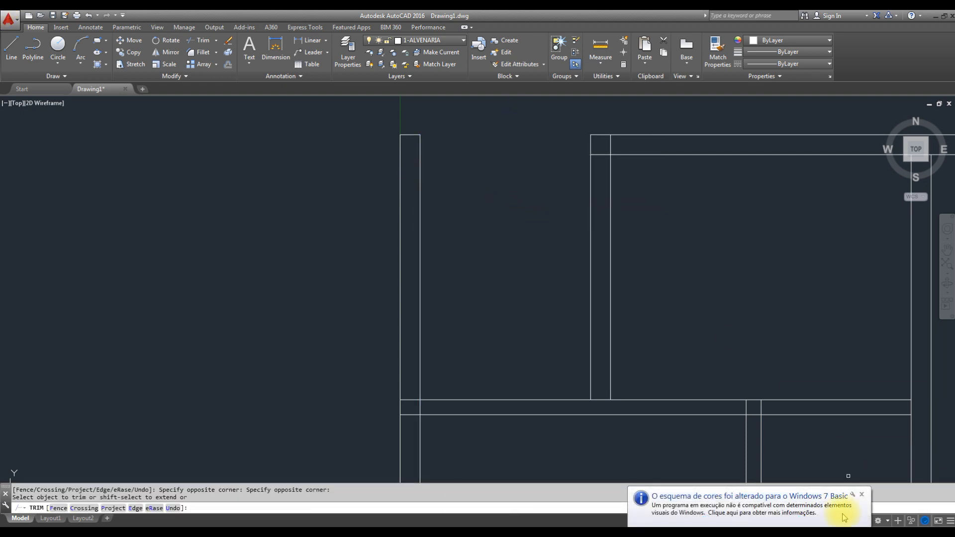
left_click(862, 494)
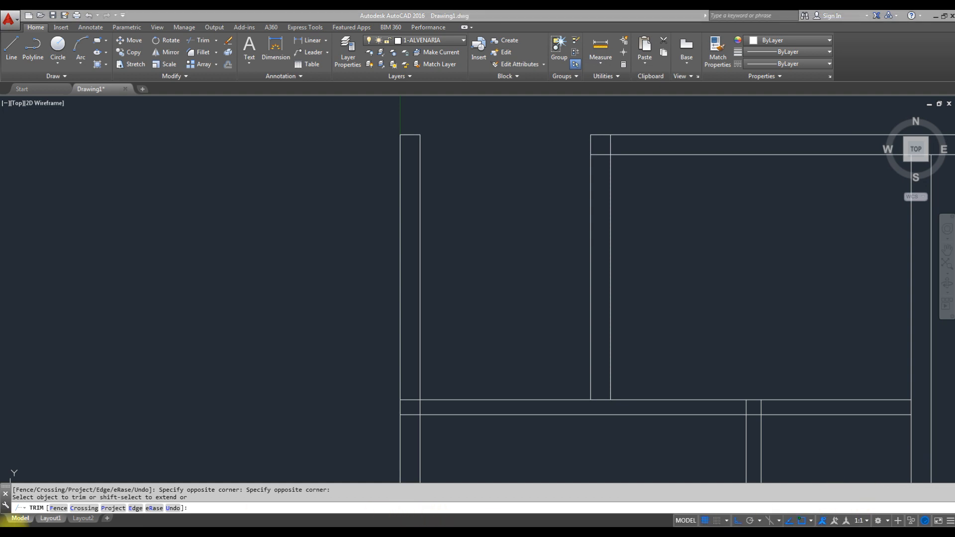
left_click(82, 533)
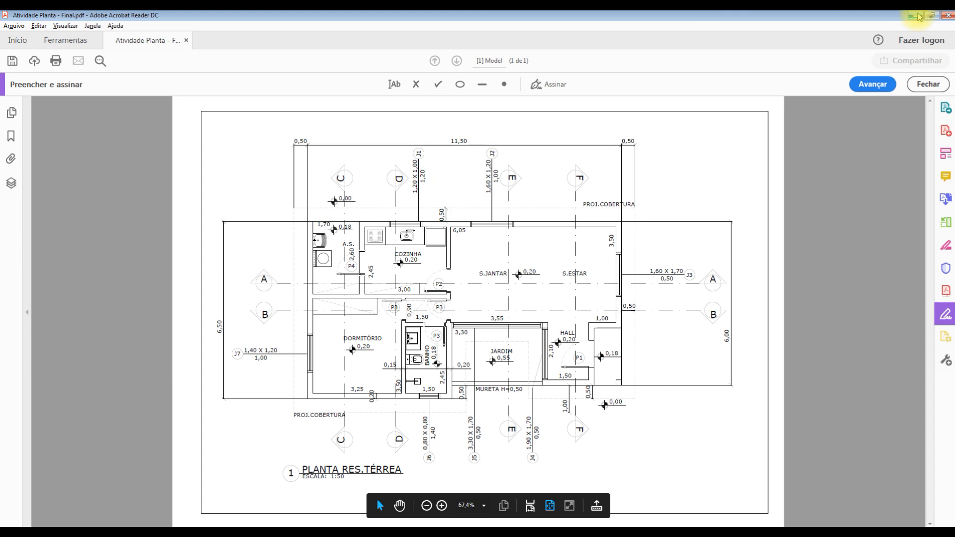
left_click(514, 535)
key("Escape")
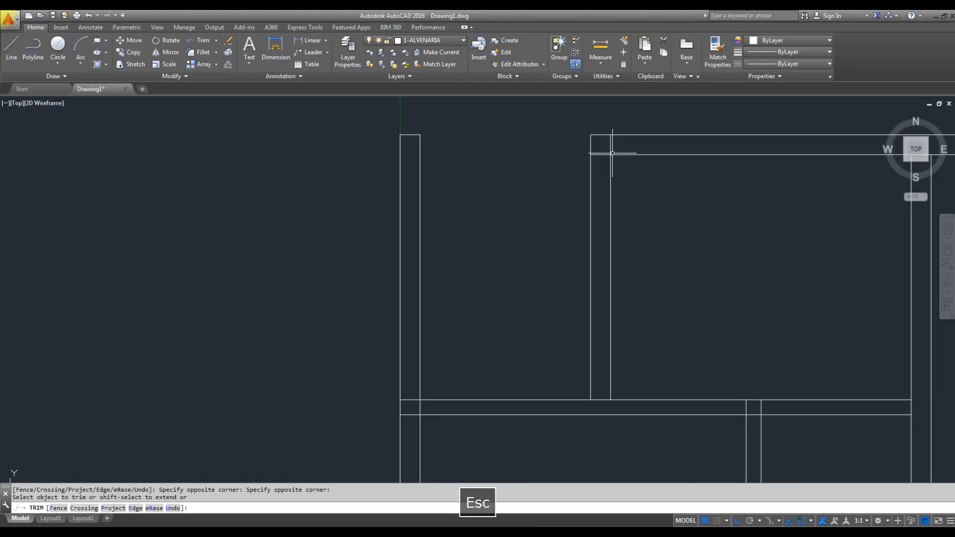
left_click(622, 153)
left_click(611, 169)
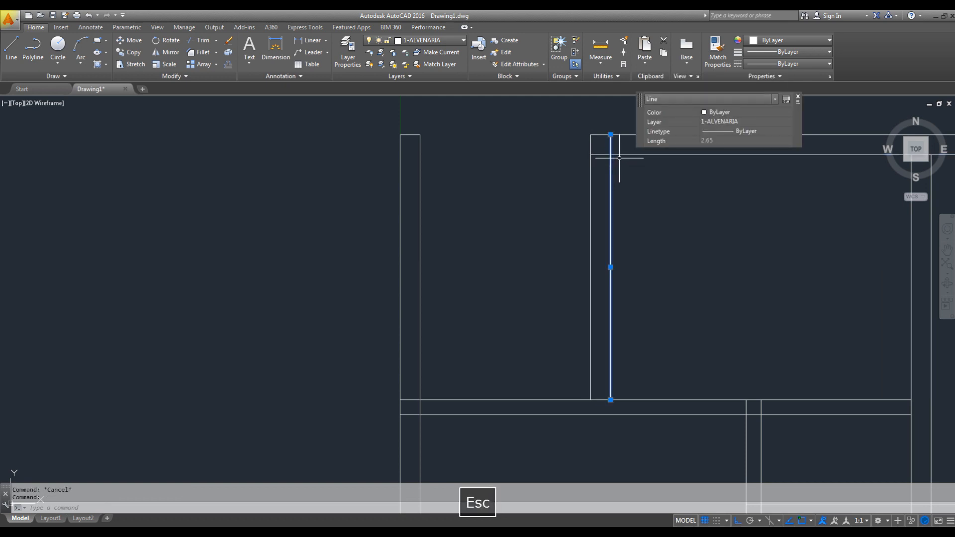
key("Escape")
key("space")
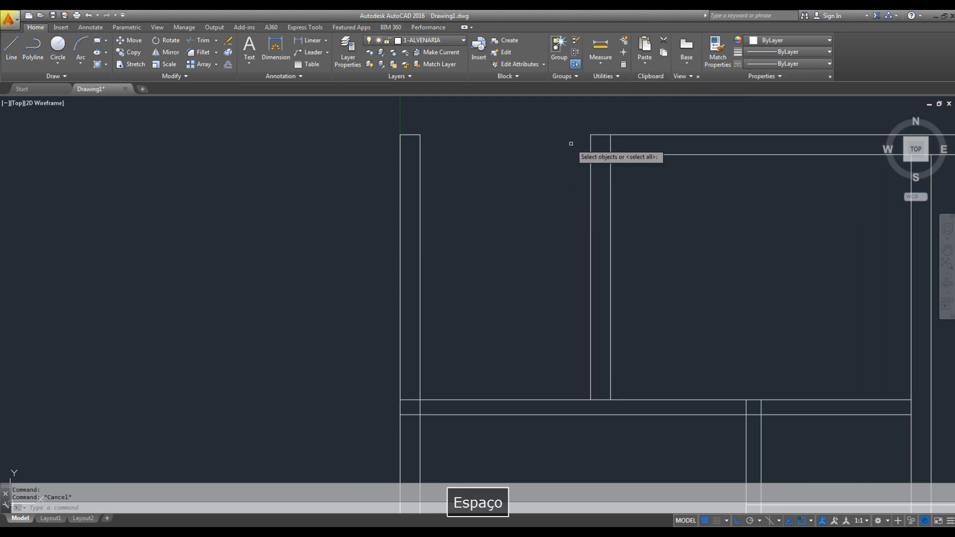
key("space")
left_click(621, 142)
left_click(603, 144)
left_click(604, 146)
left_click(601, 168)
key("Escape")
key("ctrl+z")
- Fillet the partition's kitchen-side line with the upper outer wall's inner line to form the kitchen's inside corner
key("Escape")
type("f")
key("space")
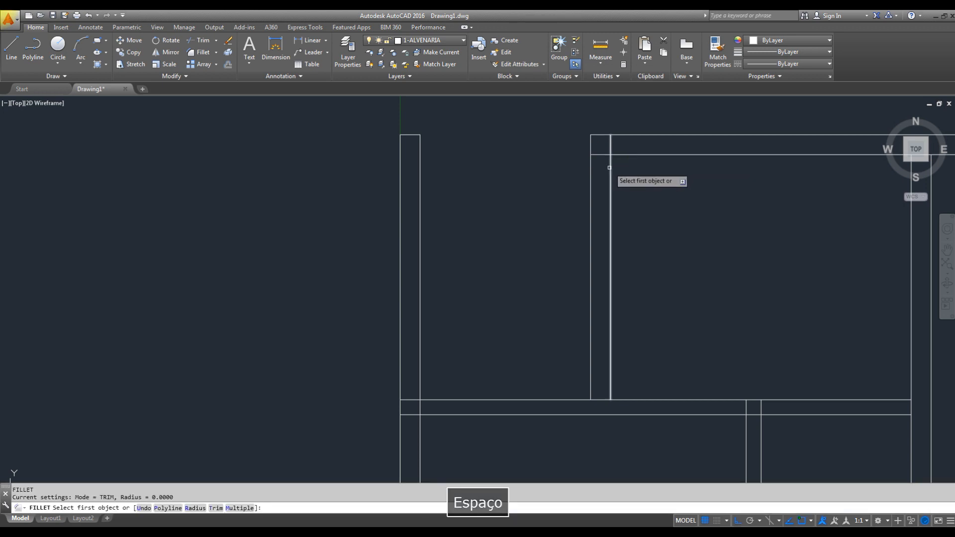
left_click(609, 168)
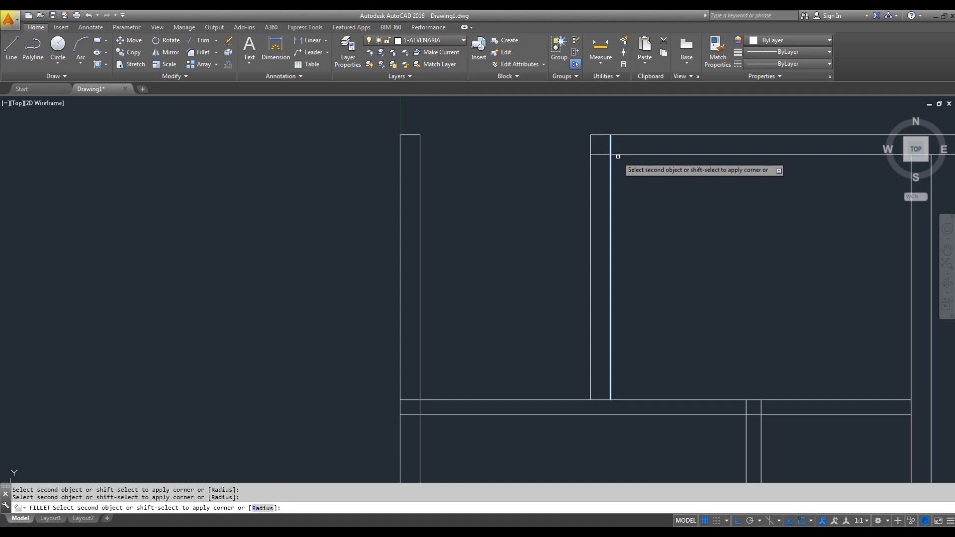
left_click(617, 155)
- Trim the horizontal wall's upper line between the service area partition's two vertical lines to clear the wall junction
middle_click_drag(661, 387, 661, 305)
type("tr")
key("space")
key("space")
left_click(599, 310)
left_click(599, 324)
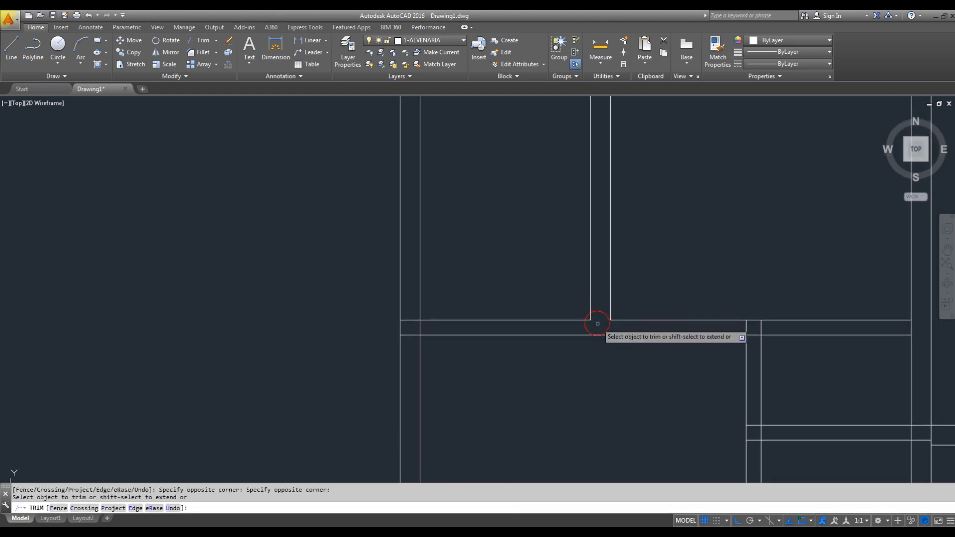
- Trim the overlapping lines where the horizontal wall between service area and bedroom meets the left outer wall
middle_click_drag(592, 335, 672, 277)
left_click(490, 252)
left_click(491, 293)
left_click(491, 255)
left_click(488, 285)
left_click(506, 269)
left_click(495, 271)
- Trim the overlapping lines where the bedroom's right partition meets the kitchen's lower wall, keeping that wall's upper line continuous
scroll(508, 263, "down", 5)
scroll(584, 337, "up", 5)
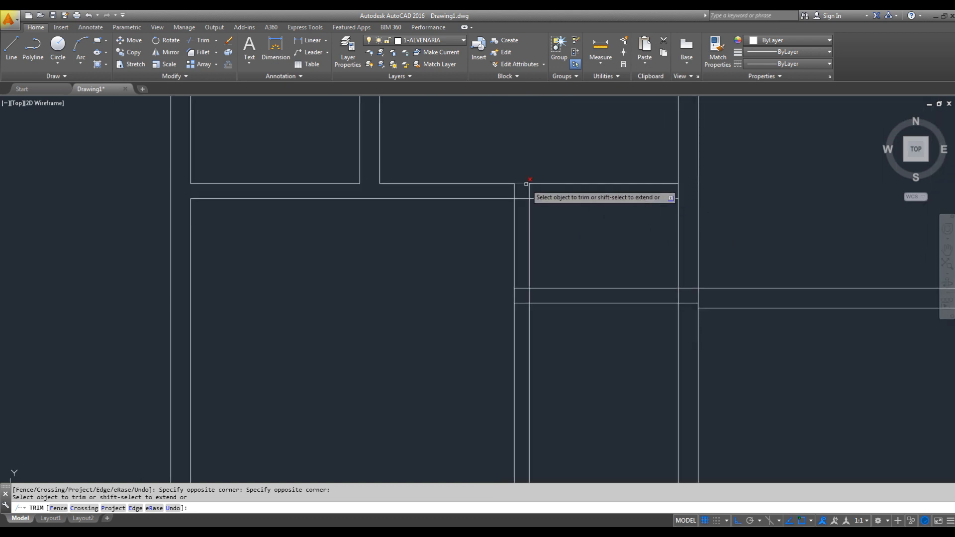
scroll(543, 192, "up", 2)
left_click(536, 189)
left_click(489, 195)
left_click(512, 195)
left_click(509, 223)
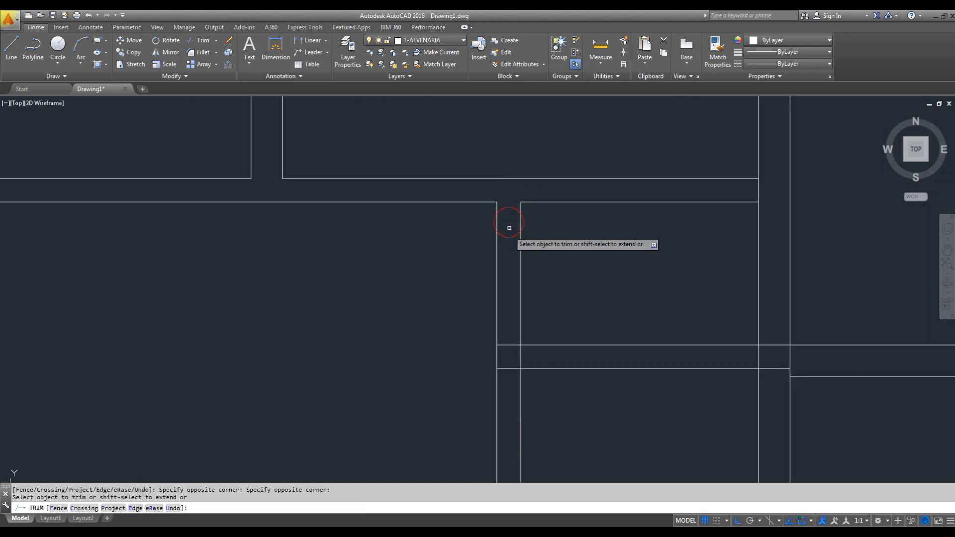
- Trim the overlapping lines where the bathroom's upper wall meets the bedroom partition and the bathroom's right wall
middle_click_drag(511, 320, 500, 229)
left_click(501, 229)
left_click(506, 289)
left_click(515, 267)
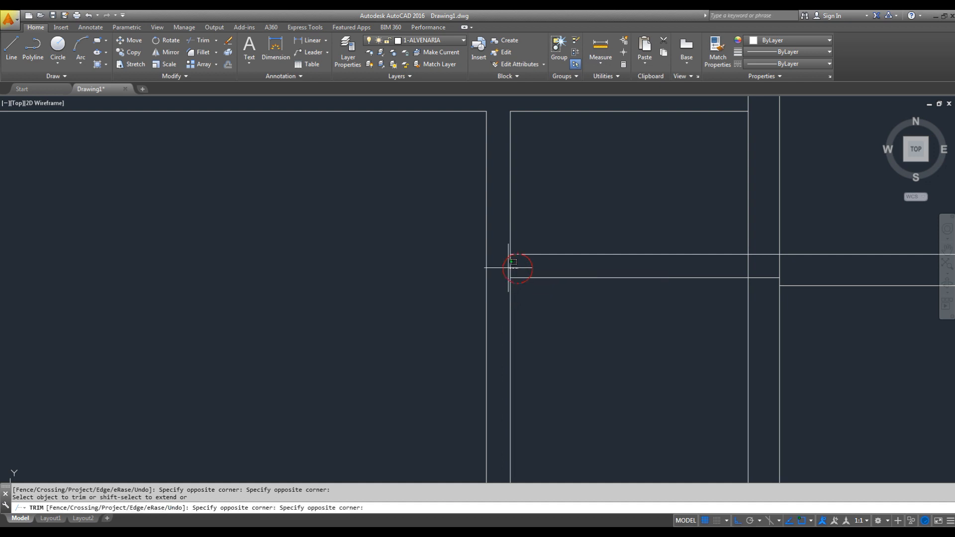
middle_click_drag(735, 283, 642, 245)
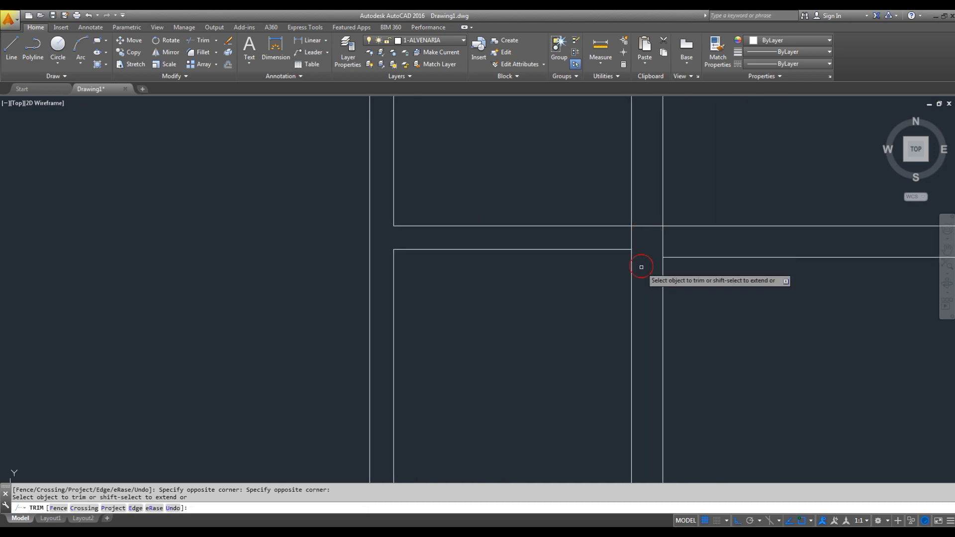
- Trim the lower outer wall's inner line between the two lines of the partition separating bedroom and bathroom
scroll(646, 230, "down", 4)
middle_click_drag(676, 290, 662, 232)
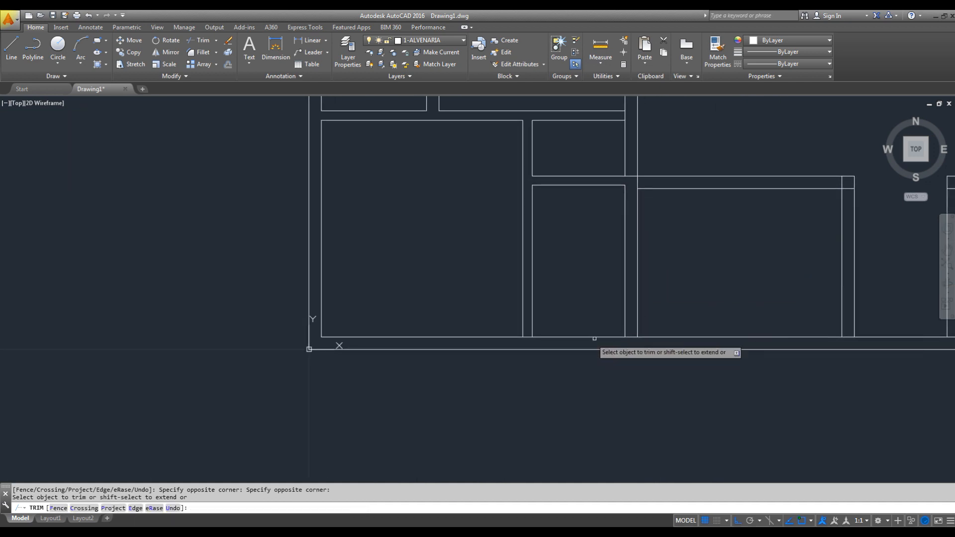
scroll(529, 340, "up", 4)
left_click(521, 338)
scroll(511, 335, "down", 4)
key("Escape")
scroll(565, 295, "down", 4)
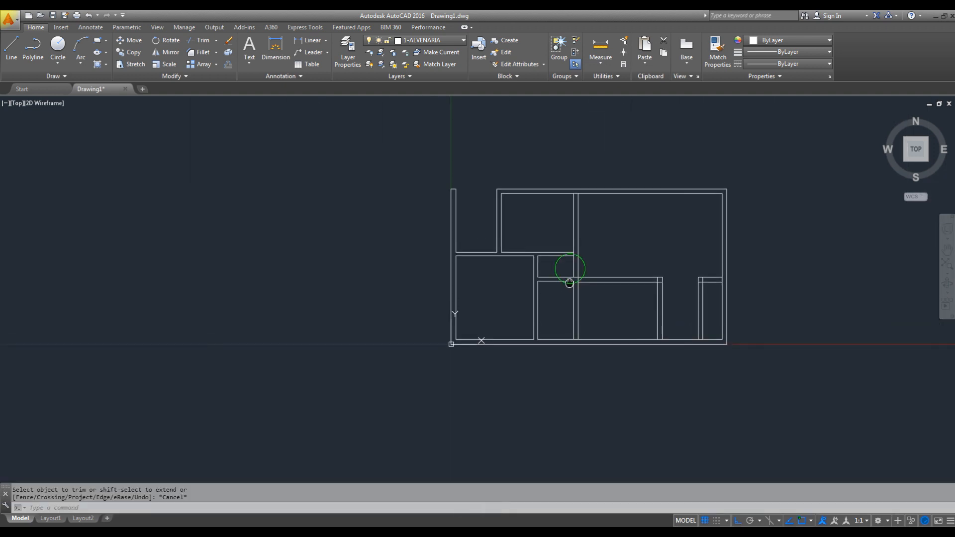
- Trim the right line of the wall between kitchen and dining room above the garden's upper wall, using that wall's upper line as cutting edge
scroll(577, 251, "up", 4)
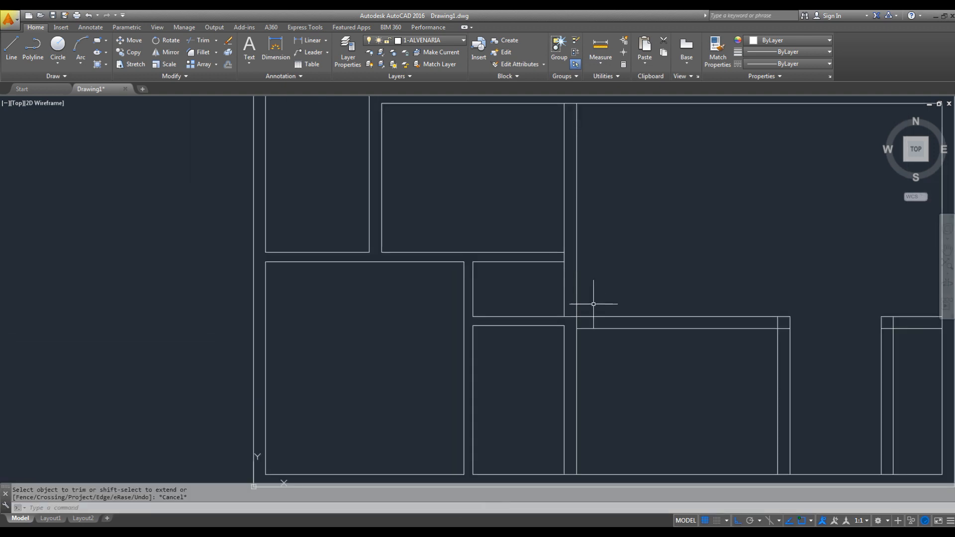
left_click(576, 270)
key("space")
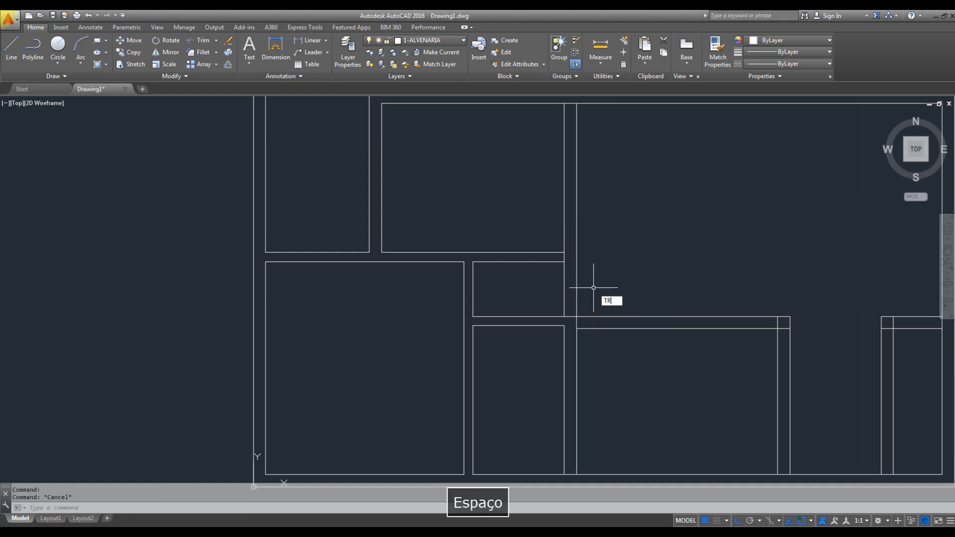
left_click(586, 317)
right_click(584, 292)
left_click(590, 267)
left_click(573, 279)
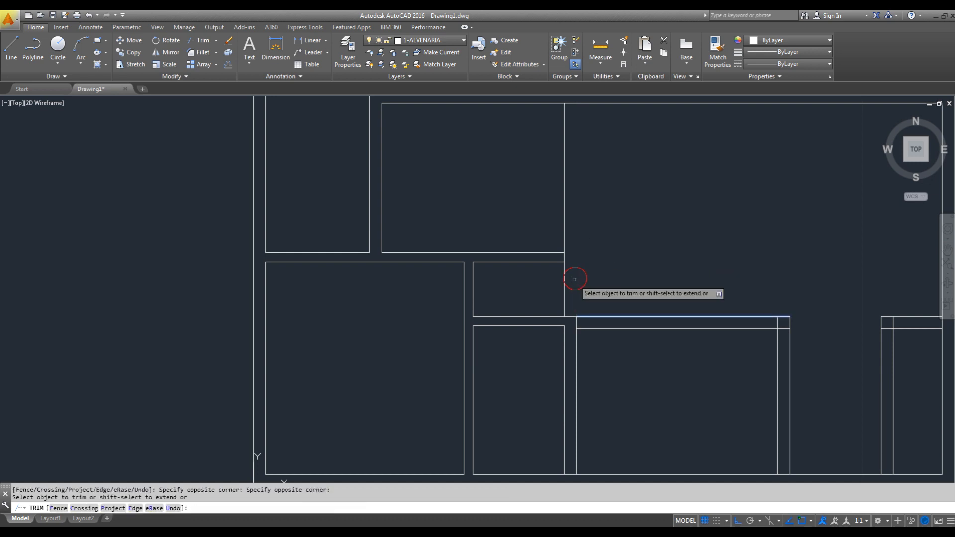
key("Escape")
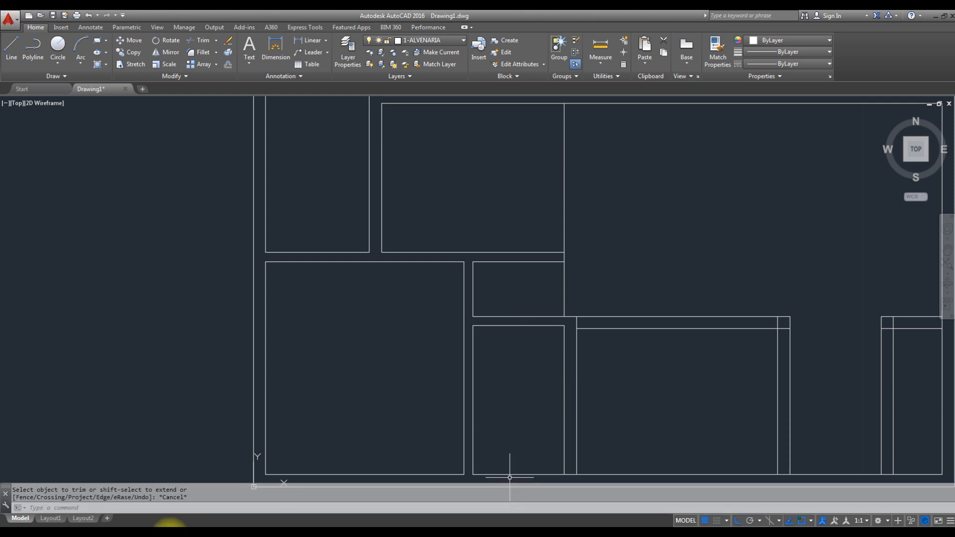
- Switch to the floor plan PDF in Acrobat Reader and examine the walls around the kitchen, bathroom and garden
left_click(105, 531)
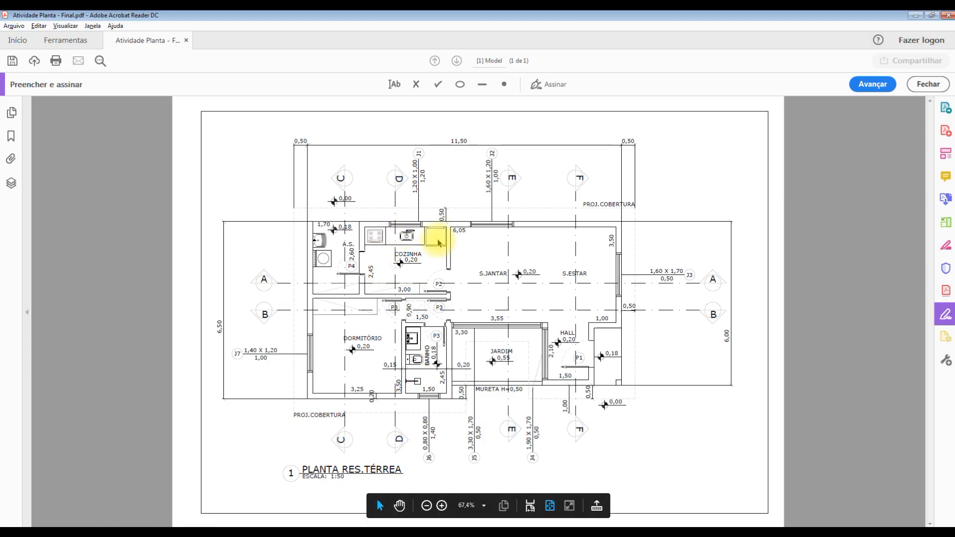
left_click(441, 505)
left_click(441, 506)
left_click(441, 505)
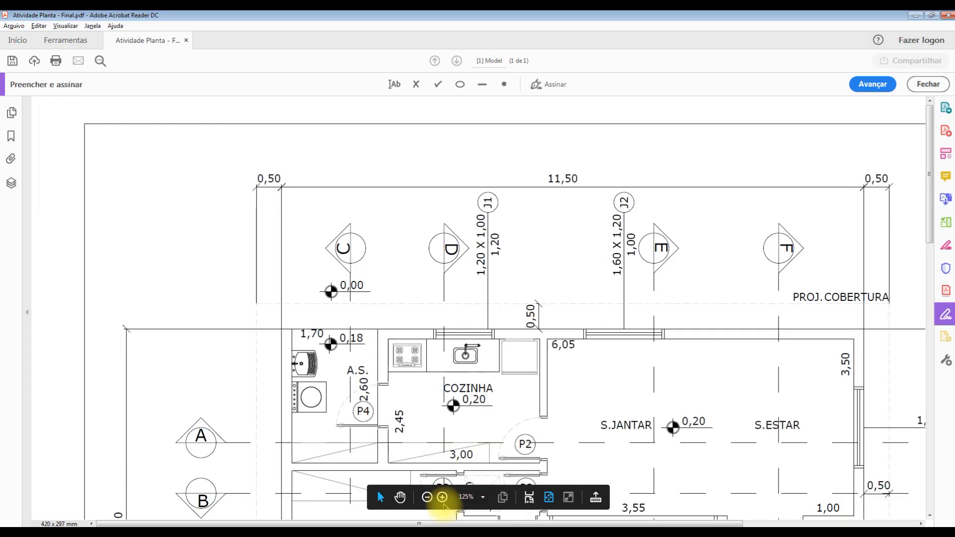
scroll(491, 332, "down", 6)
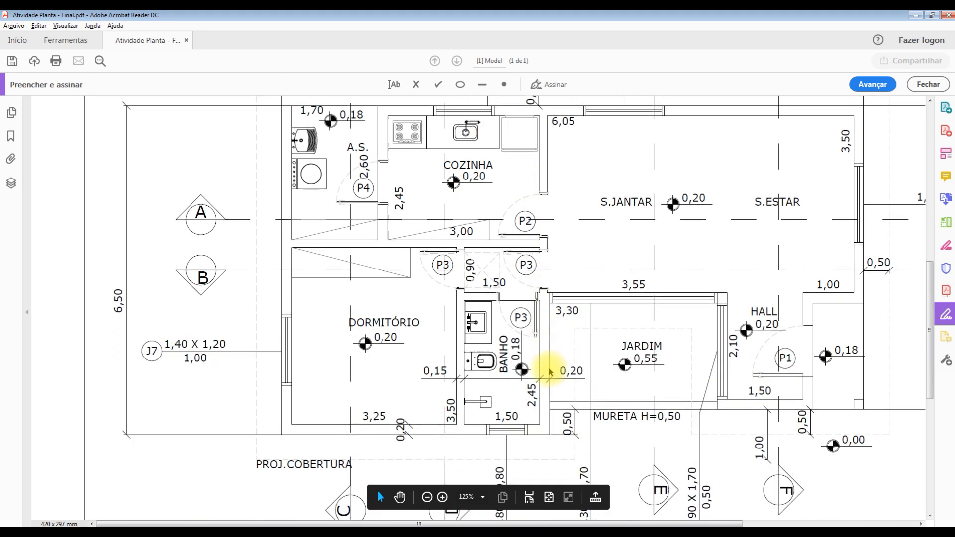
scroll(550, 359, "up", 1)
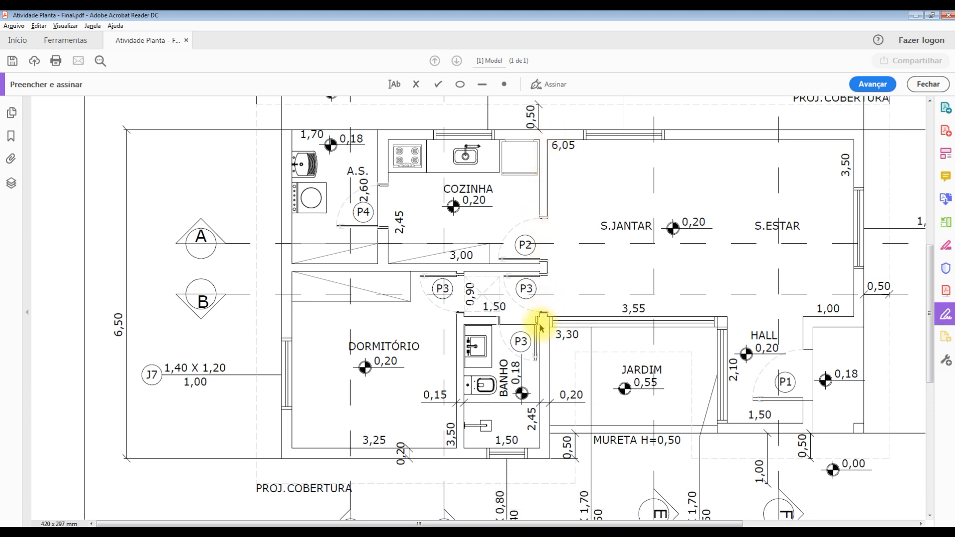
left_click(912, 15)
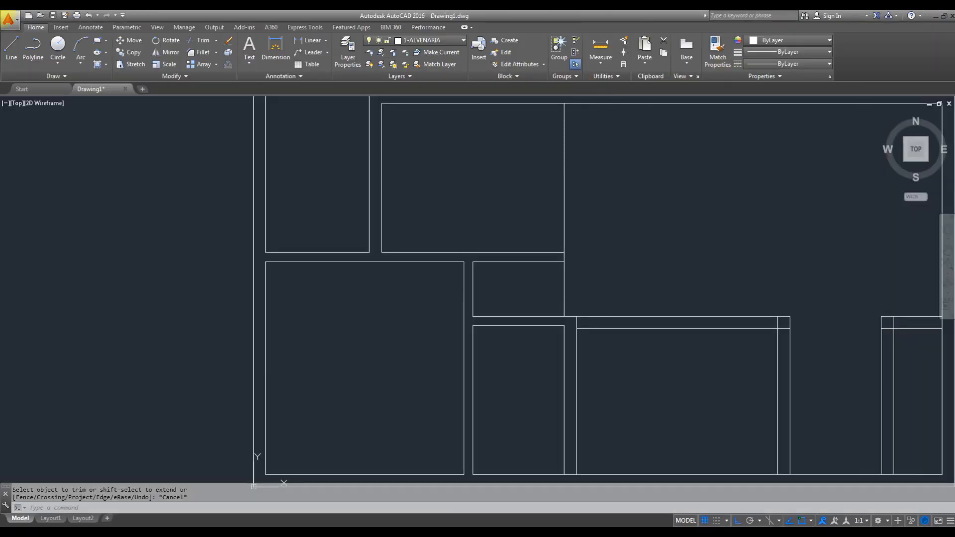
- Offset the remaining line of the wall between kitchen and dining room by 0.15 toward the dining room
key("Escape")
type("o")
key("space")
type(".15")
key("Return")
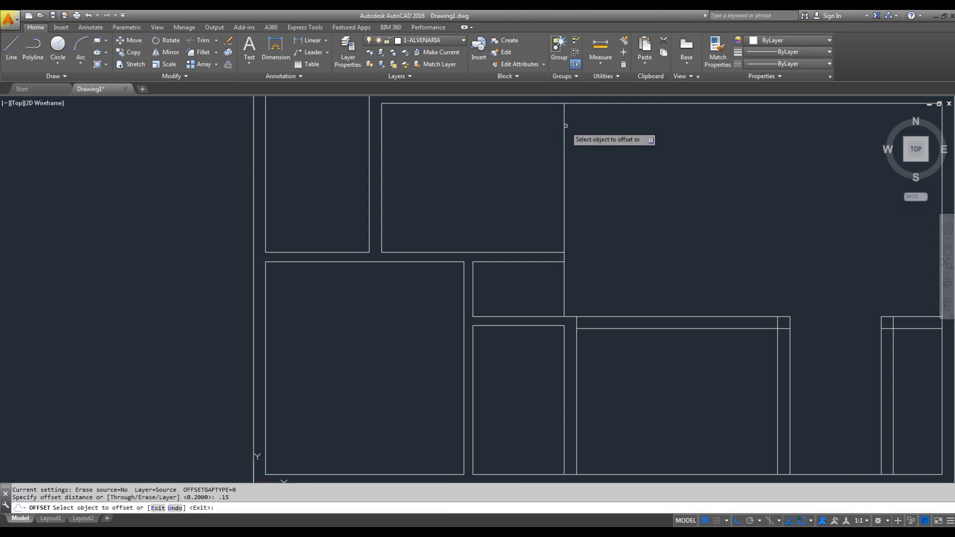
left_click(565, 132)
left_click(592, 117)
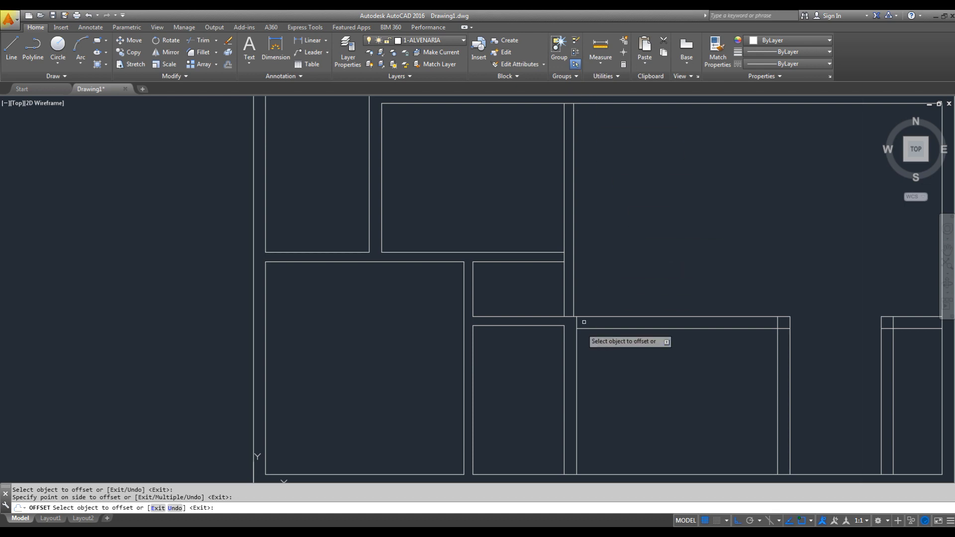
scroll(572, 337, "up", 4)
key("Escape")
left_click_drag(587, 266, 605, 324)
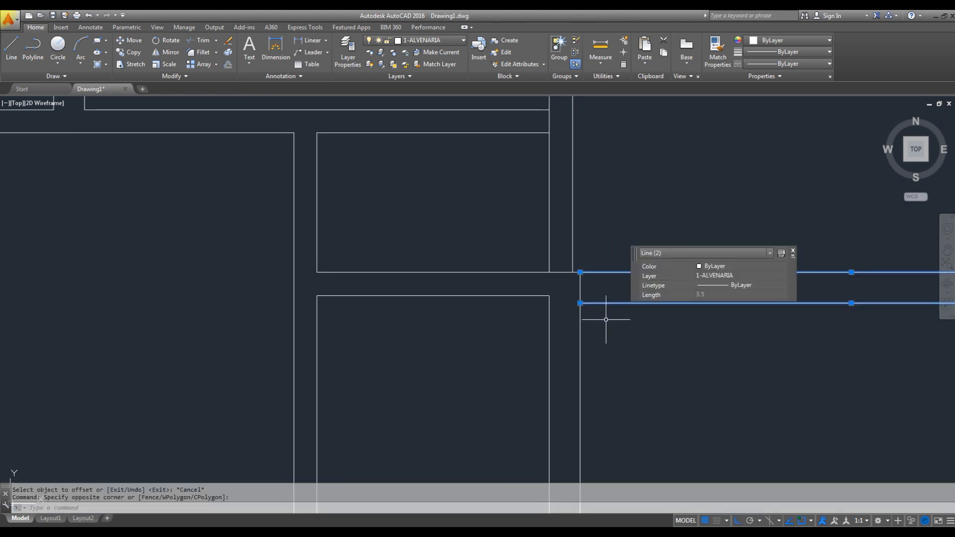
key("Escape")
scroll(576, 303, "down", 3)
scroll(569, 288, "up", 3)
key("Escape")
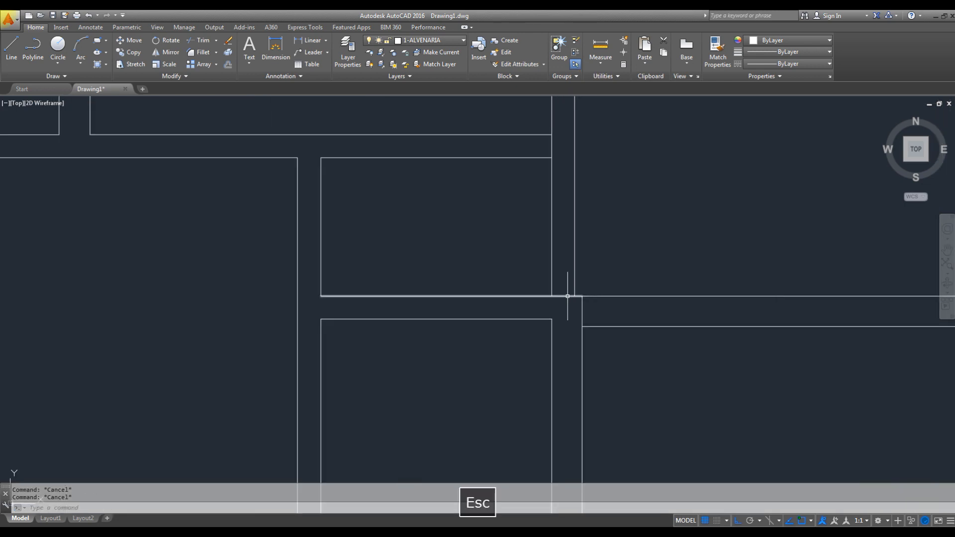
- Trim the overlapping lines where the kitchen and dining room wall meets the corridor's lower wall and the kitchen's lower wall
type("tr")
key("space")
key("space")
left_click_drag(569, 296, 565, 273)
middle_click_drag(546, 162, 556, 213)
left_click(567, 199)
left_click(548, 196)
left_click(566, 193)
left_click(543, 204)
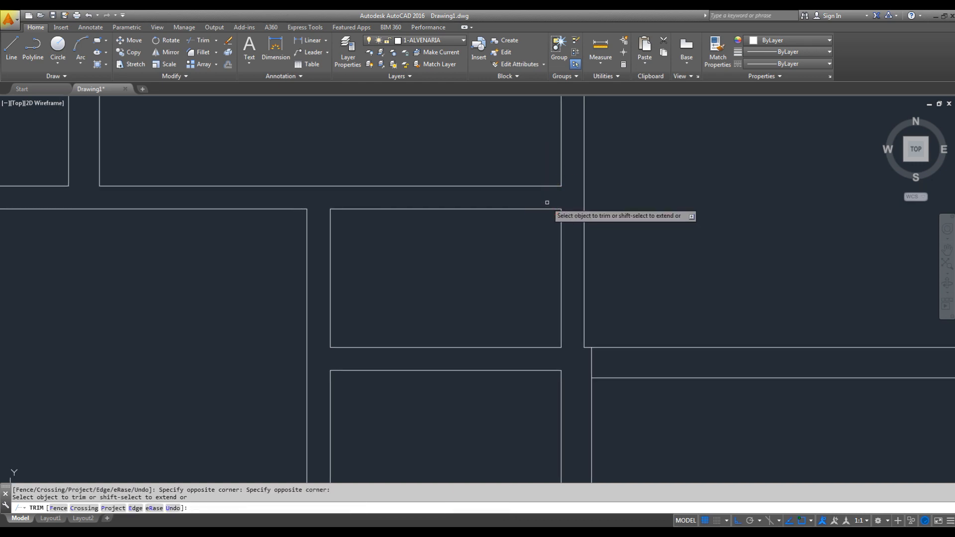
key("Escape")
- Examine the garden's upper wall lines in the drawing and compare them with the floor plan PDF
scroll(547, 202, "down", 3)
scroll(580, 224, "up", 5)
mouse_move(579, 223)
middle_mouse_down()
mouse_move(615, 231)
mouse_move(612, 219)
mouse_move(555, 229)
middle_mouse_up()
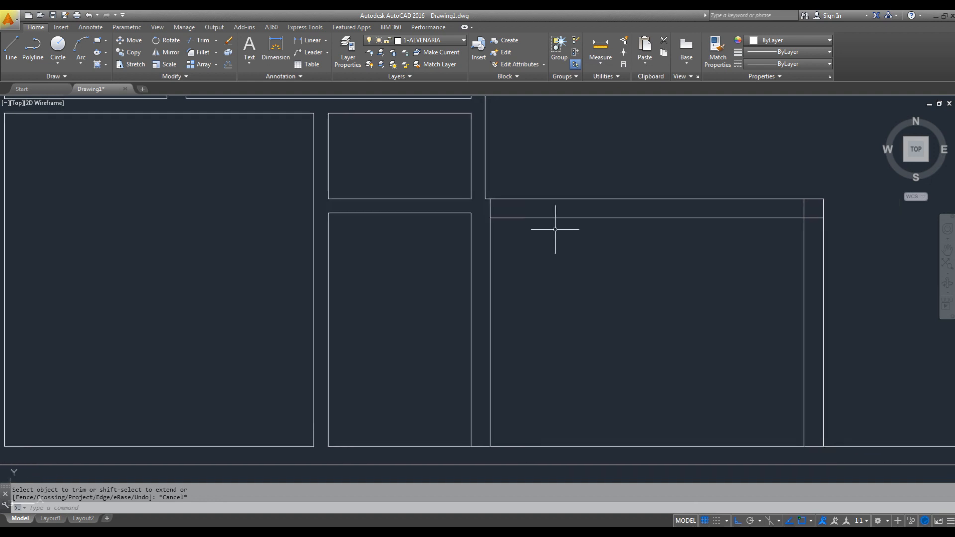
left_click(489, 209)
key("Escape")
middle_click_drag(629, 196, 580, 206)
left_click(608, 173)
left_click(586, 259)
key("Escape")
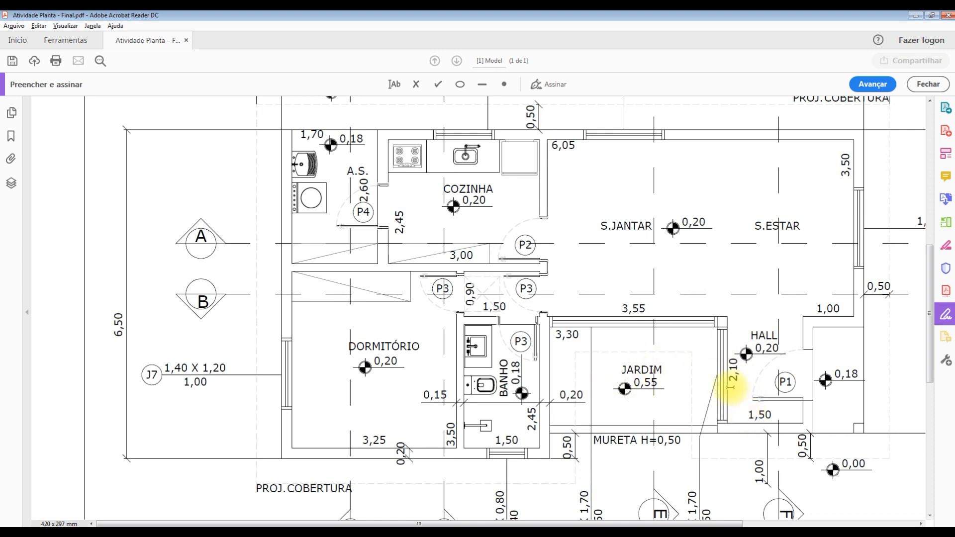
left_click(915, 19)
- Trim away both lines of the garden's upper wall between the two vertical walls beside the garden
key("Escape")
type("tr")
key("space")
key("space")
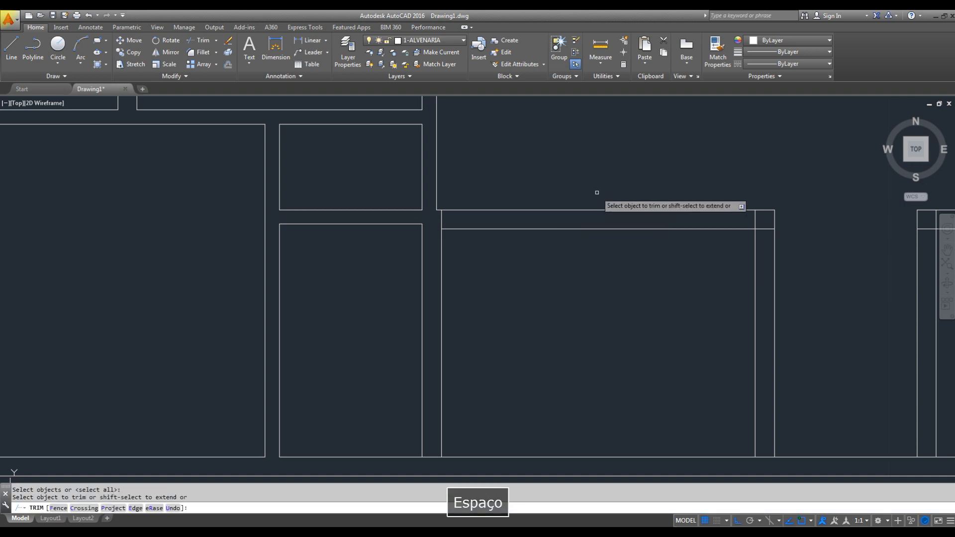
left_click(603, 166)
left_click(573, 261)
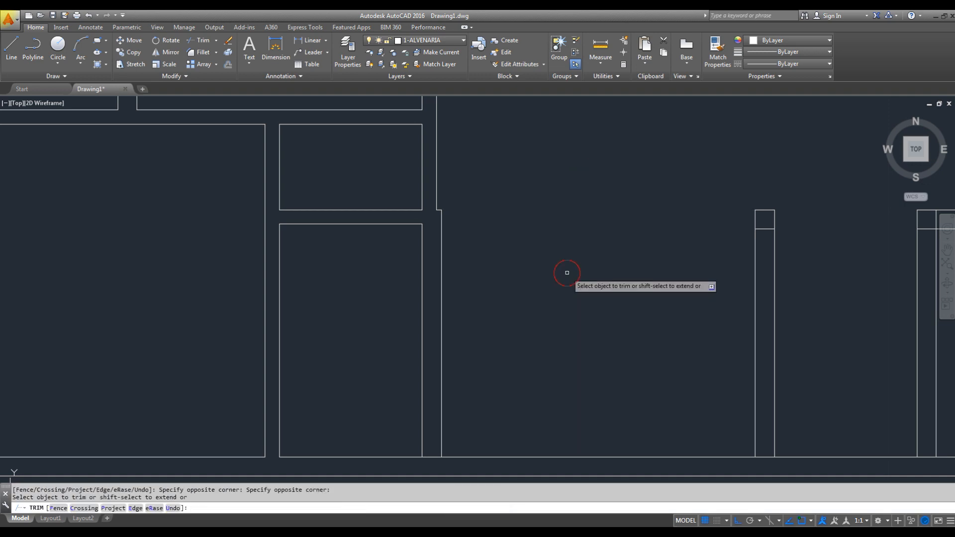
mouse_move(802, 340)
middle_mouse_down()
mouse_move(774, 333)
mouse_move(765, 295)
middle_mouse_up()
key("Escape")
key("Escape")
- Extend the lines of both vertical walls beside the garden down to the lower outer wall's outer line
type("ex")
key("space")
key("space")
left_click(765, 381)
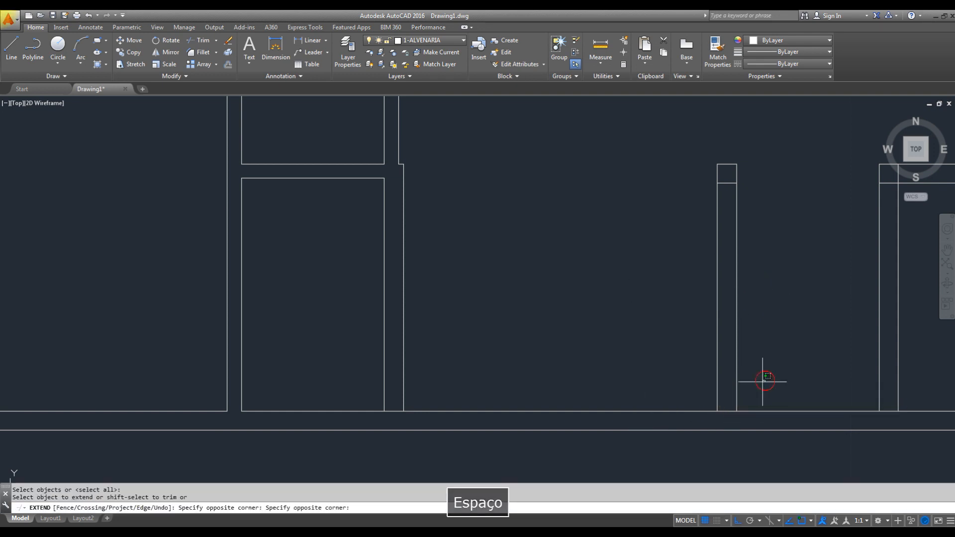
left_click(665, 402)
left_click(419, 369)
left_click(348, 394)
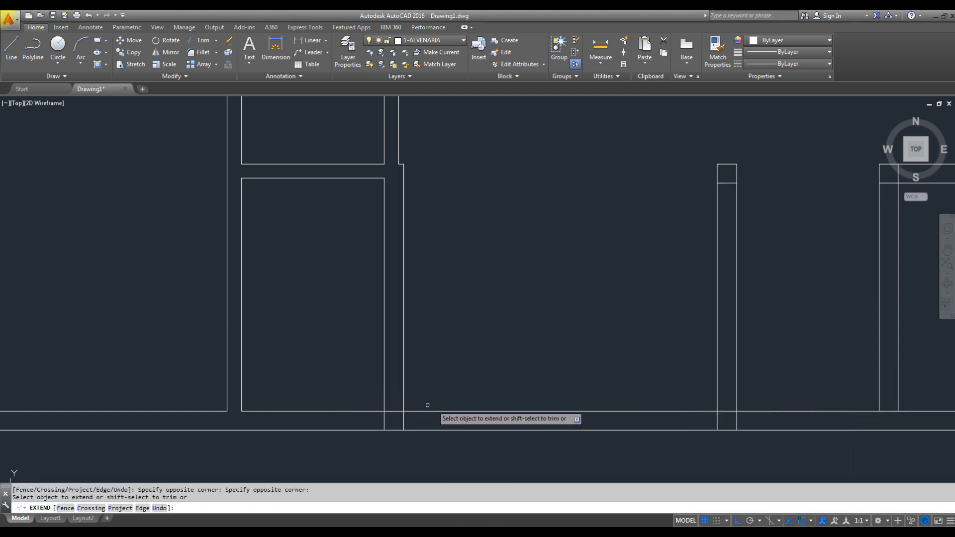
key("Escape")
- Trim both lines of the lower outer wall within the thickness of the two vertical walls beside the garden
type("tr")
key("space")
key("space")
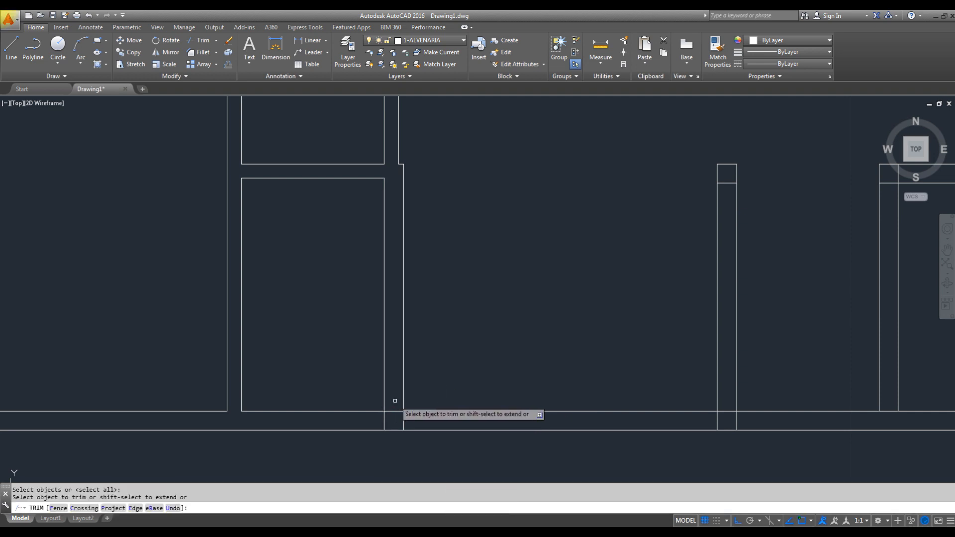
left_click(395, 402)
left_click(394, 440)
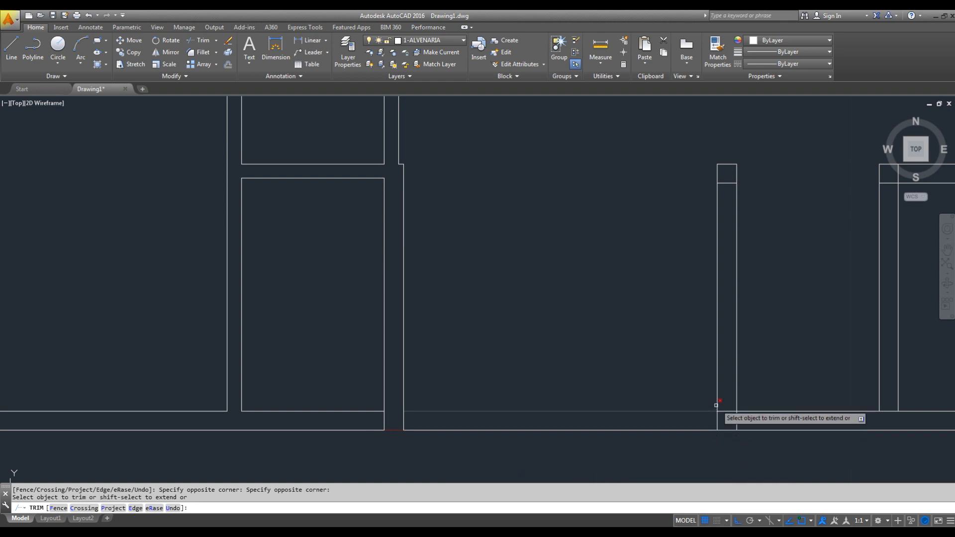
left_click(733, 398)
left_click(721, 438)
key("Escape")
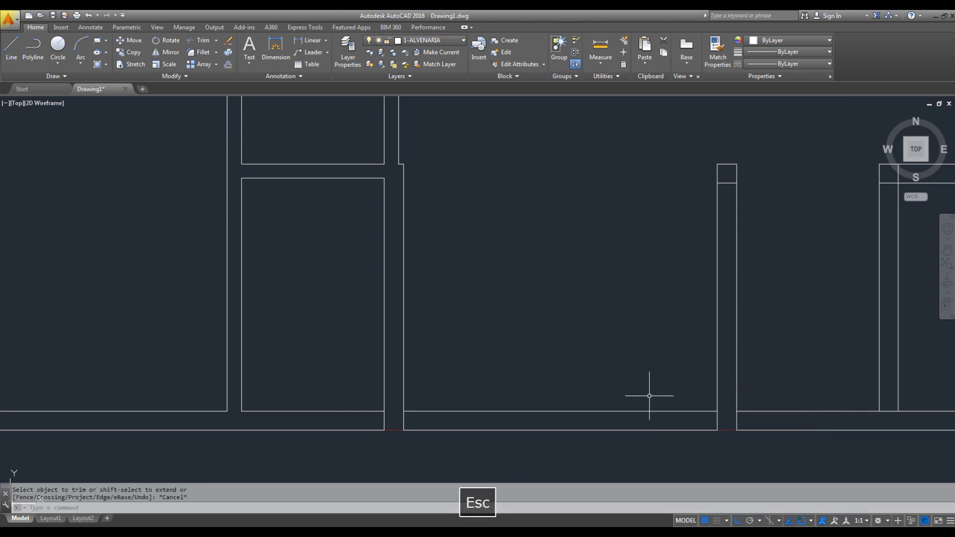
left_click(617, 393)
left_click(589, 441)
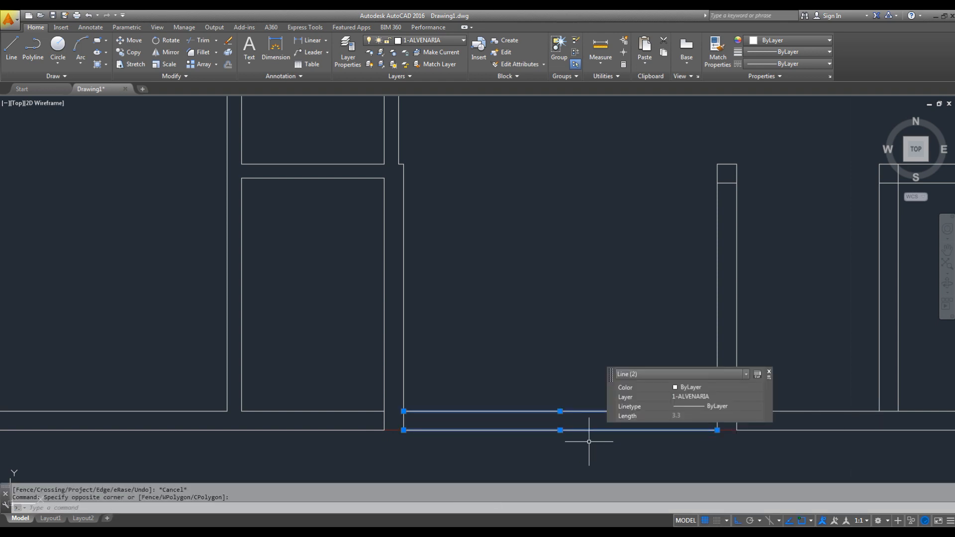
middle_click_drag(589, 442, 532, 410)
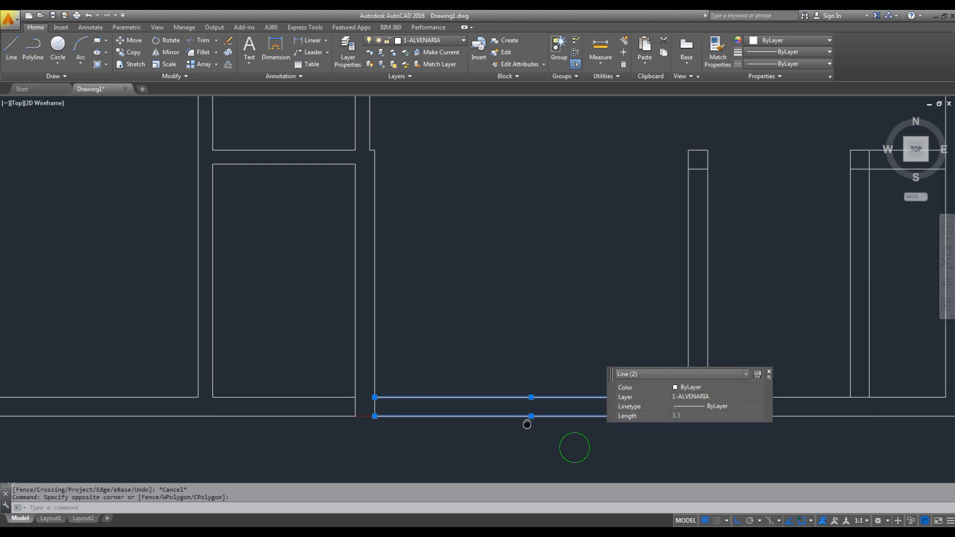
left_click(769, 373)
key("Escape")
- Delete the inner line of the garden's lower wall and offset its outer line inward by 0.15
left_click(557, 365)
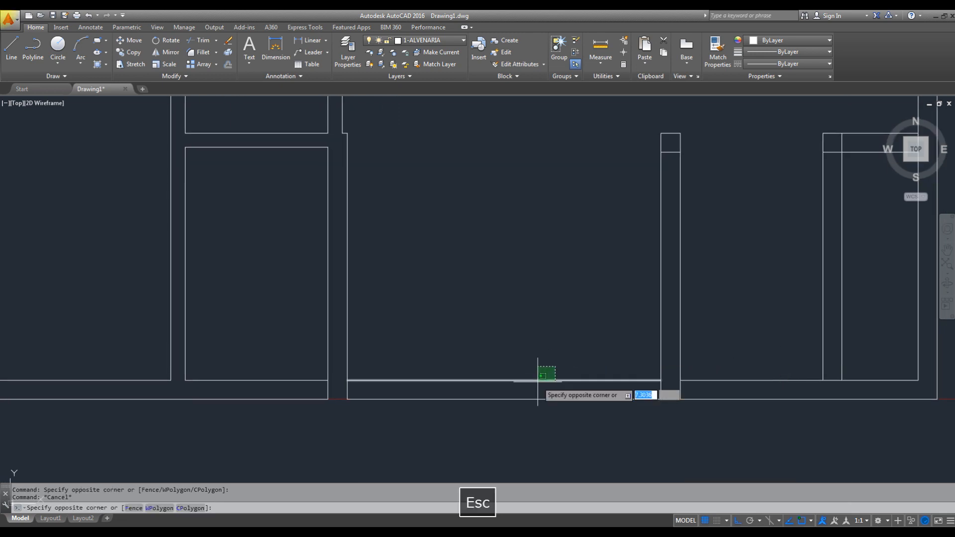
left_click(536, 383)
key("Delete")
type("o")
key("Return")
type(".15")
key("Return")
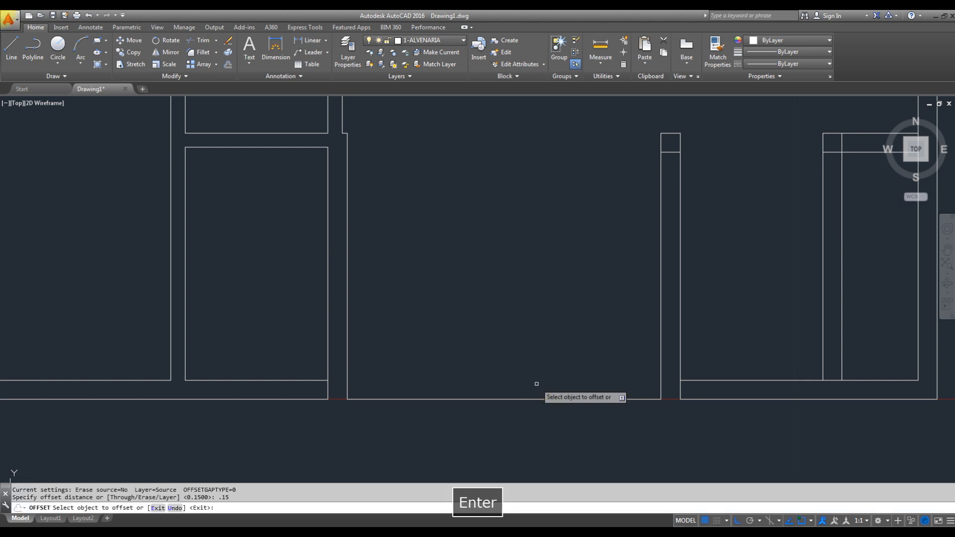
left_click(526, 399)
left_click(528, 367)
key("Escape")
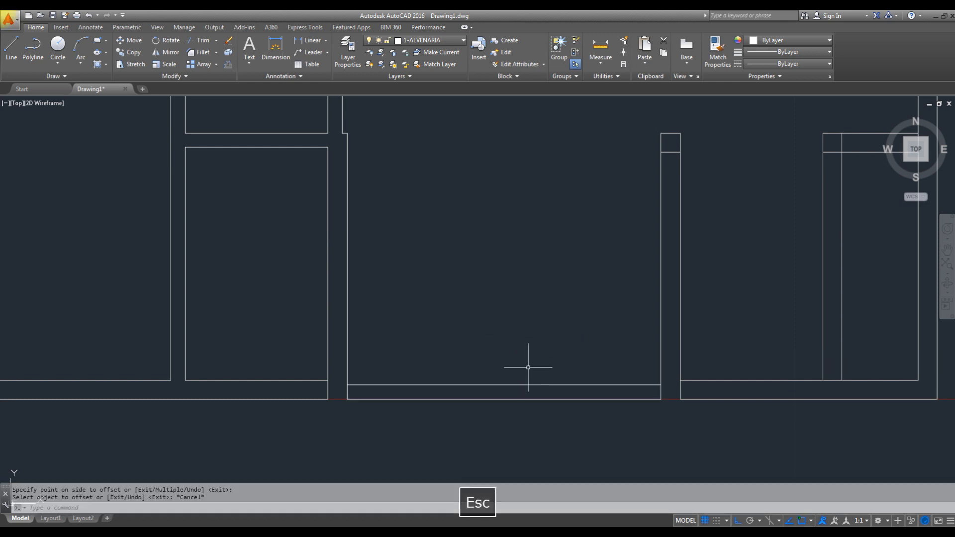
- Move both lines of the garden's lower wall to the layer 2 - MURETA
left_click(530, 334)
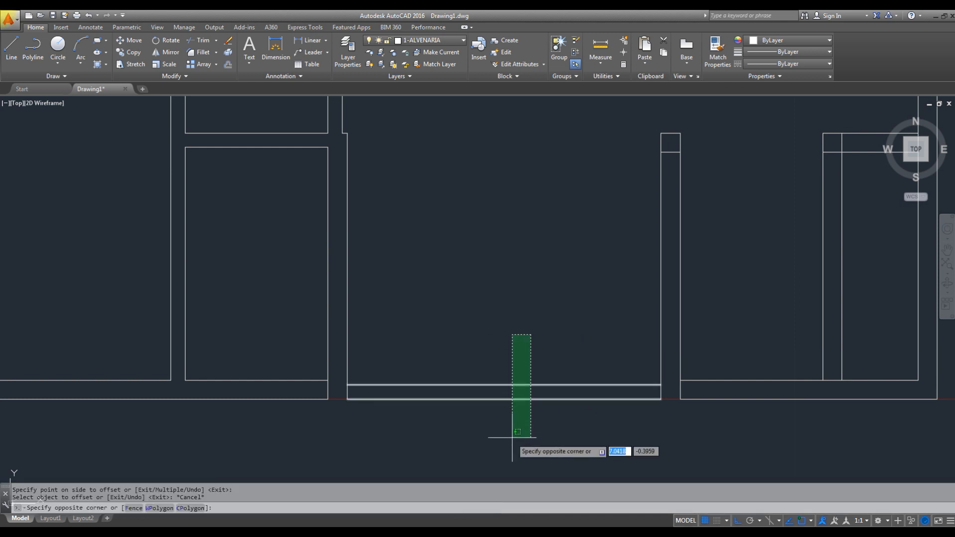
left_click(490, 453)
left_click(455, 44)
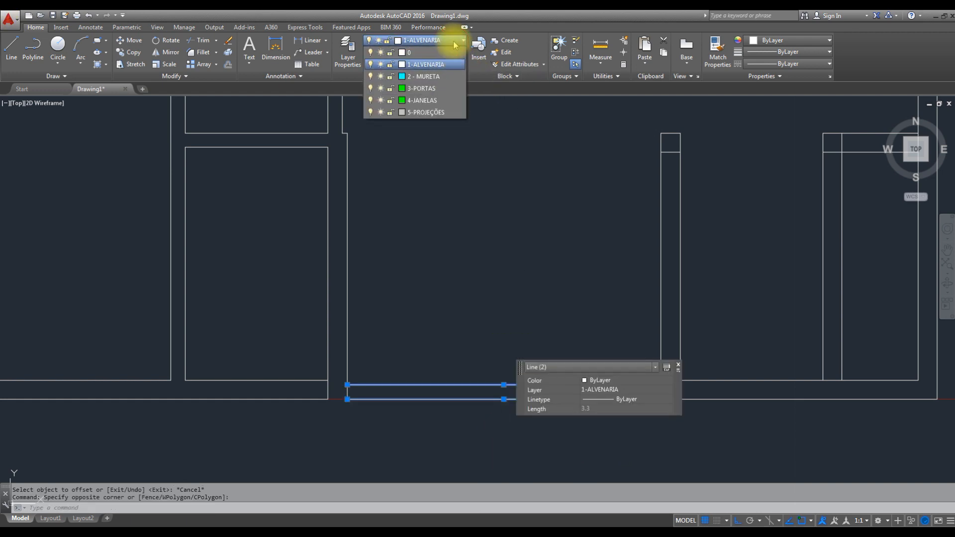
key("Escape")
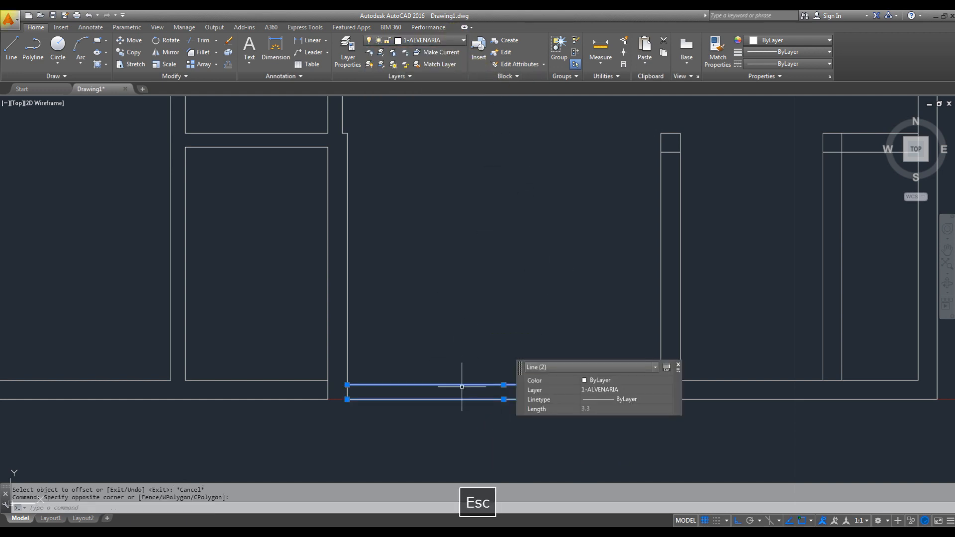
left_click(655, 368)
left_click(677, 367)
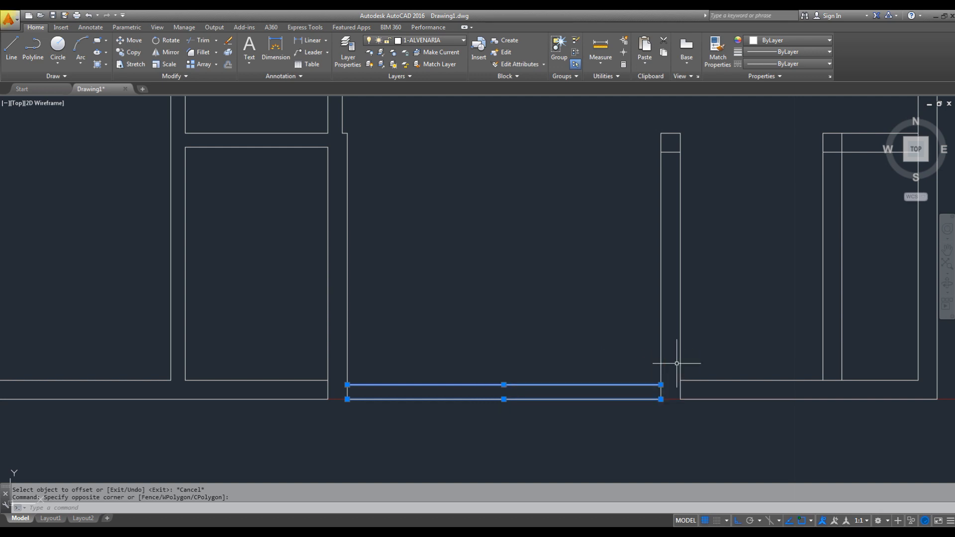
left_click(462, 40)
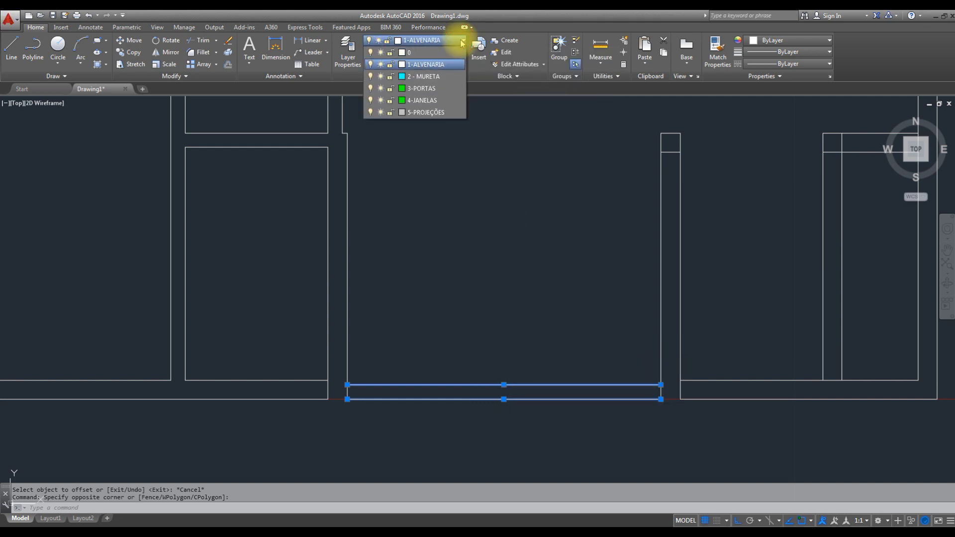
left_click(441, 76)
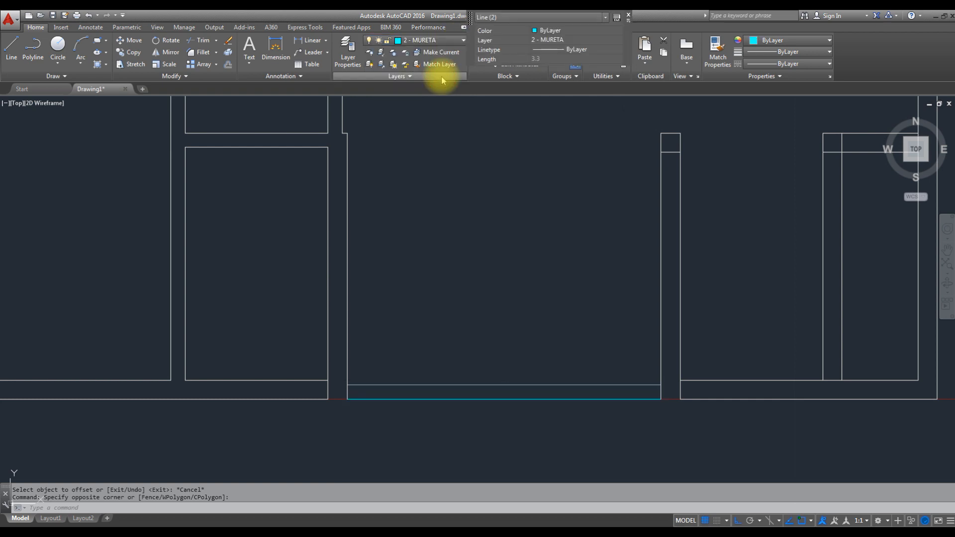
key("Escape")
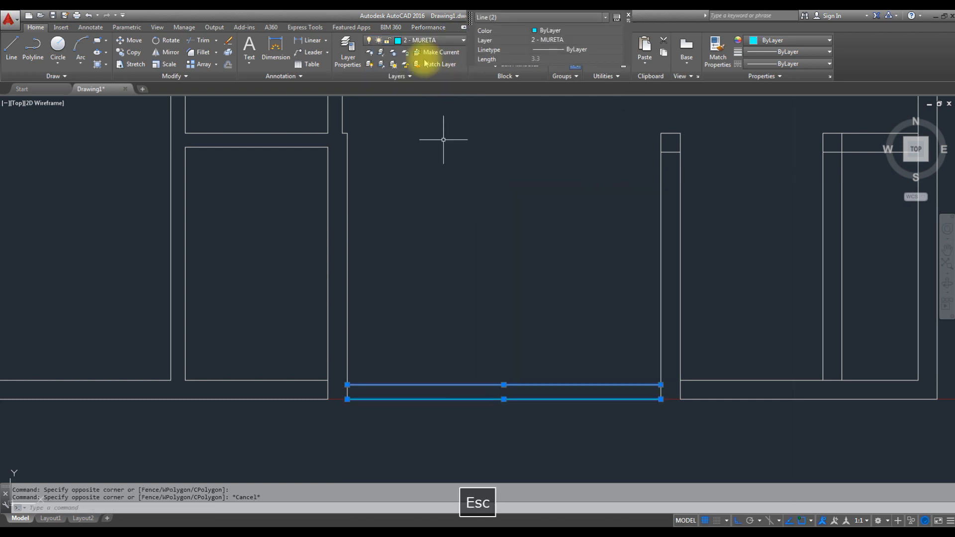
- Move both lines of the garden's low wall to the layer 1-ALVENARIA
left_click(450, 40)
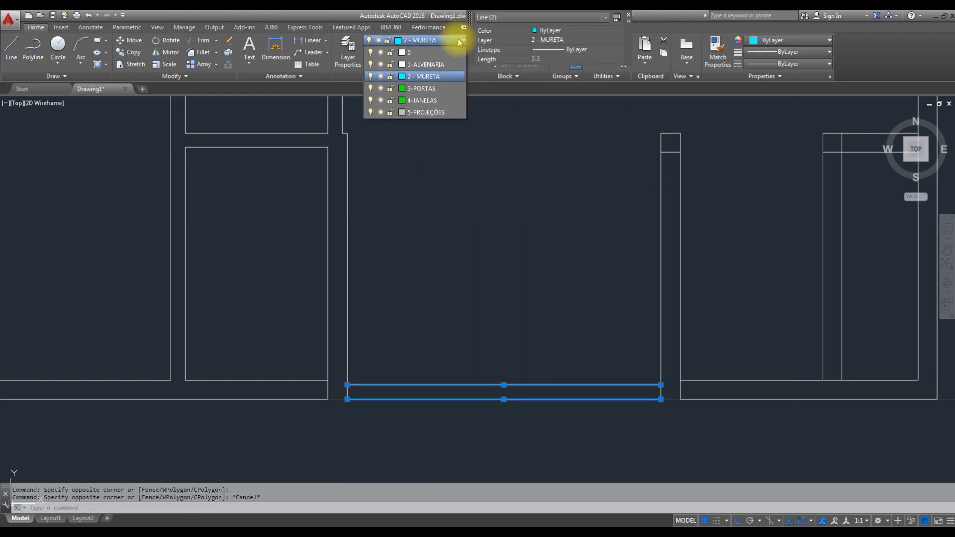
left_click(429, 66)
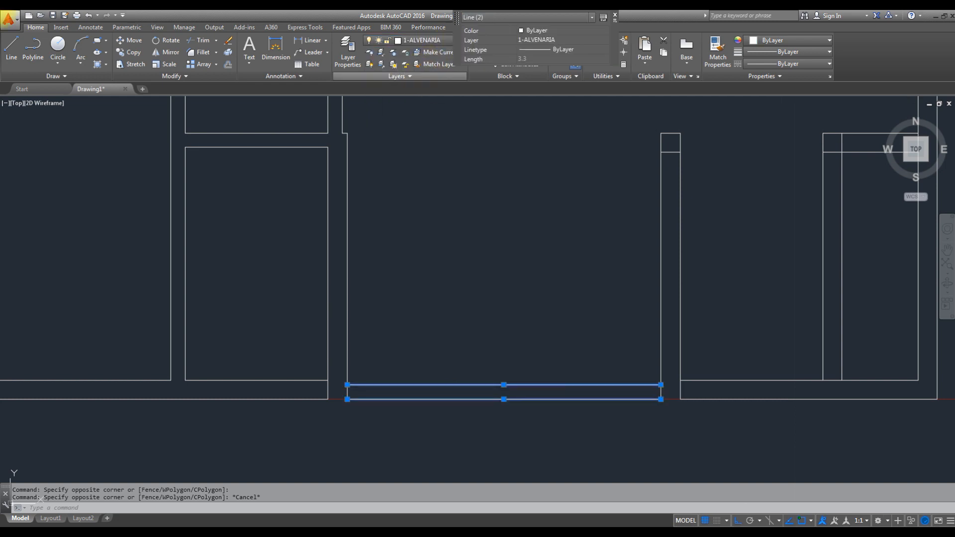
left_click(616, 18)
key("Escape")
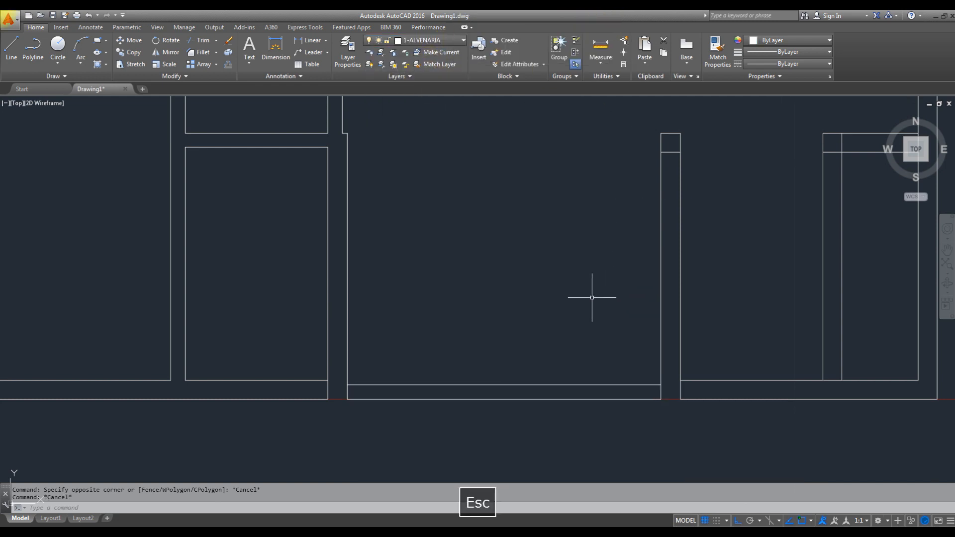
- Put both lines of the garden's low wall back on the layer 2 - MURETA
left_click_drag(547, 343, 533, 421)
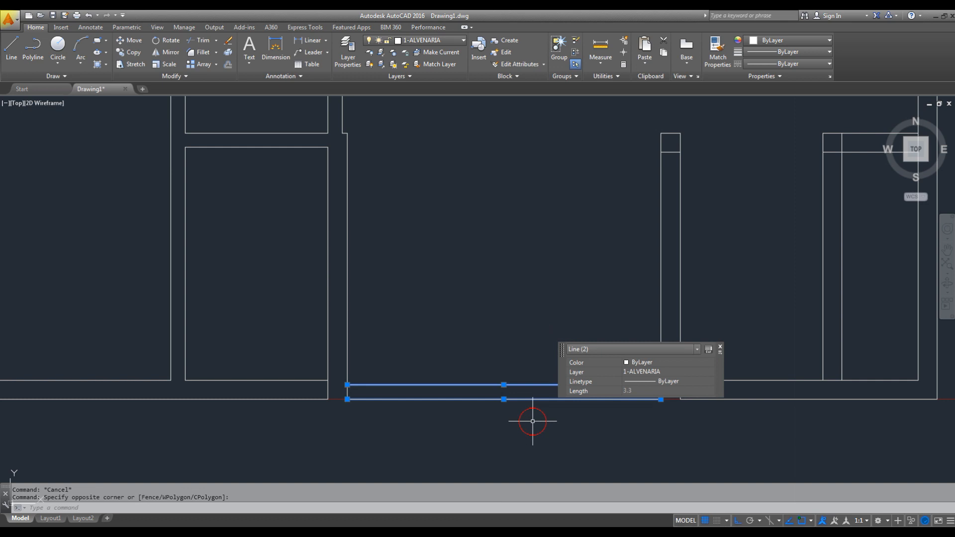
left_click(720, 348)
left_click(434, 40)
left_click(427, 78)
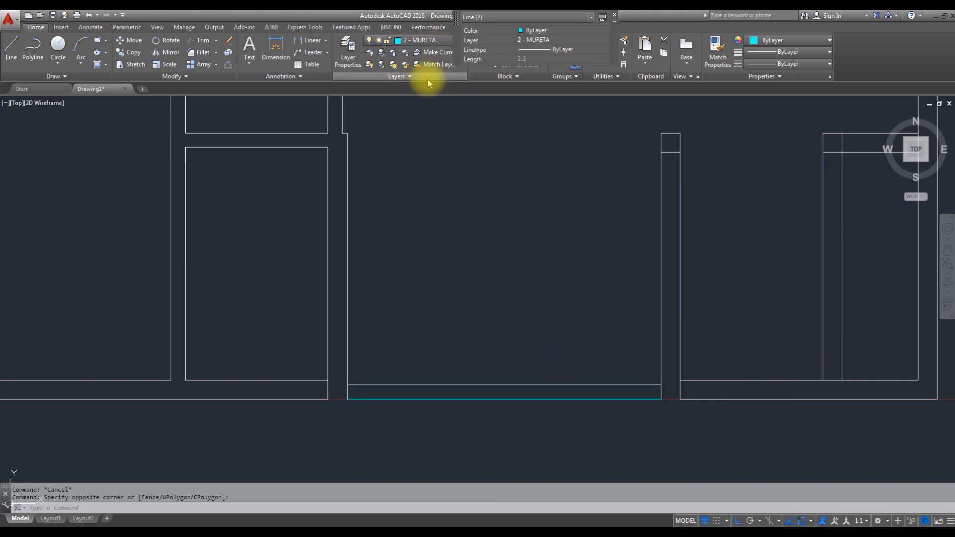
key("Escape")
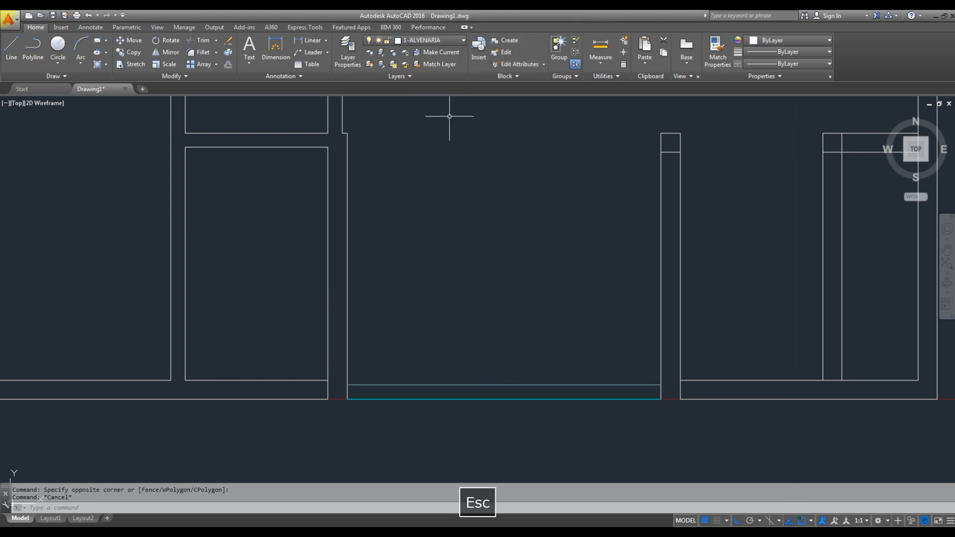
- Fillet the inner and outer lines of the hall's lower wall with the two lines of the wall between garden and hall
middle_click_drag(633, 274, 572, 260)
middle_click_drag(697, 381, 639, 385)
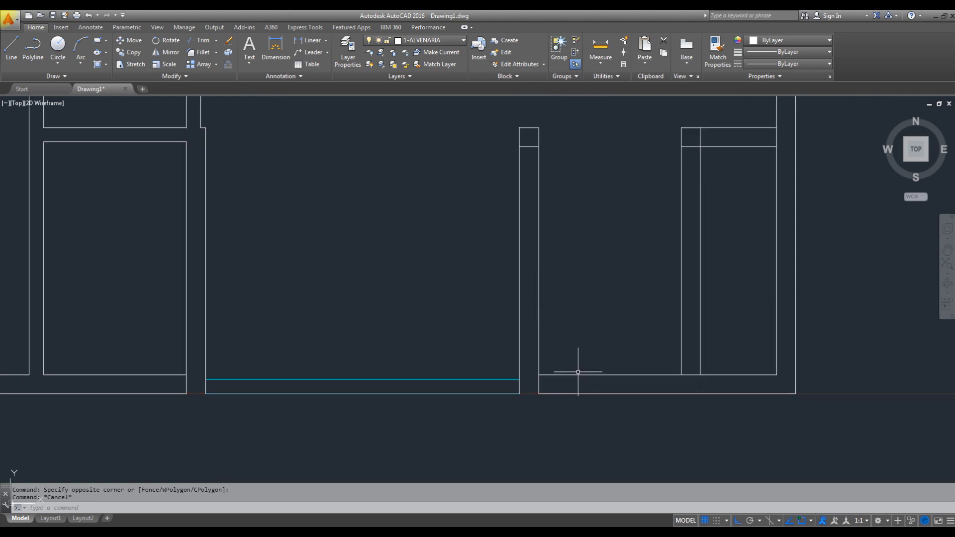
type("f")
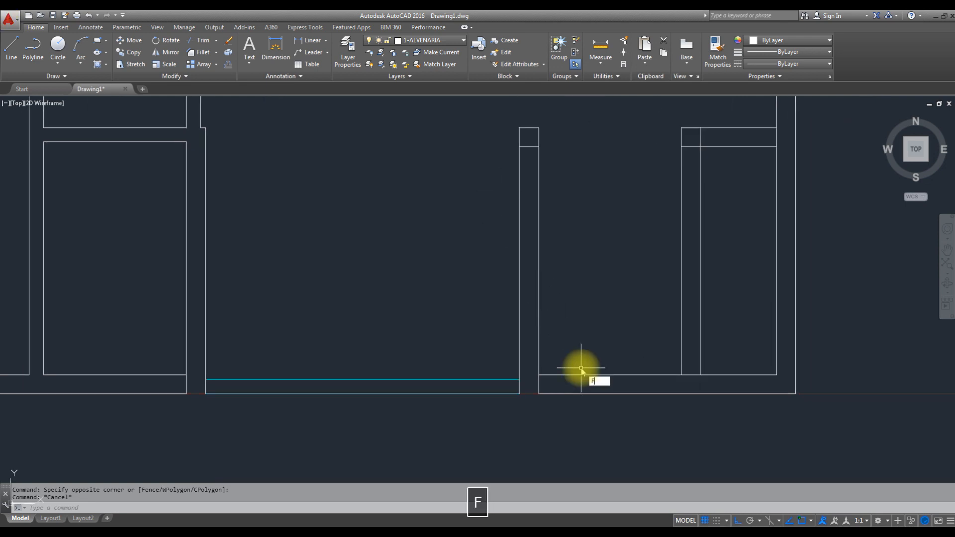
key("space")
left_click(551, 374)
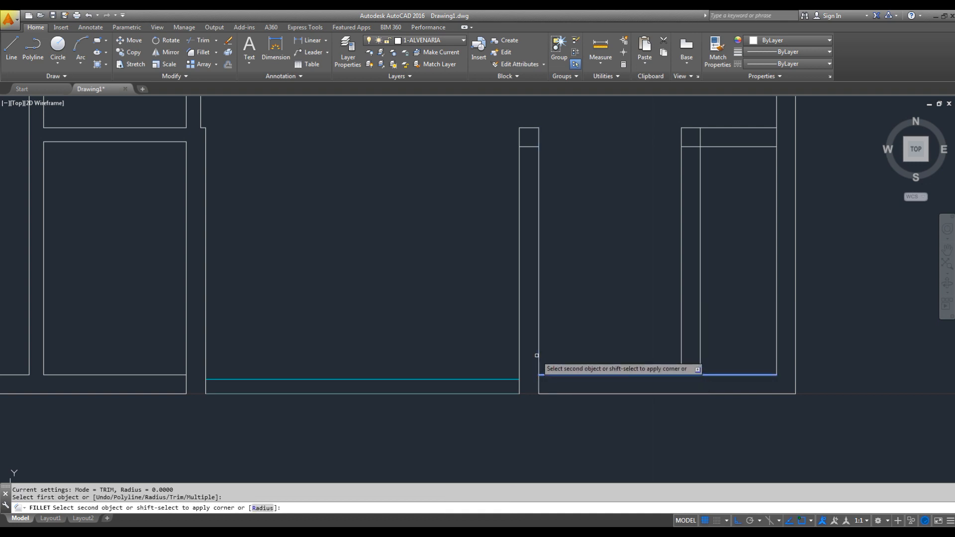
left_click(538, 355)
key("Escape")
key("space")
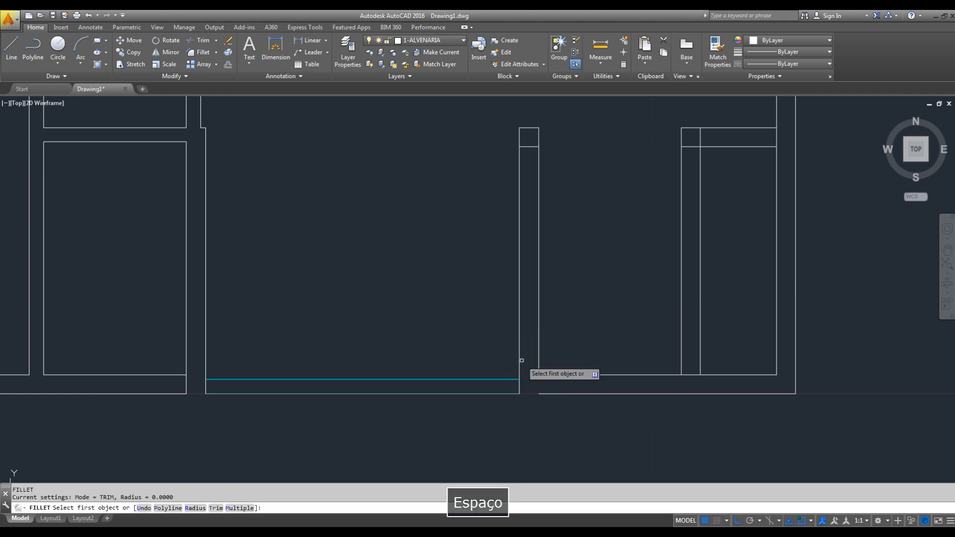
left_click(519, 362)
left_click(547, 393)
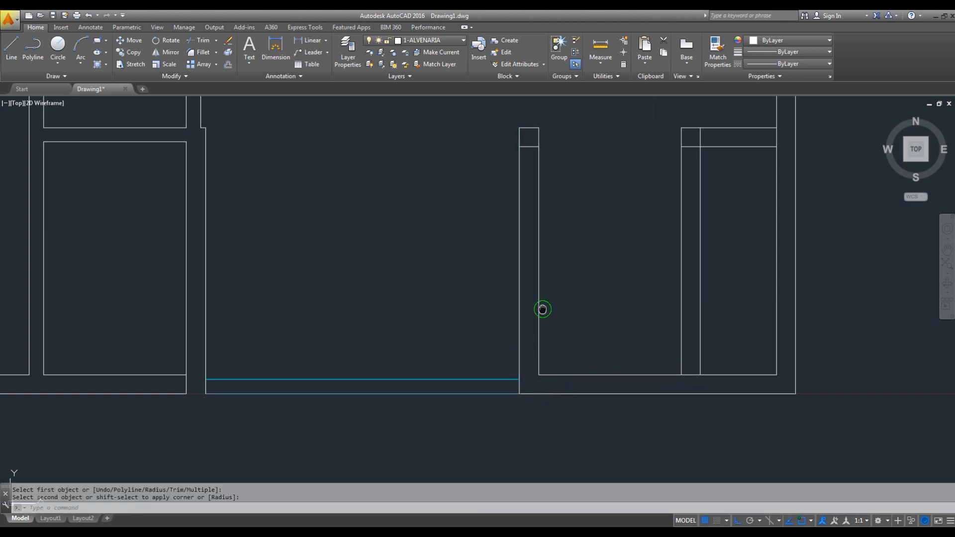
- Extend the inner line of the hall's lower wall to the garden-side line of the wall between garden and hall
middle_click_drag(543, 309, 547, 347)
type("ex")
key("space")
- Trim both lines of the wall between garden and hall, leaving the square column and the closed end of the lower wall
key("space")
left_click(550, 420)
left_click(638, 385)
key("Escape")
key("space")
key("space")
left_click(597, 262)
left_click(481, 301)
key("Escape")
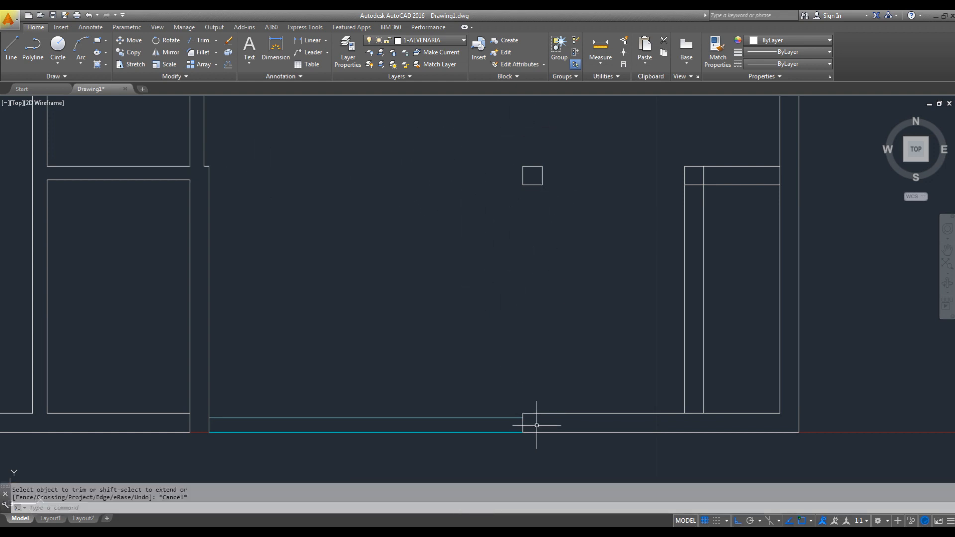
- Extend both lines of the hall's vertical entrance wall down to the lower wall's outer line
scroll(572, 348, "down", 4)
scroll(600, 315, "up", 2)
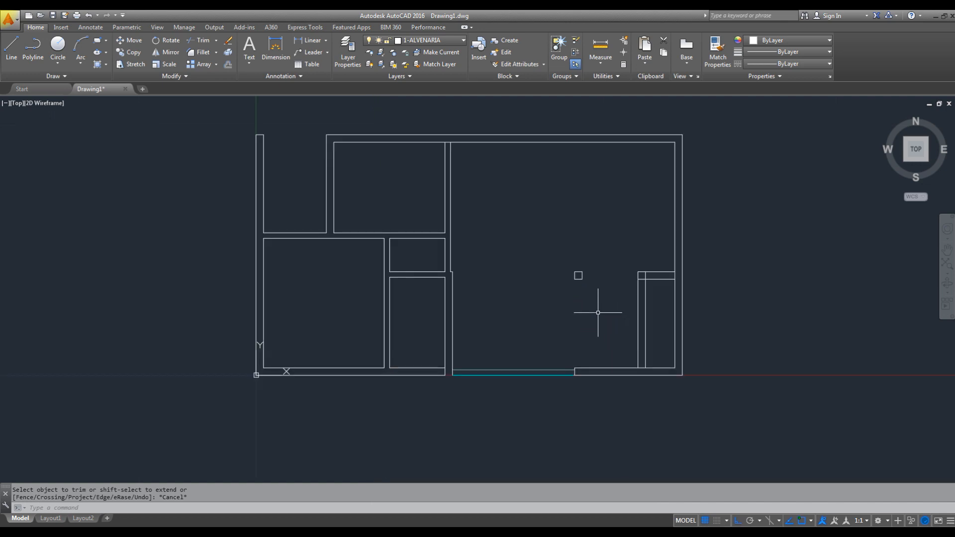
middle_click_drag(584, 306, 515, 308)
scroll(596, 374, "up", 4)
middle_click_drag(618, 371, 586, 373)
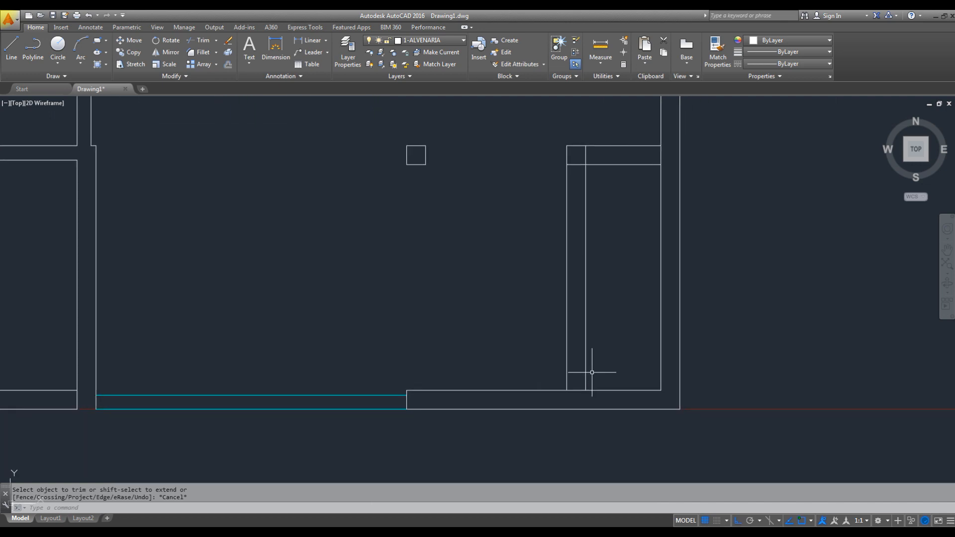
key("Escape")
key("Escape")
type("ex")
key("space")
key("space")
left_click(598, 345)
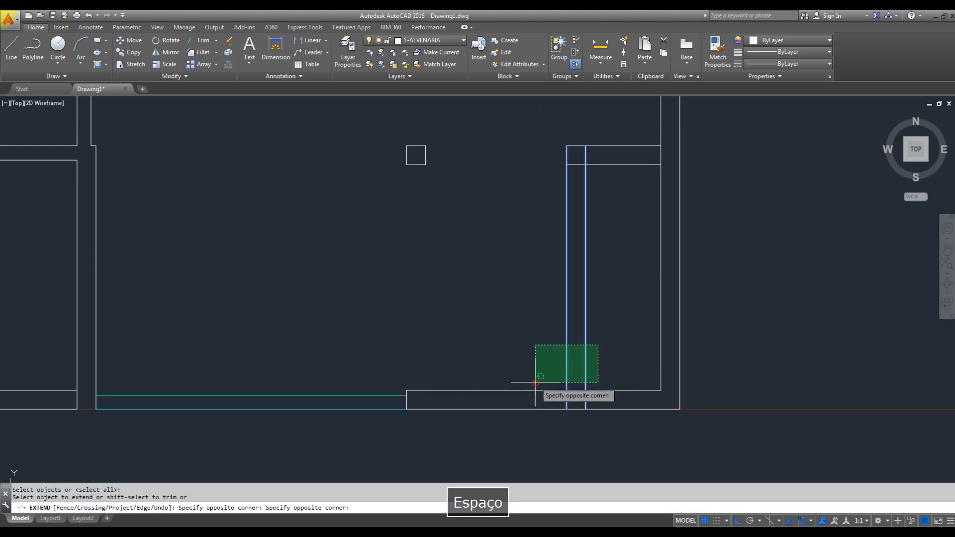
left_click(535, 382)
- Extend the short horizontal wall's two lines and the inner lines at the plan's lower right corner to the outer wall lines
middle_click_drag(591, 314, 576, 344)
left_click(633, 150)
left_click(621, 220)
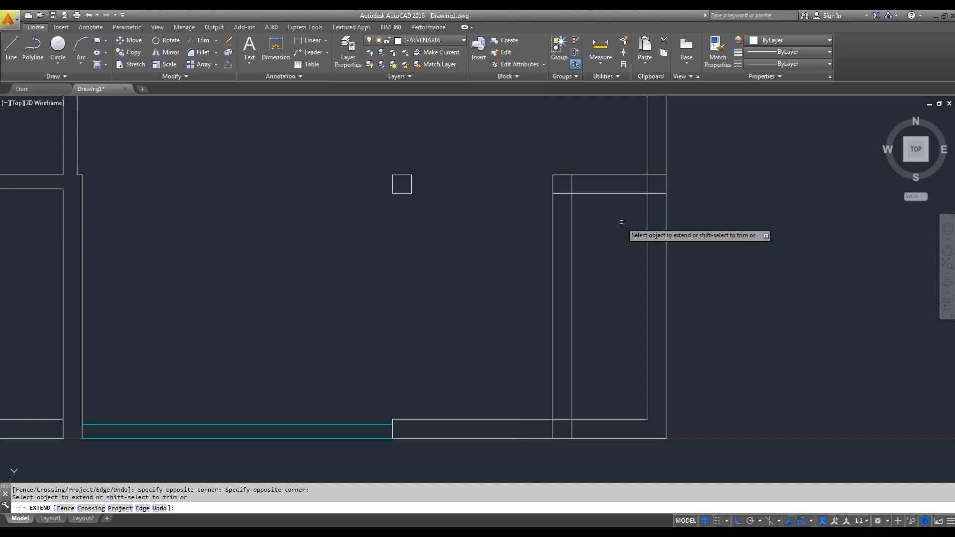
left_click(650, 407)
left_click(630, 400)
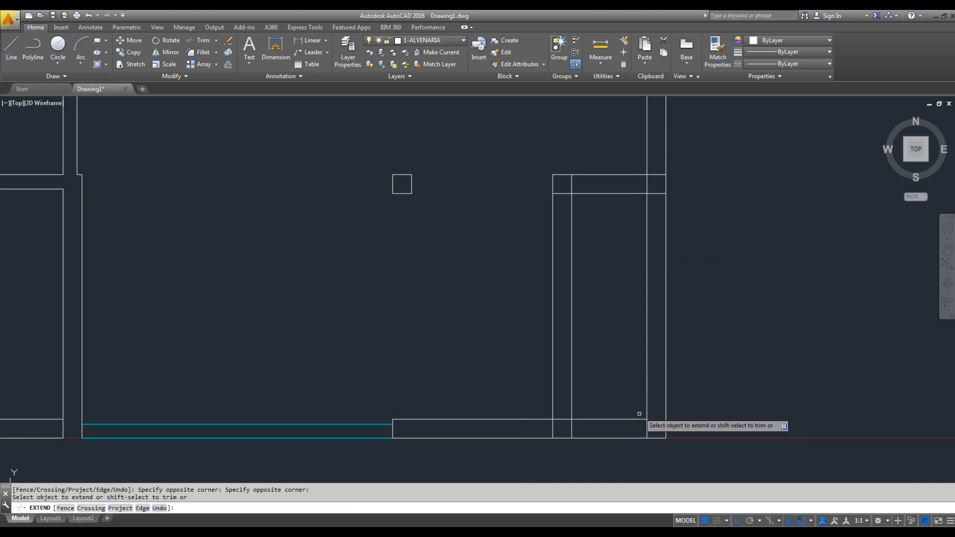
key("Escape")
- Switch to the PDF reference and check the hall entrance walls and the porch's corner column
middle_click_drag(689, 437, 648, 407)
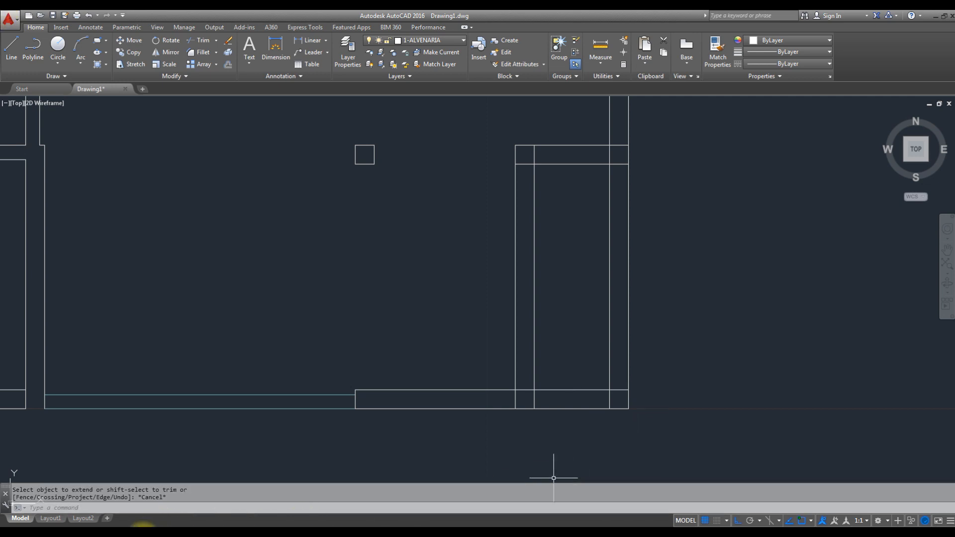
left_click(115, 534)
scroll(761, 333, "down", 1)
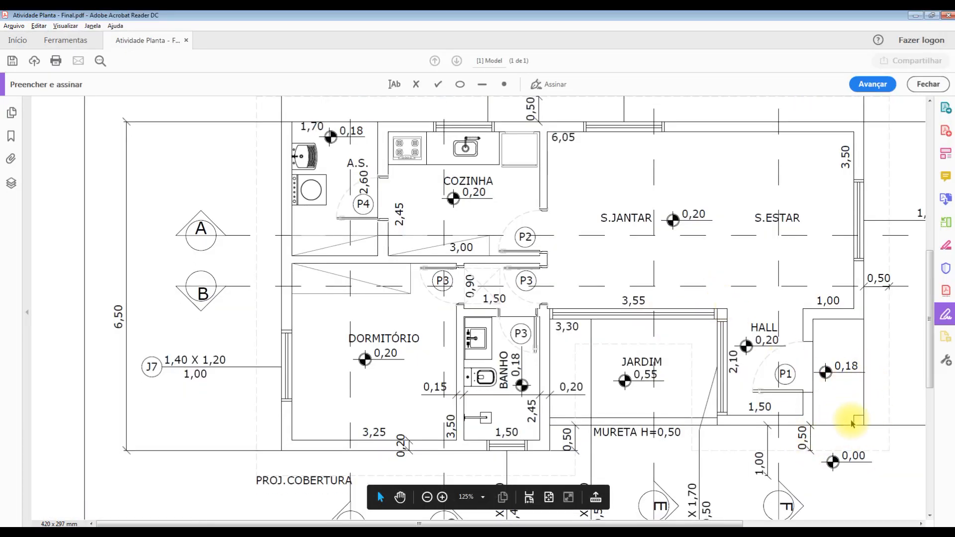
left_click(915, 15)
scroll(618, 260, "down", 4)
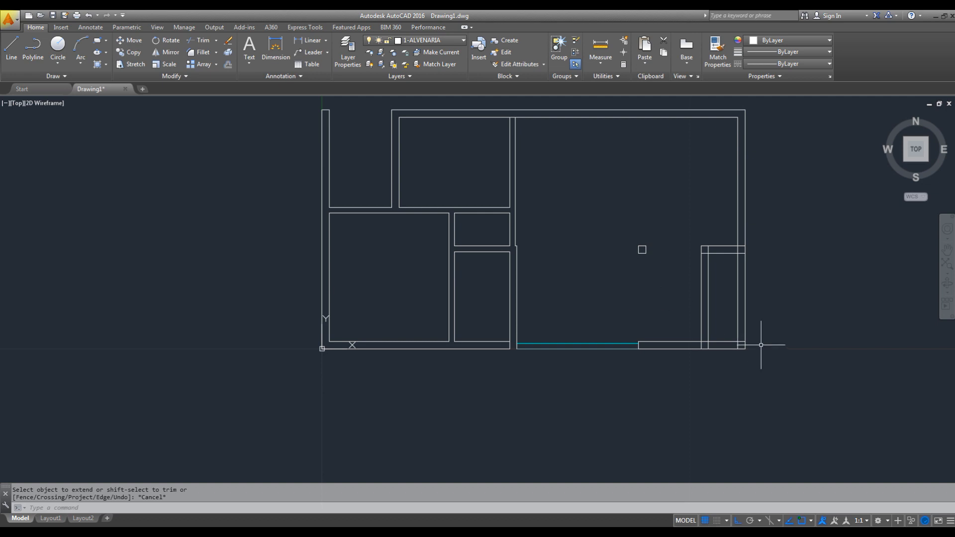
- Trim the right and lower outer wall lines around the porch, leaving only the square column at the corner
scroll(737, 348, "up", 4)
key("Escape")
type("tr")
key("space")
- Trim the overlapping lines where the short horizontal wall meets the right outer wall and the hall's vertical entrance wall
key("space")
left_click(711, 289)
left_click(785, 220)
left_click(718, 253)
middle_click_drag(717, 221, 700, 318)
key("Escape")
key("space")
key("space")
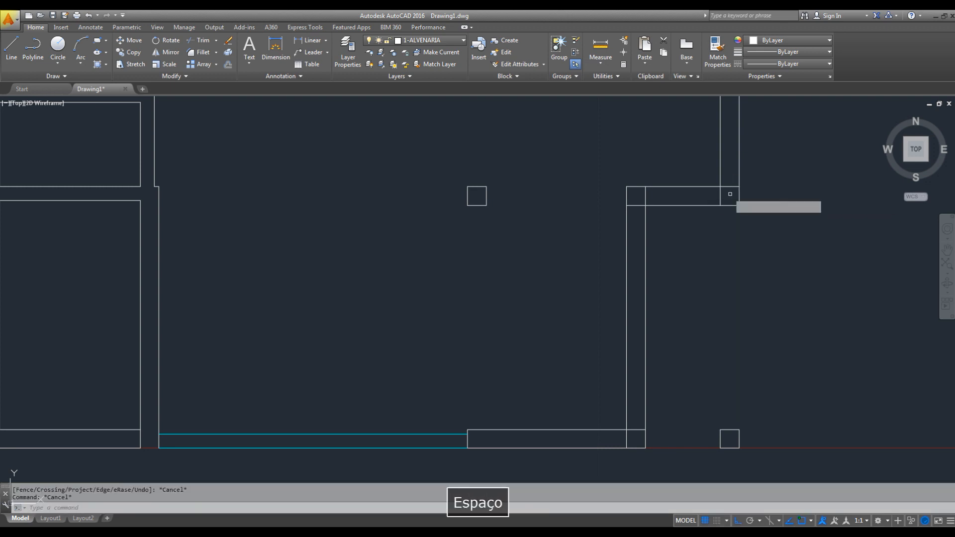
scroll(725, 183, "up", 4)
left_click(725, 183)
left_click(724, 209)
left_click(722, 211)
left_click(686, 218)
middle_click_drag(553, 216, 653, 167)
left_click(651, 167)
left_click(597, 172)
left_click(592, 191)
- Trim the overlapping lines at the corner of the hall's entrance wall and lower wall
scroll(597, 219, "down", 4)
middle_click_drag(587, 412, 660, 358)
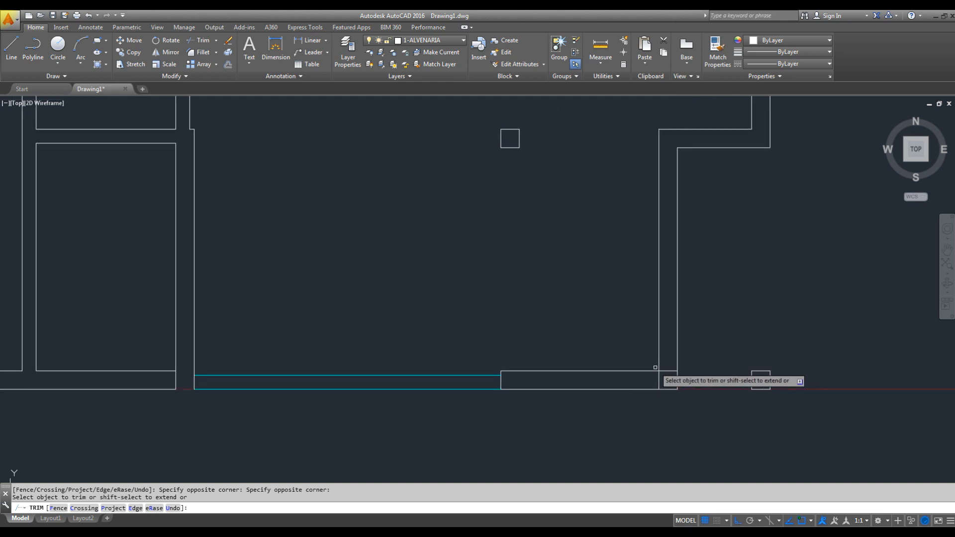
left_click(668, 367)
left_click(663, 380)
left_click(663, 383)
left_click(655, 377)
key("Escape")
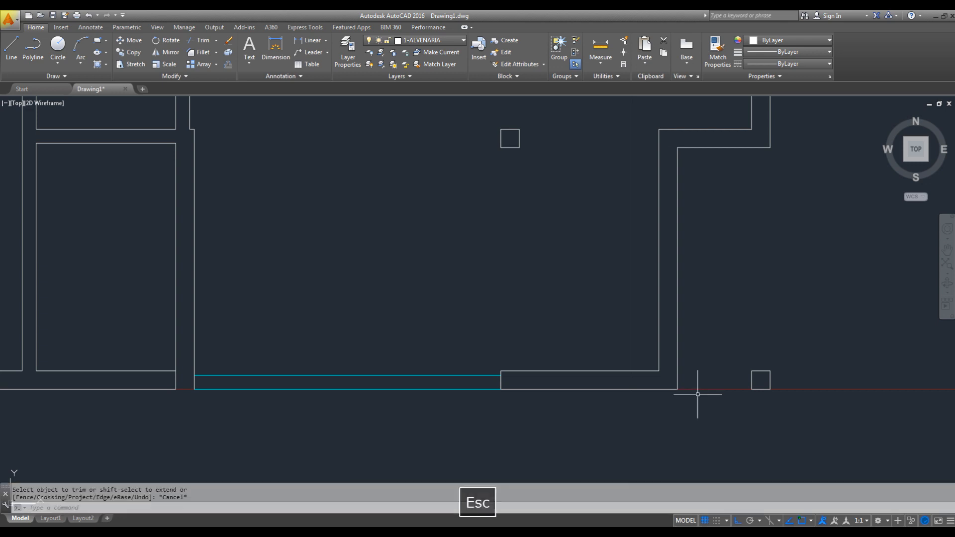
- Check in the PDF reference how far the garden and hall front is set back from the bathroom wall
scroll(734, 379, "down", 1)
middle_click_drag(765, 365, 747, 362)
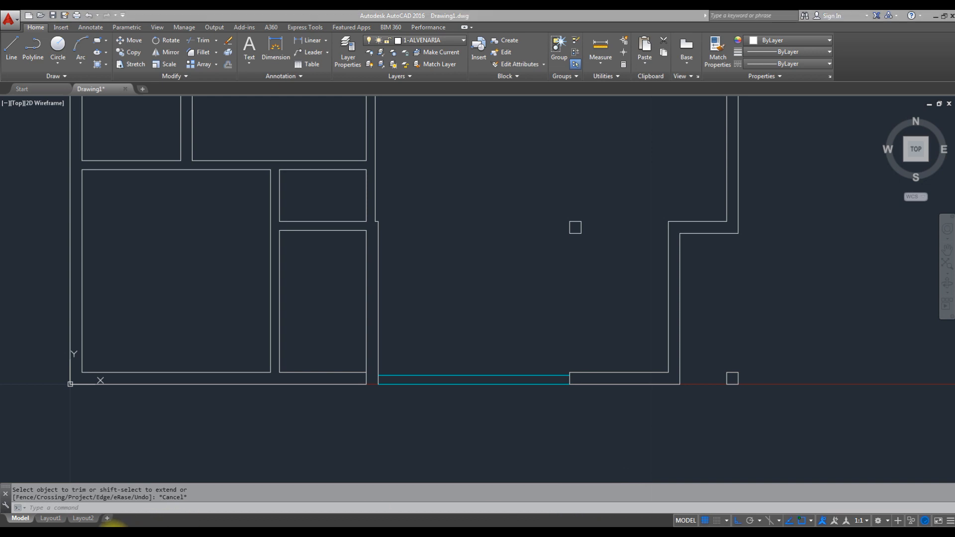
left_click(114, 534)
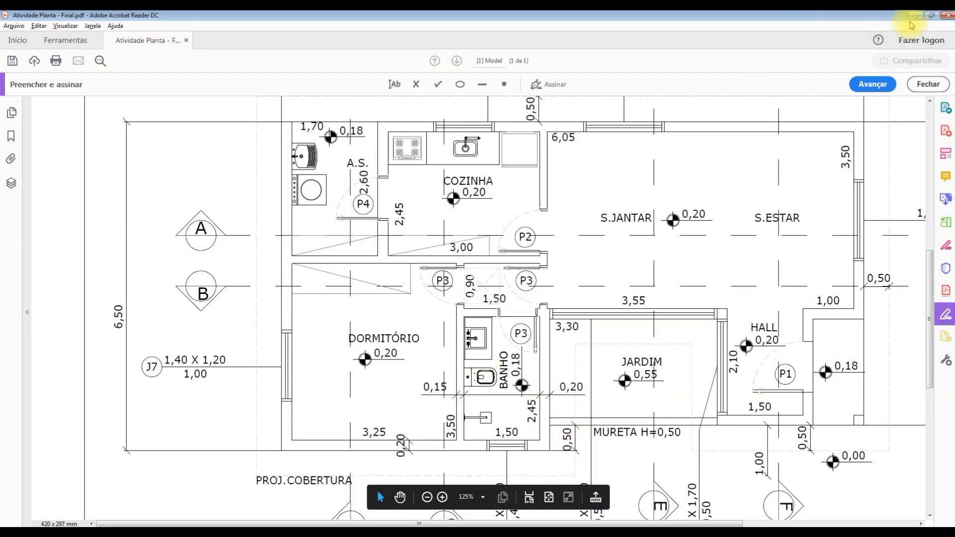
left_click(912, 16)
scroll(646, 269, "down", 3)
middle_click_drag(635, 265, 635, 266)
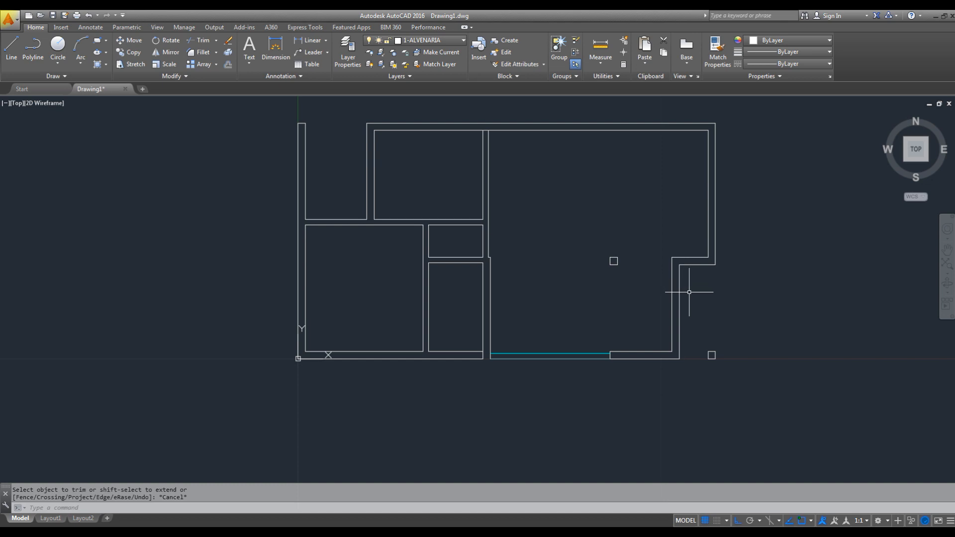
middle_click_drag(610, 329, 552, 323)
scroll(560, 342, "up", 3)
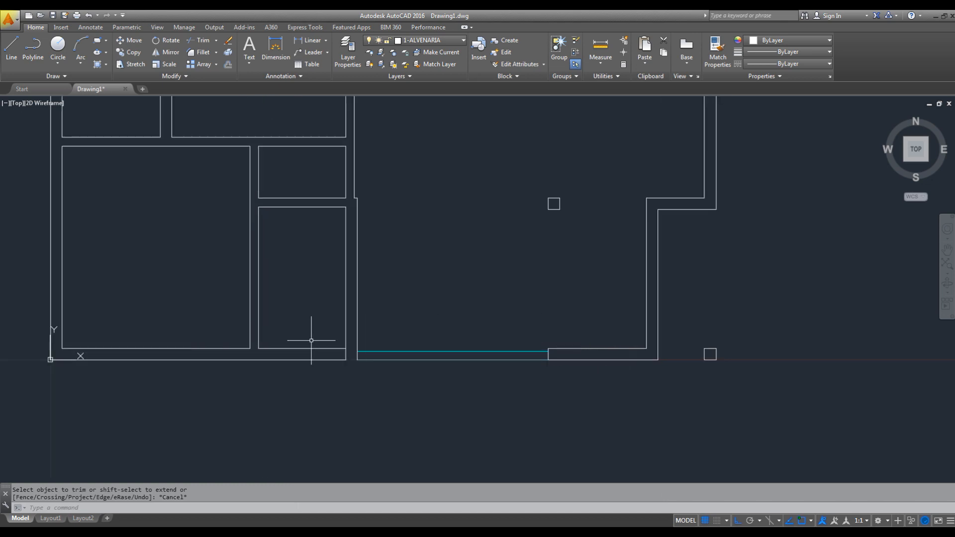
- Move the garden's low wall, the hall's lower wall and the porch column up by 0.5
left_click(349, 316)
left_click(767, 384)
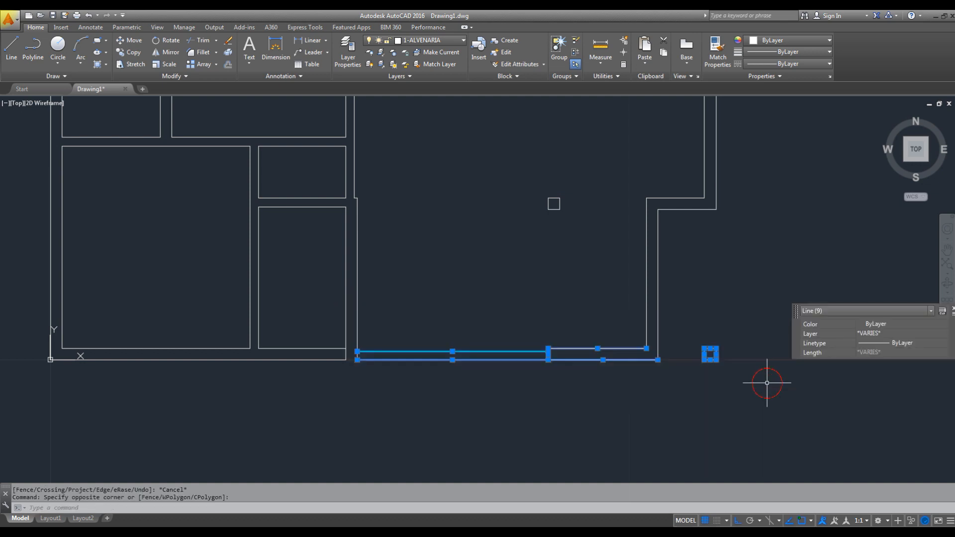
type("m")
key("space")
left_click(746, 352)
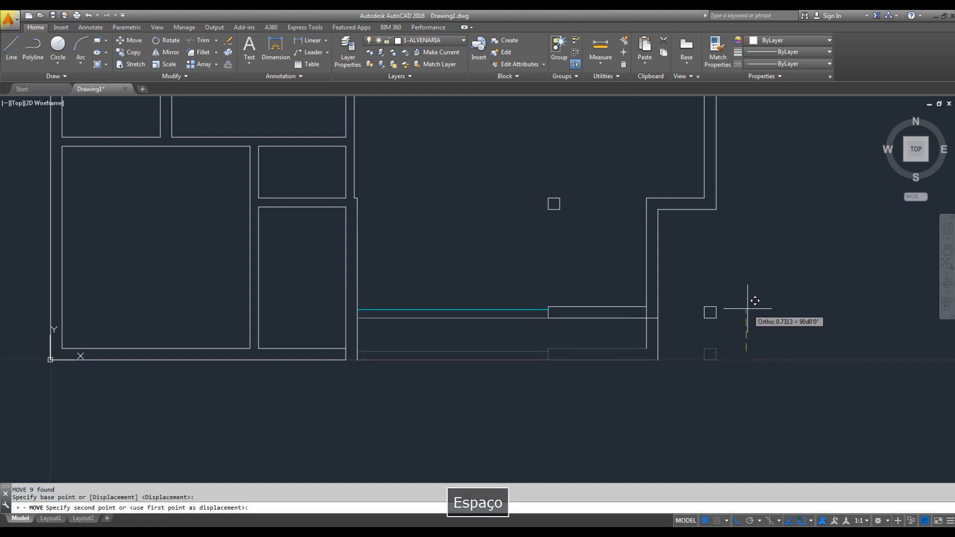
type("0.5")
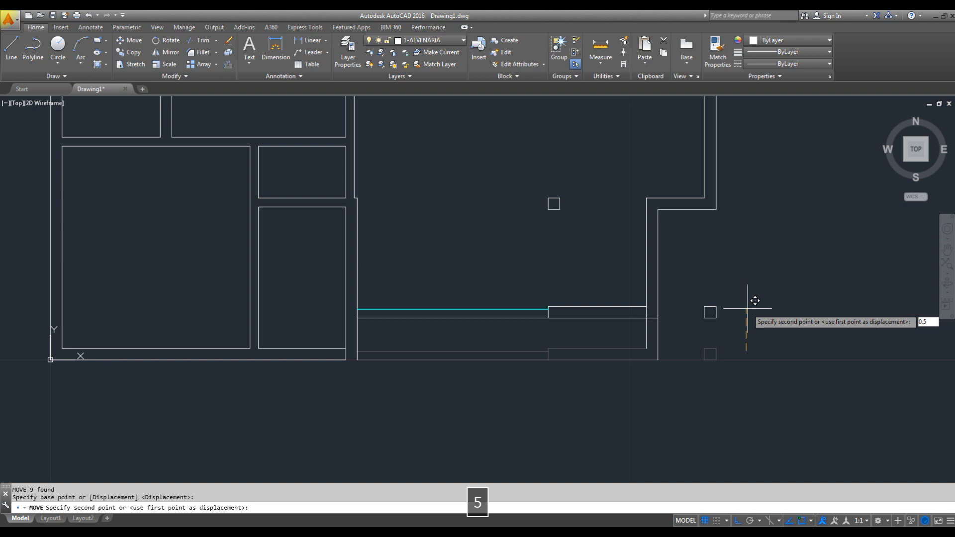
key("Return")
key("Escape")
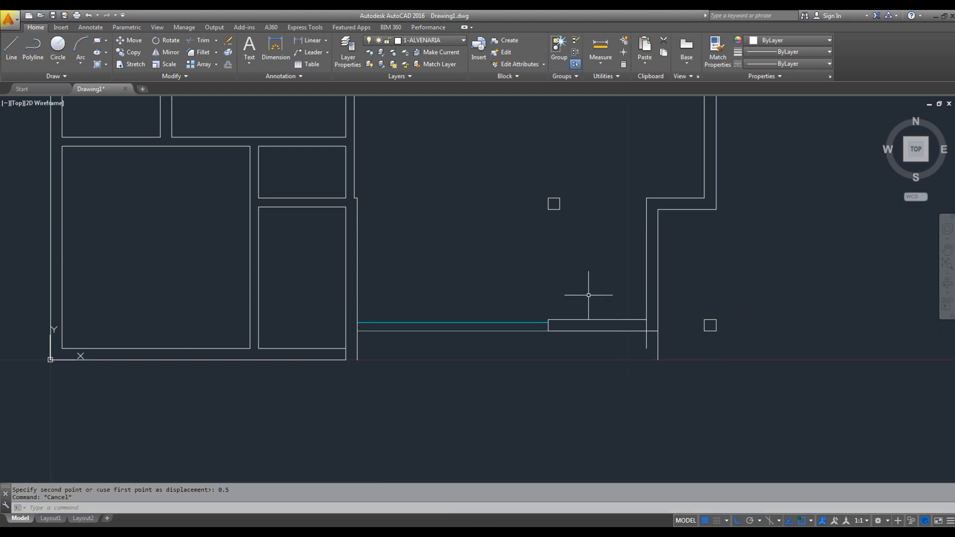
- Fillet the inner and outer lines of the moved lower hall wall with the matching lines of the hall's entrance wall
key("Escape")
type("f")
key("space")
left_click(635, 319)
key("Escape")
key("space")
left_click(653, 330)
left_click(657, 324)
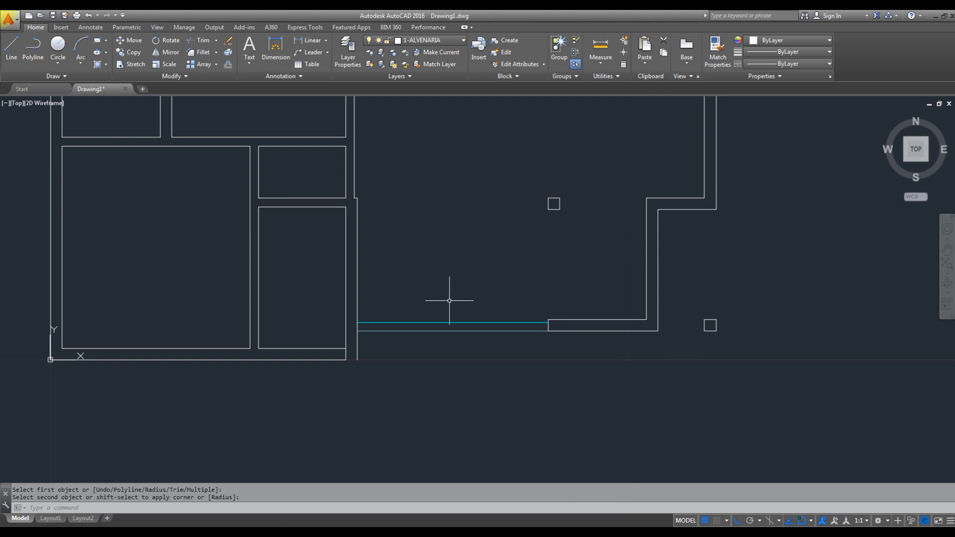
- Undo the corner fillets and the upward move of the garden and hall front
key("ctrl+z")
key("ctrl+z")
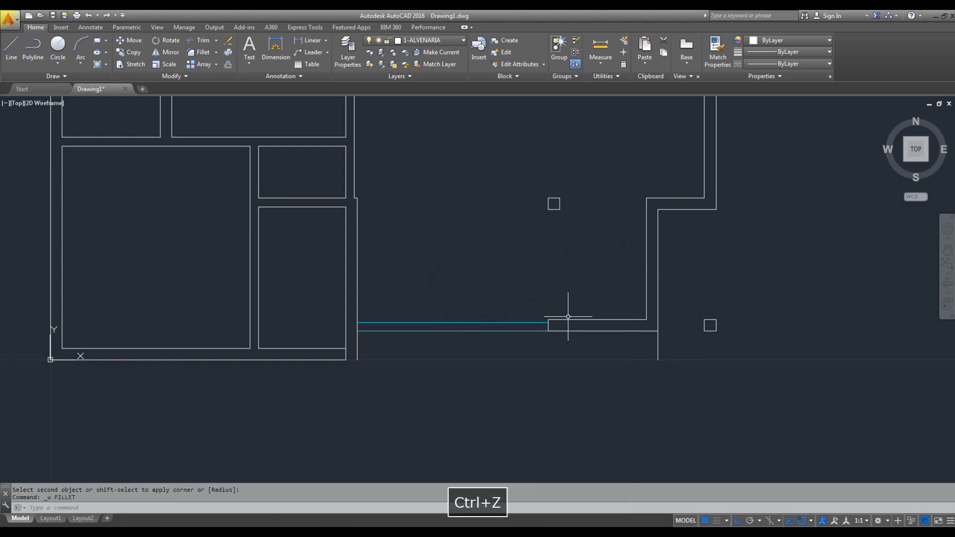
key("Escape")
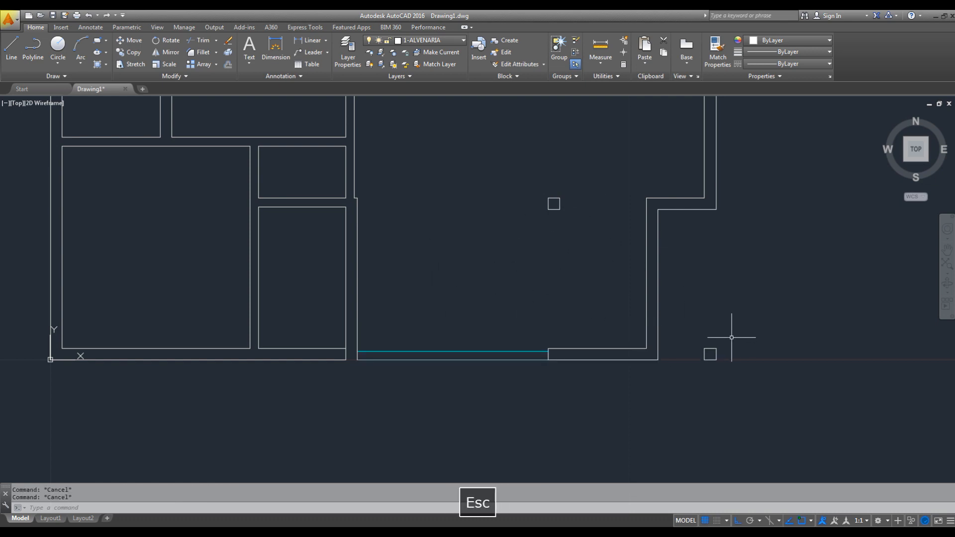
key("space")
key("Escape")
left_click(145, 68)
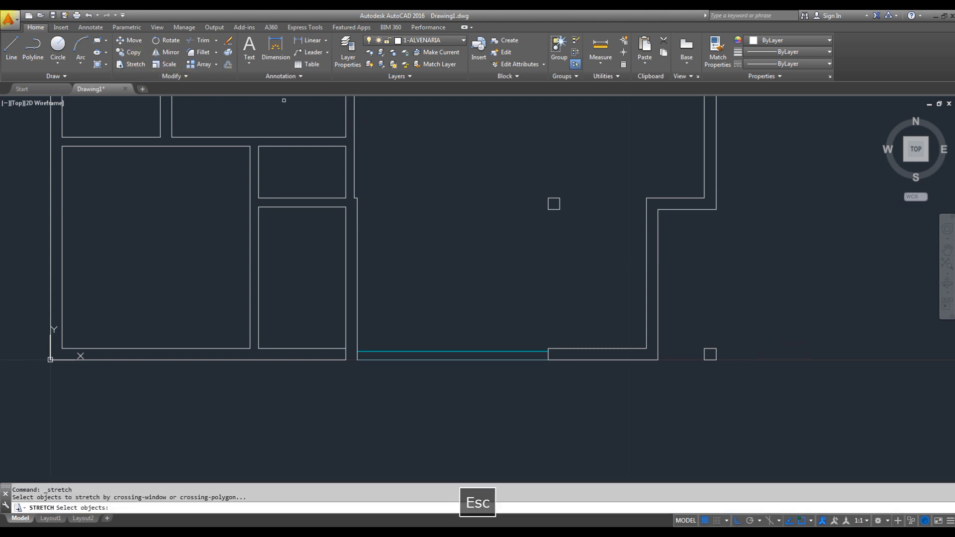
left_click(783, 297)
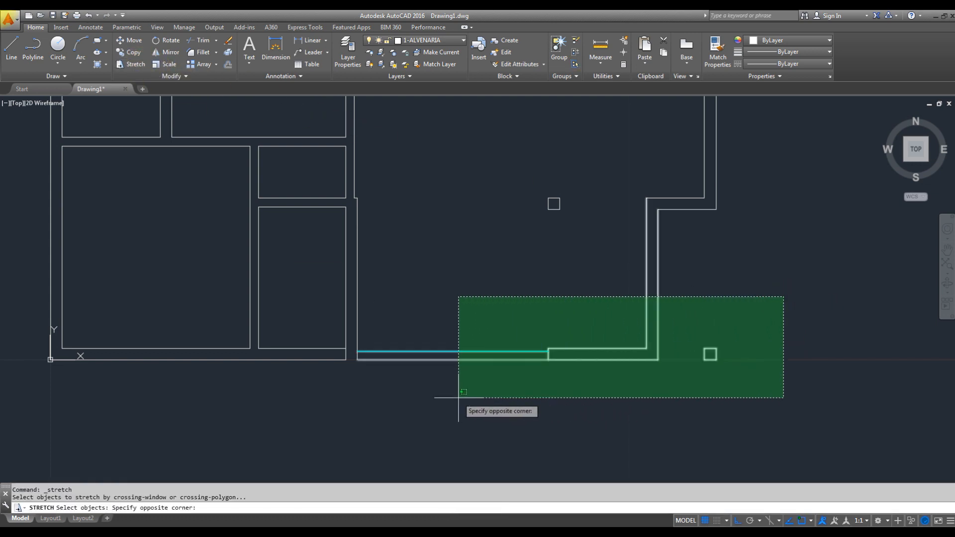
left_click(351, 387)
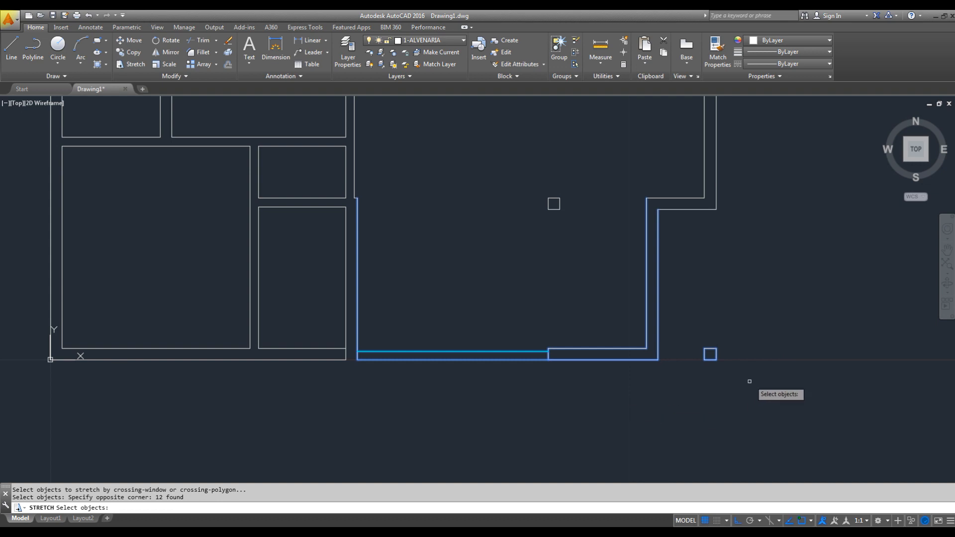
key("Escape")
- Try stretching the garden and hall front, together with the porch column, upward by 0.5, and undo it
key("space")
left_click(791, 319)
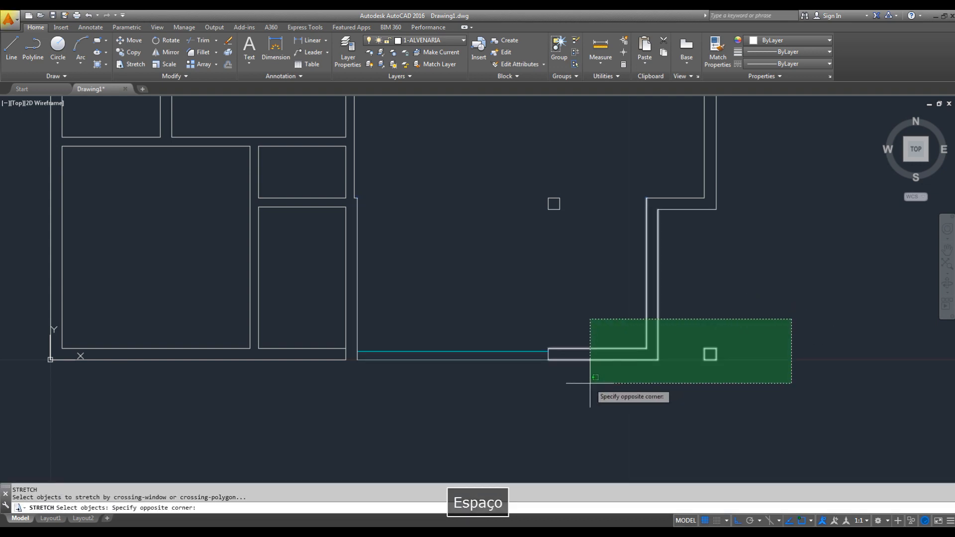
left_click(351, 382)
key("Return")
left_click(735, 398)
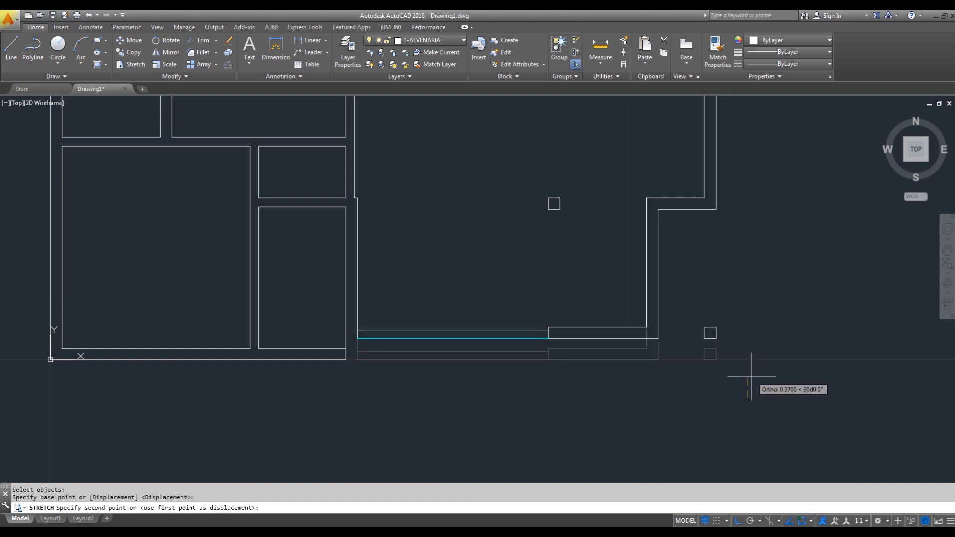
type("0.5")
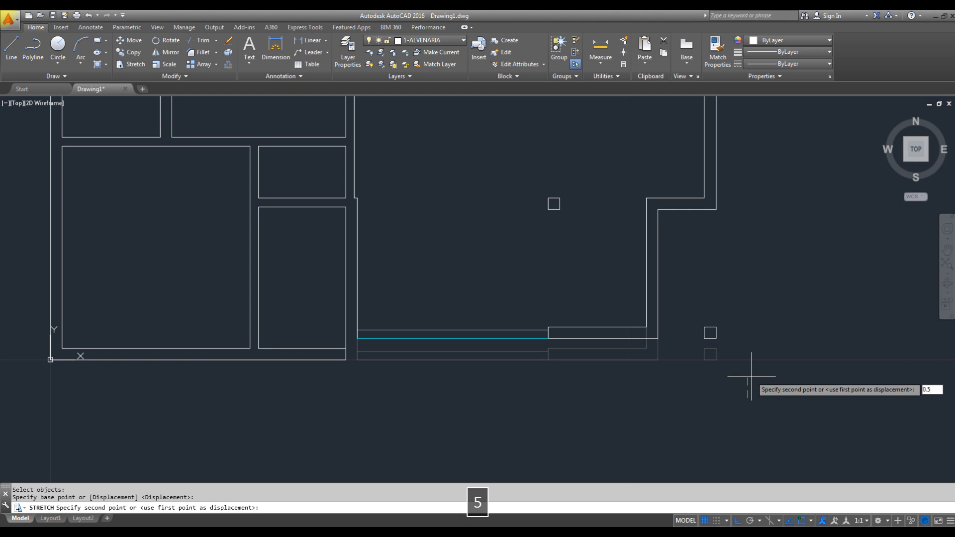
key("Return")
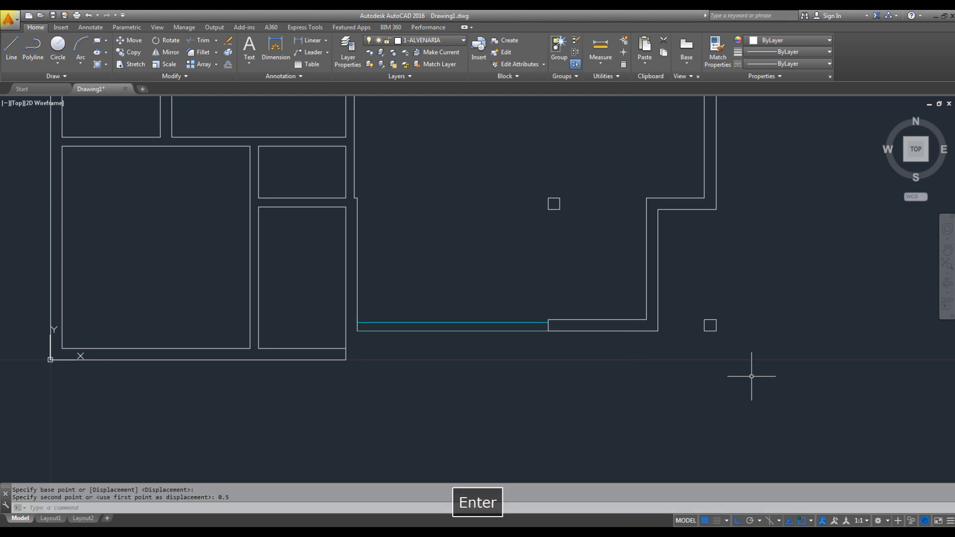
key("ctrl+z")
key("Escape")
- Try stretching the garden and hall front with the porch column upward by 0.15
key("space")
left_click(776, 298)
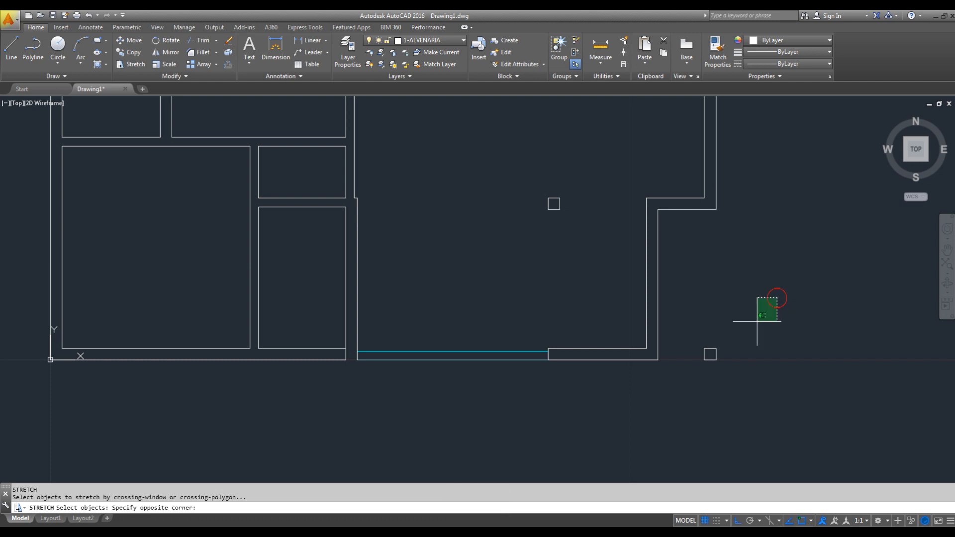
left_click(359, 396)
key("Return")
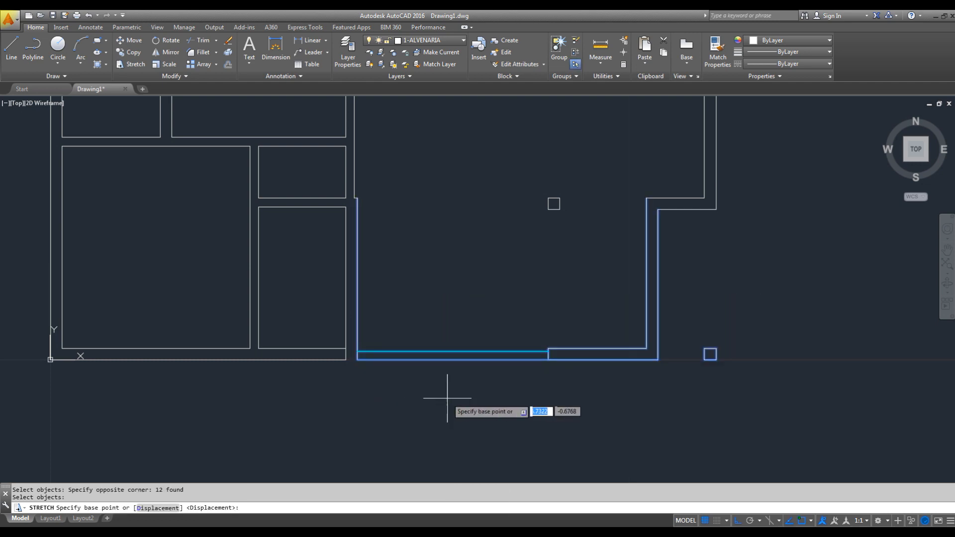
left_click(500, 396)
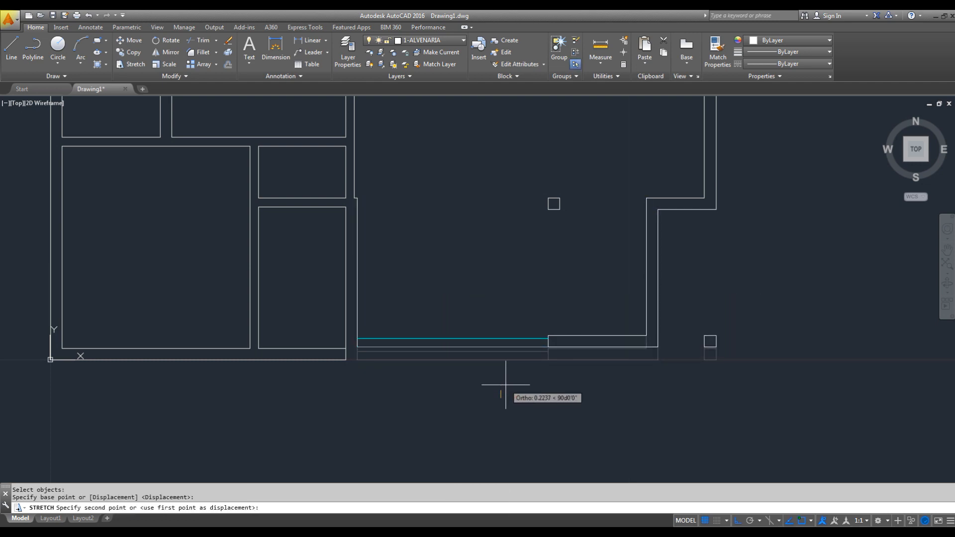
type("0.15")
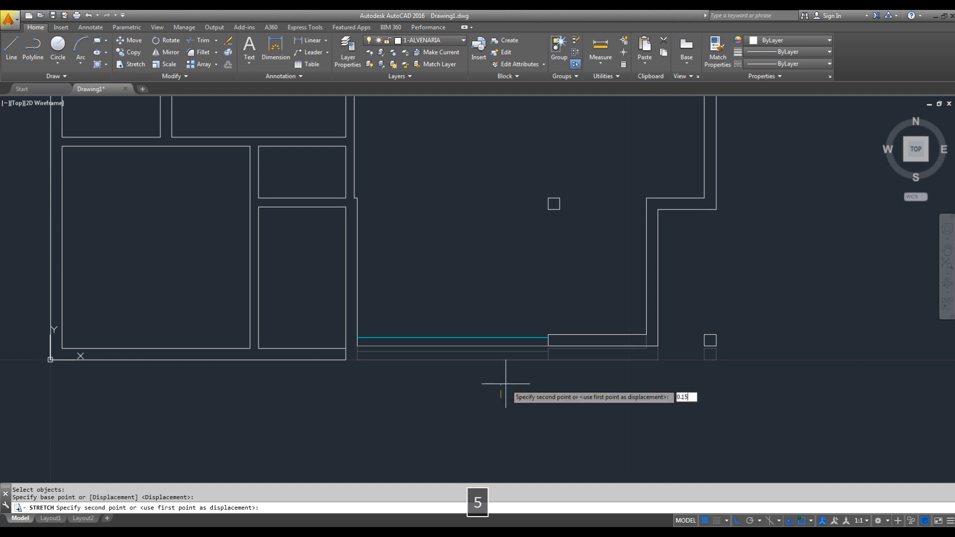
key("Return")
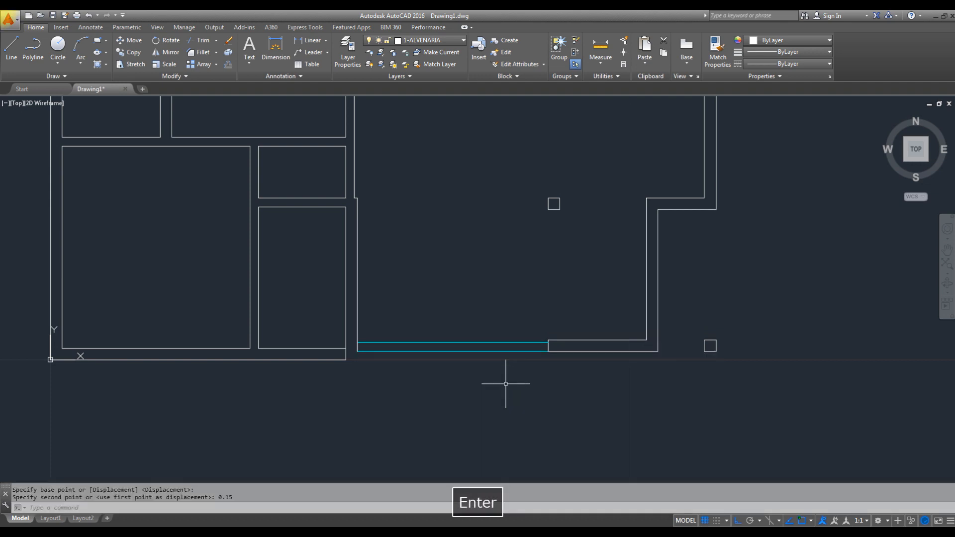
key("Escape")
- Stretch the garden's low wall, the hall's lower wall and the porch column upward by 0.5, keeping the side walls connected
key("space")
left_click(795, 313)
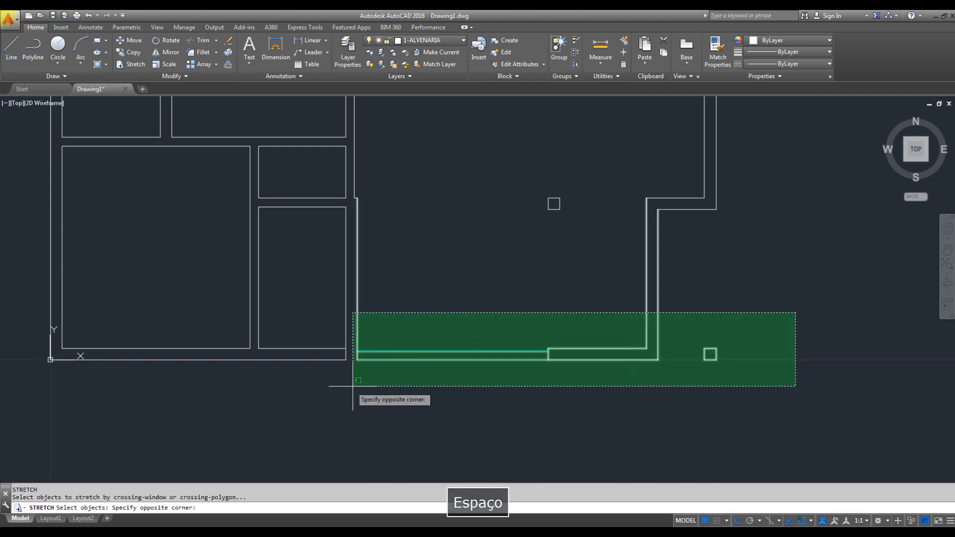
left_click(353, 386)
key("space")
left_click(443, 427)
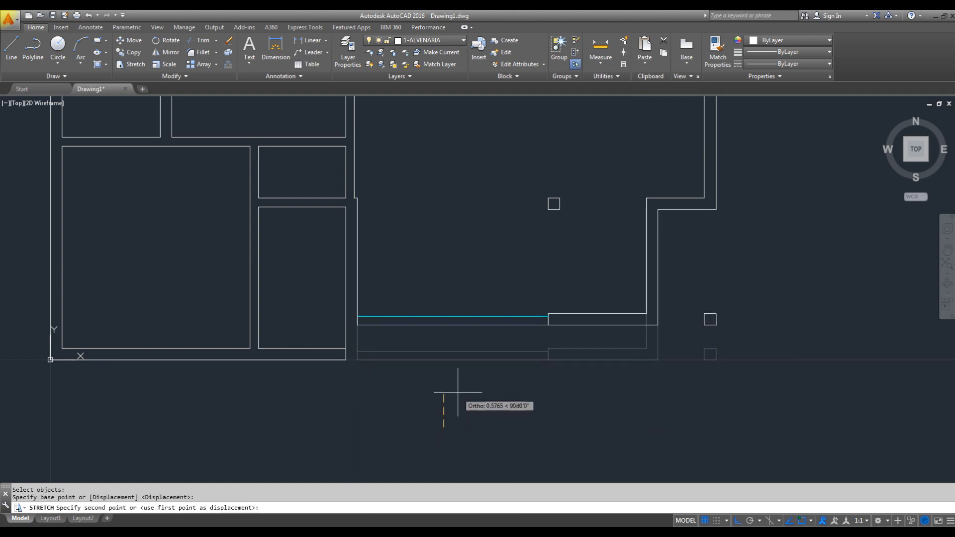
type("0.5")
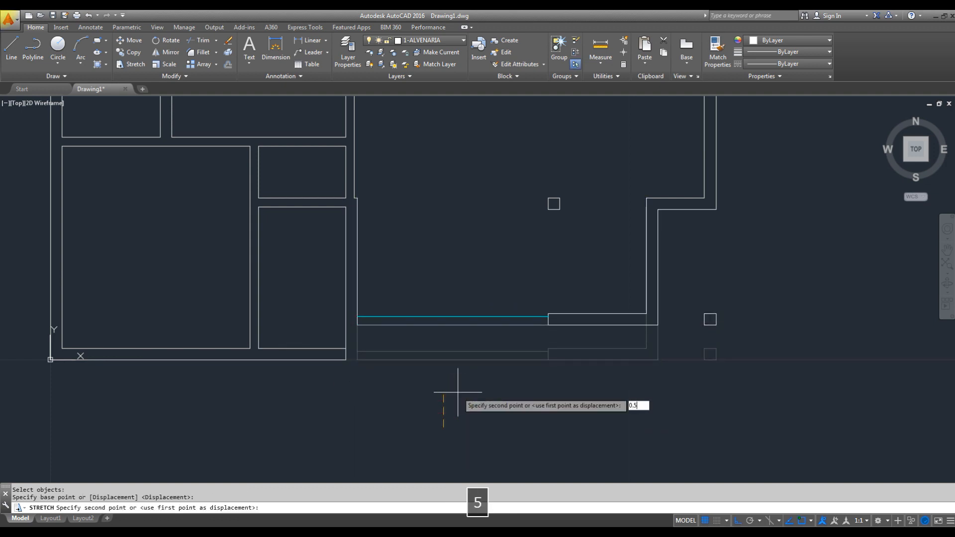
key("Return")
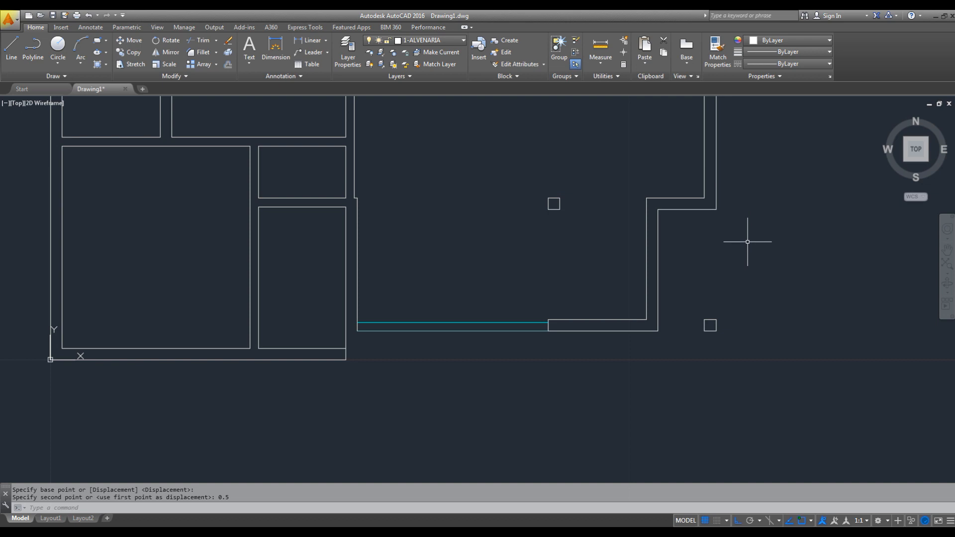
key("Escape")
key("Escape")
- Fillet the bathroom's inner lower corner facing the garden, and its outer lower wall line with the garden's side wall line
mouse_move(373, 326)
middle_mouse_down()
mouse_move(426, 371)
mouse_move(500, 358)
middle_mouse_up()
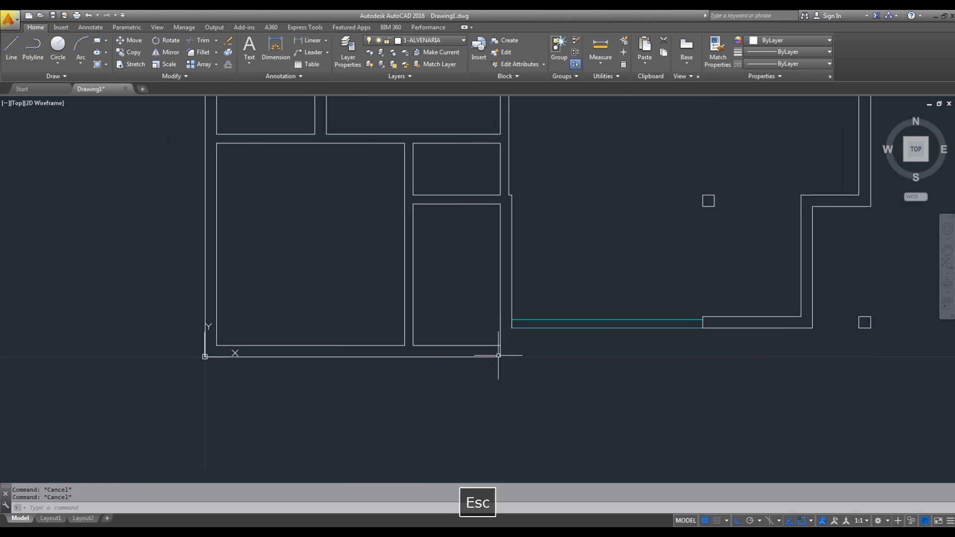
type("f")
key("space")
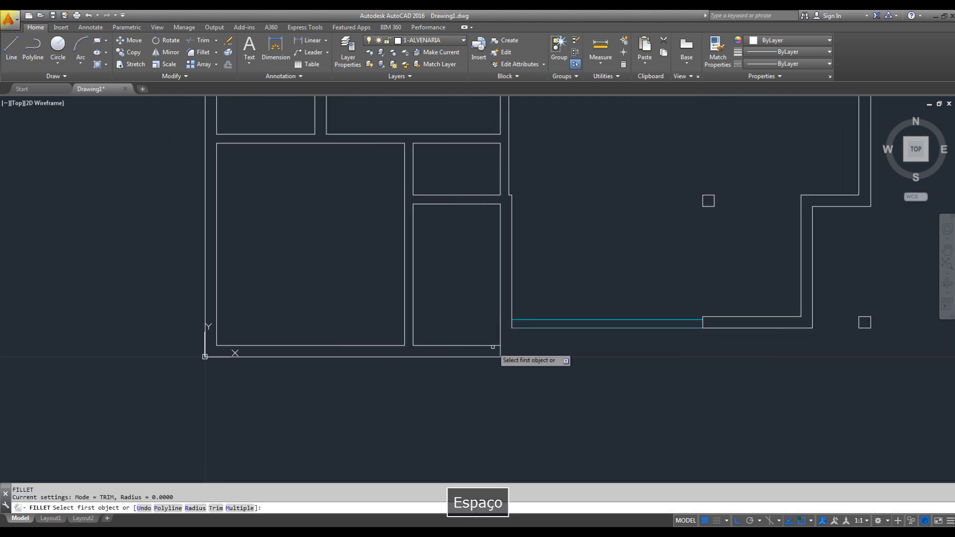
left_click(499, 332)
left_click(499, 330)
key("space")
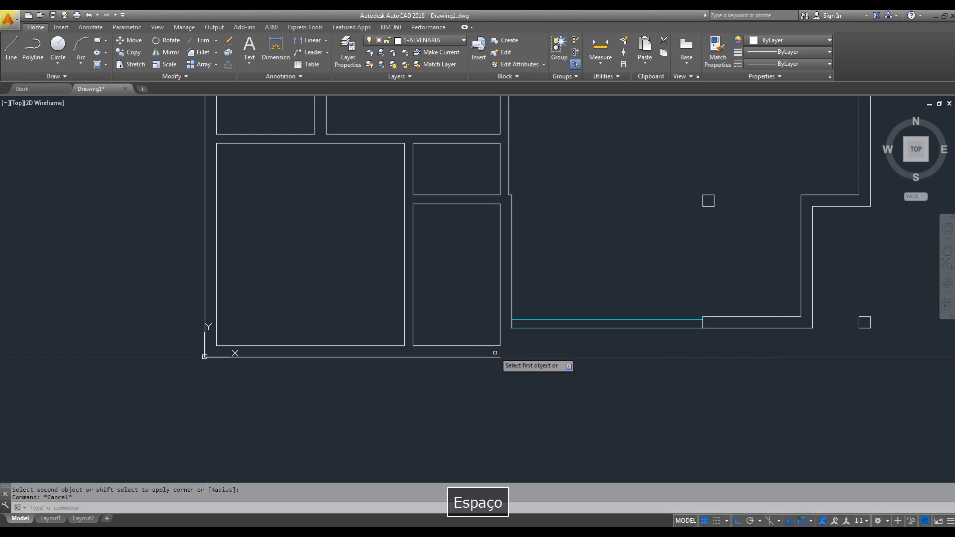
left_click(499, 357)
key("Escape")
- Trim the inner top wall line where the partition between the kitchen and the living room meets it
scroll(631, 303, "down", 2)
middle_click_drag(640, 298, 632, 324)
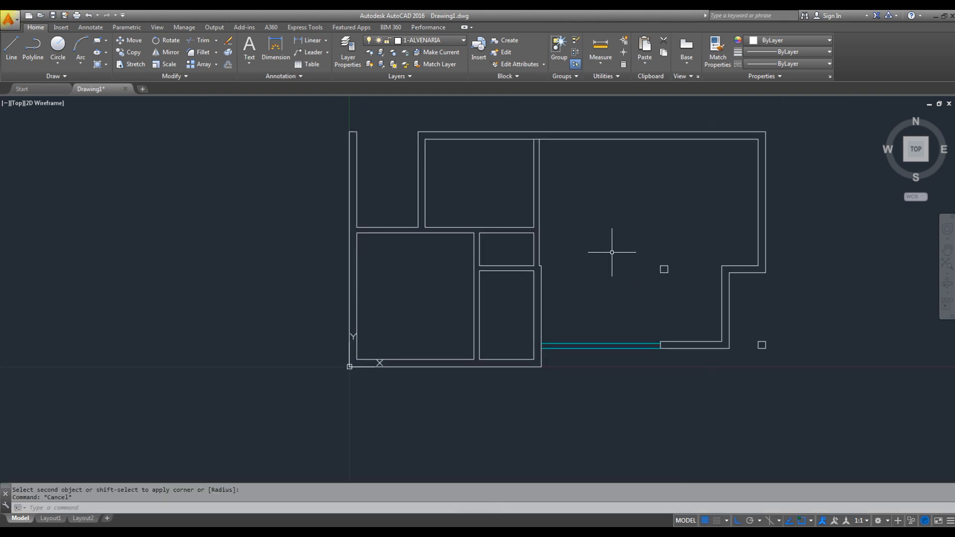
scroll(622, 263, "up", 3)
mouse_move(628, 273)
middle_mouse_down()
mouse_move(571, 279)
mouse_move(576, 308)
middle_mouse_up()
scroll(571, 258, "down", 2)
key("Escape")
type("tr")
key("space")
key("space")
scroll(486, 177, "up", 5)
left_click(459, 142)
scroll(467, 149, "down", 6)
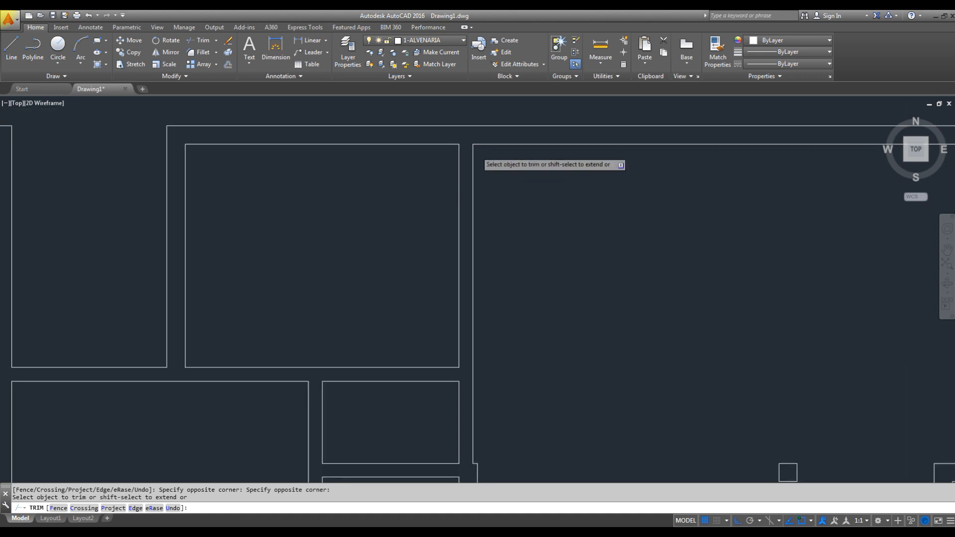
key("Escape")
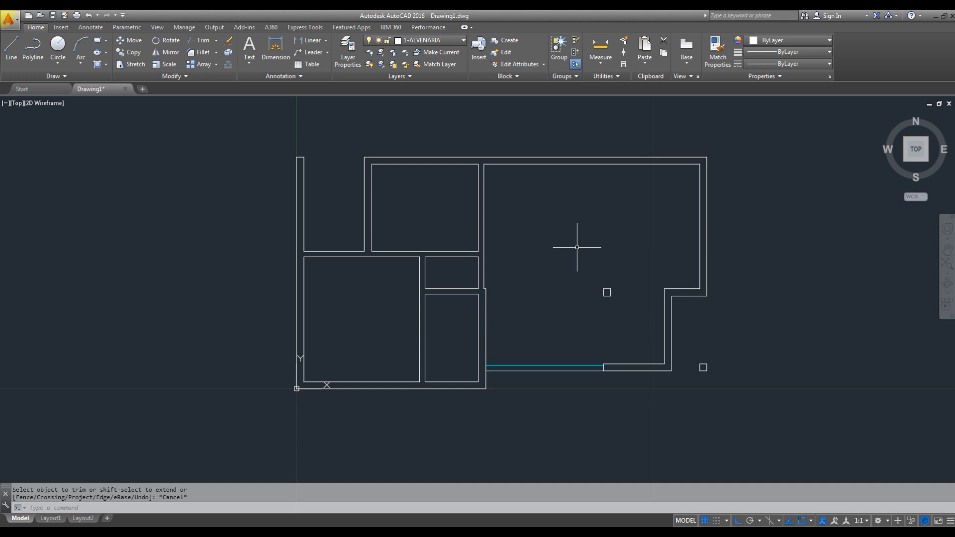
- Check the room dimensions in the PDF reference in Acrobat Reader and return to the AutoCAD drawing
middle_click_drag(546, 278, 533, 283)
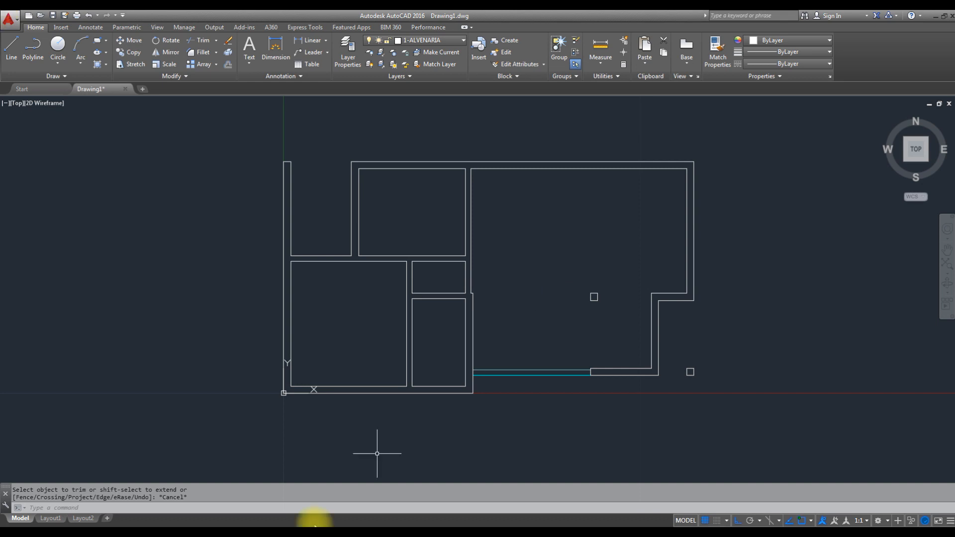
left_click(112, 535)
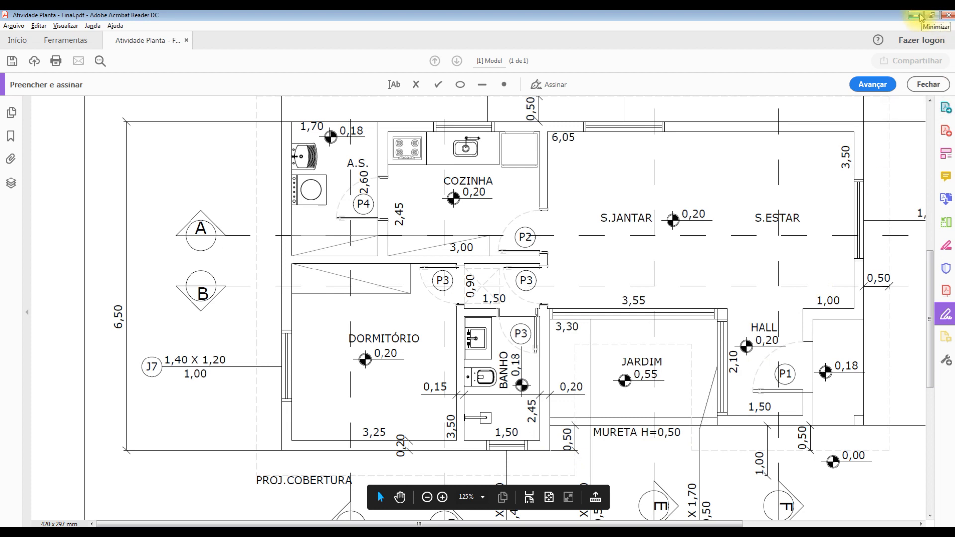
left_click(918, 17)
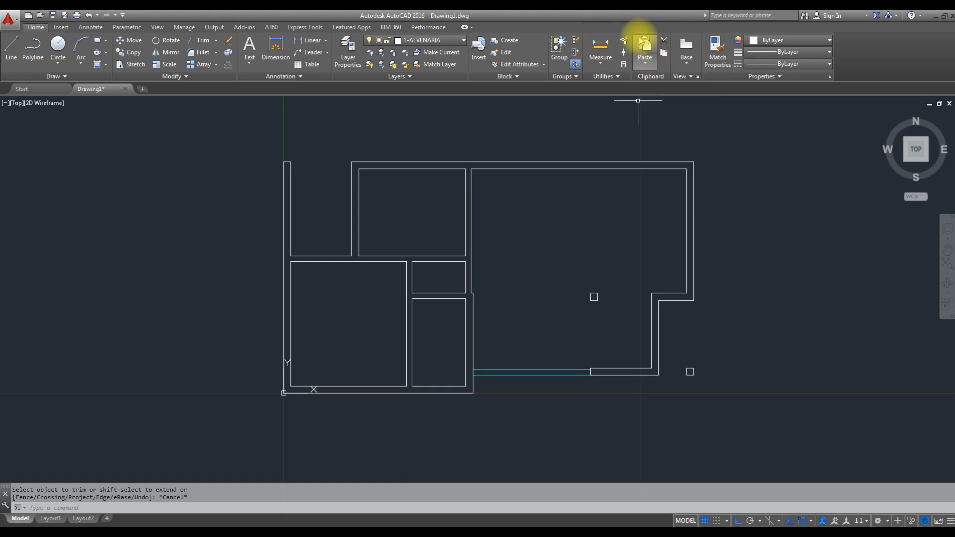
- Measure the living and dining room's inner width and depth
left_click(602, 46)
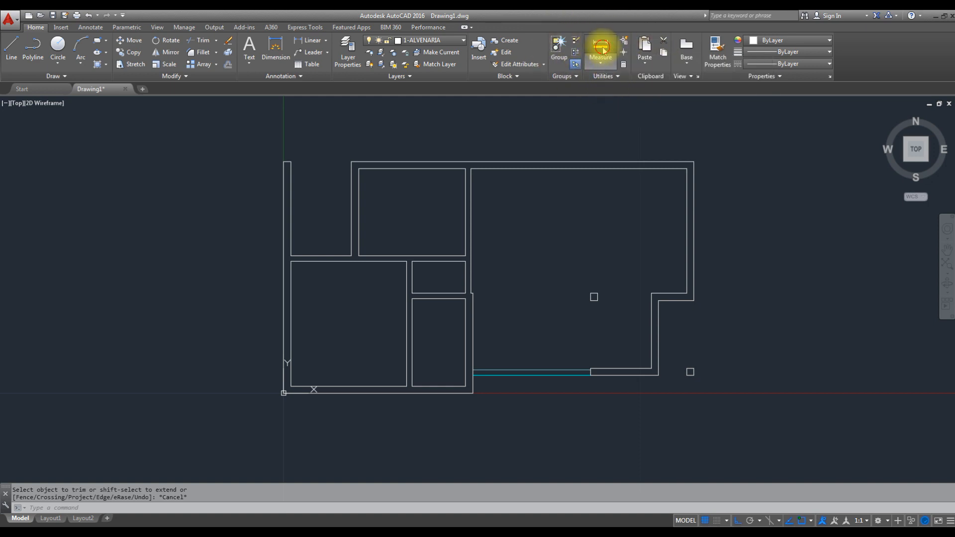
left_click(474, 173)
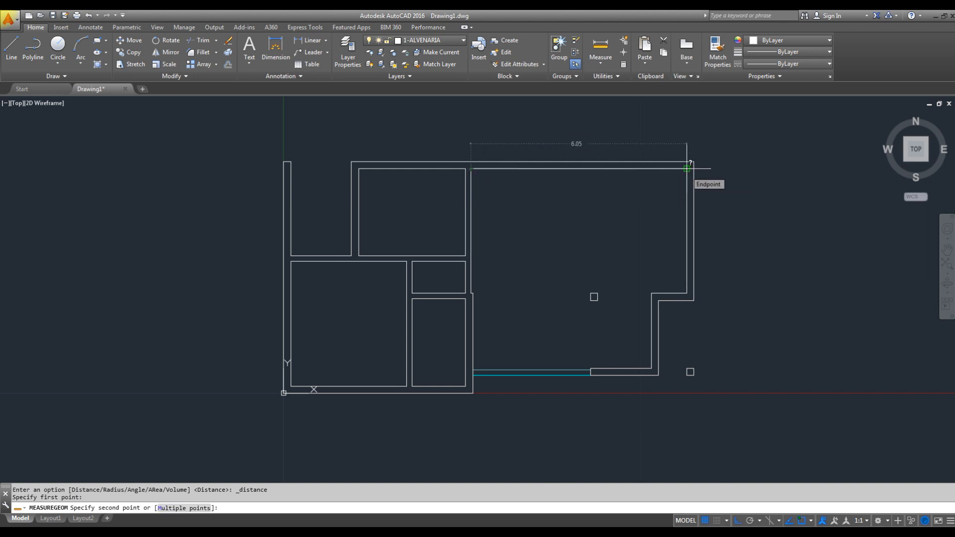
left_click(686, 168)
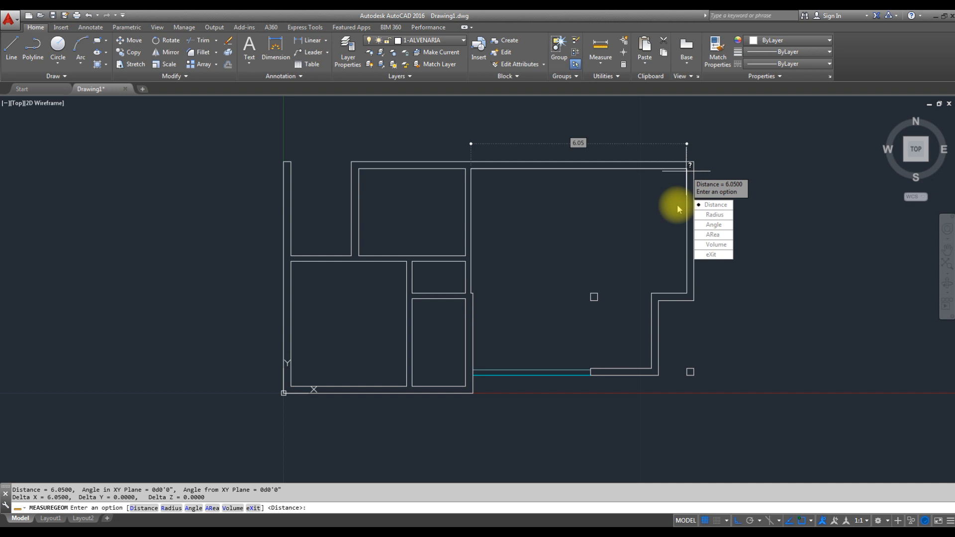
key("space")
left_click(687, 293)
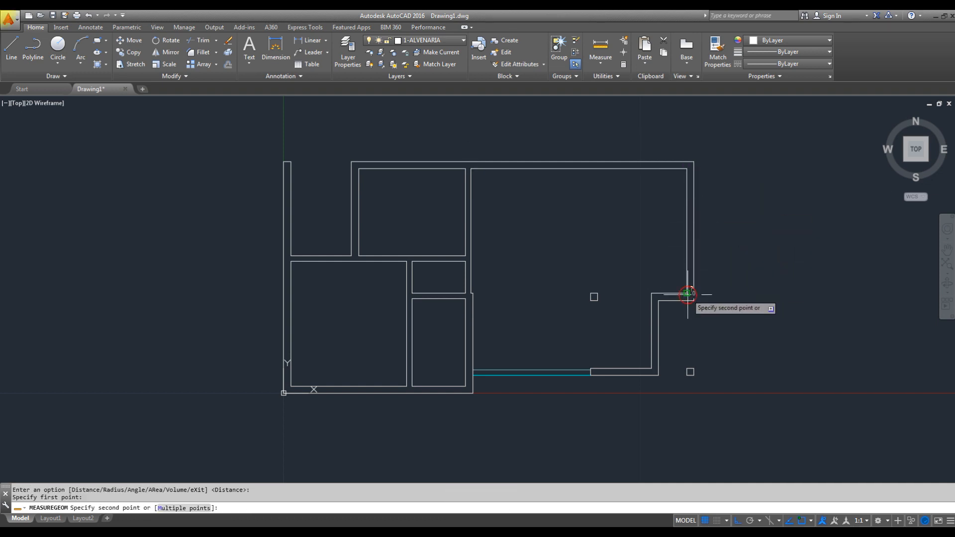
left_click(686, 169)
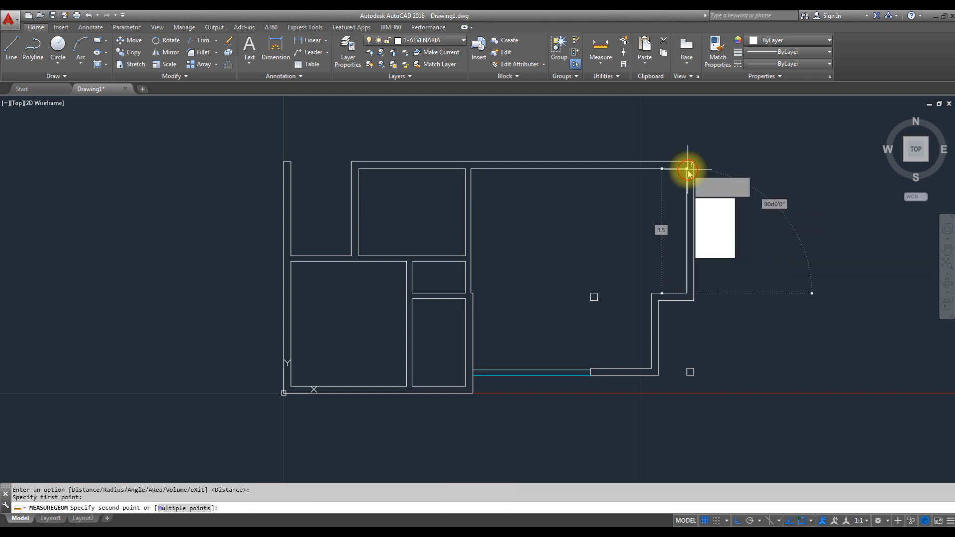
key("space")
key("Escape")
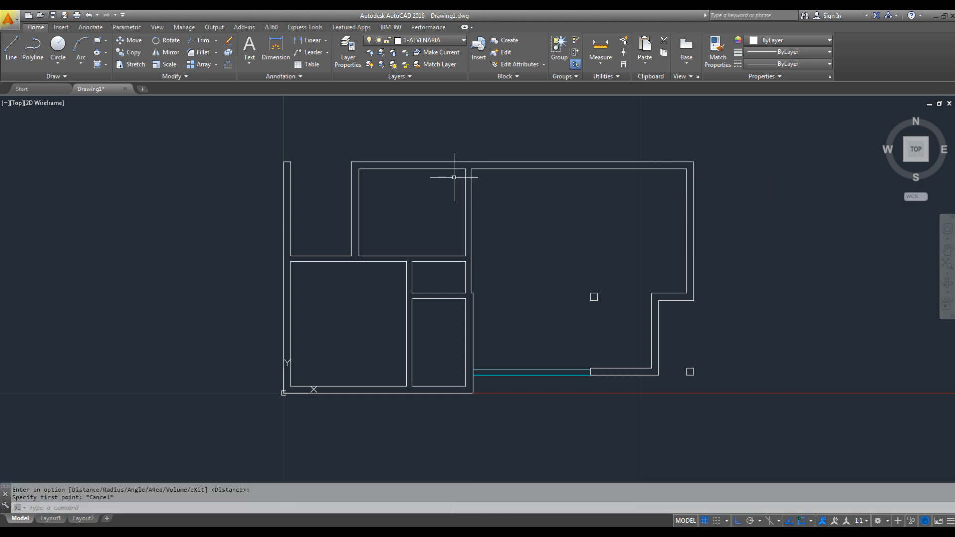
- Measure the inner depth and width of the large lower-left room next to the bathroom
type("DI")
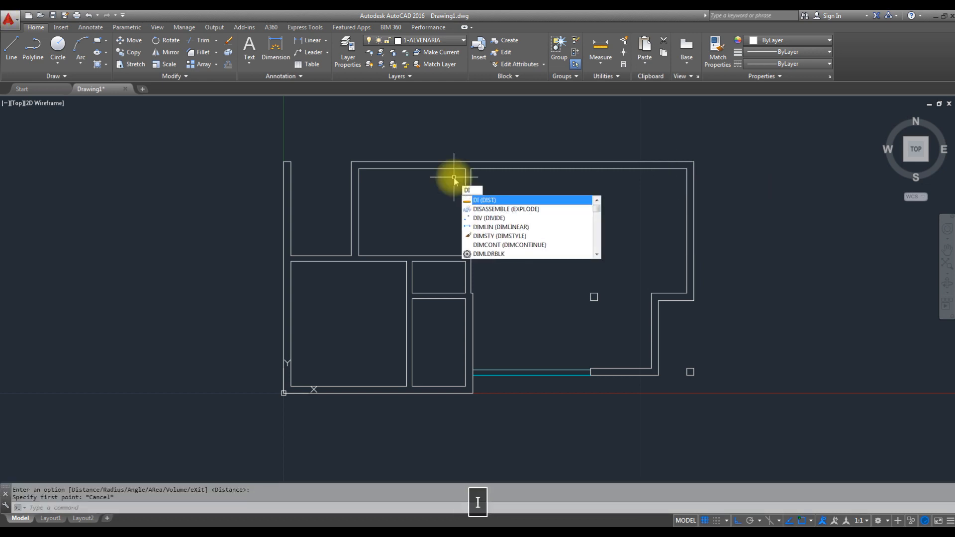
key("space")
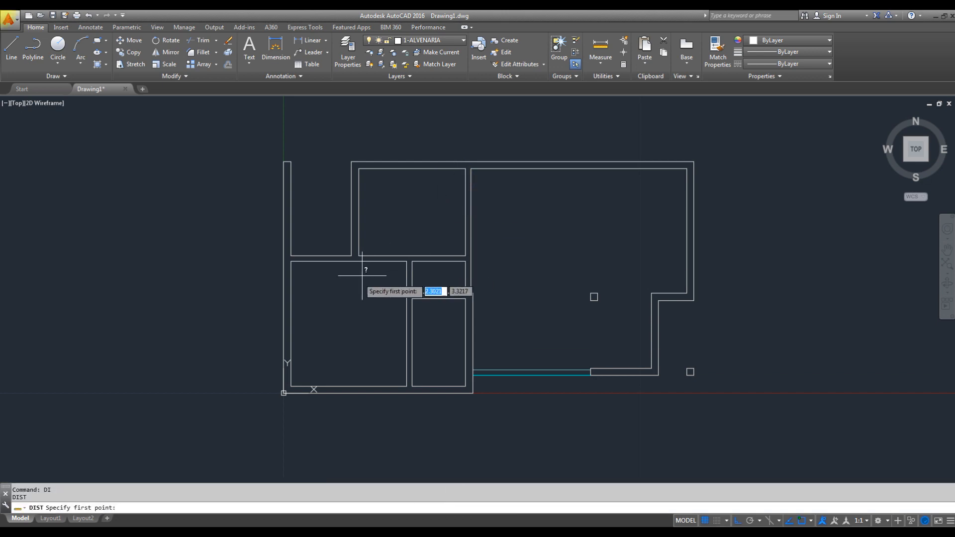
left_click(381, 386)
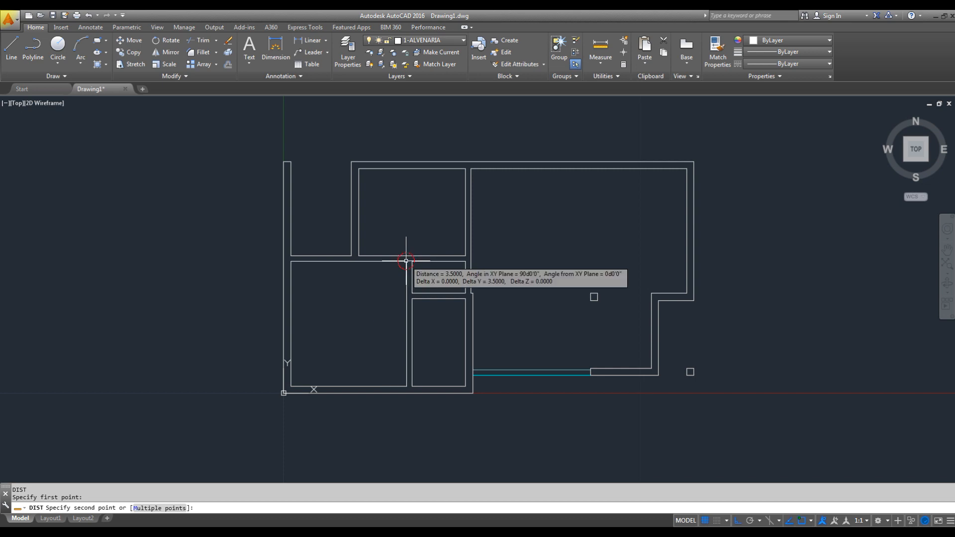
left_click(406, 261)
key("space")
left_click(406, 386)
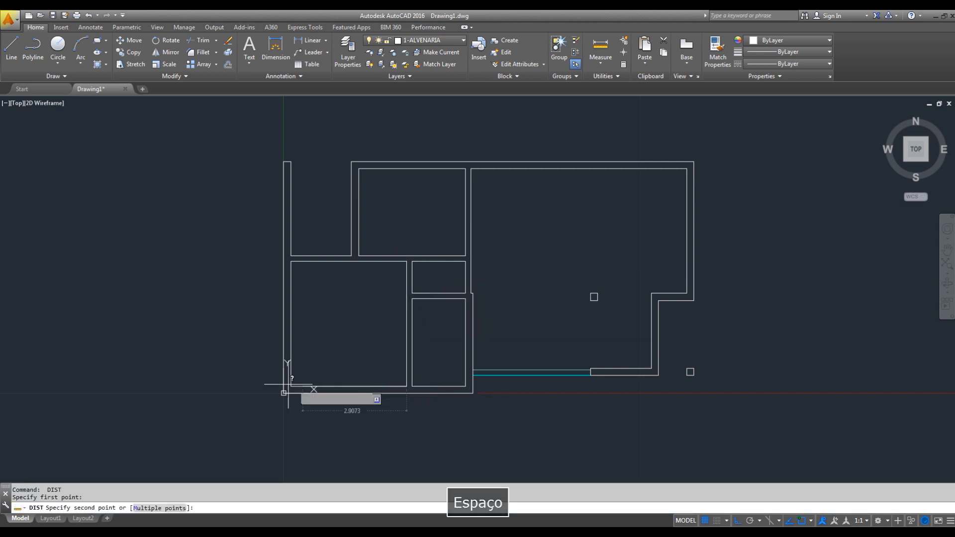
left_click(290, 386)
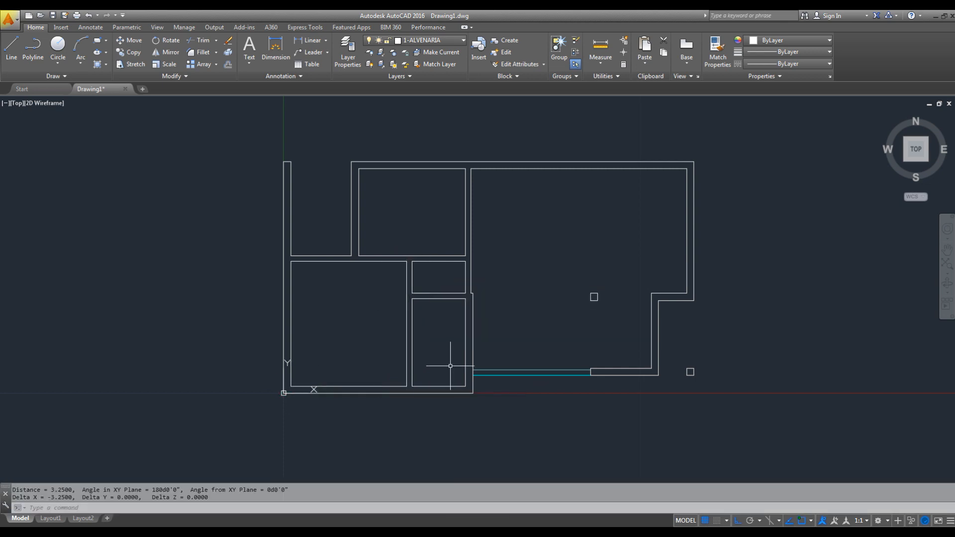
- Measure the bathroom's inner width along its lower wall
key("space")
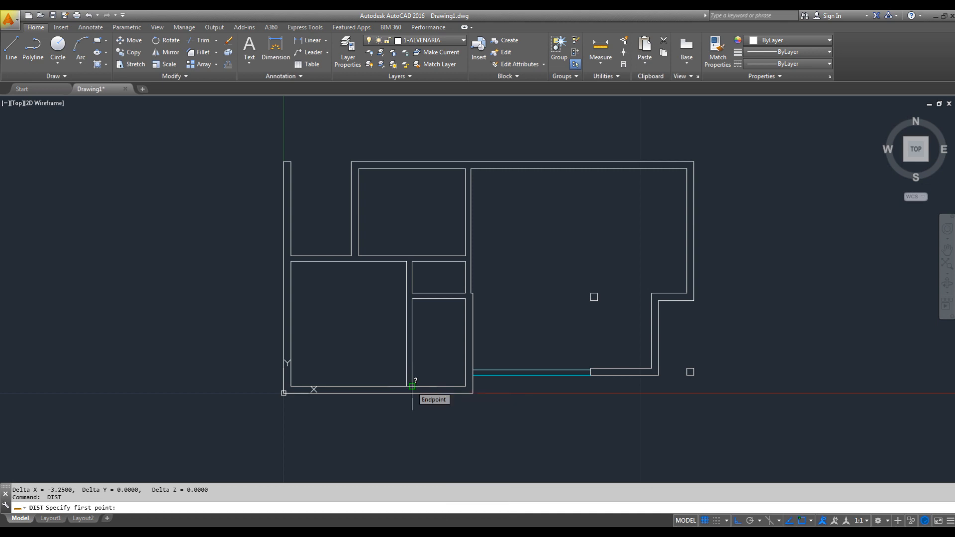
key("Escape")
type("di")
key("space")
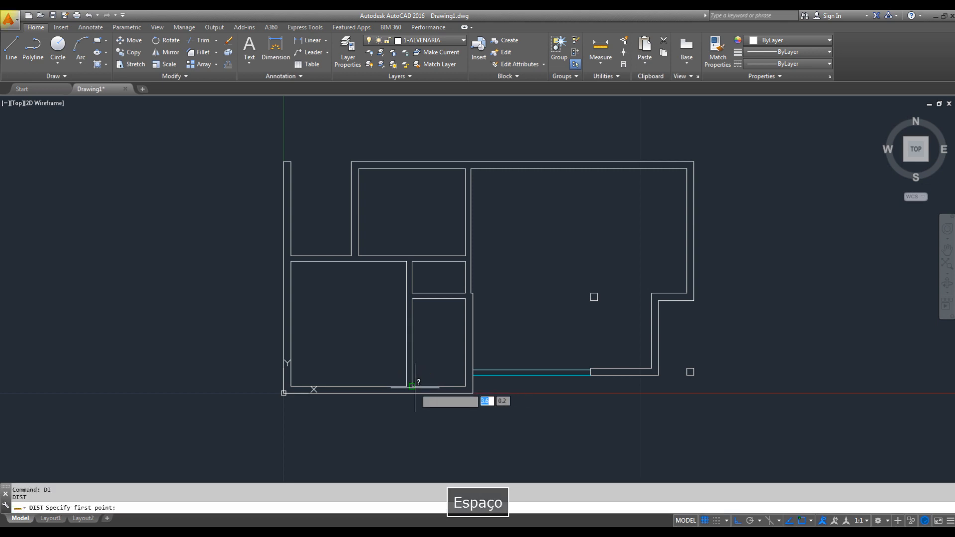
left_click(413, 386)
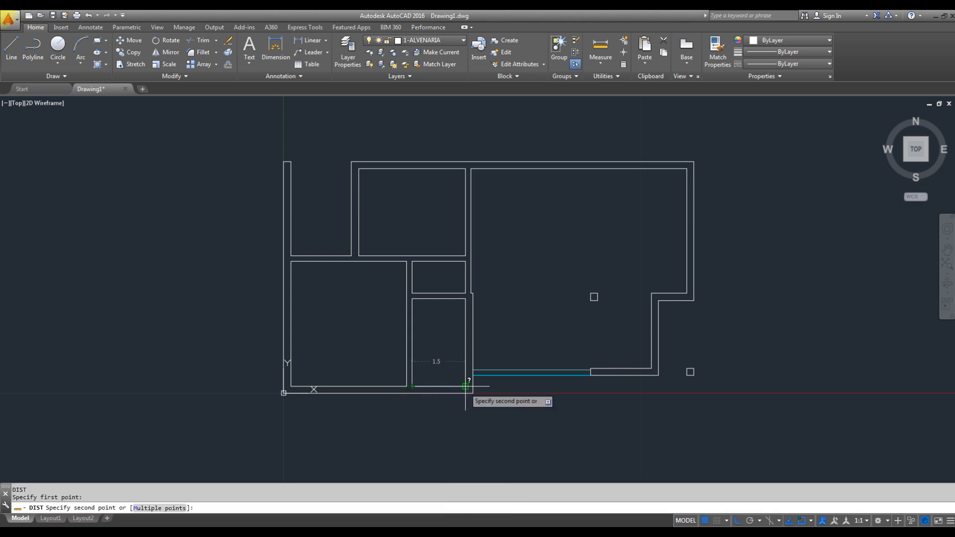
left_click(465, 386)
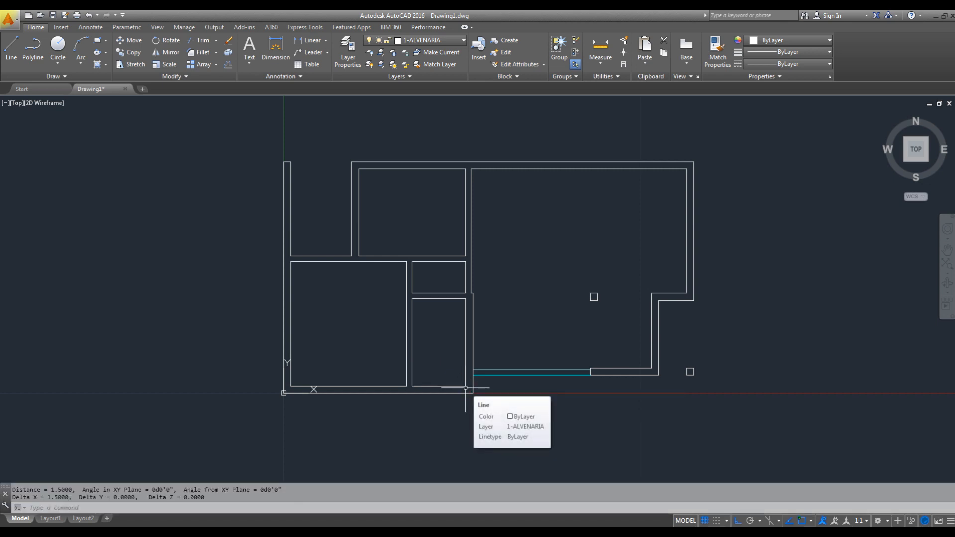
- Measure the inner depth of the small hall above the bathroom along its left wall
key("space")
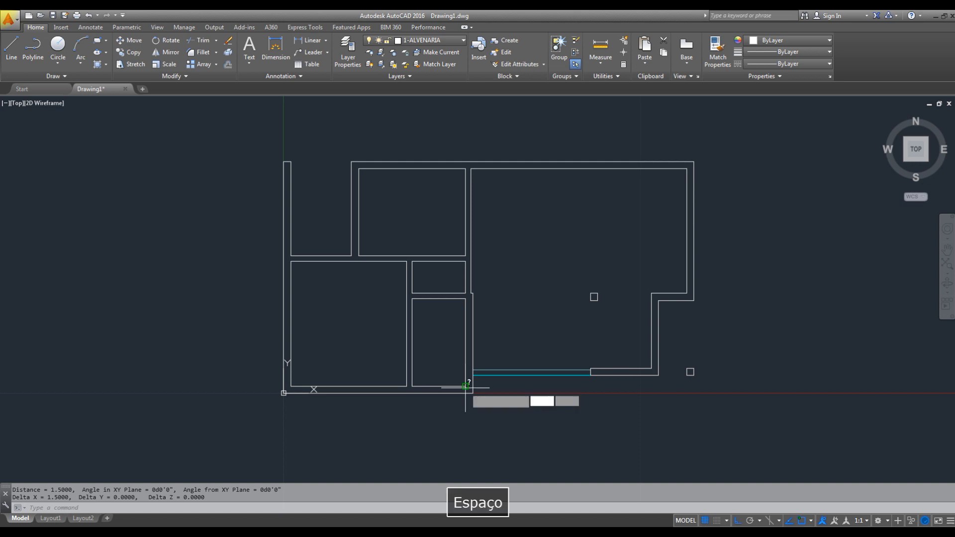
scroll(413, 283, "up", 4)
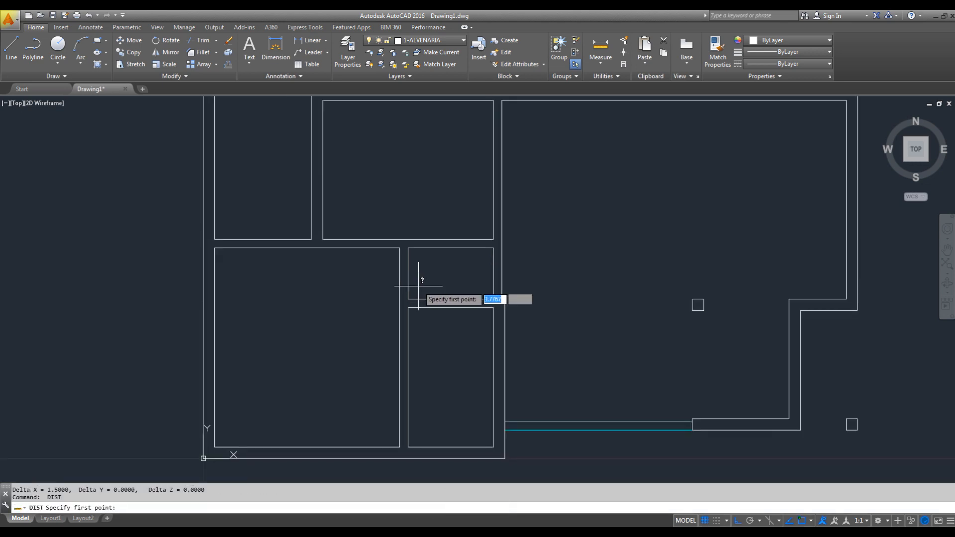
left_click(388, 214)
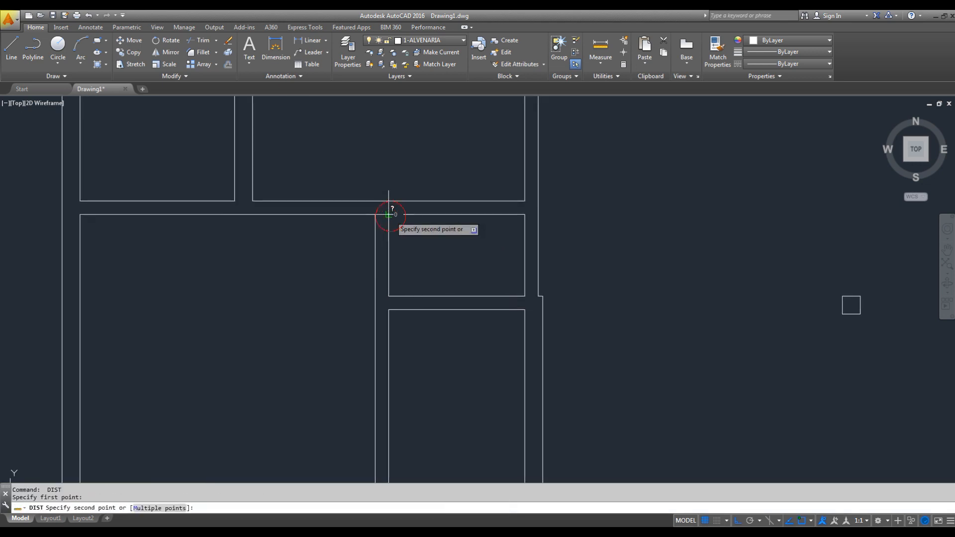
left_click(386, 297)
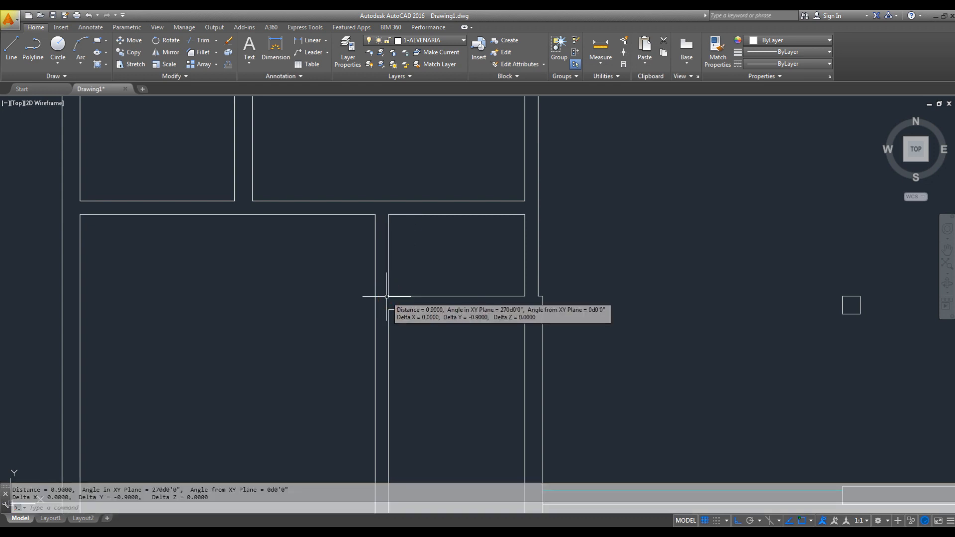
- Measure the opening width of the recess beside the kitchen, between the outer side wall and the kitchen's outer wall corner
scroll(366, 266, "down", 2)
middle_click_drag(306, 234, 404, 309)
key("space")
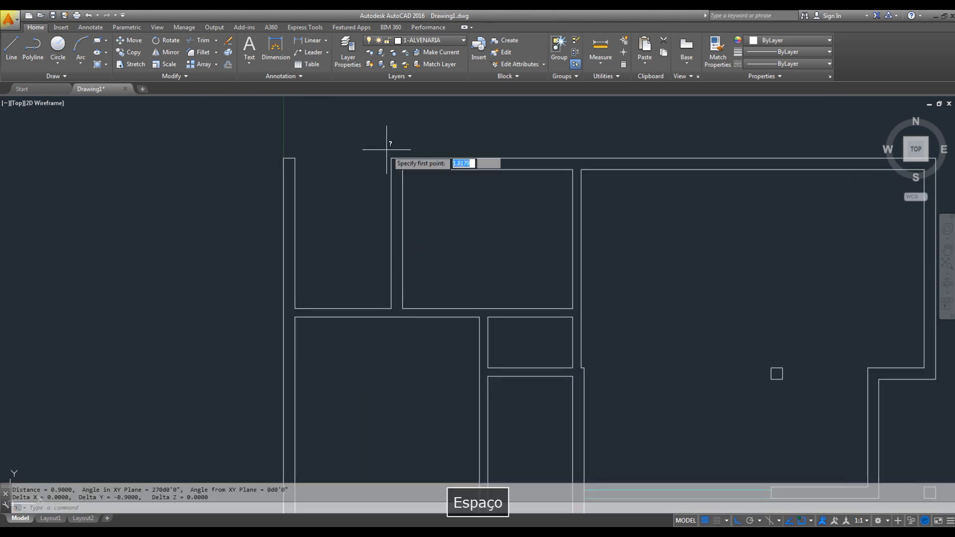
left_click(391, 158)
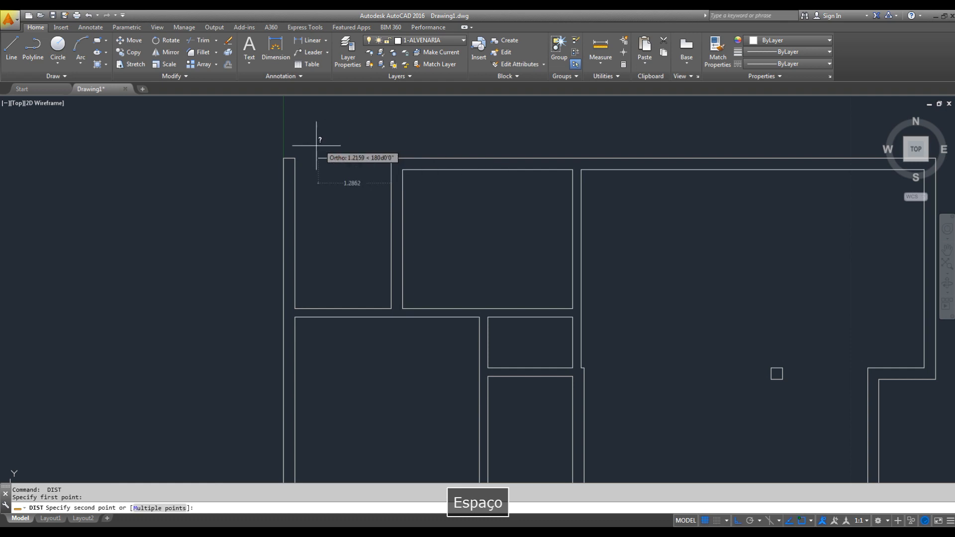
left_click(295, 158)
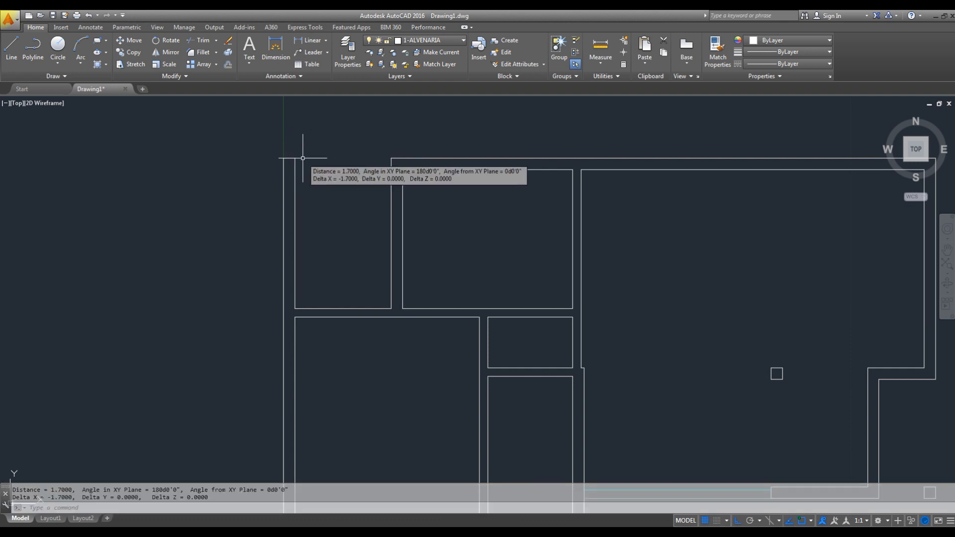
scroll(545, 294, "down", 4)
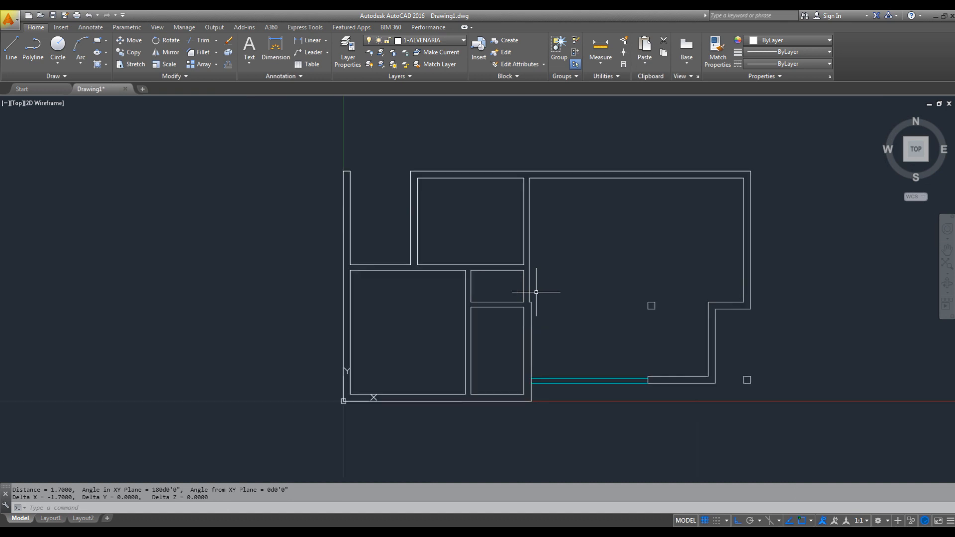
scroll(553, 285, "up", 2)
middle_click_drag(555, 287, 569, 282)
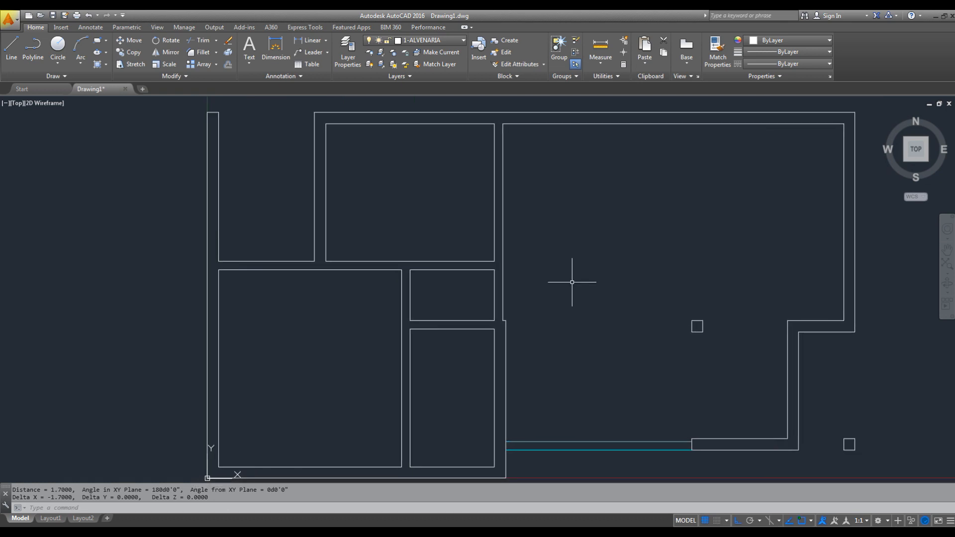
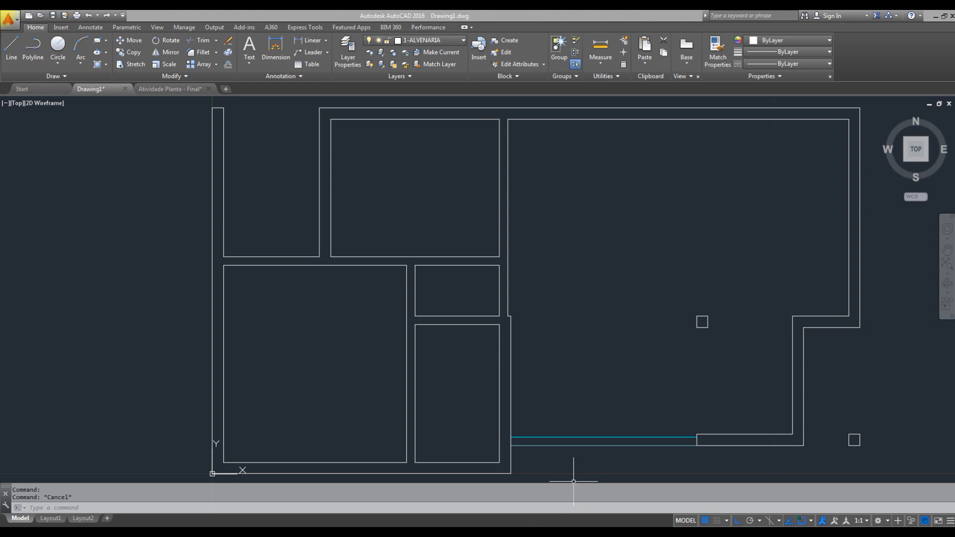
- Switch to the PDF reference and check the size of the kitchen window in the upper outer wall
left_click(101, 535)
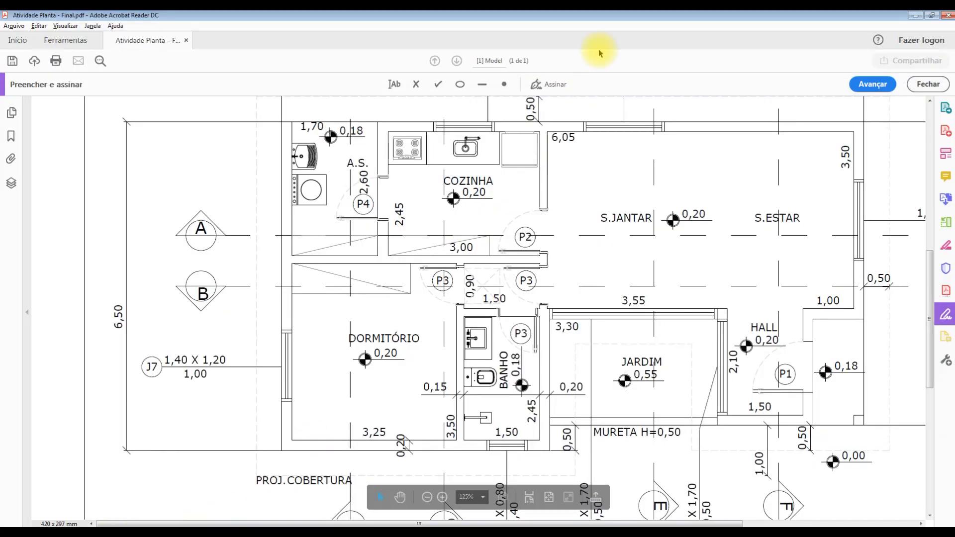
key("space")
left_click_drag(507, 175, 508, 281)
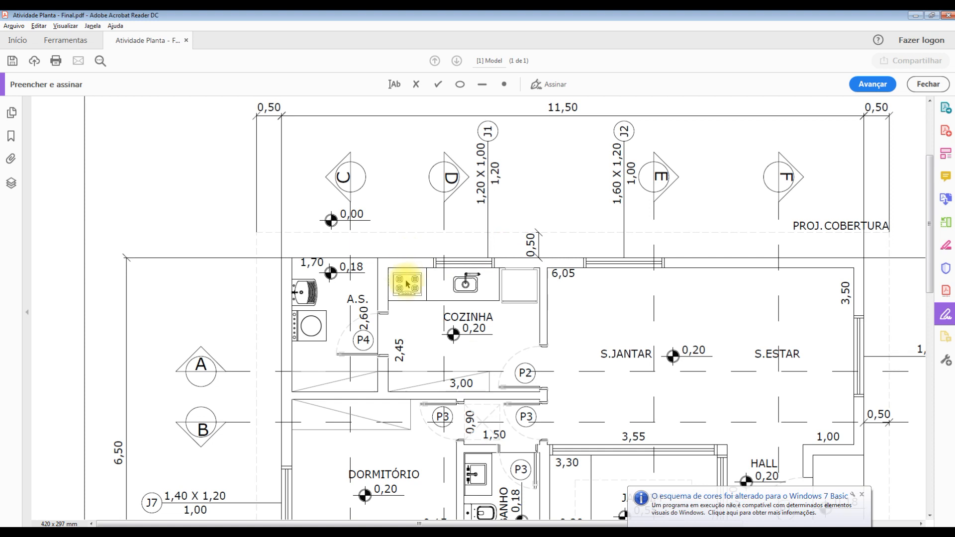
left_click(913, 15)
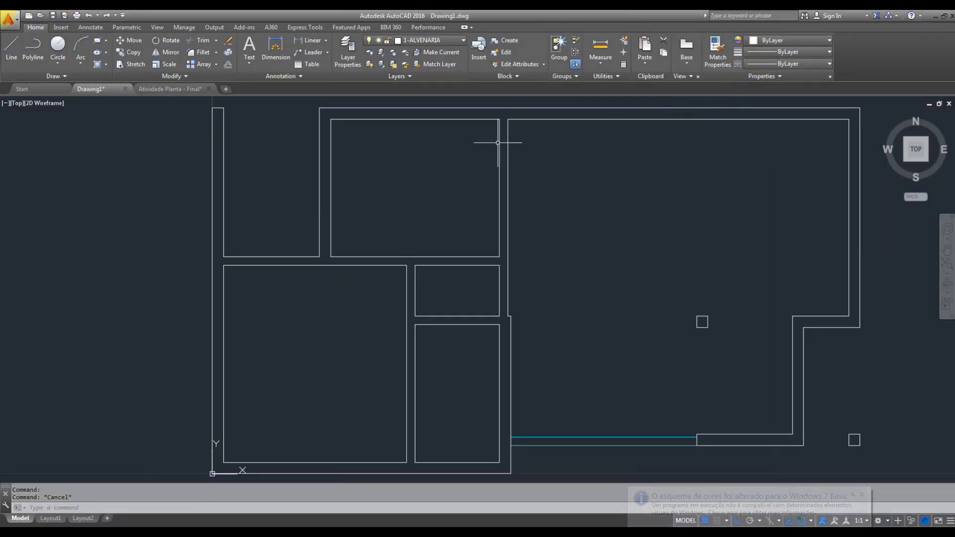
- Draw a line across the kitchen's upper outer wall, from the midpoint of its inner face perpendicular to its outer face
middle_click_drag(497, 142, 576, 203)
scroll(502, 187, "up", 2)
middle_click_drag(514, 187, 518, 225)
scroll(517, 238, "up", 2)
type("L")
key("space")
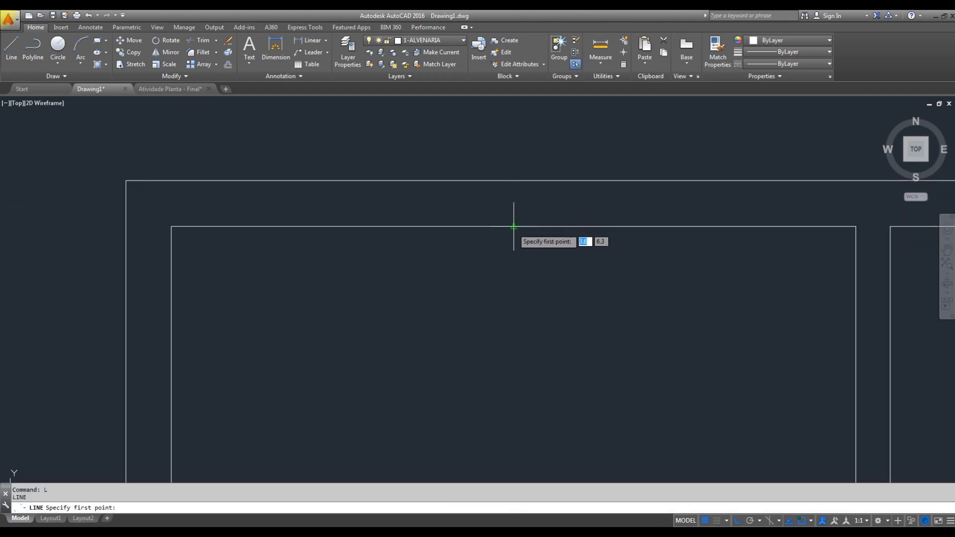
left_click(513, 227)
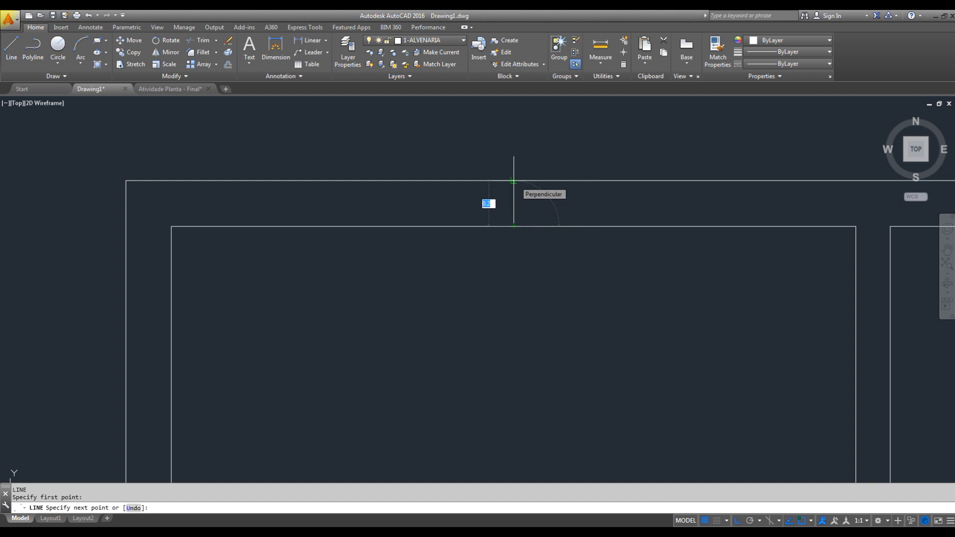
left_click(513, 181)
key("Escape")
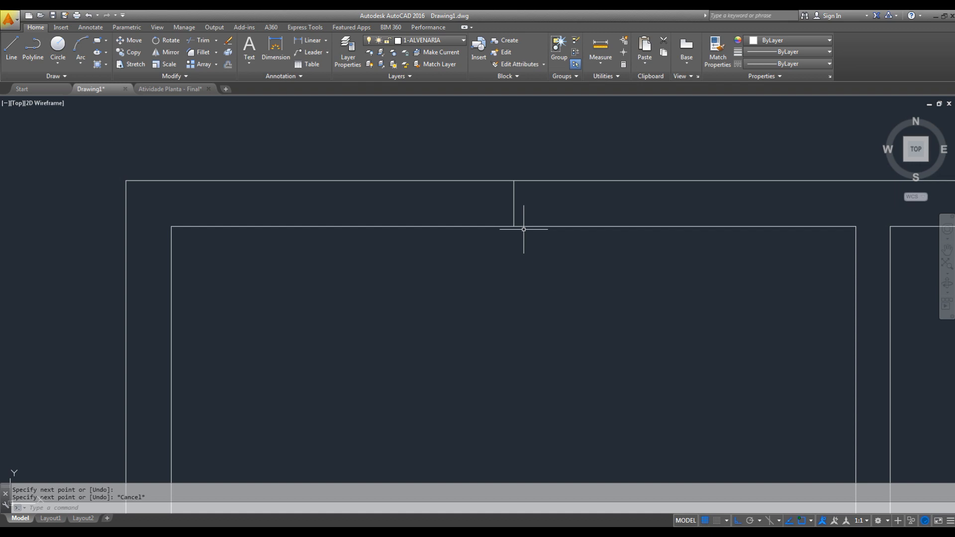
- Offset the kitchen wall's centre line 0.60 to both sides to mark the window's jambs
type("o")
key("space")
type("0.60")
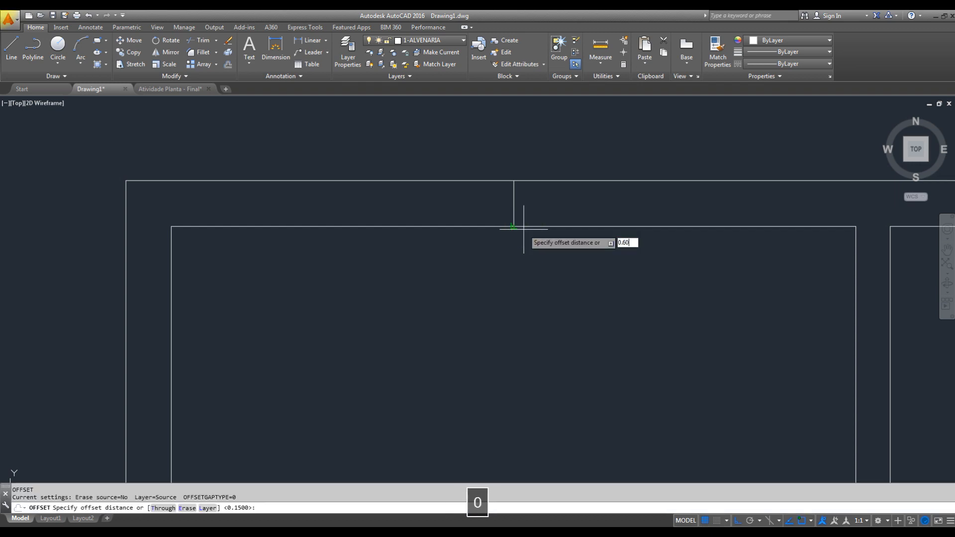
key("Return")
left_click(514, 201)
left_click(423, 204)
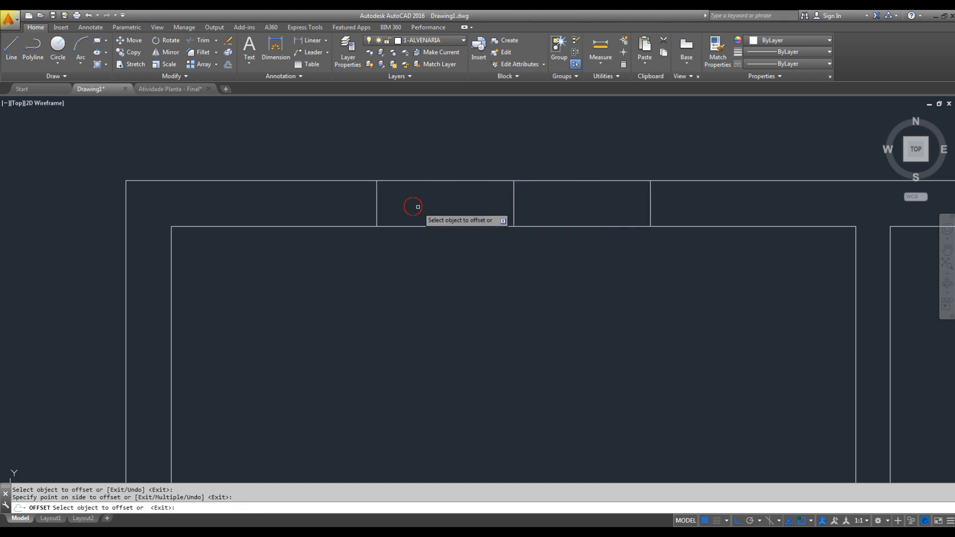
key("Escape")
- Delete the centre line between the kitchen window's two jamb lines
left_click(503, 145)
left_click(552, 260)
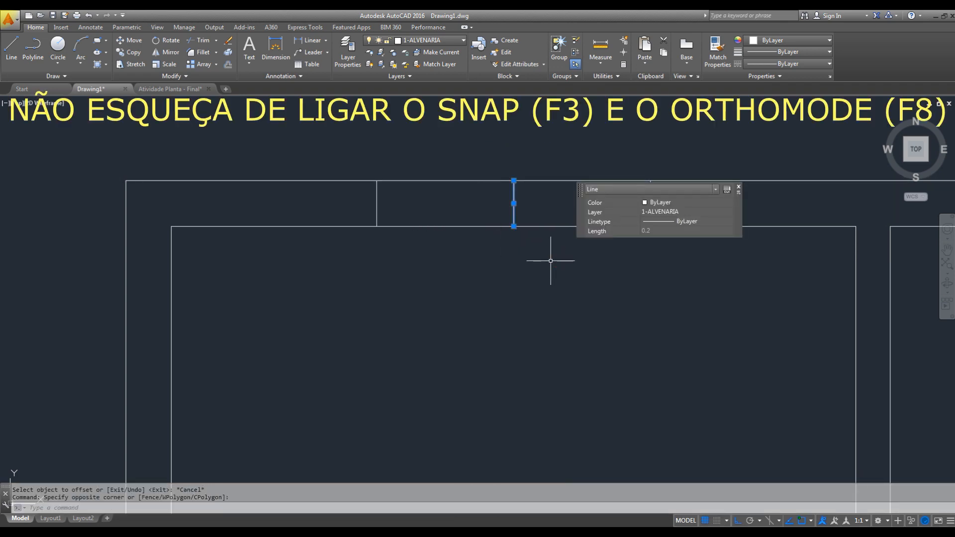
key("Delete")
key("Escape")
- Trim both wall lines between the jambs to open the kitchen window gap
type("tr")
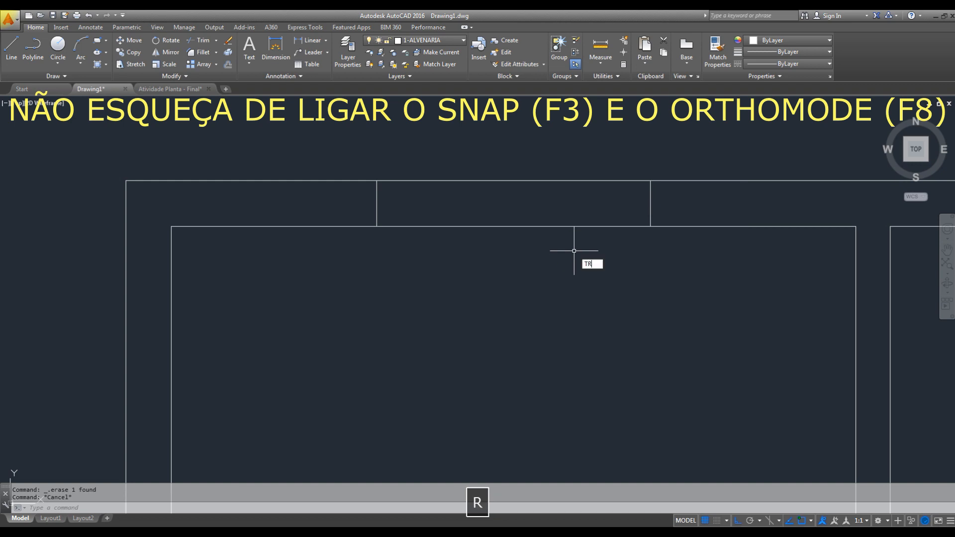
key("space")
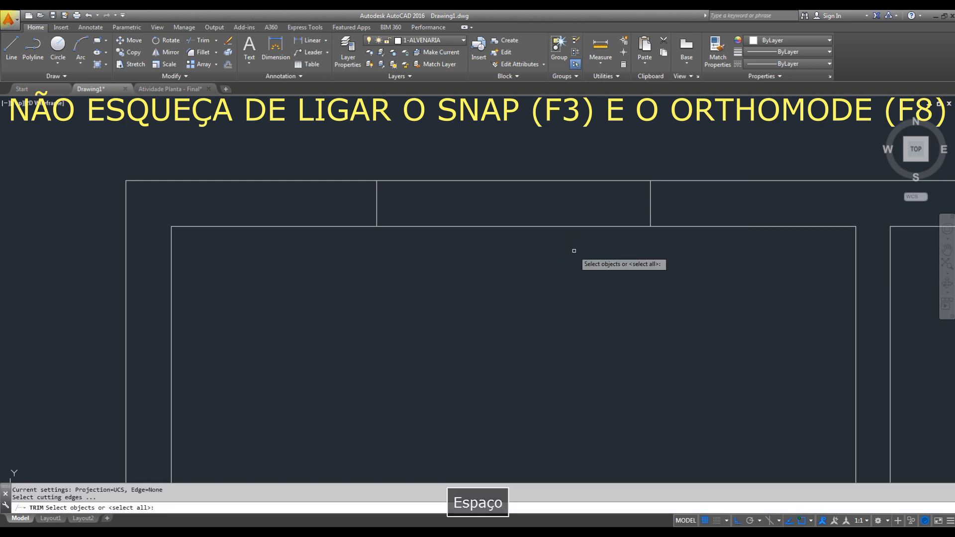
key("space")
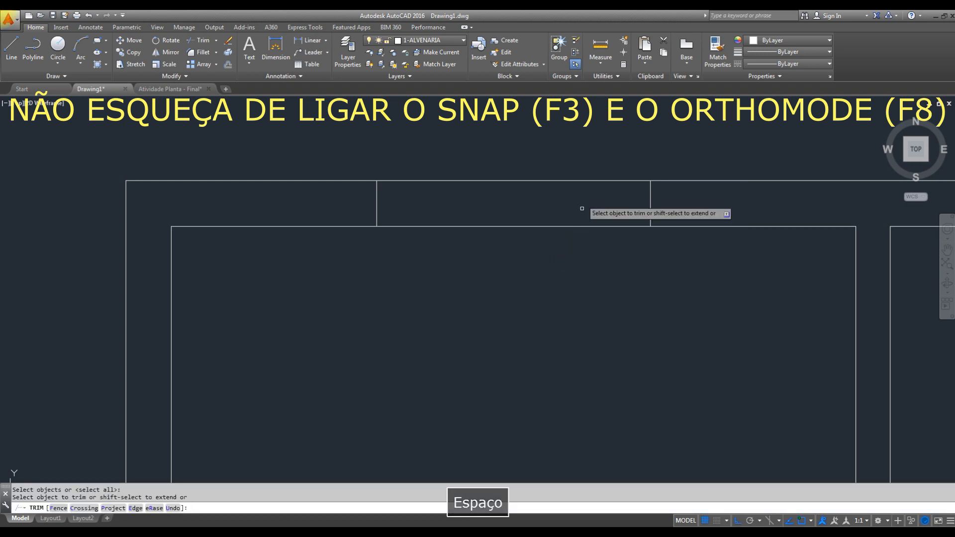
left_click(589, 156)
left_click(550, 257)
scroll(552, 199, "down", 2)
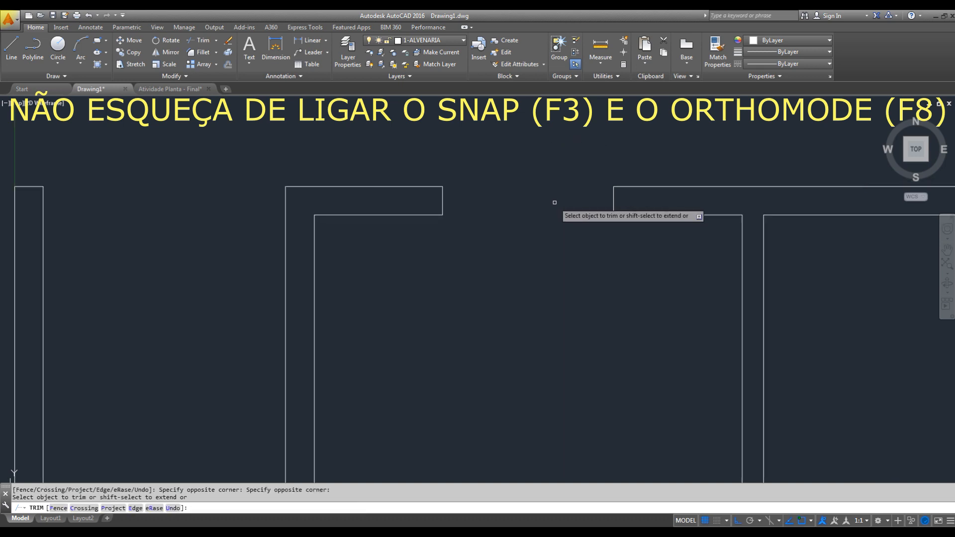
key("Escape")
- Switch to the PDF reference and check the size of the bathroom window in the lower outer wall
middle_click_drag(586, 265, 590, 210)
scroll(590, 209, "down", 2)
middle_click_drag(605, 270, 601, 188)
mouse_move(630, 291)
middle_mouse_down()
mouse_move(628, 181)
mouse_move(592, 193)
middle_mouse_up()
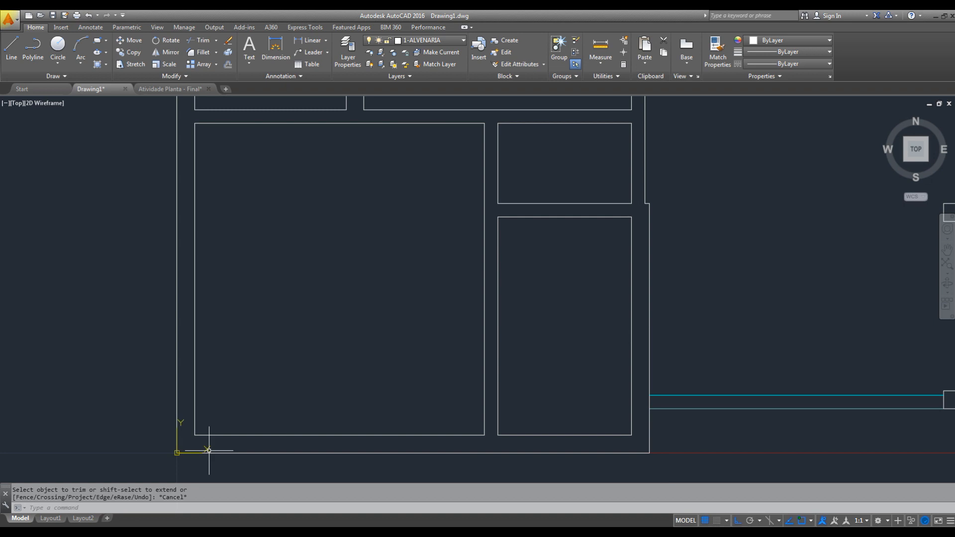
left_click(115, 528)
scroll(495, 302, "down", 1)
scroll(494, 302, "down", 5)
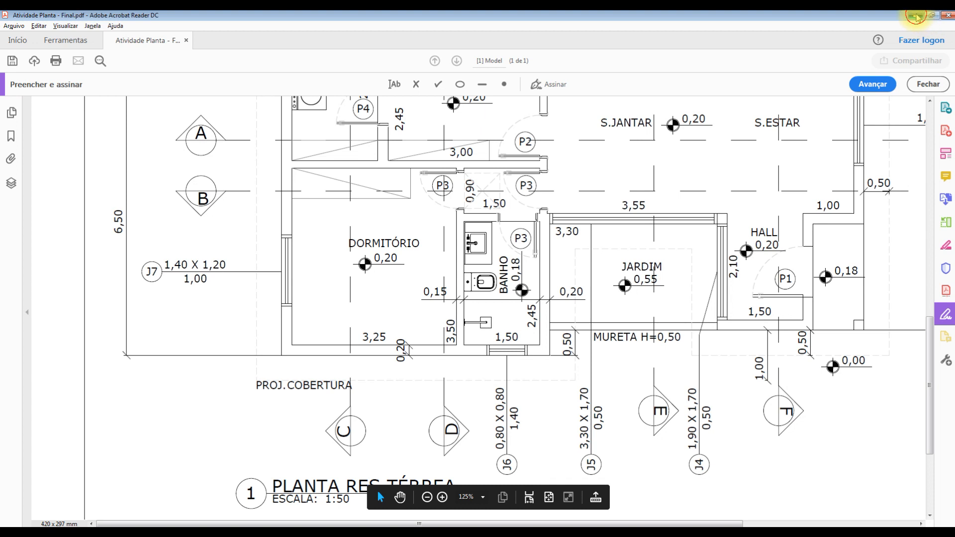
left_click(915, 16)
- Draw a line across the lower outer wall at the middle of the bathroom, from the outer to the inner face
type("l")
key("space")
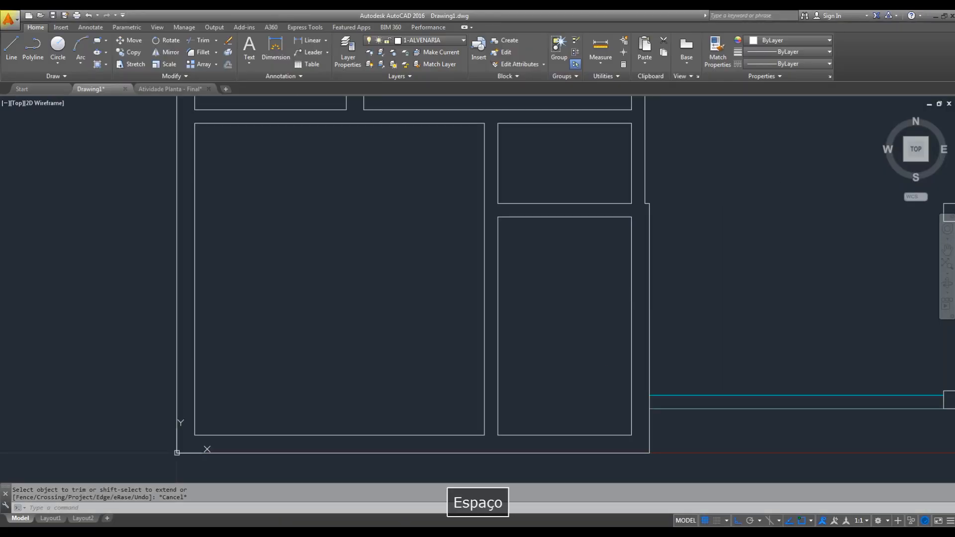
left_click(565, 452)
left_click(564, 436)
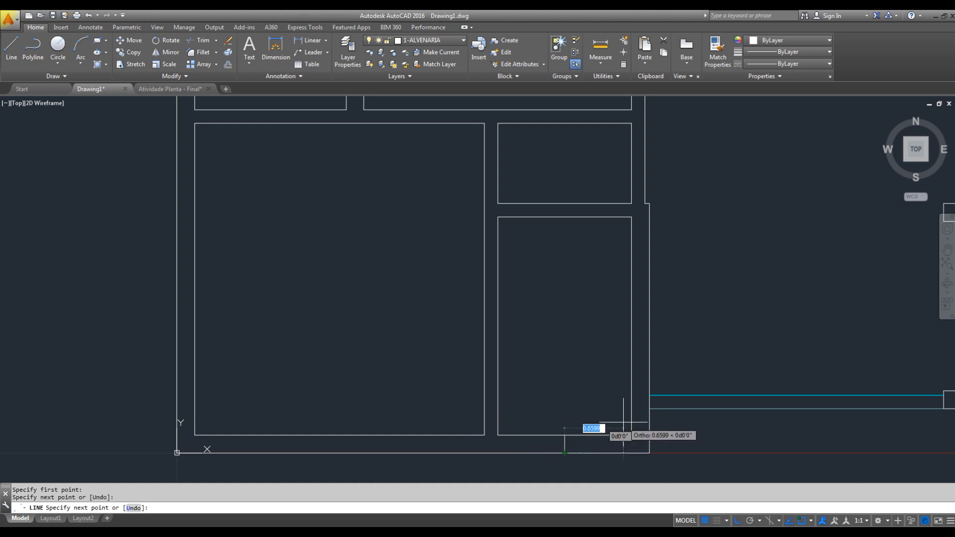
key("Escape")
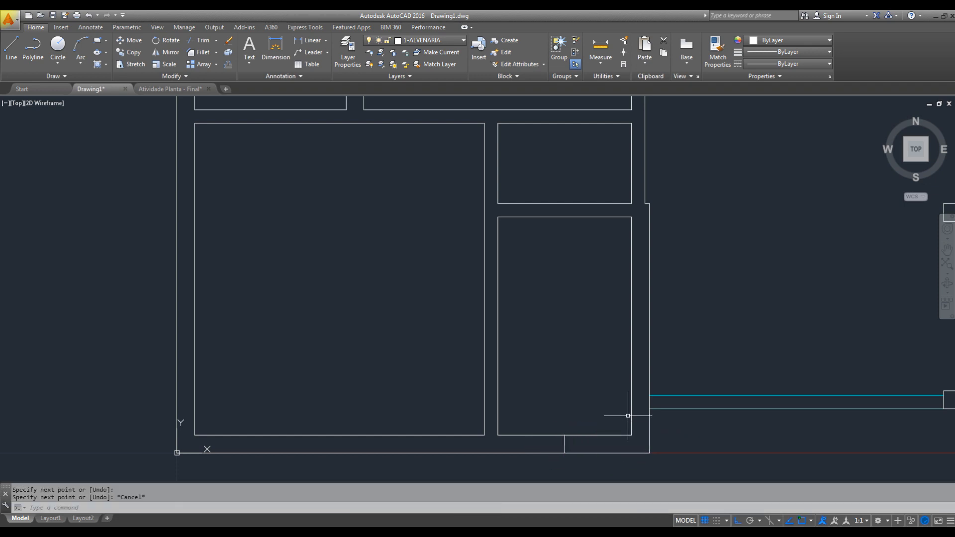
- Offset the bathroom wall's centre line 0.4 to both sides to mark the window's jambs
type("o")
key("space")
type("0.4")
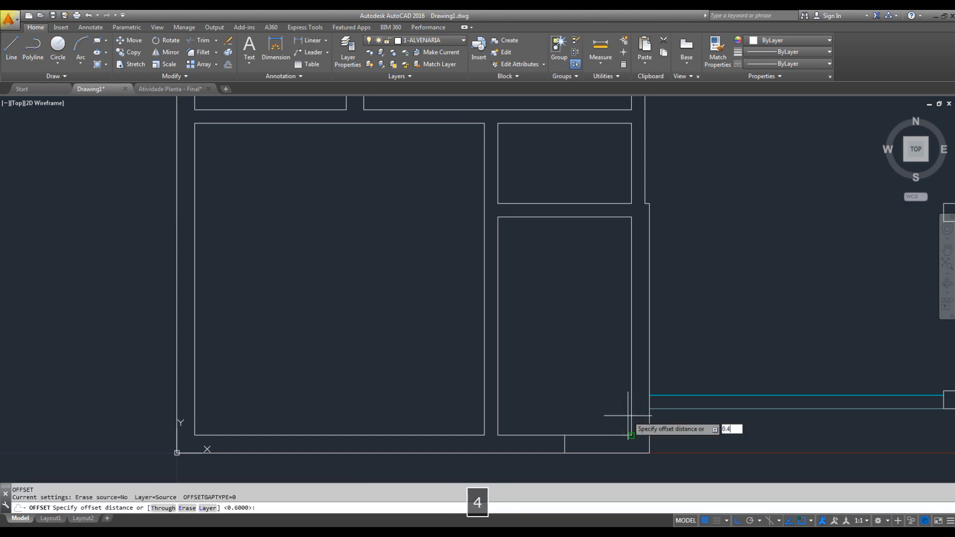
key("Return")
left_click(564, 446)
left_click(575, 444)
left_click(564, 444)
left_click(514, 446)
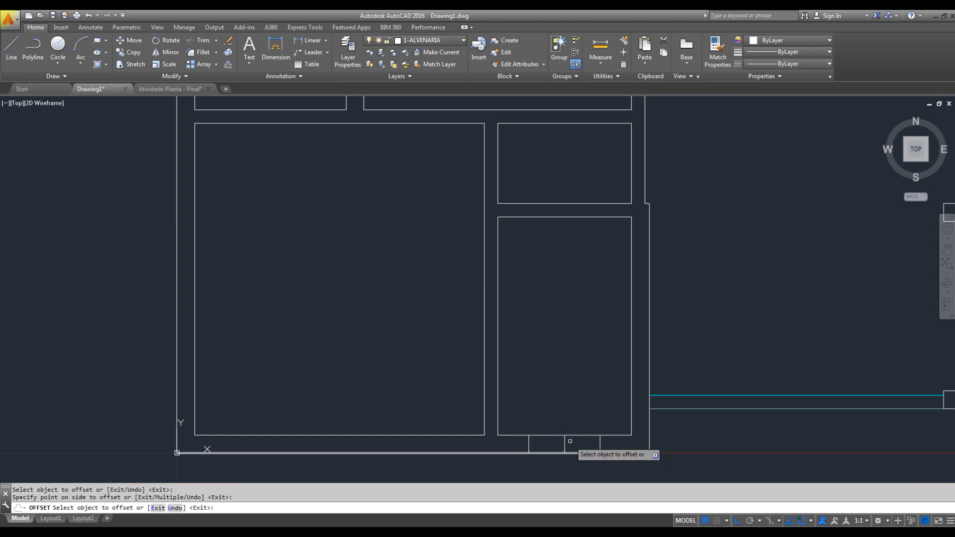
key("Escape")
- Erase the centre line between the bathroom window's two jamb lines
left_click(546, 412)
left_click(582, 471)
scroll(582, 455, "up", 4)
middle_click_drag(581, 458, 607, 385)
type("e")
key("space")
key("Escape")
- Trim both wall lines between the jambs to open the bathroom window gap
type("tr")
key("space")
key("space")
left_click(587, 273)
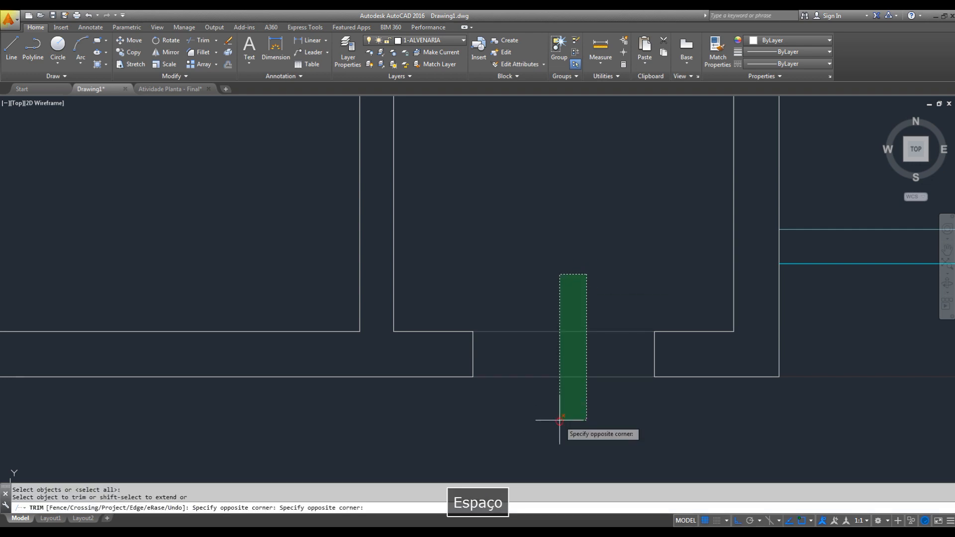
left_click(558, 419)
scroll(632, 353, "down", 5)
scroll(632, 353, "down", 2)
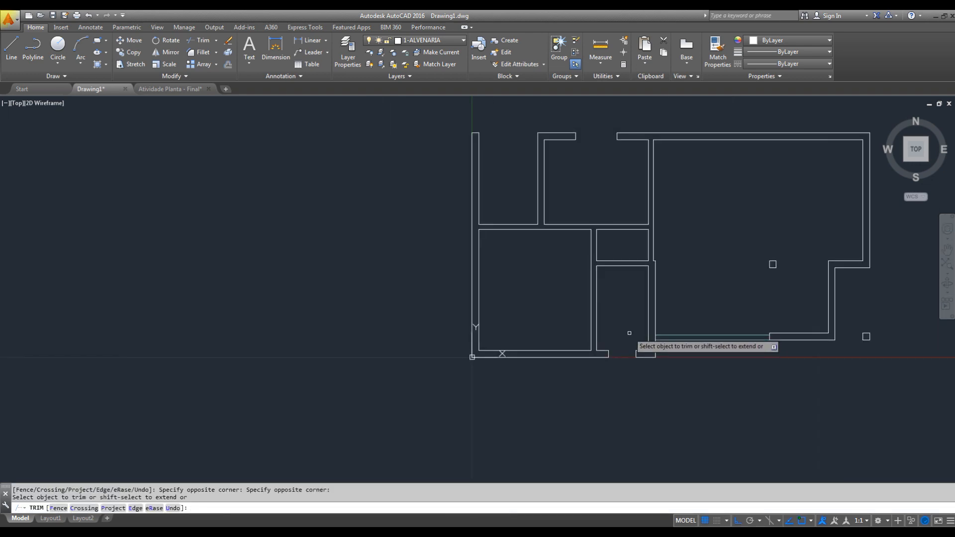
key("Escape")
- Draw a line across the living room's right outer wall, from the midpoint of its inner face to its outer face
middle_click_drag(647, 307, 540, 357)
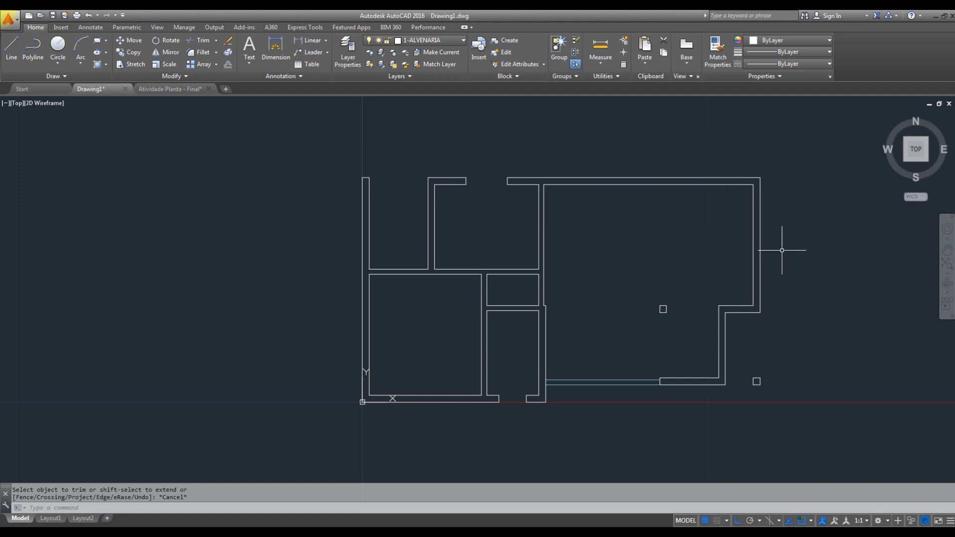
scroll(766, 251, "up", 2)
scroll(766, 249, "up", 2)
middle_click_drag(748, 296, 746, 307)
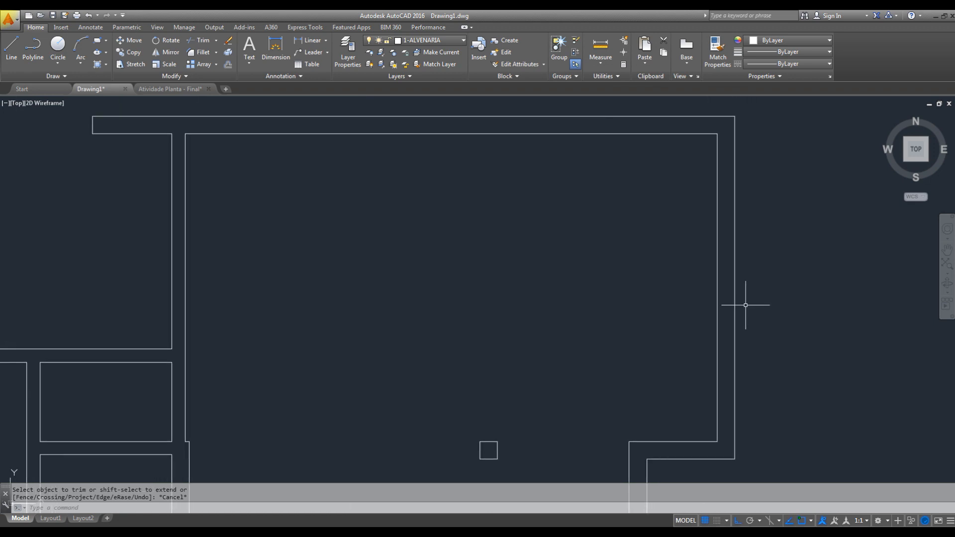
key("space")
left_click(716, 288)
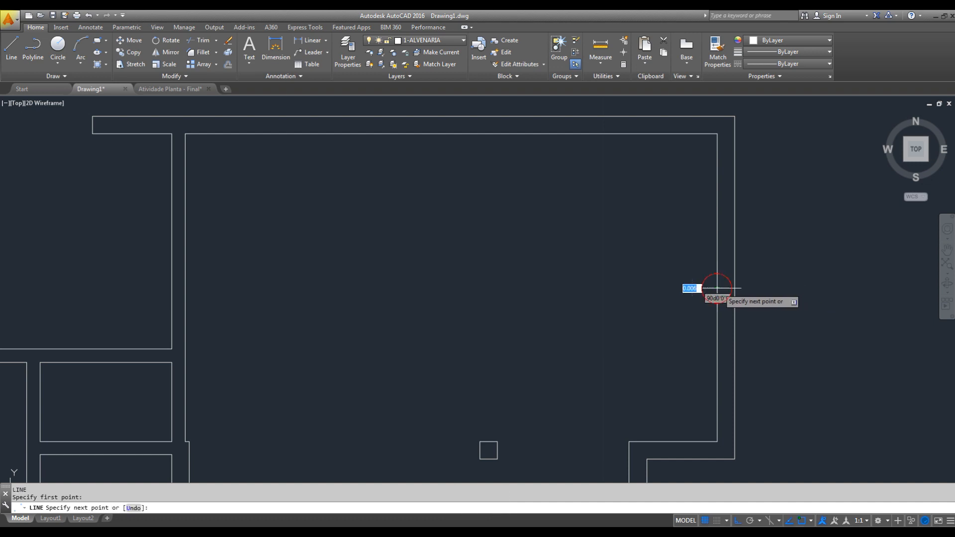
left_click(734, 288)
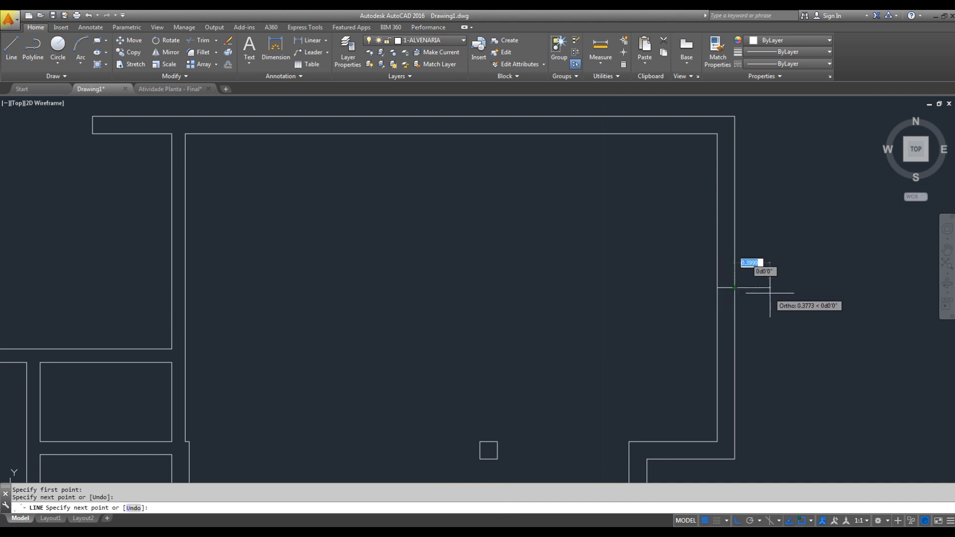
key("Escape")
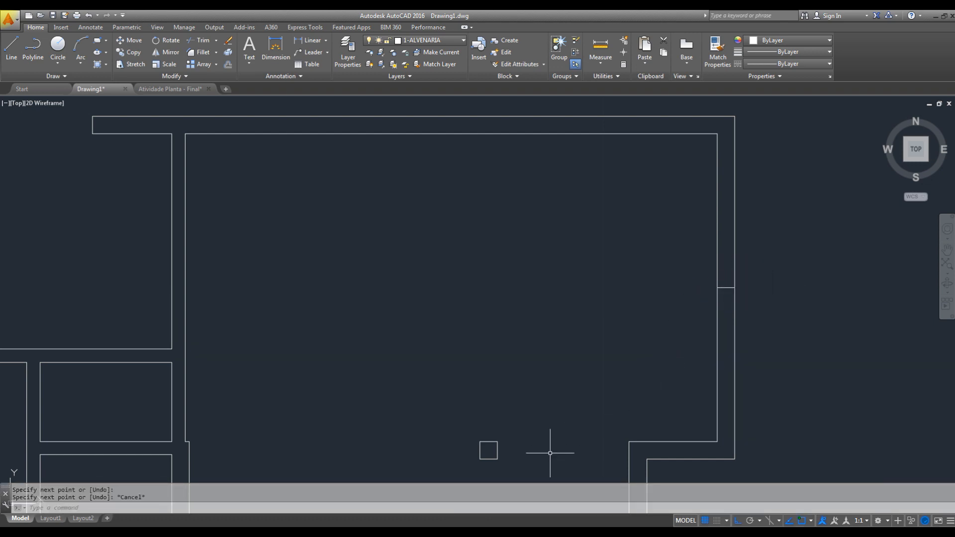
- Switch to the PDF reference and check the size of window J3 in the living room's right wall
left_click(118, 522)
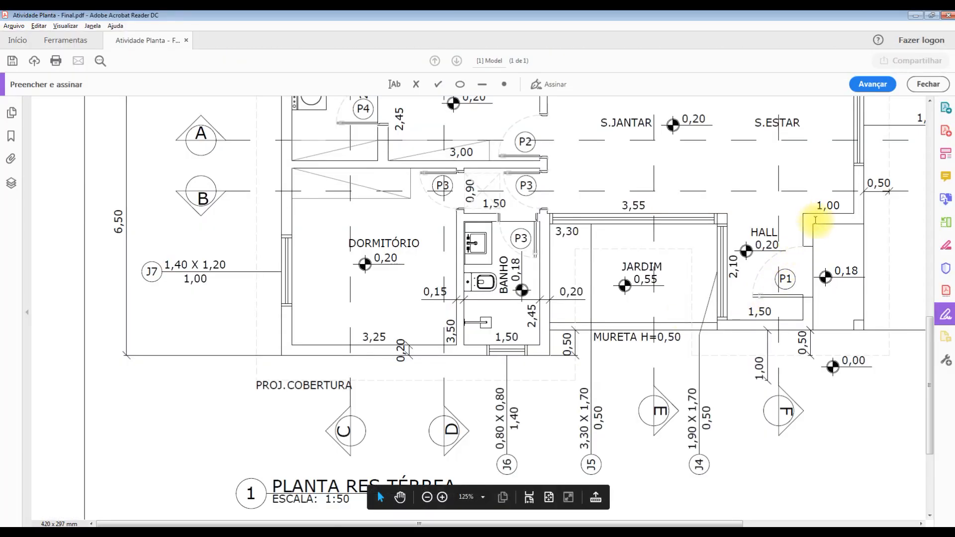
key("space")
left_click_drag(839, 196, 627, 320)
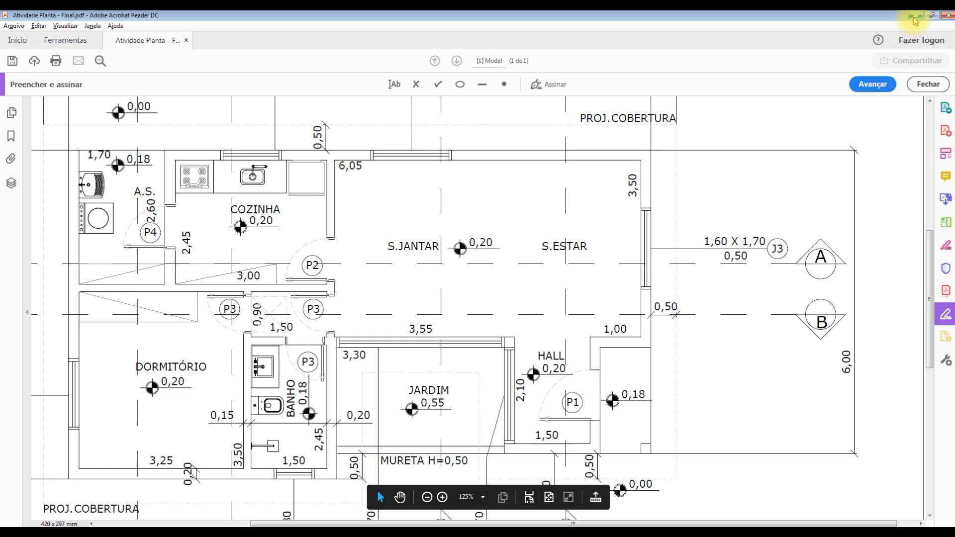
left_click(914, 17)
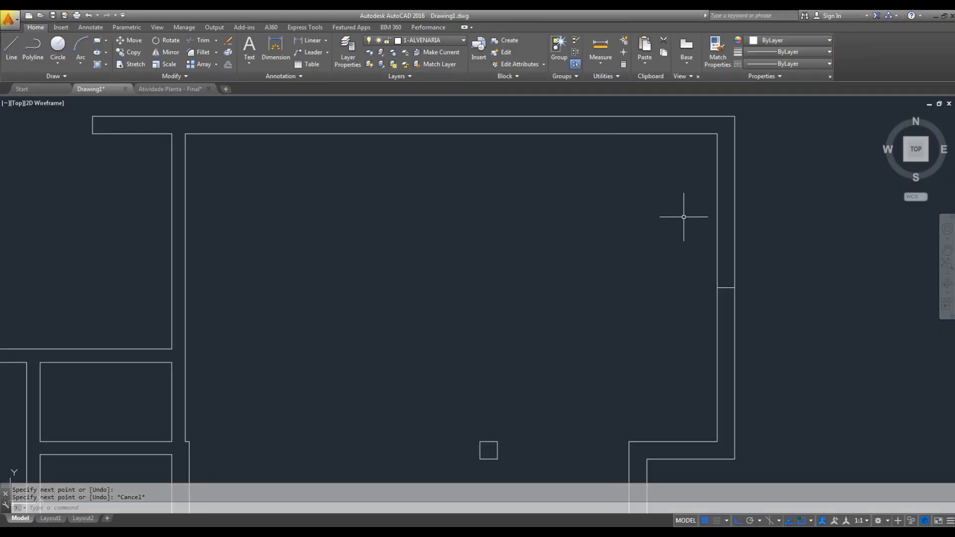
- Offset the centre line in the living room's right wall 0.8 to both sides to mark the window's jambs
key("Escape")
key("o")
key("space")
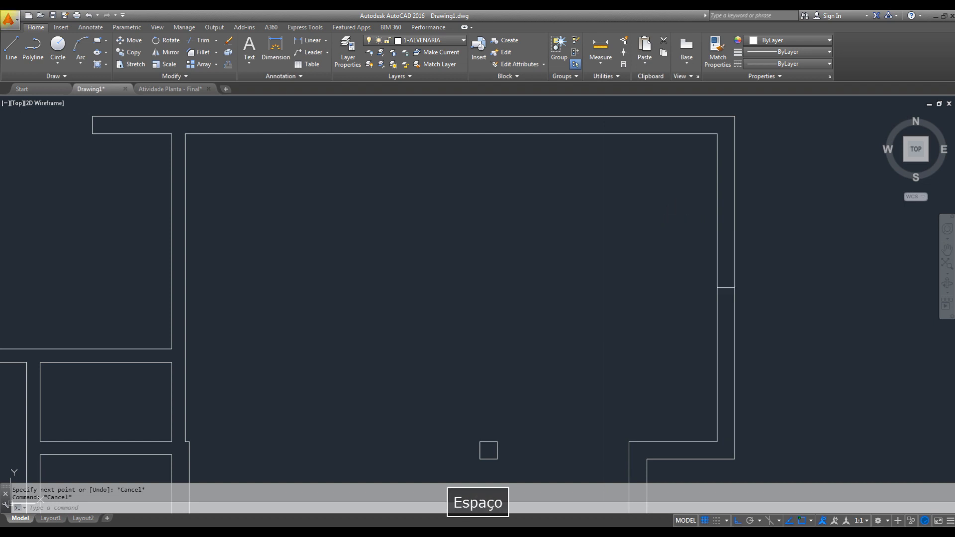
key("Escape")
key("space")
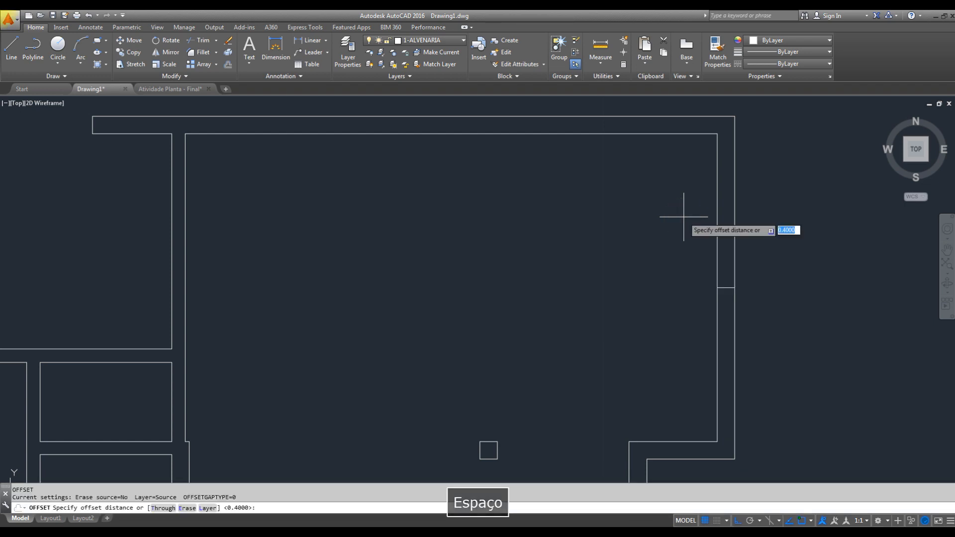
type(".8")
key("Return")
left_click(724, 287)
left_click(725, 256)
left_click(724, 287)
left_click(763, 336)
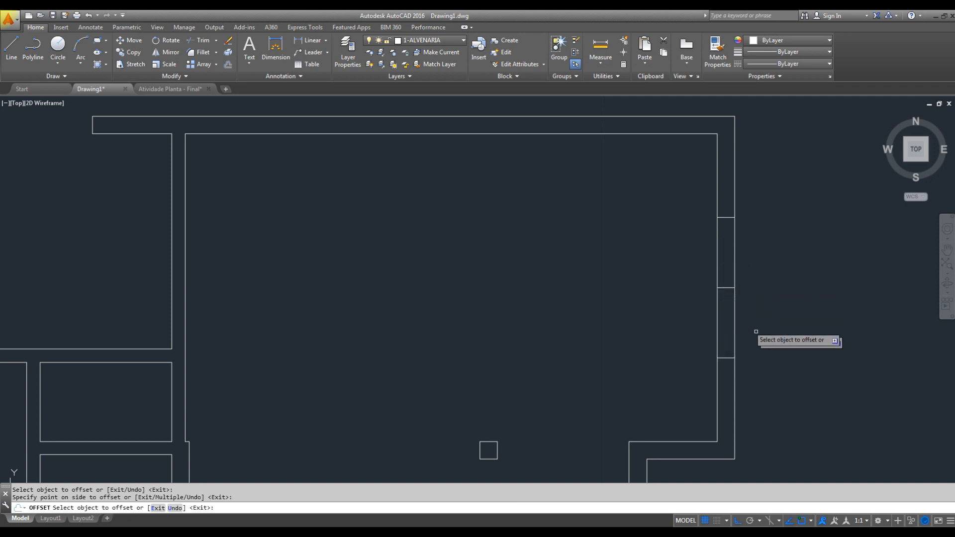
key("Escape")
- Delete the centre line between the two jamb lines in the living room's right wall
left_click(676, 267)
left_click(800, 316)
key("Delete")
key("Escape")
- Trim both lines of the living room's right wall between the jambs to open the window gap
type("TR")
key("space")
key("space")
left_click(790, 260)
left_click(652, 277)
key("Escape")
scroll(609, 295, "down", 3)
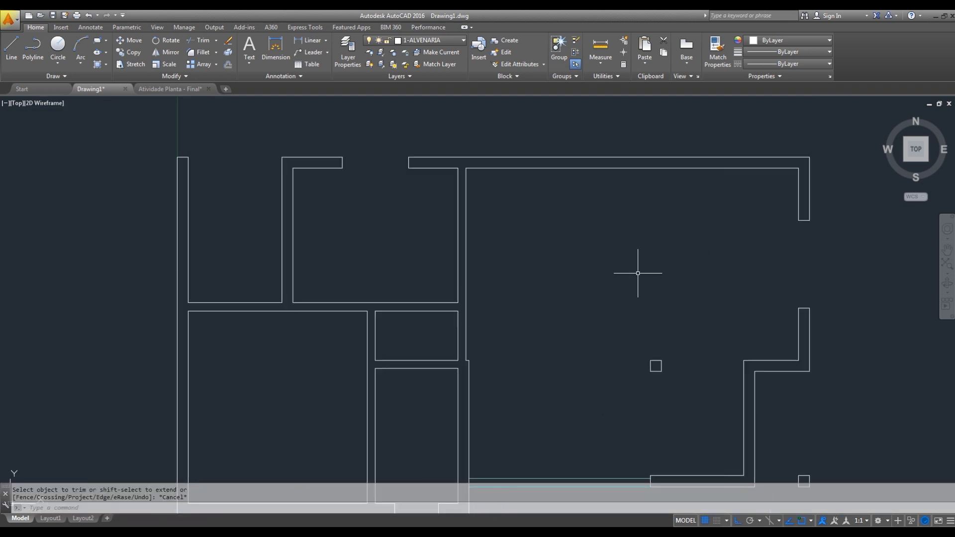
scroll(697, 185, "down", 2)
scroll(685, 166, "up", 2)
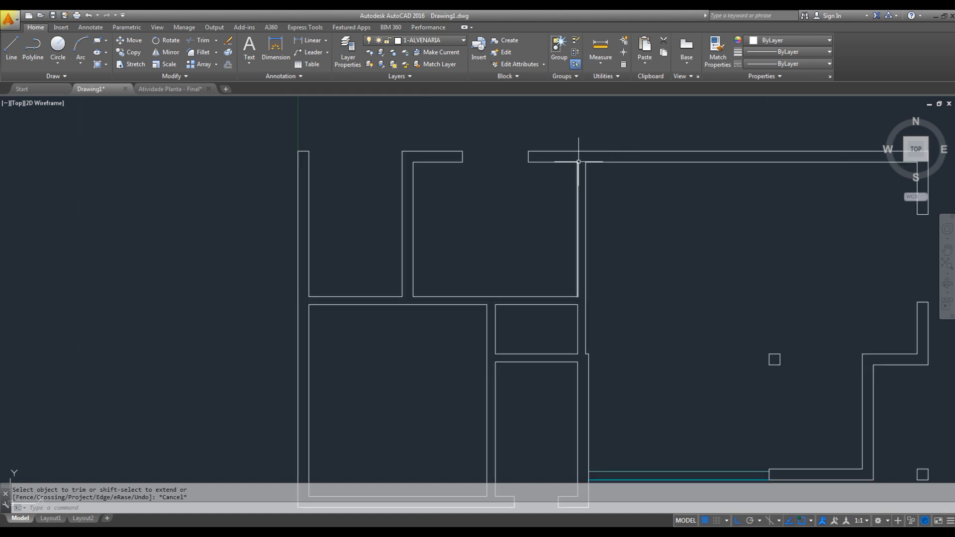
- Draw a short line across the top wall, in line with the dining room's left wall face
middle_click_drag(638, 179, 599, 203)
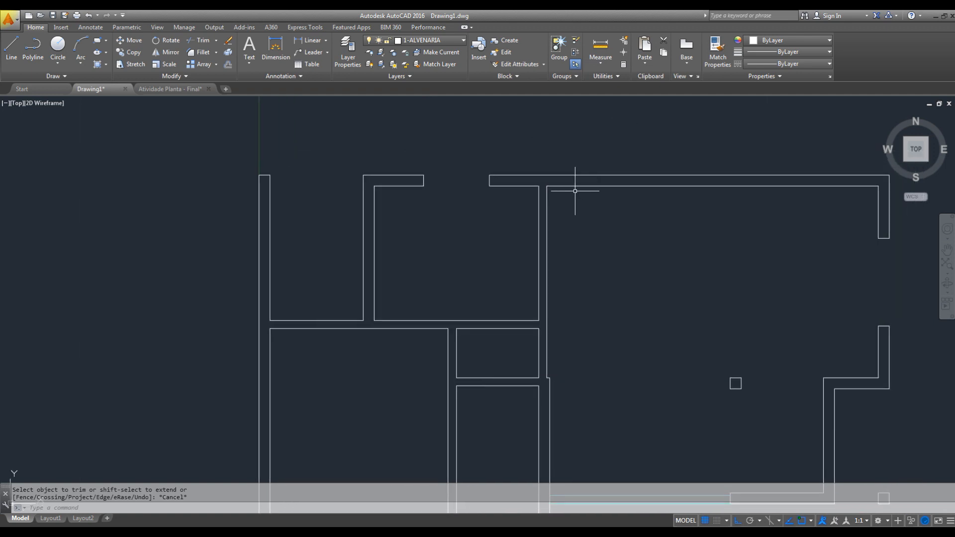
scroll(565, 171, "up", 2)
middle_click_drag(607, 187, 441, 216)
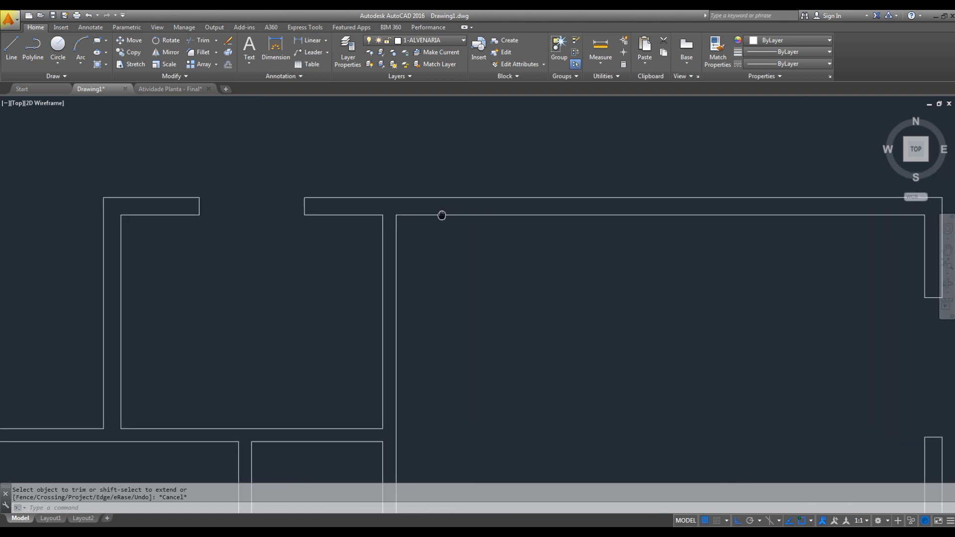
type("l")
key("space")
left_click(395, 198)
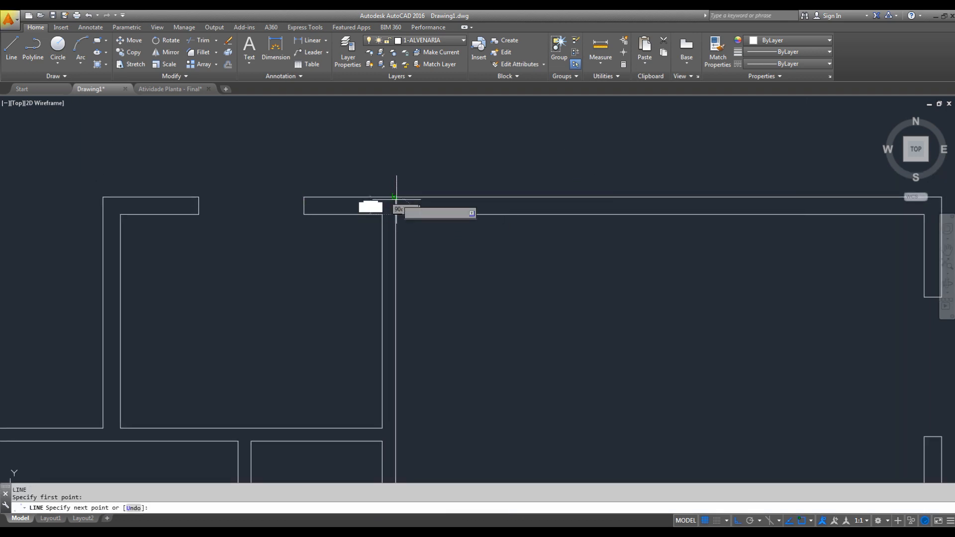
left_click(391, 197)
key("Escape")
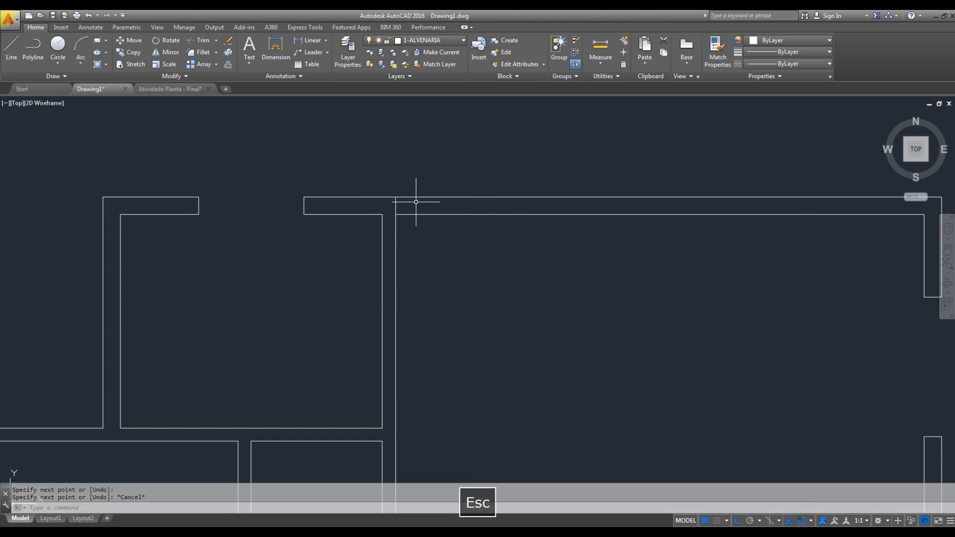
- Offset the short line across the dining room's top wall 0.71 to the right to mark the window's first jamb
scroll(415, 202, "up", 4)
scroll(394, 209, "down", 2)
middle_click_drag(452, 213, 427, 215)
type("o")
key("space")
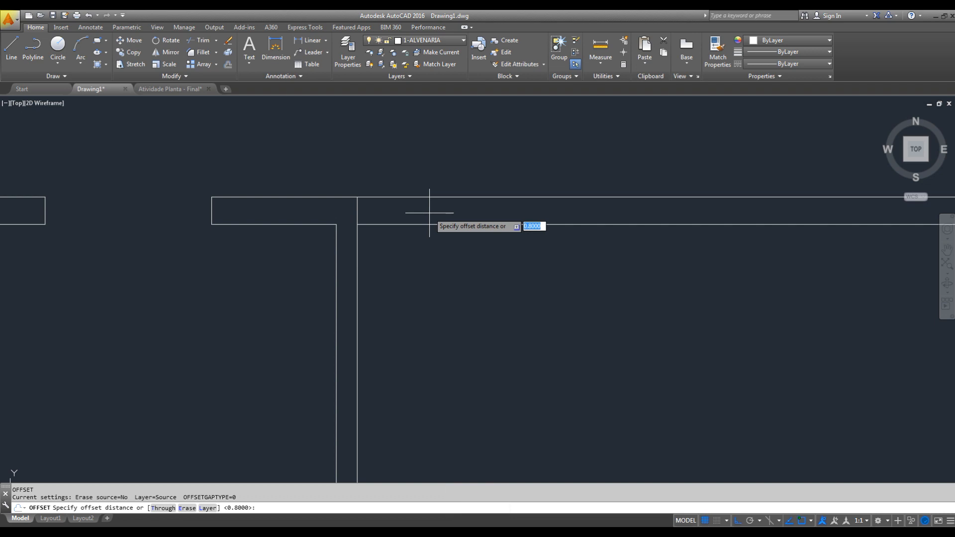
left_click(430, 218)
type(".71")
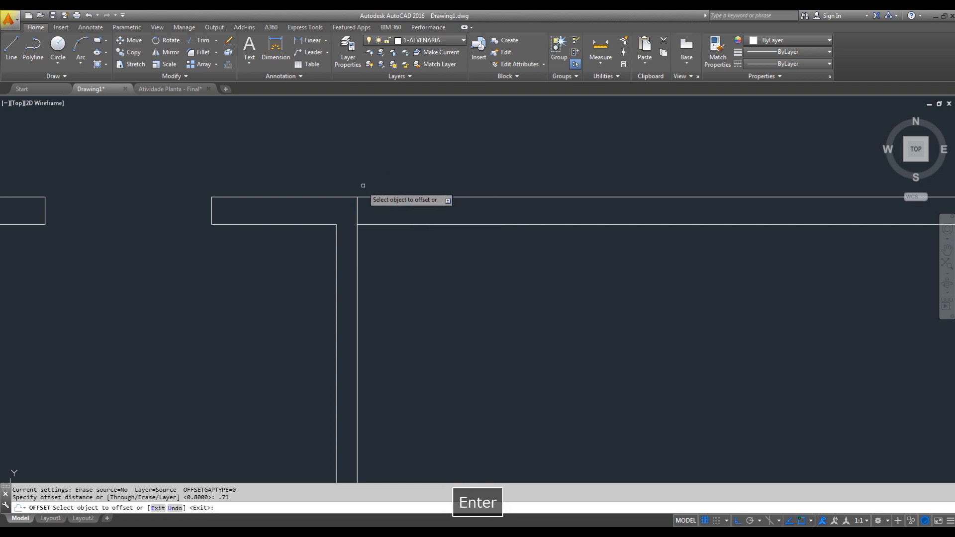
scroll(360, 212, "down", 2)
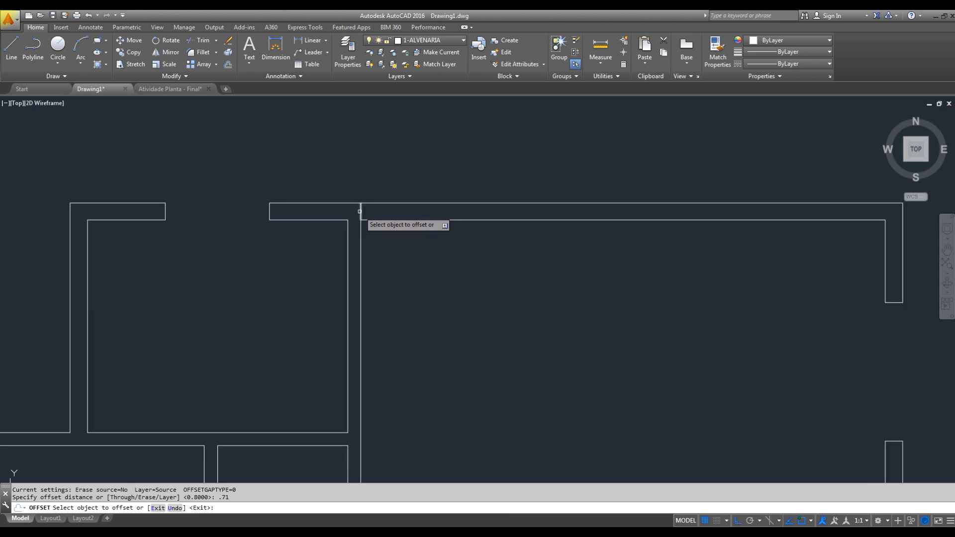
left_click(360, 211)
left_click(676, 264)
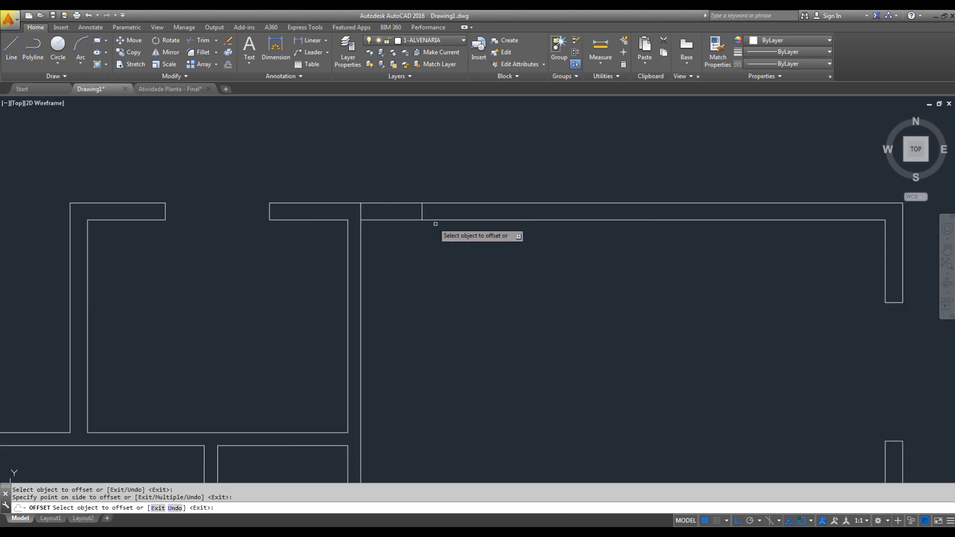
- Delete the helper line across the top wall at the dining room's left corner
key("Escape")
left_click(338, 181)
left_click(385, 242)
key("Delete")
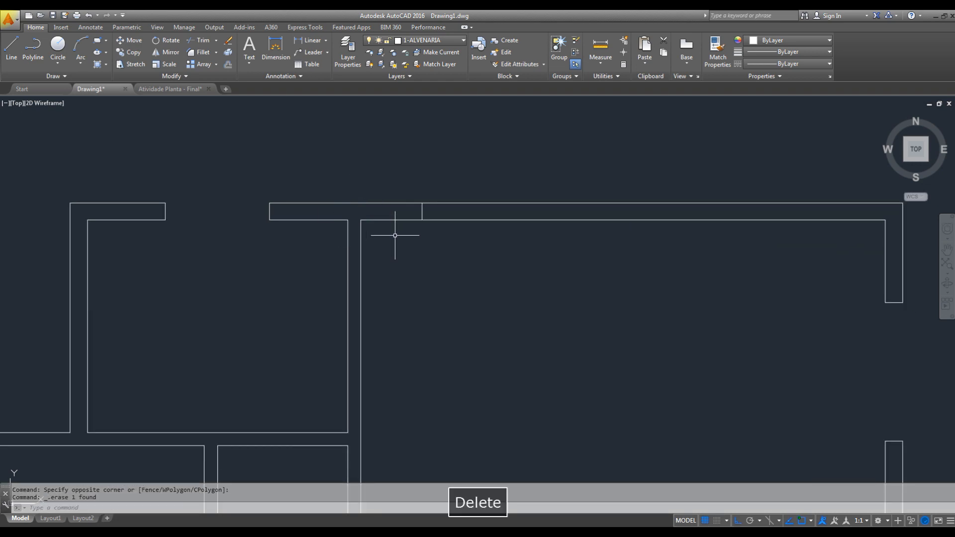
- Switch to the PDF reference, check the size of window J2 in the dining room's top wall, and return to the drawing
key("alt+Tab")
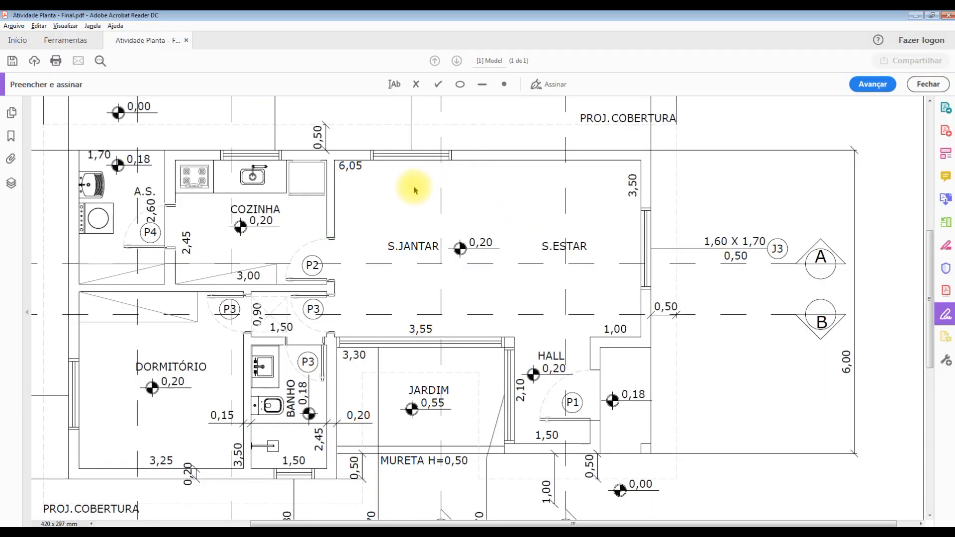
key("space")
left_click_drag(508, 179, 546, 291)
key("alt+space")
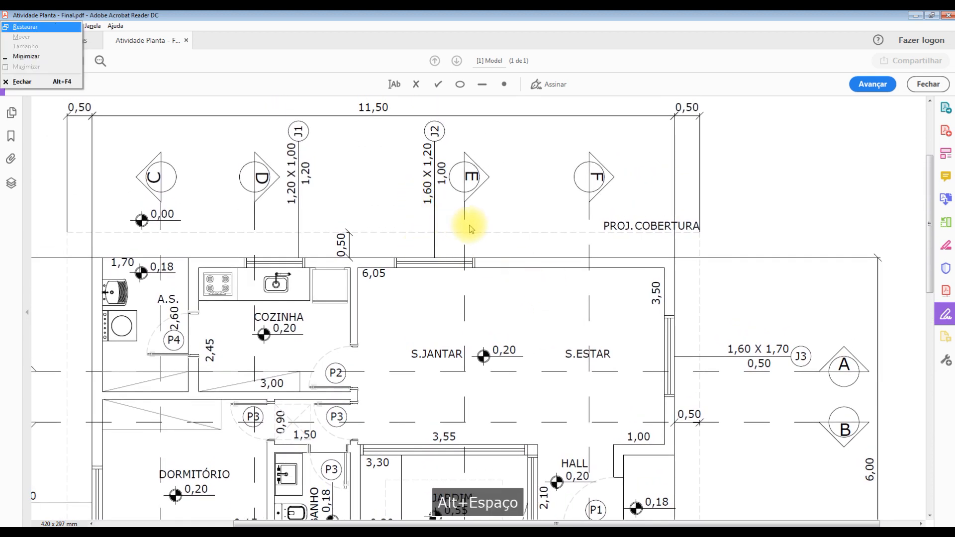
key("Escape")
key("alt+Tab")
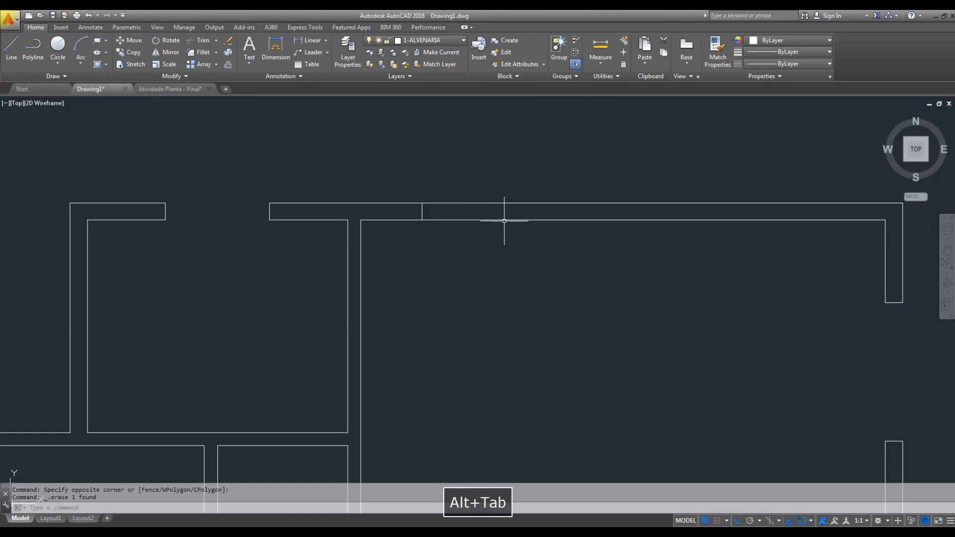
- Offset the jamb line in the dining room's top wall 1.60 to the right to mark the second jamb
key("Escape")
type("o")
key("space")
type("1.6")
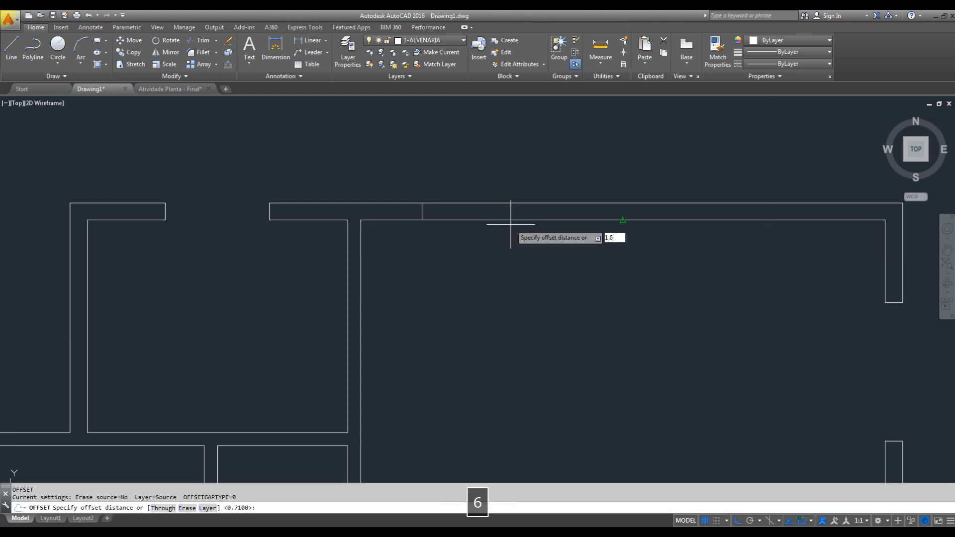
key("Return")
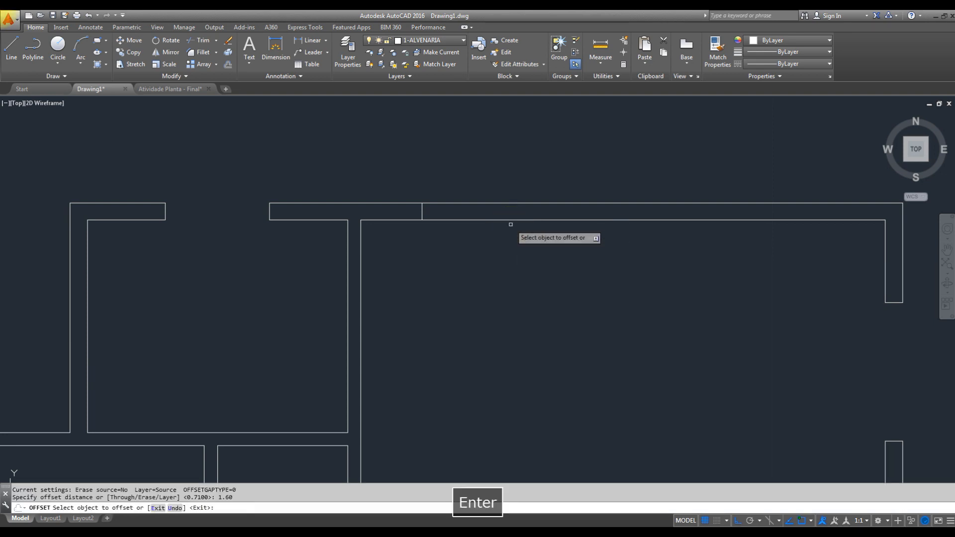
left_click(423, 214)
left_click(588, 174)
key("Escape")
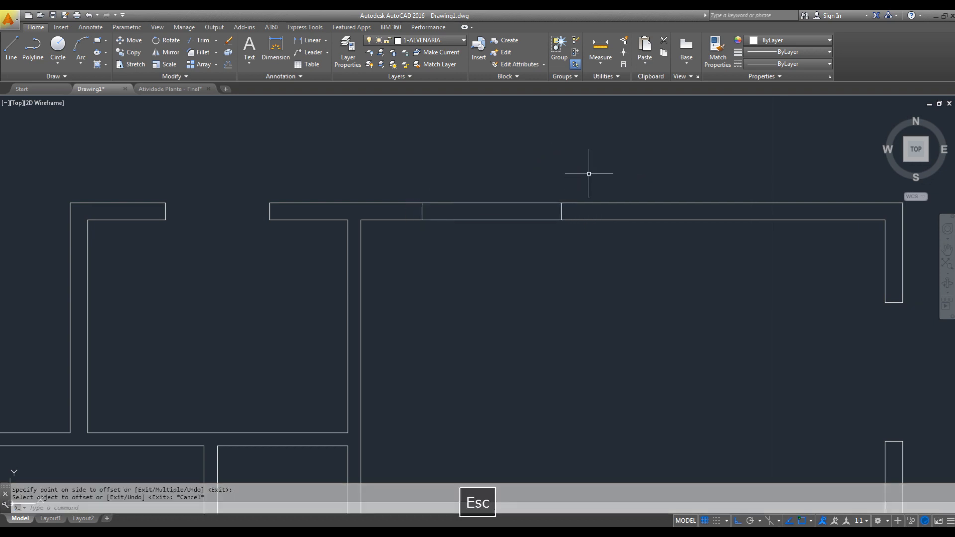
- Trim both lines of the dining room's top wall between the jambs to open the window gap
type("tr")
key("space")
key("space")
left_click(502, 162)
left_click(489, 263)
middle_click_drag(556, 314, 567, 283)
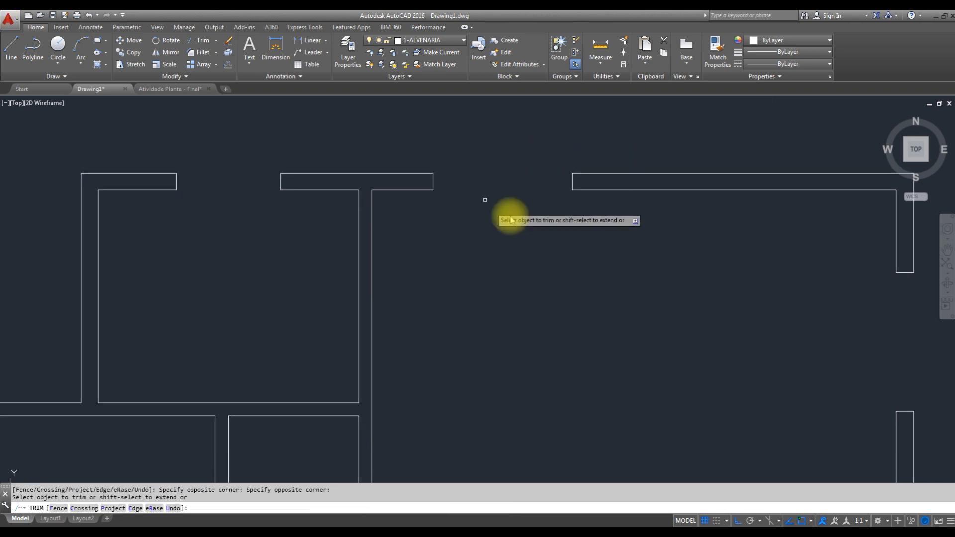
- Draw a short line across the bedroom's left wall at the room's lower-left inner corner
scroll(588, 293, "down", 4)
mouse_move(662, 351)
middle_mouse_down()
mouse_move(661, 314)
mouse_move(681, 353)
middle_mouse_up()
scroll(669, 348, "up", 4)
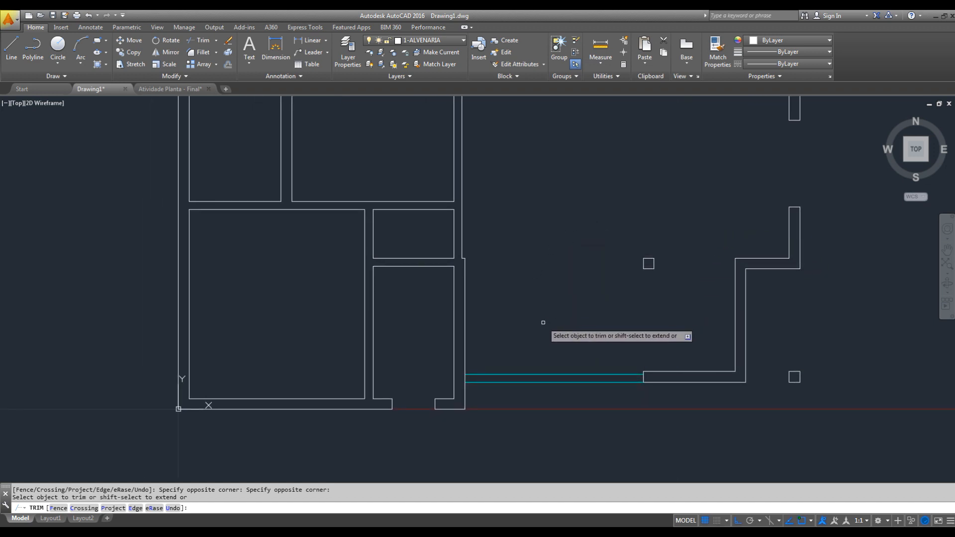
middle_click_drag(543, 322, 731, 322)
scroll(389, 364, "up", 3)
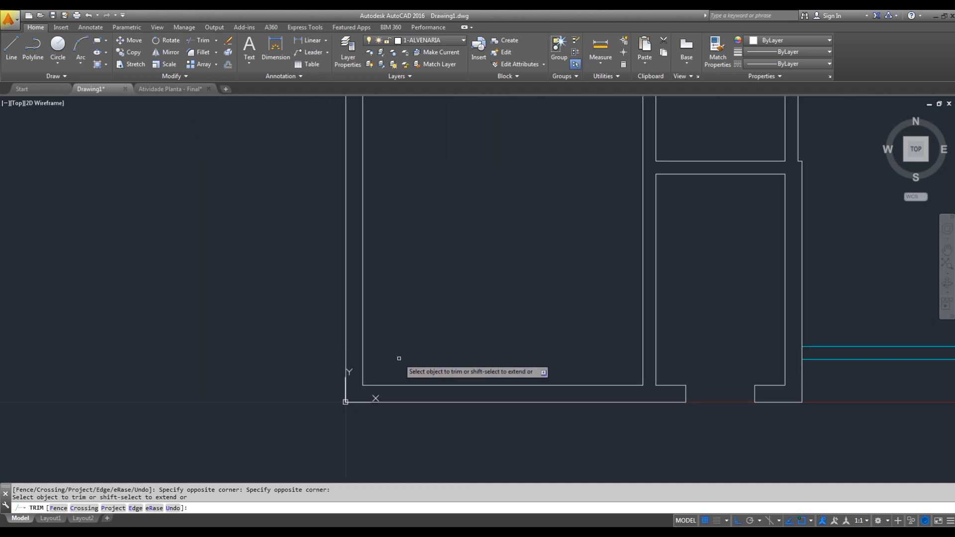
middle_click_drag(399, 358, 451, 380)
key("Escape")
key("space")
left_click(393, 427)
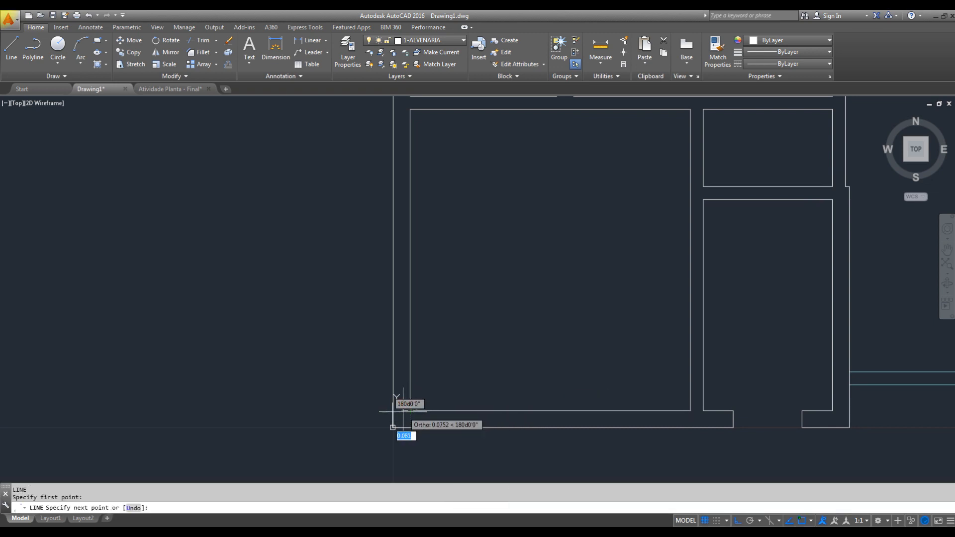
left_click(399, 411)
key("Escape")
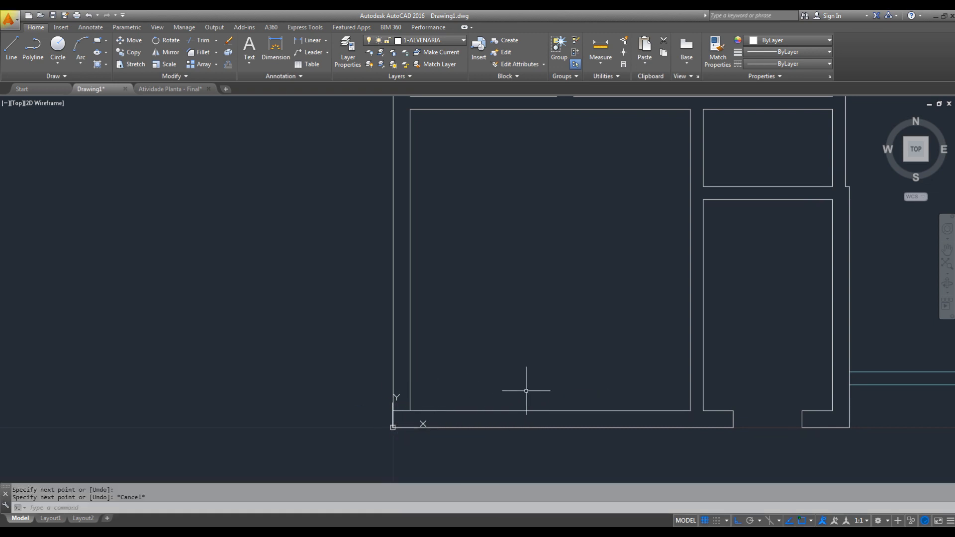
- Offset the short line across the bedroom's left wall 0.775 upward to mark the window's lower jamb
type("o")
key("space")
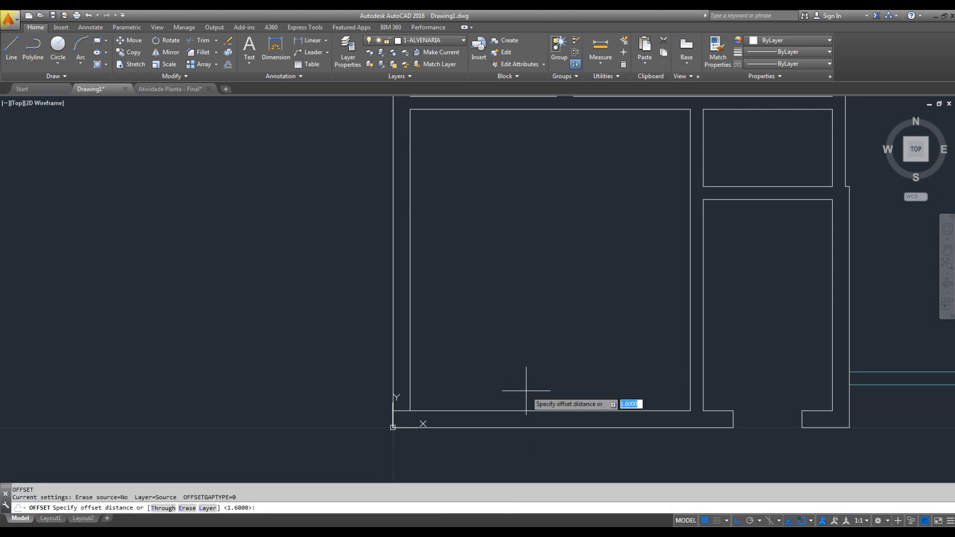
type("0.")
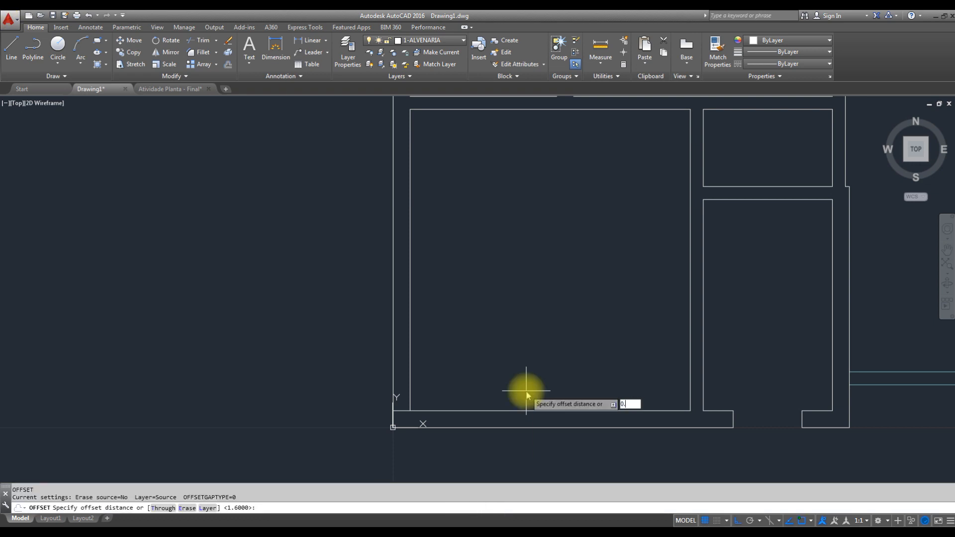
type("775")
key("Return")
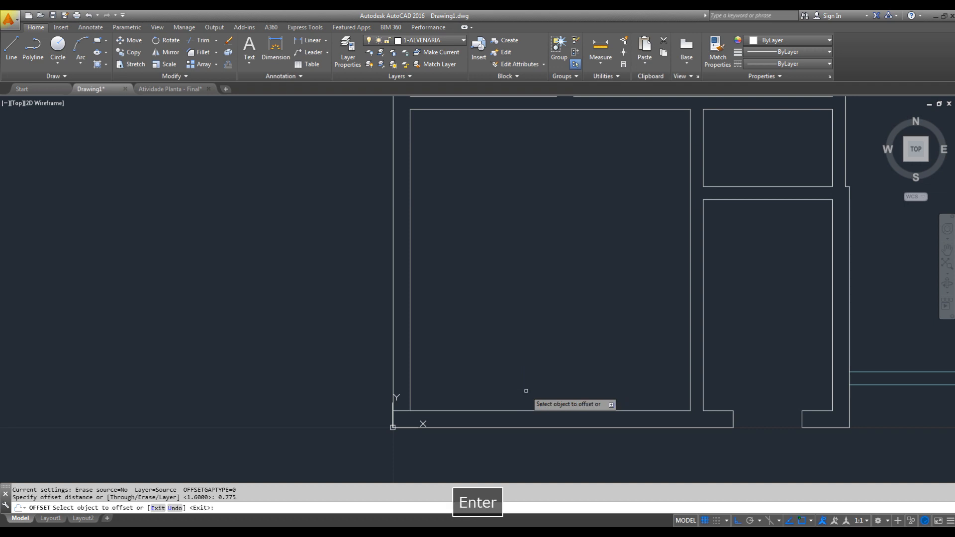
left_click(403, 410)
left_click(425, 381)
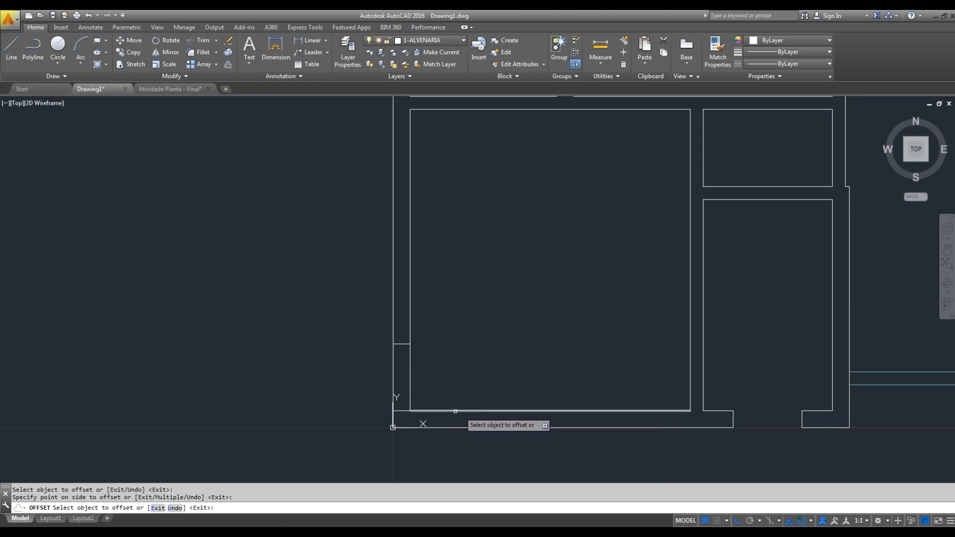
- Delete the helper line across the left wall at the bedroom's lower-left corner
key("Escape")
left_click(486, 394)
left_click(459, 417)
key("Escape")
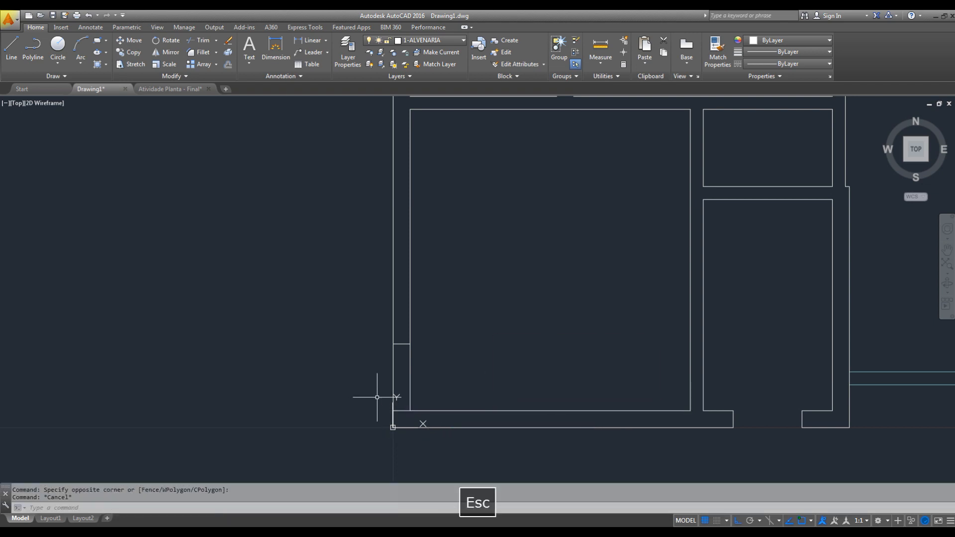
left_click(379, 394)
left_click(426, 426)
key("Delete")
- Switch to the PDF reference, check the size of window J7 in the bedroom's left wall, and return to the drawing
key("alt+Tab")
key("space")
left_click_drag(292, 403, 475, 219)
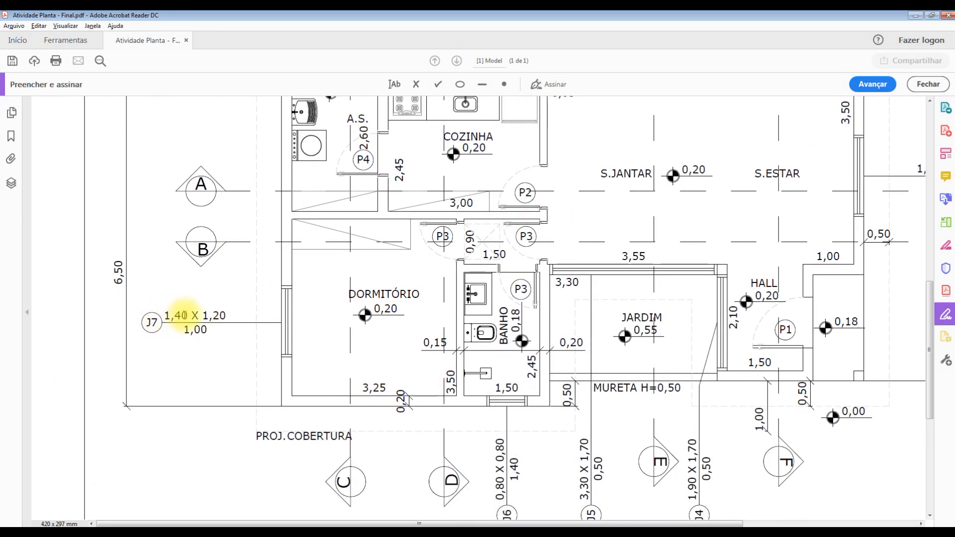
key("alt+Tab")
key("Escape")
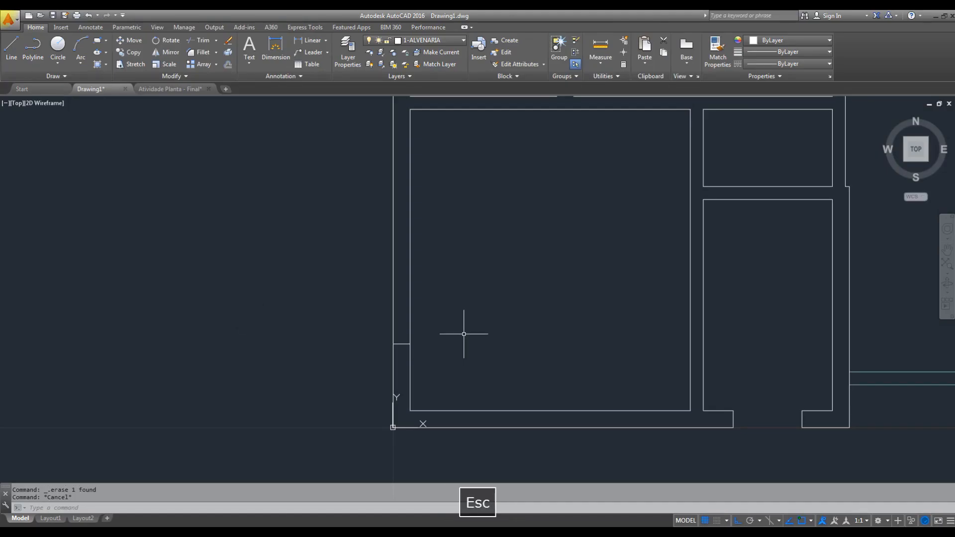
- Offset the lower jamb line in the bedroom's left wall 1.40 upward to mark the upper jamb
key("space")
type("1.40")
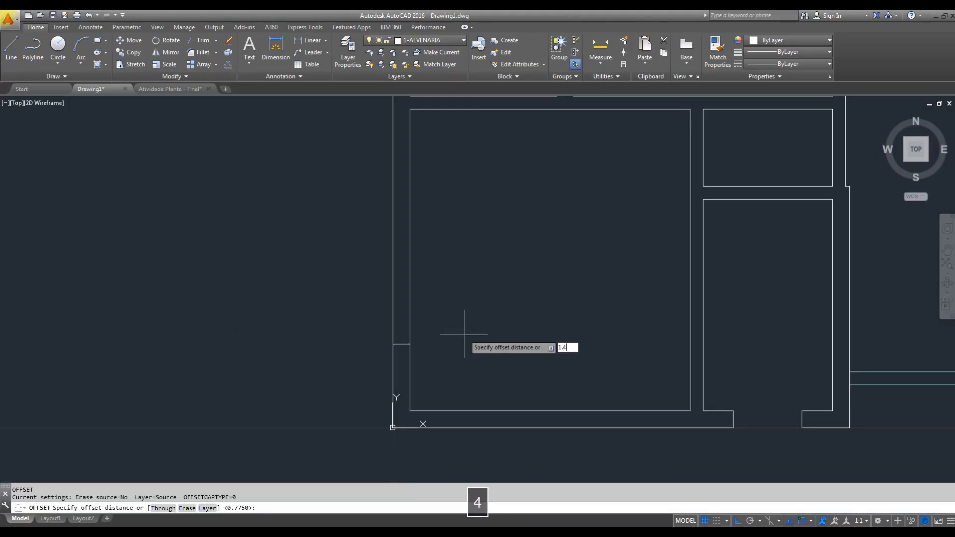
key("Return")
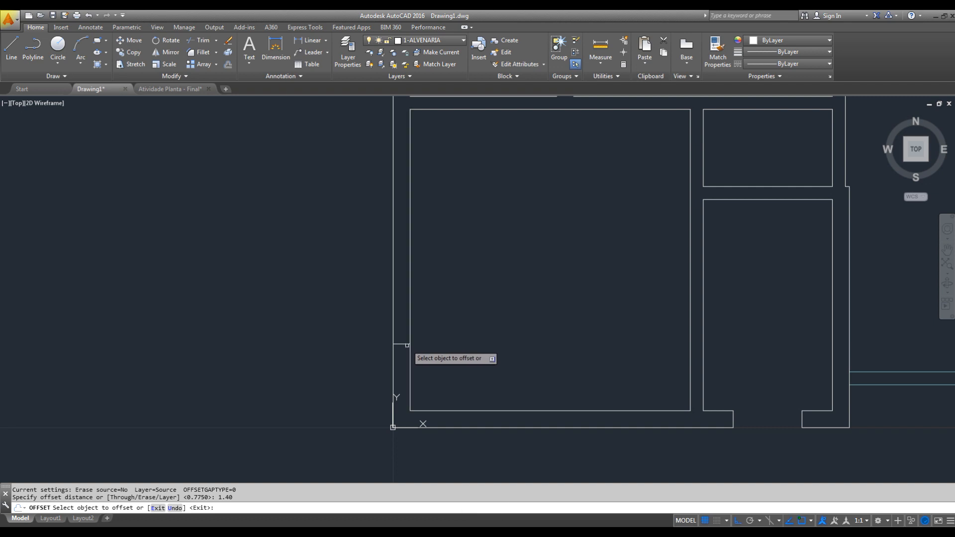
left_click(405, 344)
left_click(388, 288)
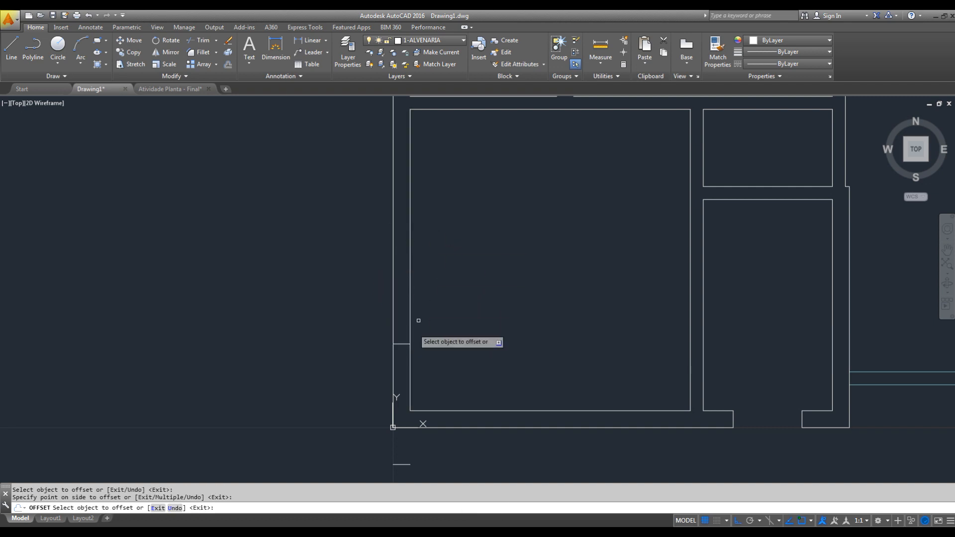
left_click(402, 344)
left_click(438, 241)
key("Escape")
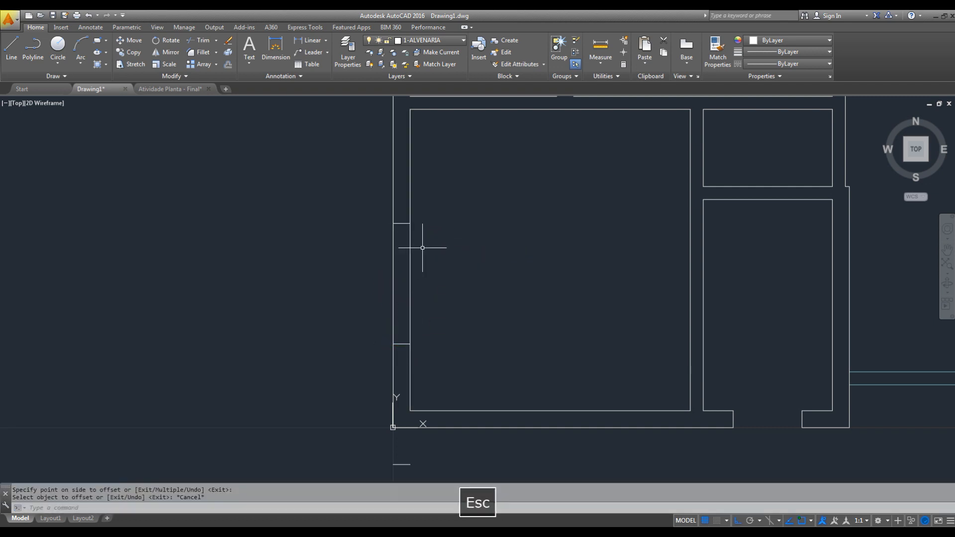
- Erase the stray offset line below the bedroom's lower-left corner
left_click(419, 454)
left_click(378, 475)
type("e")
key("Return")
key("Escape")
- Trim both lines of the bedroom's left wall between the jambs to open the window gap
type("tr")
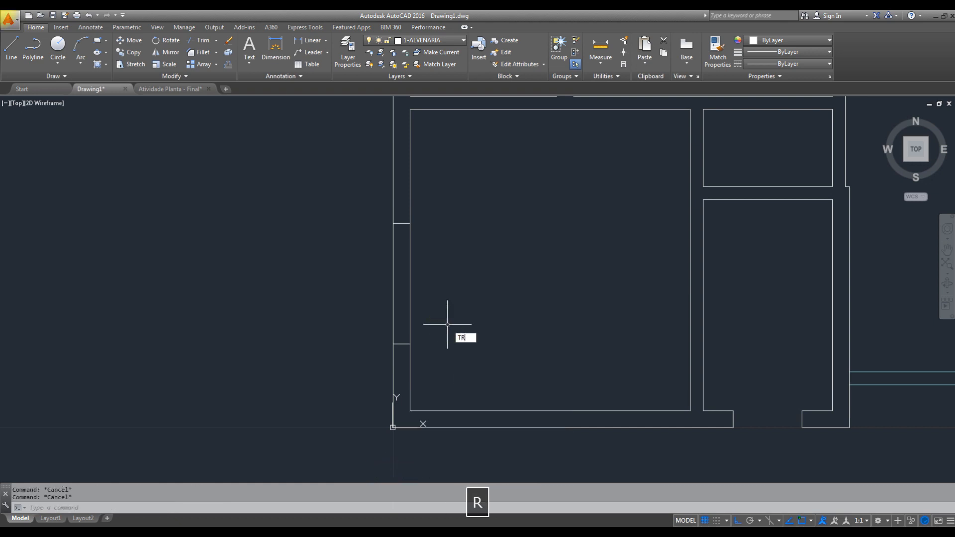
key("space")
key("space")
left_click(460, 291)
left_click(356, 316)
key("Escape")
scroll(491, 305, "down", 3)
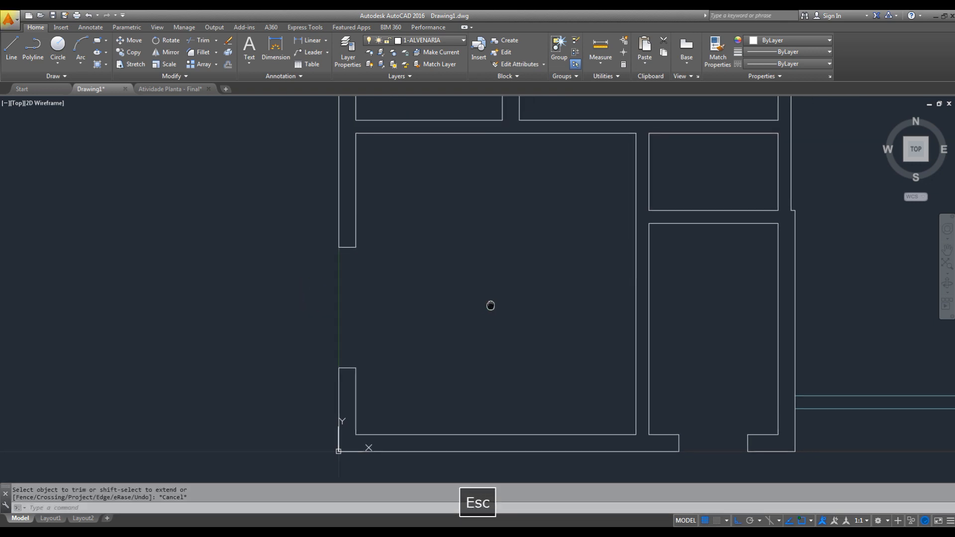
scroll(495, 314, "down", 3)
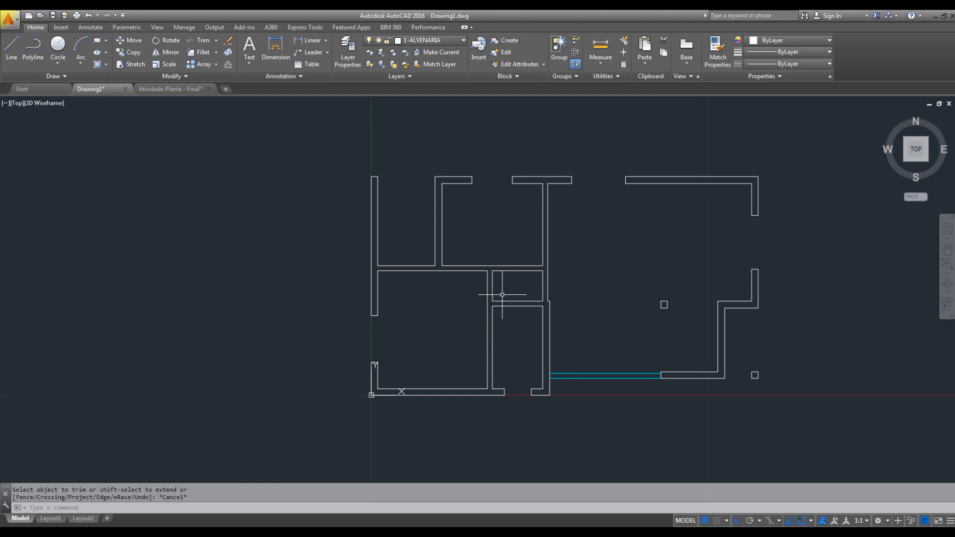
middle_click_drag(699, 353, 527, 352)
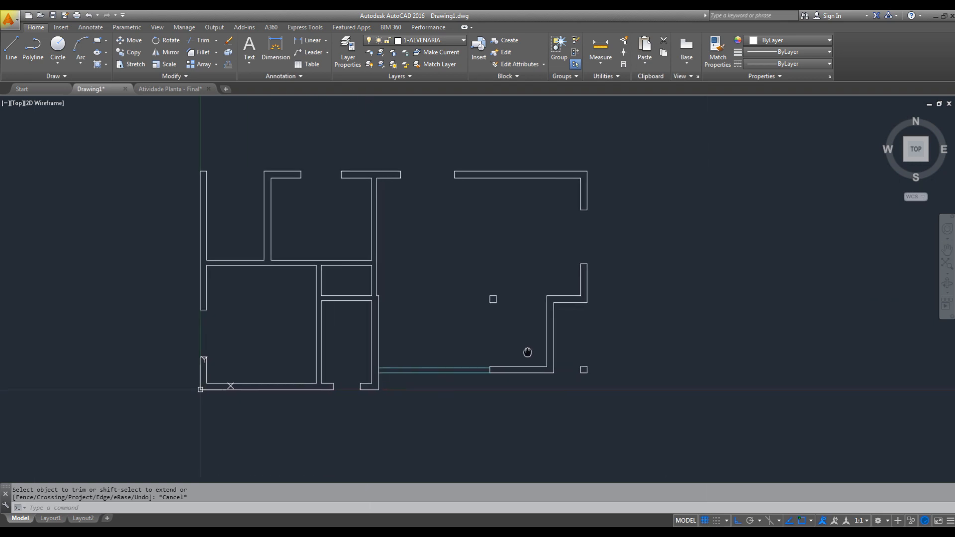
- Draw a line across the short vertical wall at the plan's lower right, between the midpoint and the outer face
scroll(542, 336, "up", 2)
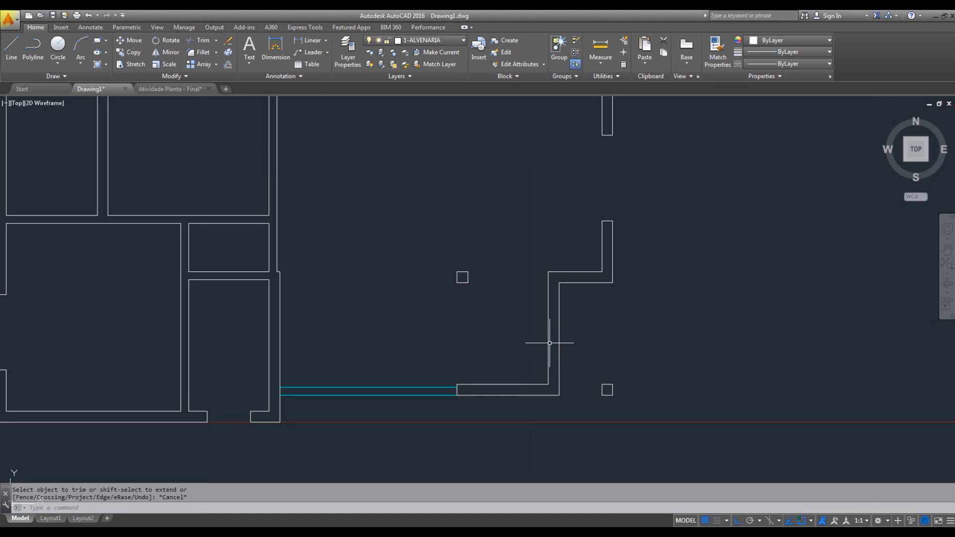
middle_click_drag(550, 343, 571, 335)
type("l")
key("space")
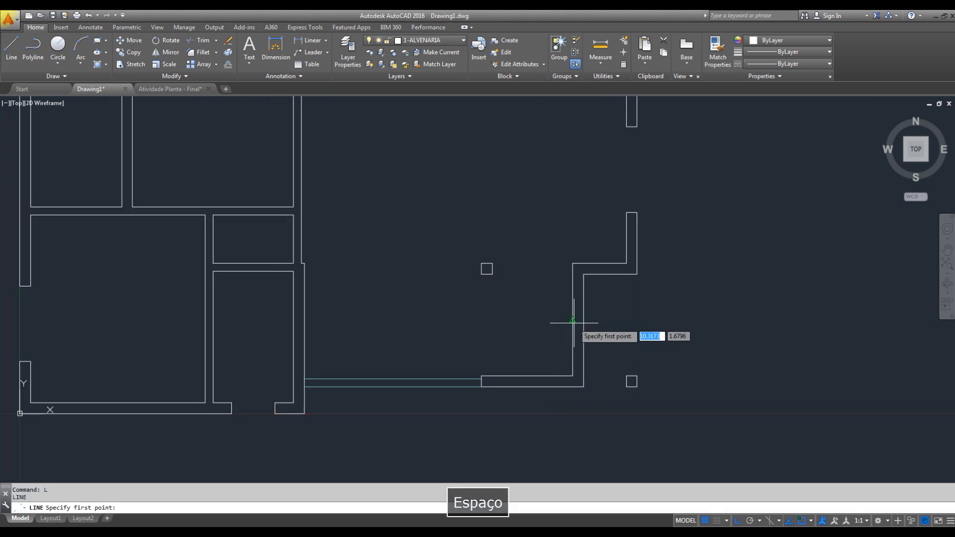
left_click(572, 321)
left_click(584, 320)
key("Escape")
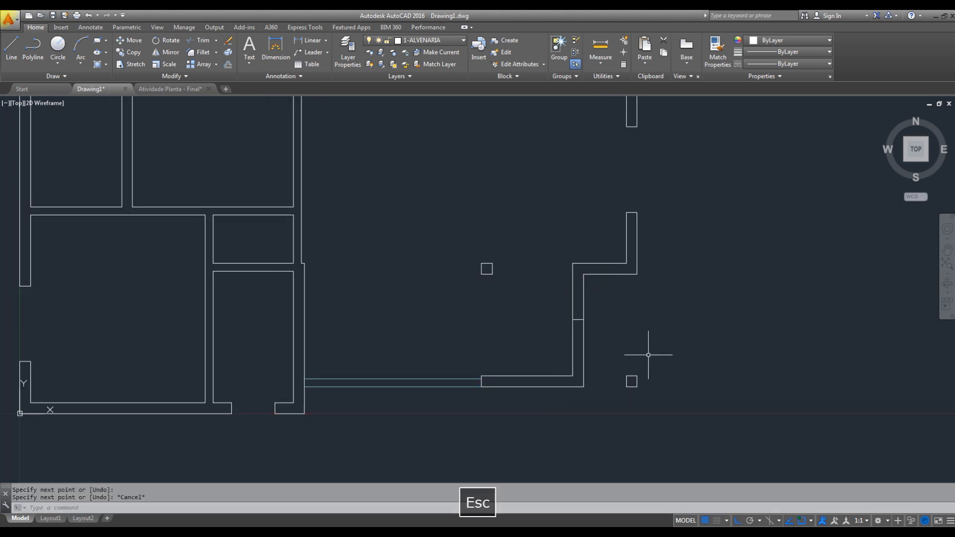
left_click(572, 294)
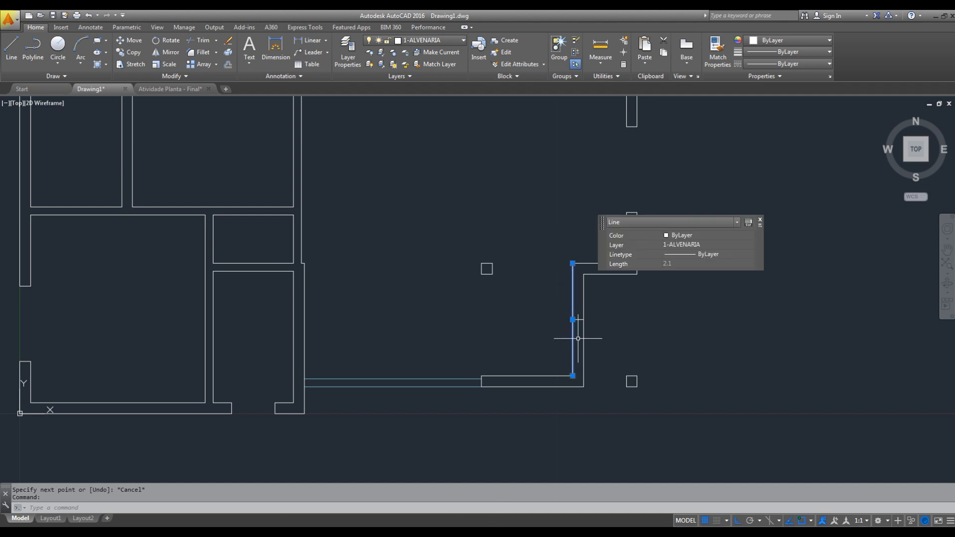
scroll(577, 334, "up", 3)
key("Escape")
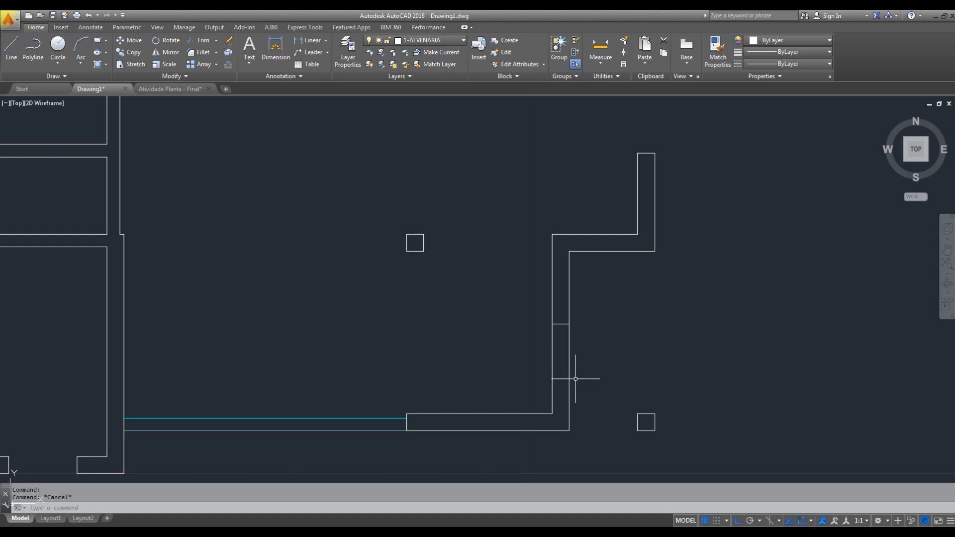
key("Escape")
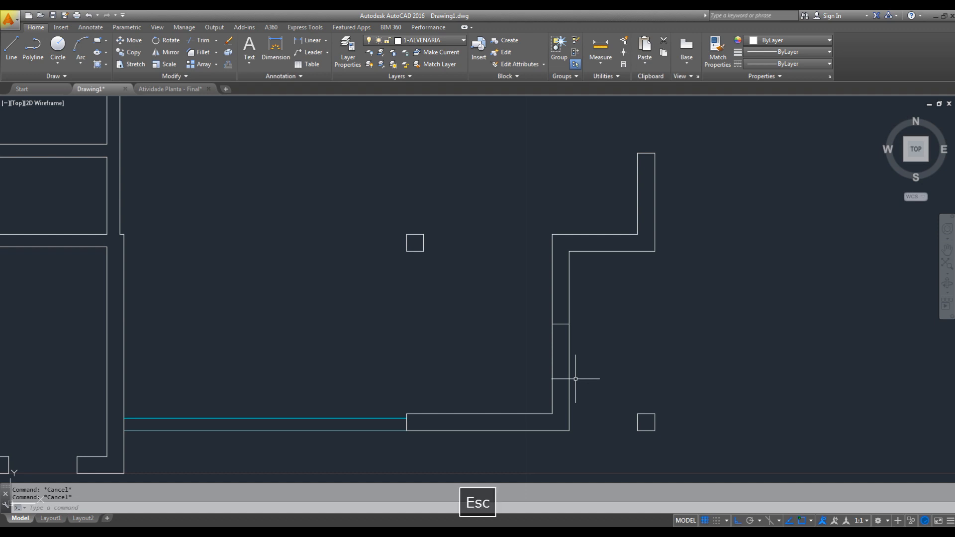
- Offset the midline in the lower-right vertical wall 0.5 upward and 0.5 downward to mark the window jambs
type("o")
key("space")
type(".5")
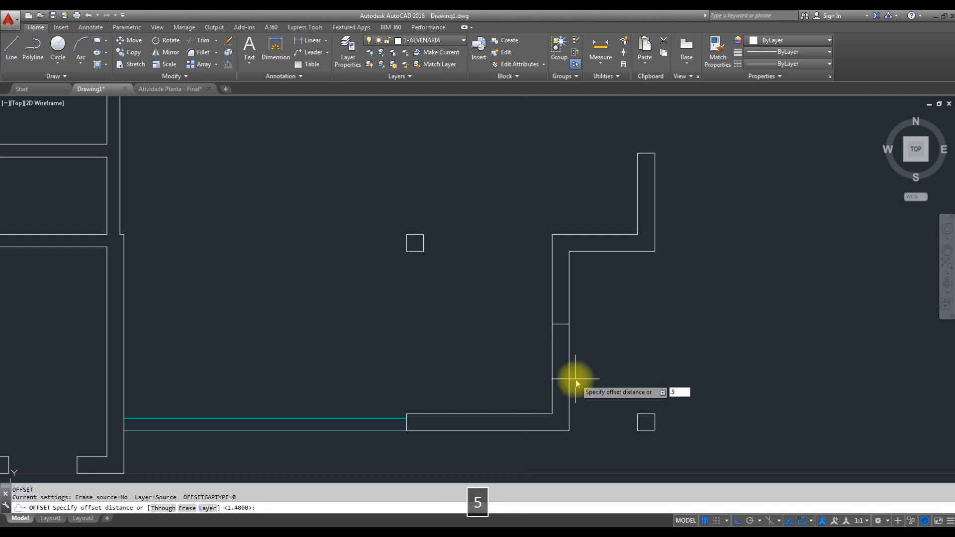
key("Return")
left_click(560, 323)
left_click(560, 293)
left_click(560, 324)
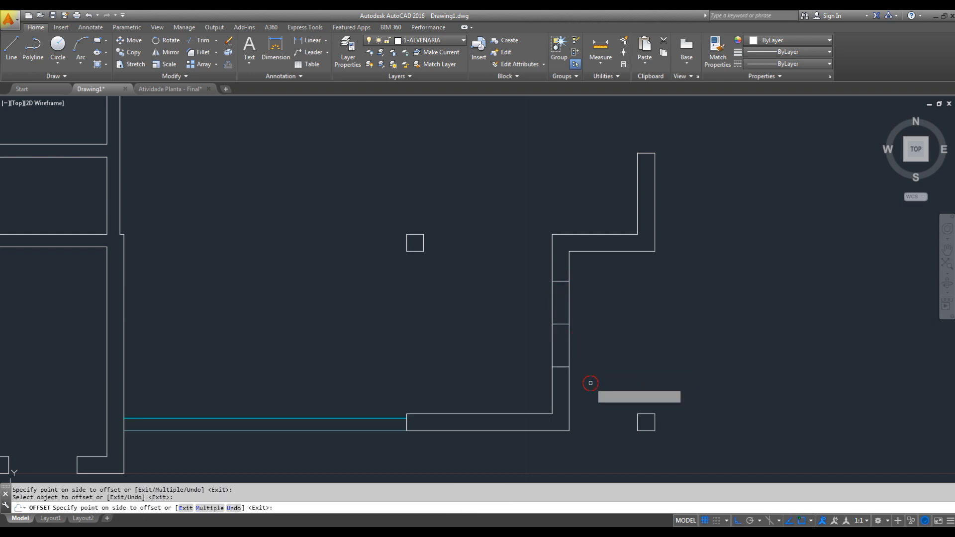
key("Escape")
- Erase the original midline between the two jamb lines in the lower-right vertical wall
left_click(522, 309)
left_click(588, 332)
key("Delete")
key("Escape")
- Trim both faces of the lower-right vertical wall between the jamb lines to open the window gap
type("tr")
key("space")
key("space")
left_click(583, 298)
left_click(520, 324)
key("Escape")
- Draw a helper line from the lower-right wall's upper inner corner to the square column, and a vertical one from its midpoint to the wall below
middle_click_drag(603, 355, 665, 325)
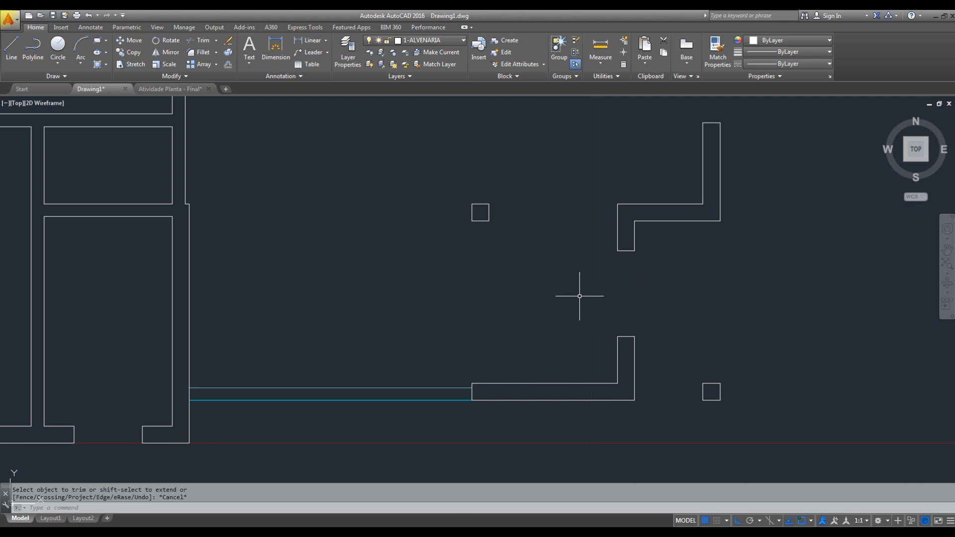
key("l")
key("space")
left_click(617, 204)
left_click(488, 204)
key("Escape")
key("space")
left_click(552, 204)
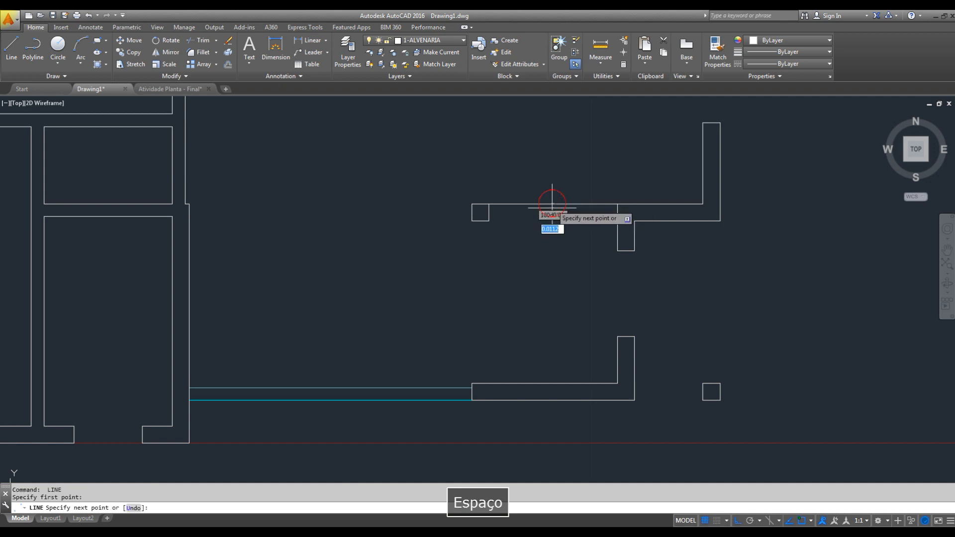
left_click(553, 383)
key("Escape")
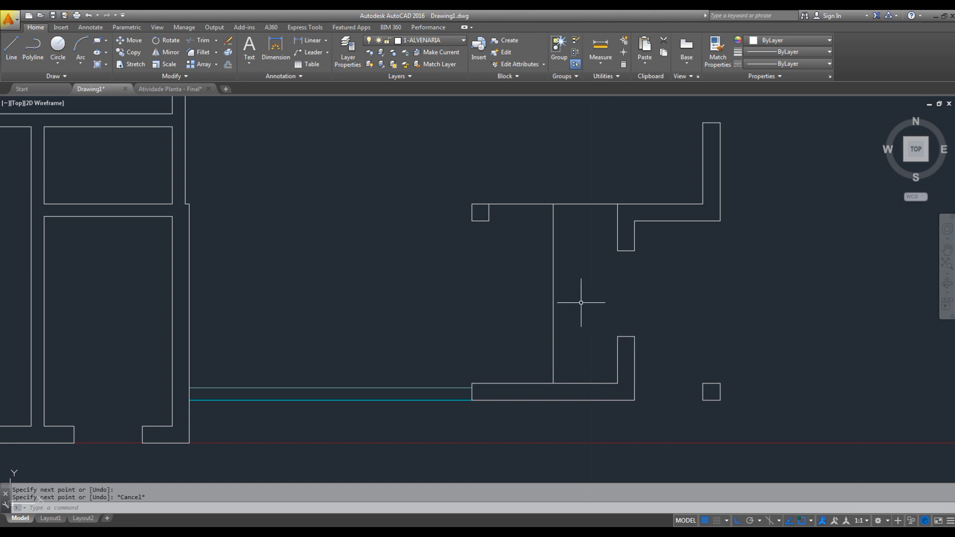
- Draw a horizontal helper line from the vertical helper line's midpoint through the lower-right window opening
key("space")
left_click(553, 294)
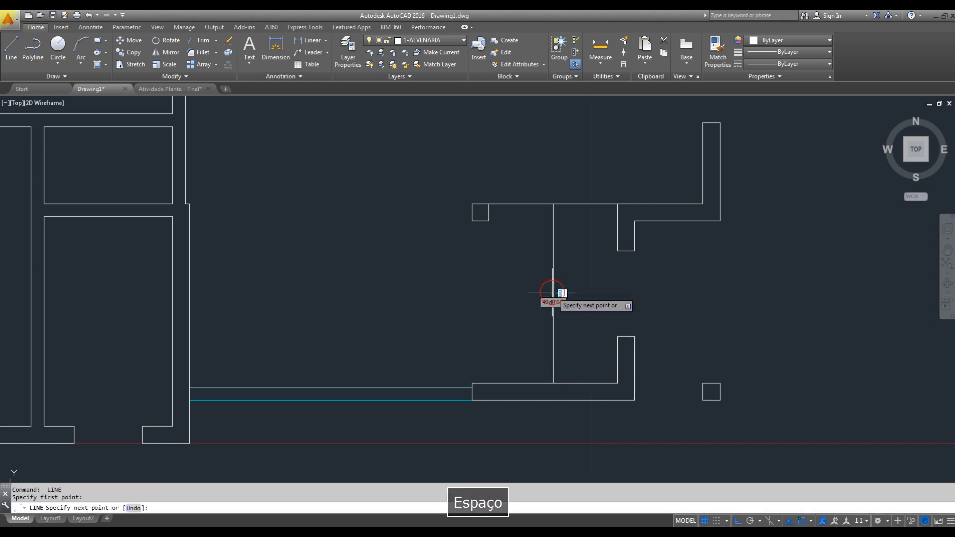
left_click(721, 302)
key("Escape")
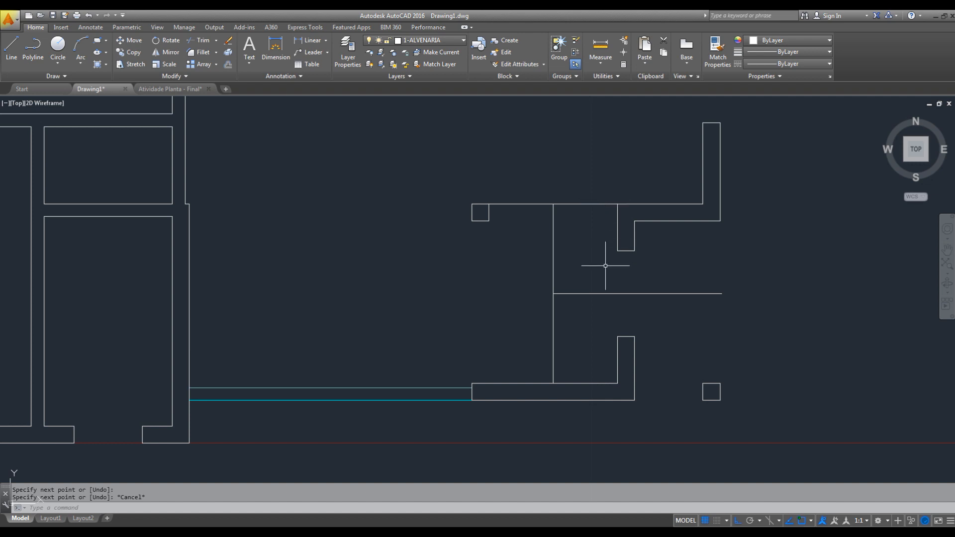
- Measure the wall lengths from the inner corners to the lower and upper jambs of the lower-right window opening
key("Escape")
type("di")
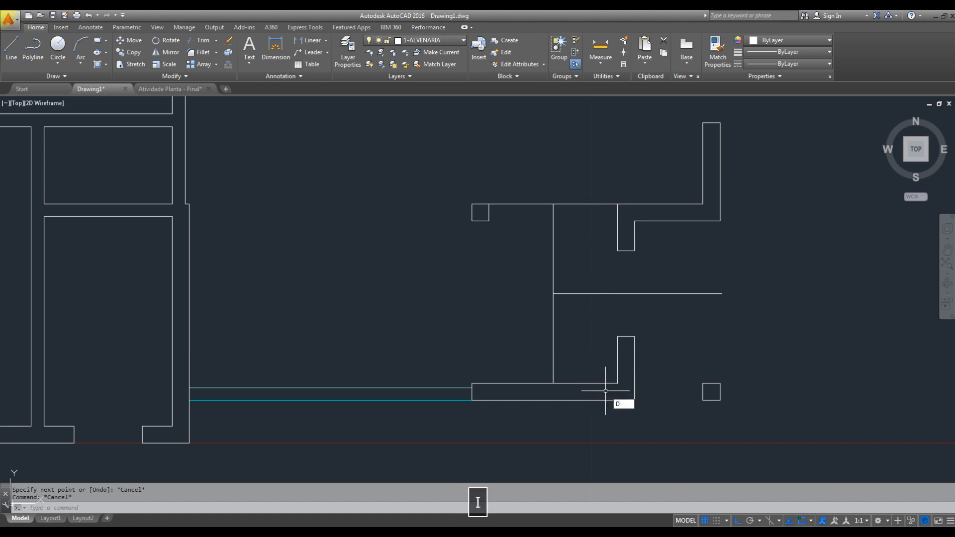
key("space")
left_click(617, 383)
key("Escape")
key("space")
left_click(617, 251)
left_click(618, 197)
key("Escape")
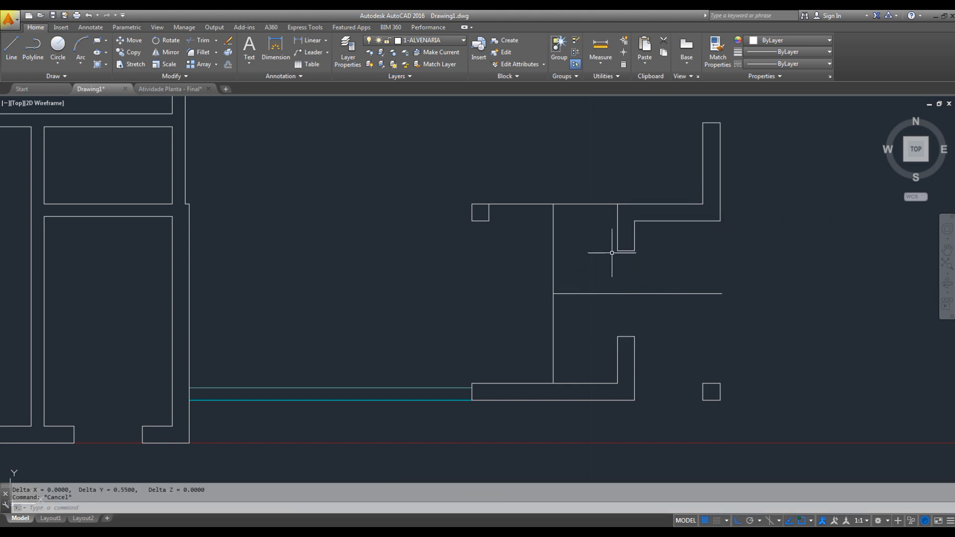
- Erase the helper lines drawn between the square column and the lower-right window opening
left_click(575, 279)
left_click(531, 302)
type("e")
key("Escape")
left_click(577, 178)
left_click(550, 237)
type("e")
key("Escape")
- Draw a line across the small central hall's left wall at its midpoint
scroll(607, 290, "down", 5)
middle_click_drag(616, 318, 724, 328)
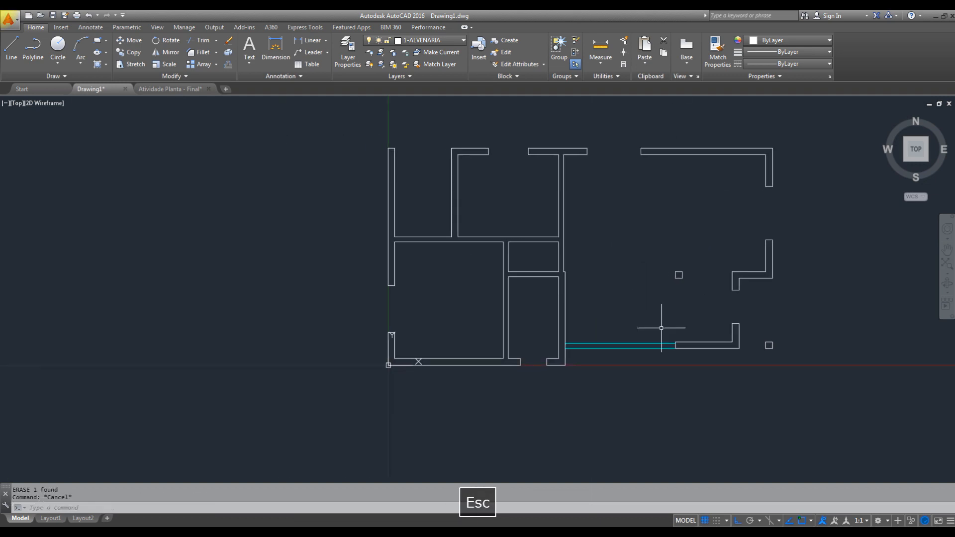
scroll(495, 260, "up", 5)
middle_click_drag(647, 249, 611, 254)
scroll(551, 263, "up", 2)
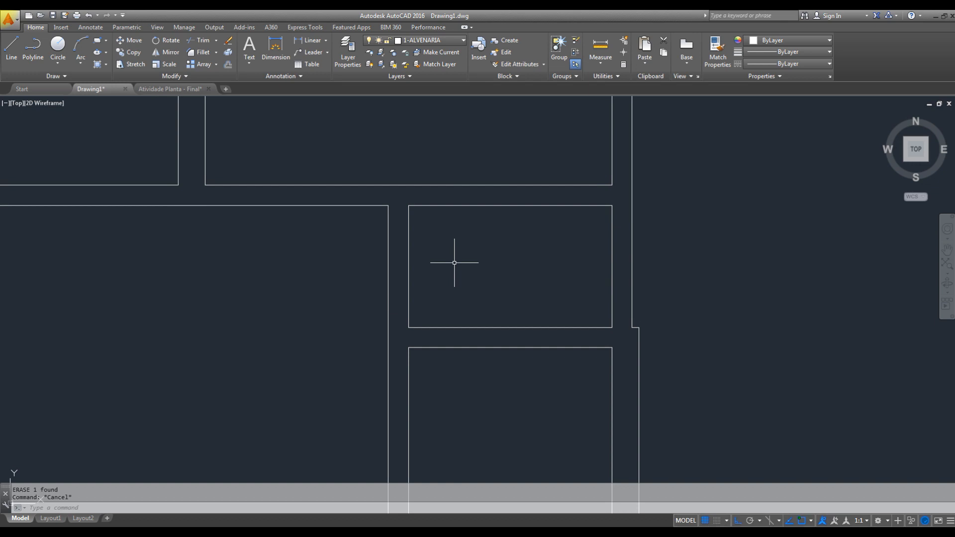
middle_click_drag(522, 281, 539, 262)
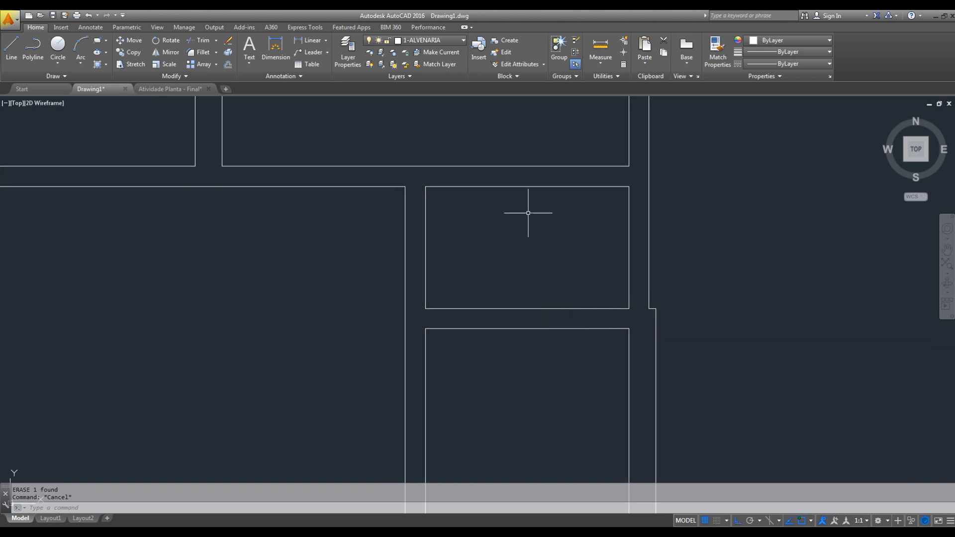
key("l")
key("space")
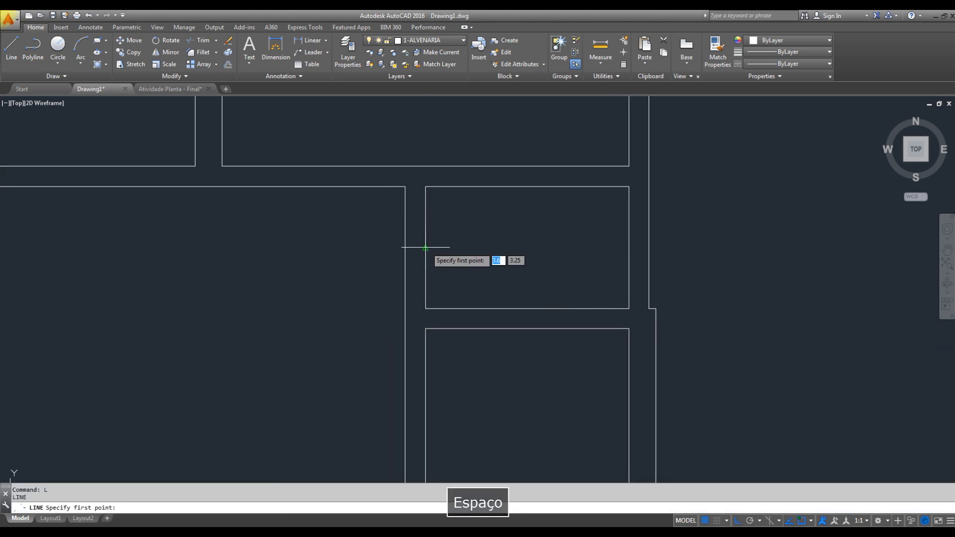
left_click(424, 248)
left_click(405, 247)
key("Escape")
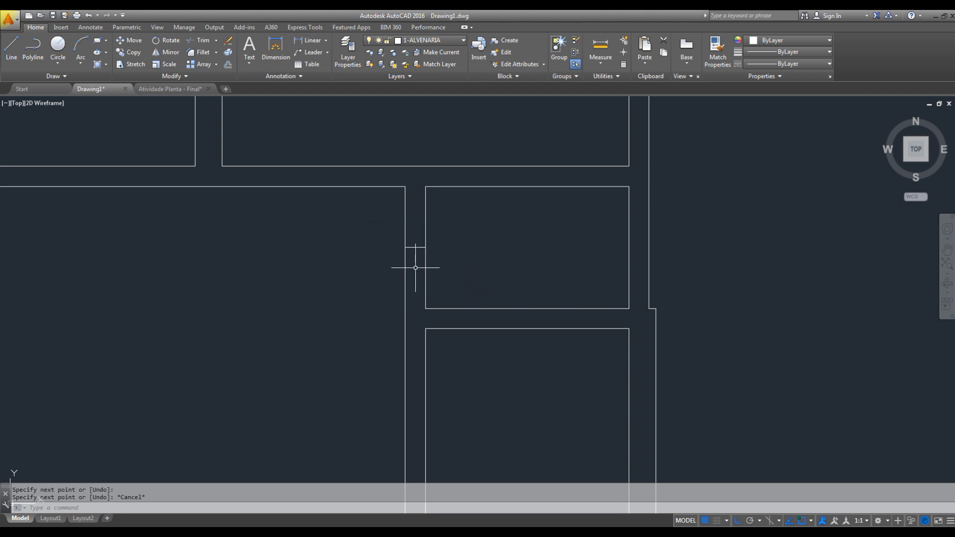
- Erase the line just drawn across the small central hall's left wall
left_click(412, 247)
key("Delete")
key("Escape")
- Draw a midline across the left wall of the small central hall, from the inner face's midpoint to the opposite face
scroll(420, 242, "up", 3)
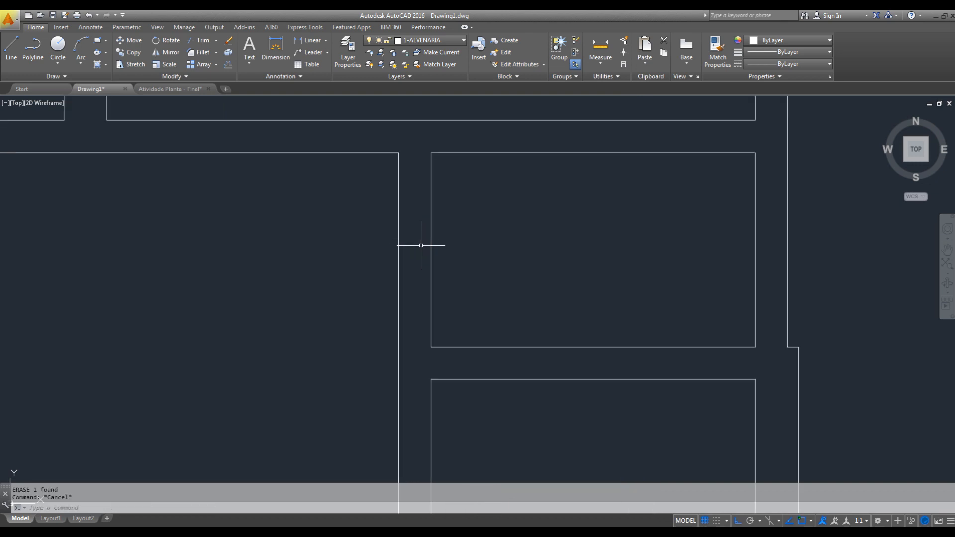
type("l")
key("space")
left_click(430, 250)
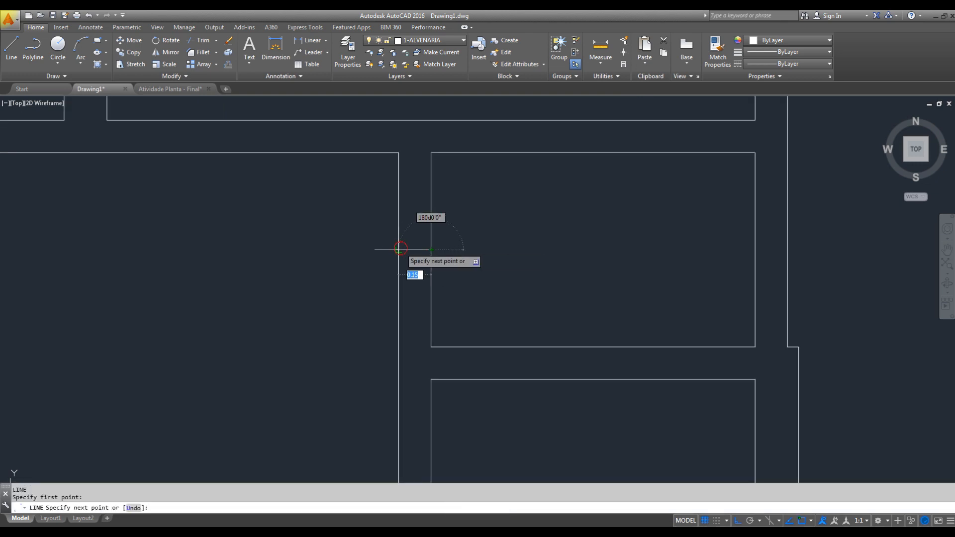
left_click(399, 250)
key("Escape")
key("Escape")
- Offset the midline in the central hall's left wall 0.4 upward and 0.4 downward to mark the opening's jambs
type("o")
key("space")
type(".4")
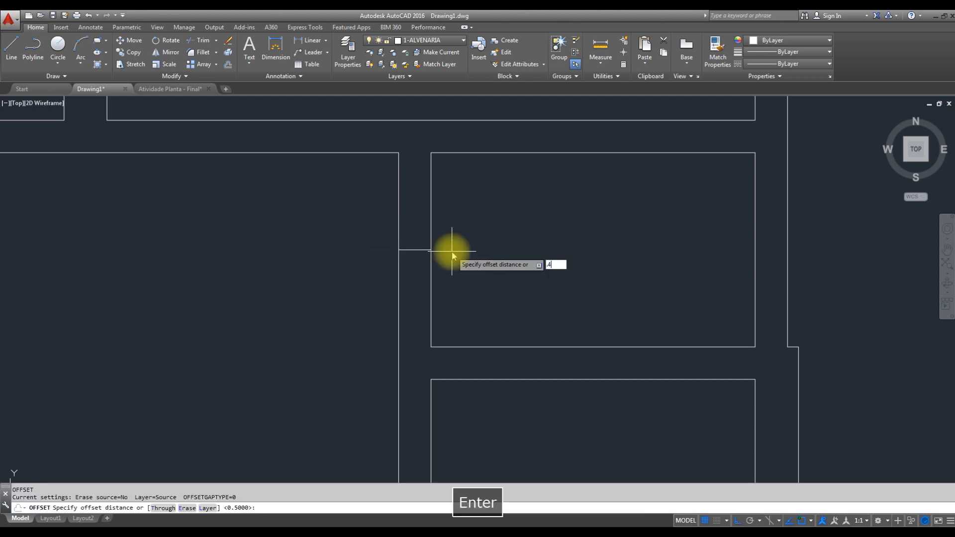
key("Return")
left_click(418, 249)
left_click(418, 246)
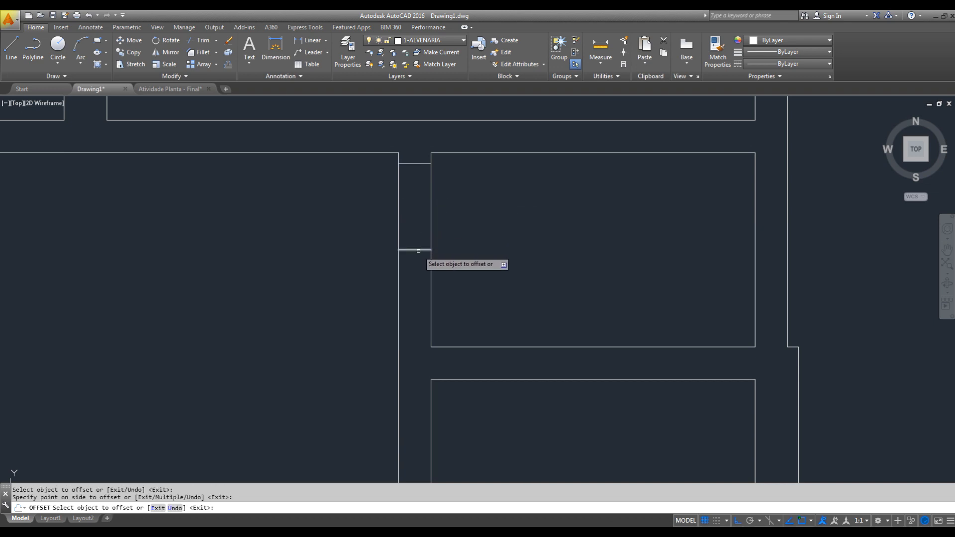
left_click(418, 251)
left_click(416, 299)
key("Escape")
- Erase the original midline between the two jamb lines in the central hall's left wall
left_click(403, 251)
type("E")
key("Return")
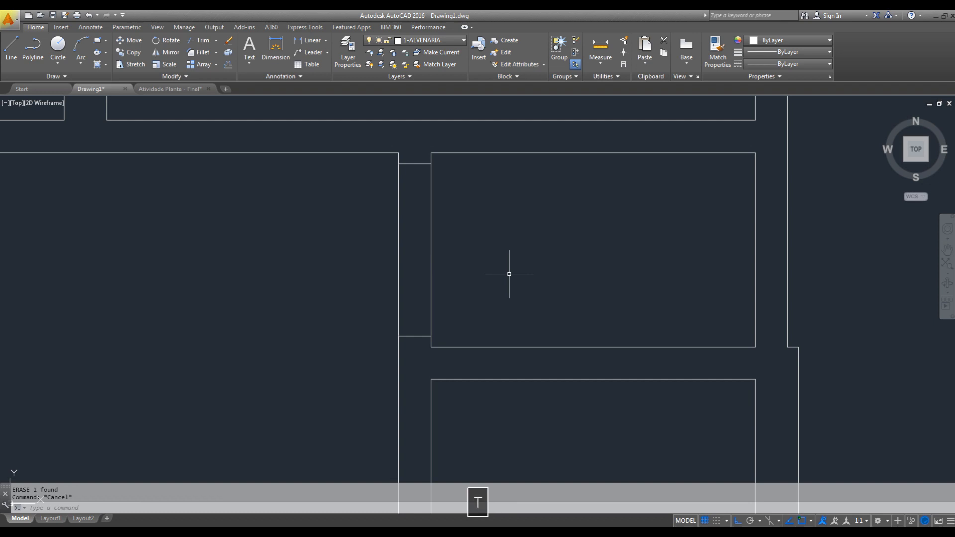
- Trim both faces of the central hall's left wall between the jamb lines to open the gap
type("tr")
key("space")
key("space")
left_click(494, 224)
left_click(347, 245)
key("Escape")
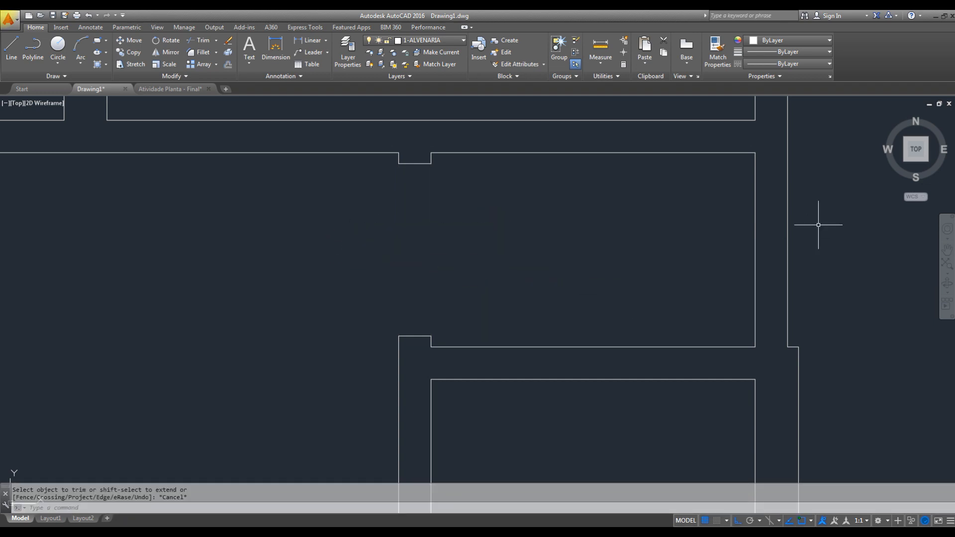
- Copy the two jamb lines of the central hall's left opening straight across onto its right wall
mouse_move(772, 244)
middle_mouse_down()
mouse_move(738, 242)
mouse_move(741, 254)
mouse_move(774, 264)
middle_mouse_up()
left_click(381, 157)
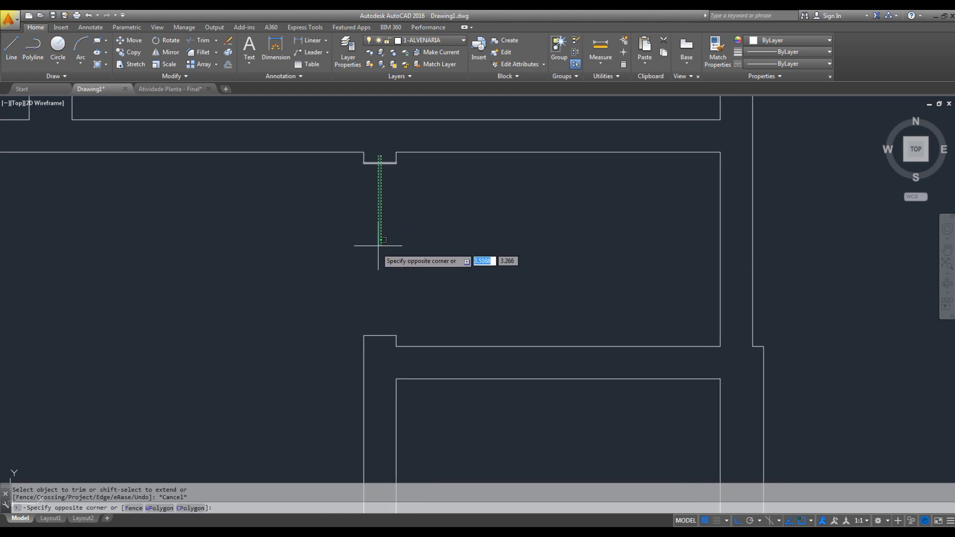
left_click(372, 341)
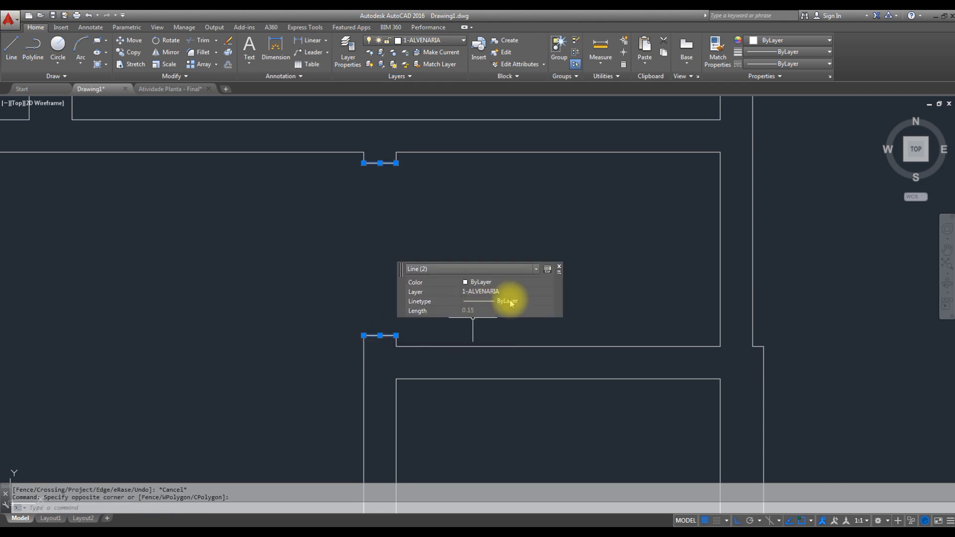
type("co")
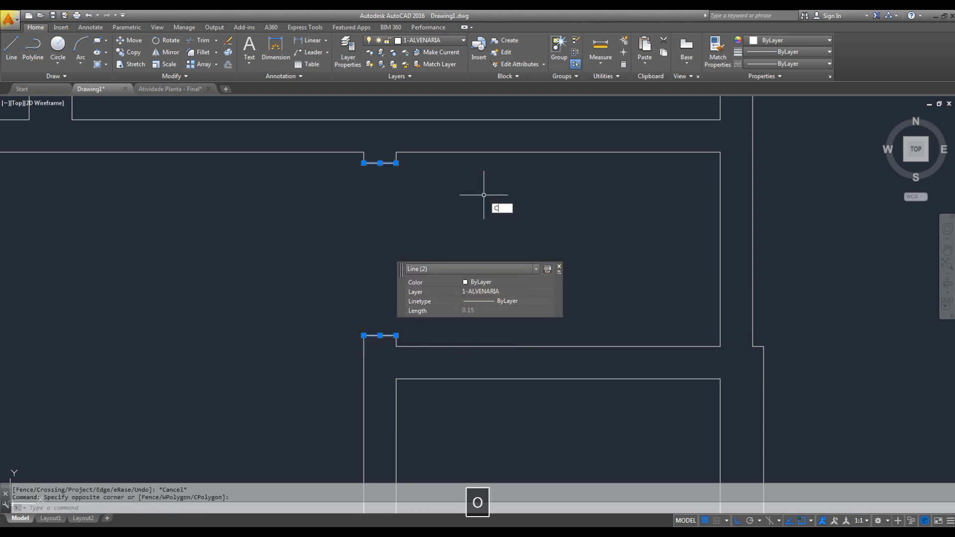
key("space")
left_click(396, 163)
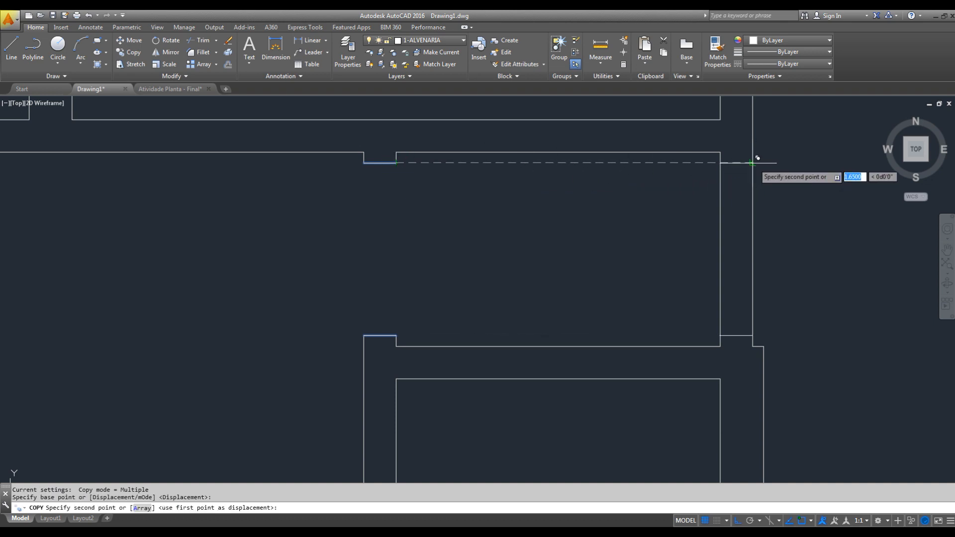
left_click(752, 163)
key("Escape")
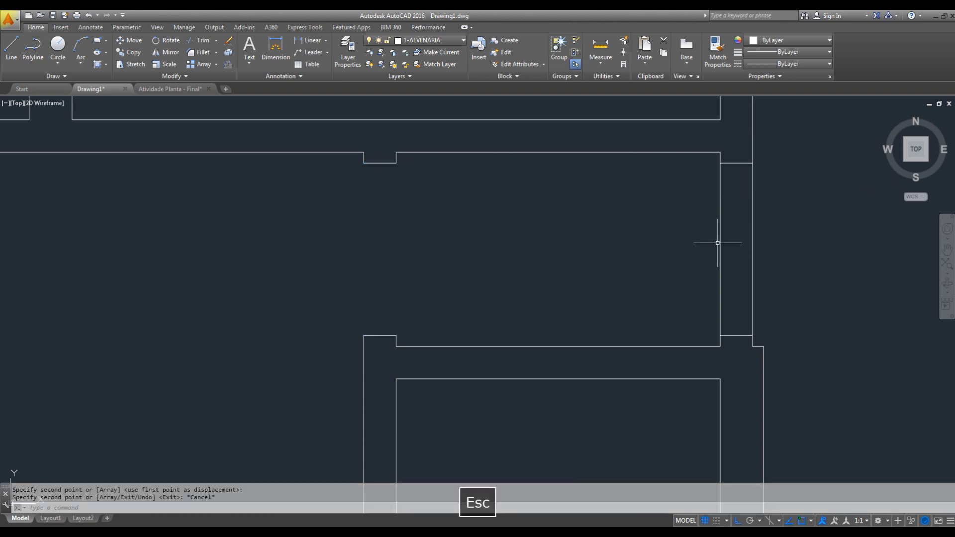
- Trim both faces of the central hall's right wall between the copied jamb lines to open the gap
type("tr")
key("space")
key("space")
left_click(752, 225)
left_click(720, 233)
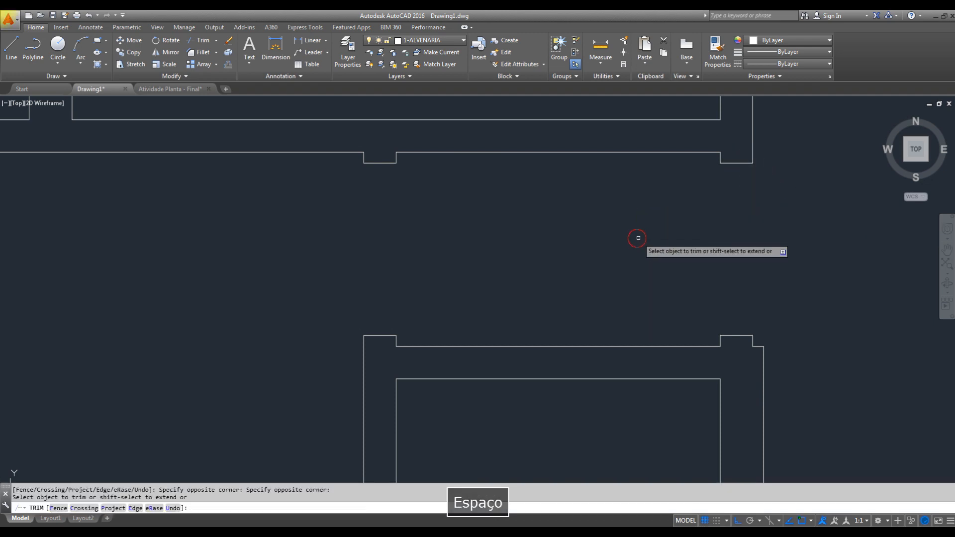
key("Escape")
- Draw a vertical line from the upper-right inner corner of the room below the hall to the hall's lower wall line
middle_click_drag(747, 350, 744, 190)
scroll(719, 185, "down", 2)
middle_click_drag(727, 233, 694, 256)
scroll(695, 255, "up", 2)
type("l")
key("space")
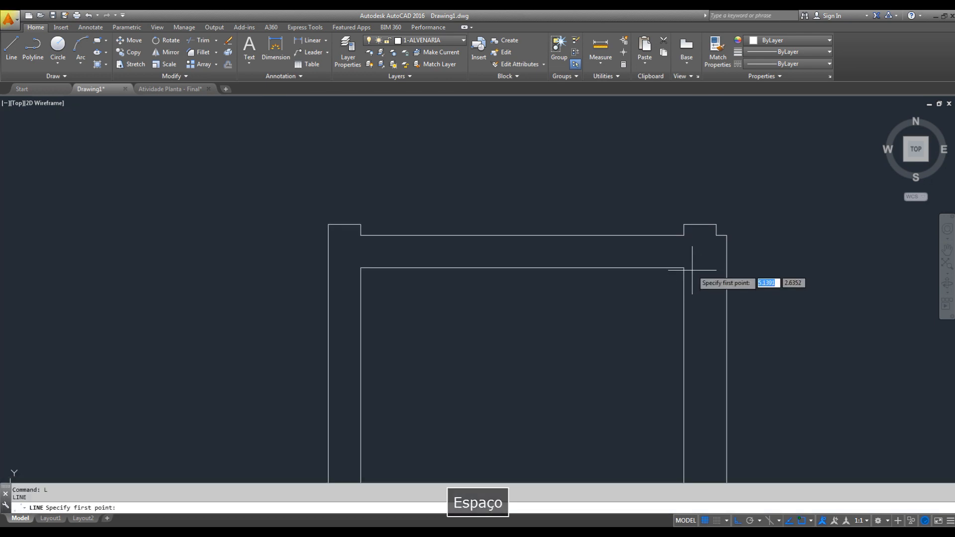
left_click(683, 268)
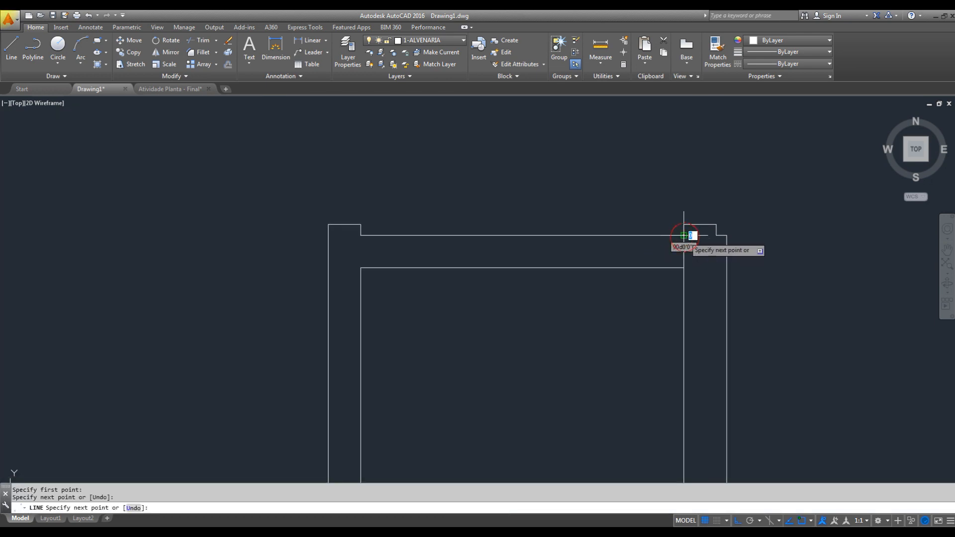
left_click(683, 235)
key("Escape")
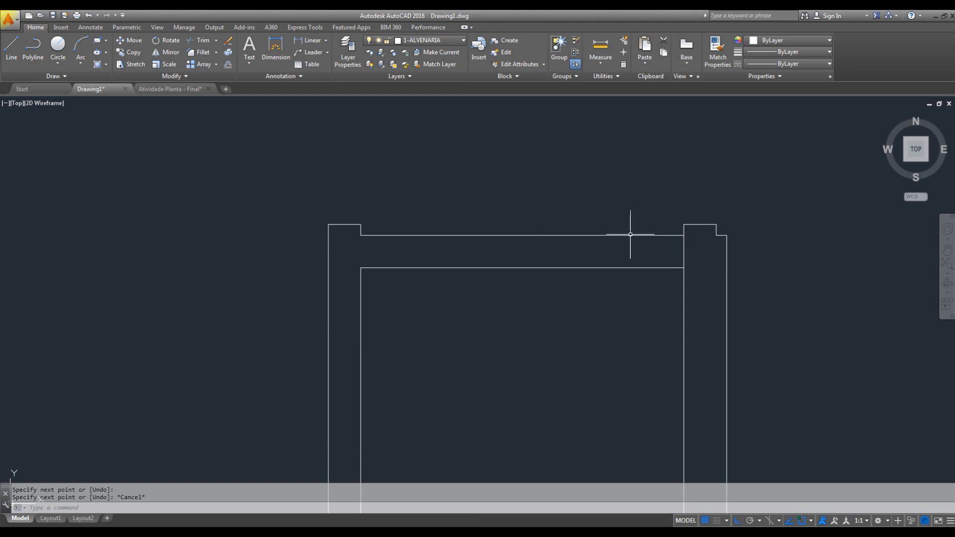
- Offset the short line at the upper-right inner corner of the room below the hall 0.05 to the left
key("Escape")
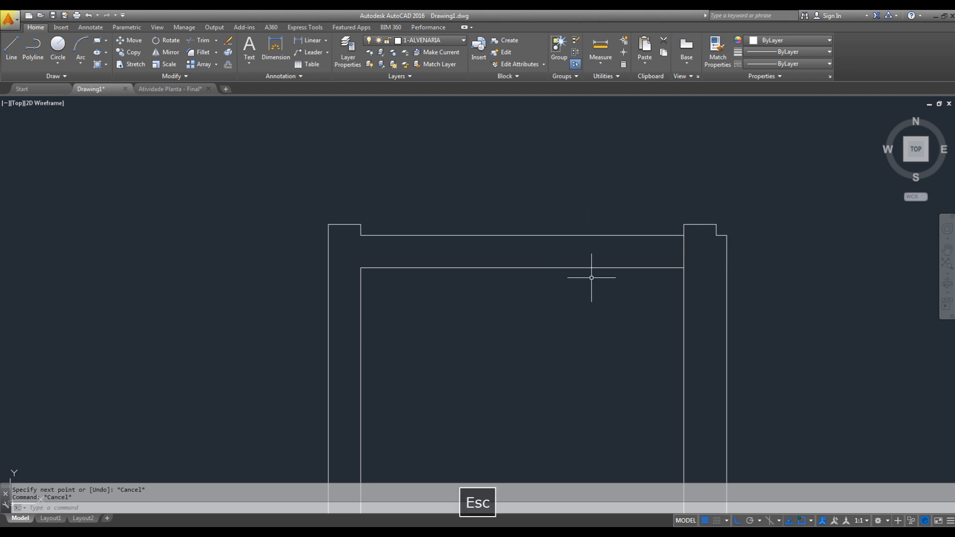
type("o")
key("space")
type(".05")
key("Return")
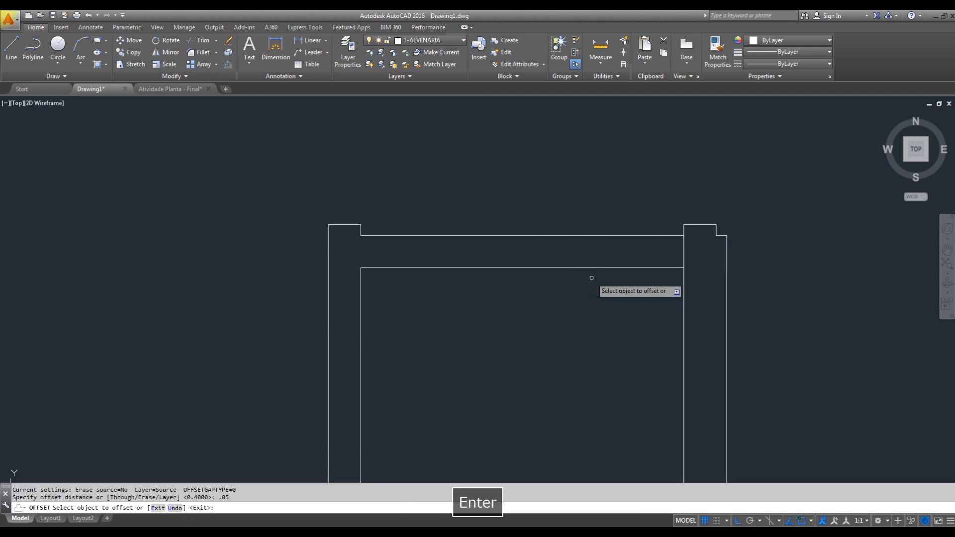
left_click(684, 249)
left_click(641, 250)
key("Escape")
- Erase the original short line at that corner, keeping the offset copy as the jamb
left_click(689, 246)
left_click(683, 256)
type("e")
key("space")
scroll(683, 256, "down", 2)
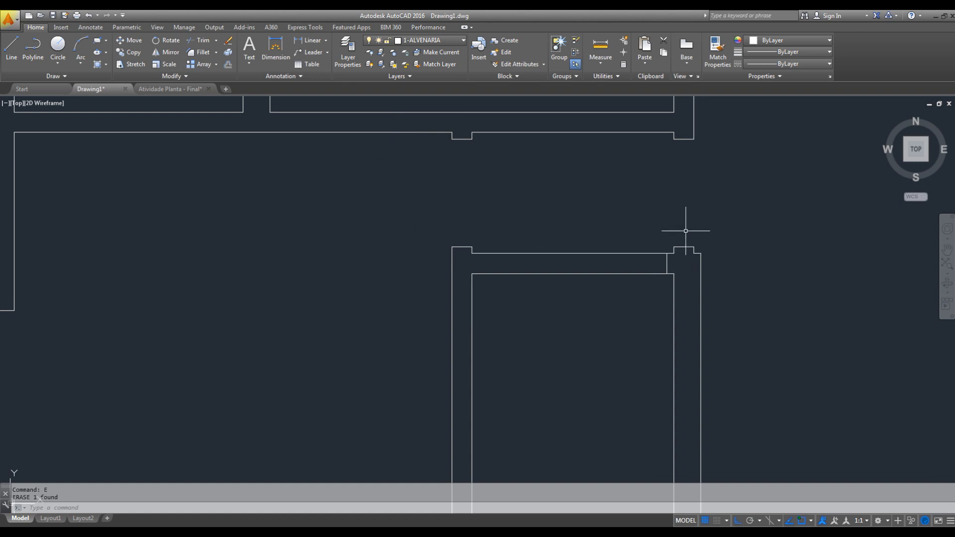
- Offset the jamb line in the lower room's upper wall 0.8 to the left to mark the door width
key("Escape")
type("o")
key("space")
type("8")
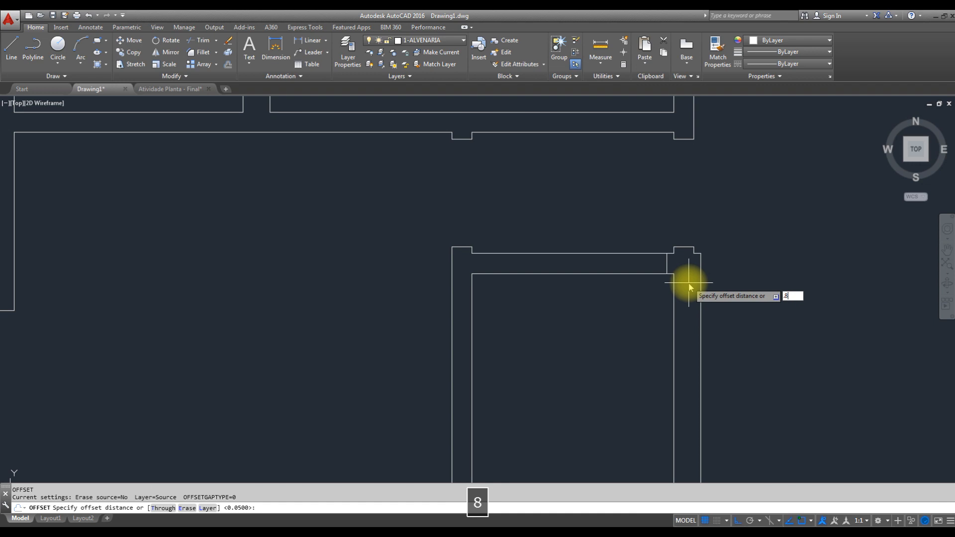
key("Return")
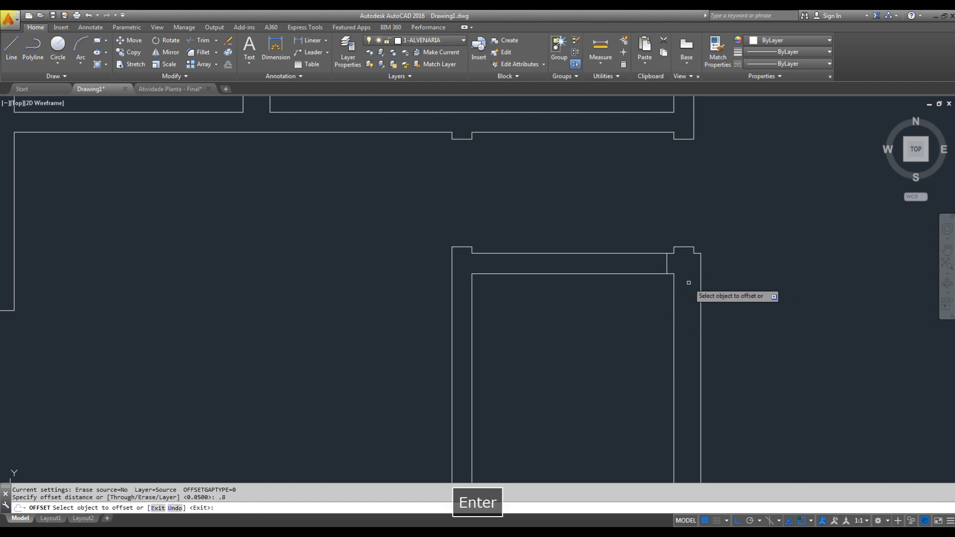
left_click(666, 263)
left_click(645, 283)
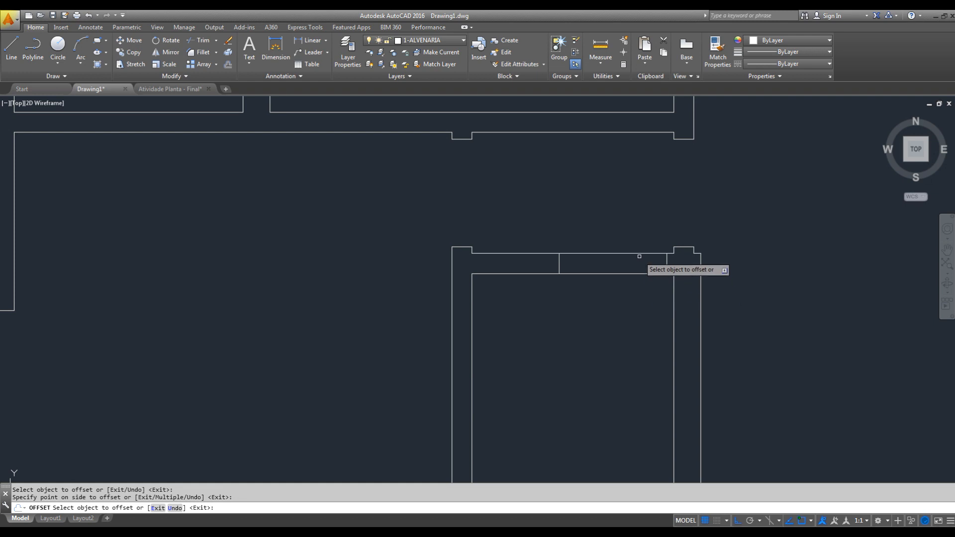
key("Escape")
- Trim both faces of the lower room's upper wall between the jamb lines to open the doorway
type("tr")
key("space")
key("space")
left_click(635, 207)
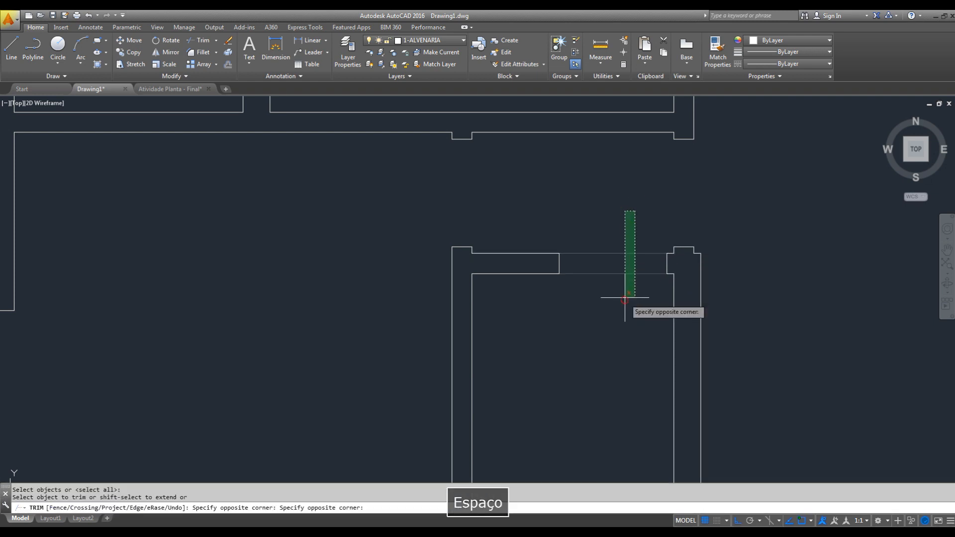
left_click(623, 298)
key("Escape")
- Draw a horizontal line across the upper middle room's right wall from its lower-right inner corner to the outer face
scroll(647, 318, "down", 3)
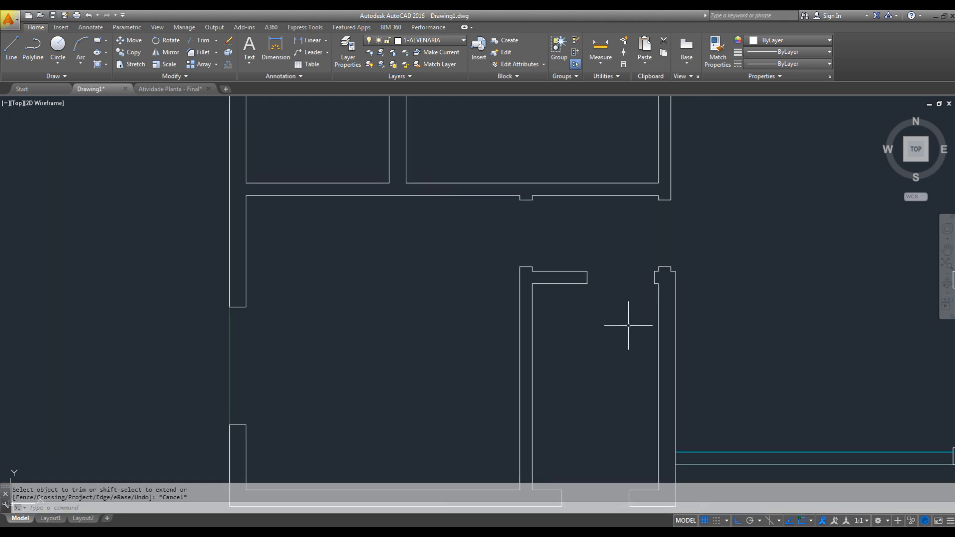
scroll(637, 364, "down", 2)
middle_click_drag(567, 284, 531, 294)
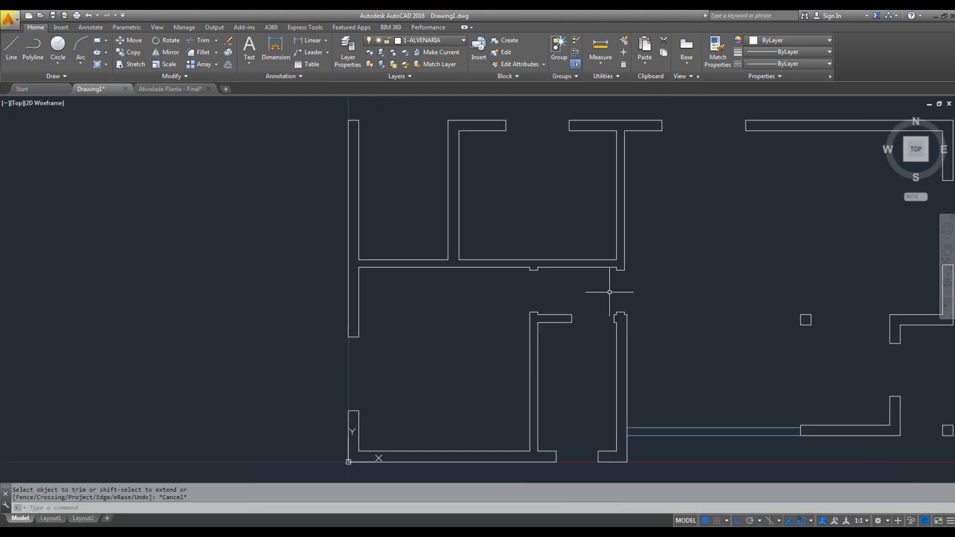
middle_click_drag(616, 299, 529, 309)
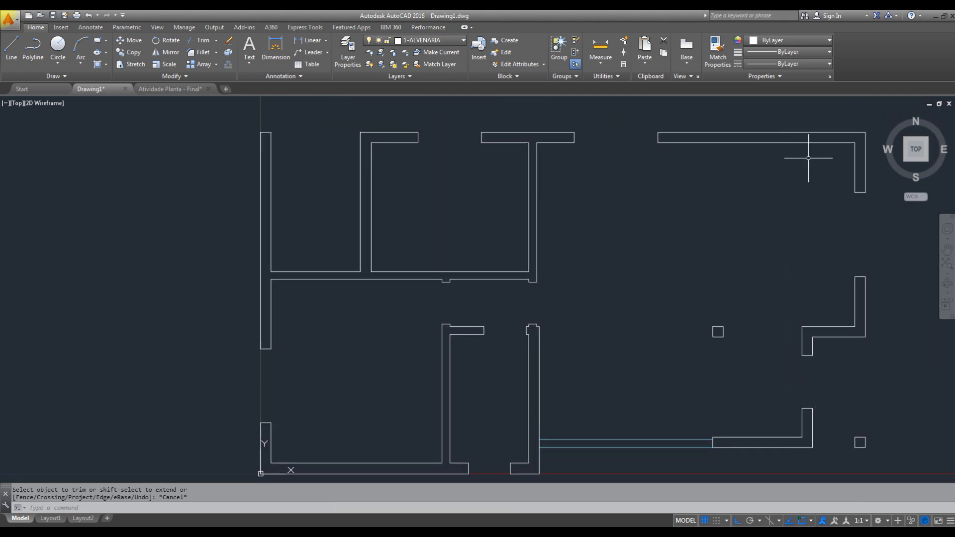
scroll(527, 281, "up", 2)
middle_click_drag(528, 276, 544, 325)
key("Escape")
key("space")
scroll(543, 321, "up", 4)
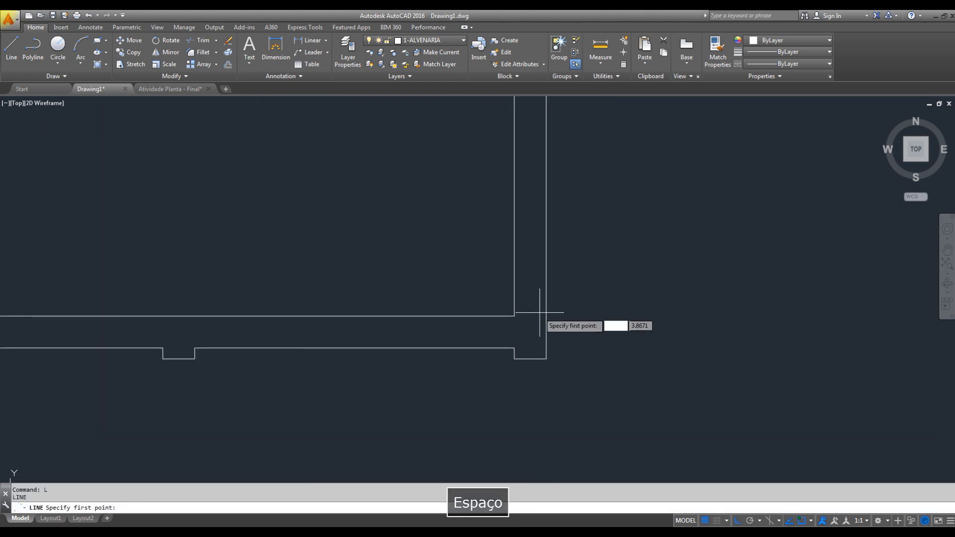
left_click(514, 316)
left_click(546, 316)
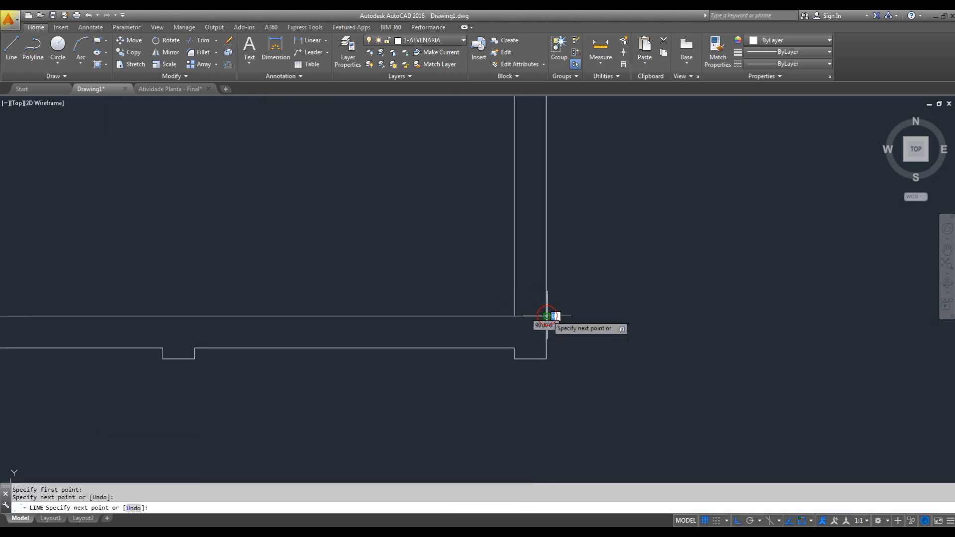
key("Escape")
- Offset the horizontal line across the upper middle room's right wall upward by 0.05
type("o")
key("space")
type(".05")
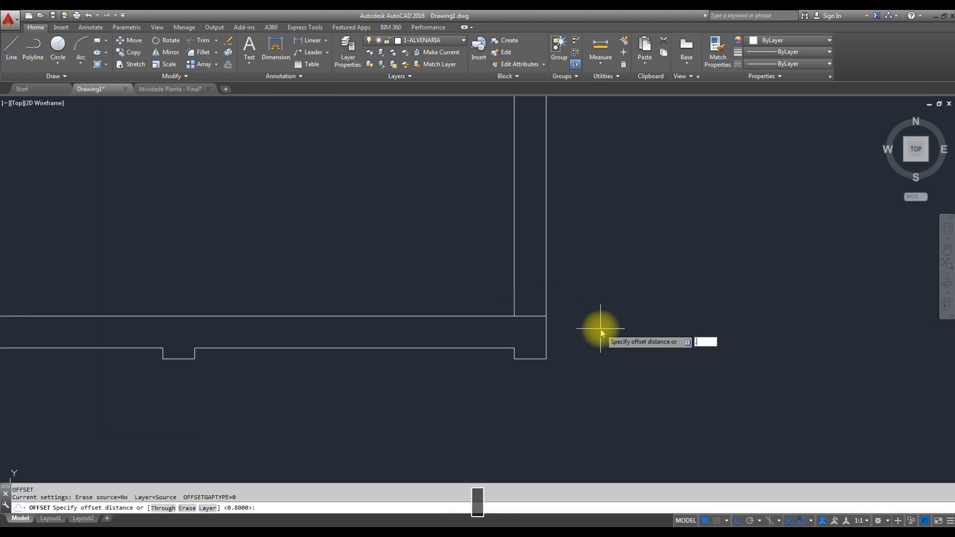
key("Return")
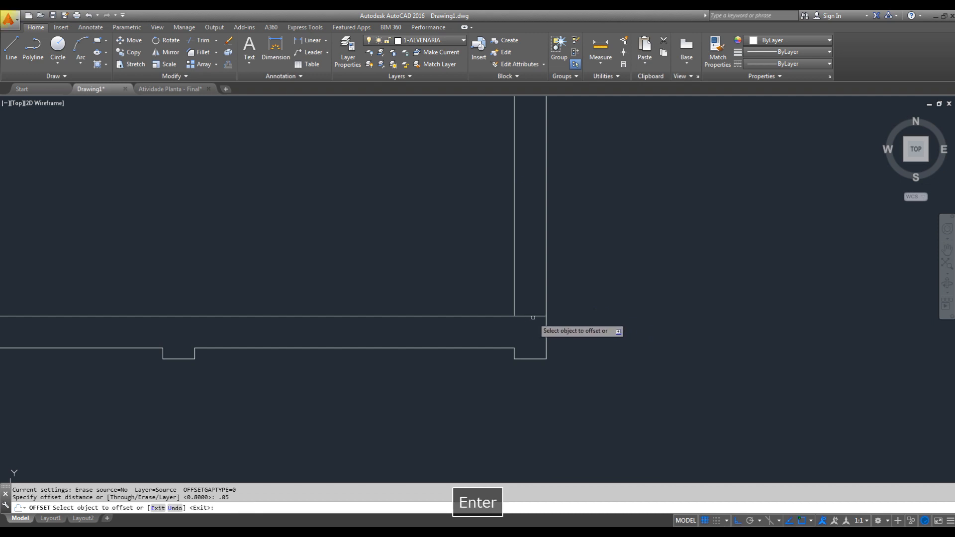
left_click(530, 317)
key("Escape")
- Erase the original horizontal line at the lower end of the upper middle room's right wall
left_click(538, 309)
left_click(531, 326)
type("e")
key("space")
key("Escape")
- Offset the remaining jamb line in the upper middle room's right wall 0.9 upward to mark the door width
scroll(544, 319, "down", 2)
middle_click_drag(560, 283, 585, 323)
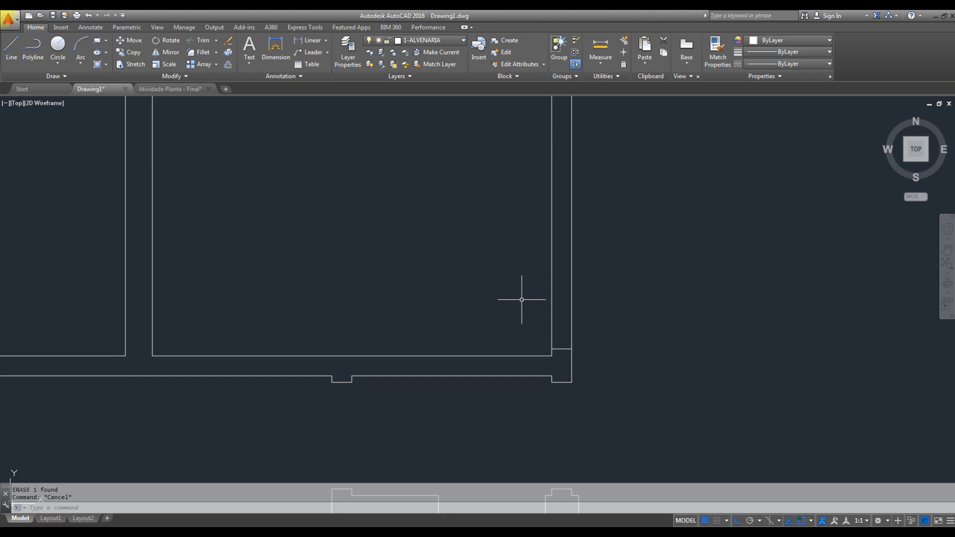
key("Escape")
type("o")
key("space")
type(".9")
key("Return")
left_click(563, 350)
left_click(572, 295)
key("Escape")
- Trim both faces of the upper middle room's right wall between the jamb lines to open the doorway
key("Escape")
type("tr")
key("space")
key("space")
left_click(633, 255)
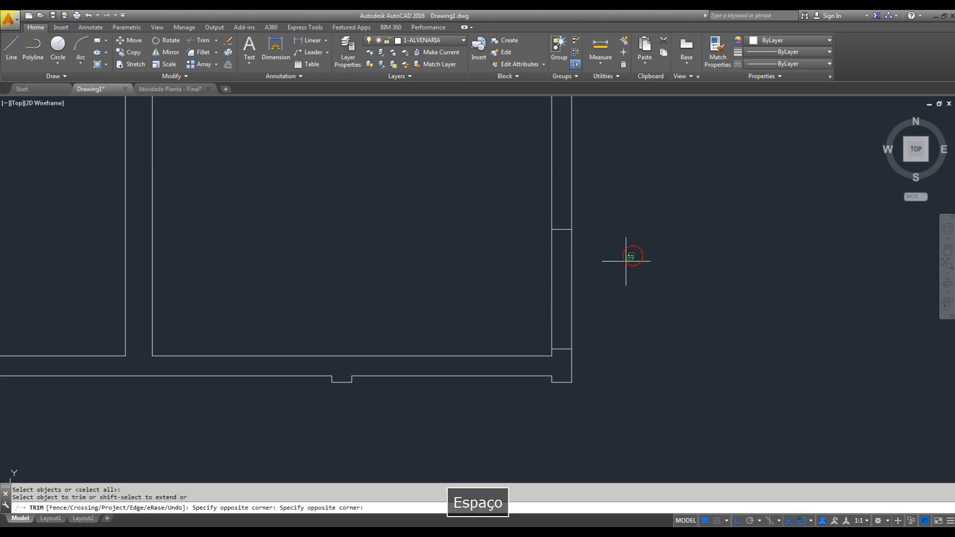
key("Escape")
- Draw a horizontal line across the base of the wall between the two upper rooms, joining its two lower inner corners
mouse_move(294, 292)
middle_mouse_down()
mouse_move(609, 341)
mouse_move(647, 338)
middle_mouse_up()
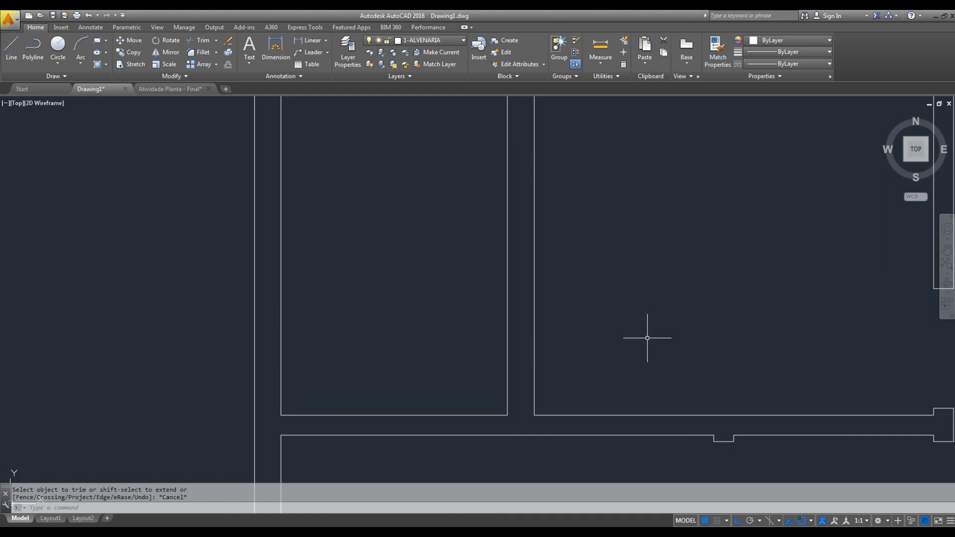
scroll(559, 283, "down", 2)
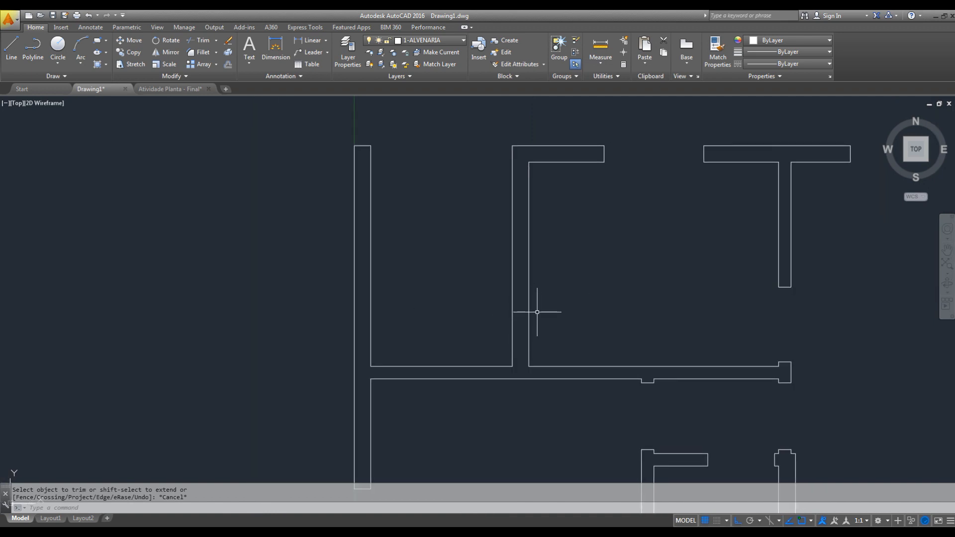
scroll(535, 361, "up", 3)
key("Escape")
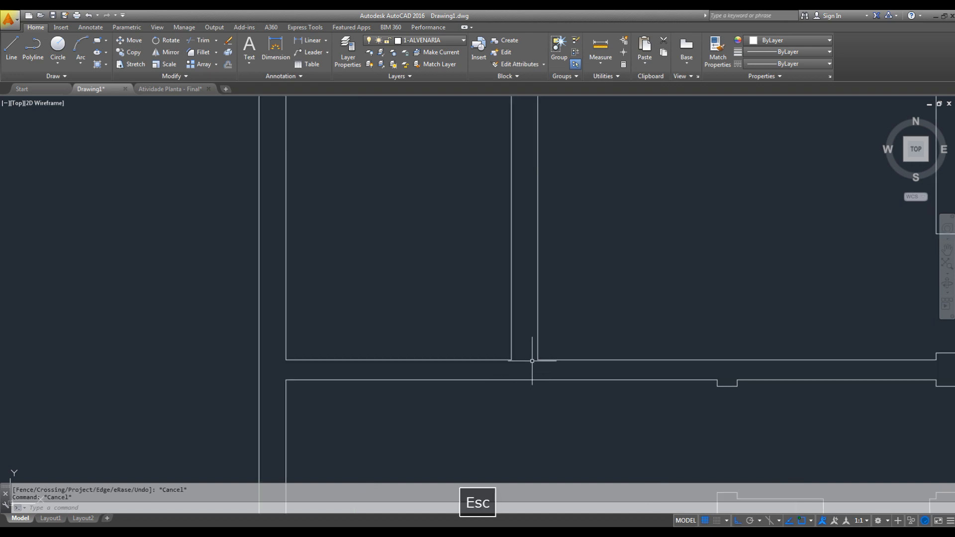
type("L")
key("space")
left_click(537, 359)
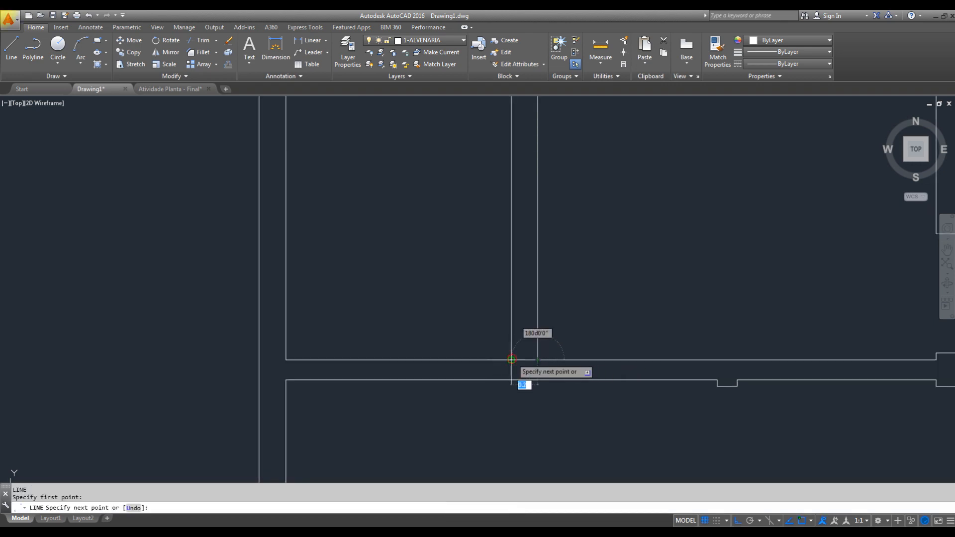
key("Escape")
middle_click_drag(543, 363, 491, 370)
left_click(517, 361)
left_click(507, 374)
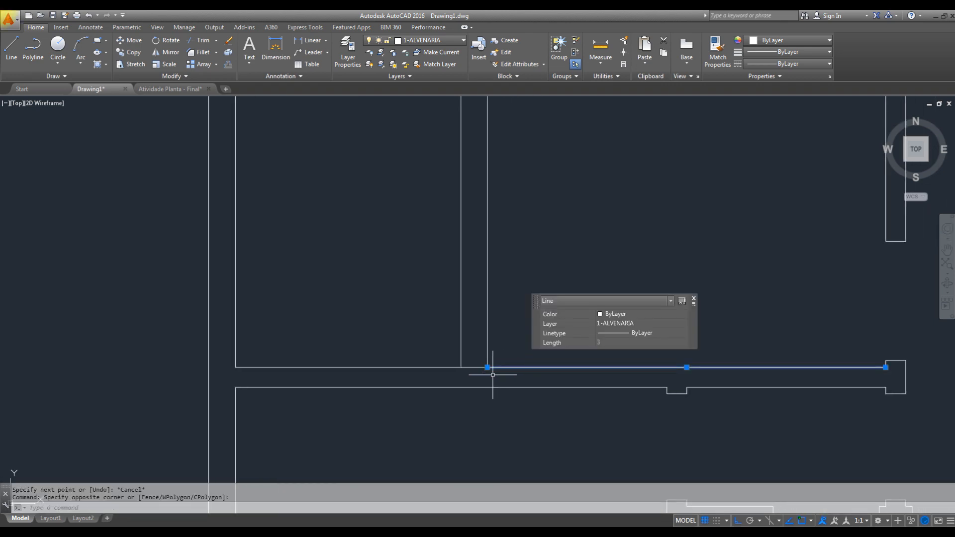
key("Escape")
left_click(479, 362)
left_click(470, 362)
key("Escape")
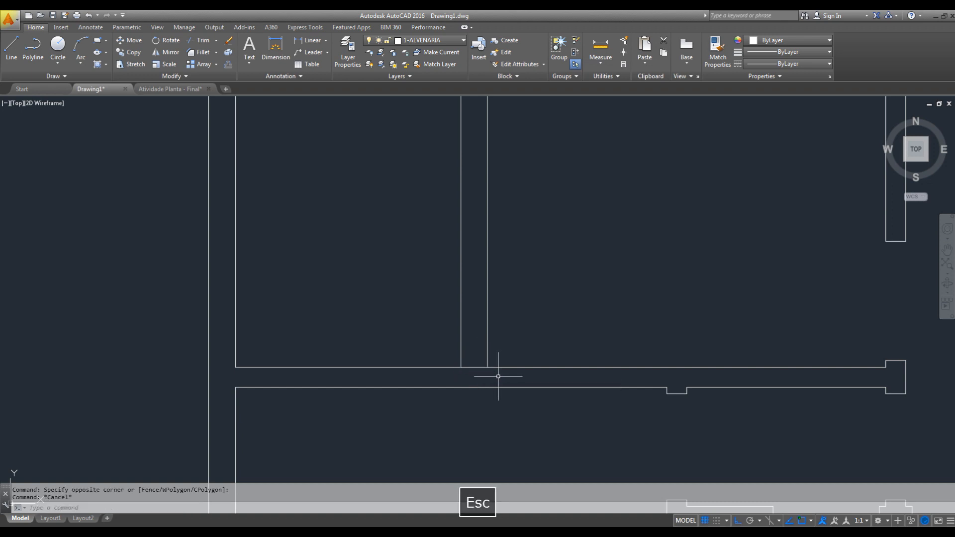
- Offset the base line of the wall between the two upper rooms 0.7 upward
type("o")
key("space")
type(".7")
key("Return")
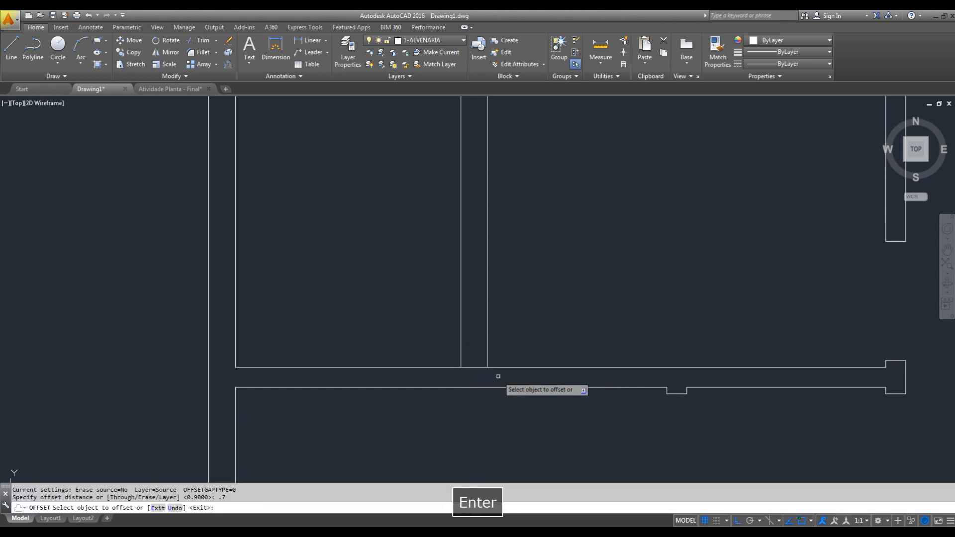
left_click(473, 367)
left_click(473, 352)
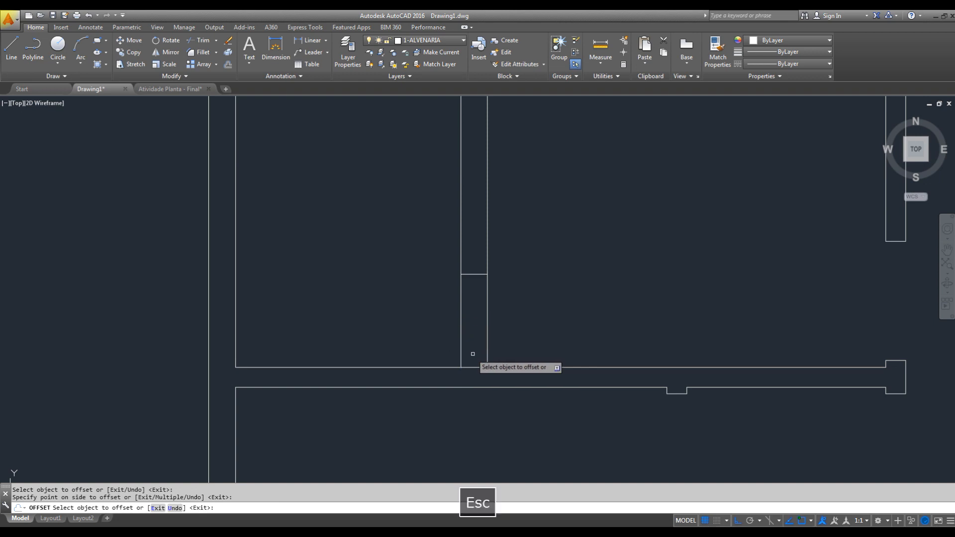
key("Escape")
- Erase the original line closing the base of the wall between the two upper rooms
left_click(431, 347)
left_click(513, 395)
type("e")
key("space")
- Offset the jamb line in the wall between the two upper rooms 0.90 upward to mark the opening width
mouse_move(533, 315)
middle_mouse_down()
mouse_move(553, 353)
mouse_move(542, 392)
mouse_move(530, 387)
middle_mouse_up()
key("Escape")
type("o")
key("space")
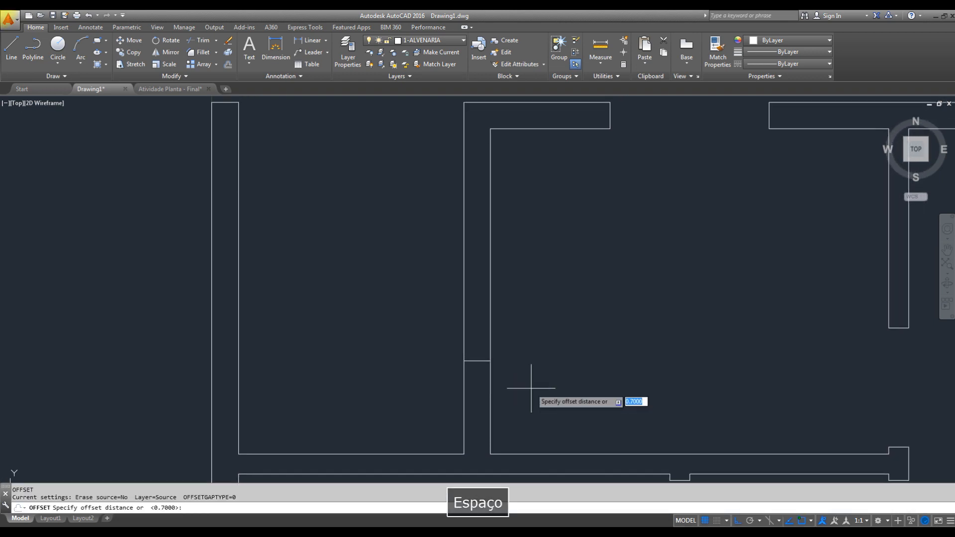
type(".90")
key("Return")
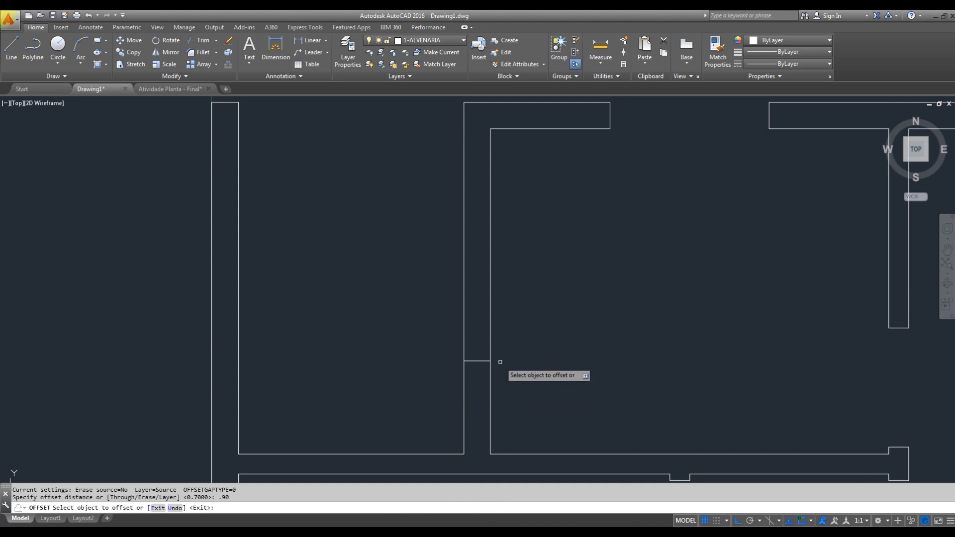
left_click(475, 360)
left_click(481, 323)
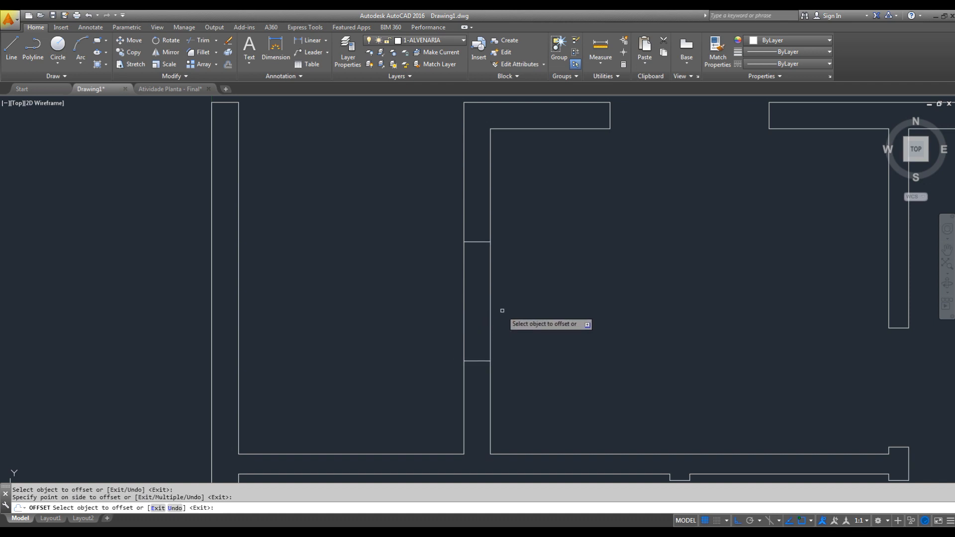
key("Escape")
- Trim both faces of the wall between the two upper rooms between the jamb lines to open the gap
type("tr")
key("space")
key("space")
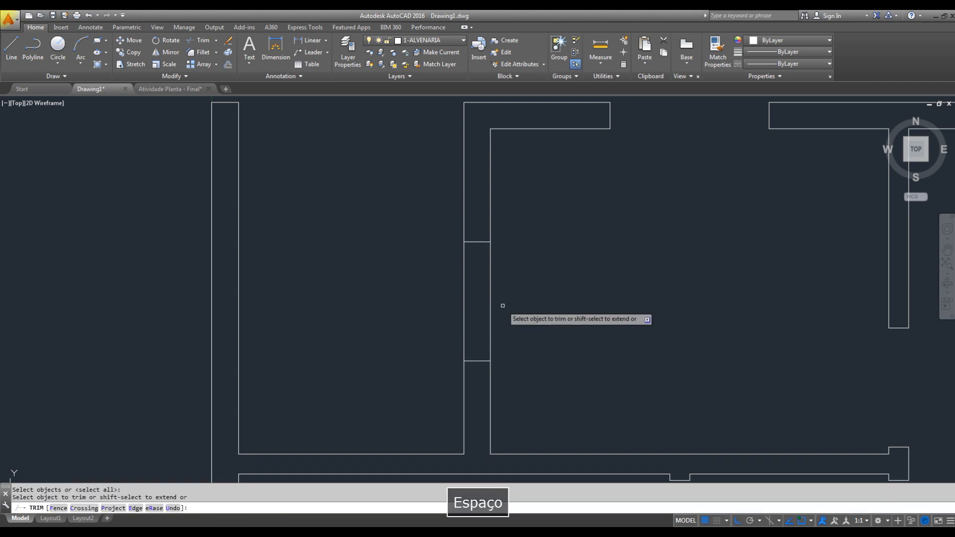
key("space")
type("tr")
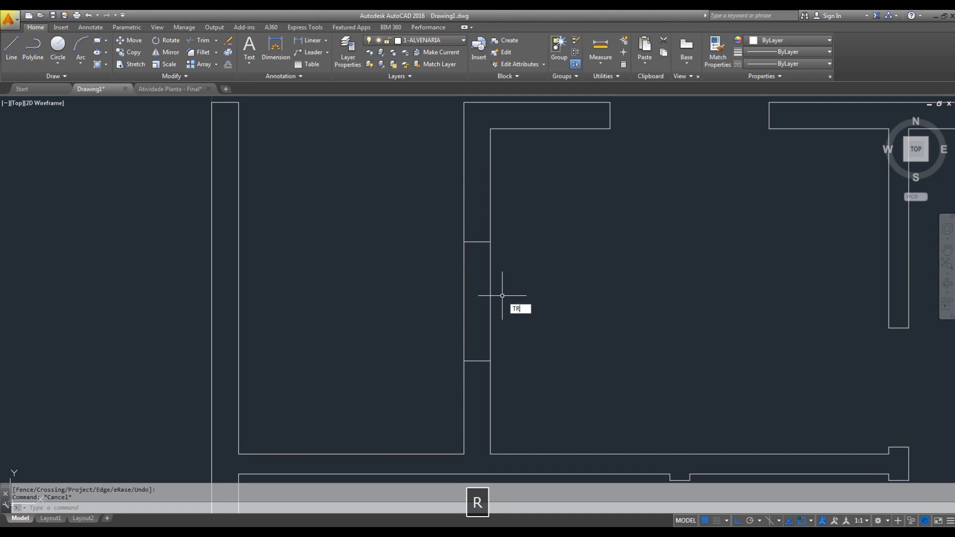
key("space")
key("space")
left_click(501, 299)
left_click(391, 297)
key("Escape")
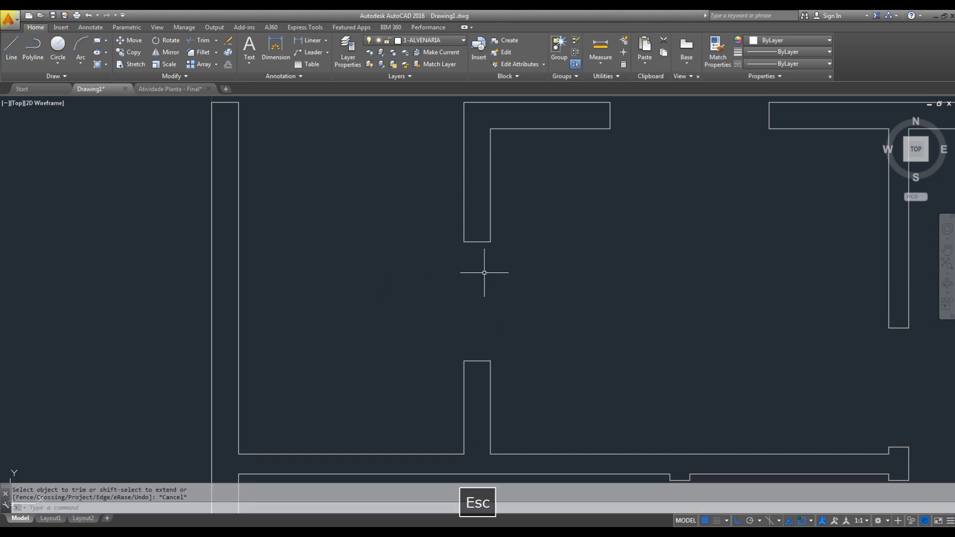
- Zoom to the drawing extents and inspect the wall openings across the floor plan, including the upper wall's gap
scroll(504, 298, "down", 7)
scroll(565, 326, "up", 2)
scroll(537, 298, "down", 2)
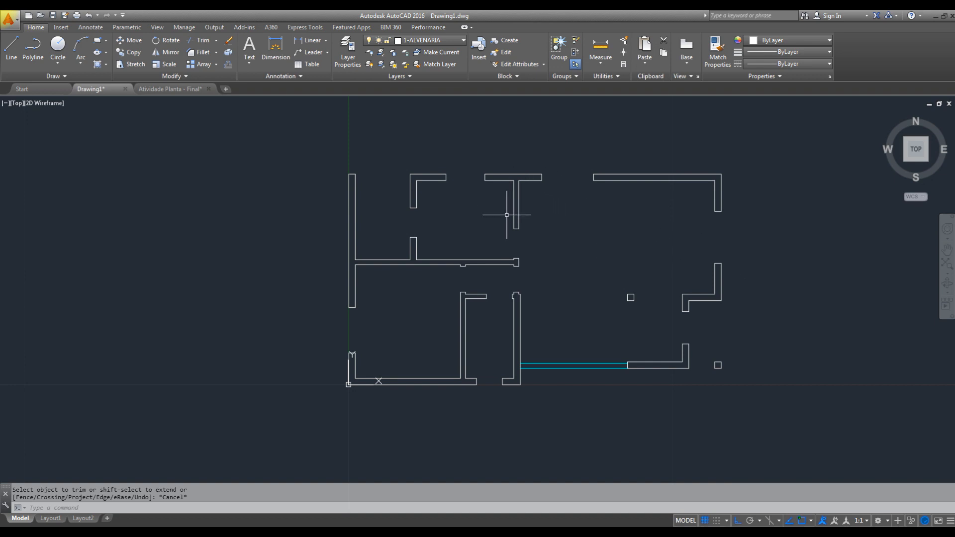
middle_click_drag(527, 324, 501, 341)
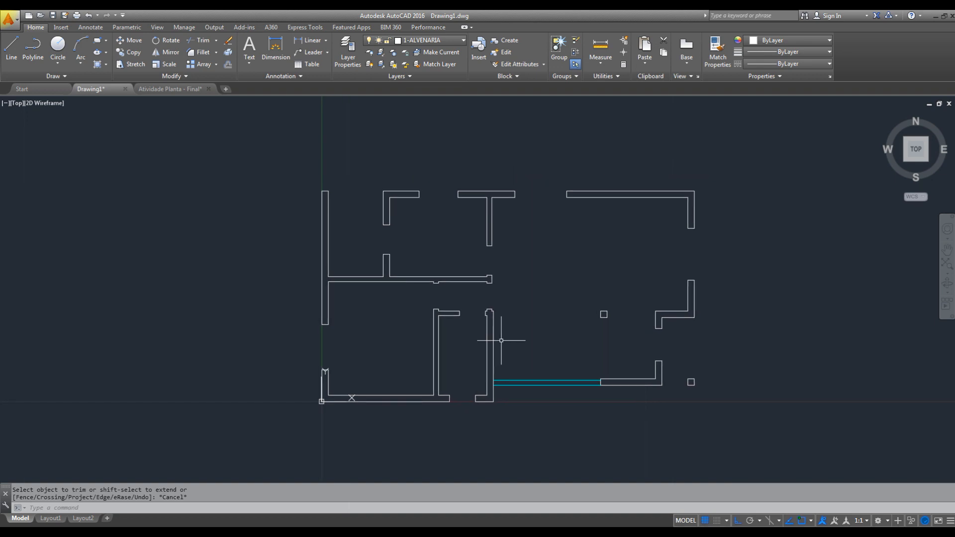
type("z")
key("space")
type("E")
key("space")
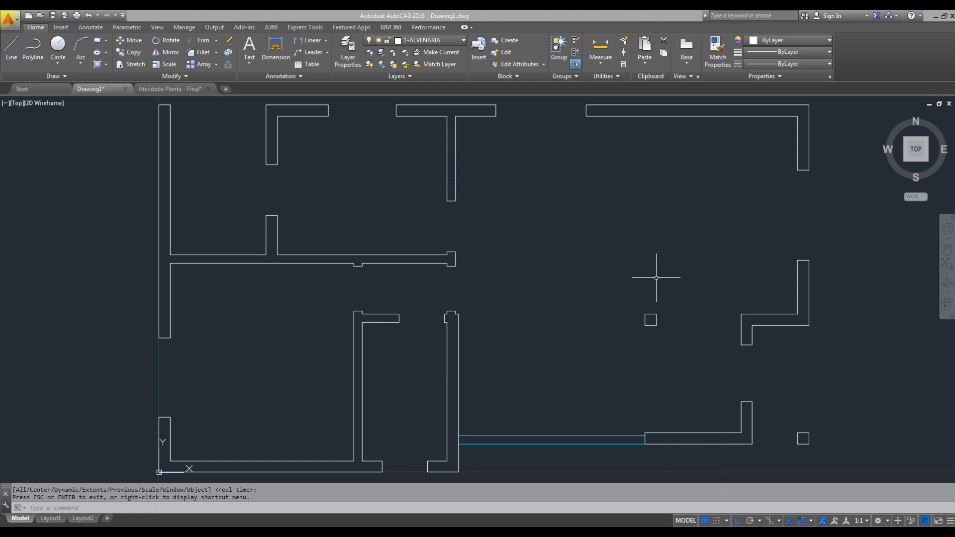
middle_click_drag(751, 239, 580, 281)
middle_click_drag(318, 245, 604, 313)
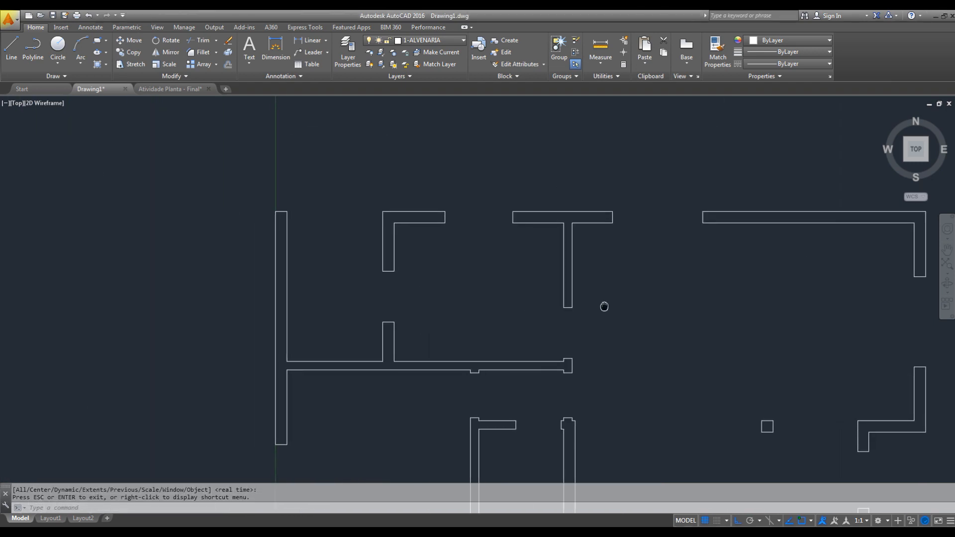
scroll(481, 217, "up", 2)
scroll(478, 224, "up", 2)
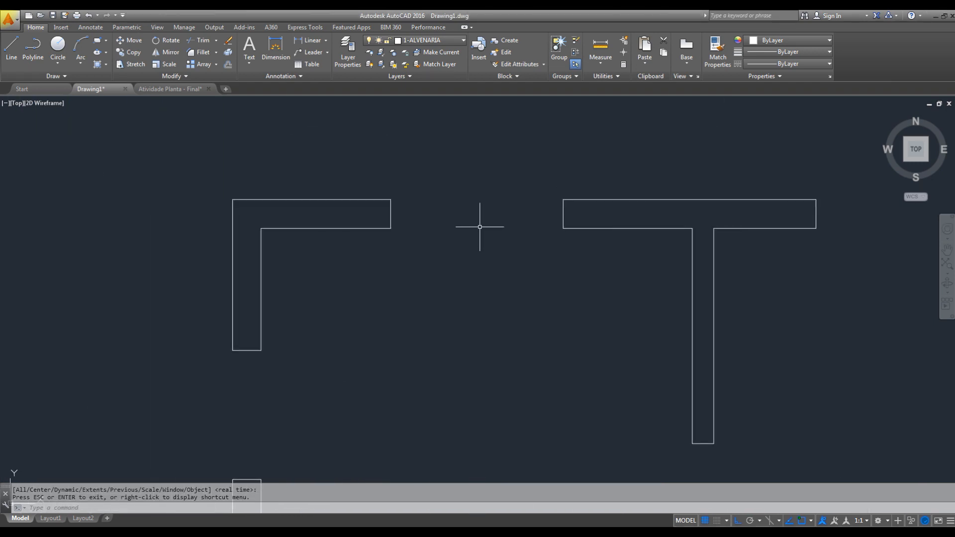
- Make 4-JANELAS the current layer for drawing the windows
mouse_move(477, 223)
middle_mouse_down()
mouse_move(490, 186)
mouse_move(497, 244)
middle_mouse_up()
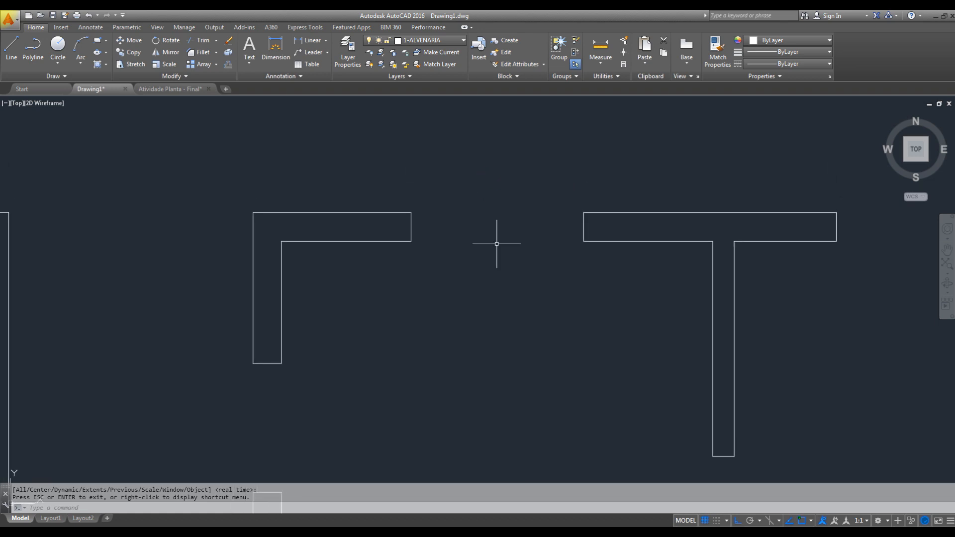
left_click(442, 41)
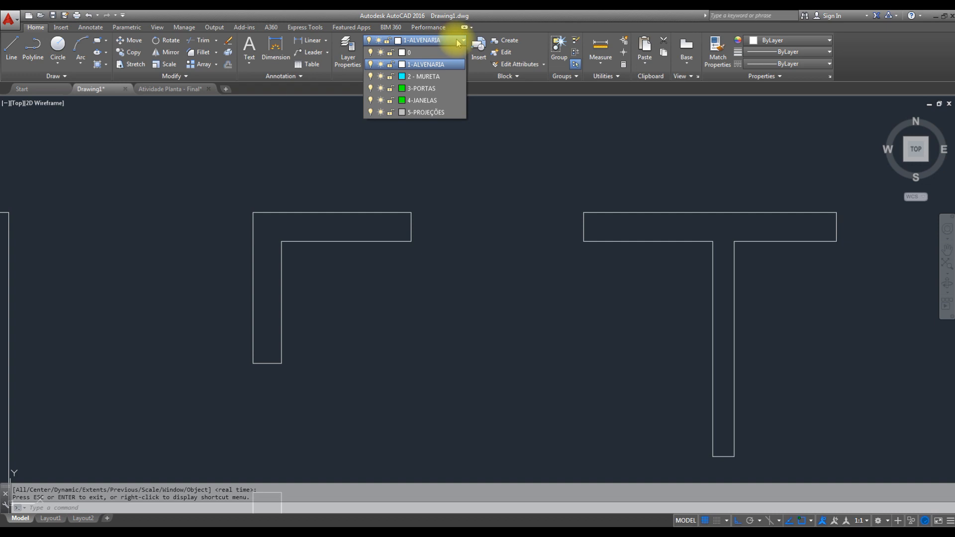
left_click(480, 90)
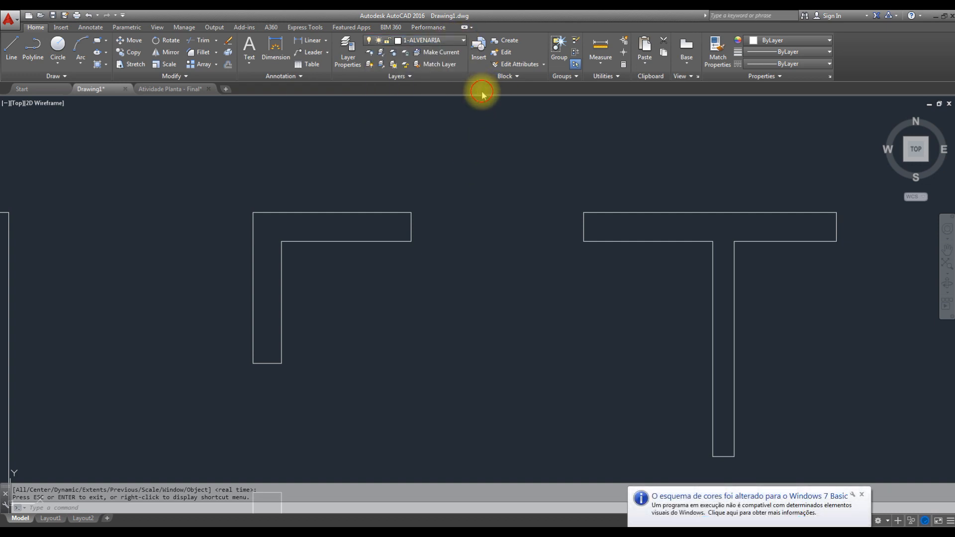
left_click(450, 40)
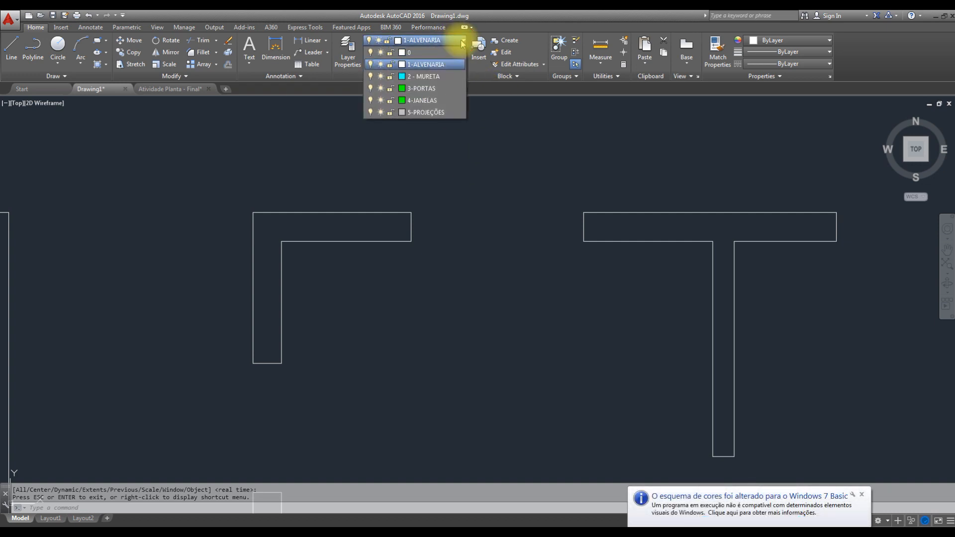
left_click(437, 99)
left_click(862, 495)
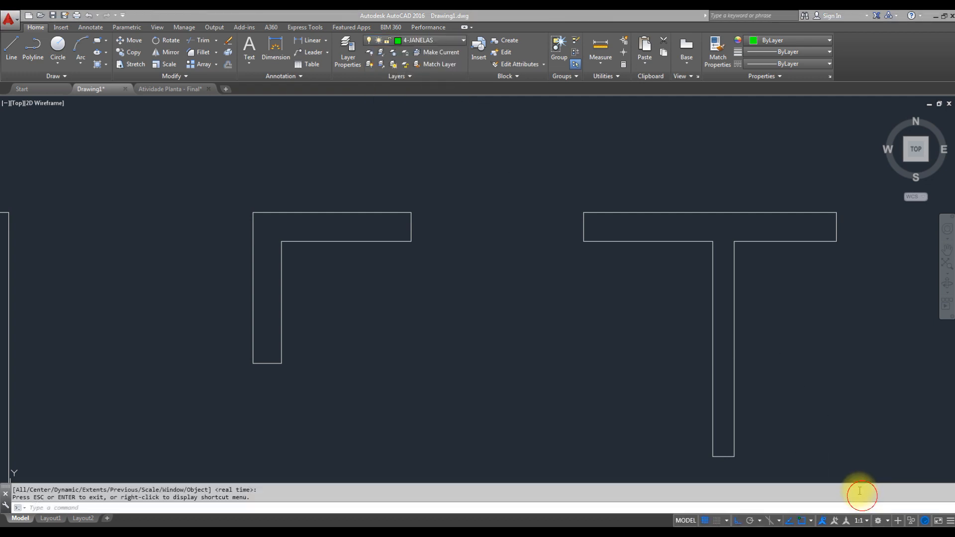
- Draw two lines across the upper wall's opening between the corner and the T-junction, closing its outer and inner faces
left_click(460, 220)
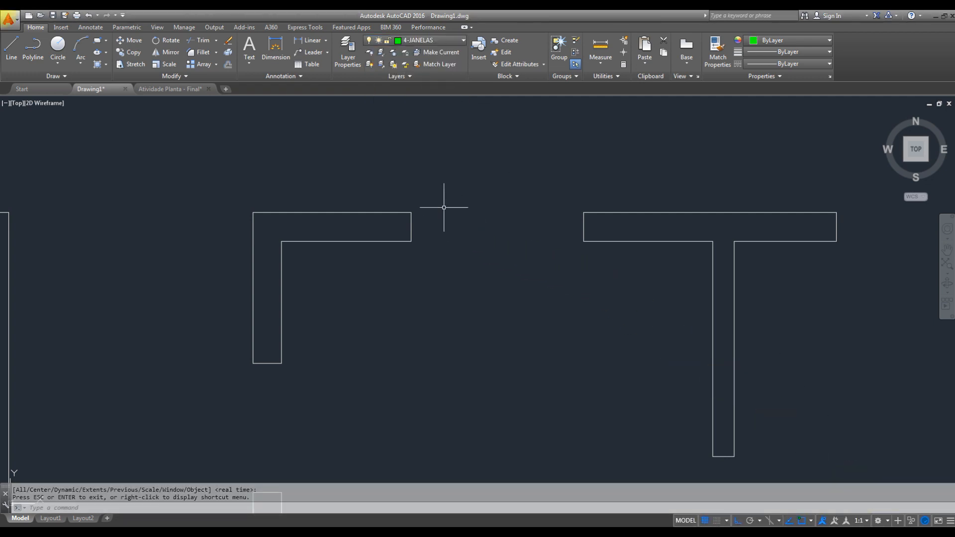
key("l")
key("space")
left_click(412, 213)
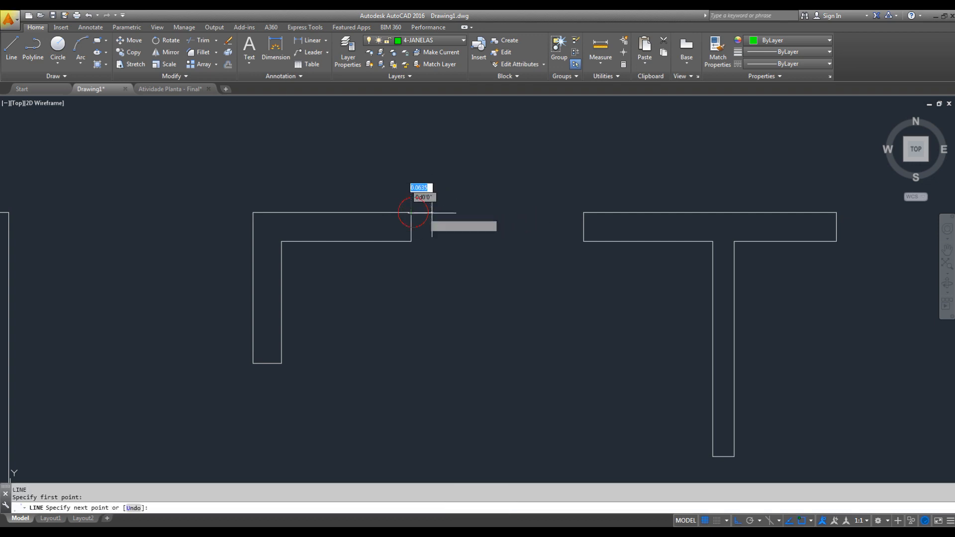
left_click(583, 212)
key("Escape")
key("space")
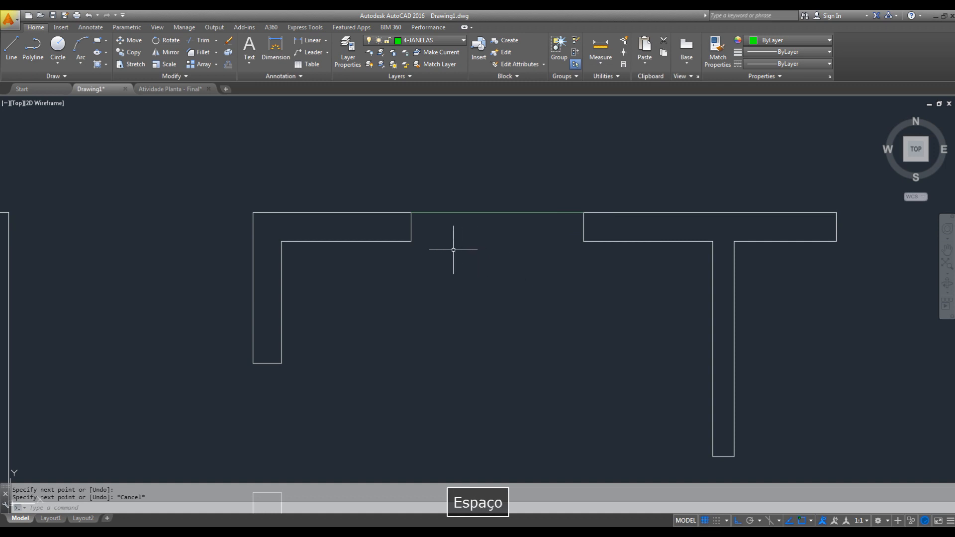
left_click(411, 241)
left_click(583, 242)
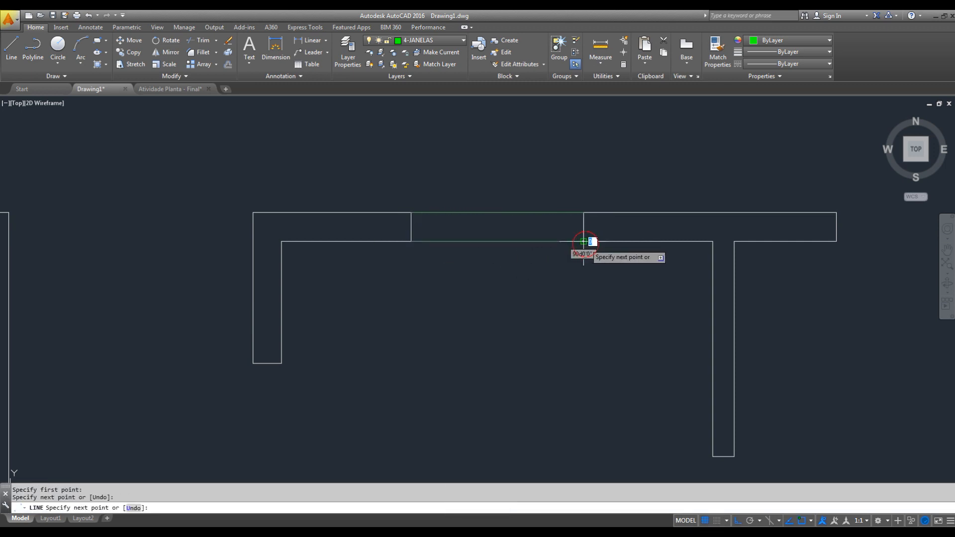
key("Escape")
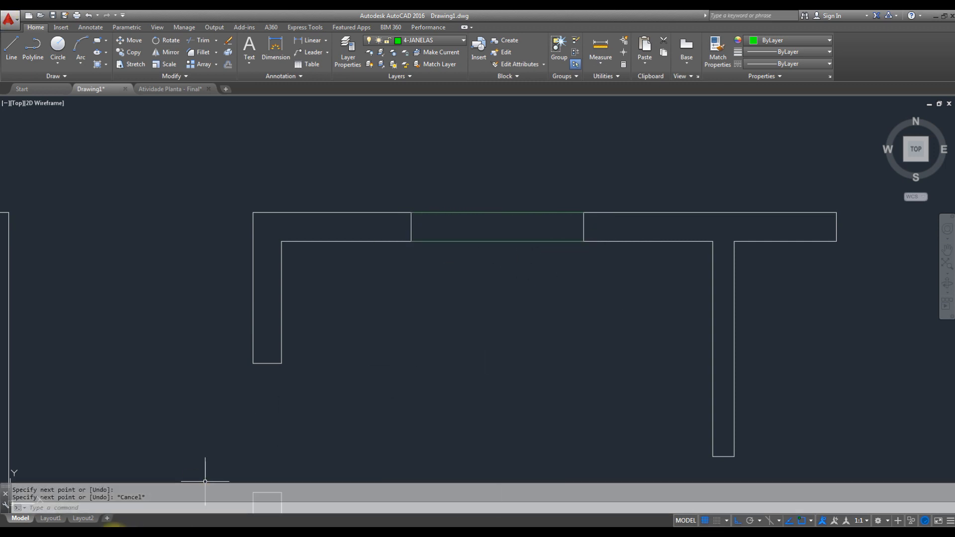
- Switch to the PDF reference, examine the plan symbol of window J7 up close, and return to the AutoCAD drawing
left_click(108, 534)
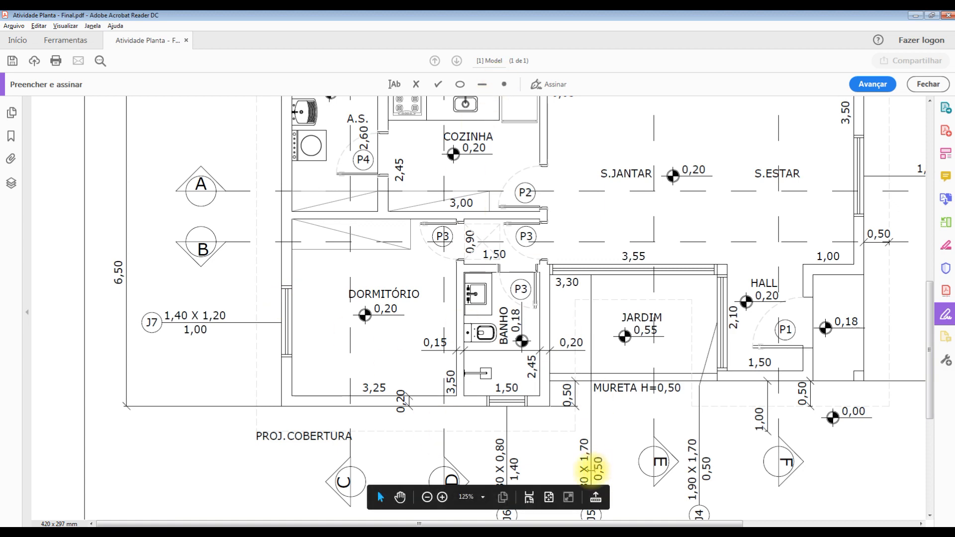
left_click(446, 498)
left_click(444, 498)
left_click(444, 498)
scroll(613, 386, "down", 4)
scroll(714, 413, "down", 4)
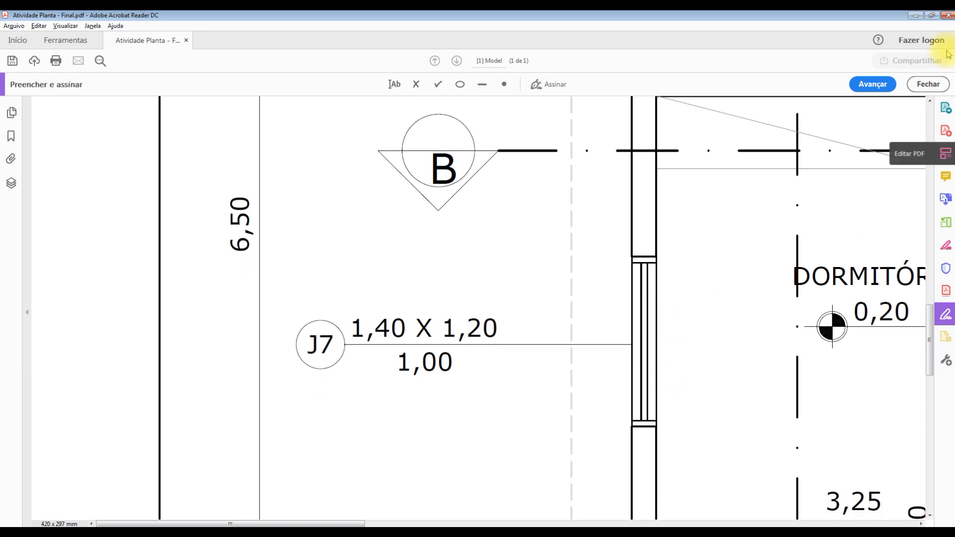
left_click(915, 19)
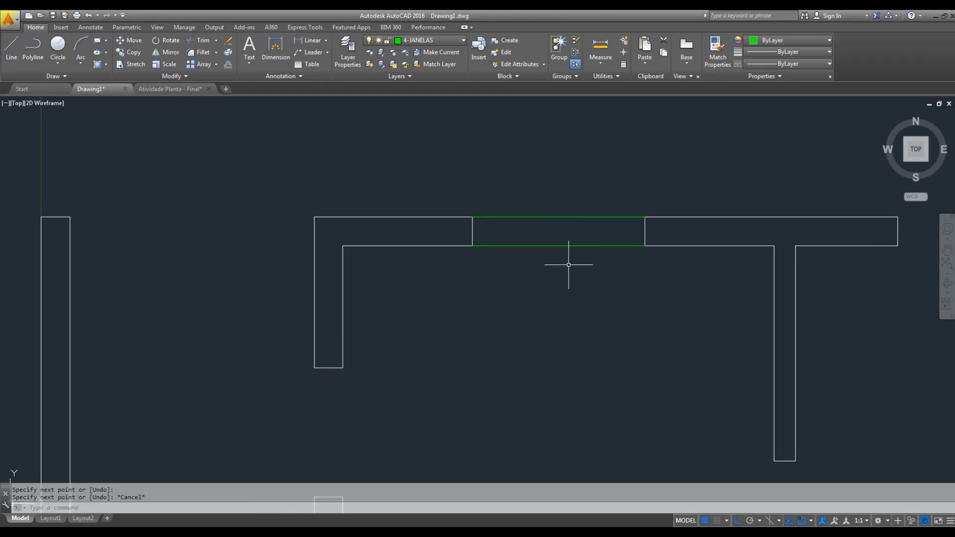
- Offset the outer and inner window lines 0.075 into the wall thickness to form the two central glazing lines
middle_click_drag(592, 261, 543, 281)
scroll(547, 247, "up", 2)
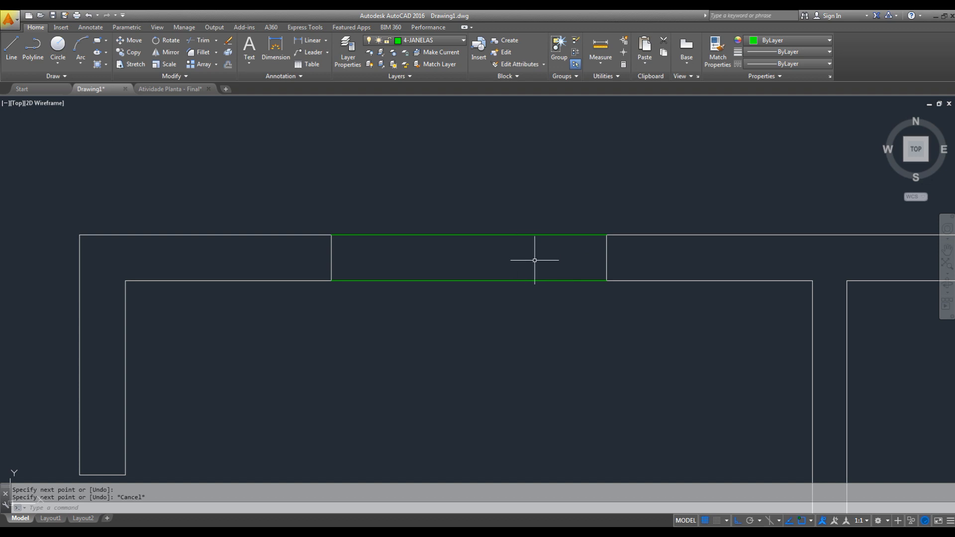
type("o")
key("space")
type("0.075")
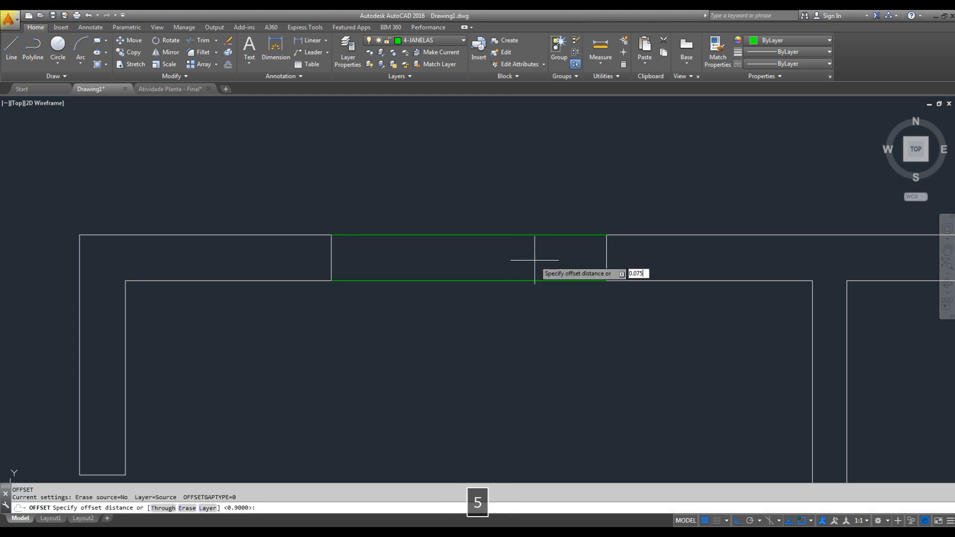
key("Return")
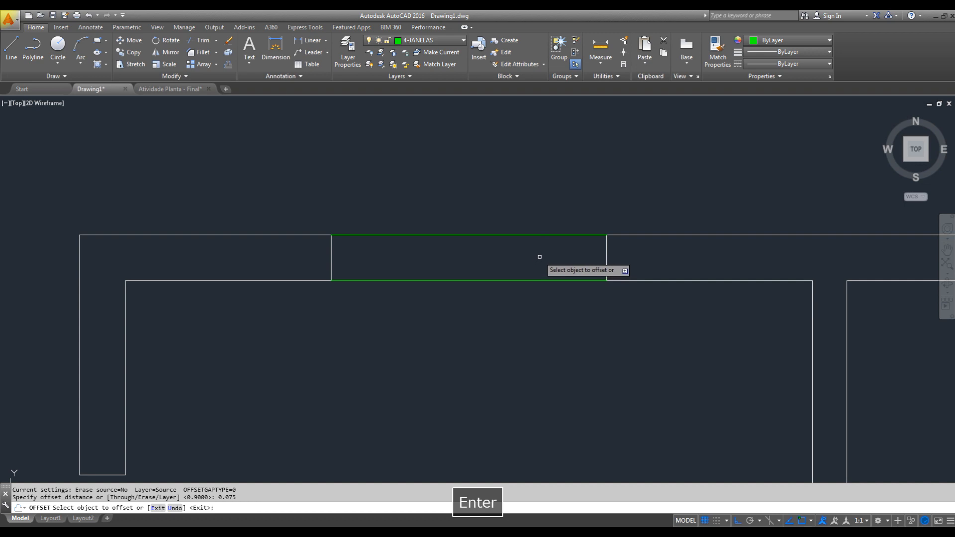
left_click(541, 236)
left_click(545, 263)
left_click(545, 279)
left_click(547, 256)
key("Escape")
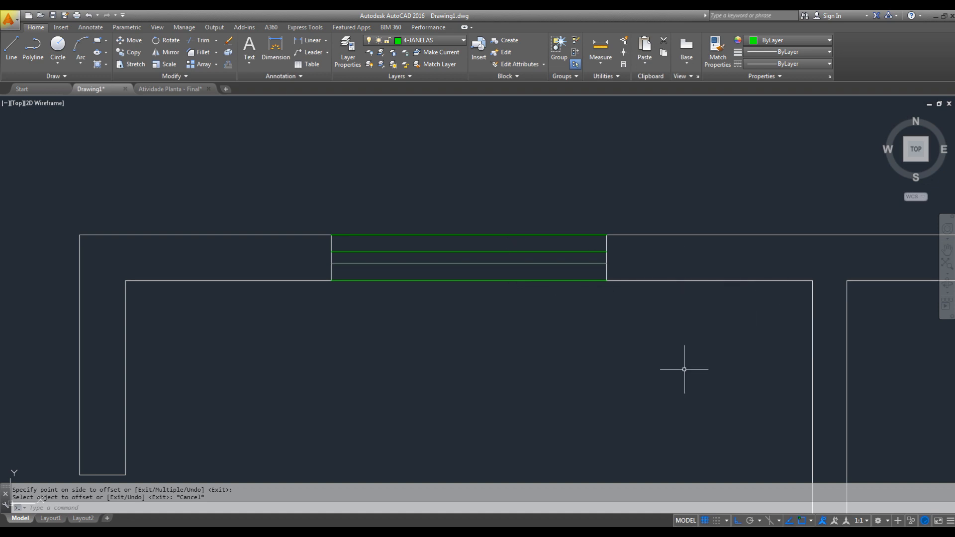
- Offset the window opening's right jamb line 0.05 inward to form the frame edge
key("Escape")
key("Escape")
type("o")
key("space")
type(".05")
key("Return")
scroll(604, 244, "up", 2)
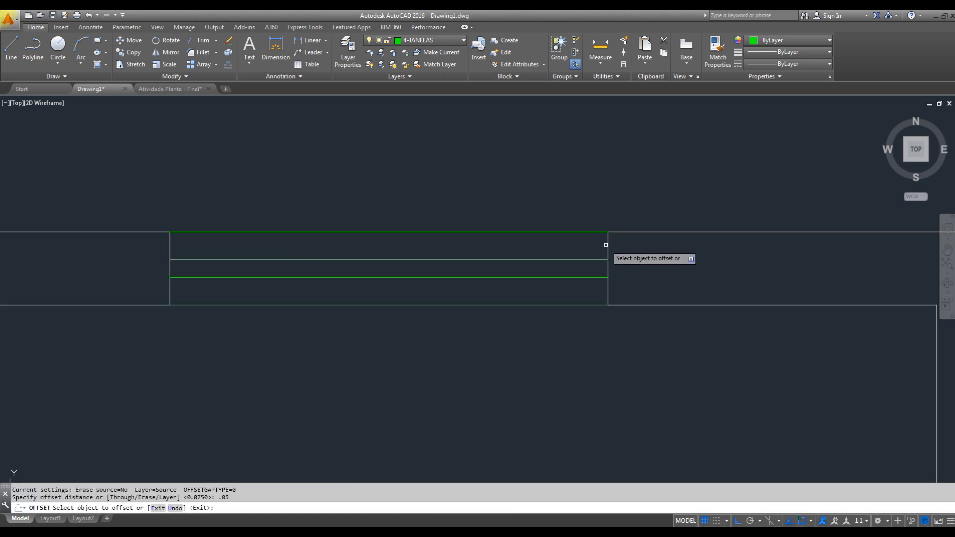
left_click(607, 240)
left_click(562, 251)
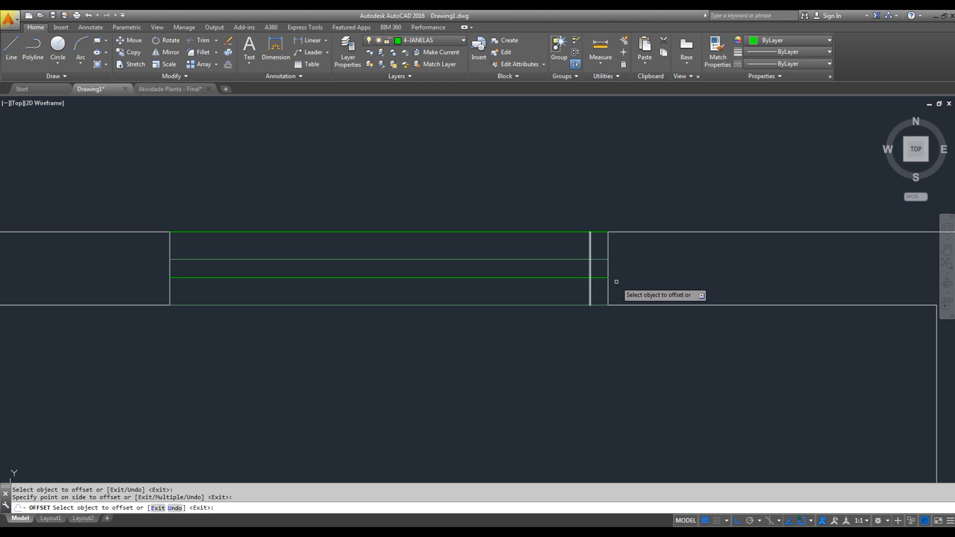
- Offset the window opening's left jamb line 0.05 inward to form the opposite frame edge
key("Escape")
key("space")
key("space")
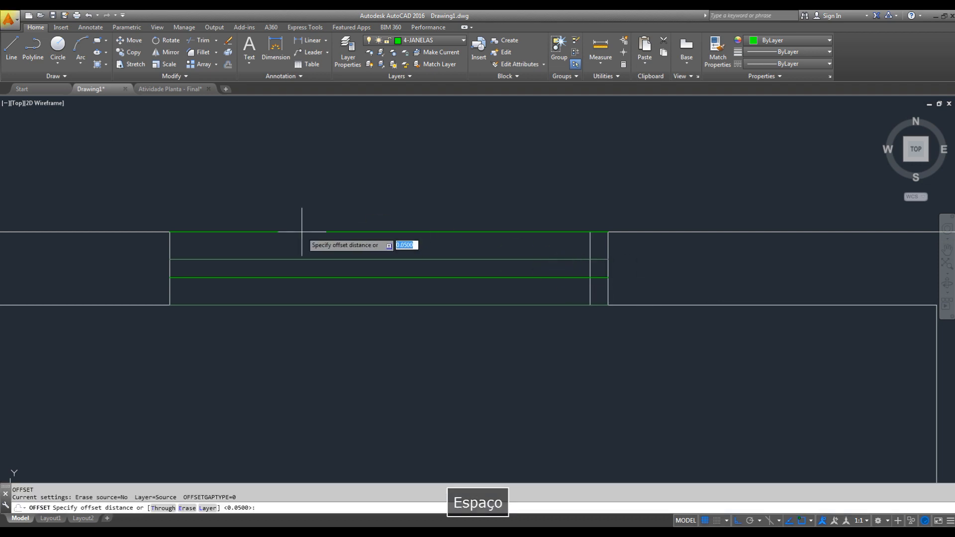
left_click(170, 242)
left_click(202, 246)
key("Escape")
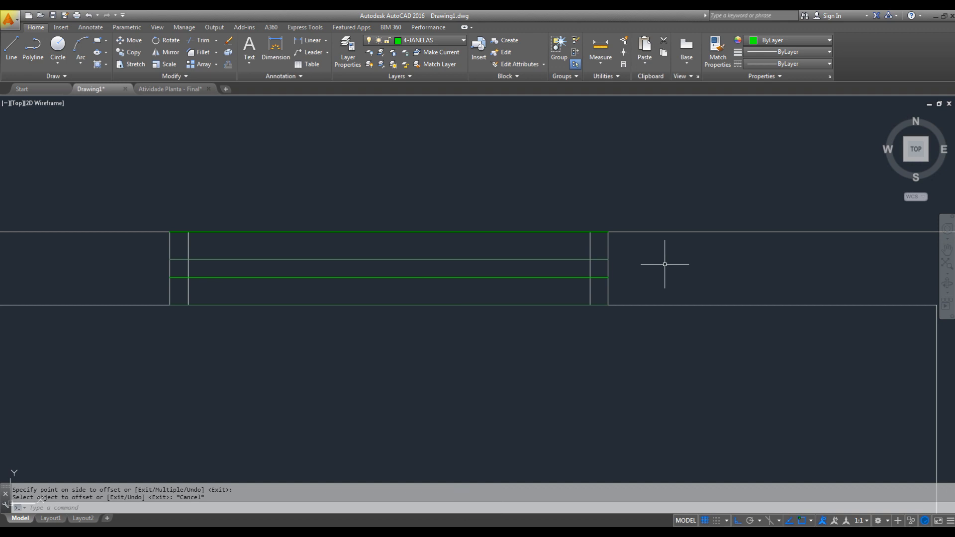
- Trim the two central glazing lines between the jambs and the frame edges at both ends of the window
type("tr")
key("space")
key("space")
left_click(597, 249)
left_click(597, 280)
left_click(176, 249)
left_click(179, 289)
key("Escape")
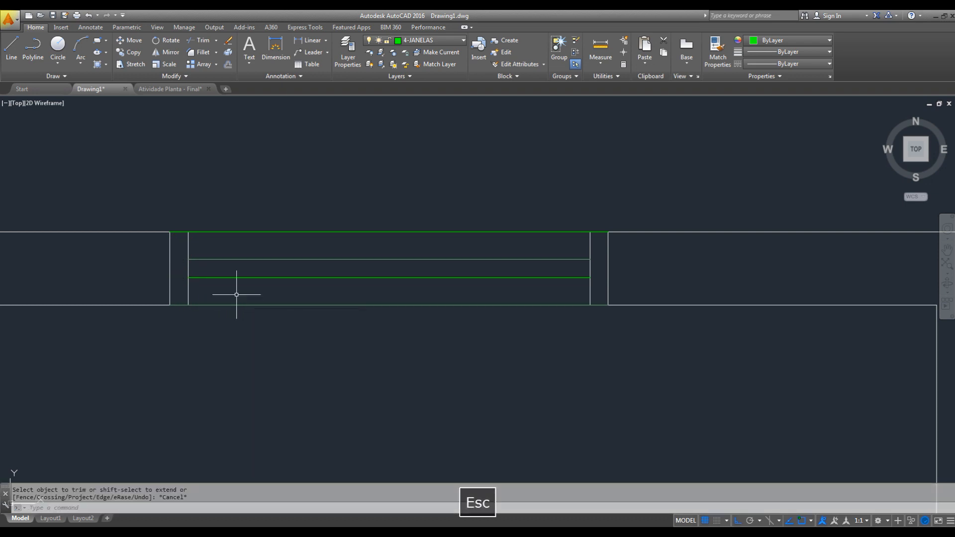
- Move the window's right frame line to the 4-JANELAS layer
left_click(595, 237)
left_click(580, 240)
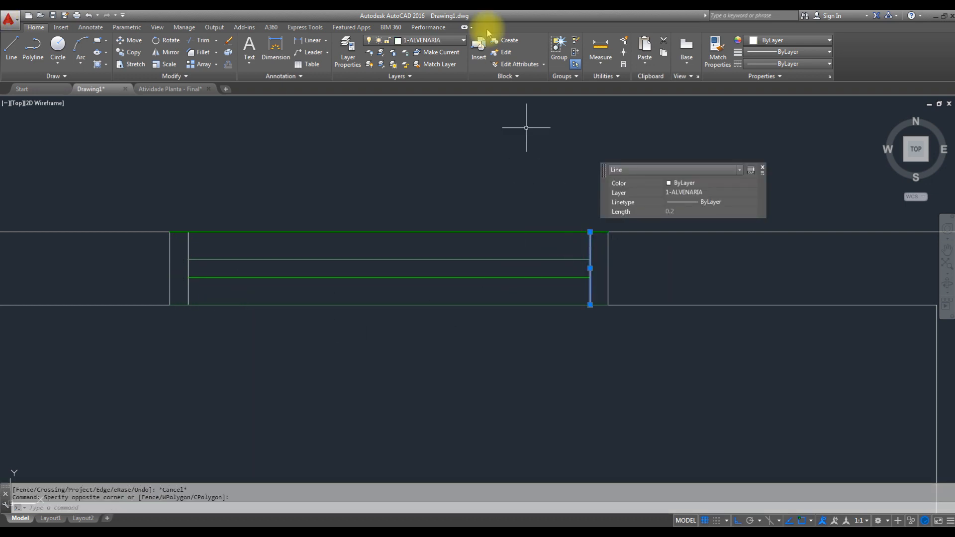
left_click(458, 43)
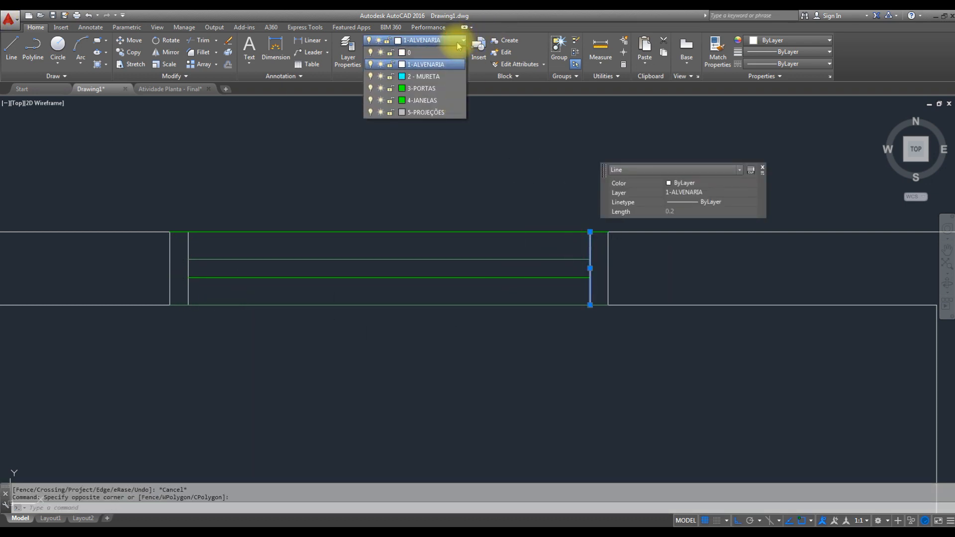
left_click(437, 100)
key("Escape")
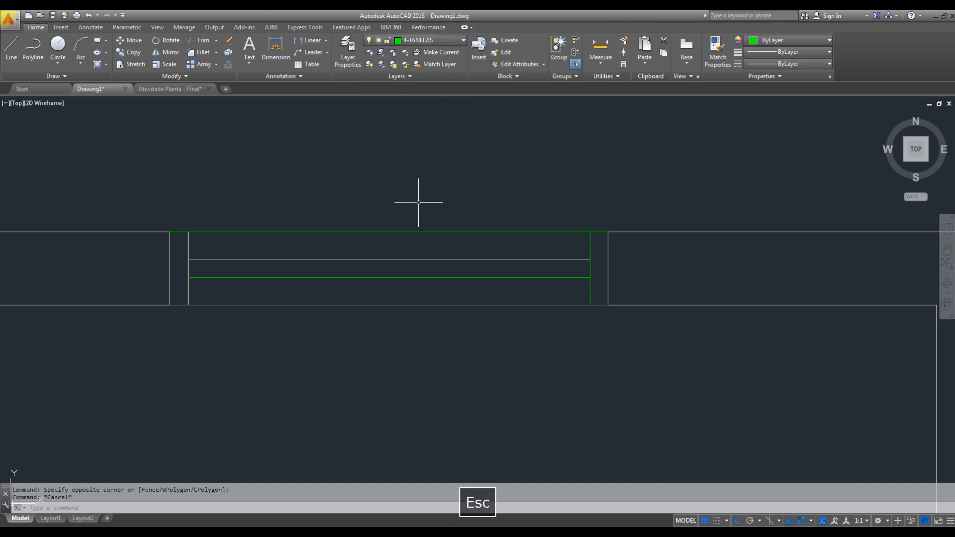
- Match the left frame line's properties to the window's outer green line using Match Properties
type("MA")
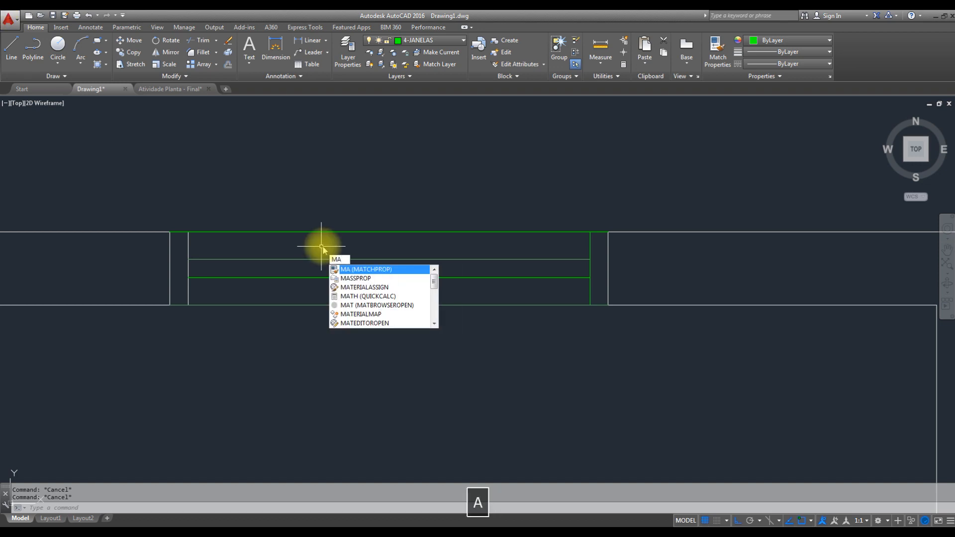
key("space")
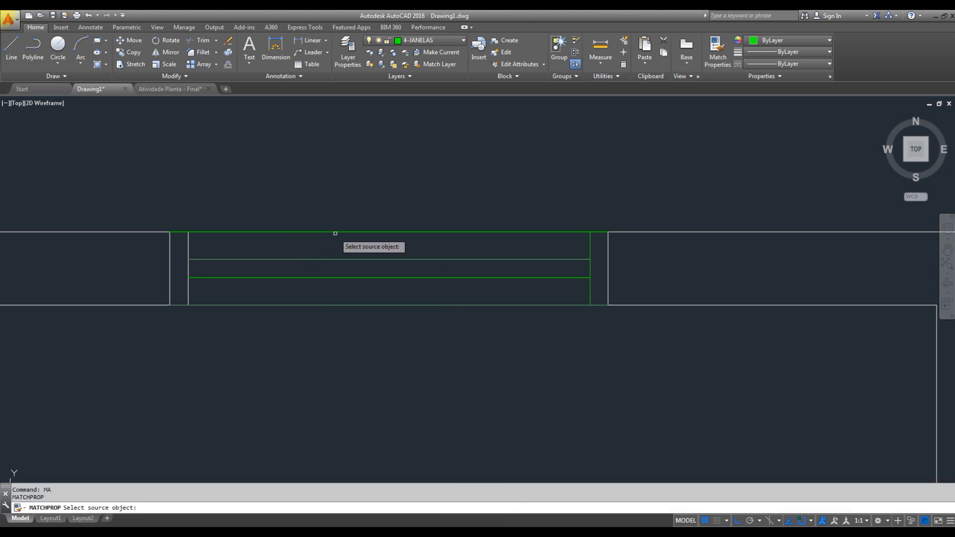
left_click(336, 232)
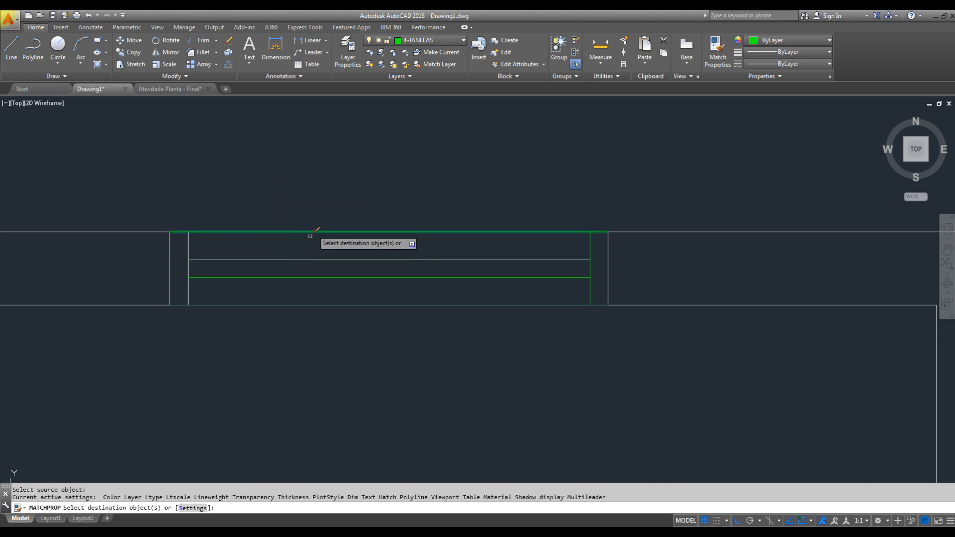
left_click(198, 242)
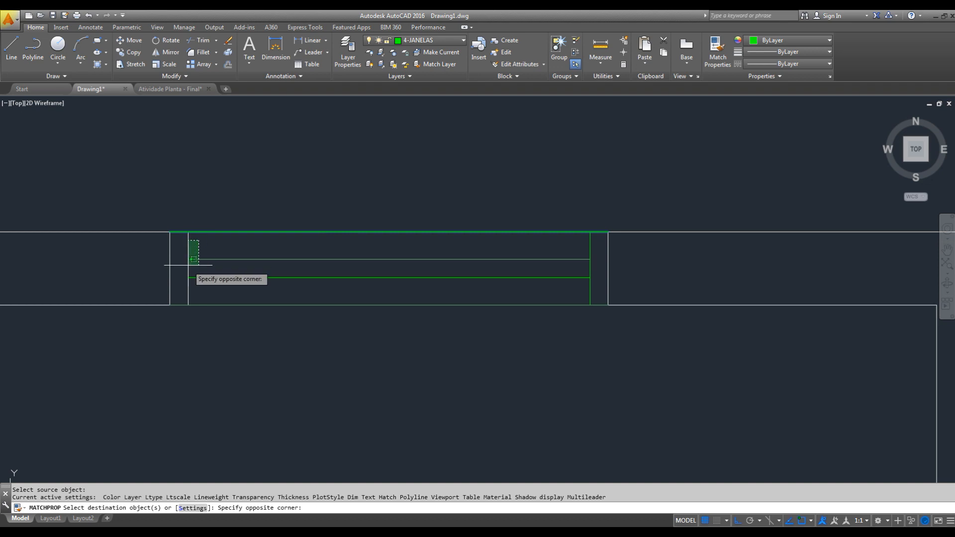
left_click(189, 246)
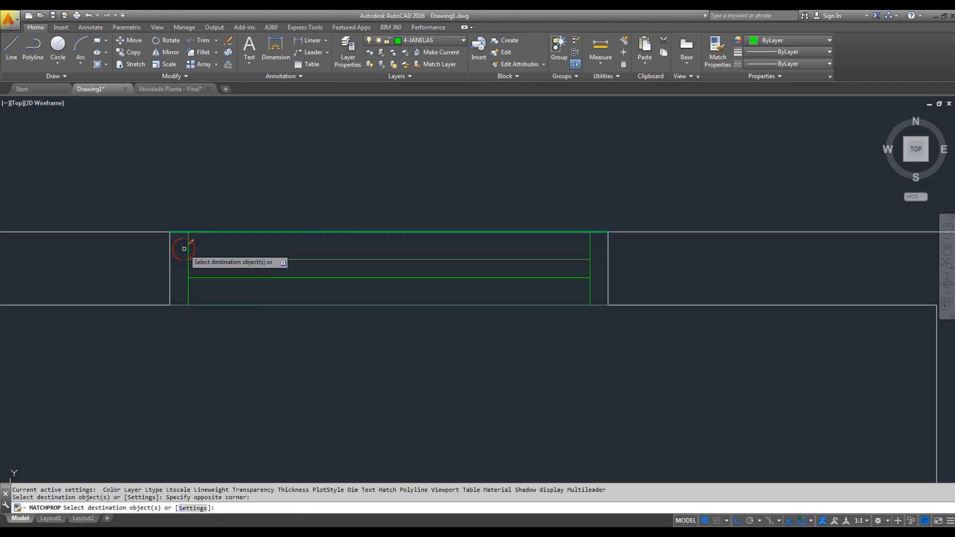
key("Escape")
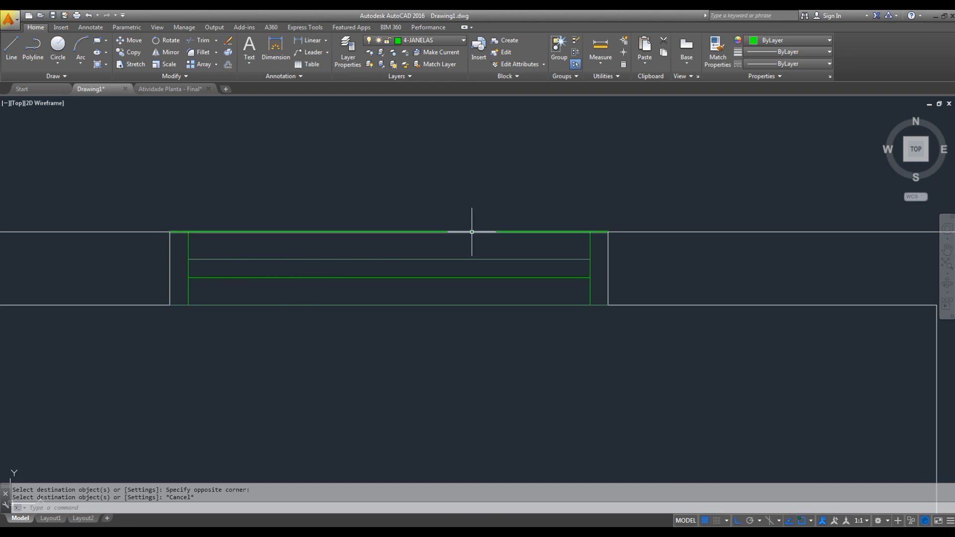
- Measure the width of the next opening along the upper wall, to the right of the finished window
scroll(496, 313, "down", 4)
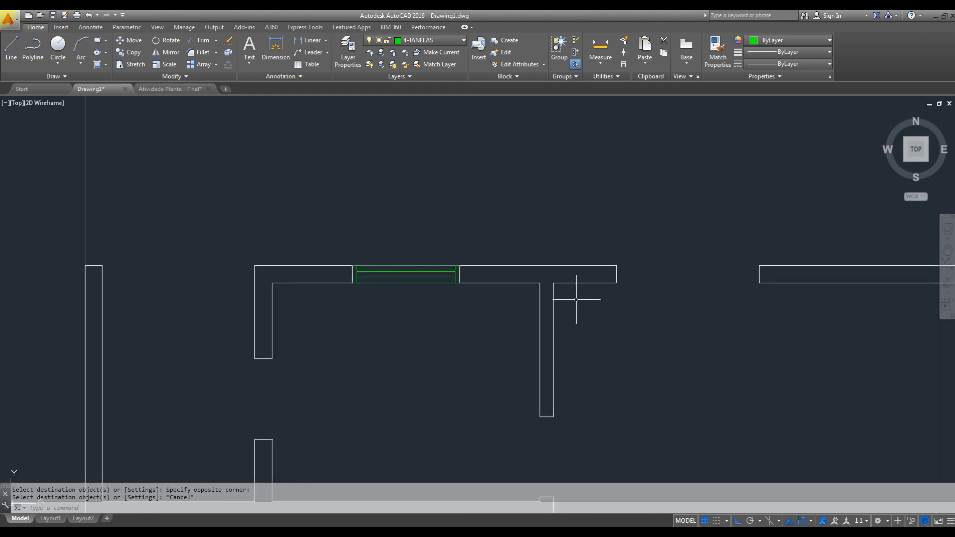
middle_click_drag(760, 278, 643, 263)
key("Escape")
type("D")
key("space")
key("Escape")
type("DI")
key("space")
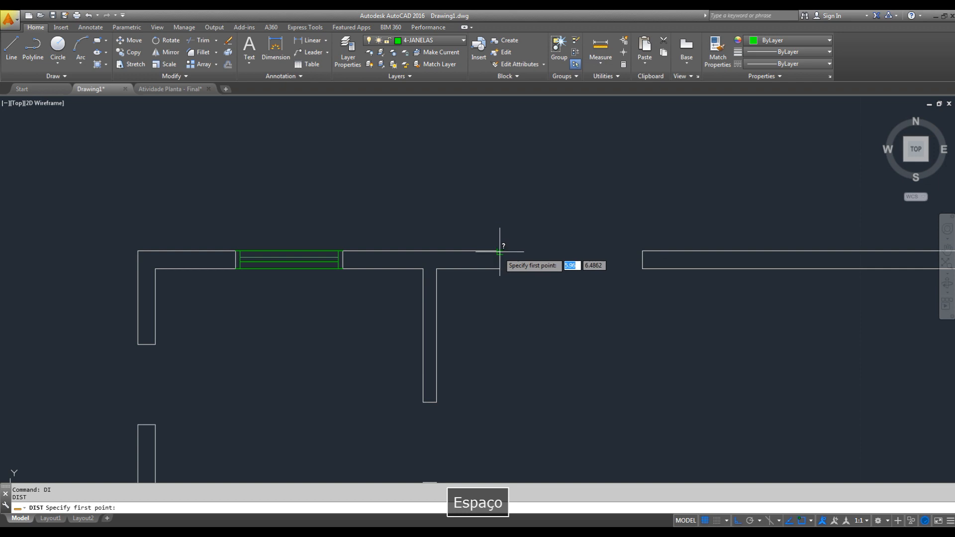
left_click(500, 250)
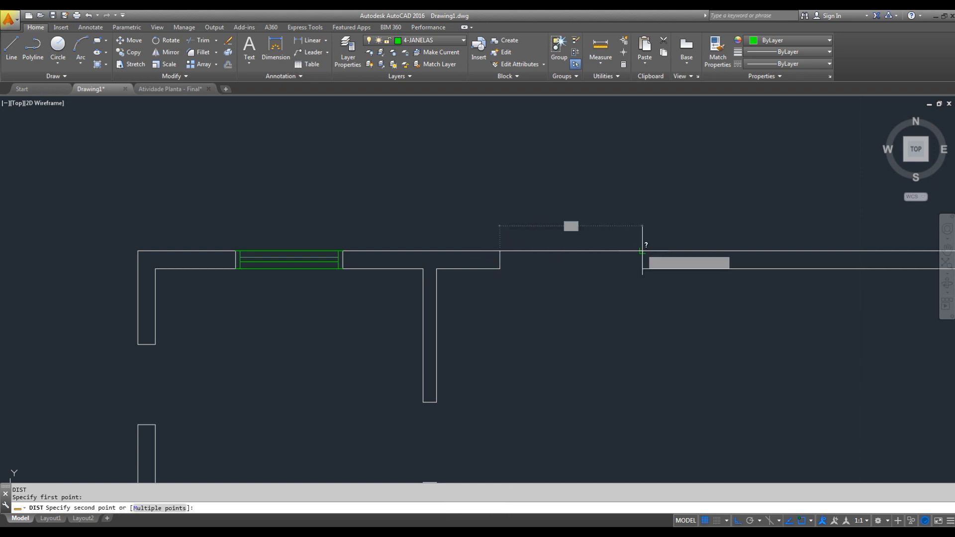
key("Escape")
middle_click_drag(341, 241, 437, 228)
scroll(473, 202, "up", 4)
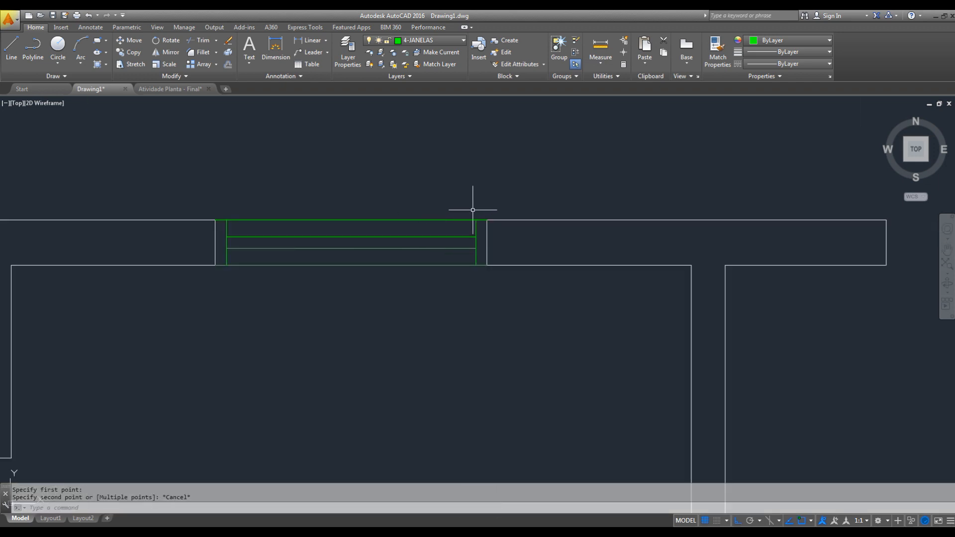
left_click(480, 199)
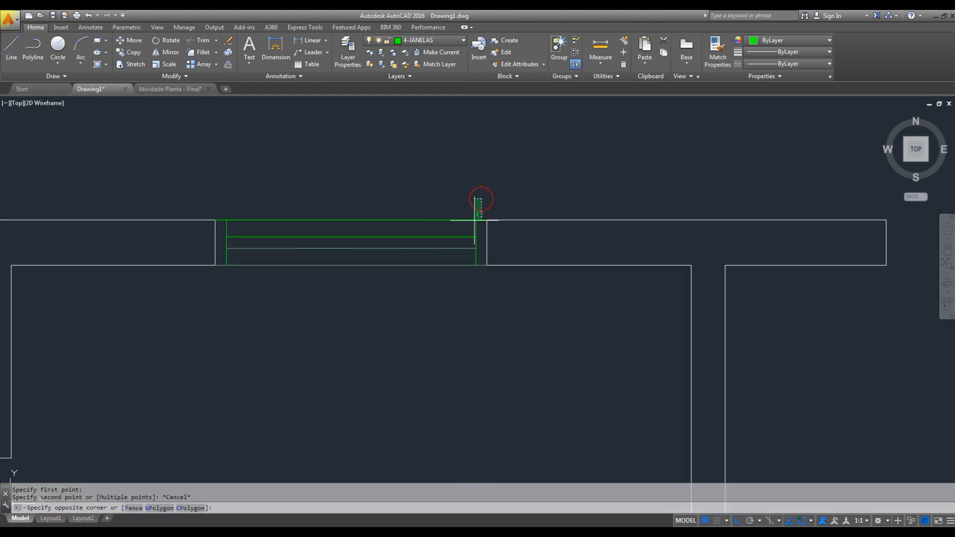
left_click(219, 283)
key("Escape")
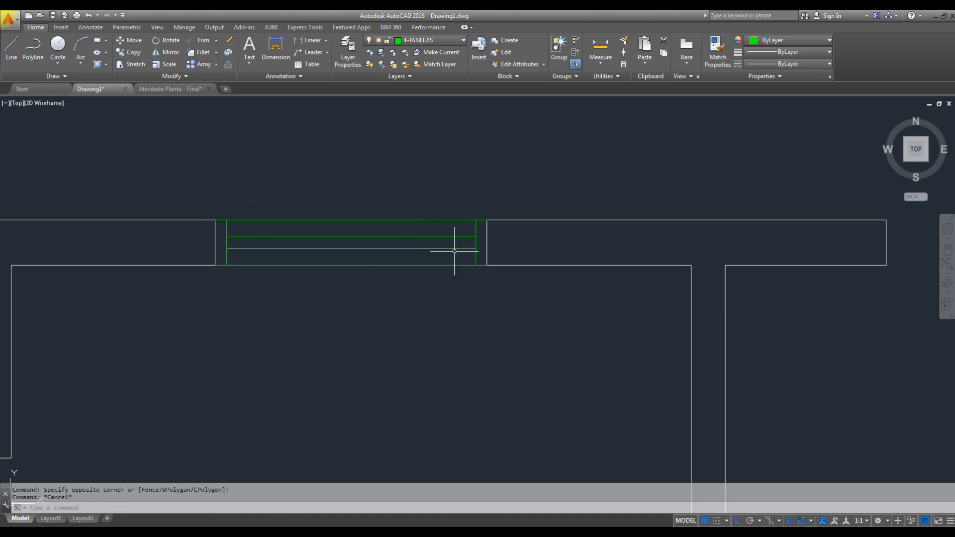
middle_click_drag(505, 273, 474, 269)
key("Escape")
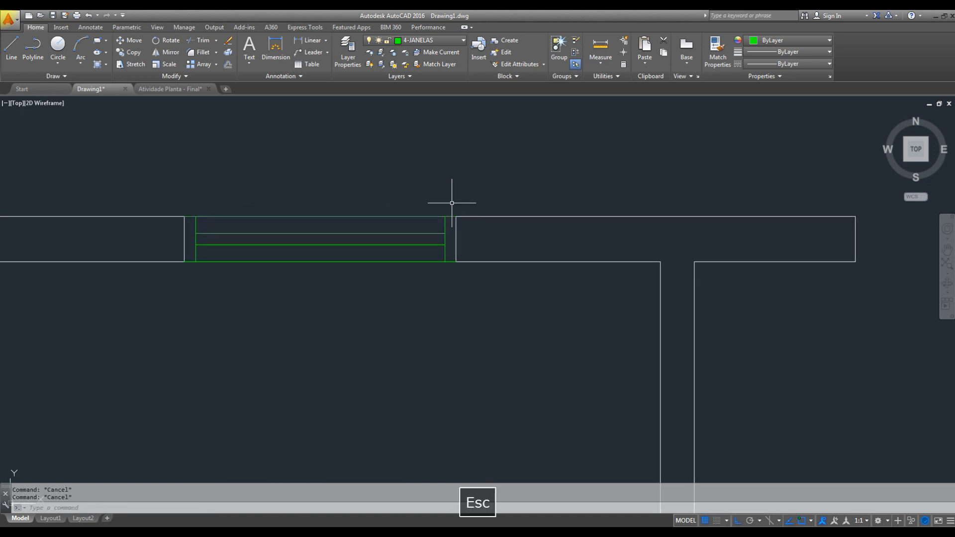
- Copy the finished window from its upper-left corner to the upper-left corner of the next opening along the upper wall
left_click(451, 201)
left_click(193, 268)
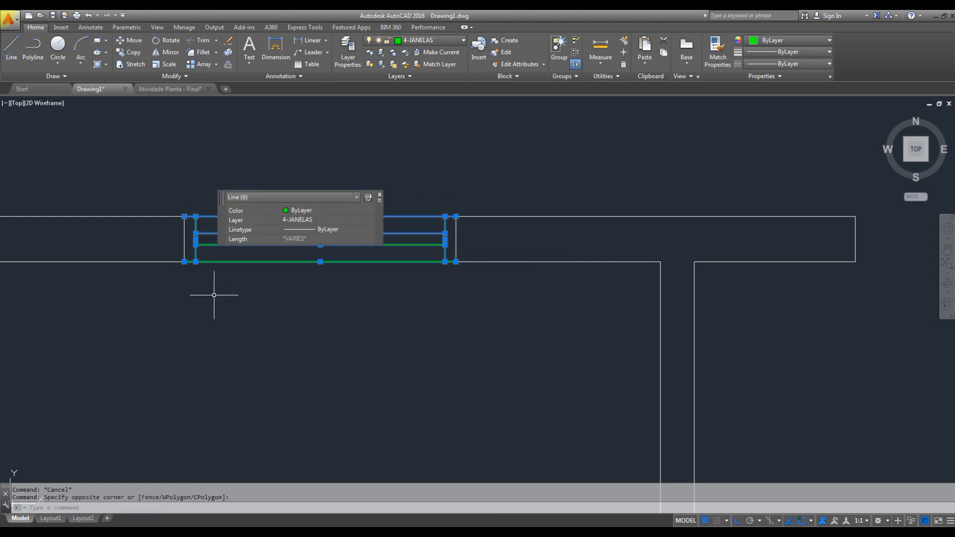
type("co")
key("space")
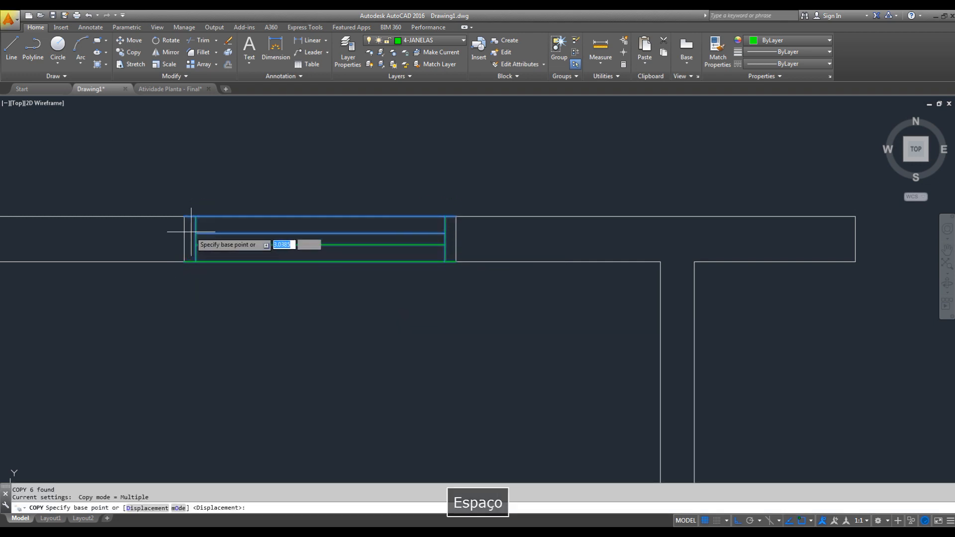
left_click(184, 216)
middle_click_drag(427, 212, 85, 214)
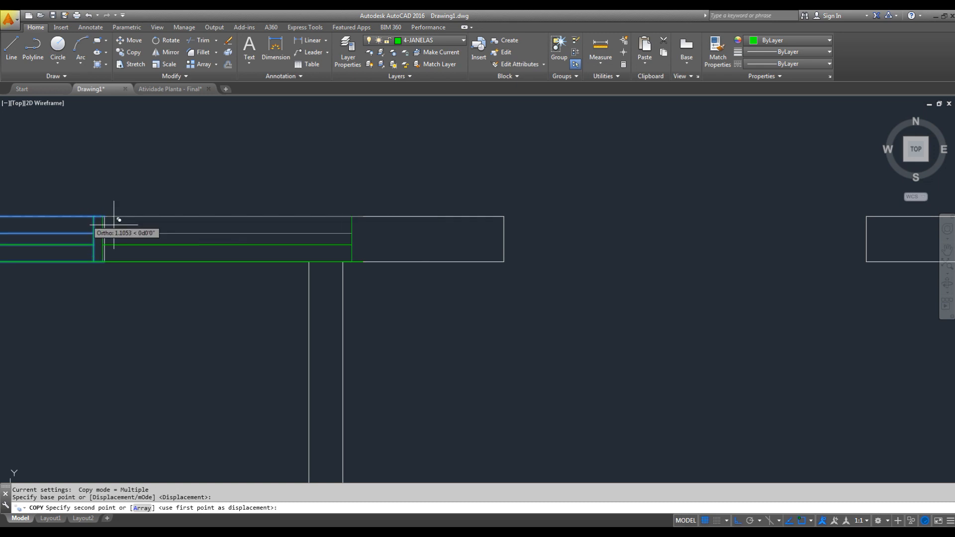
left_click(504, 216)
key("Escape")
- Stretch the right end of the copied window 0.40 to the right so it meets the opening's right jamb
middle_click_drag(580, 313, 447, 309)
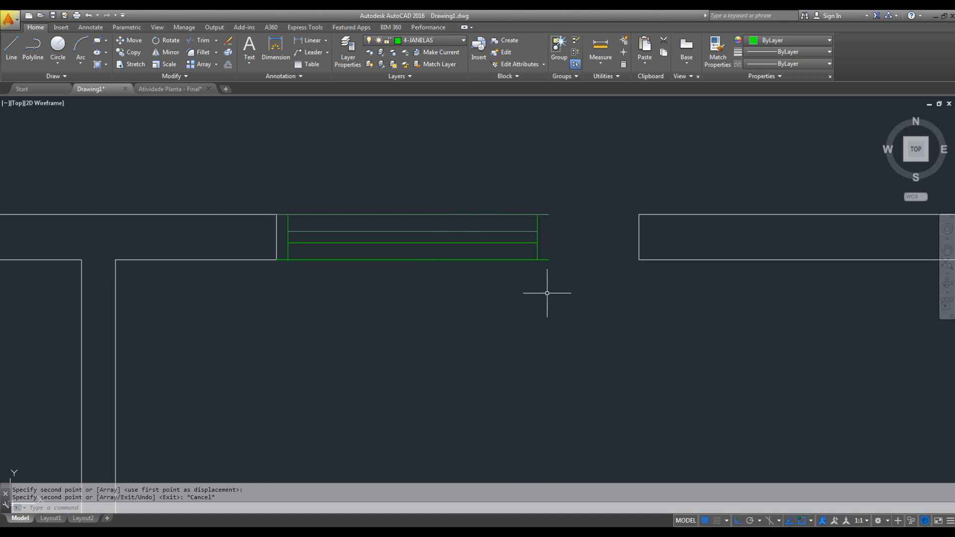
left_click(131, 64)
left_click(589, 160)
left_click(509, 283)
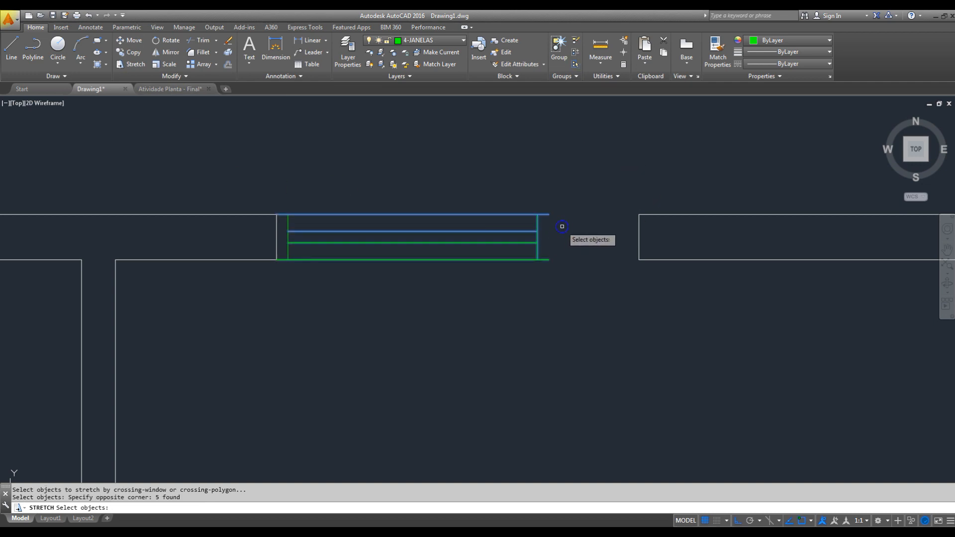
key("Return")
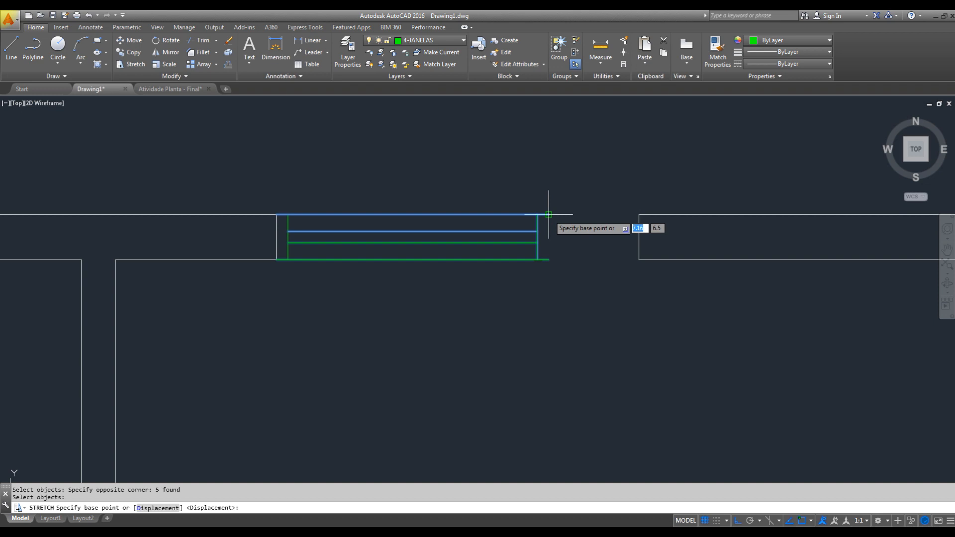
left_click(548, 214)
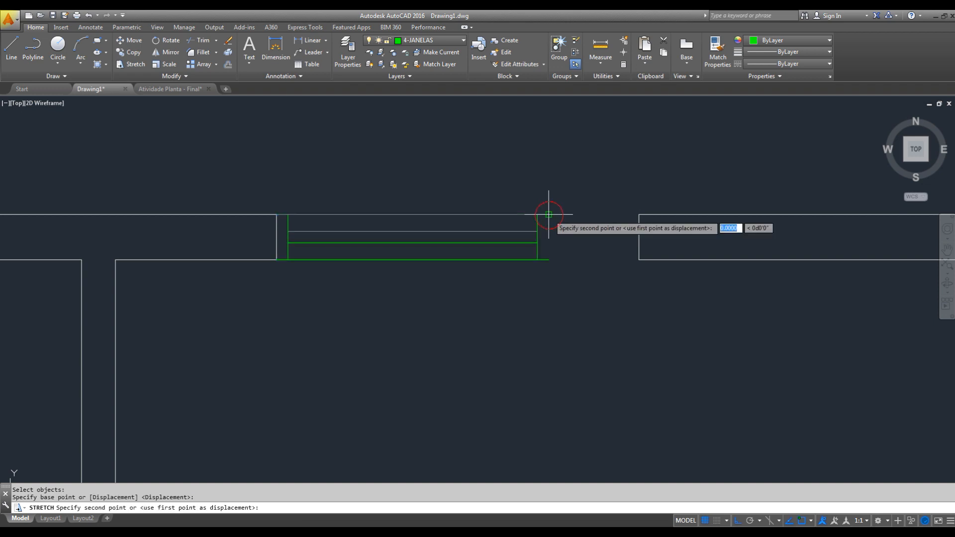
left_click(639, 217)
key("Escape")
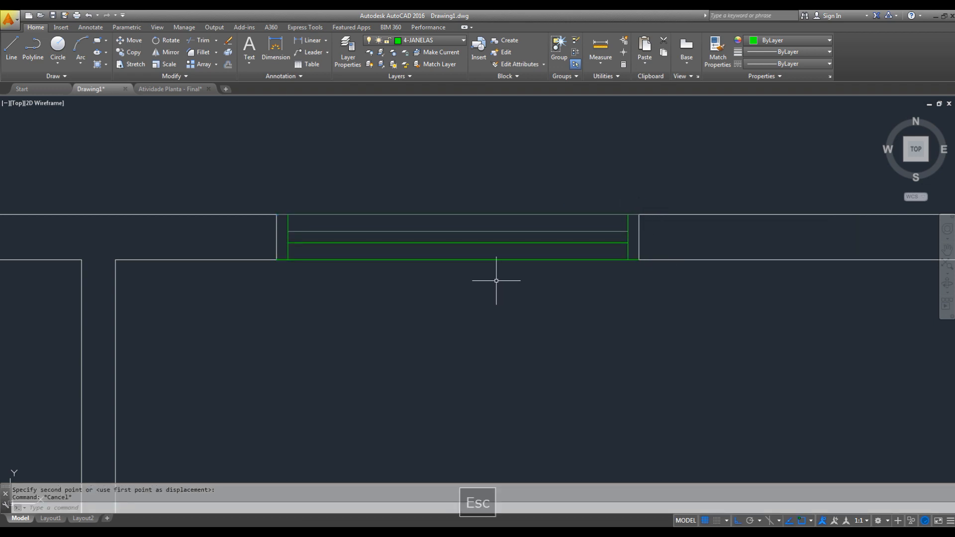
- Copy the wider upper-wall window to the free space outside the right wall's opening, with Ortho switched off for free placement
middle_click_drag(509, 326, 513, 264)
scroll(311, 213, "down", 5)
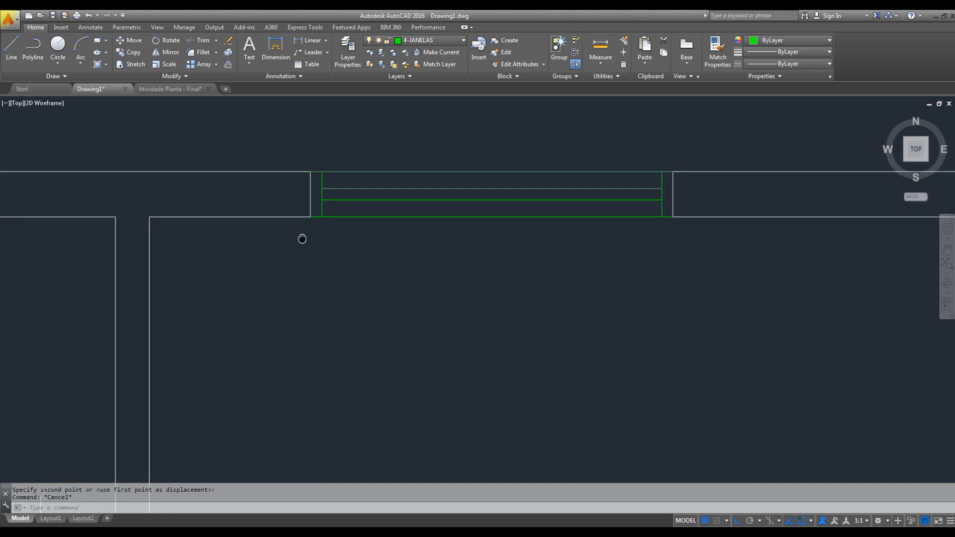
mouse_move(380, 271)
middle_mouse_down()
mouse_move(404, 273)
mouse_move(429, 232)
middle_mouse_up()
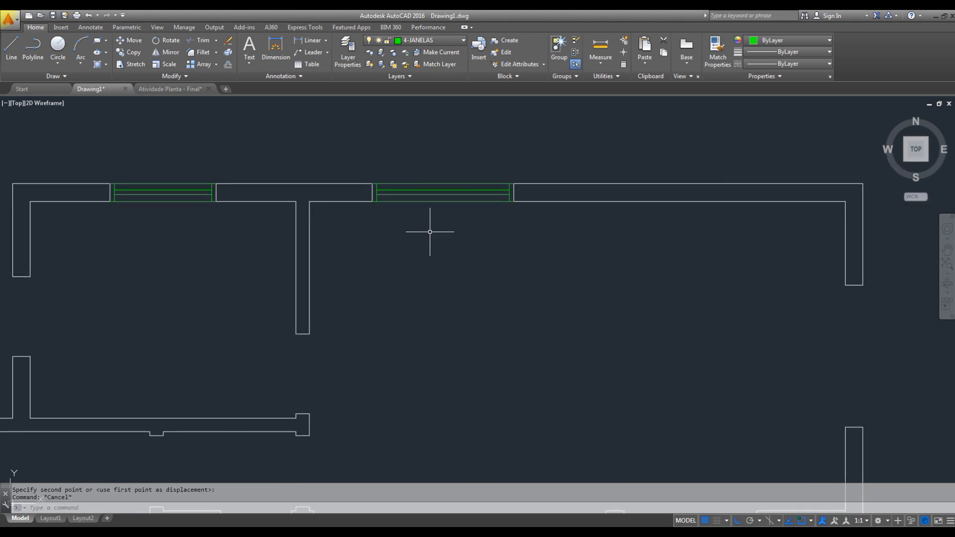
scroll(429, 231, "down", 4)
scroll(458, 219, "up", 6)
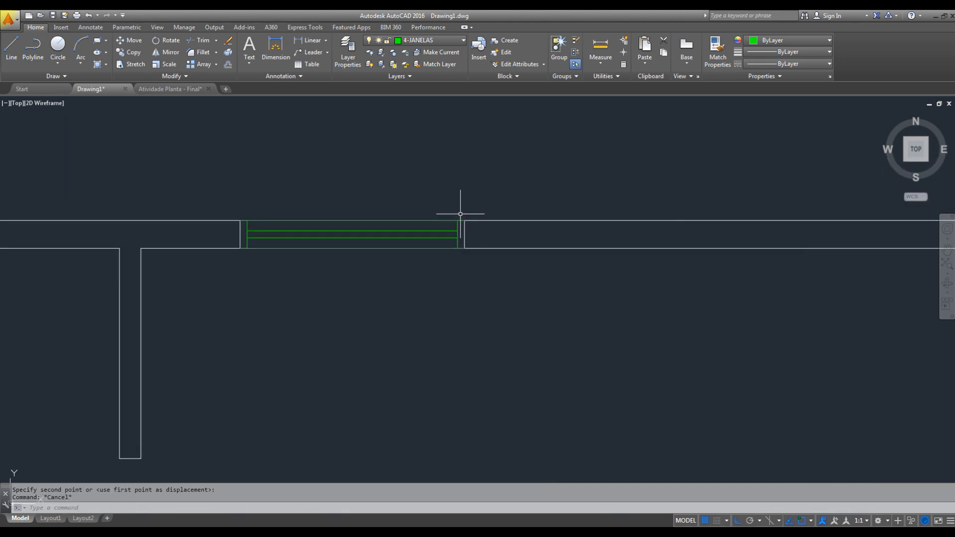
left_click(460, 214)
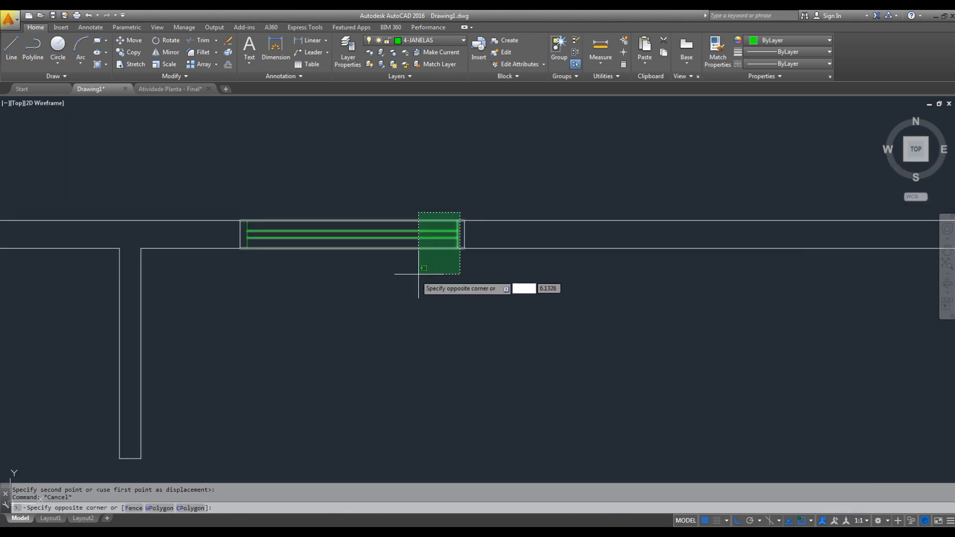
left_click(246, 267)
type("co")
key("space")
left_click(349, 278)
middle_click_drag(539, 301, 377, 264)
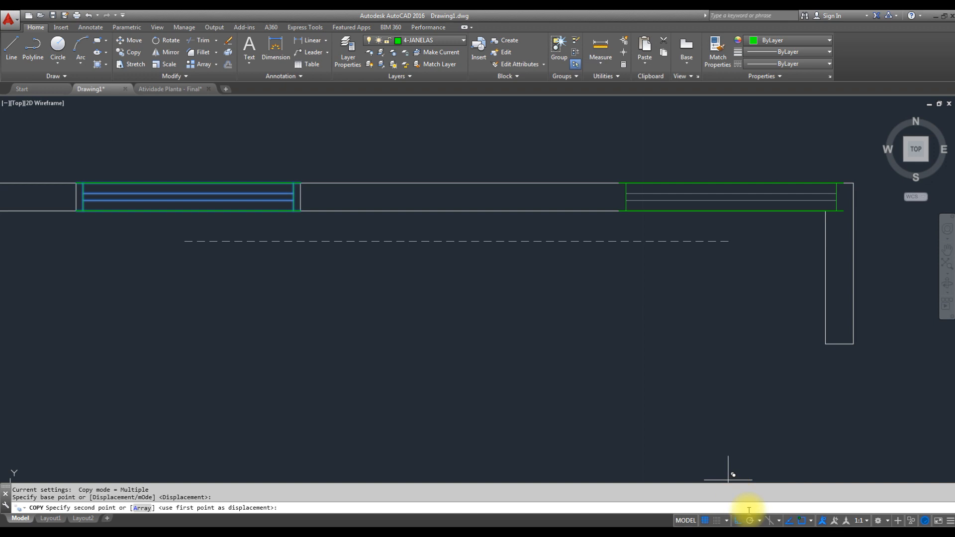
left_click(736, 520)
scroll(636, 306, "down", 4)
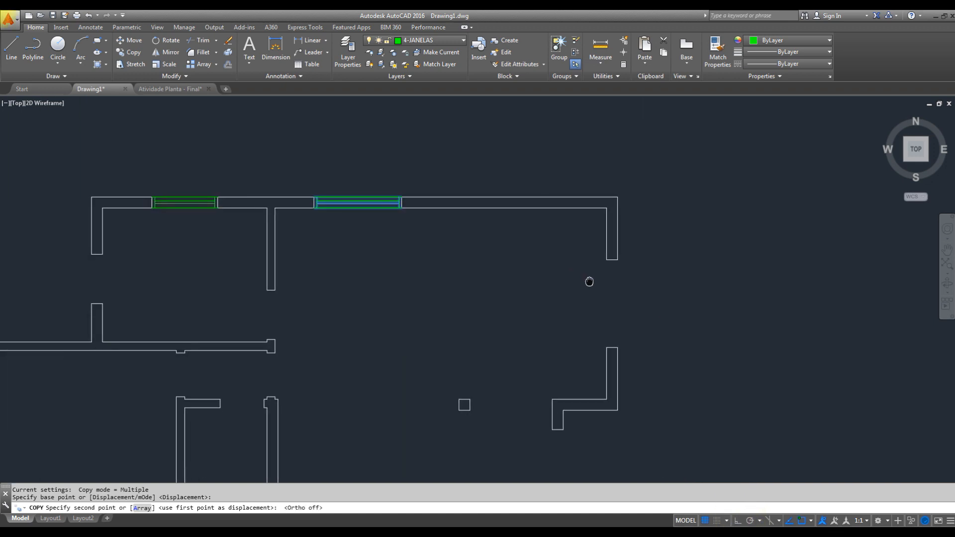
scroll(637, 309, "up", 4)
scroll(684, 305, "down", 2)
middle_click_drag(709, 313, 652, 314)
left_click(661, 315)
key("Escape")
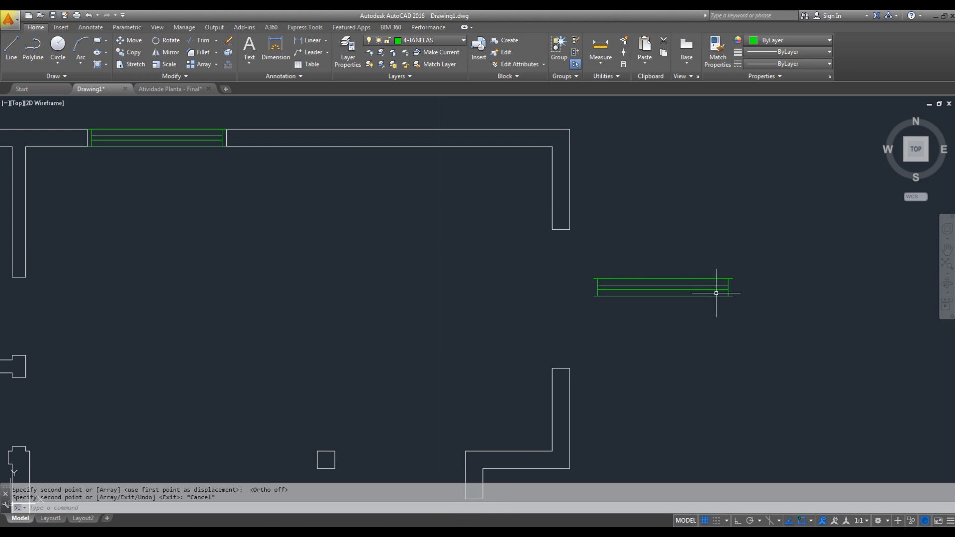
- Rotate the loose window copy about its lower-right corner to a vertical position, with Ortho switched on
left_click(738, 268)
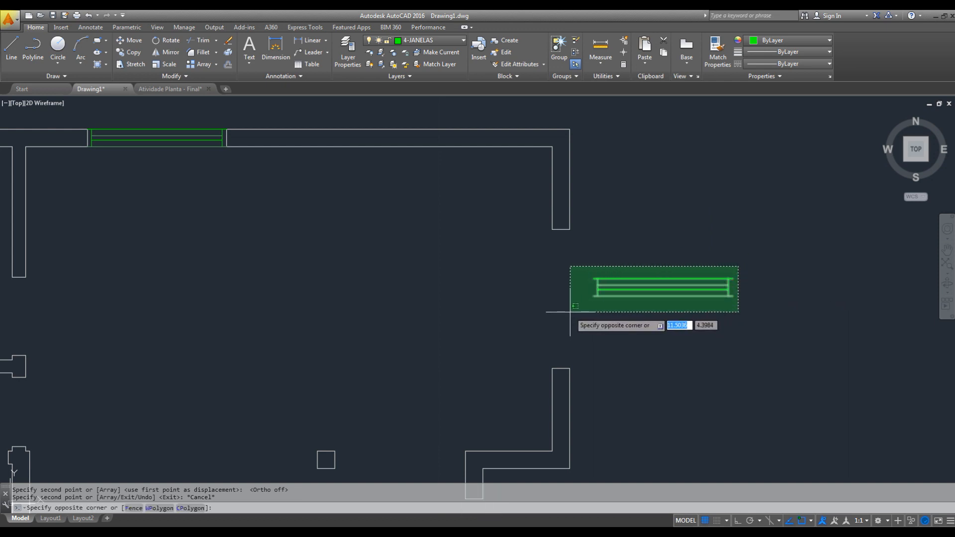
left_click(591, 302)
type("ro")
key("space")
left_click(732, 296)
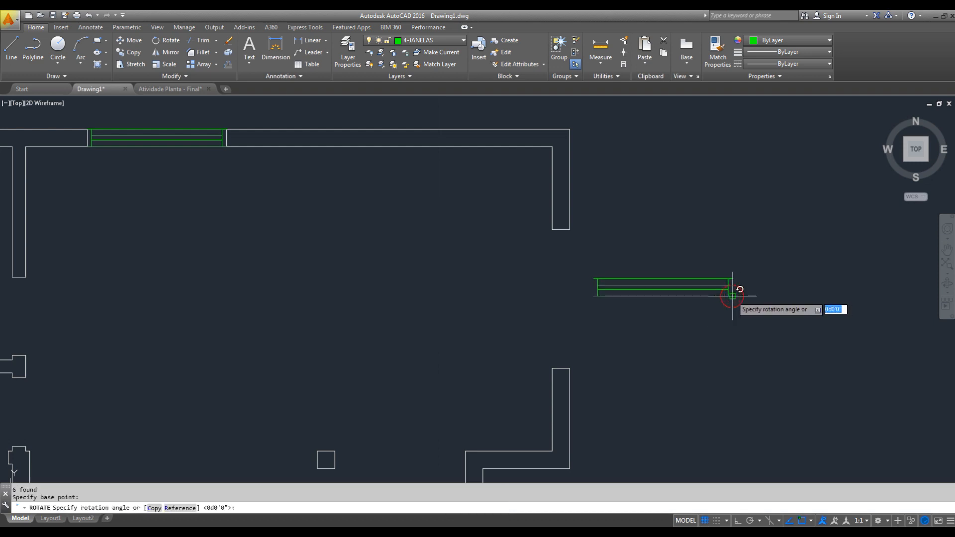
left_click(737, 518)
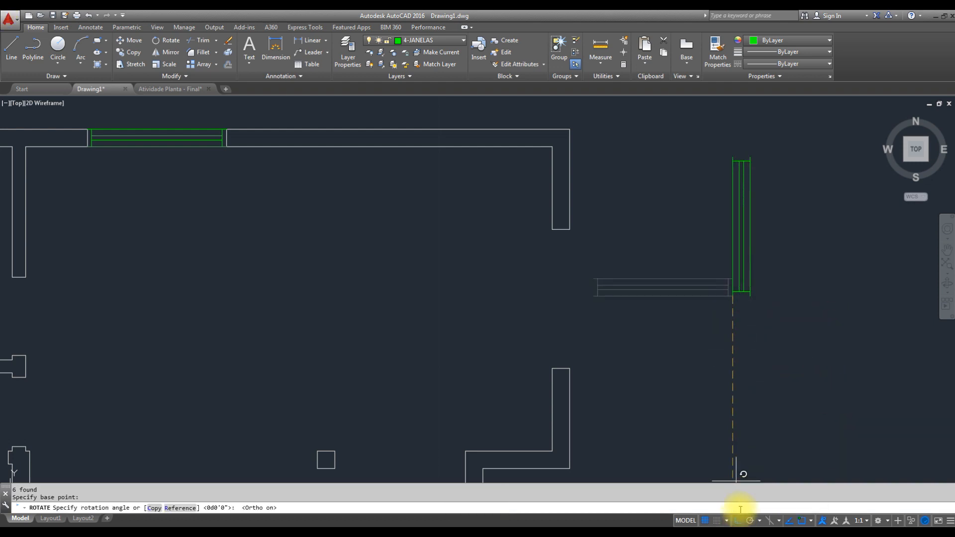
left_click(734, 336)
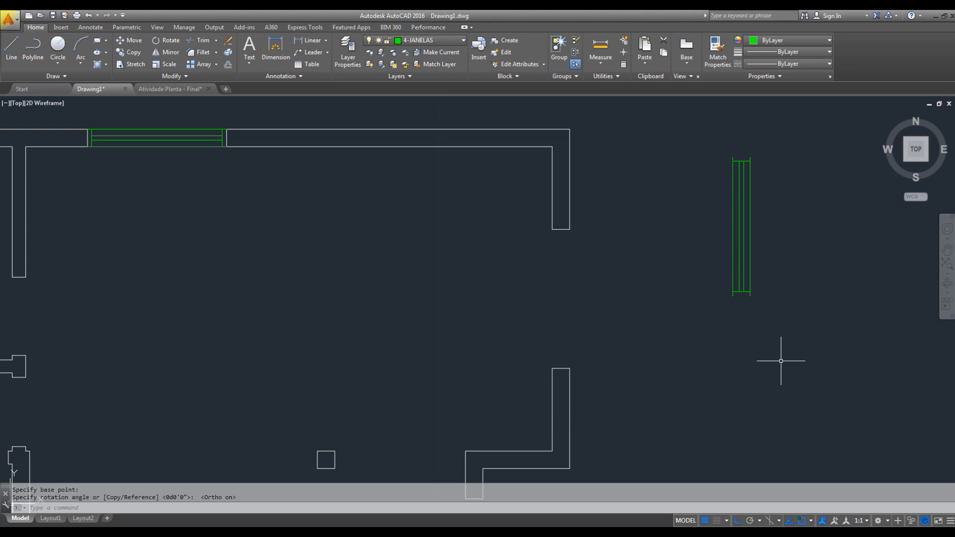
- Move the vertical window by its upper-right corner to the outer upper corner of the right wall's opening
left_click(772, 135)
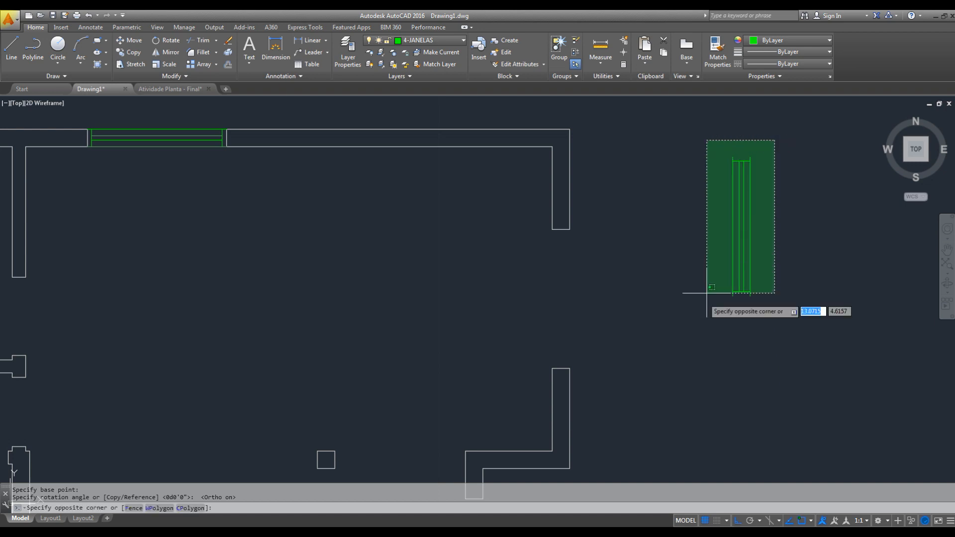
left_click(685, 326)
type("M")
key("space")
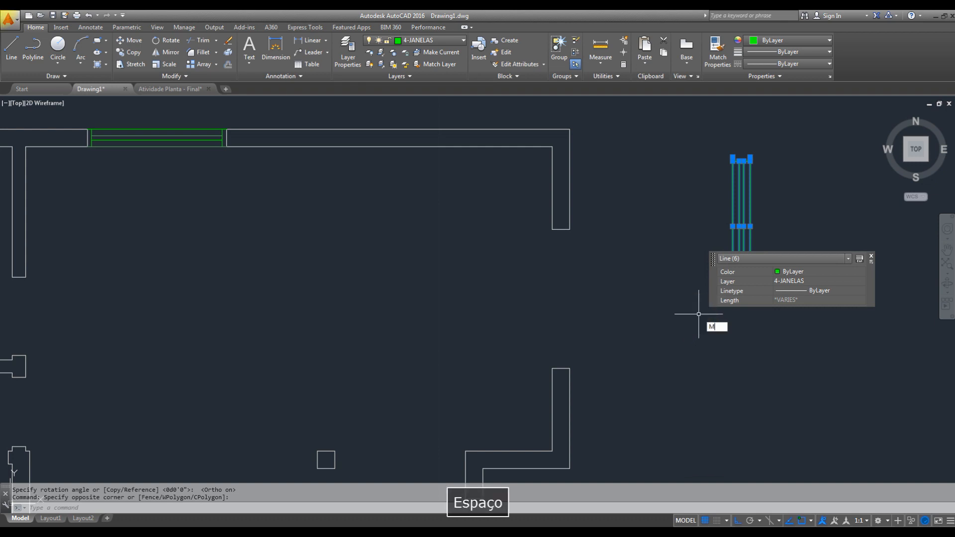
scroll(750, 158, "up", 3)
left_click(745, 160)
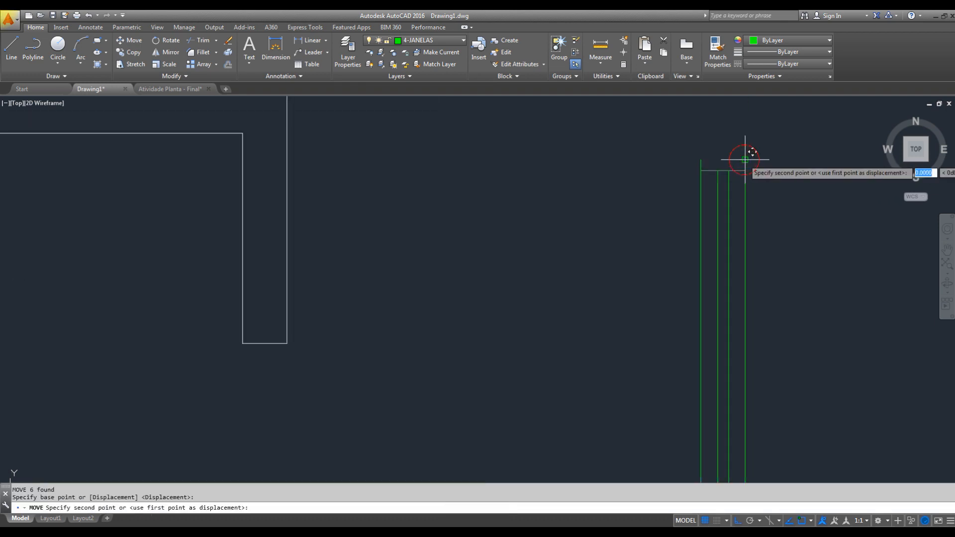
left_click(287, 343)
scroll(390, 260, "down", 3)
middle_click_drag(389, 260, 600, 206)
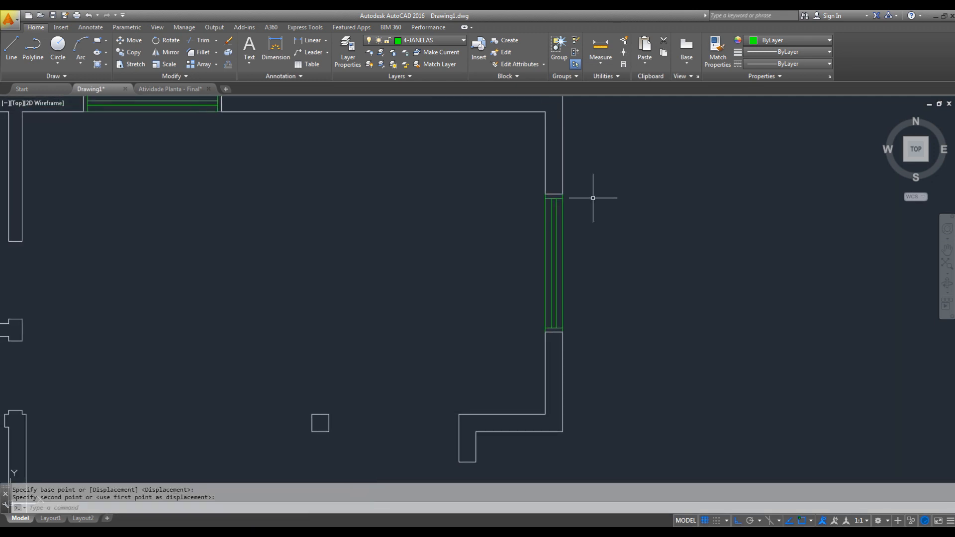
mouse_move(554, 251)
middle_mouse_down()
mouse_move(639, 272)
mouse_move(658, 266)
middle_mouse_up()
scroll(659, 266, "down", 3)
middle_click_drag(565, 290, 616, 271)
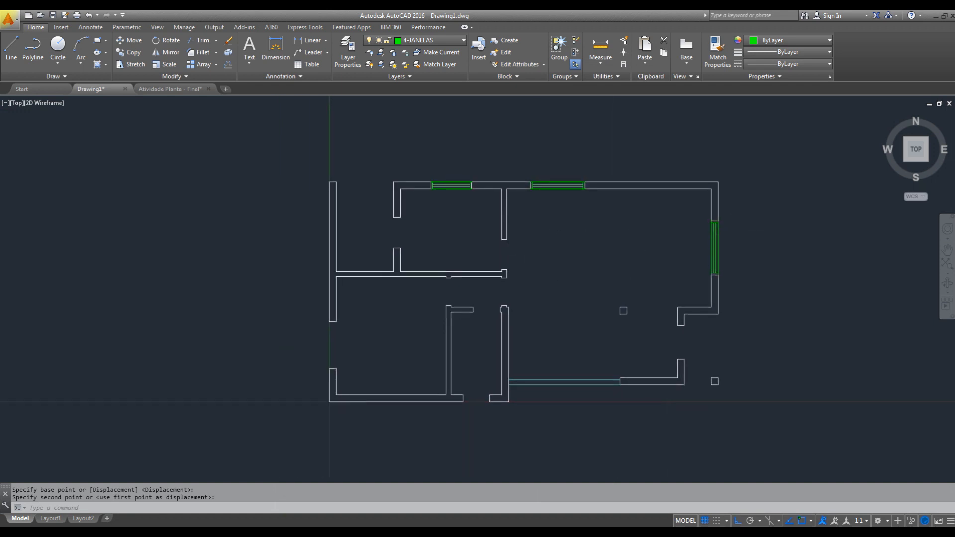
scroll(743, 232, "up", 4)
left_click(682, 206)
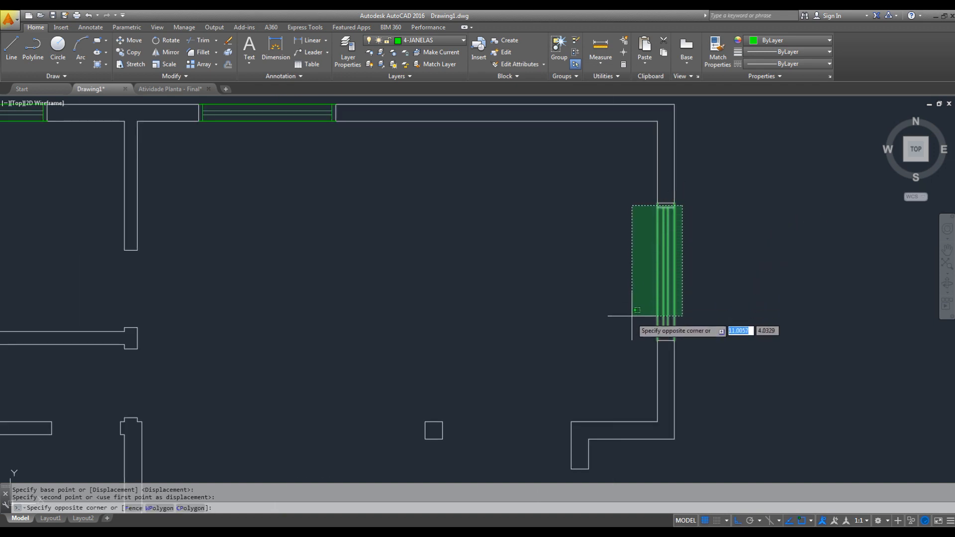
left_click(628, 340)
key("Escape")
- Copy the right wall's window to the free space just inside the leftmost exterior wall's opening, with Ortho switched off
left_click(683, 204)
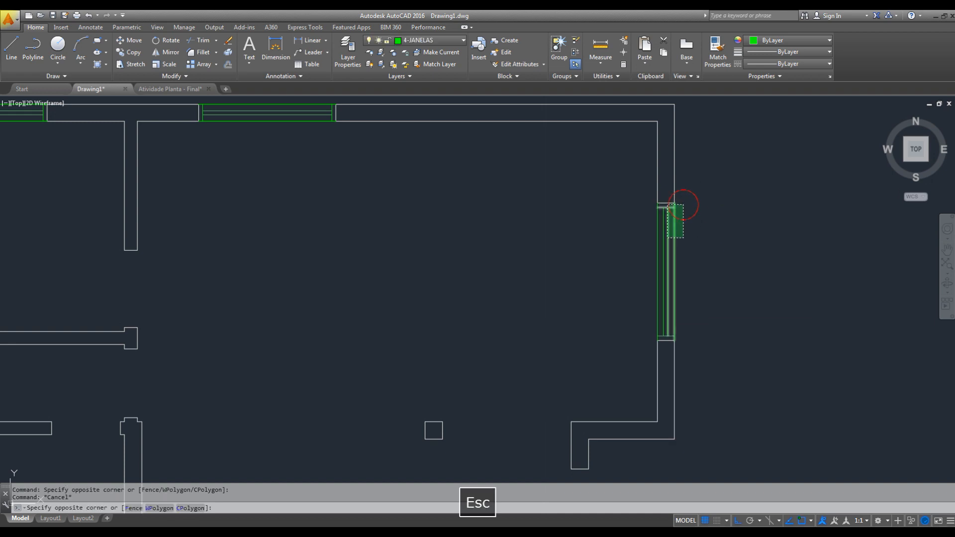
left_click(628, 337)
type("co")
key("space")
left_click(763, 223)
middle_click_drag(560, 273, 728, 224)
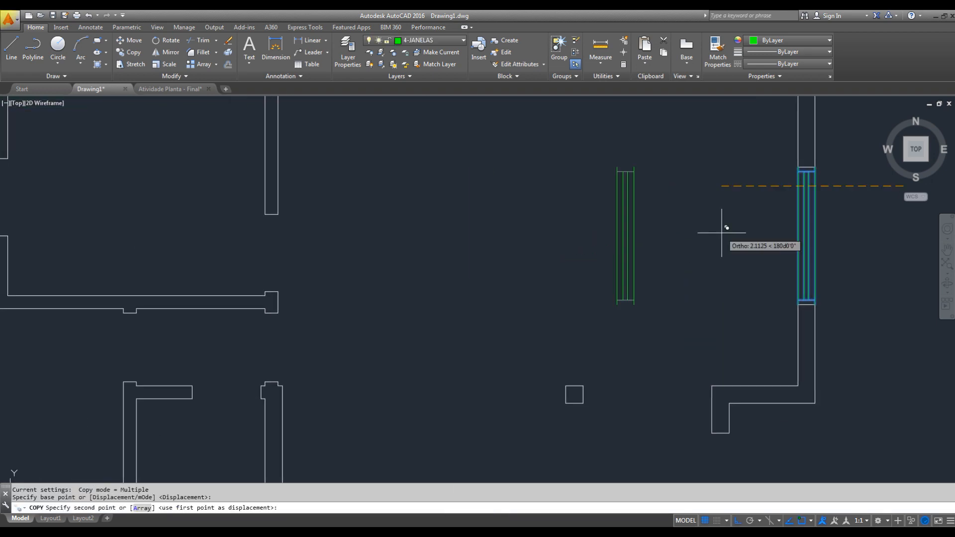
scroll(760, 329, "down", 4)
middle_click_drag(611, 326, 704, 266)
scroll(553, 316, "up", 2)
key("Escape")
- Move the new window copy by its upper-left corner to the outer upper corner of the leftmost wall's opening
scroll(532, 315, "up", 4)
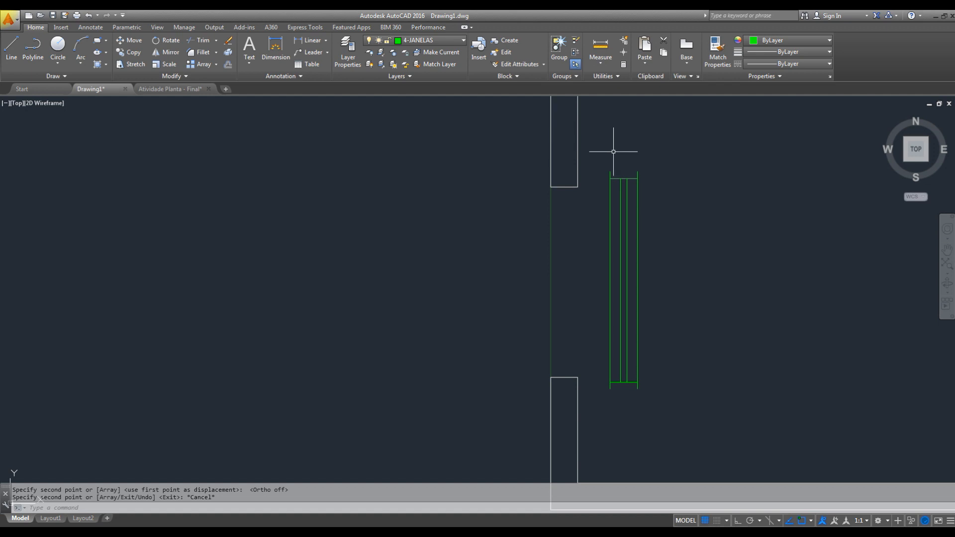
left_click_drag(604, 147, 648, 342)
key("Escape")
left_click_drag(601, 155, 695, 419)
mouse_move(688, 132)
left_mouse_down()
mouse_move(623, 386)
mouse_move(594, 386)
mouse_move(615, 371)
left_mouse_up()
type("M")
key("space")
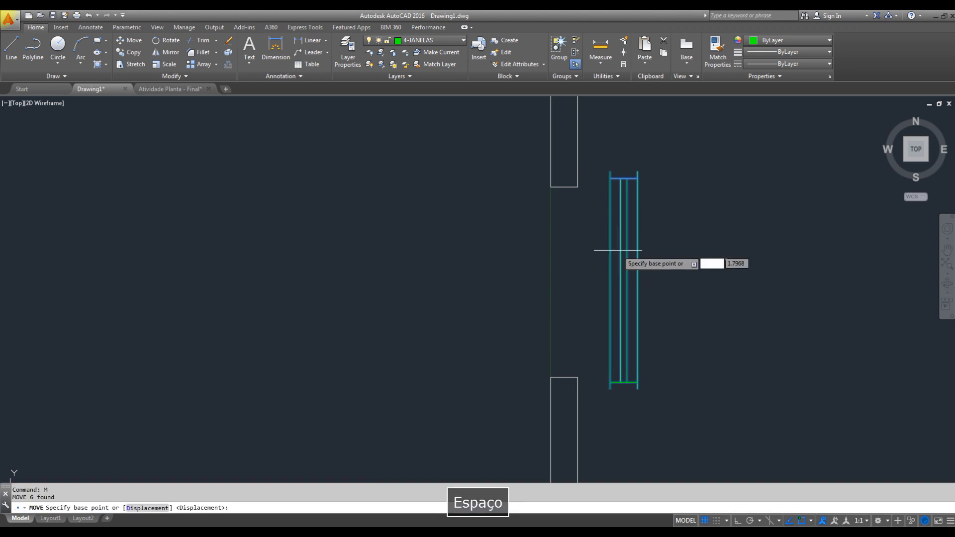
left_click(609, 168)
left_click(551, 186)
key("Escape")
- Stretch the lower end of the leftmost wall's window from its lower inner corner to the opening's lower inner corner
middle_click_drag(574, 322, 583, 232)
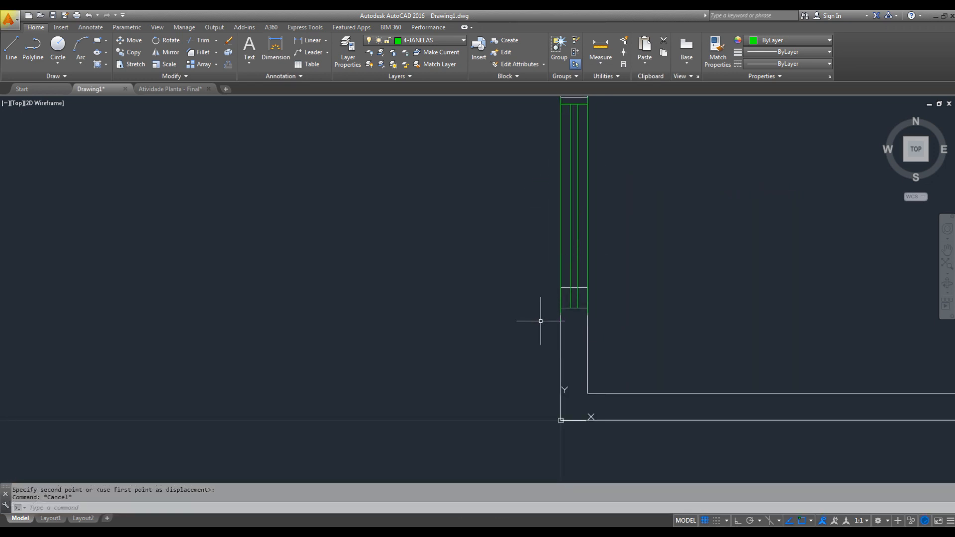
middle_click_drag(592, 299, 587, 306)
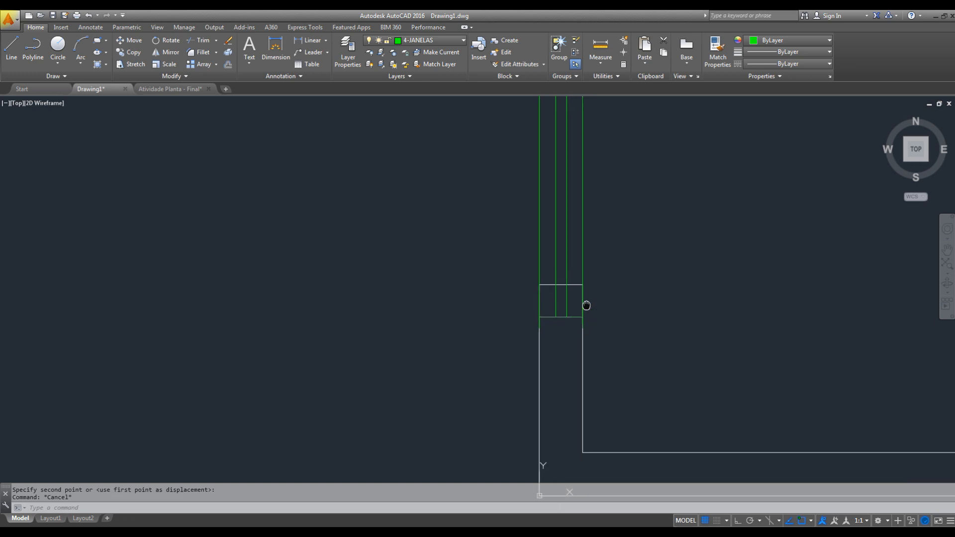
left_click(135, 64)
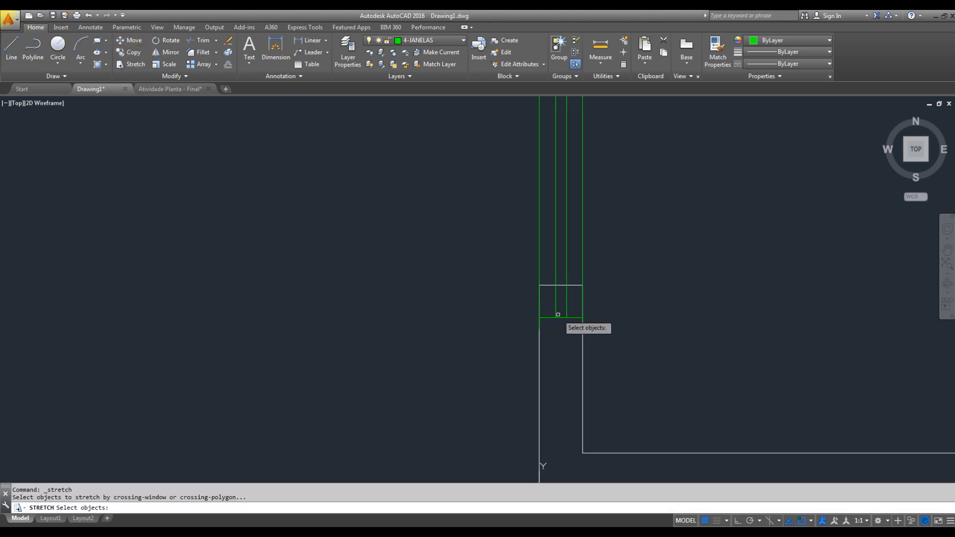
left_click(606, 298)
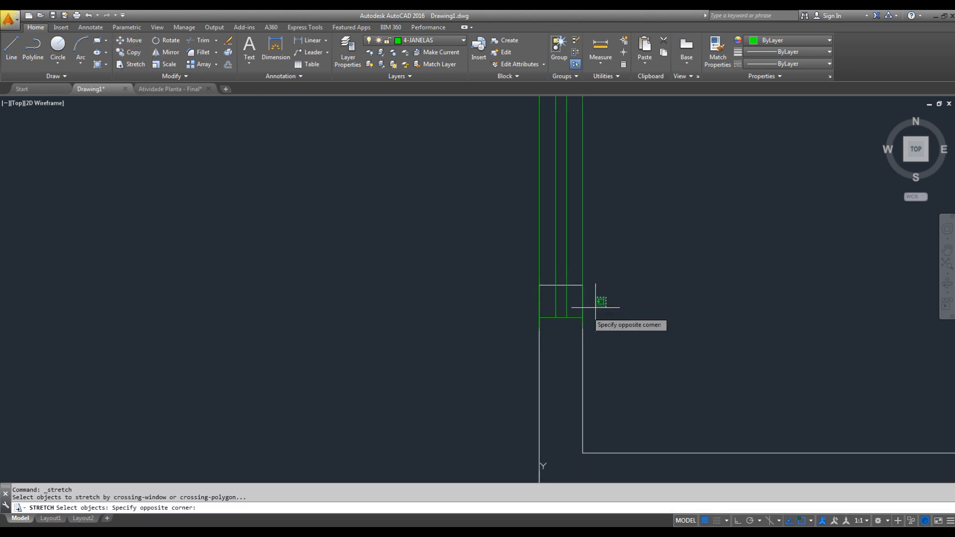
left_click(521, 352)
key("Return")
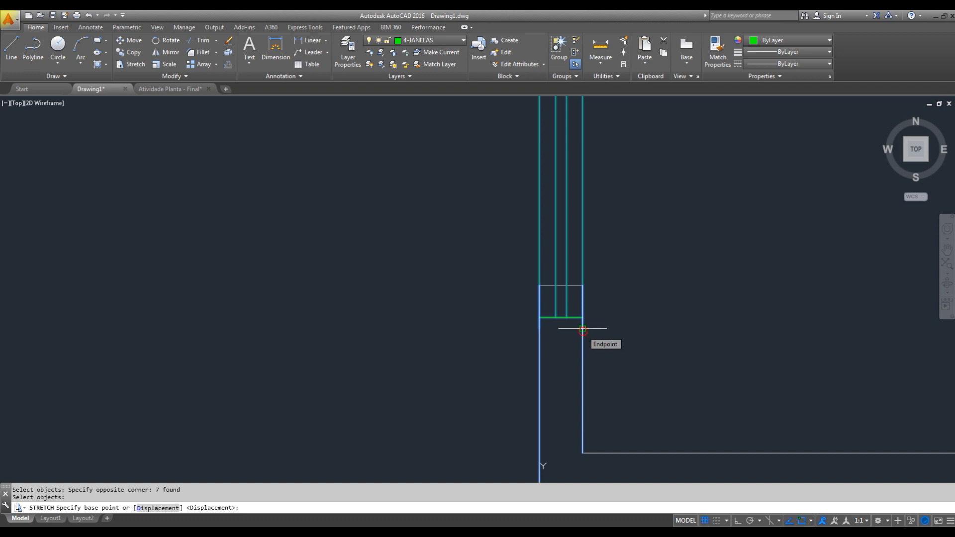
left_click(582, 328)
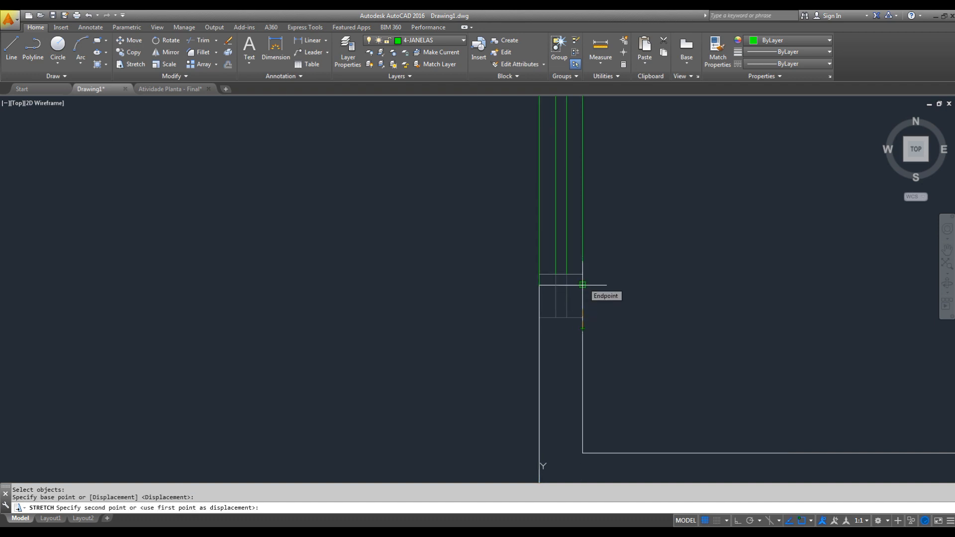
key("Escape")
scroll(630, 290, "down", 2)
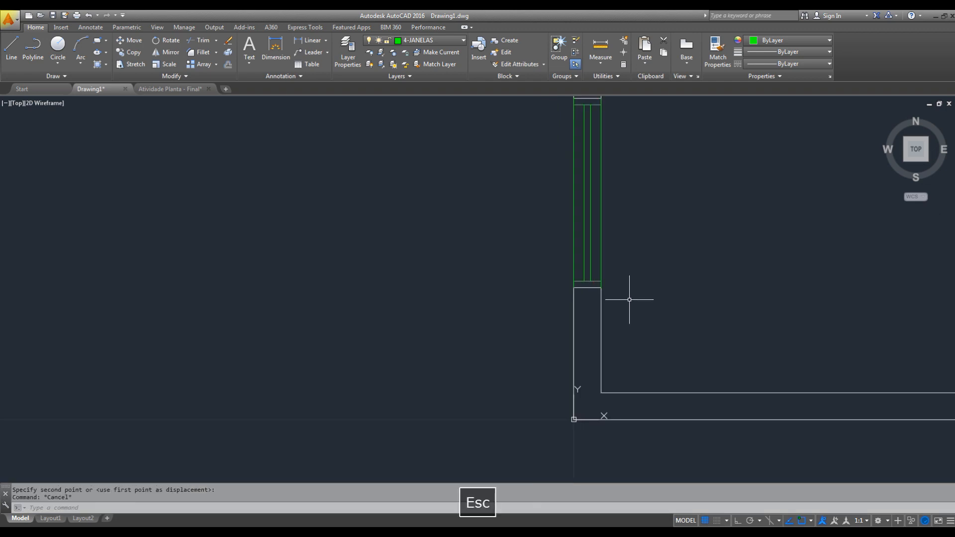
middle_click_drag(629, 298, 485, 306)
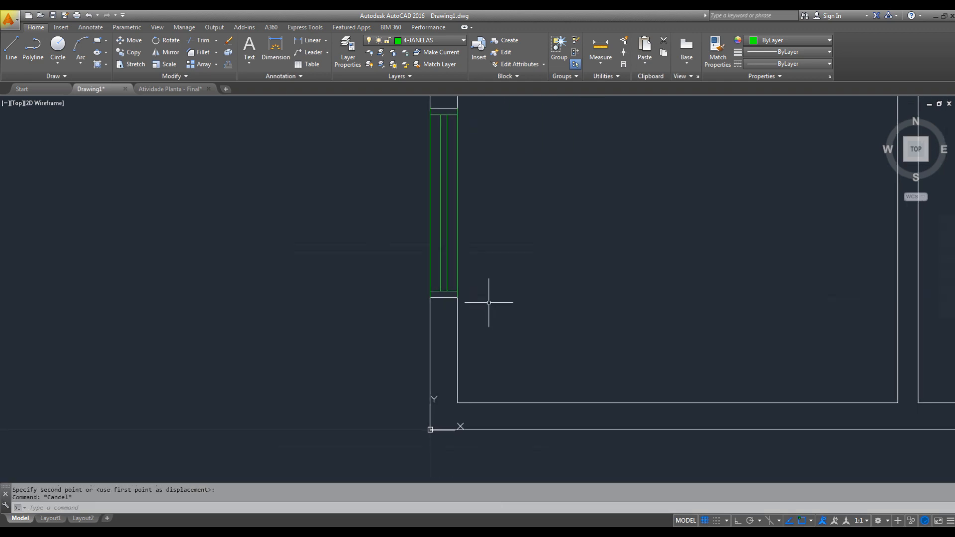
- Undo the last view change and the stray copy operation
key("ctrl+z")
key("ctrl+z")
key("ctrl+z")
key("ctrl+z")
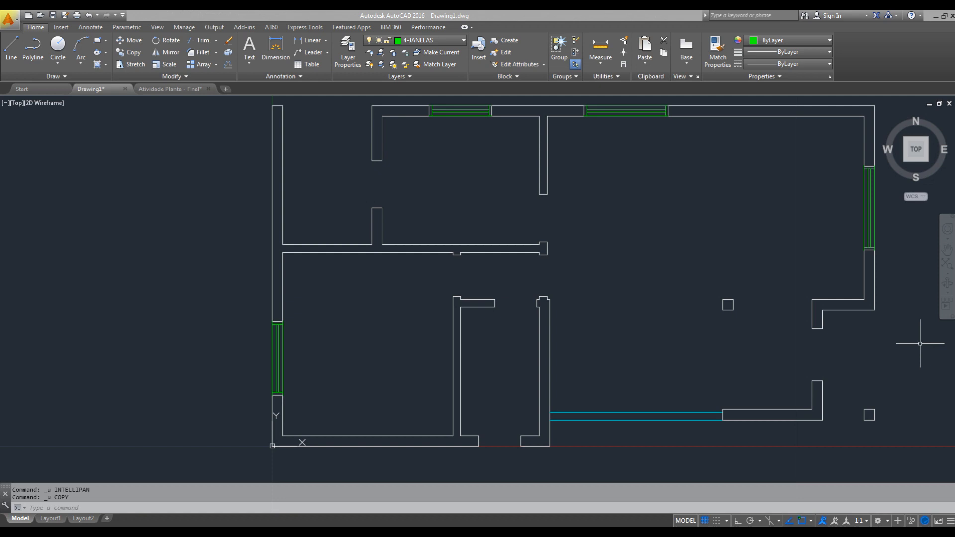
- Draw two horizontal lines across the bottom wall's opening, along its inner and outer faces
mouse_move(563, 455)
middle_mouse_down()
mouse_move(579, 446)
mouse_move(553, 341)
middle_mouse_up()
scroll(526, 425, "up", 4)
type("l")
key("space")
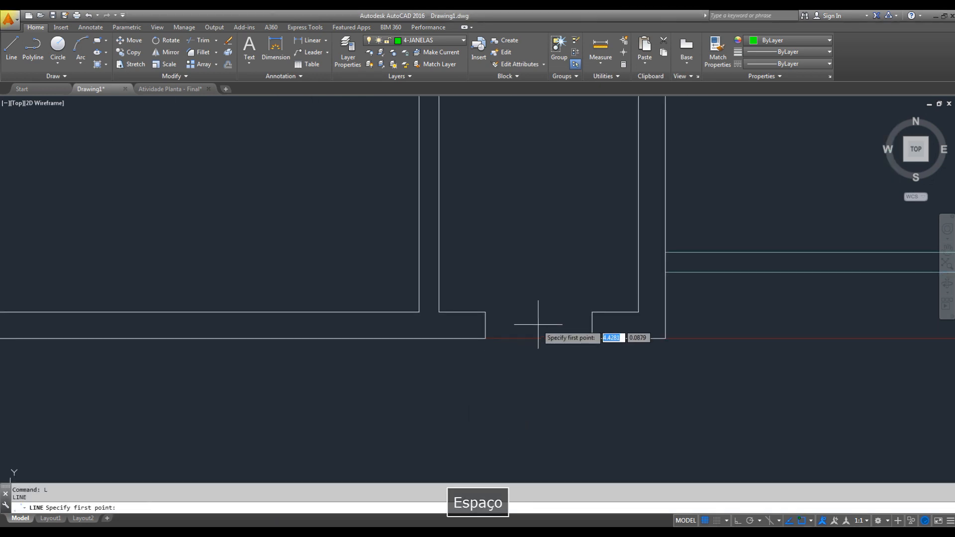
left_click(485, 312)
key("Escape")
key("space")
left_click(591, 338)
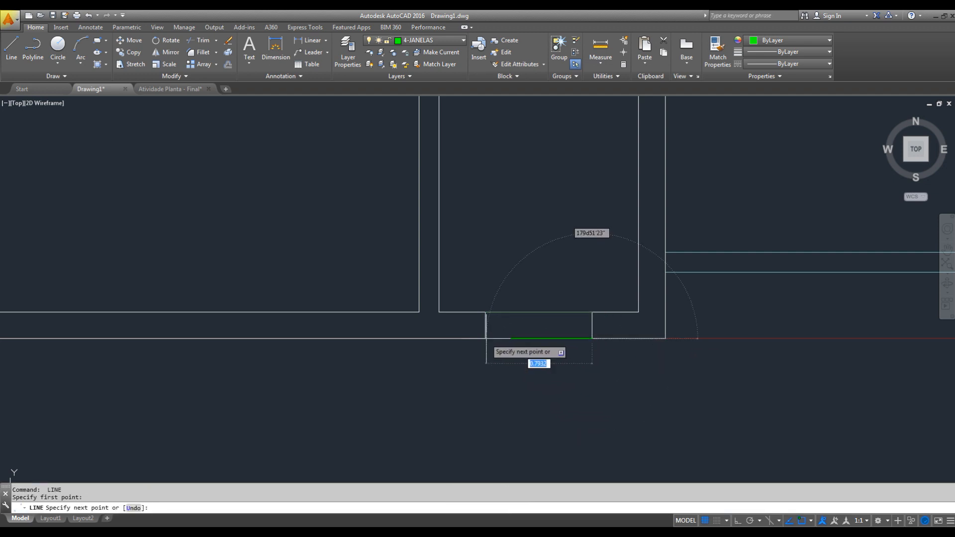
left_click(508, 342)
key("Escape")
- Offset both lines across the bottom wall's opening 0.075 inward to form the window's glass lines
type("o")
key("space")
type(".07")
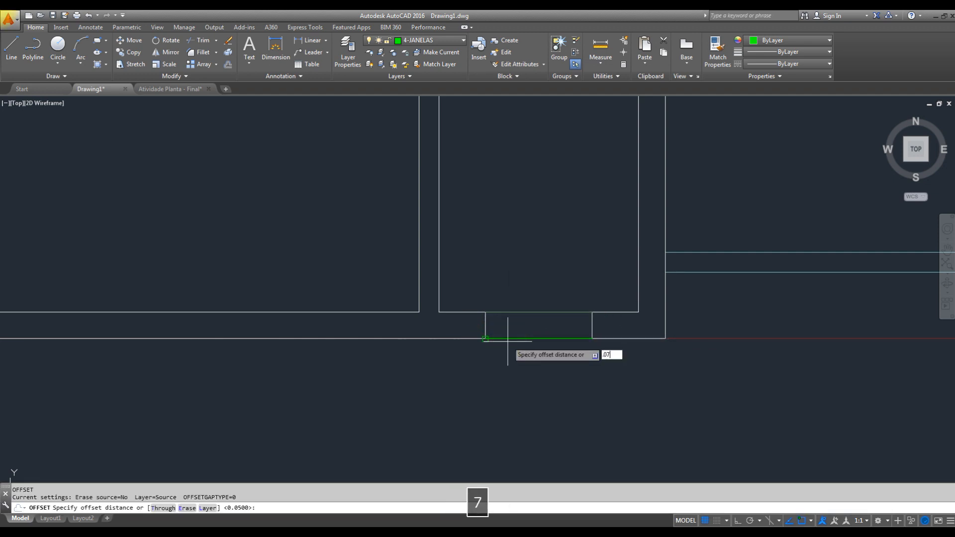
type("5")
key("Return")
left_click(528, 339)
left_click(537, 305)
left_click(538, 311)
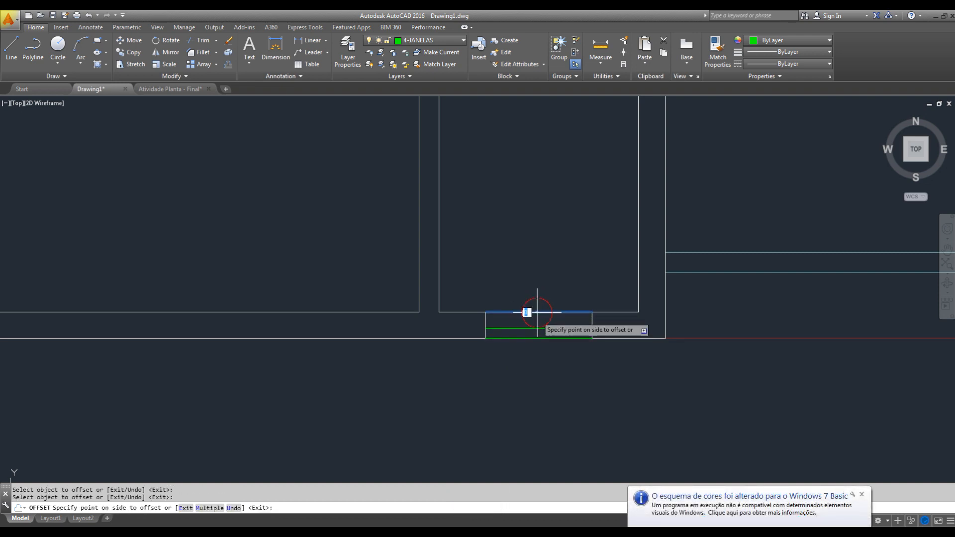
left_click(535, 321)
key("Escape")
- Offset both side edges of the bottom wall's opening 0.05 inward to form the window's frame lines
key("space")
type(".05")
key("Return")
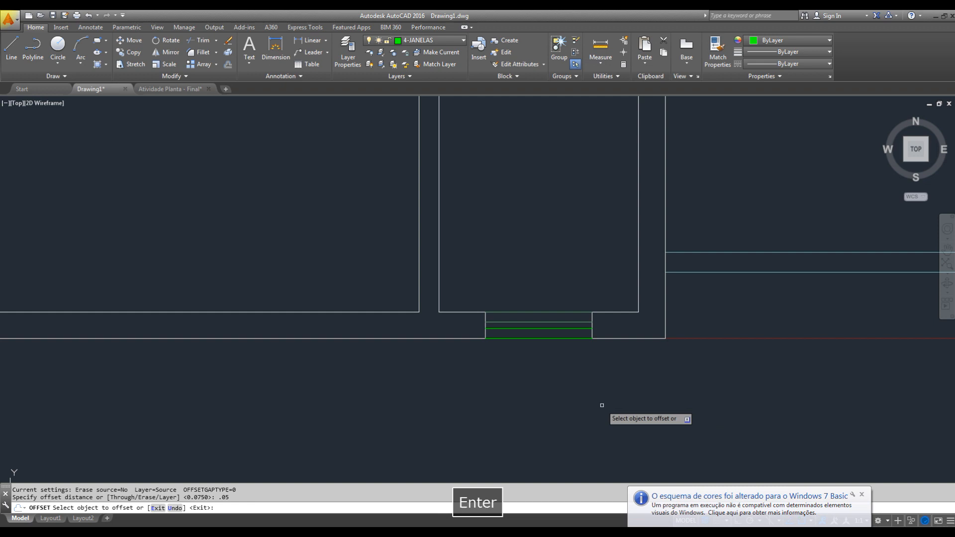
scroll(605, 316, "up", 4)
left_click(572, 316)
left_click(542, 326)
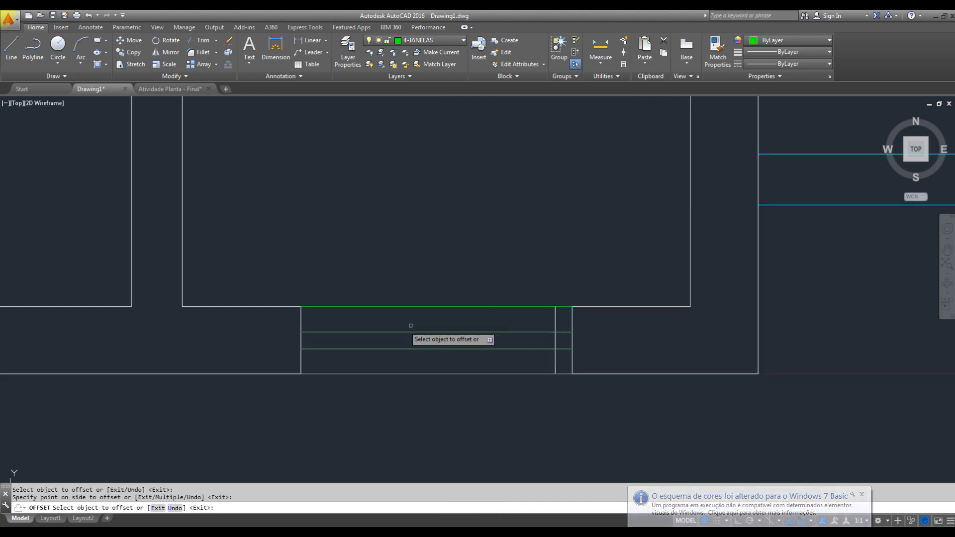
left_click(301, 317)
left_click(348, 326)
key("Escape")
- Trim the two middle window lines between the frame lines and the opening's side edges at both ends
key("Escape")
type("tr")
key("space")
- Match the properties of the green inner window line onto the bottom window's two white frame lines
key("space")
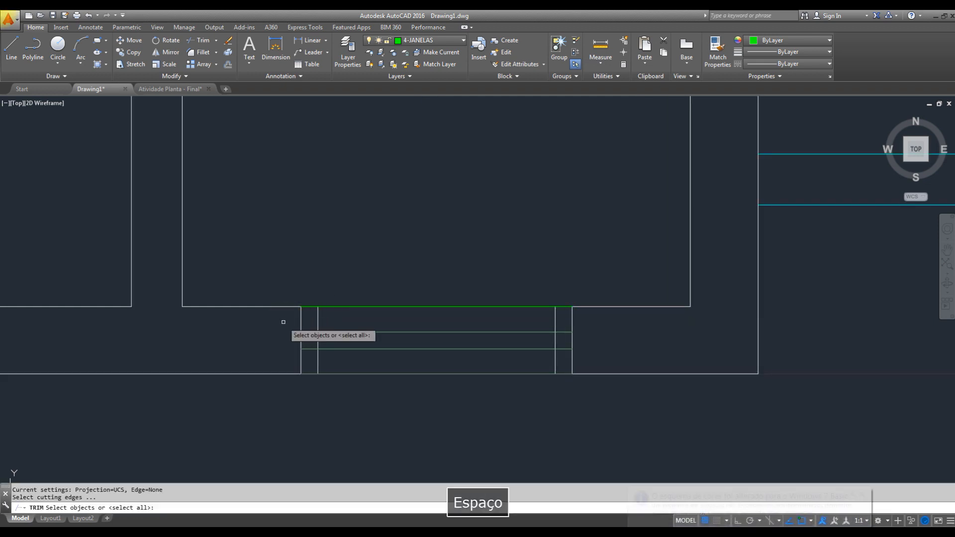
left_click(312, 320)
left_click(307, 357)
left_click(566, 319)
left_click(561, 356)
key("Escape")
type("ma")
key("space")
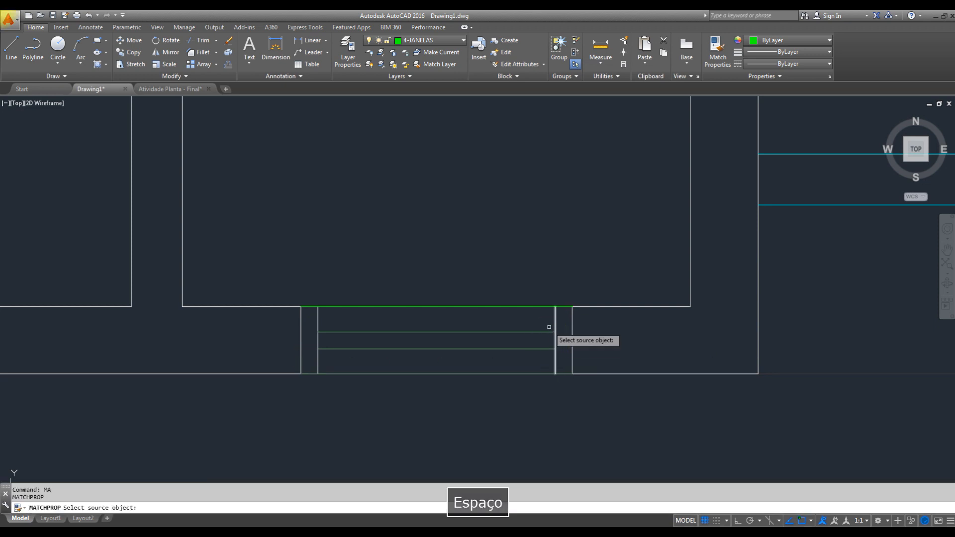
left_click(562, 306)
left_click(566, 284)
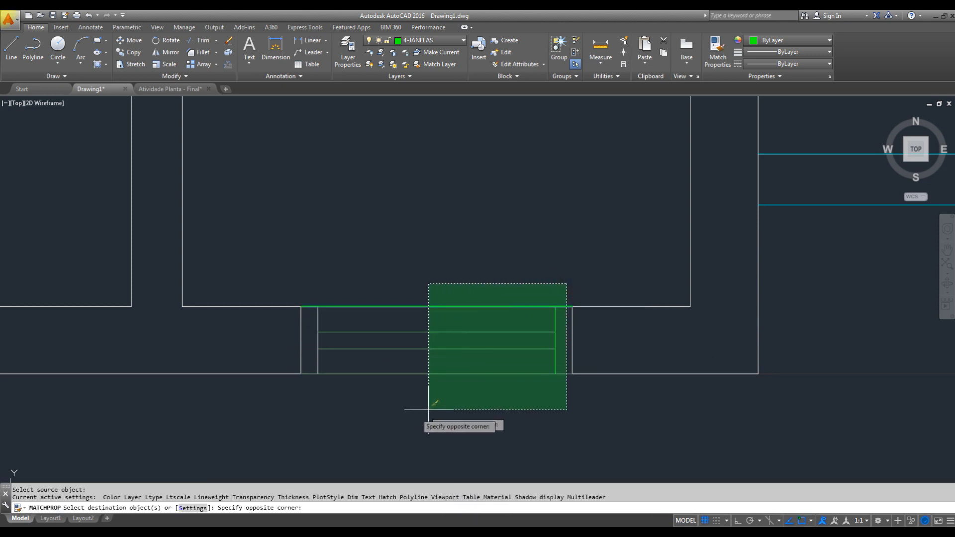
left_click(316, 401)
key("Escape")
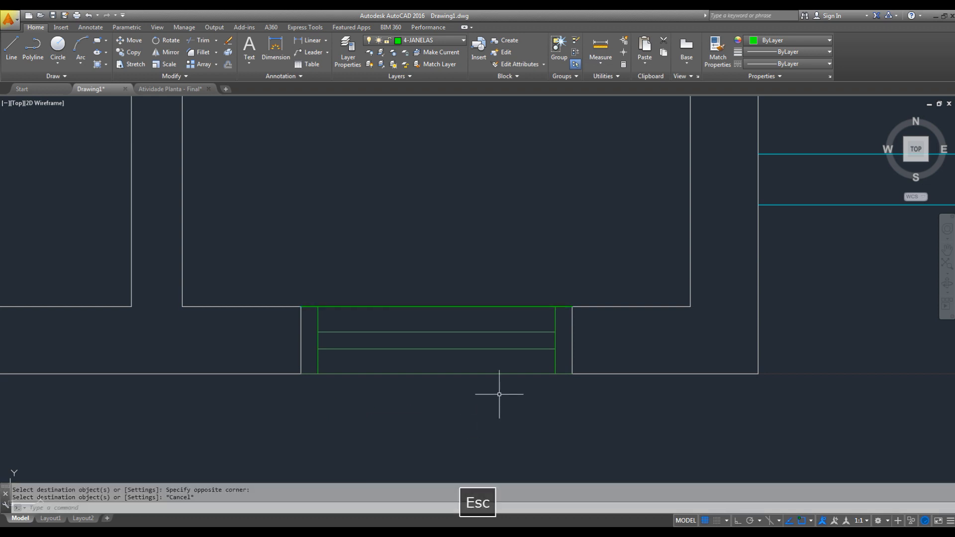
- Draw two horizontal window lines between the interior wall's upper end and the square pillar, along the pillar's upper and lower edges
scroll(485, 409, "down", 8)
middle_click_drag(577, 348, 554, 450)
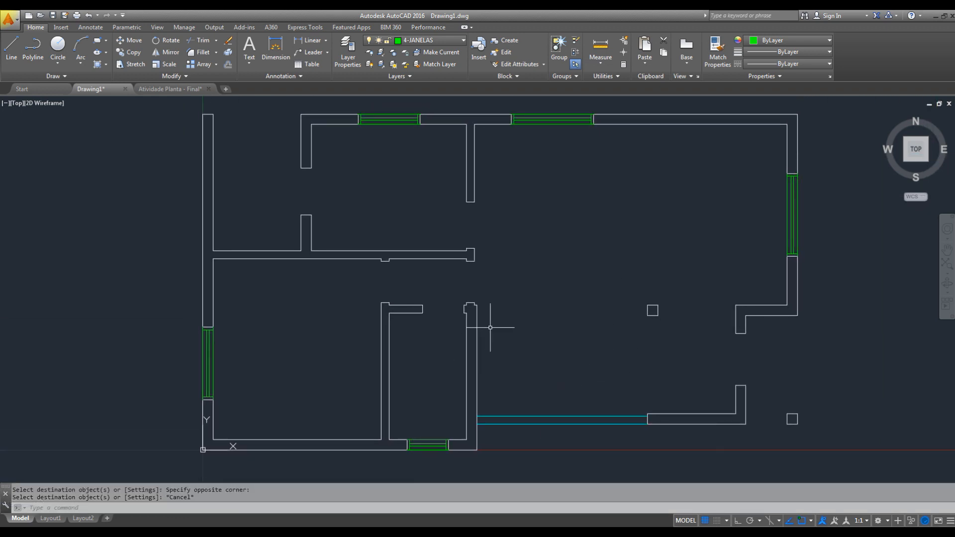
scroll(490, 327, "up", 5)
key("Escape")
key("l")
key("space")
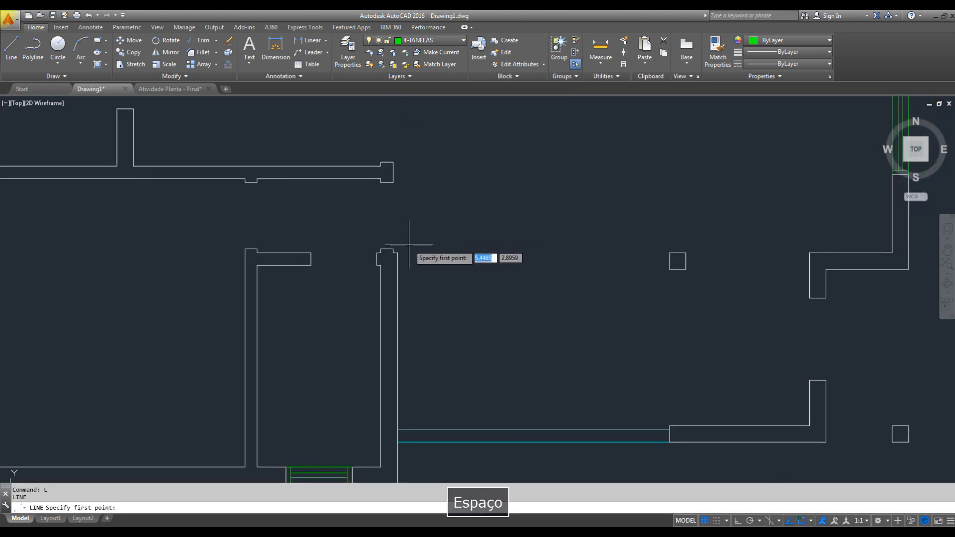
left_click(397, 252)
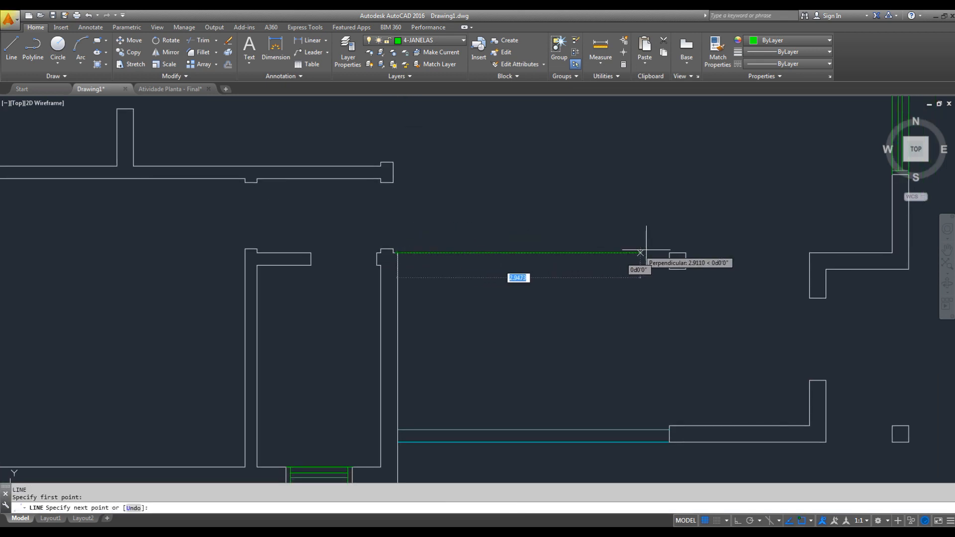
left_click(668, 252)
key("space")
key("space")
left_click(668, 269)
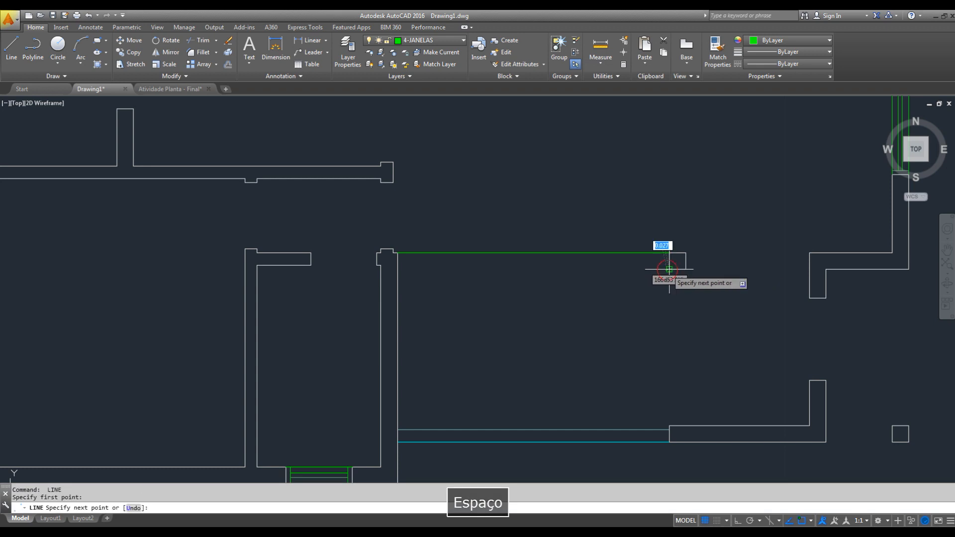
left_click(397, 269)
key("Escape")
- Draw two vertical window lines from the square pillar's lower corners down to the wall below
middle_click_drag(526, 333, 484, 304)
key("space")
left_click(626, 240)
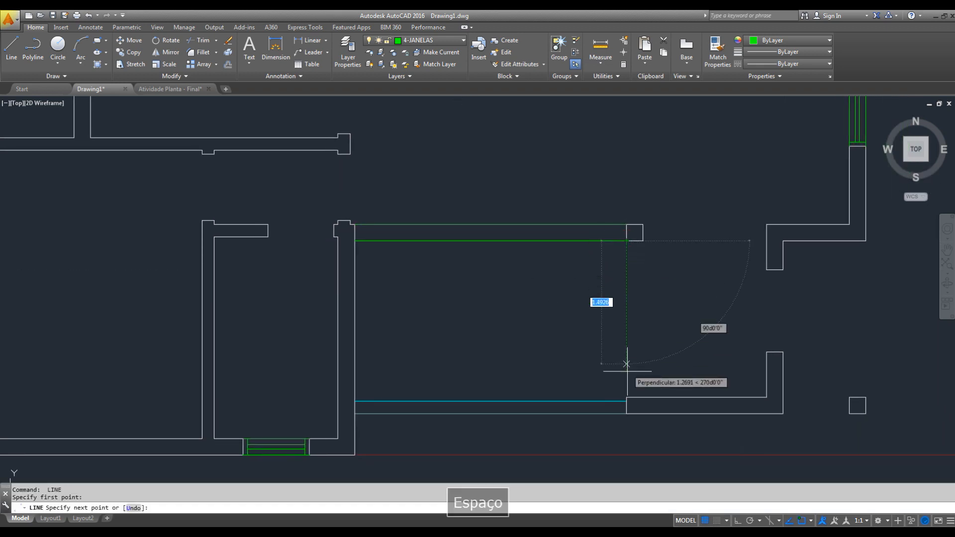
left_click(626, 398)
key("Escape")
key("space")
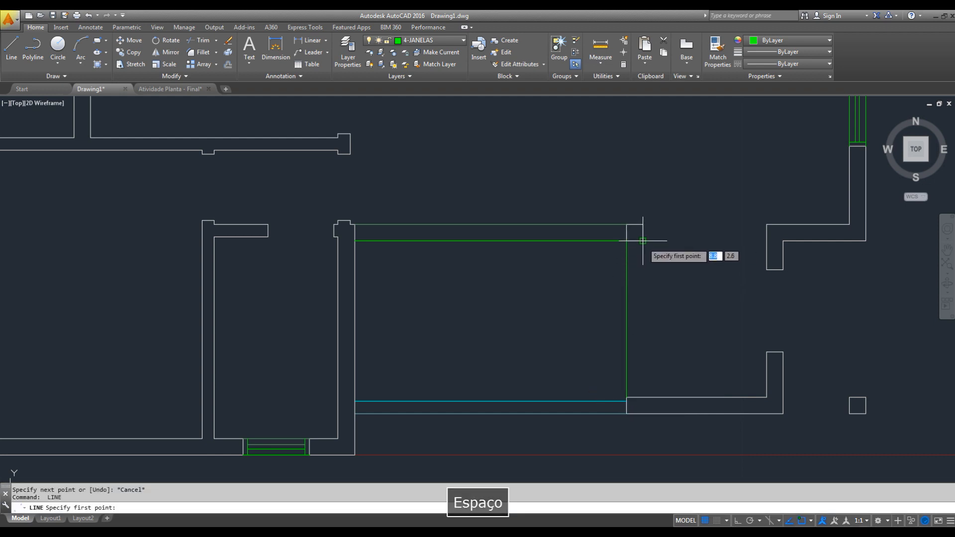
left_click(643, 240)
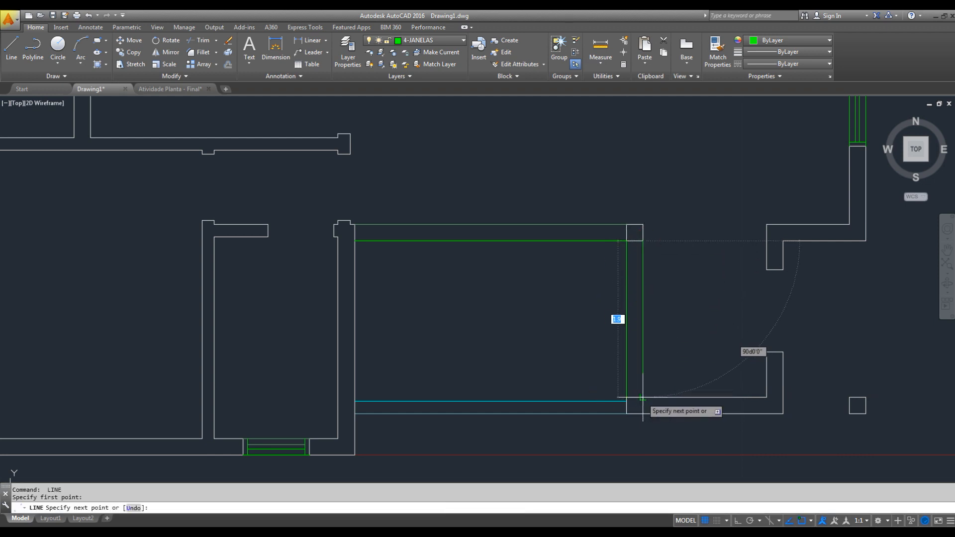
left_click(642, 397)
key("Escape")
- Offset the horizontal and vertical window lines beside the square pillar 0.075 inward to form the glass lines
middle_click_drag(598, 337, 642, 332)
type("o")
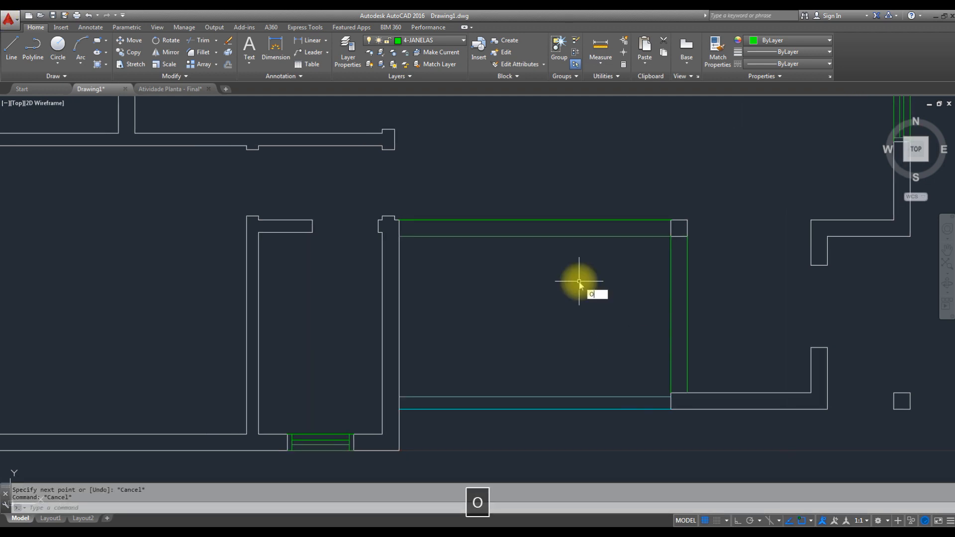
key("space")
type(".075")
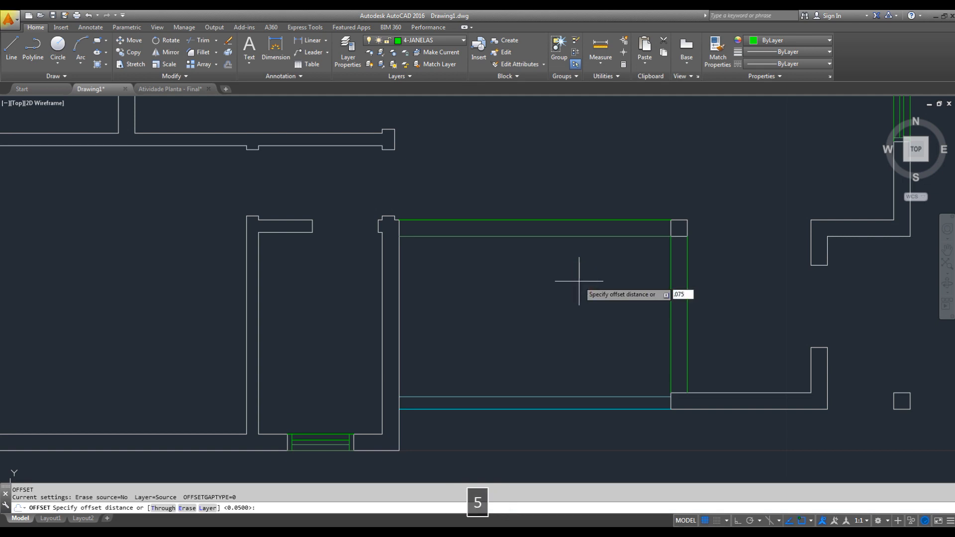
key("Return")
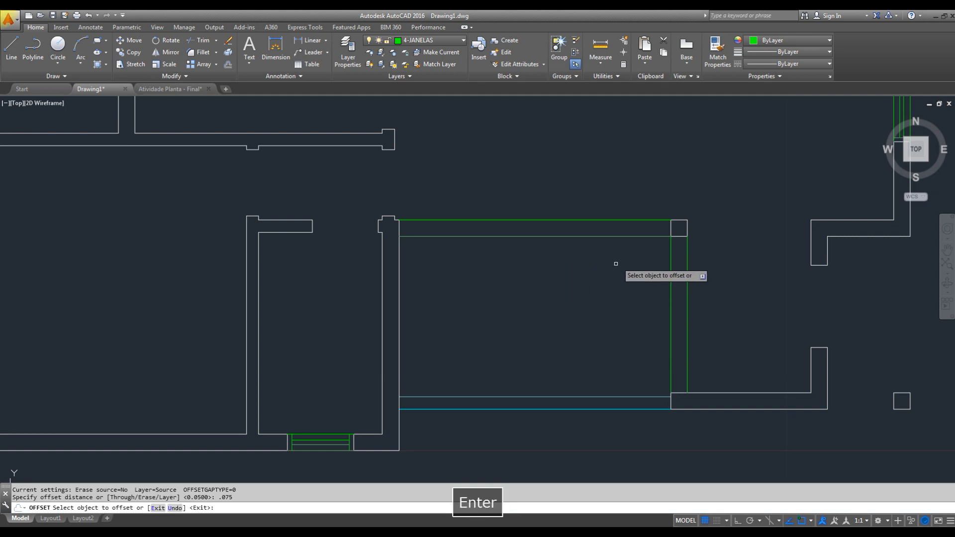
left_click(631, 236)
left_click(630, 206)
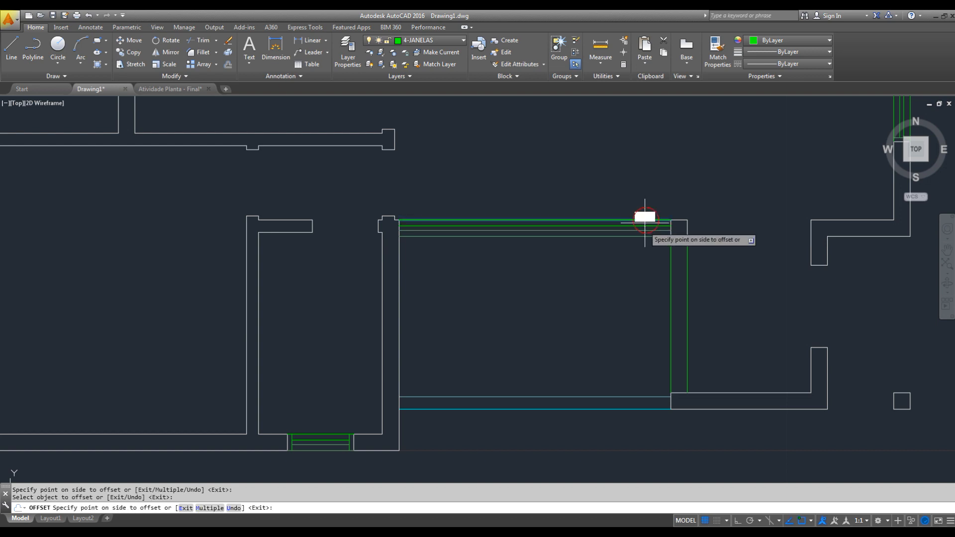
left_click(672, 265)
left_click(687, 262)
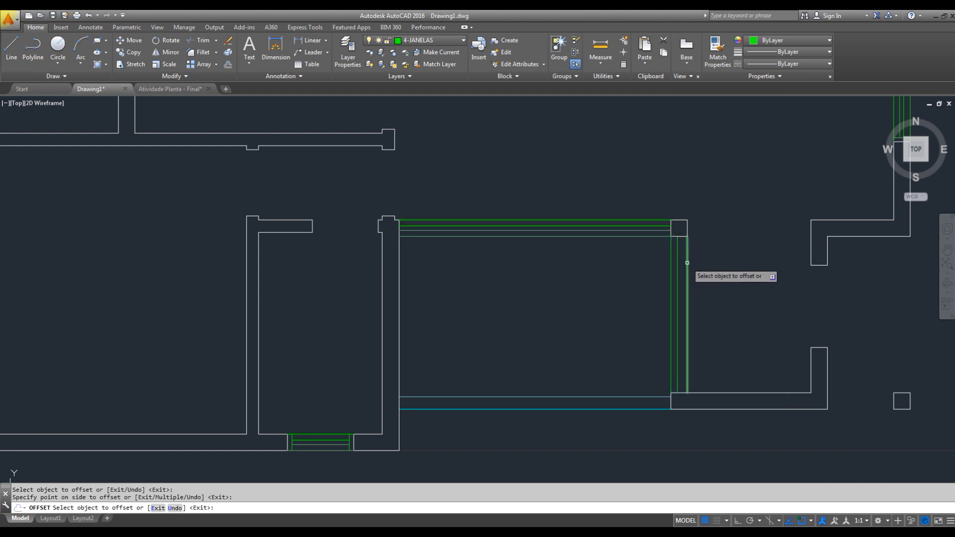
left_click(671, 267)
left_click(756, 285)
key("Escape")
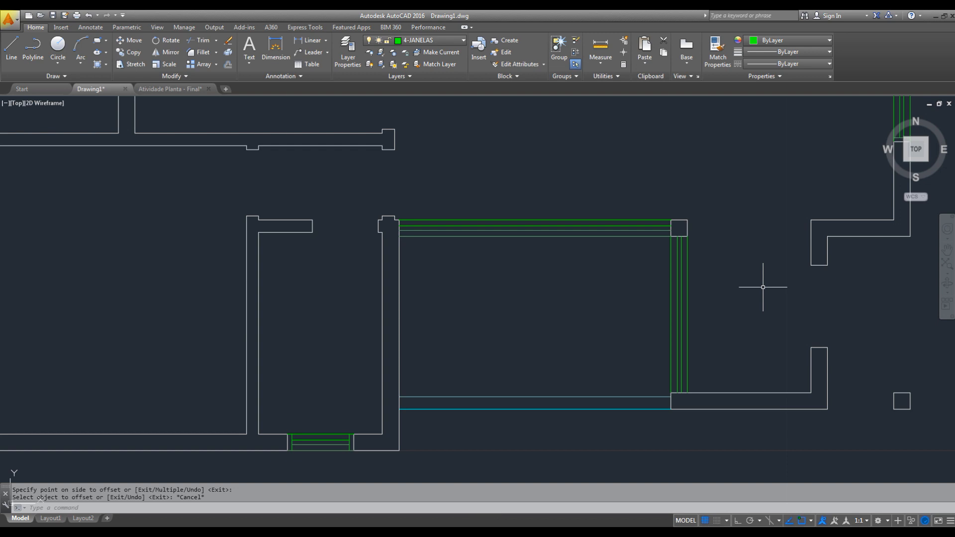
- Offset the square pillar's lower edge downward and its left edge outward by 0.05 to form the frame lines
scroll(696, 245, "up", 5)
key("Escape")
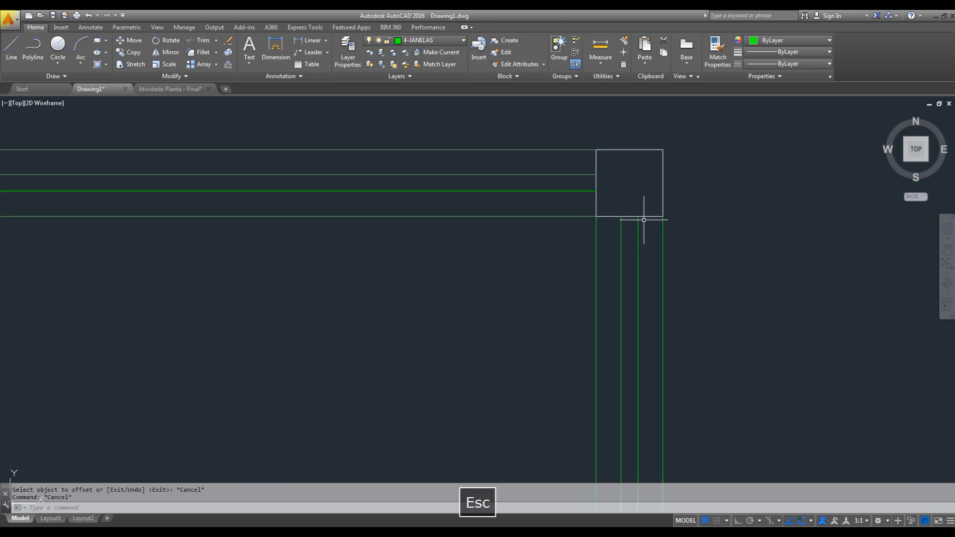
type("o")
key("space")
type(".05")
key("Return")
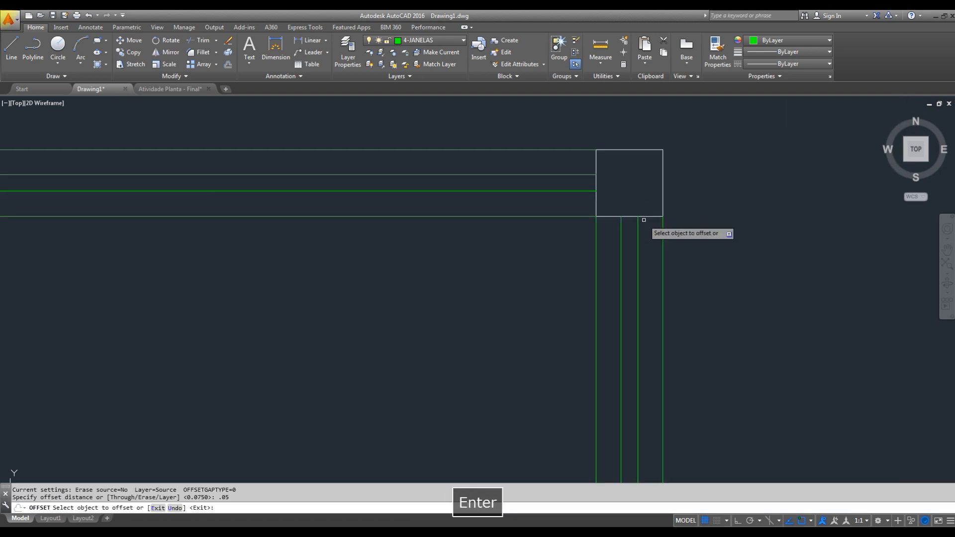
left_click(649, 217)
left_click(645, 238)
left_click(596, 202)
left_click(555, 199)
key("Escape")
key("Escape")
- Trim the glass lines of both windows between the offset frame lines and the square pillar
type("tr")
key("space")
key("space")
scroll(619, 173, "up", 2)
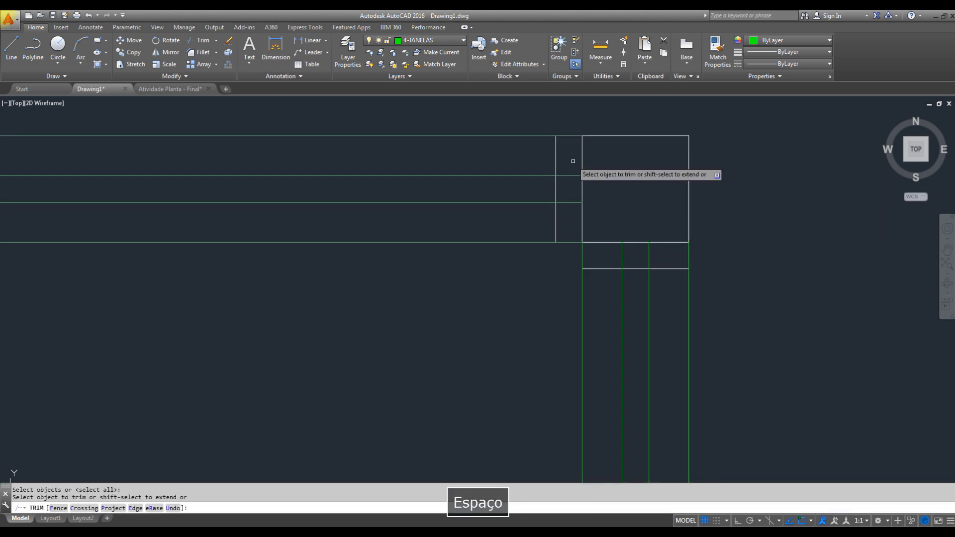
left_click(573, 161)
left_click(560, 218)
left_click(648, 255)
left_click(621, 251)
key("Escape")
- Match the two frame lines beside the square pillar to the properties of the green window line
type("ma")
key("space")
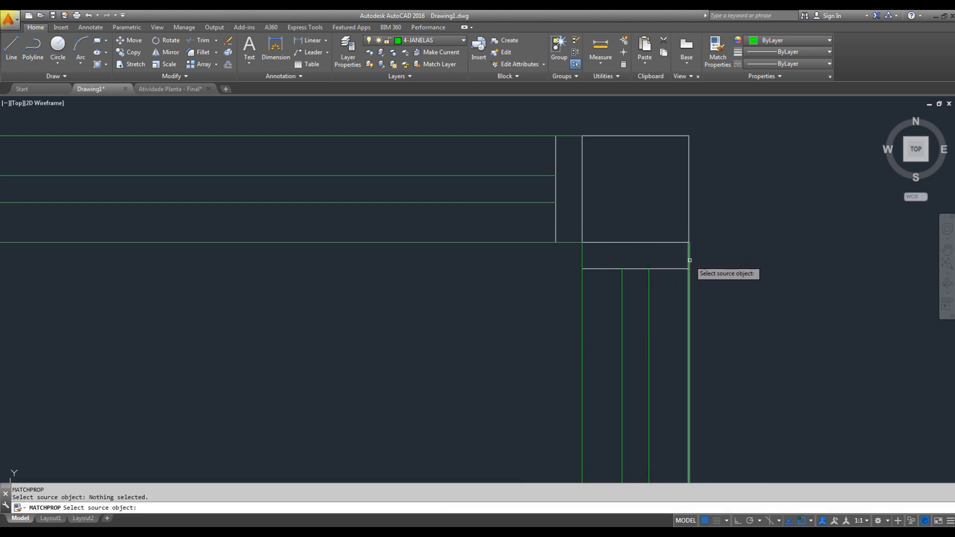
left_click(689, 259)
left_click(540, 294)
left_click(504, 266)
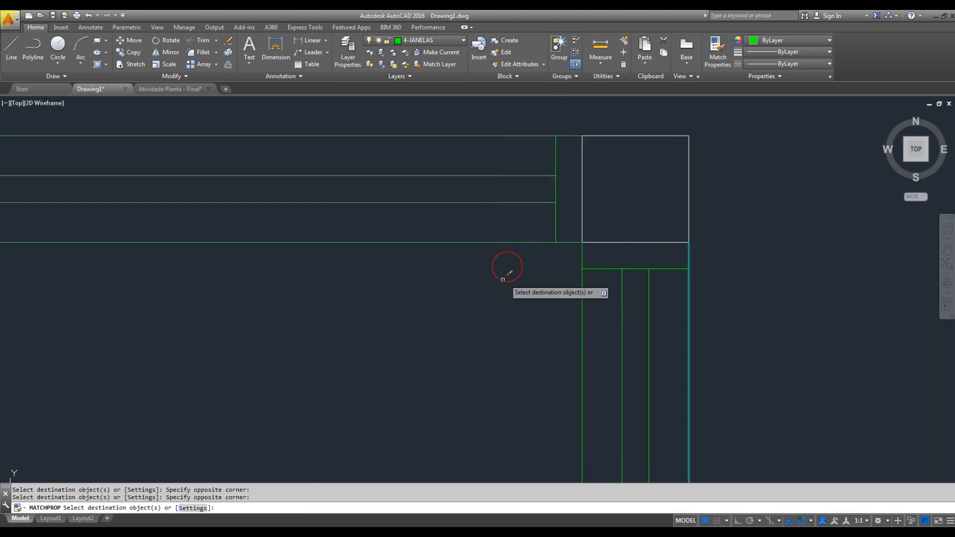
key("Escape")
- Offset the wall's upper edge 0.05 upward at the lower end of the vertical window
scroll(635, 330, "down", 3)
scroll(613, 279, "up", 4)
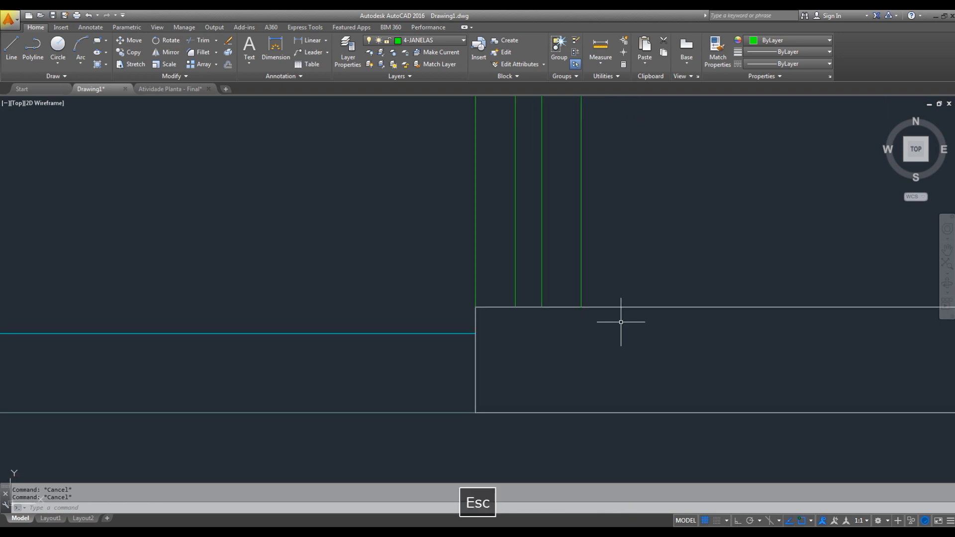
type("o")
key("space")
type(".05")
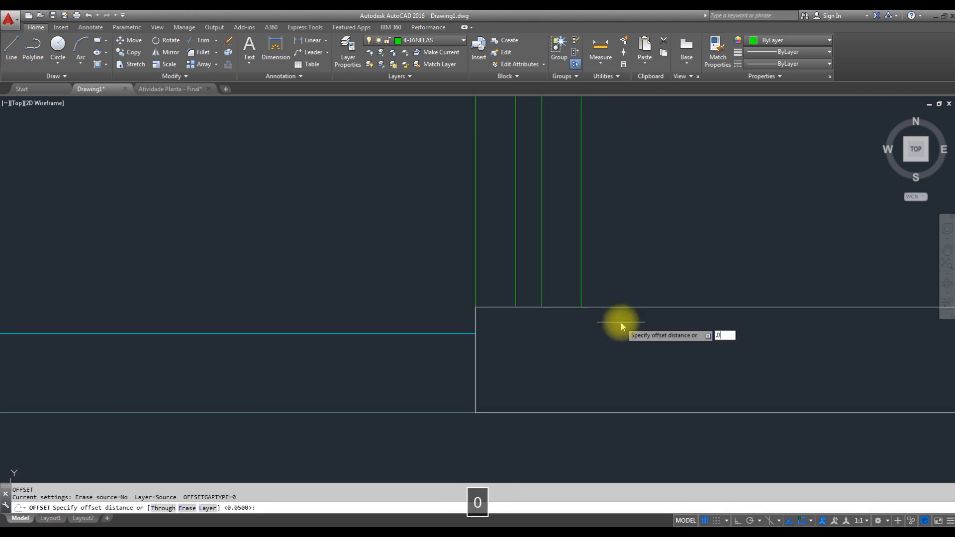
key("Return")
left_click(604, 306)
left_click(613, 264)
key("Escape")
- Trim the offset line back to the outer right line of the vertical window
type("tr")
key("space")
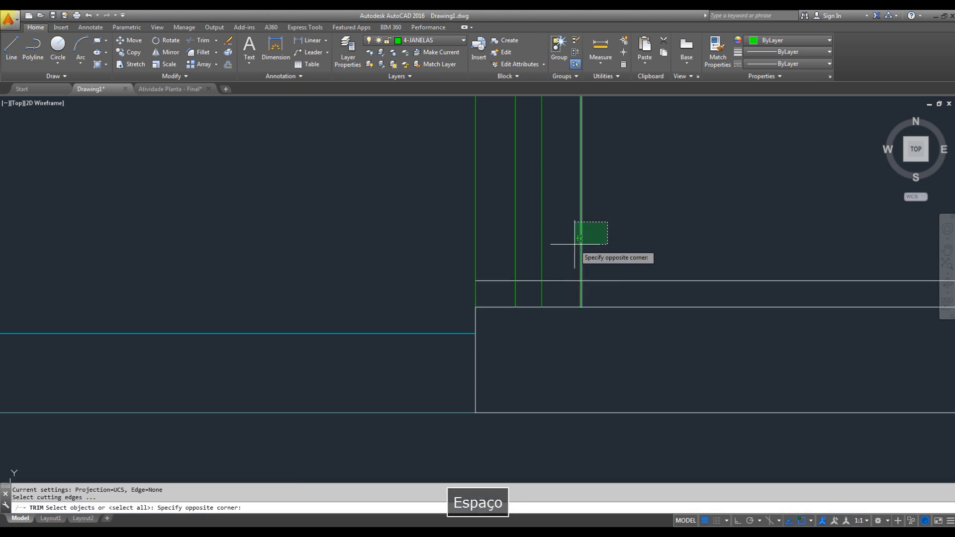
left_click(581, 238)
key("space")
left_click(614, 280)
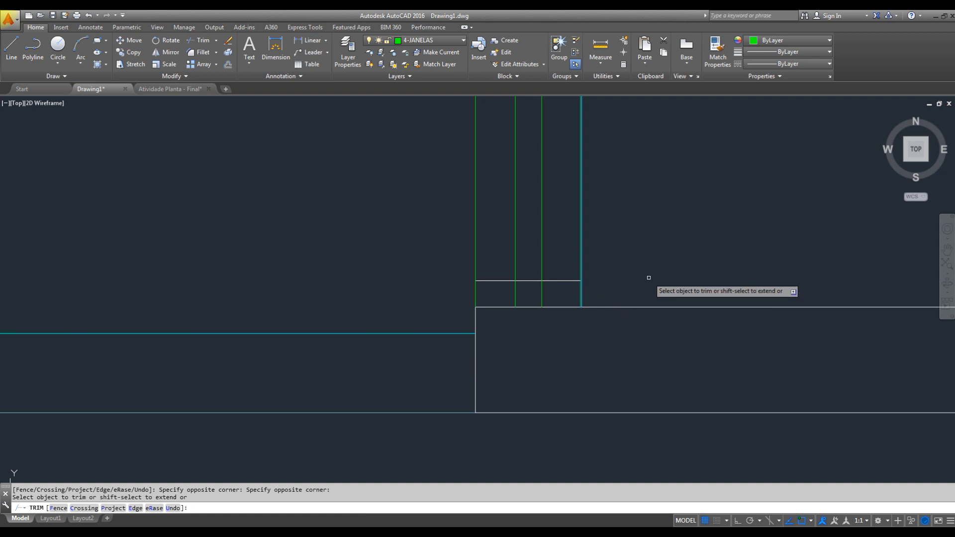
key("Escape")
- Trim the two glass lines of the vertical window below its lower frame line
type("tr")
key("space")
key("space")
left_click(550, 287)
left_click(507, 288)
key("Escape")
- Match the vertical window's lower frame line to the properties of its green outer line
type("mas")
key("space")
key("Escape")
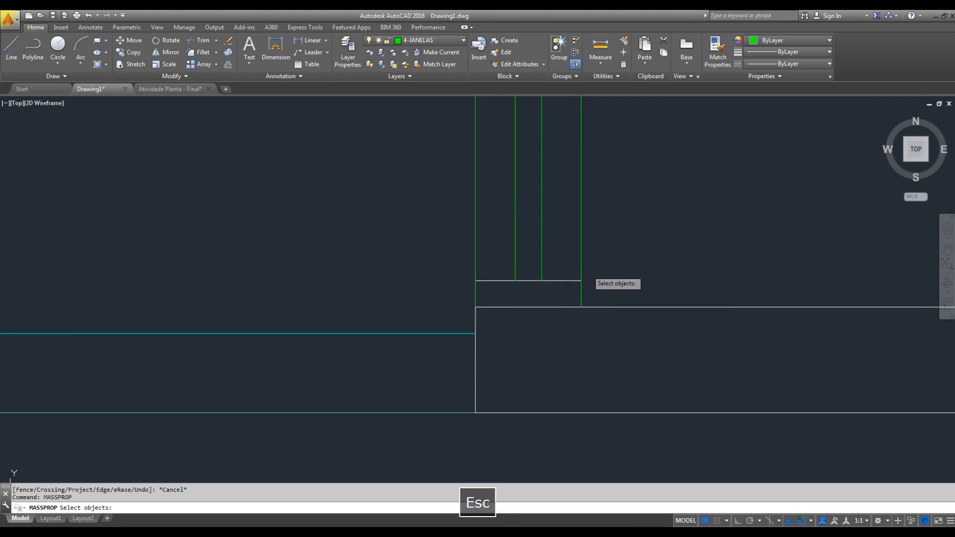
type("ma")
key("space")
left_click(580, 267)
left_click(610, 266)
left_click(484, 290)
key("Escape")
- Offset the interior wall's right edge 0.05 to the right at the left end of the horizontal window
scroll(517, 296, "down", 6)
middle_click_drag(492, 297, 622, 386)
scroll(622, 386, "down", 4)
scroll(442, 269, "up", 8)
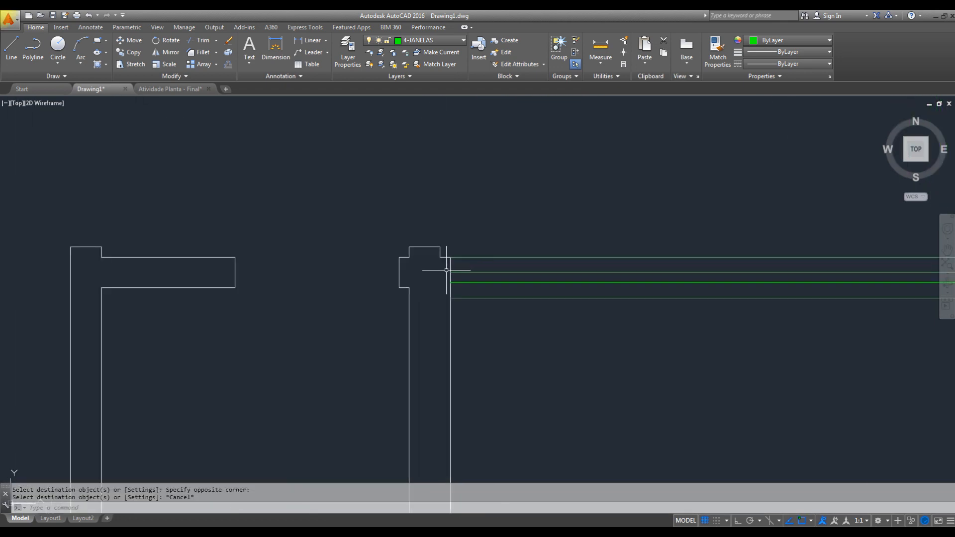
key("Escape")
type("o")
key("space")
type(".05")
key("Return")
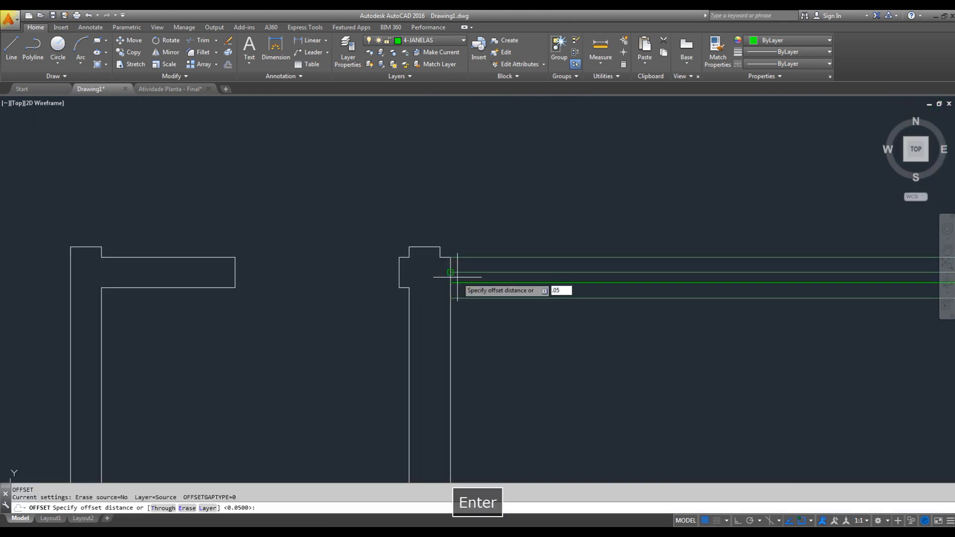
left_click(451, 306)
left_click(455, 312)
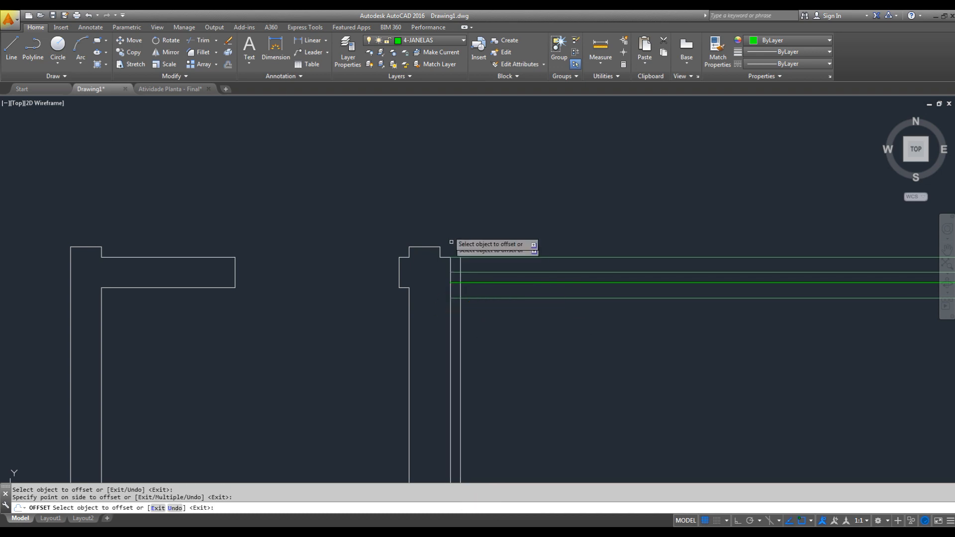
key("Escape")
- Trim the offset line below the lower line of the horizontal window
type("tr")
key("space")
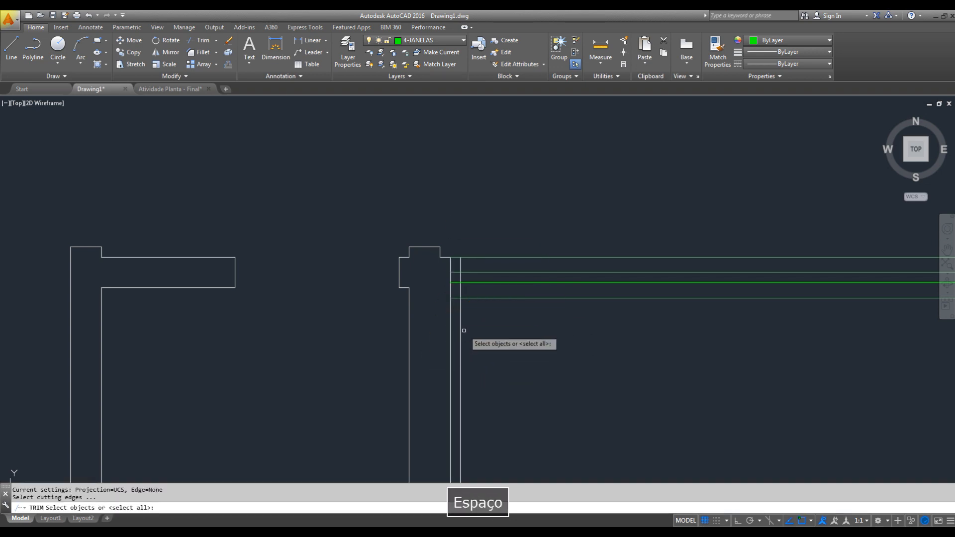
left_click(463, 299)
key("space")
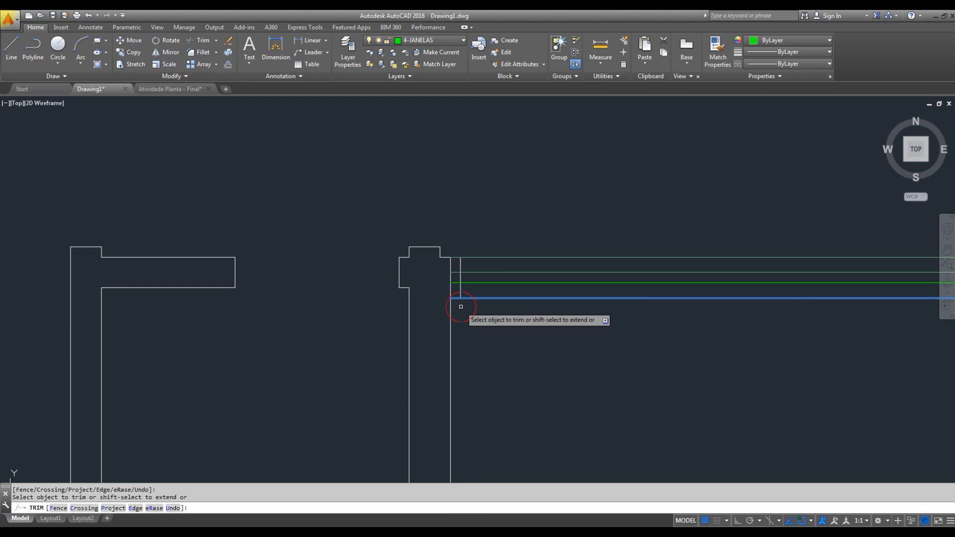
key("Escape")
- Trim the horizontal window's two glass lines between the interior wall and the left frame line
key("space")
key("space")
scroll(456, 270, "up", 5)
left_click(453, 262)
left_click(445, 352)
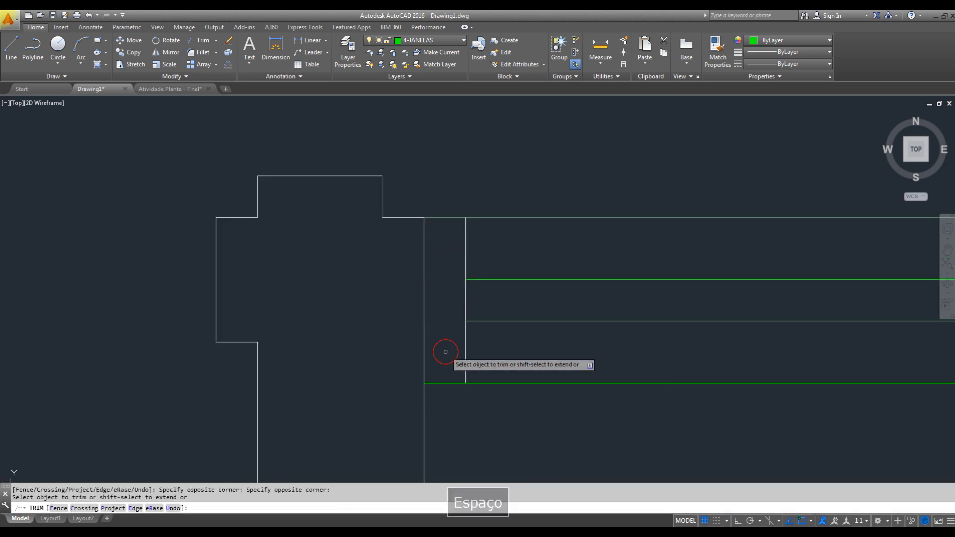
key("Escape")
- Match the horizontal window's left frame line to the properties of its green upper line
type("ma")
key("space")
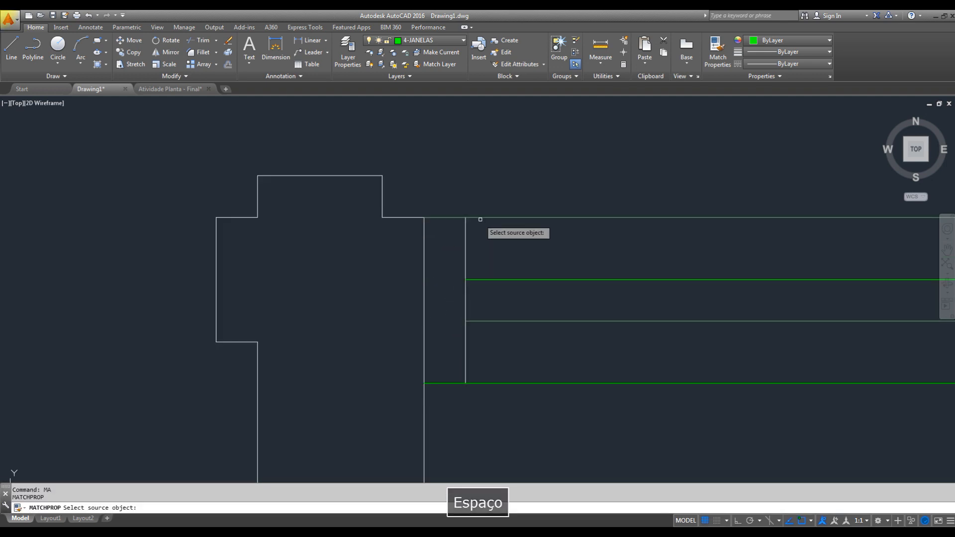
left_click(480, 218)
left_click(494, 192)
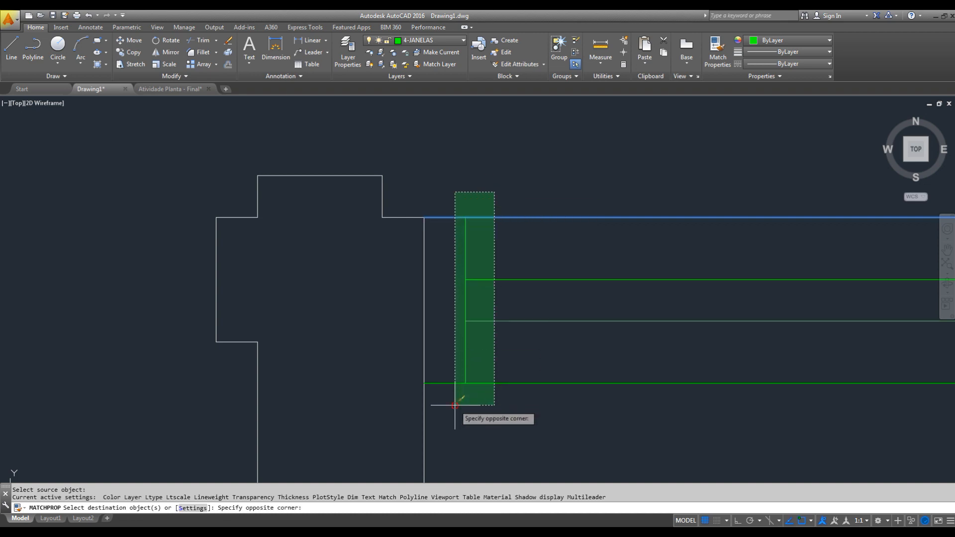
key("Escape")
- Examine the whole floor plan, checking the windows and the remaining wall openings
scroll(580, 256, "down", 8)
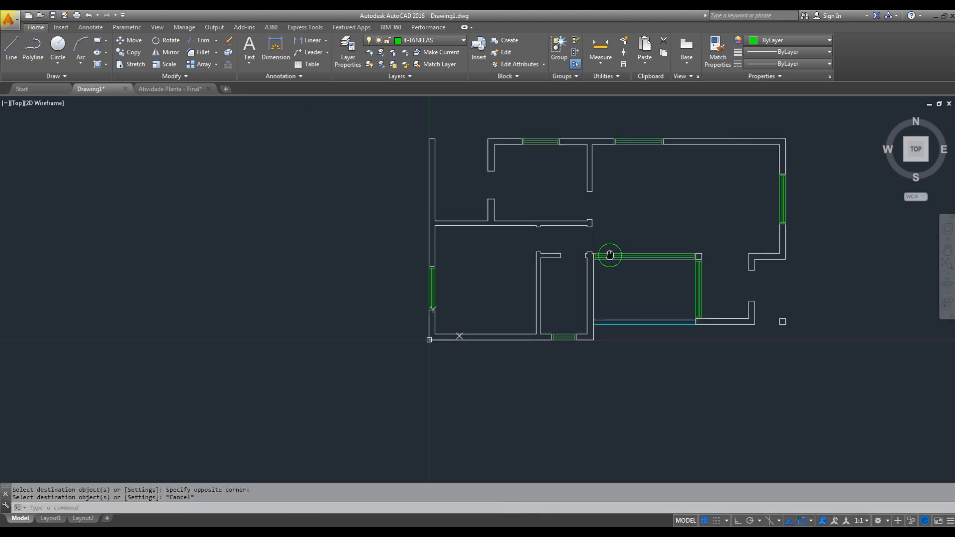
middle_click_drag(609, 255, 591, 272)
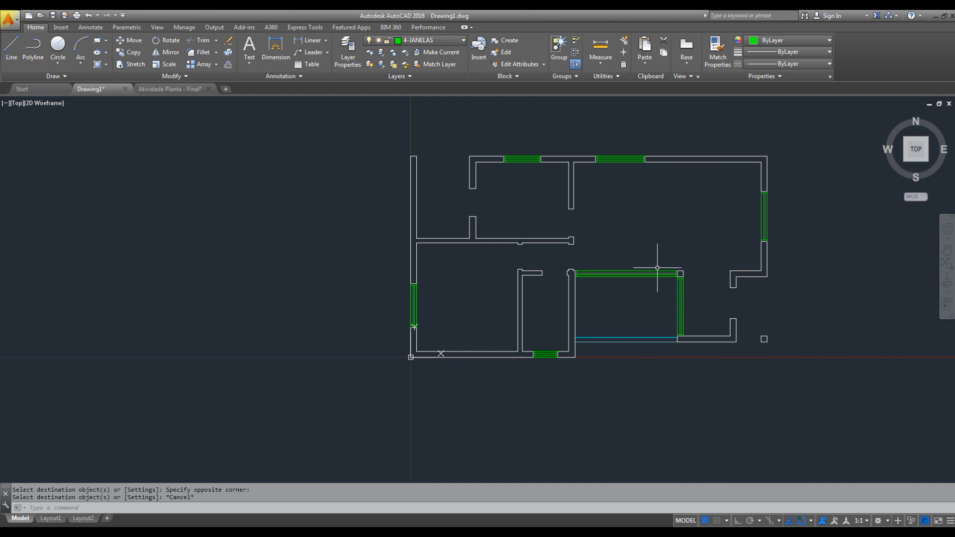
scroll(663, 255, "up", 2)
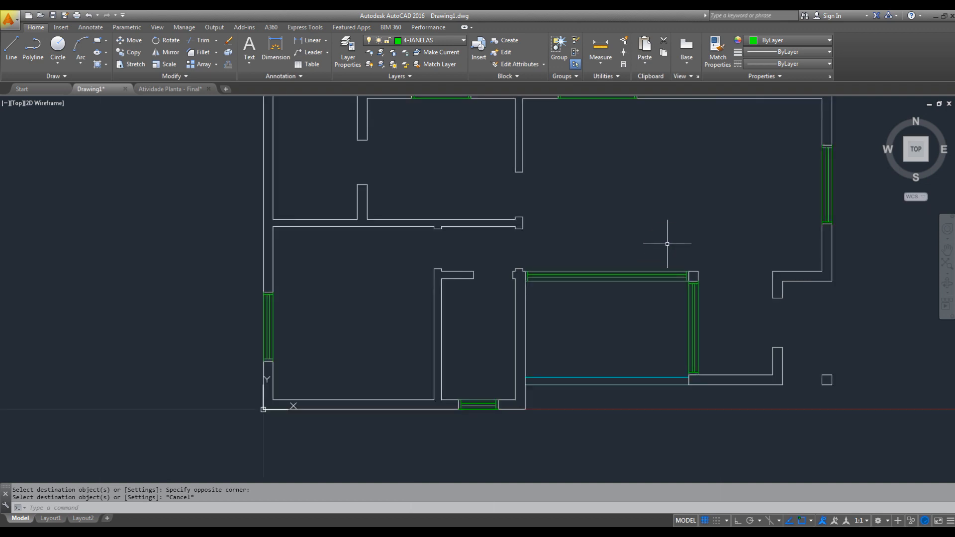
type("z")
key("space")
key("space")
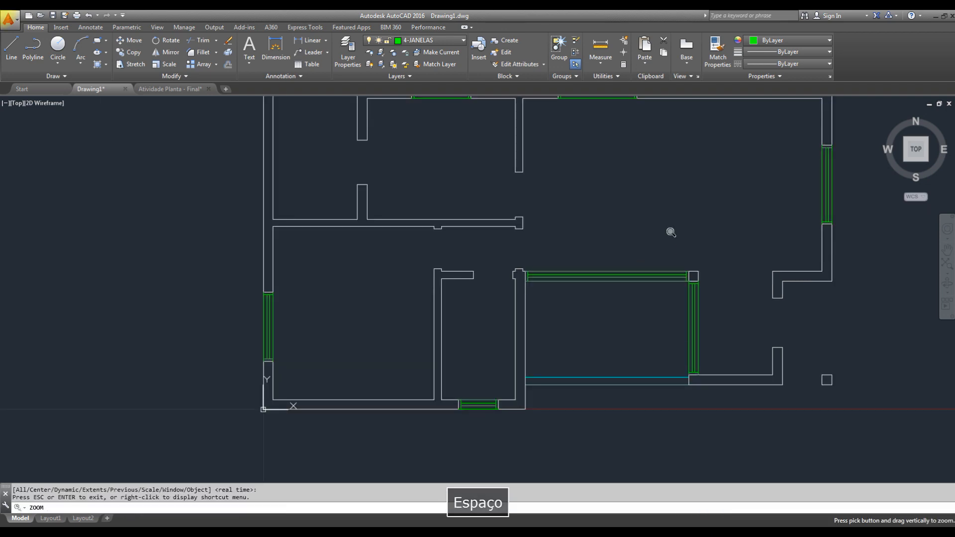
left_click_drag(724, 166, 712, 206)
middle_click_drag(728, 194, 634, 266)
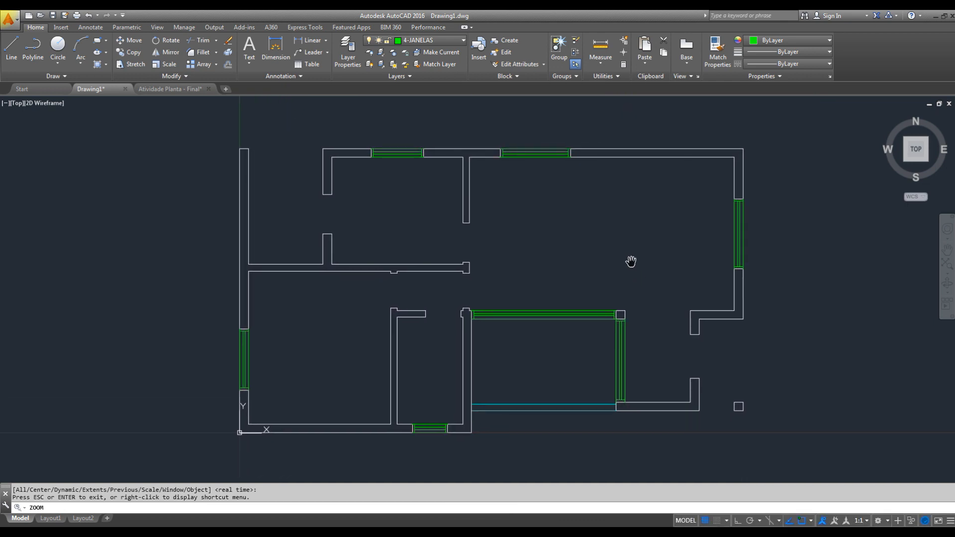
key("Escape")
type("z")
key("space")
left_click_drag(620, 270, 691, 205)
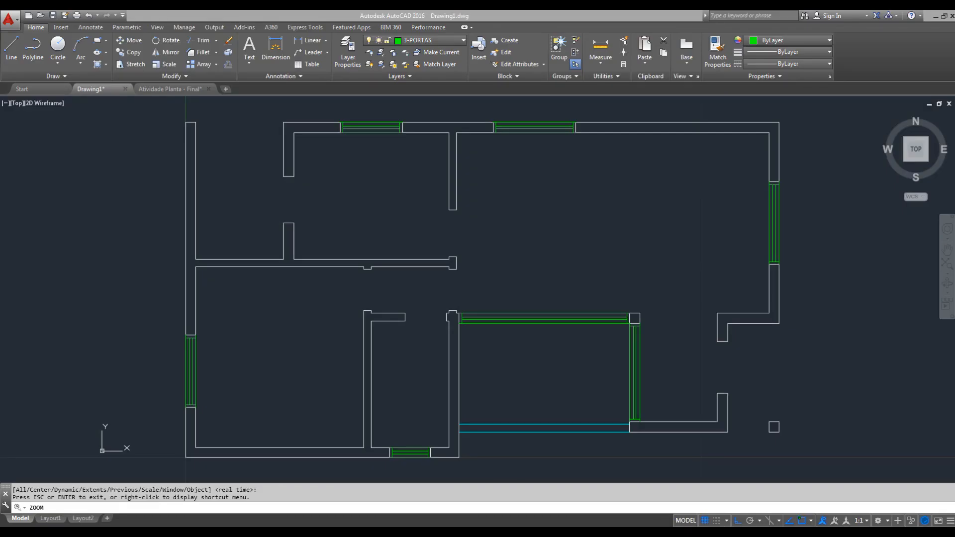
- Make 3-PORTAS the current layer
mouse_move(543, 204)
left_mouse_down()
mouse_move(570, 330)
mouse_move(564, 426)
mouse_move(547, 483)
left_mouse_up()
left_click_drag(565, 322, 560, 362)
key("Escape")
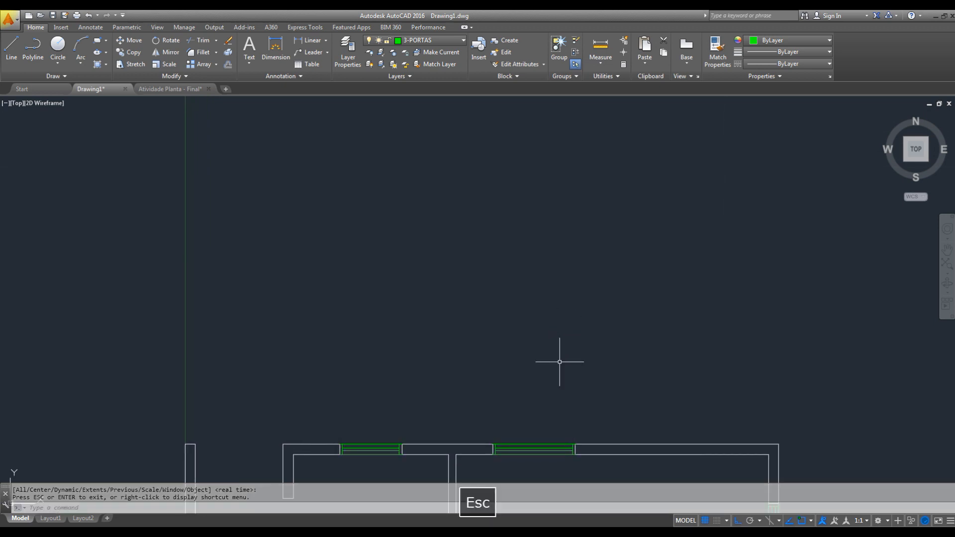
left_click(426, 40)
left_click(432, 89)
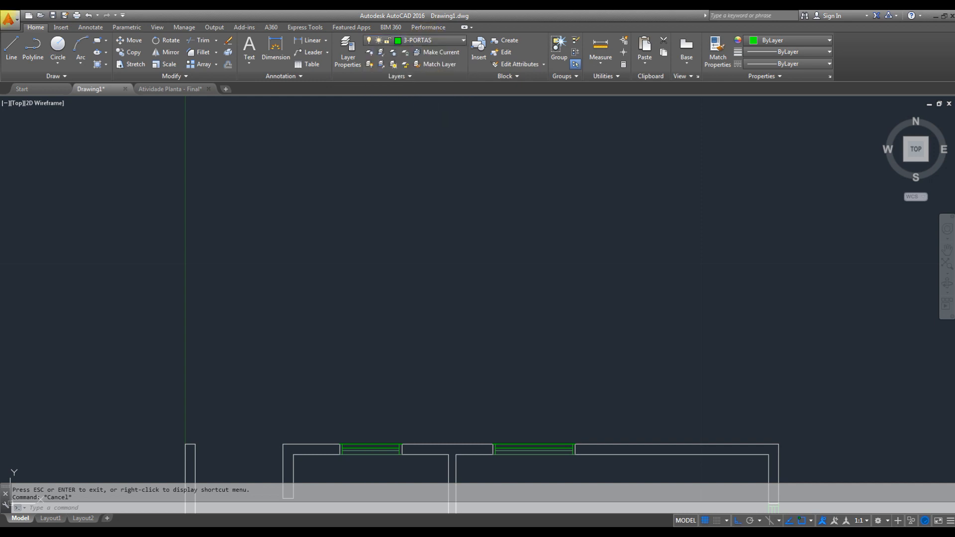
- Draw a rectangle 0.05 wide and 0.15 high in the empty area above the floor plan
key("Escape")
type("REC")
key("space")
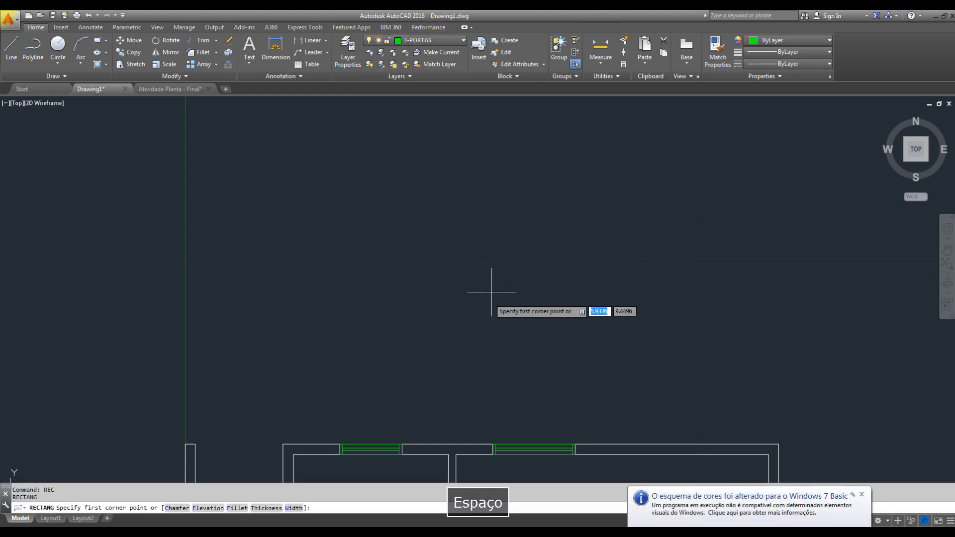
left_click(473, 353)
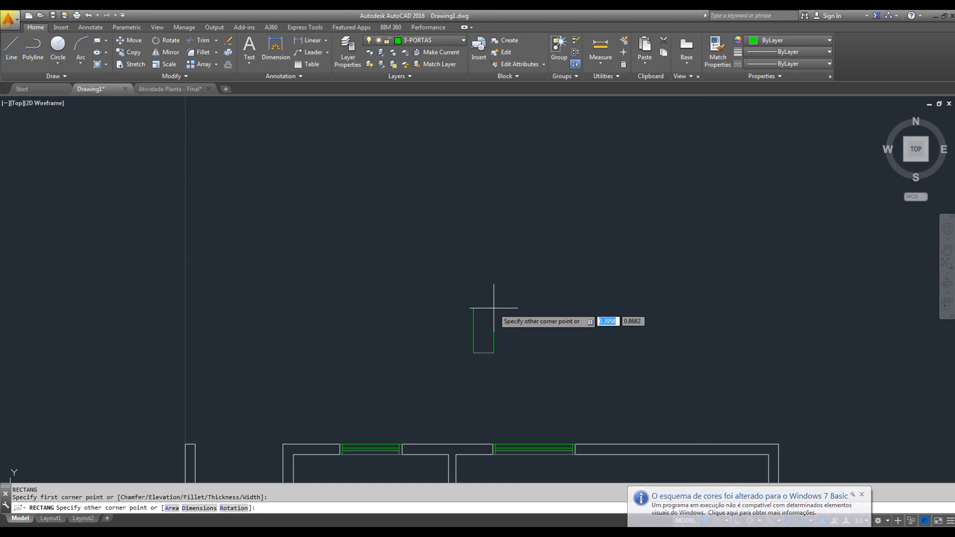
type("@")
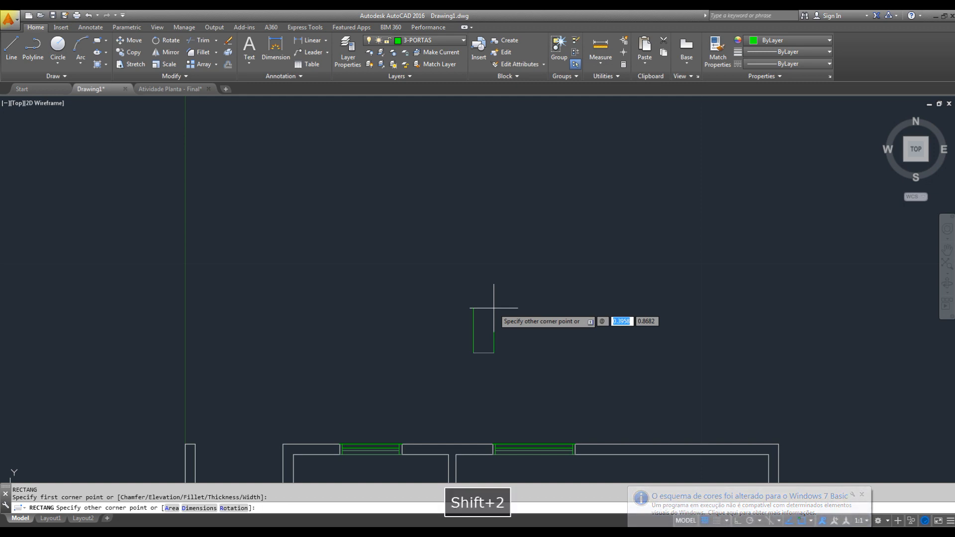
type("0.05")
key("Tab")
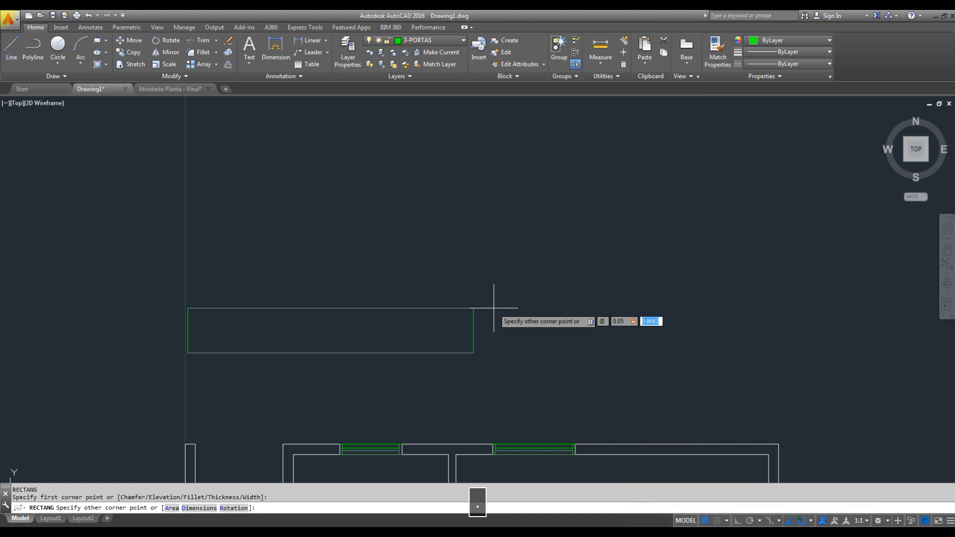
type("0.15")
key("Return")
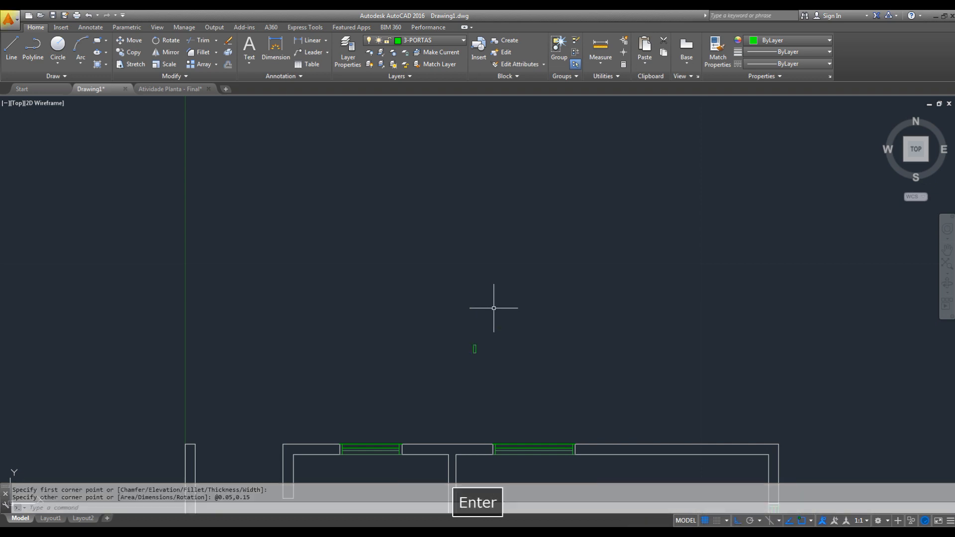
- Copy the small rectangle from its upper-left corner to its upper-right corner, placing the copy directly alongside
scroll(504, 325, "up", 8)
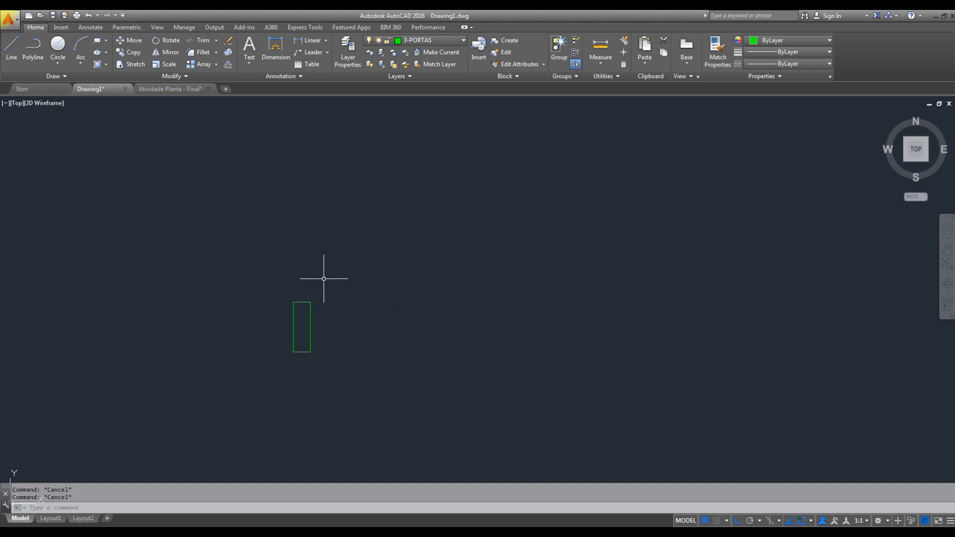
middle_click_drag(319, 319, 309, 318)
left_click(293, 282)
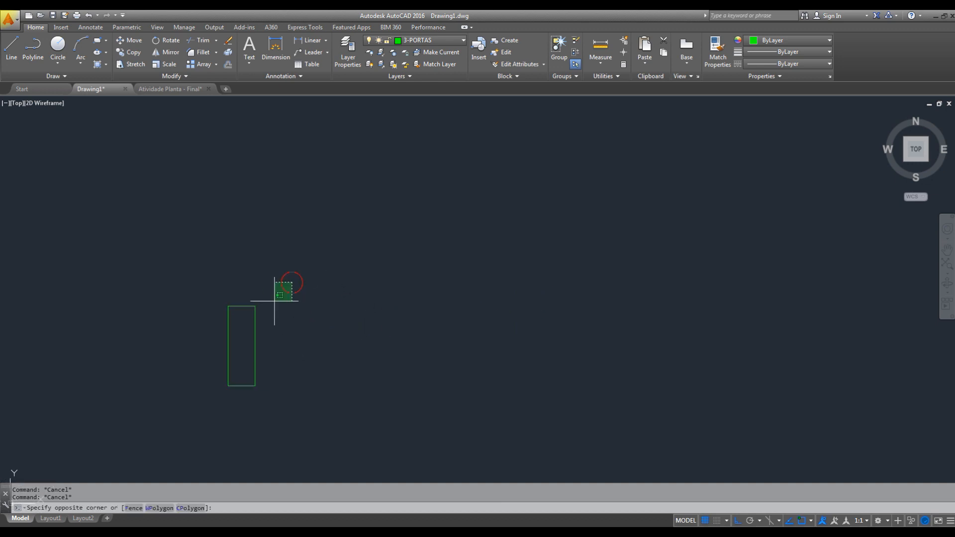
left_click(208, 326)
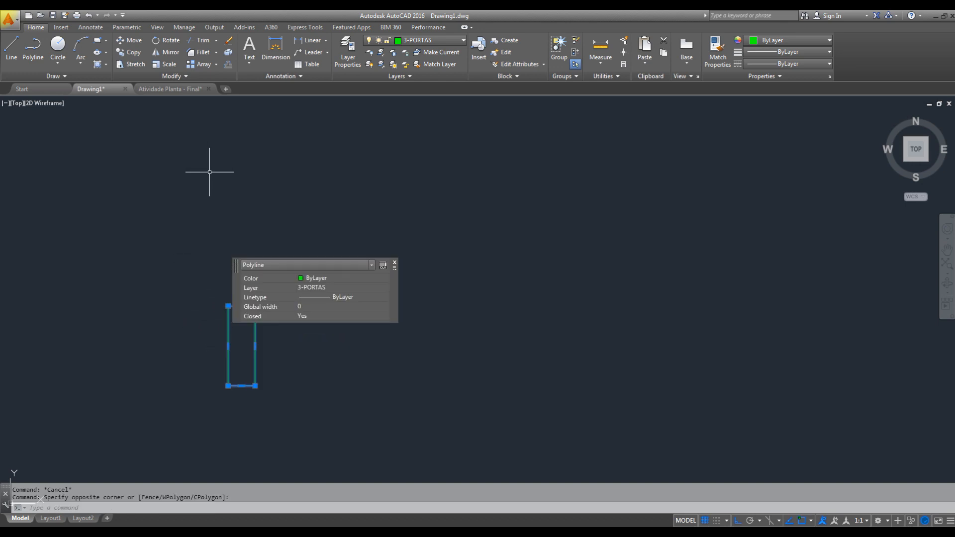
left_click(395, 264)
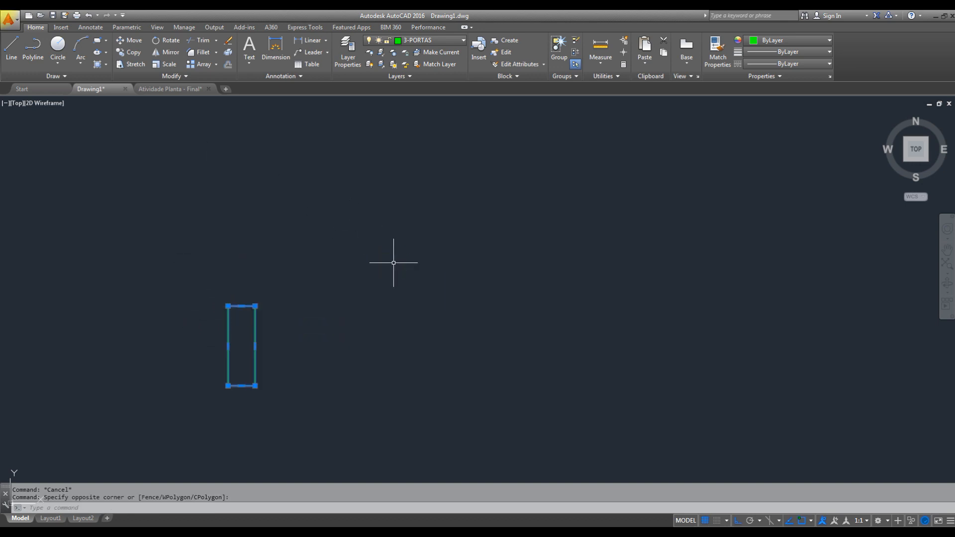
left_click(131, 52)
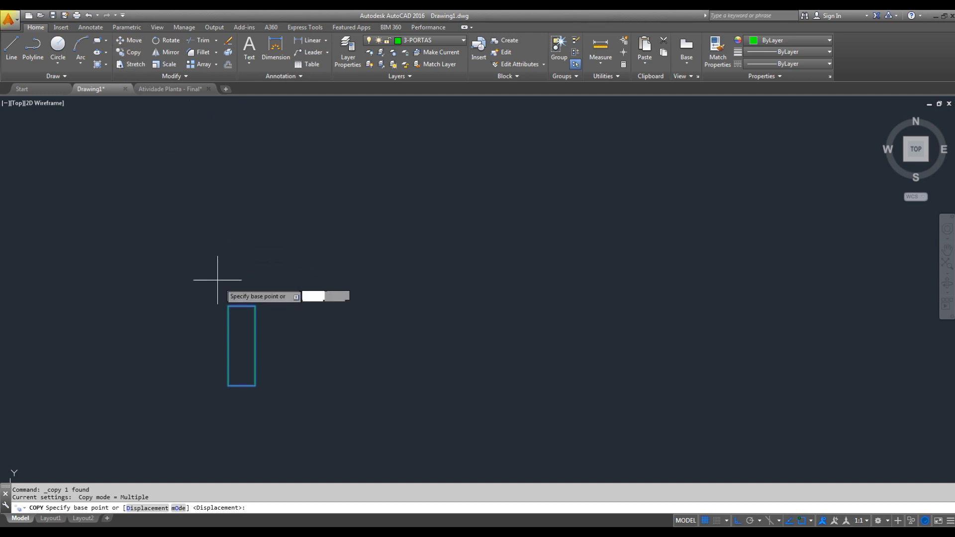
left_click(228, 305)
left_click(255, 305)
key("Escape")
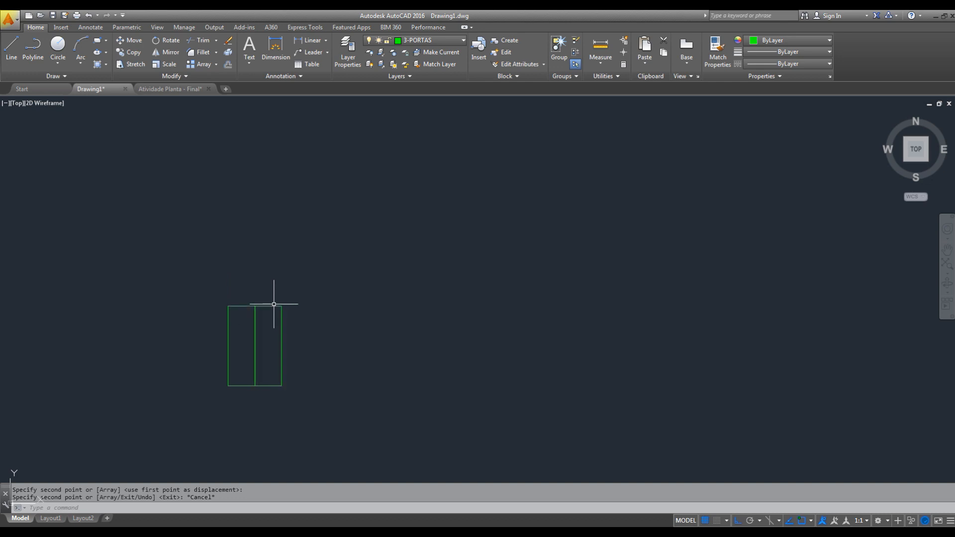
- Move the copied small rectangle 0.70 horizontally to the right, away from the original, to form the opposite door jamb
left_click(288, 283)
left_click(279, 322)
type("m")
key("space")
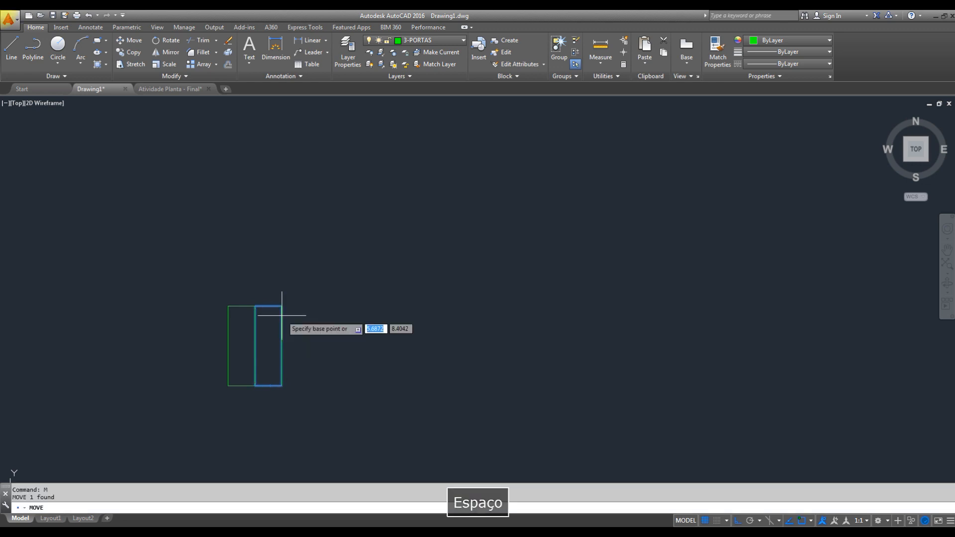
left_click(274, 291)
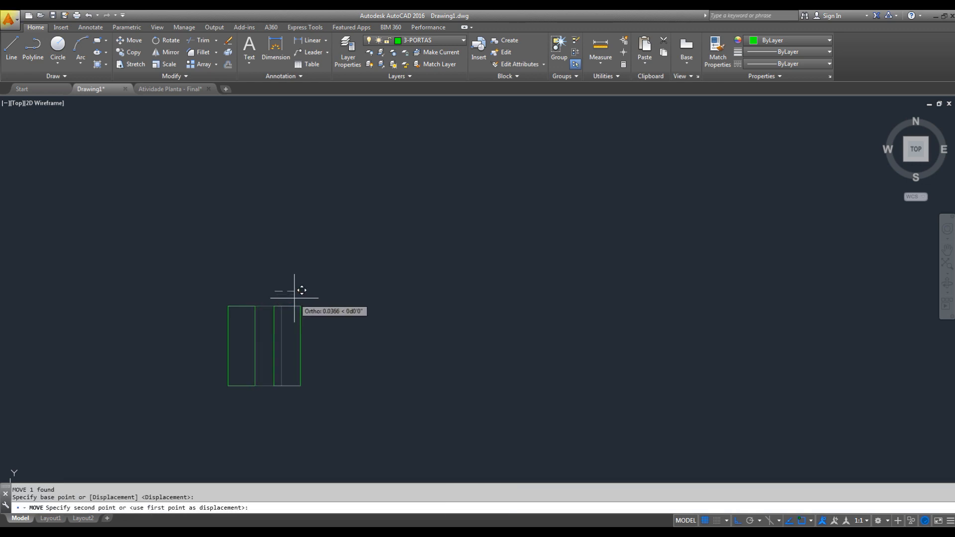
type("0.70")
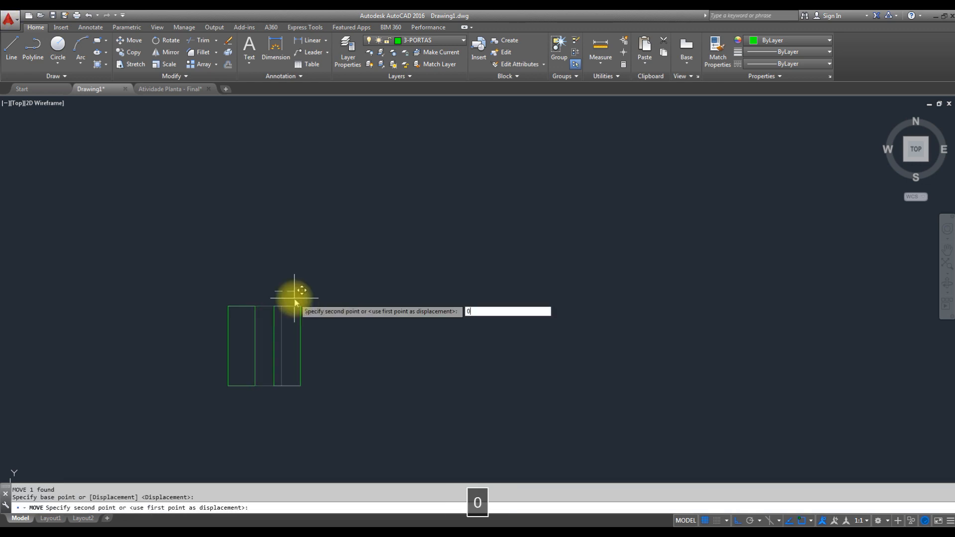
key("Return")
key("Escape")
middle_click_drag(480, 296, 514, 350)
scroll(508, 328, "down", 1)
key("Escape")
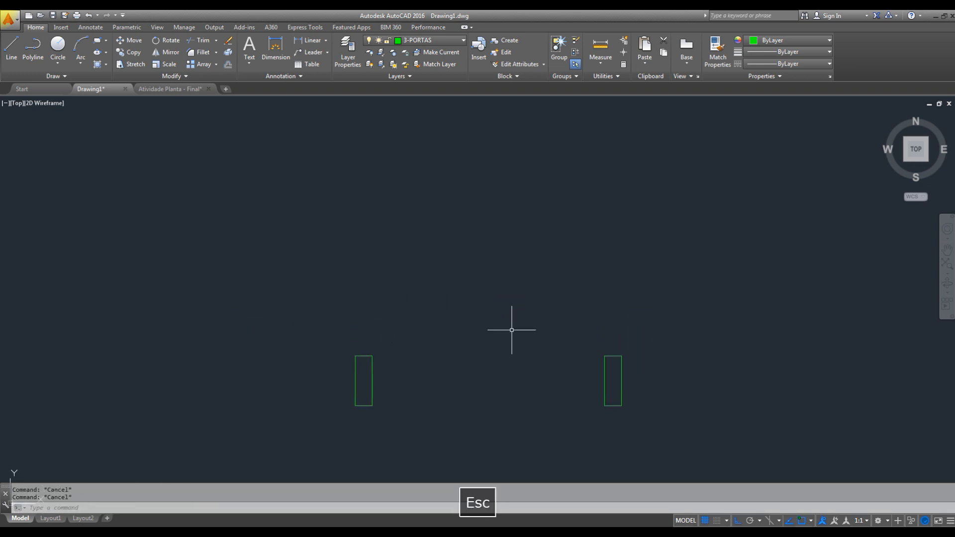
- Draw the door leaf as a rectangle 0.05 wide and 0.70 high, rising from the left jamb's upper-right corner
type("REC")
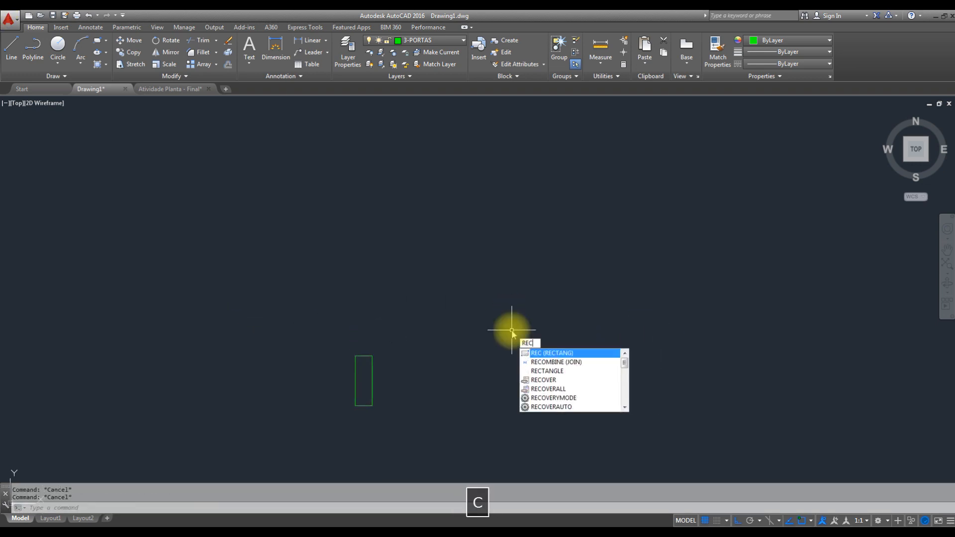
key("space")
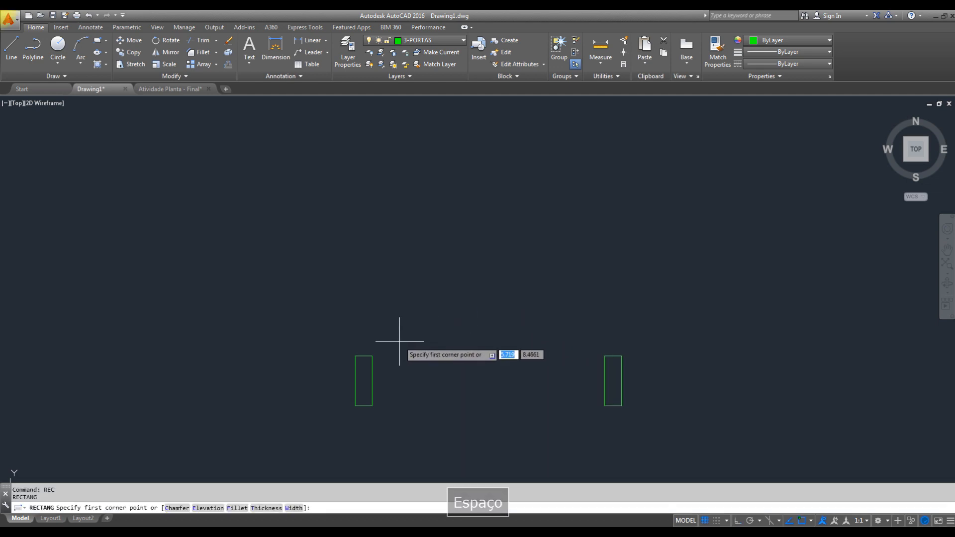
left_click(372, 356)
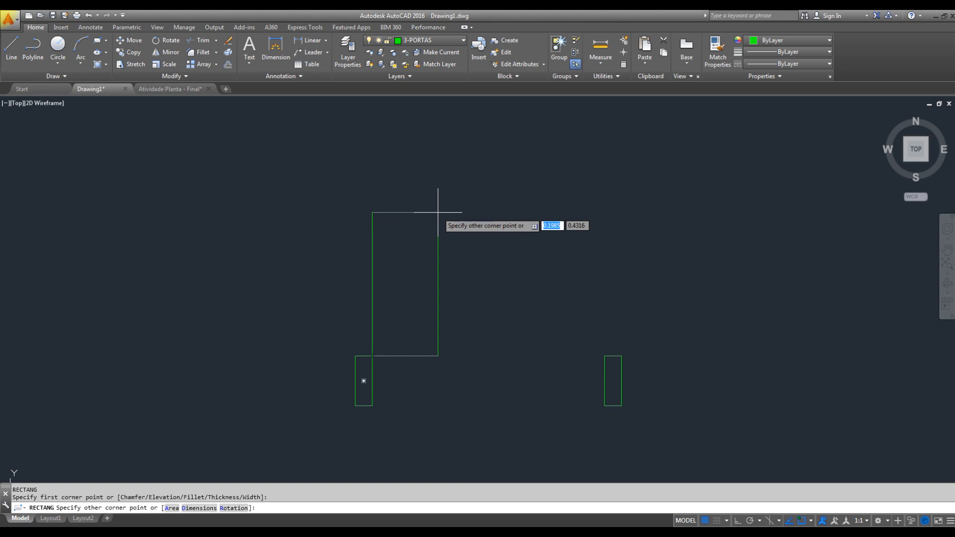
type("@")
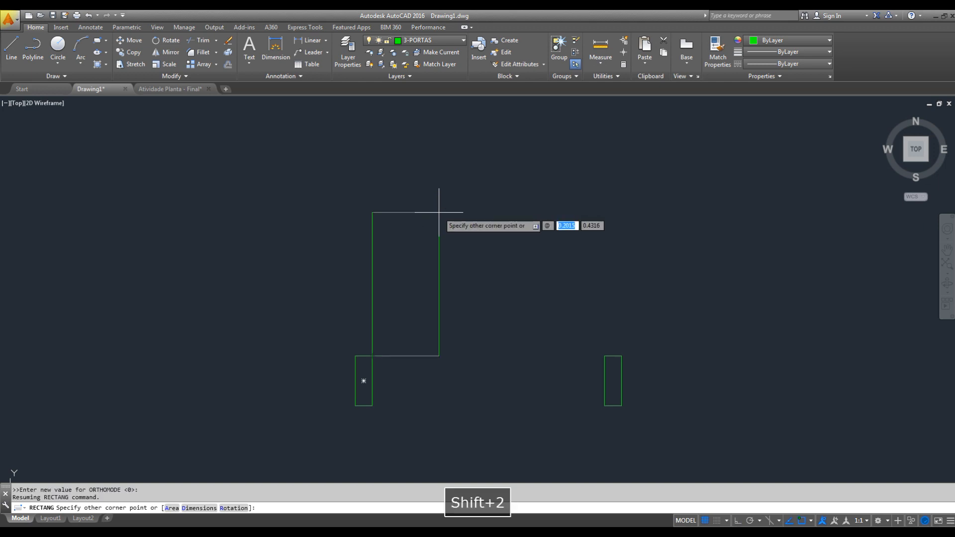
type("0.0")
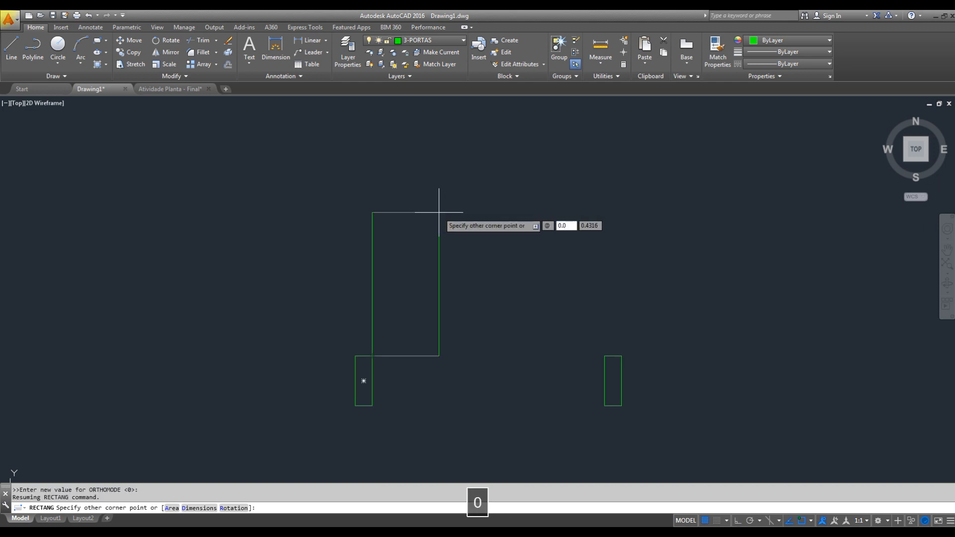
type("5")
key("Tab")
type("0.")
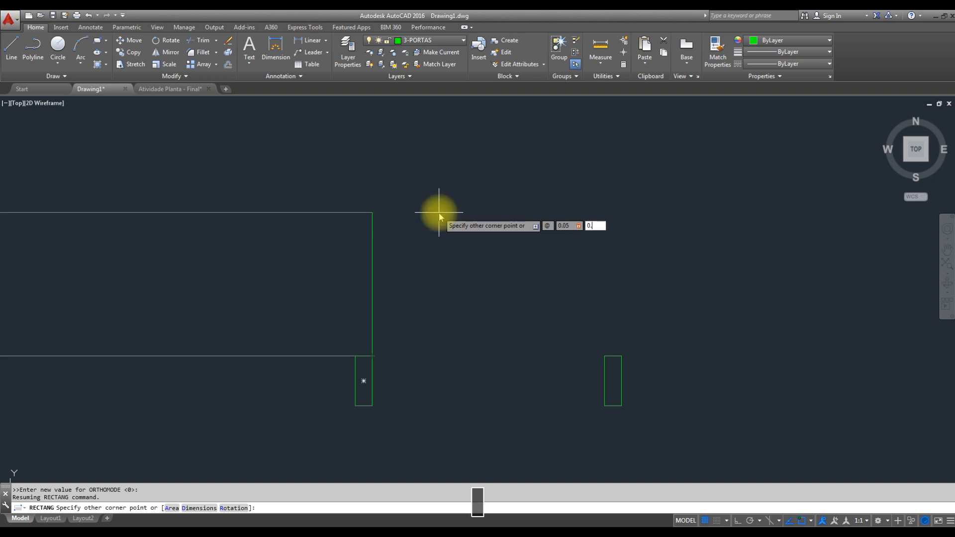
type("70")
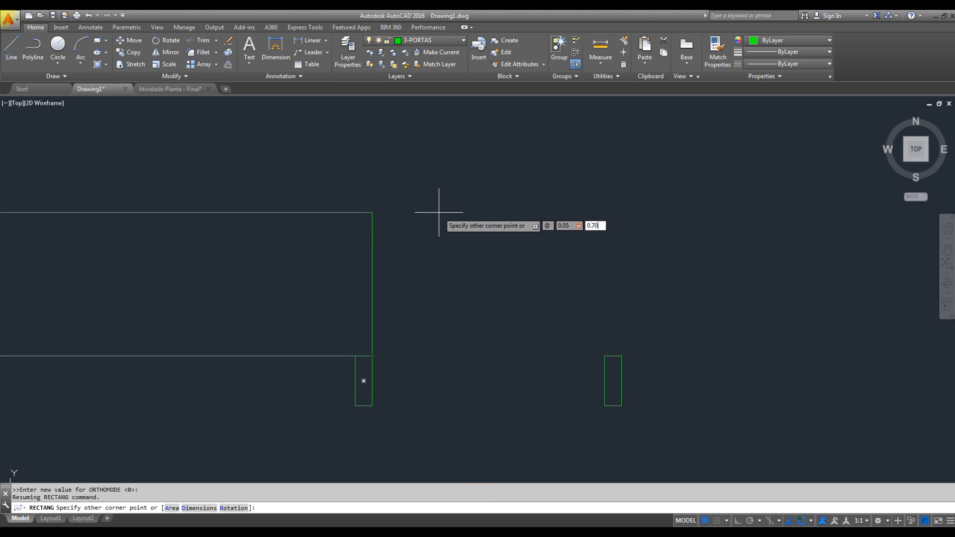
key("Return")
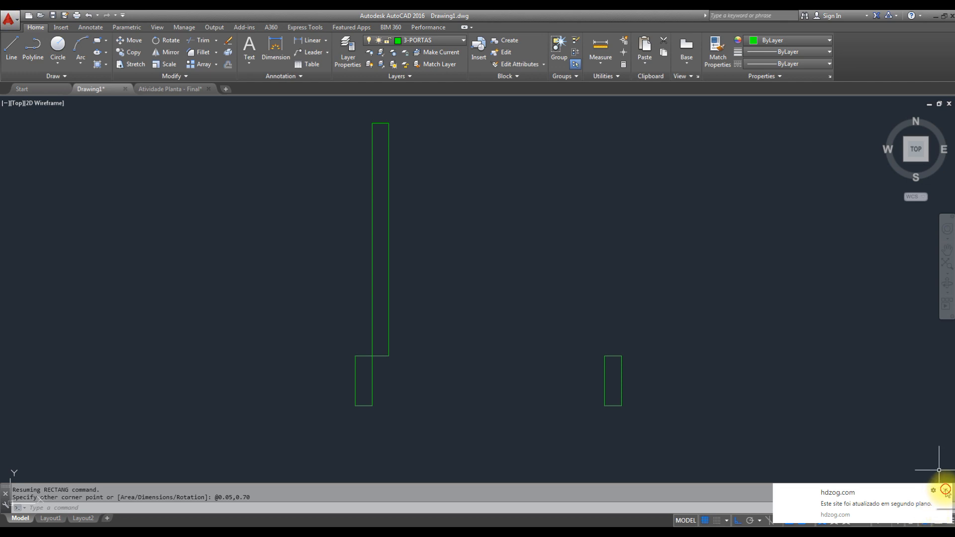
left_click(873, 489)
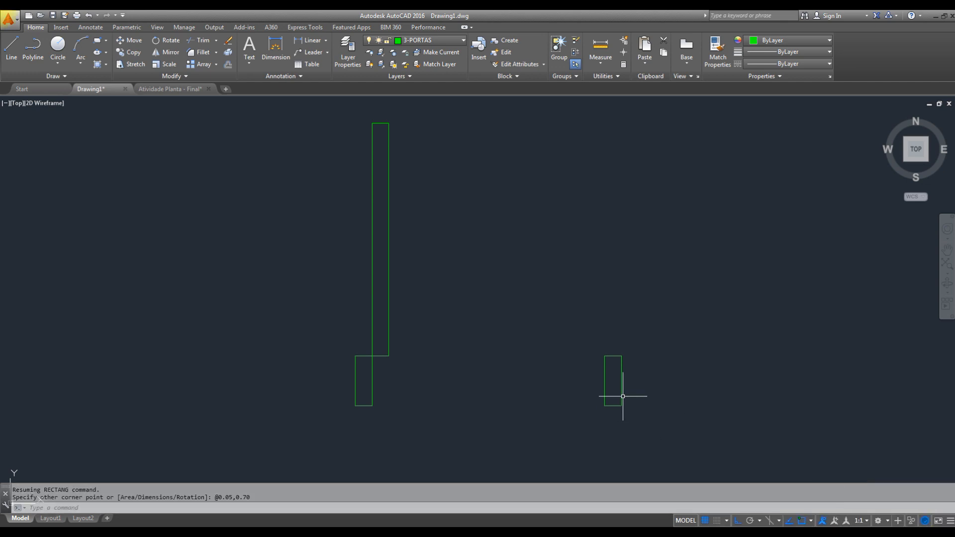
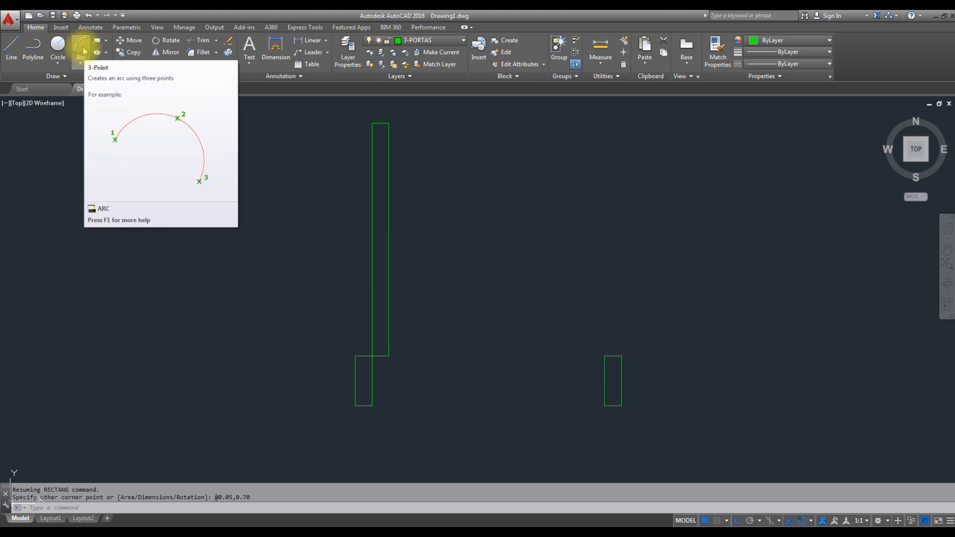
- Draw the door swing arc centred on the left jamb's upper-right corner, from the right jamb's upper-left corner to the leaf's upper-left corner
left_click(84, 45)
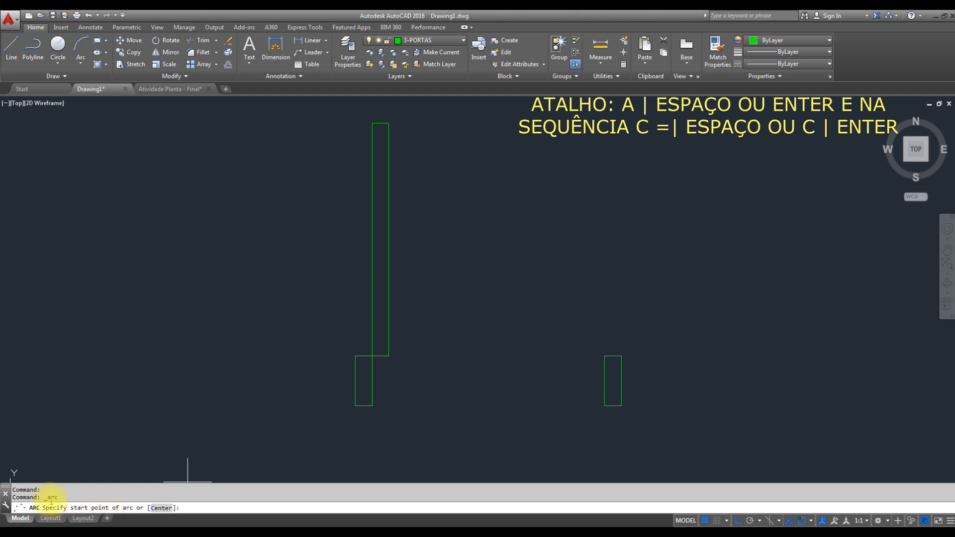
left_click(160, 508)
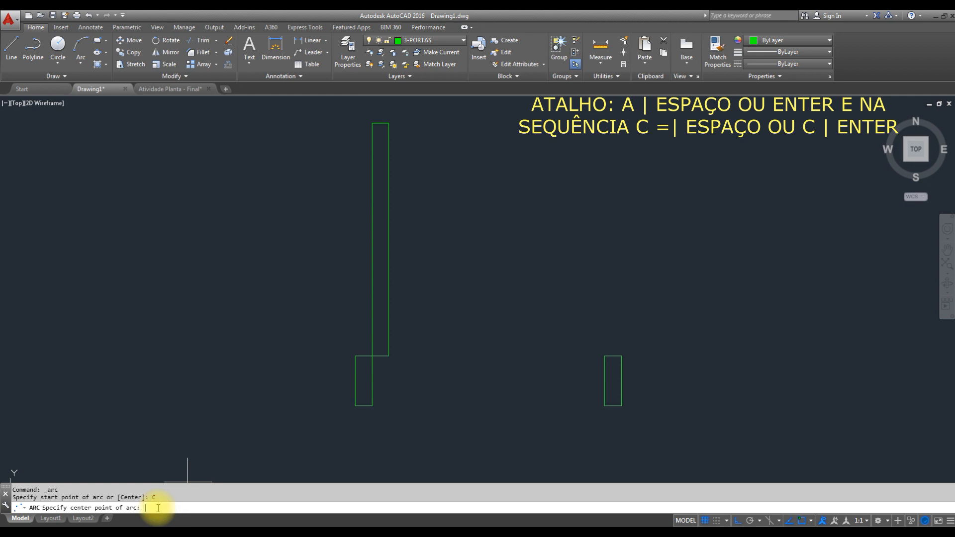
left_click(372, 356)
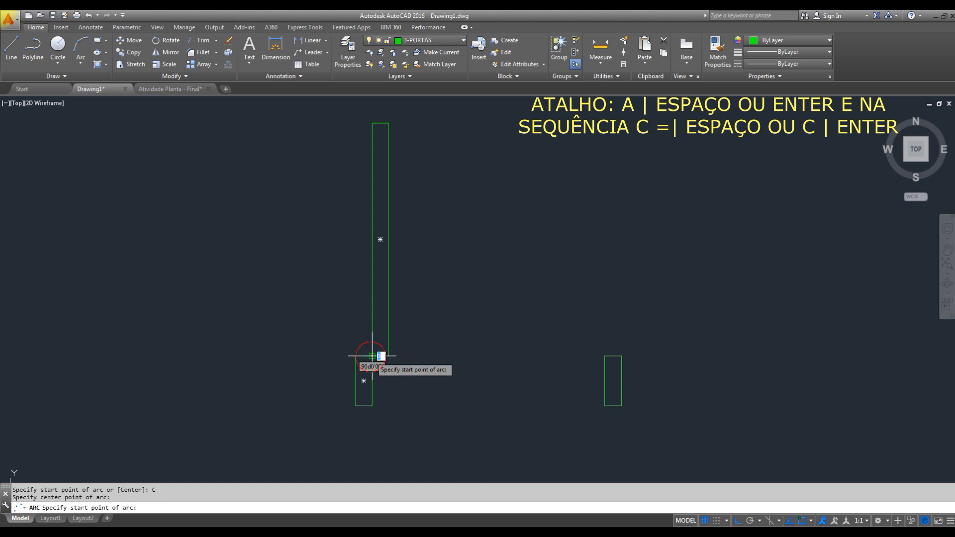
left_click(604, 355)
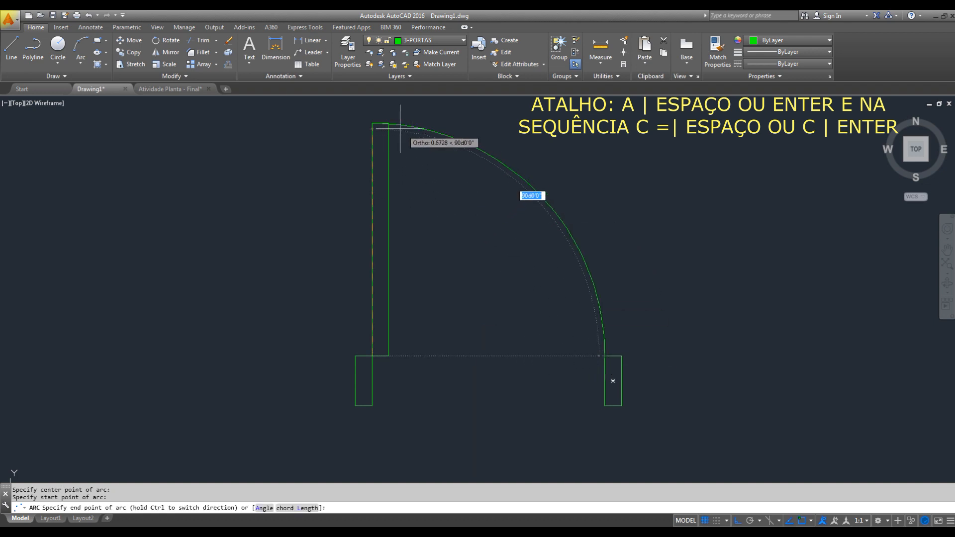
left_click(371, 124)
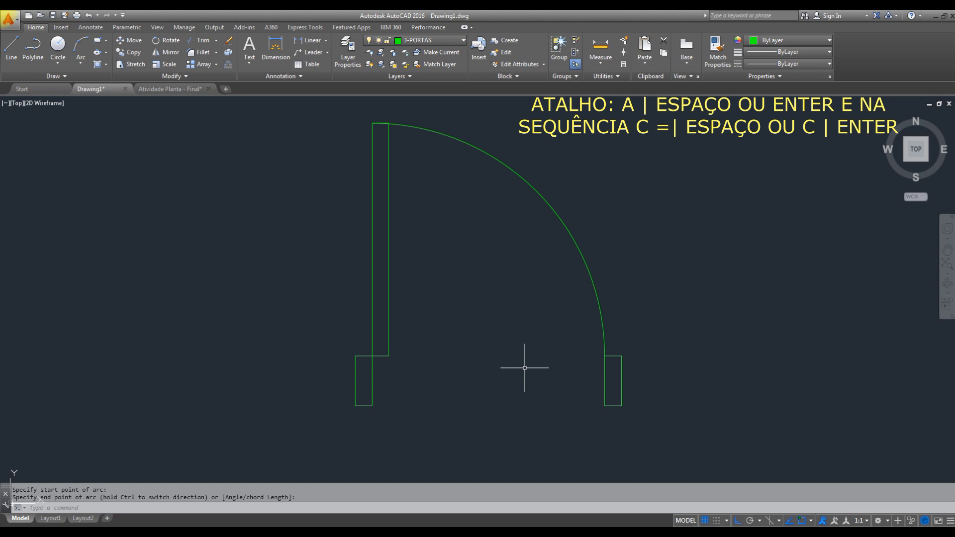
- Erase the door swing arc
left_click(587, 210)
left_click(539, 242)
key("Delete")
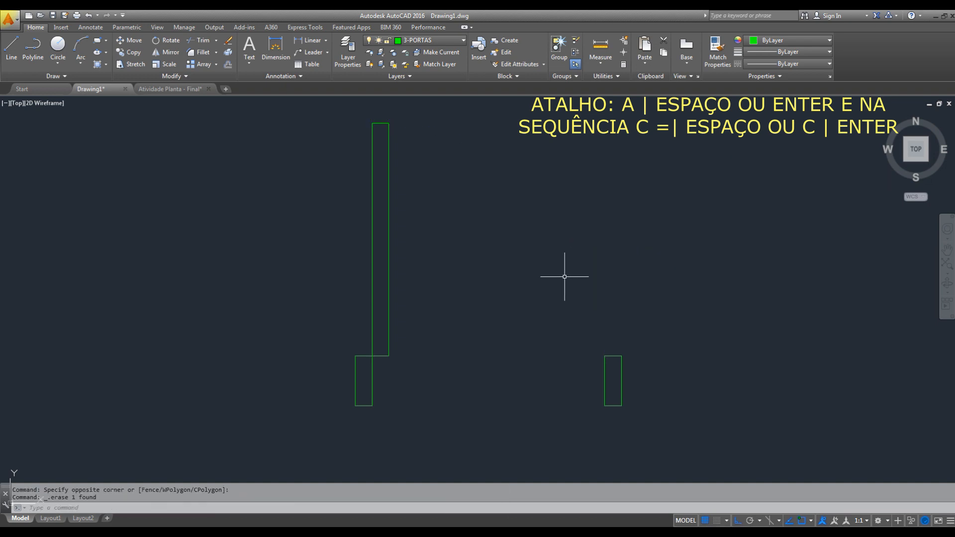
type("a")
key("space")
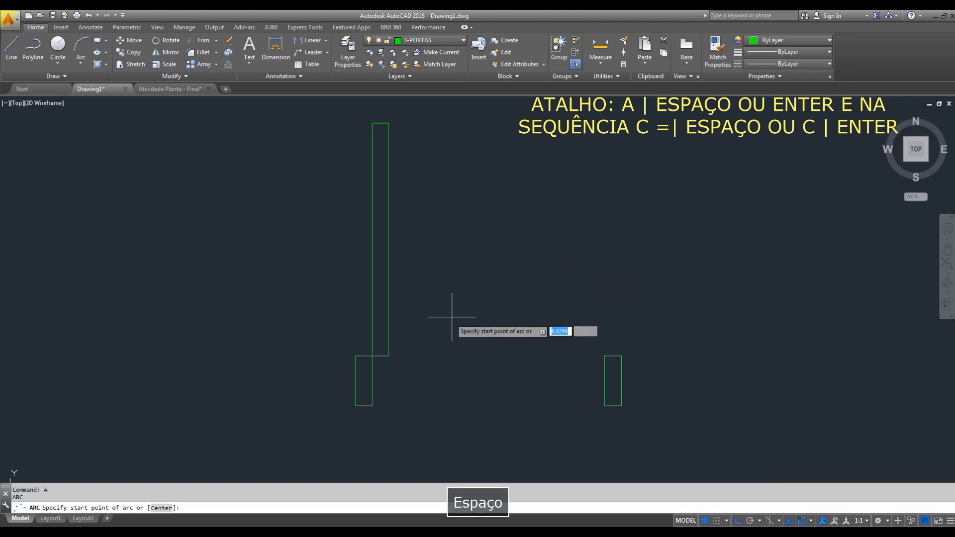
left_click(372, 355)
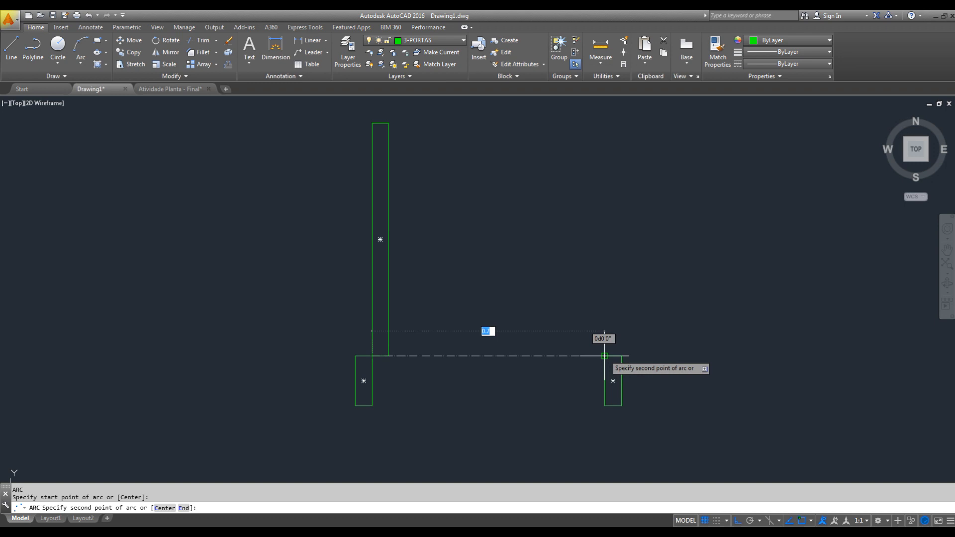
left_click(604, 355)
key("Escape")
- Draw a center-defined swing arc around the left jamb's inner upper corner, from the right jamb's inner upper corner to the top of the leaf
key("space")
type("c")
key("space")
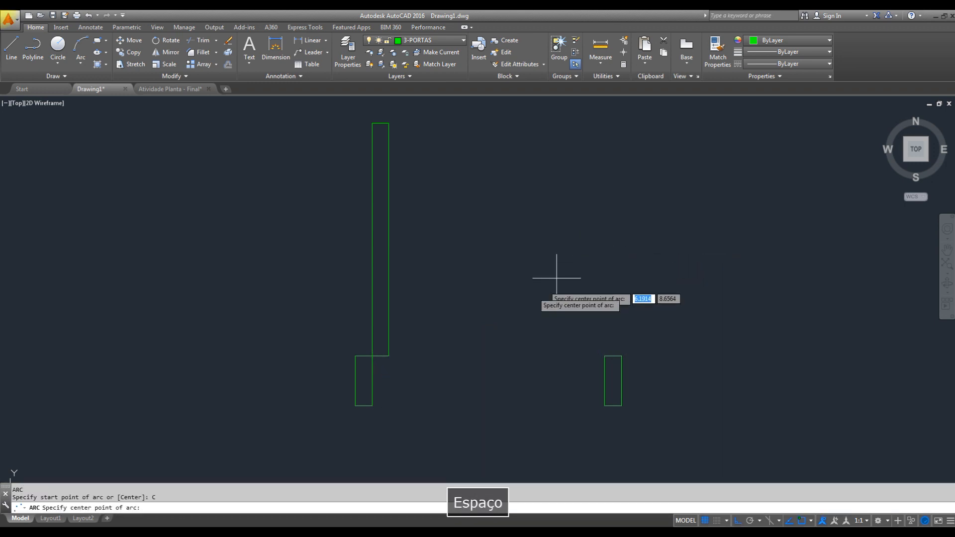
left_click(372, 355)
left_click(605, 355)
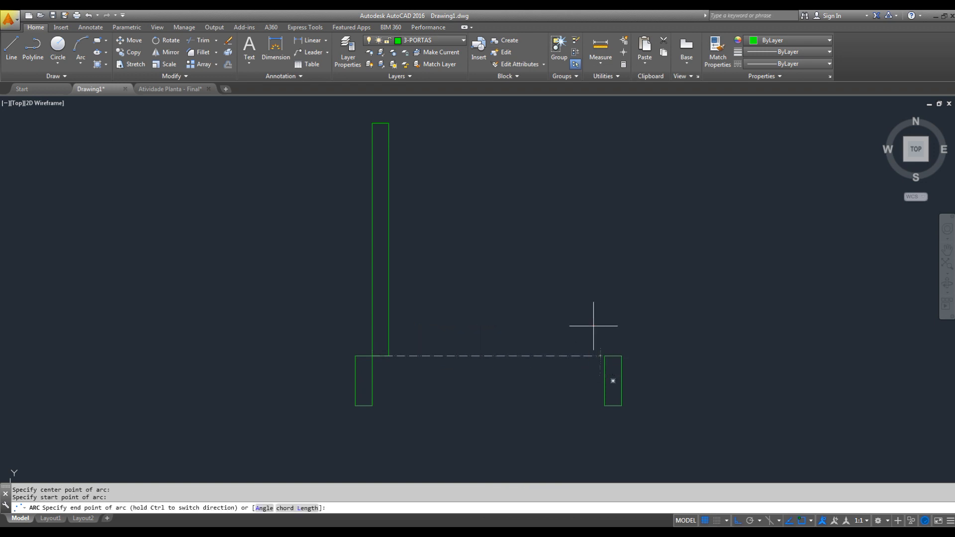
left_click(381, 120)
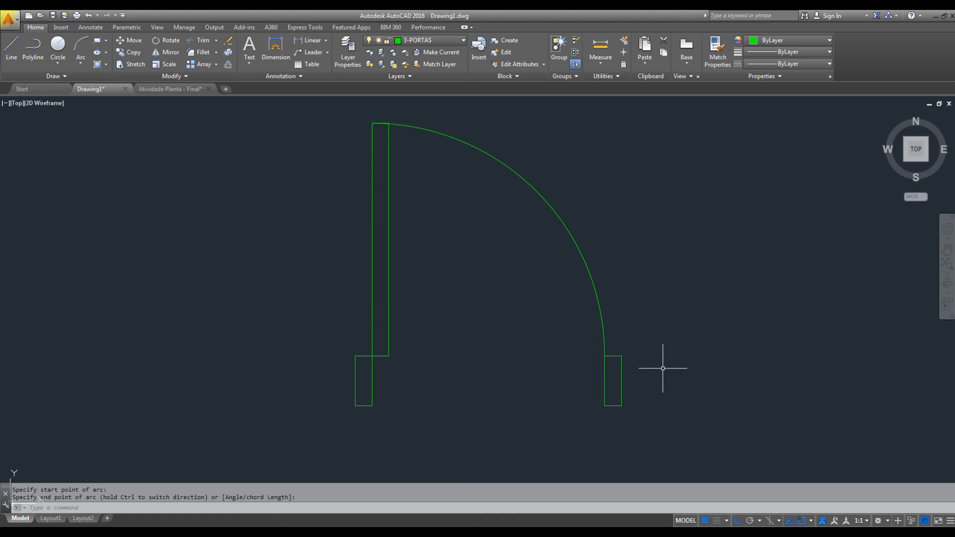
- Explode both door jamb rectangles into separate lines
left_click(625, 398)
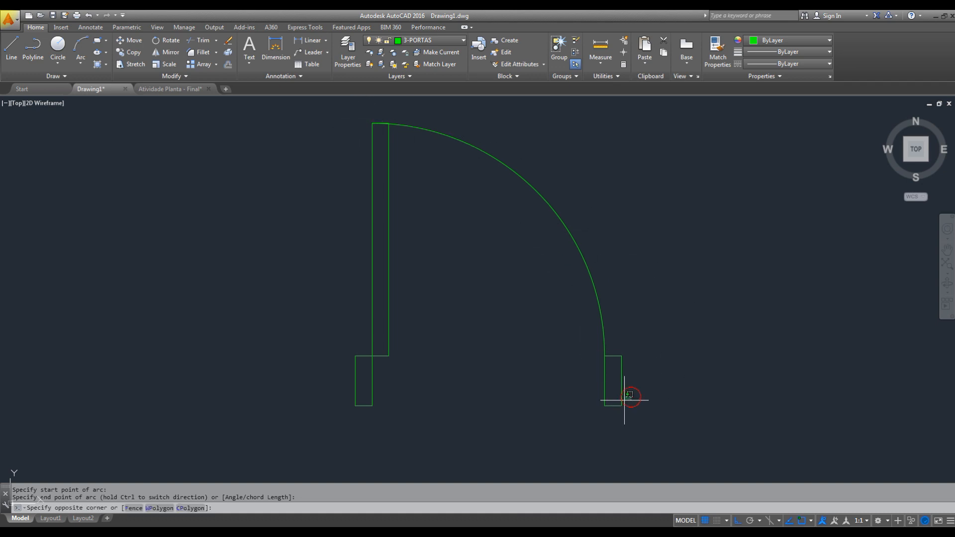
left_click(317, 420)
type("x")
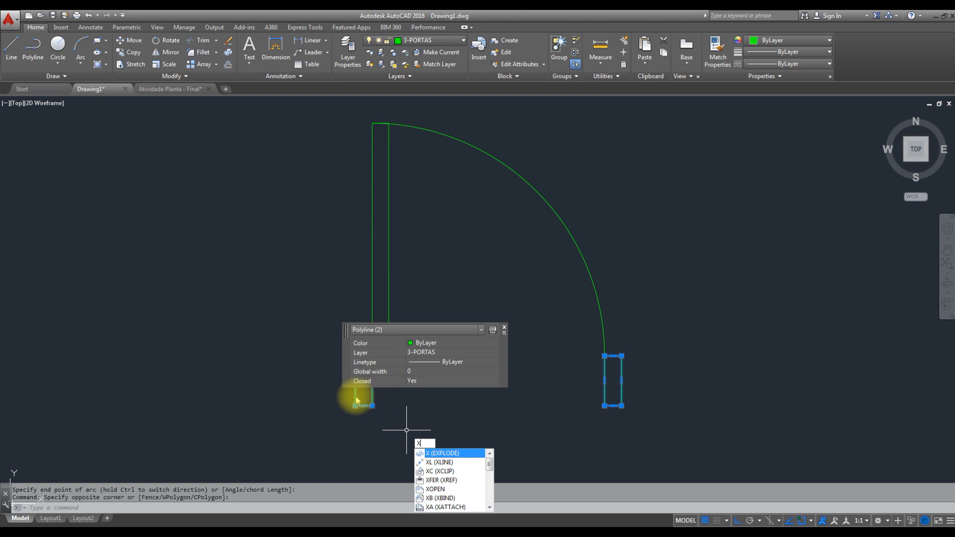
key("space")
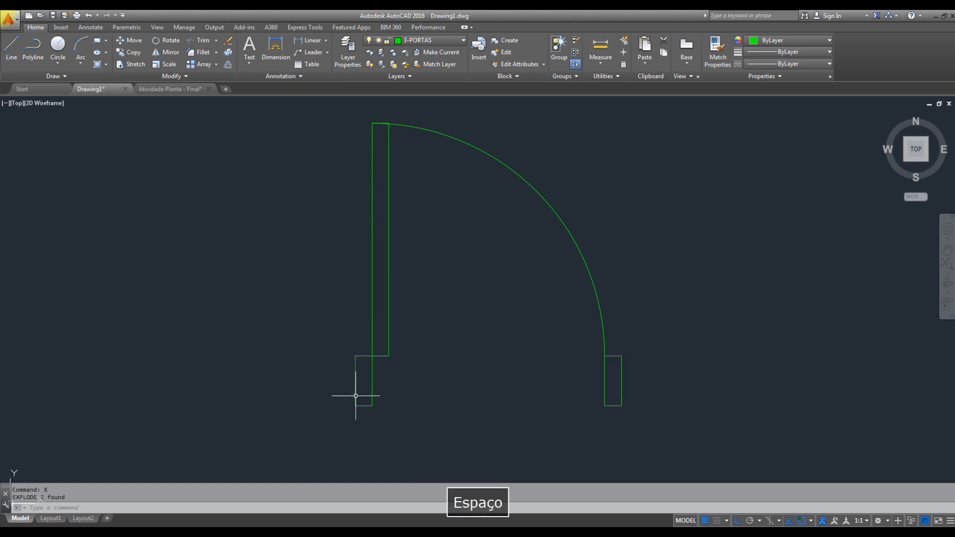
- Delete the outer vertical line of each door jamb, leaving both jambs open on the wall side
left_click(355, 383)
left_click(334, 376)
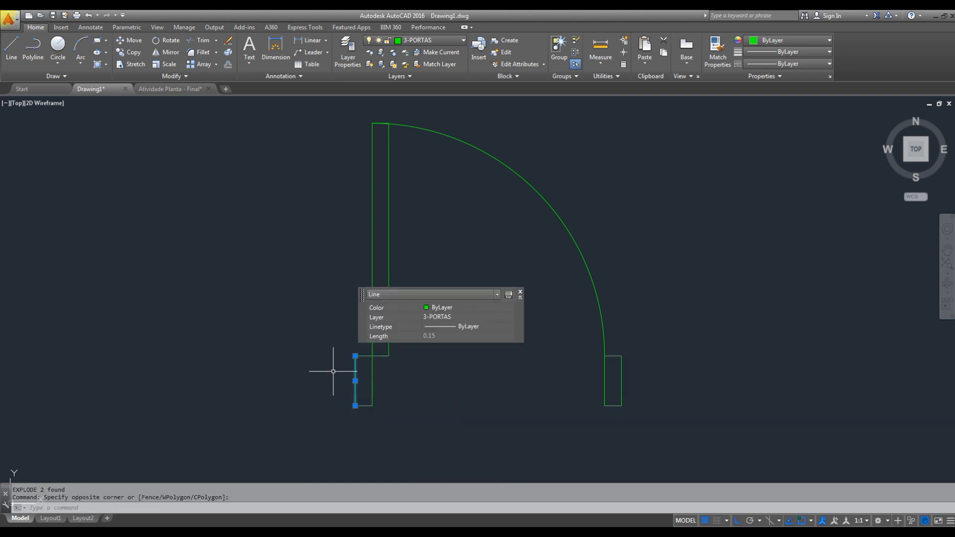
key("Delete")
left_click(629, 360)
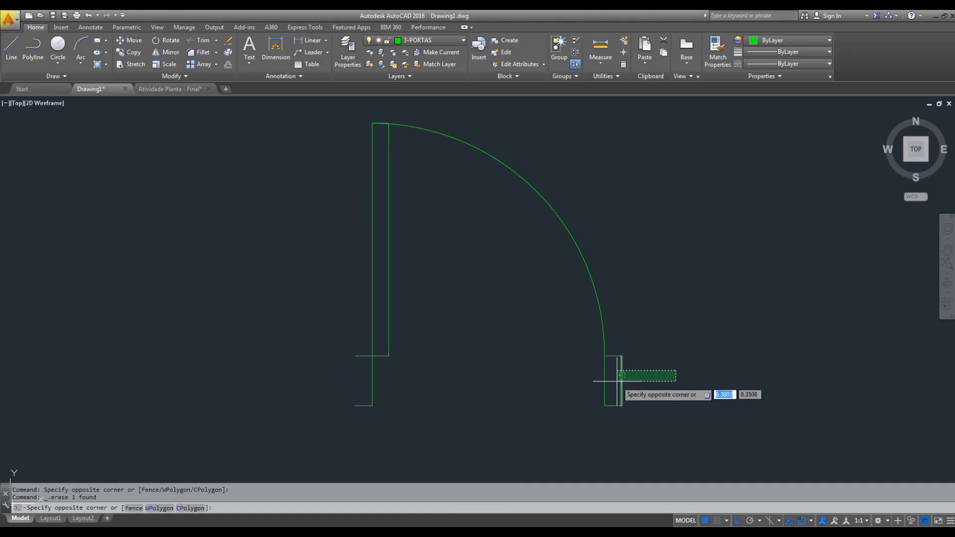
left_click(611, 382)
key("Delete")
middle_click_drag(652, 354, 651, 355)
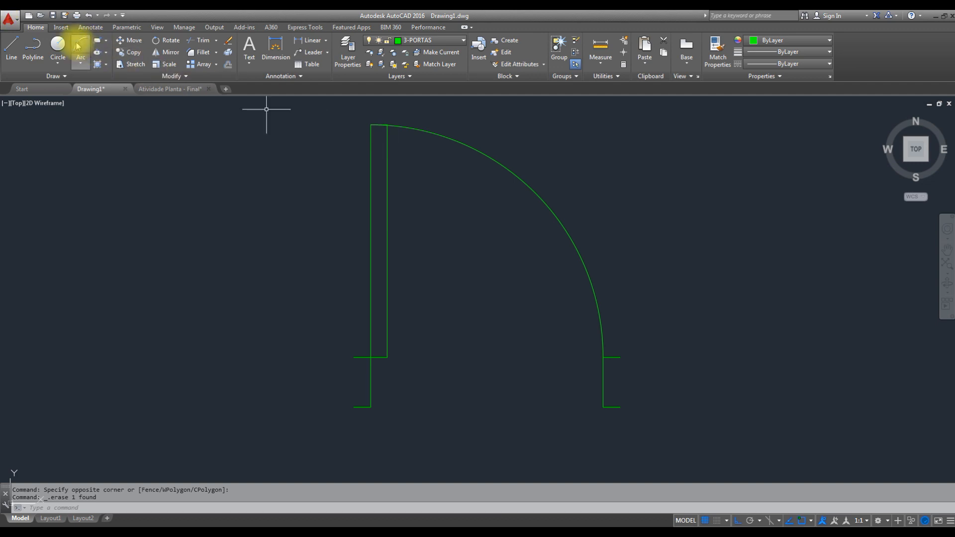
- Define a new block named PORTA DE 70 and select the whole door, including leaf, arc and jamb lines, as its objects
left_click(61, 28)
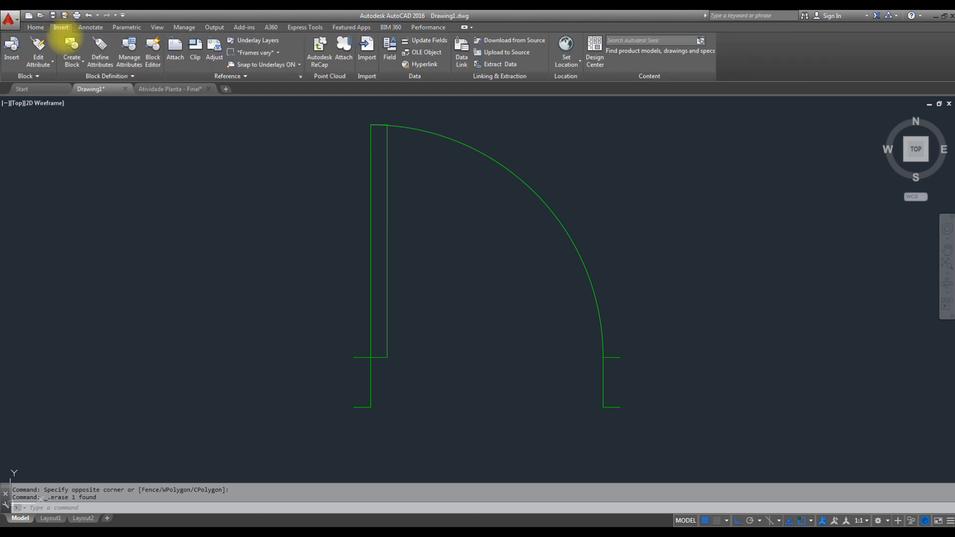
left_click(72, 62)
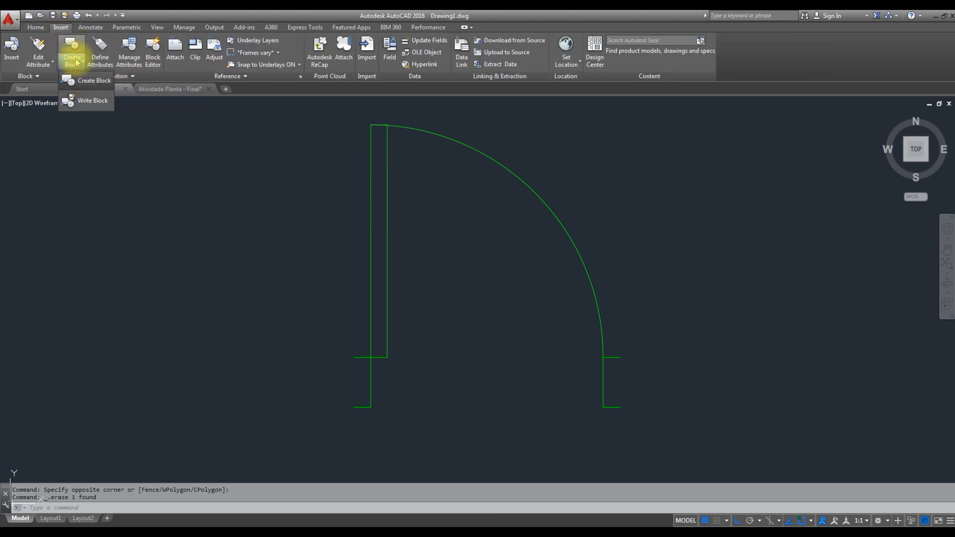
left_click(87, 80)
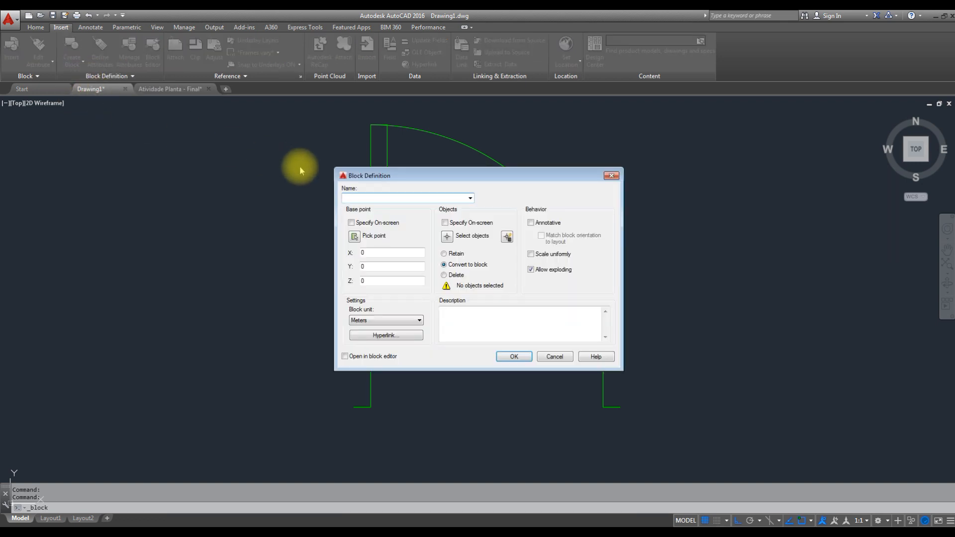
left_click_drag(444, 176, 602, 170)
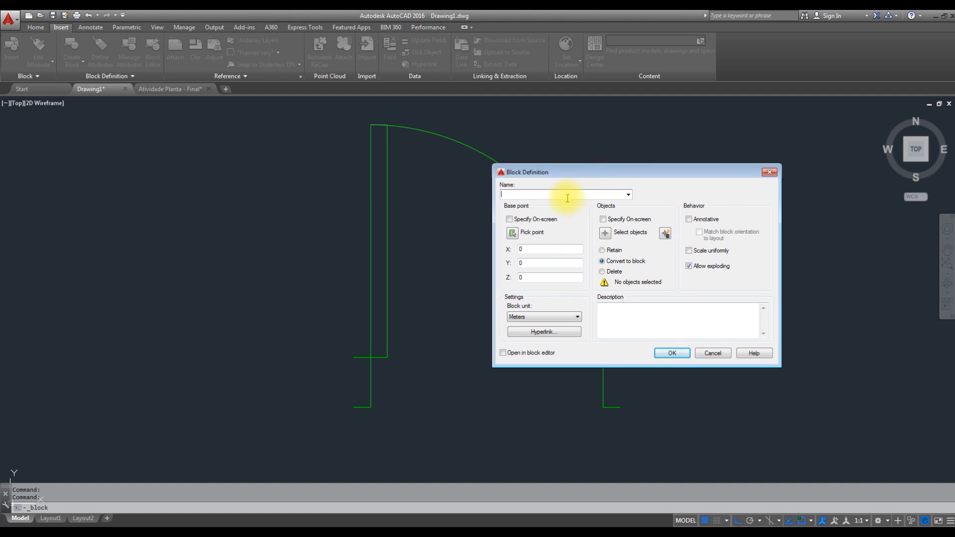
type("PORTA DE 70")
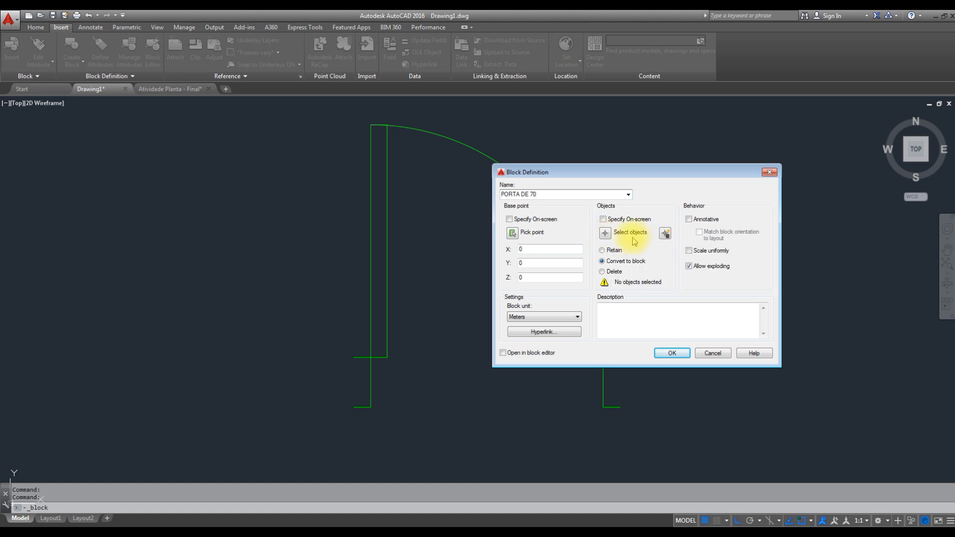
left_click(605, 233)
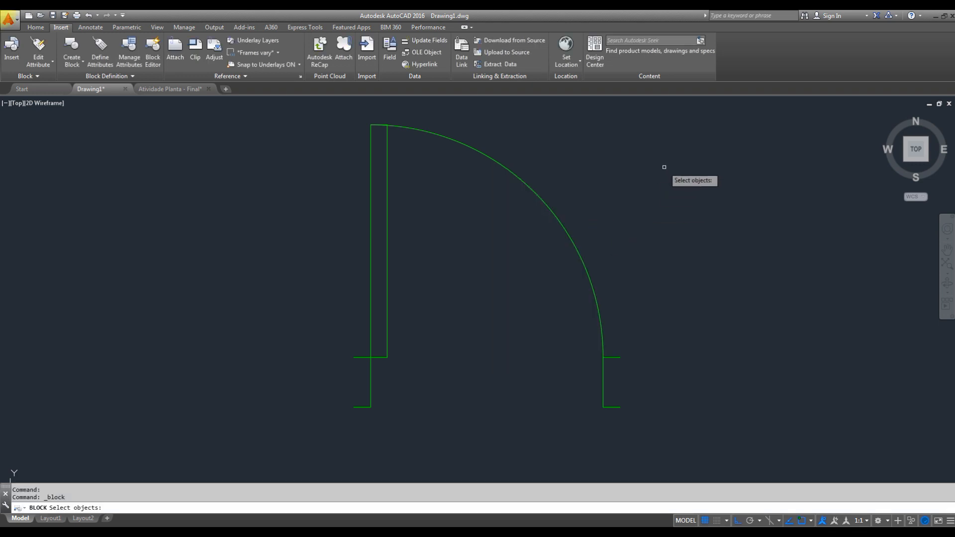
left_click(696, 117)
left_click(332, 418)
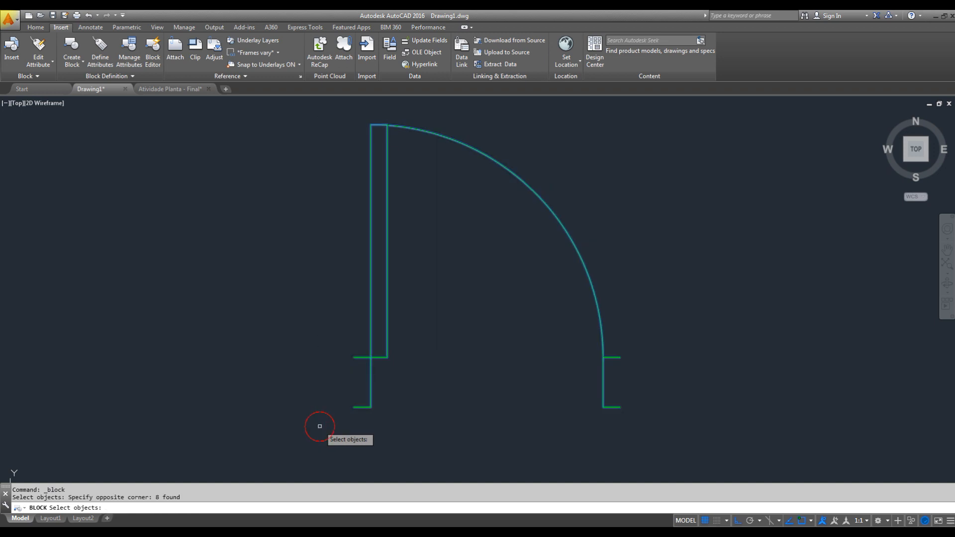
key("space")
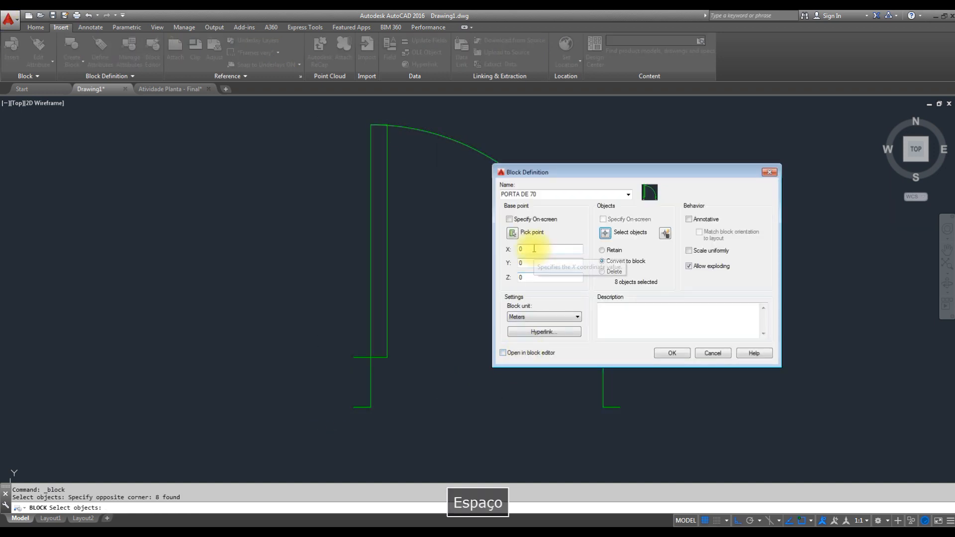
- Set the block's base point at the outer end of the left jamb's upper line and create the block
left_click(512, 232)
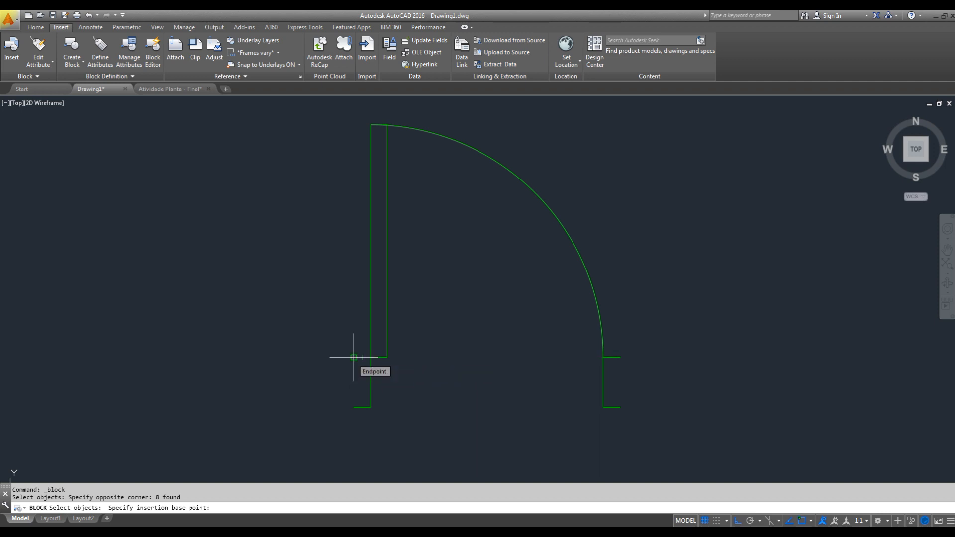
scroll(353, 355, "up", 4)
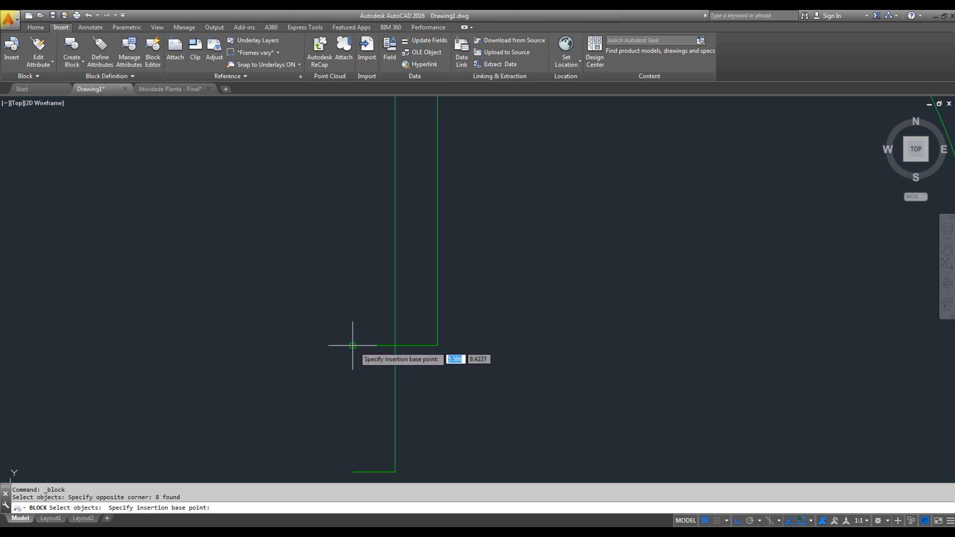
scroll(352, 345, "up", 2)
middle_click_drag(354, 346, 363, 229)
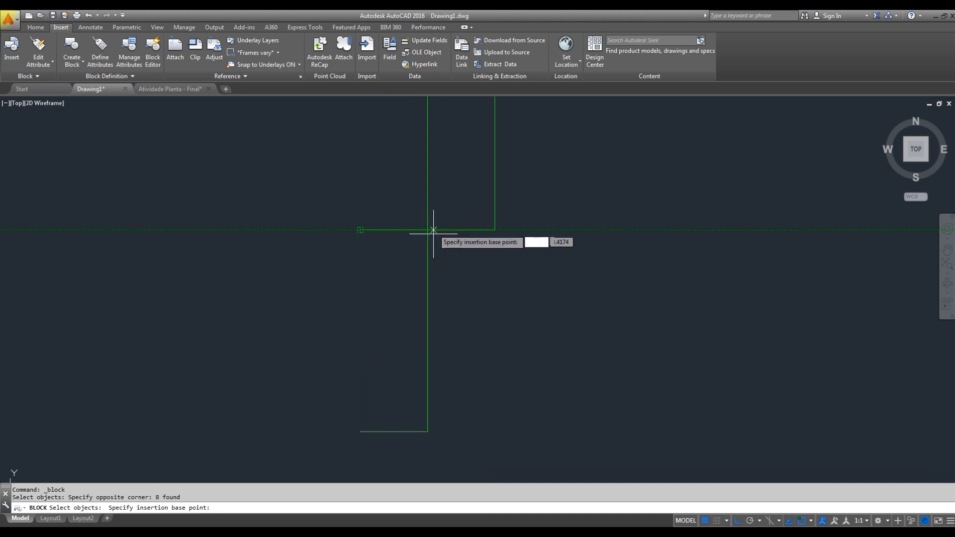
left_click(360, 229)
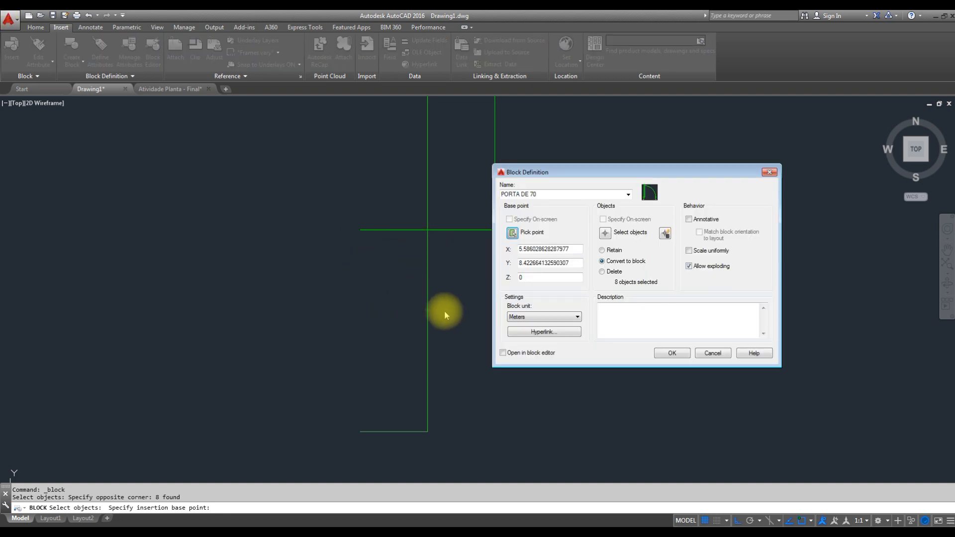
left_click(659, 353)
- Select the door by its arc to check that it is a single block reference, and clear the selection
scroll(554, 284, "down", 5)
middle_click_drag(554, 284, 441, 383)
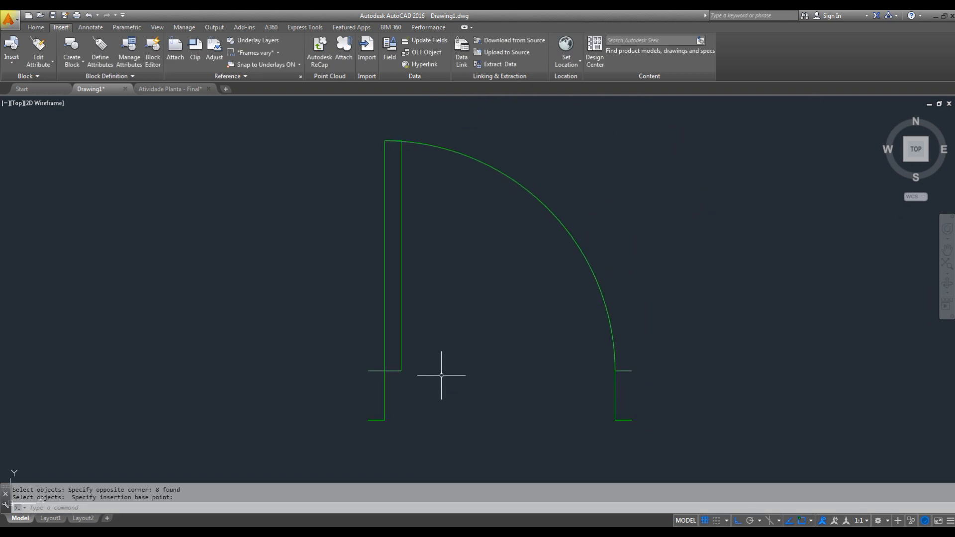
left_click(573, 239)
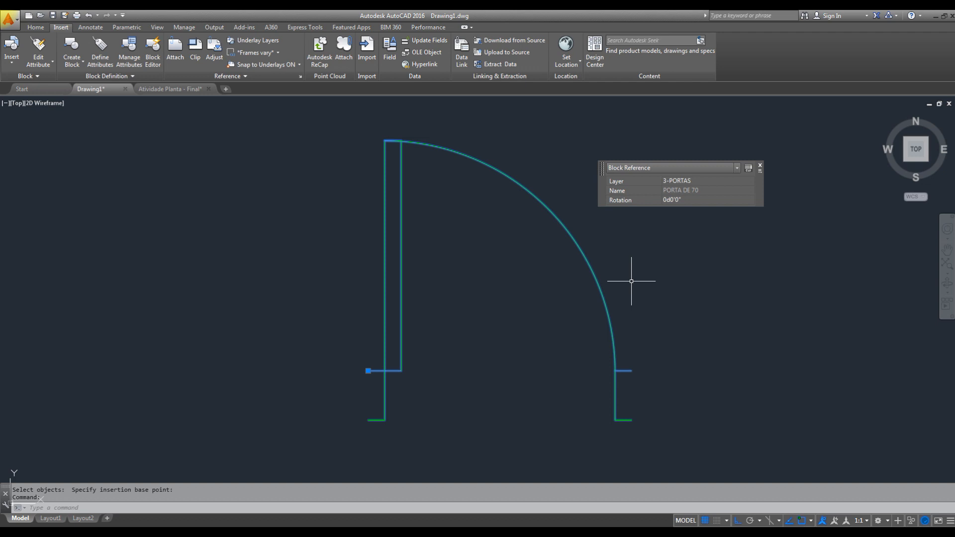
key("Escape")
- Draw a horizontal test line across the door block, extending past the leaf and the swing arc
middle_click_drag(635, 288, 644, 323)
type("L")
key("space")
left_click(647, 308)
left_click(292, 309)
key("Escape")
- Try to trim the door block's leaf and arc above the horizontal line
type("R")
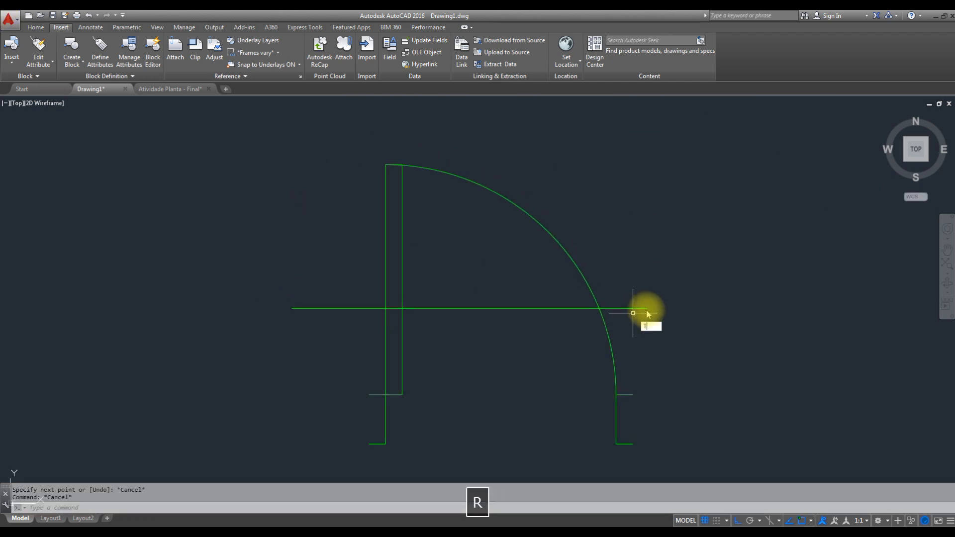
key("space")
left_click(661, 288)
left_click(629, 315)
left_click(328, 239)
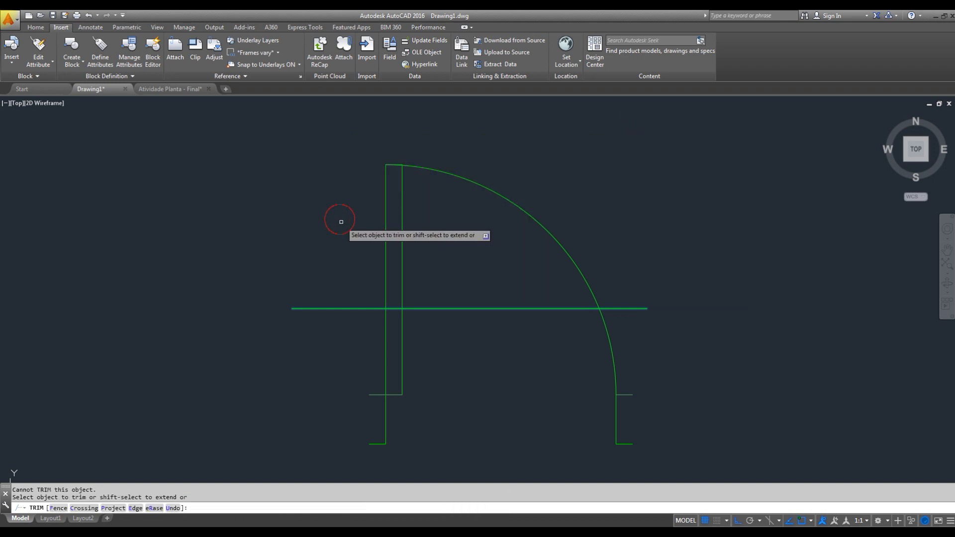
left_click(515, 111)
left_click(346, 247)
left_click(452, 148)
left_click(396, 189)
key("Escape")
- Erase the horizontal test line crossing the door block
left_click(496, 277)
left_click(491, 304)
type("E")
key("Return")
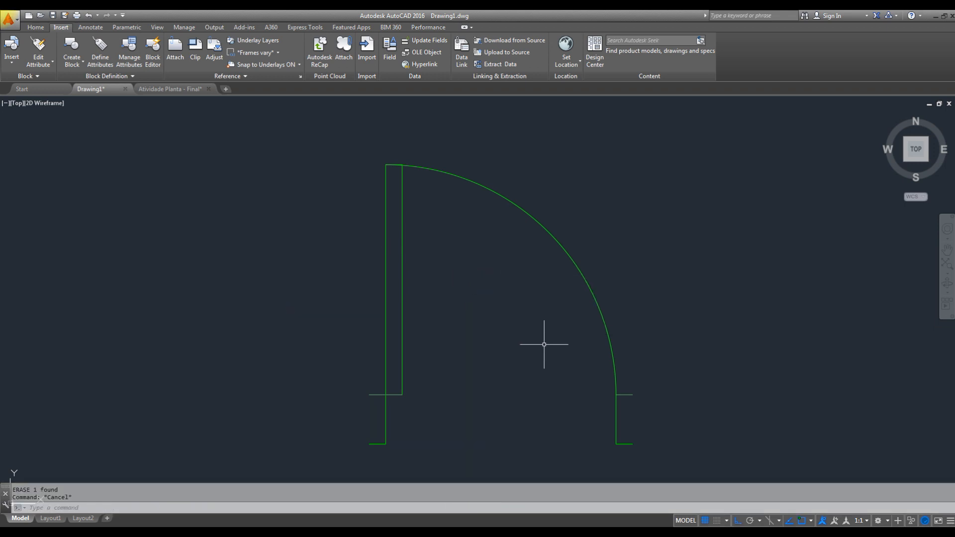
left_click(36, 27)
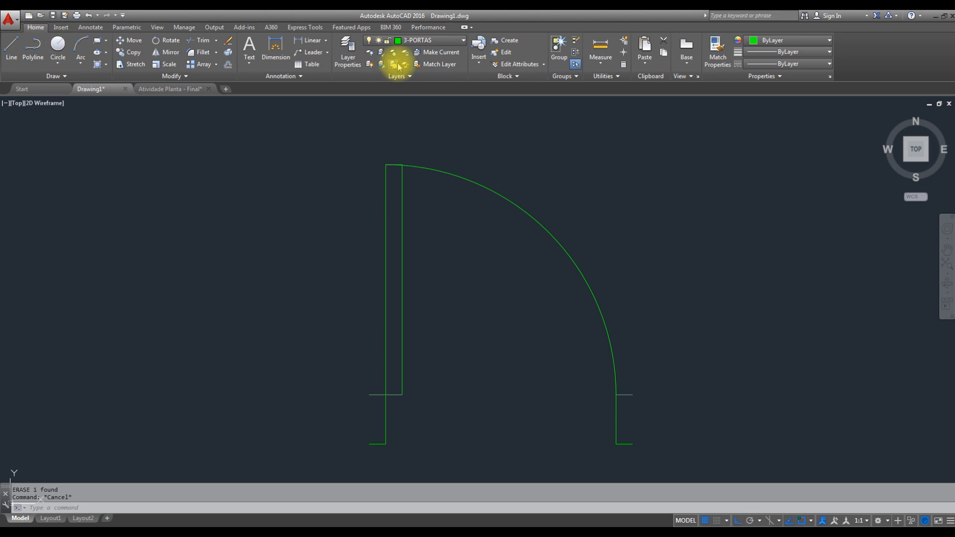
- Turn the current 3-PORTAS layer off and back on to check that the door block belongs to it
left_click(460, 40)
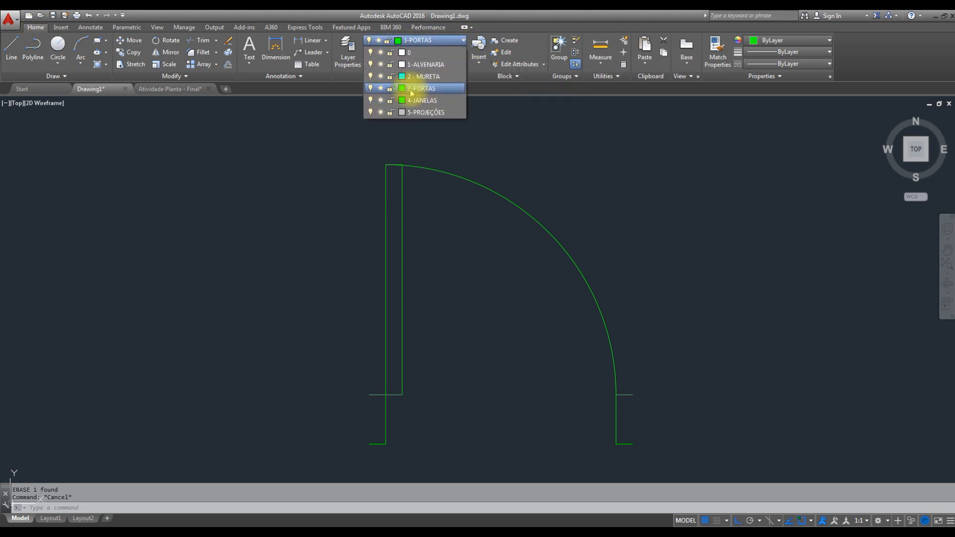
left_click(370, 88)
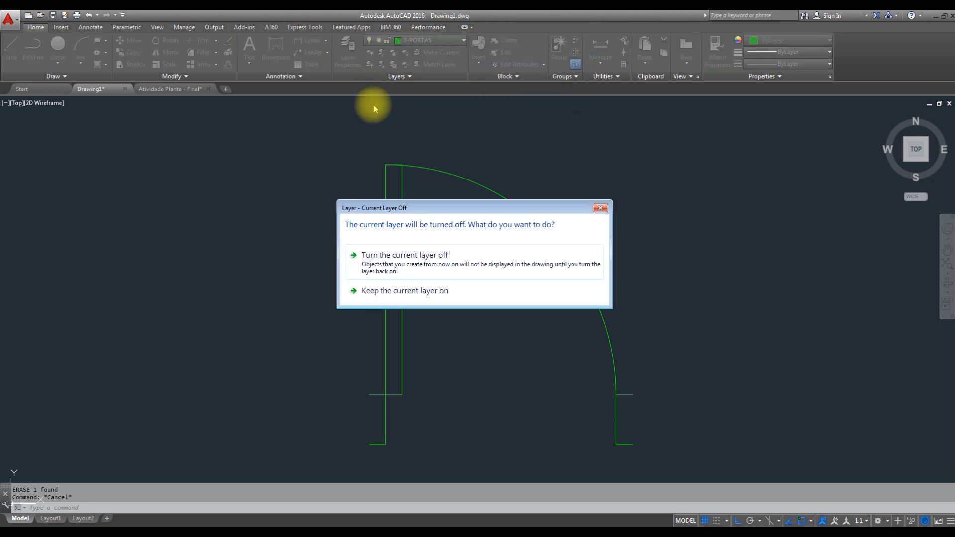
left_click(417, 263)
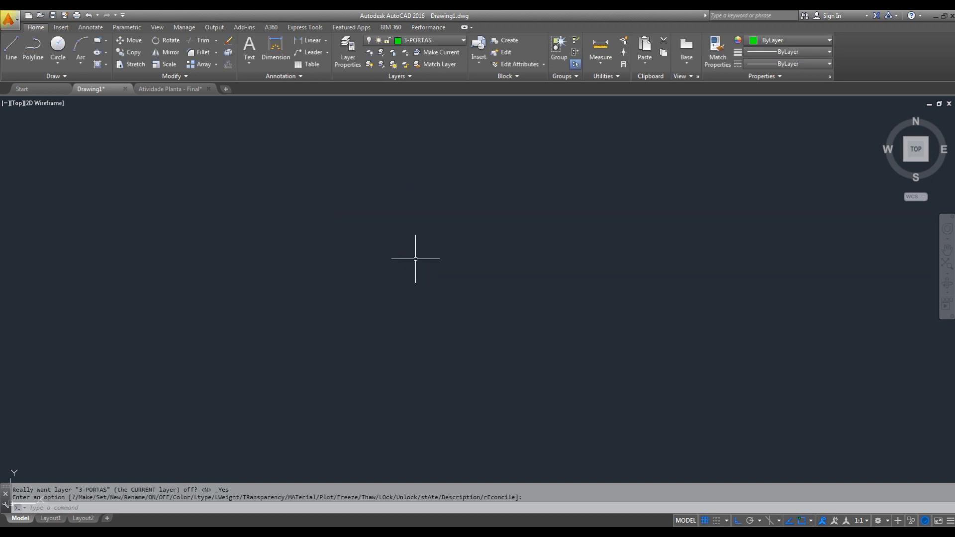
left_click(463, 41)
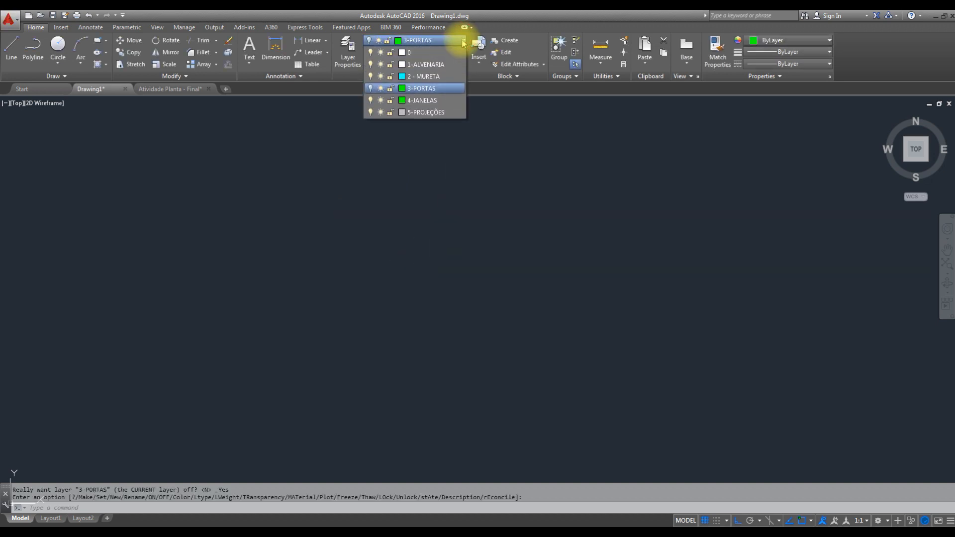
left_click(370, 88)
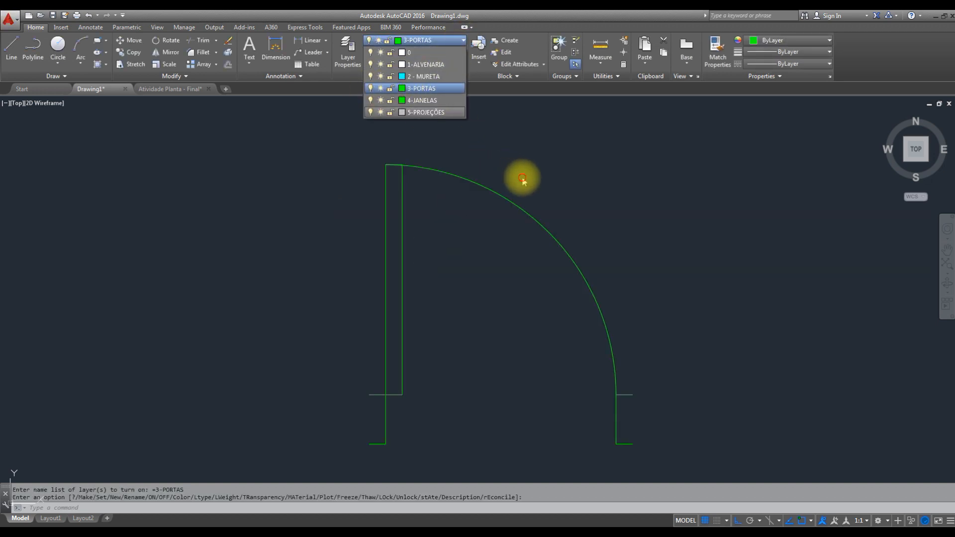
key("Escape")
- With Ortho off, move the PORTA DE 70 door block by its insertion point from above the plan into the bedroom, near its door opening
scroll(527, 174, "down", 8)
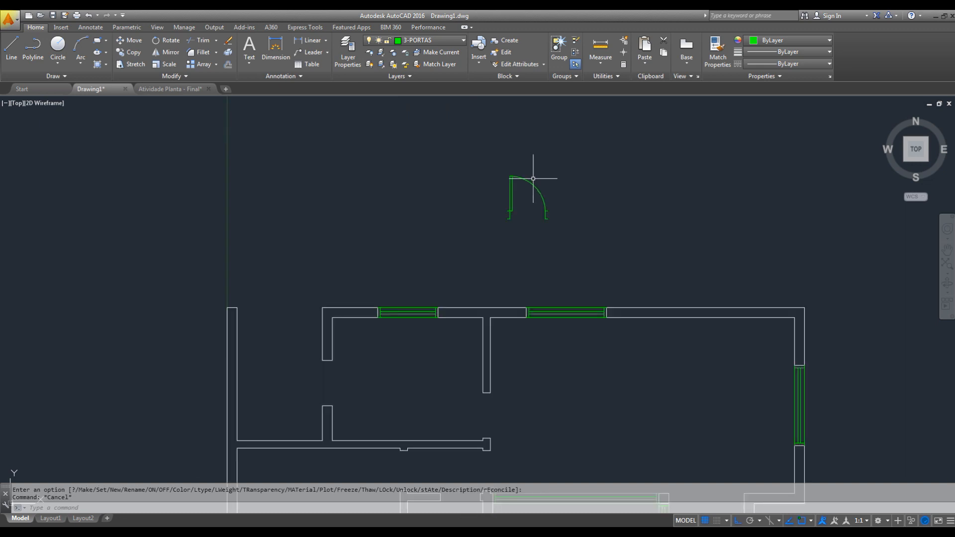
middle_click_drag(545, 200, 546, 181)
left_click(553, 154)
left_click(519, 188)
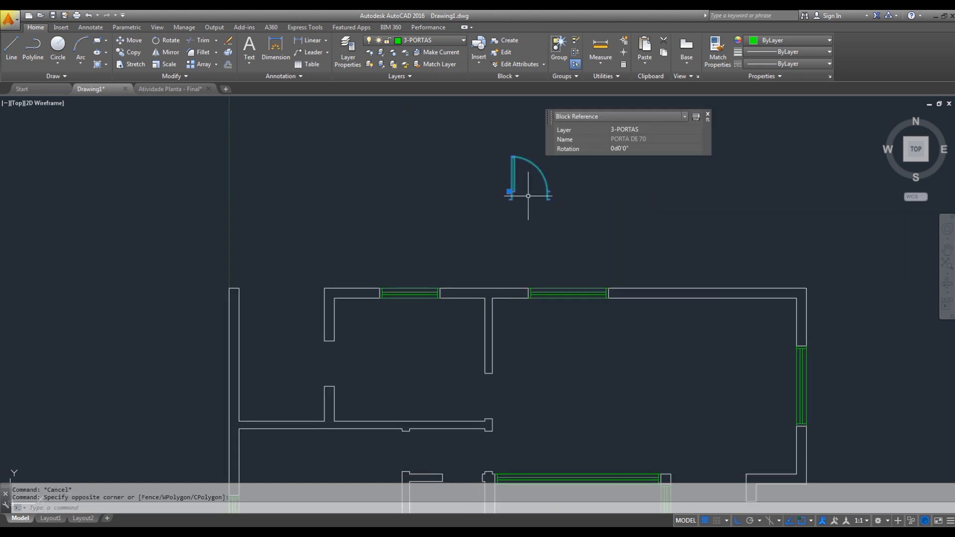
left_click(738, 520)
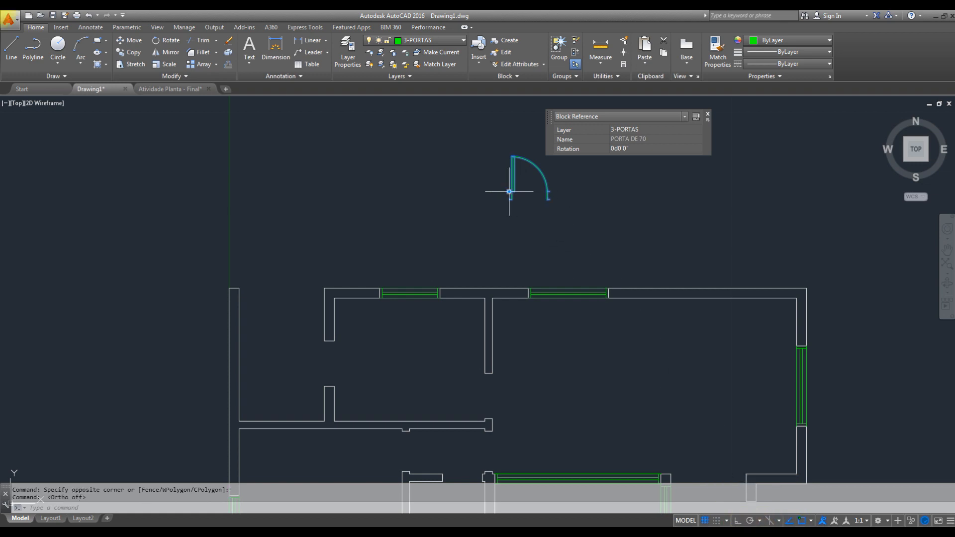
scroll(508, 201, "up", 10)
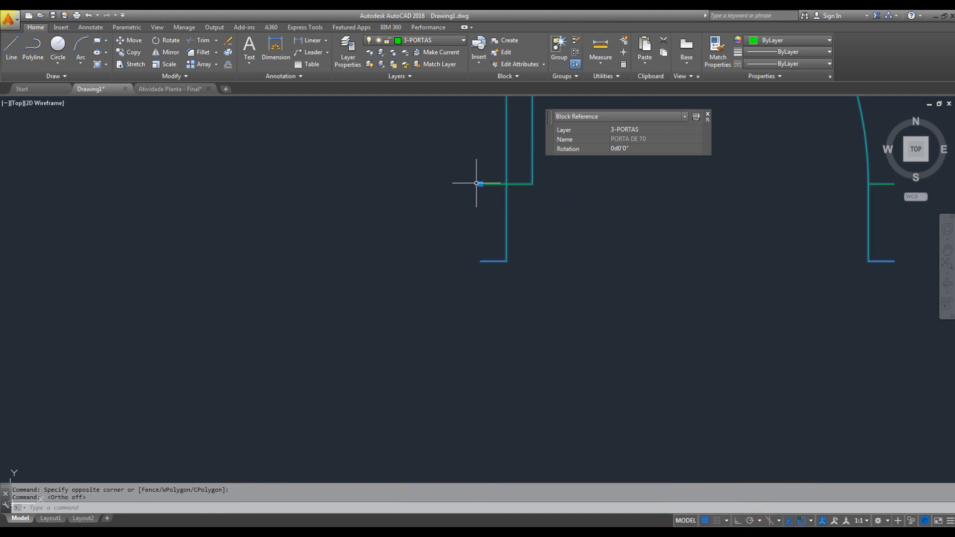
left_click(478, 183)
scroll(503, 237, "down", 8)
middle_click_drag(543, 239, 567, 191)
middle_click_drag(566, 268, 574, 165)
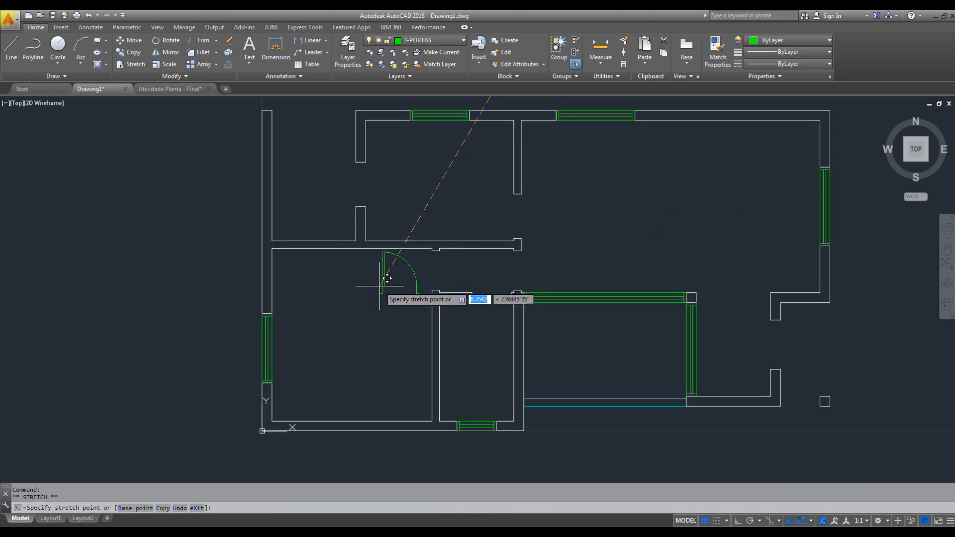
left_click(385, 286)
scroll(393, 281, "up", 4)
middle_click_drag(465, 282, 409, 301)
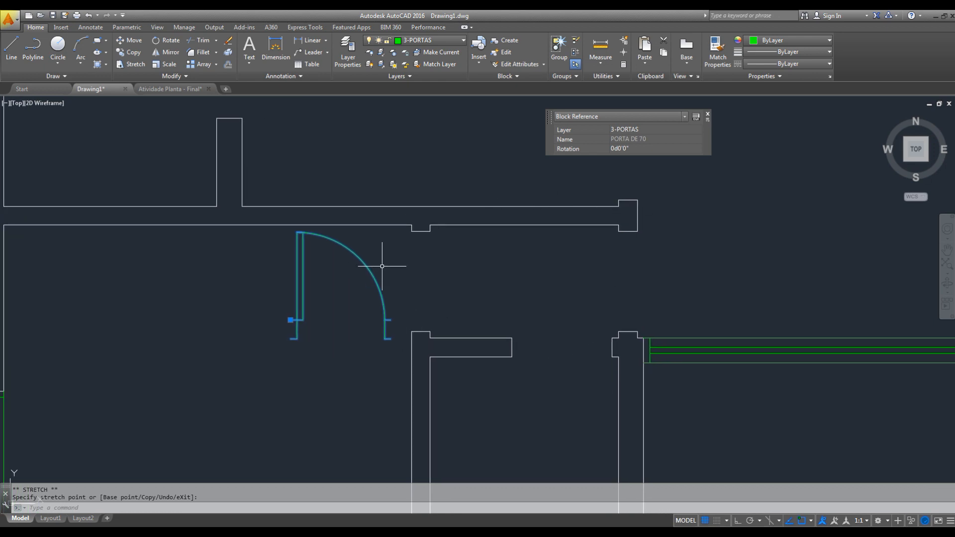
key("Escape")
middle_click_drag(392, 279, 447, 265)
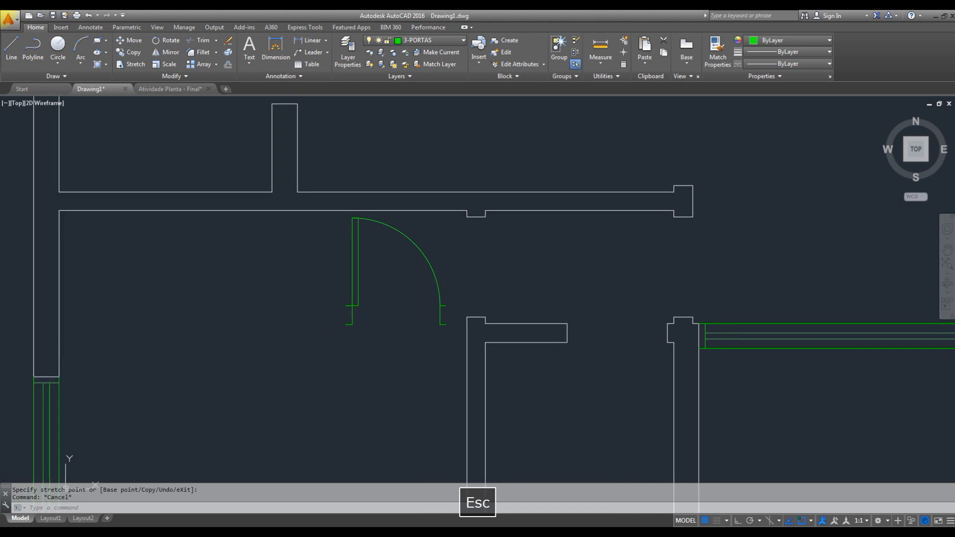
left_click(419, 230)
type("t")
key("BackSpace")
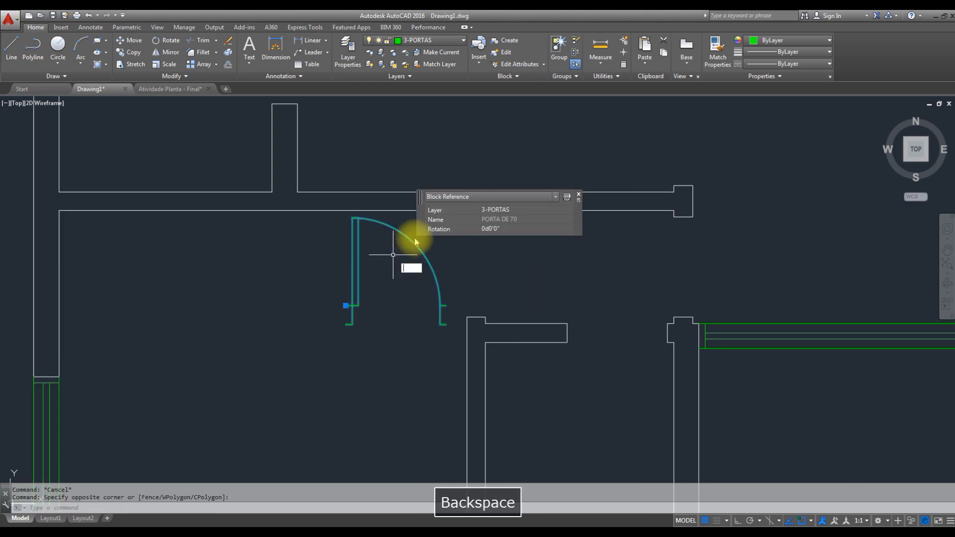
key("Escape")
- Rotate the door block to 90° about its insertion point beside the leaf, with Ortho on
left_click(422, 228)
left_click(397, 248)
type("ro")
key("space")
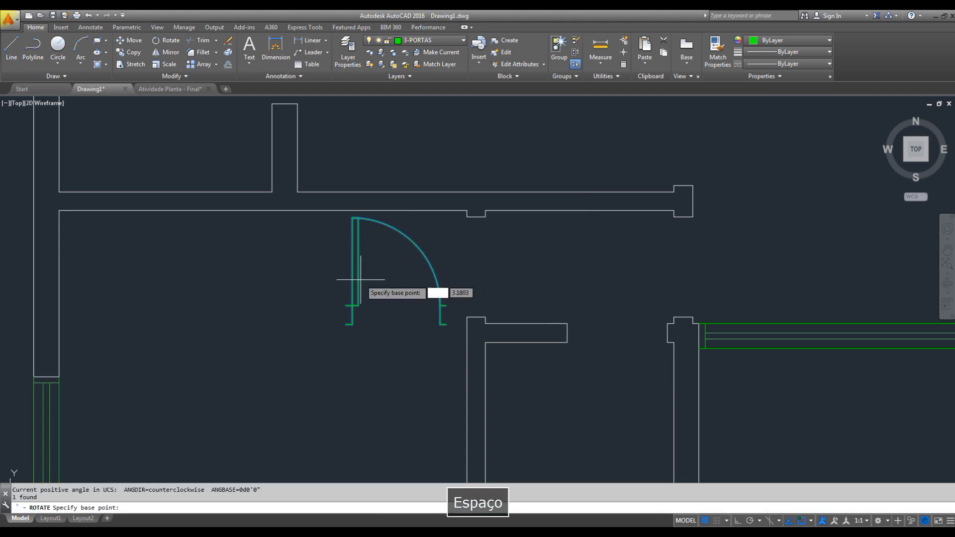
left_click(346, 305)
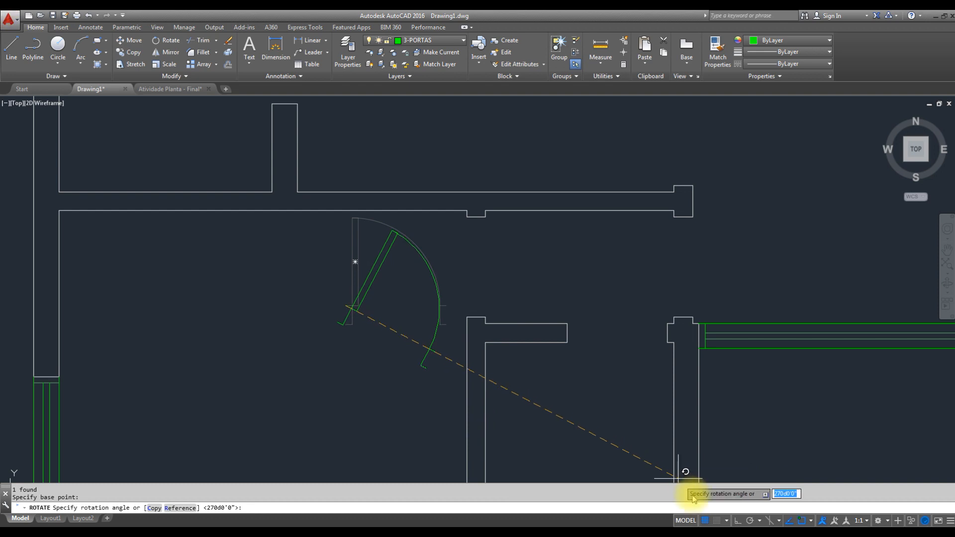
left_click(737, 520)
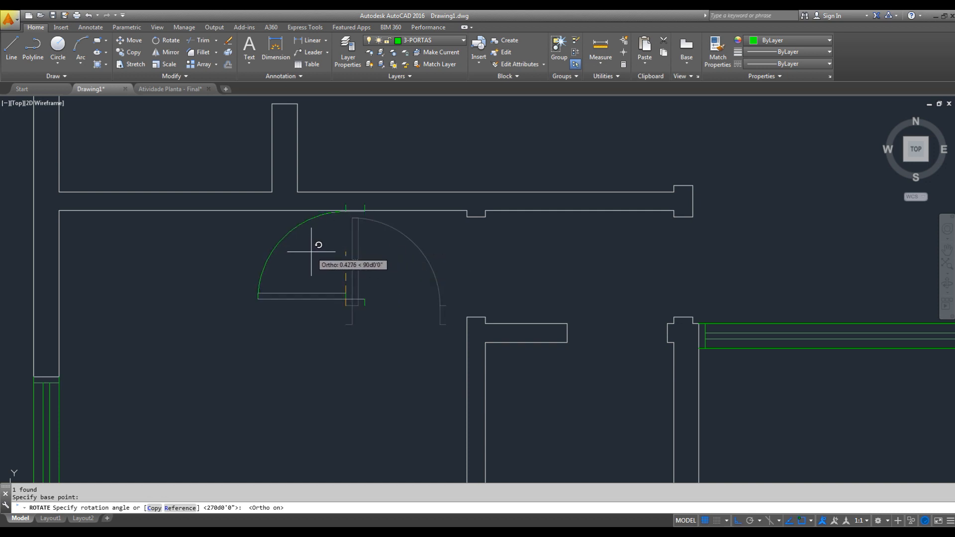
left_click(313, 251)
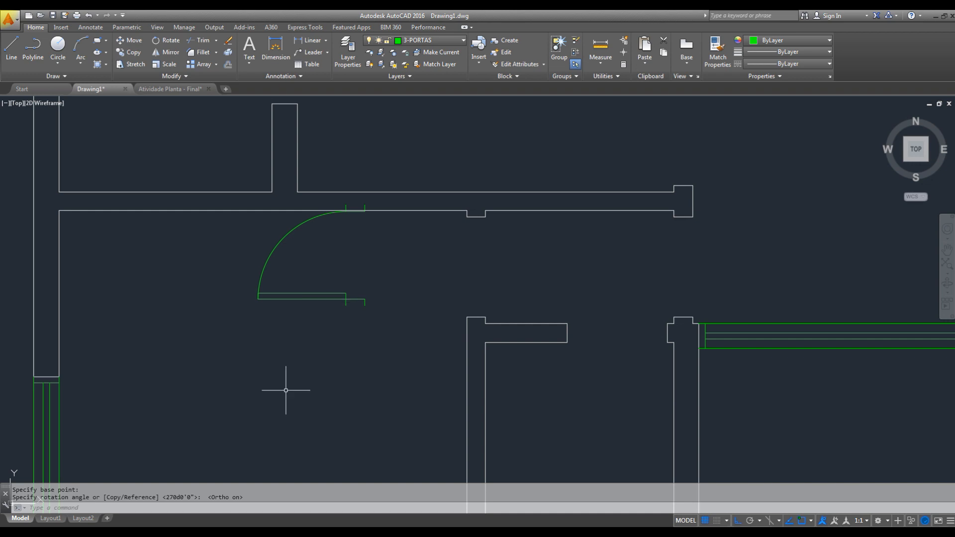
- Switch to the PDF plan in Acrobat Reader, examine how the P3 doors open around DORMITÓRIO and BANHO, and return to AutoCAD
left_click(109, 528)
key("space")
left_click_drag(700, 343, 236, 226)
left_click_drag(640, 159, 519, 306)
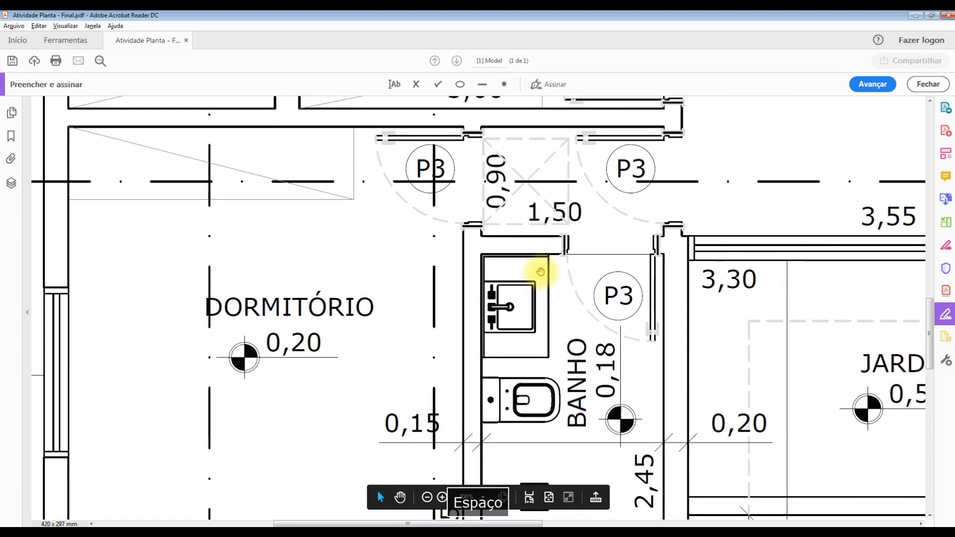
left_click_drag(556, 242, 532, 323)
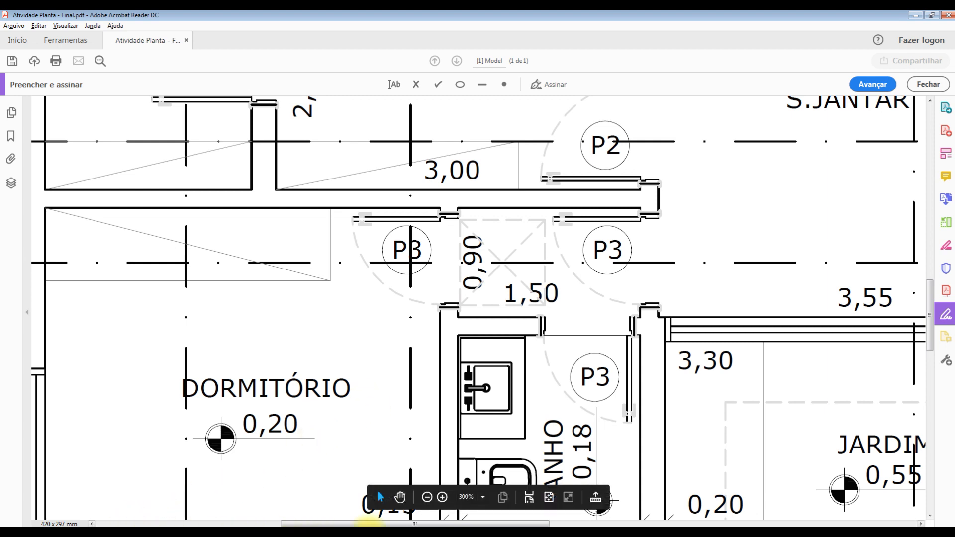
left_click(486, 504)
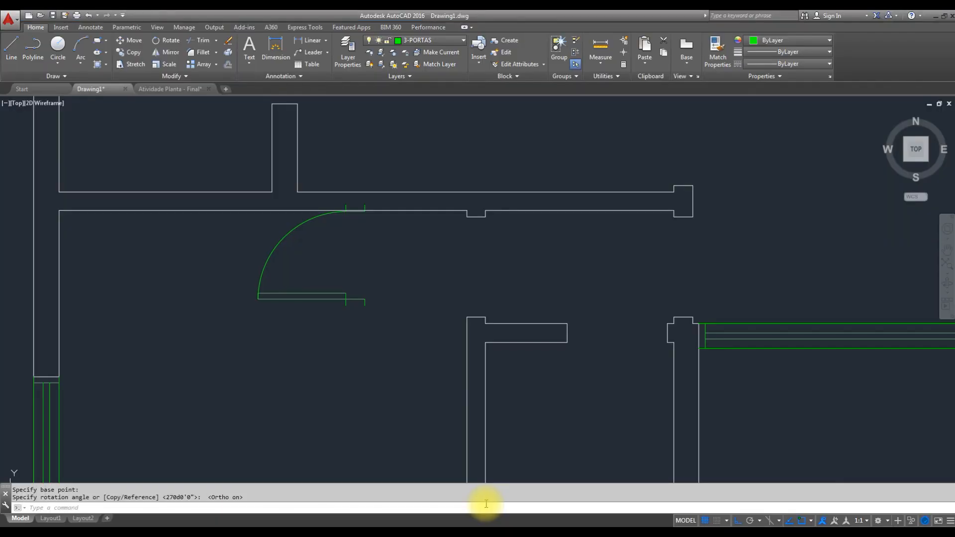
- Mirror the door block across a horizontal line through its swing, erasing the source object
left_click(347, 254)
left_click(302, 325)
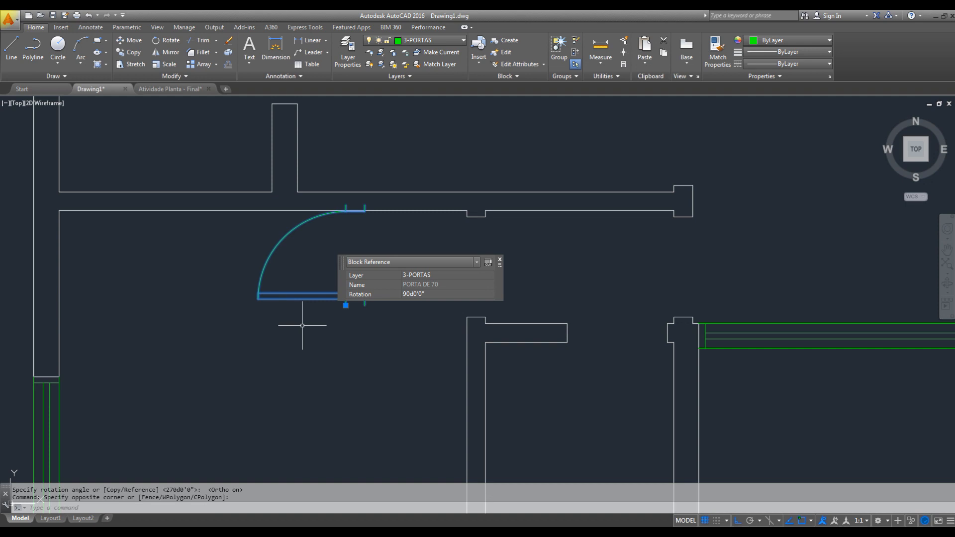
left_click(169, 53)
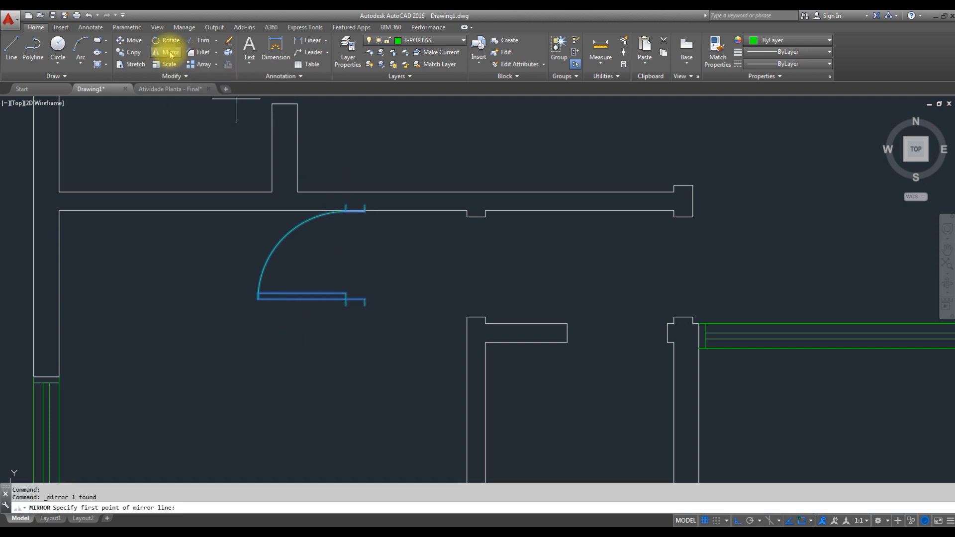
left_click(325, 257)
left_click(417, 265)
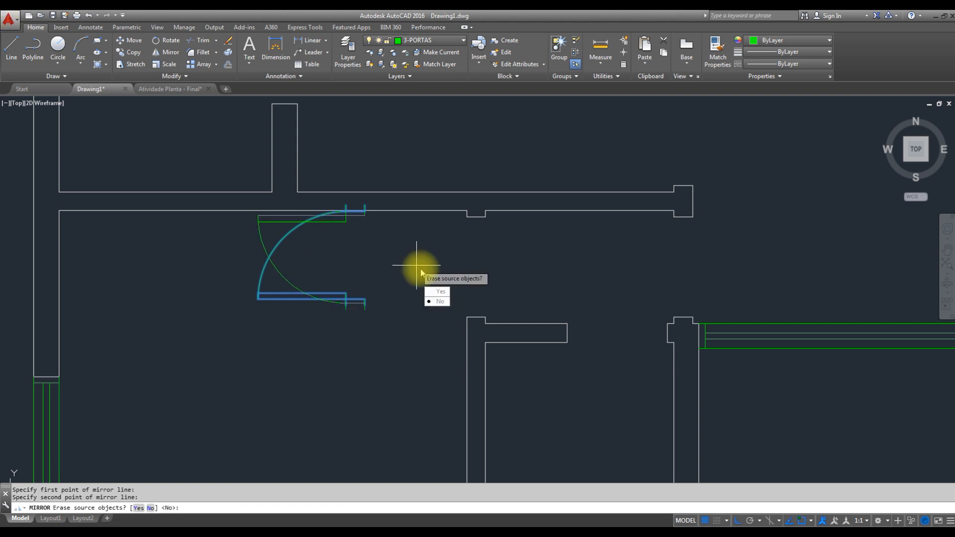
left_click(443, 294)
- With Ortho off, move the door block by its insertion point onto the upper jamb corner of the bedroom opening
scroll(363, 255, "up", 3)
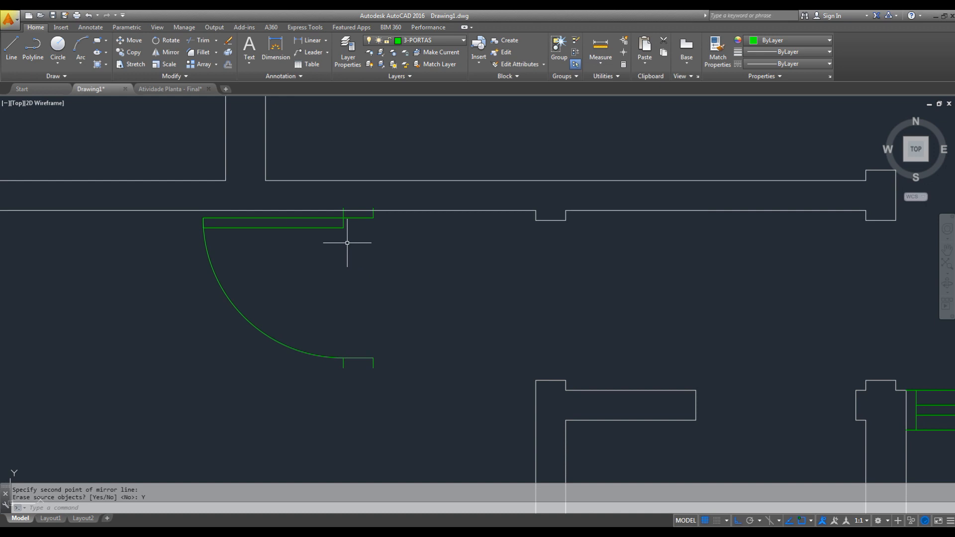
left_click(342, 227)
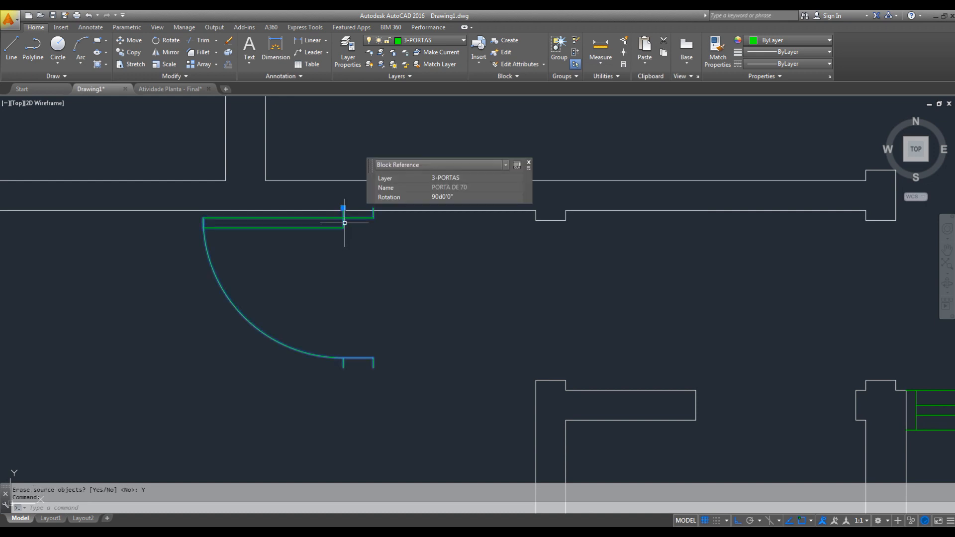
left_click(343, 208)
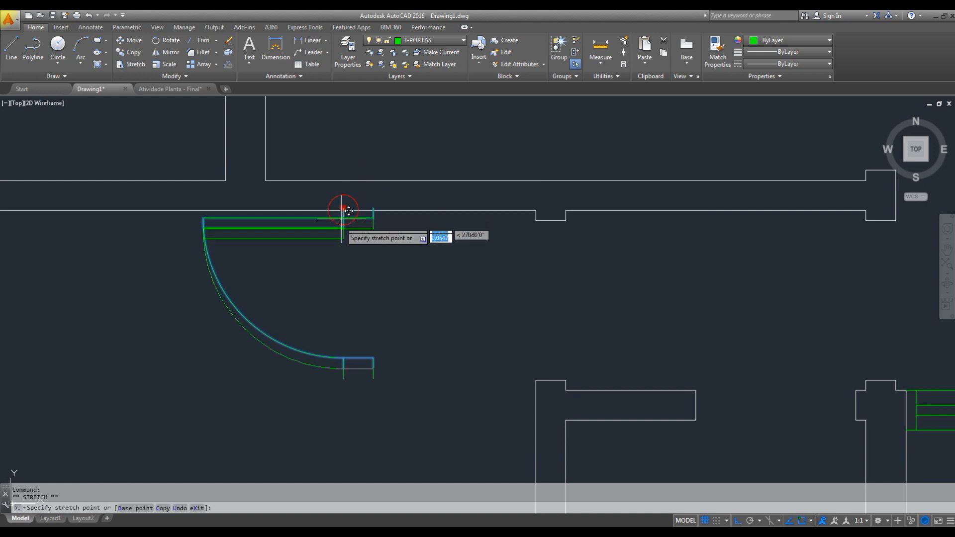
key("F8")
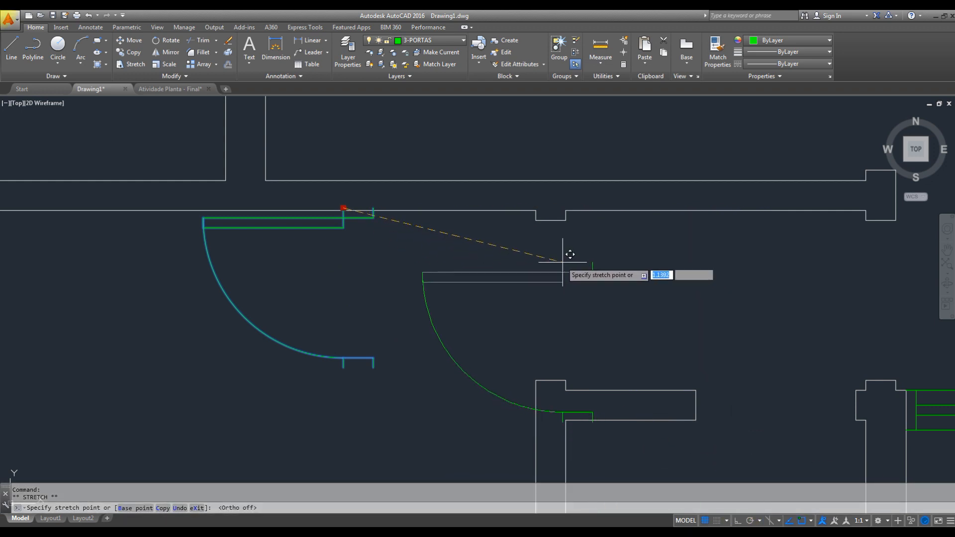
left_click(543, 212)
- Copy the bedroom door from its jamb corner to the matching jamb corner of the opening at the hallway's right end
mouse_move(624, 300)
middle_mouse_down()
mouse_move(628, 315)
mouse_move(549, 332)
mouse_move(409, 328)
middle_mouse_up()
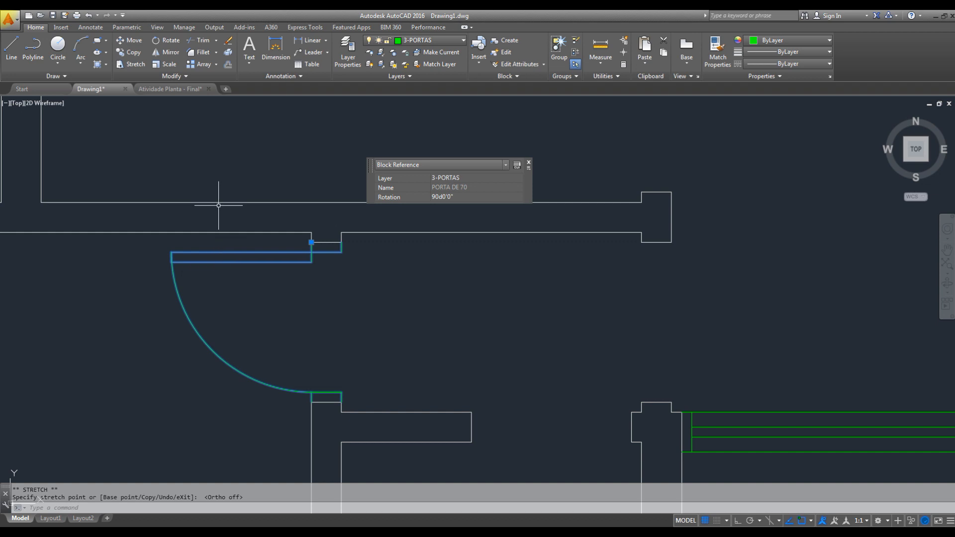
left_click(130, 54)
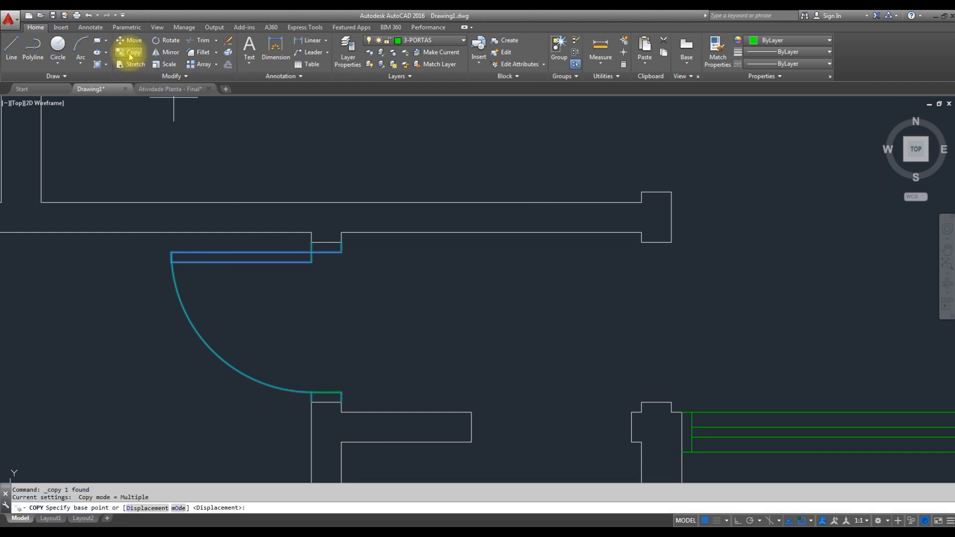
left_click(310, 242)
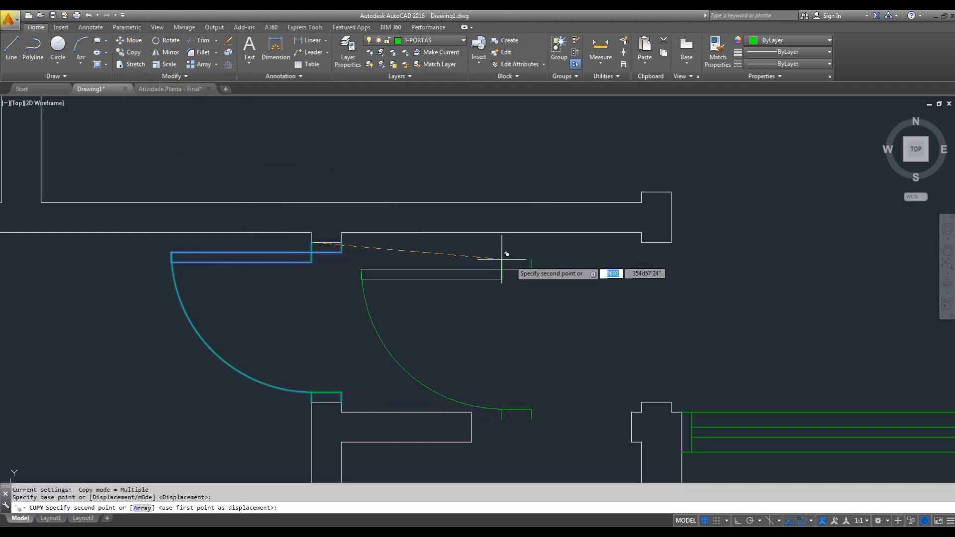
left_click(641, 243)
key("Escape")
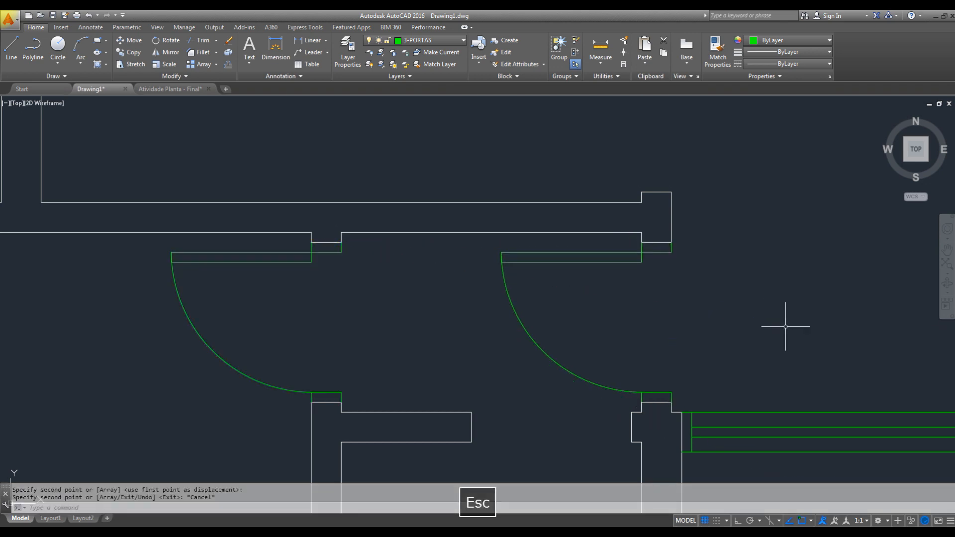
- Copy the hallway-end door into the free space to its right, above the horizontal window
middle_click_drag(678, 350, 676, 279)
left_click(595, 221)
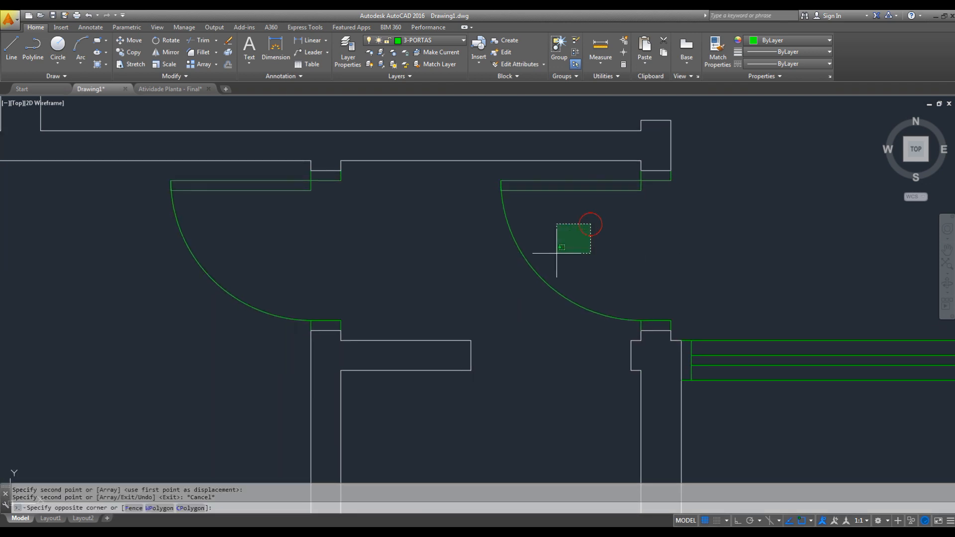
left_click(506, 281)
type("c")
key("space")
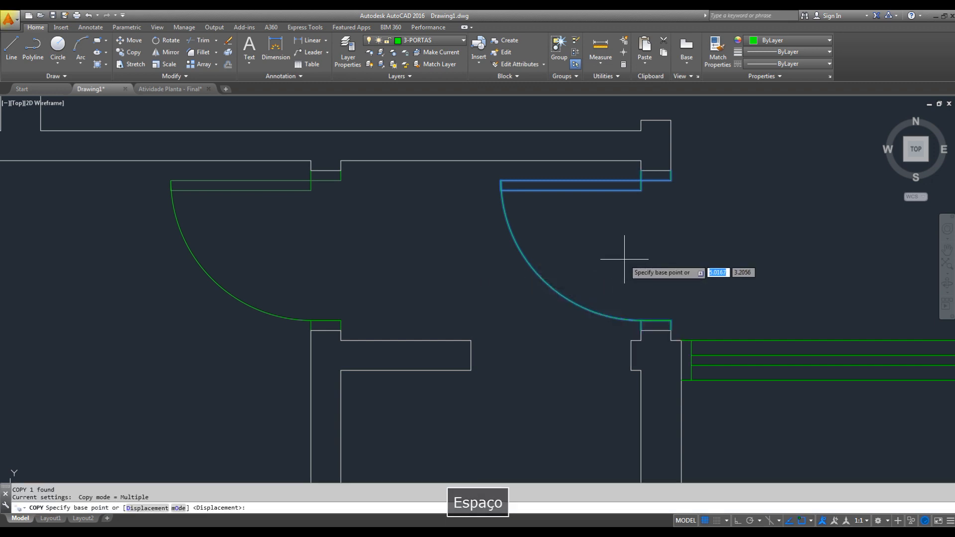
left_click(626, 261)
scroll(660, 278, "up", 1)
middle_click_drag(662, 279, 462, 272)
scroll(564, 276, "down", 1)
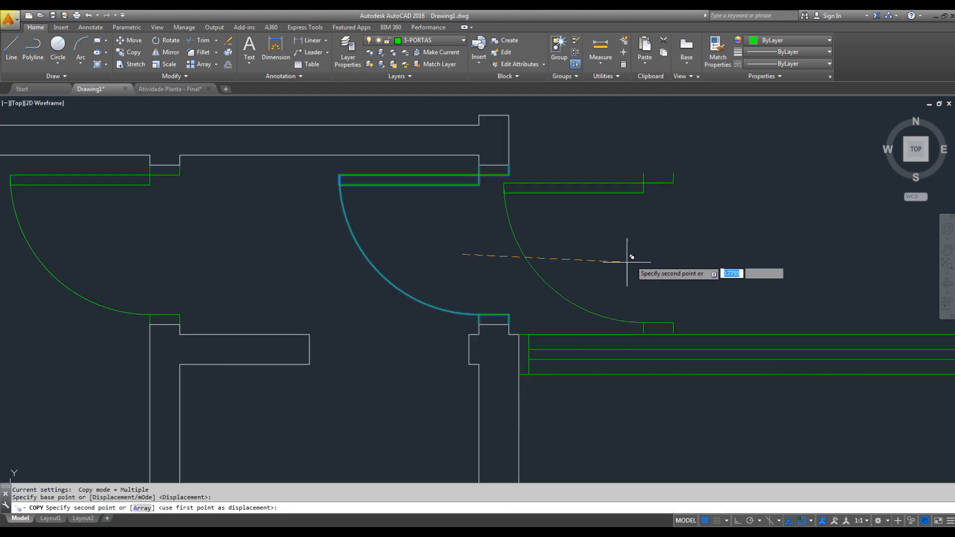
left_click(692, 231)
key("Escape")
- Place the door copy above the horizontal window and rotate it by 90°
left_click(678, 123)
left_click(640, 213)
type("r")
key("space")
left_click(678, 208)
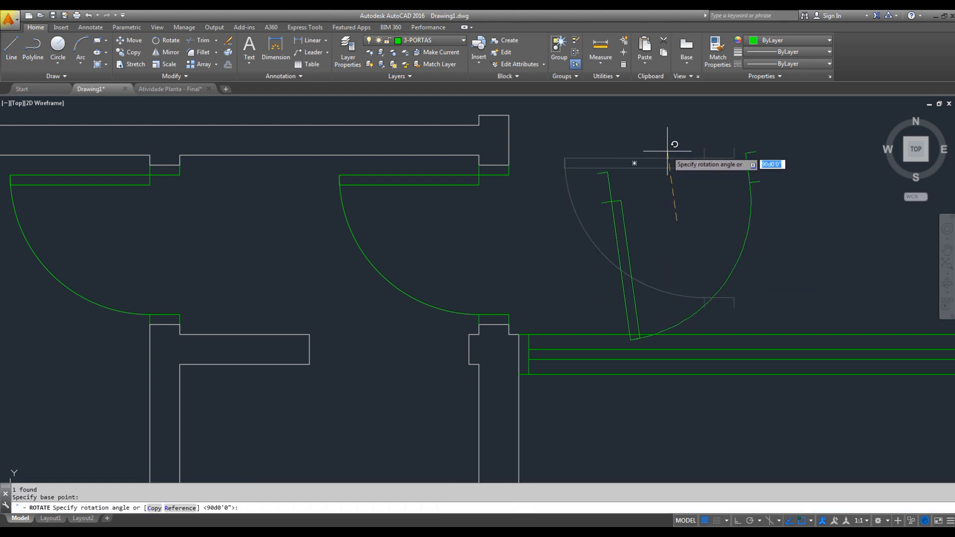
type("90")
key("Return")
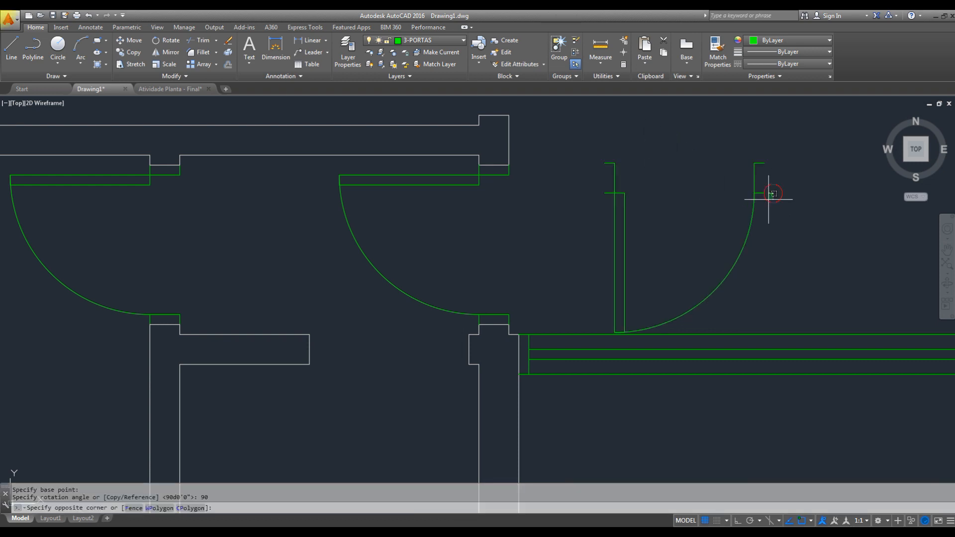
- With Ortho on, mirror the rotated door across a vertical line through its middle, erasing the source object
left_click_drag(772, 193, 709, 214)
left_click(736, 521)
left_click(690, 209)
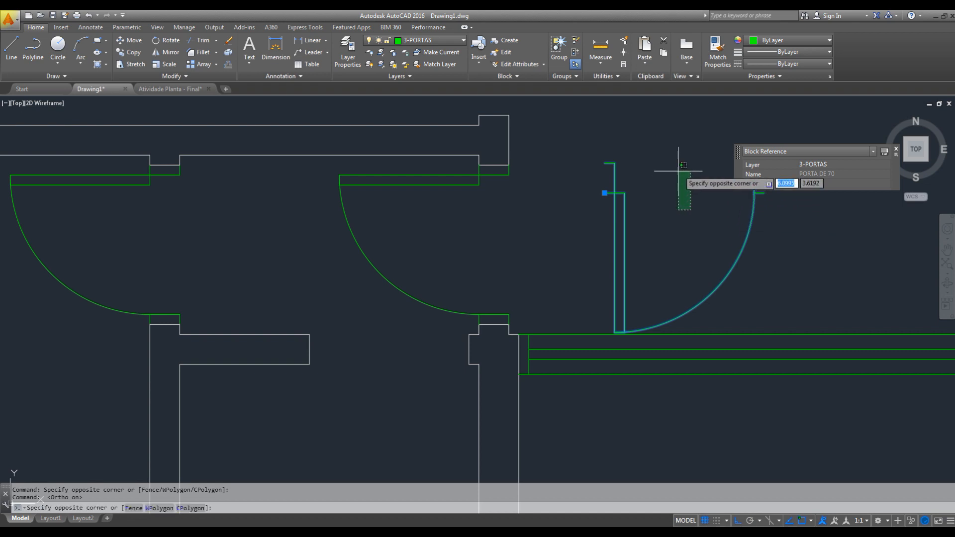
key("Escape")
key("space")
left_click(687, 204)
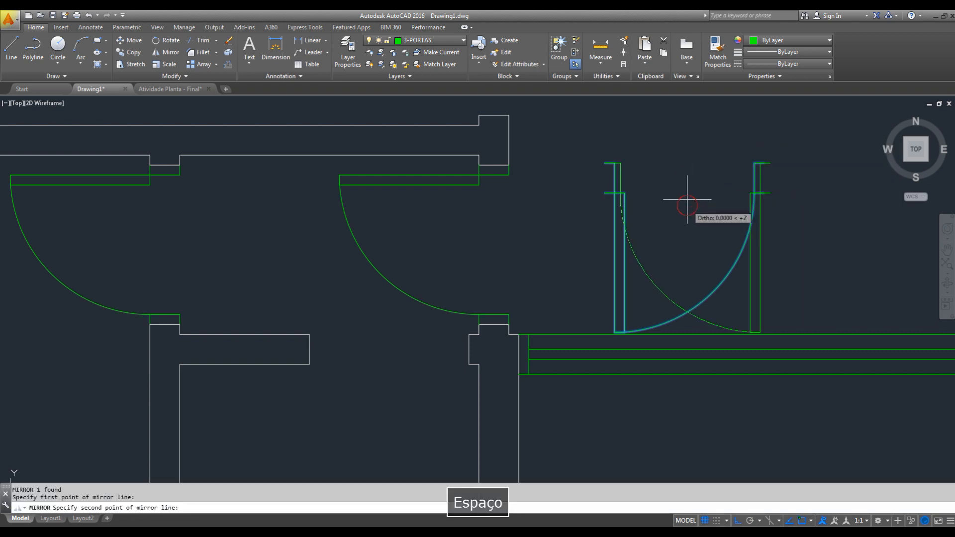
left_click(689, 164)
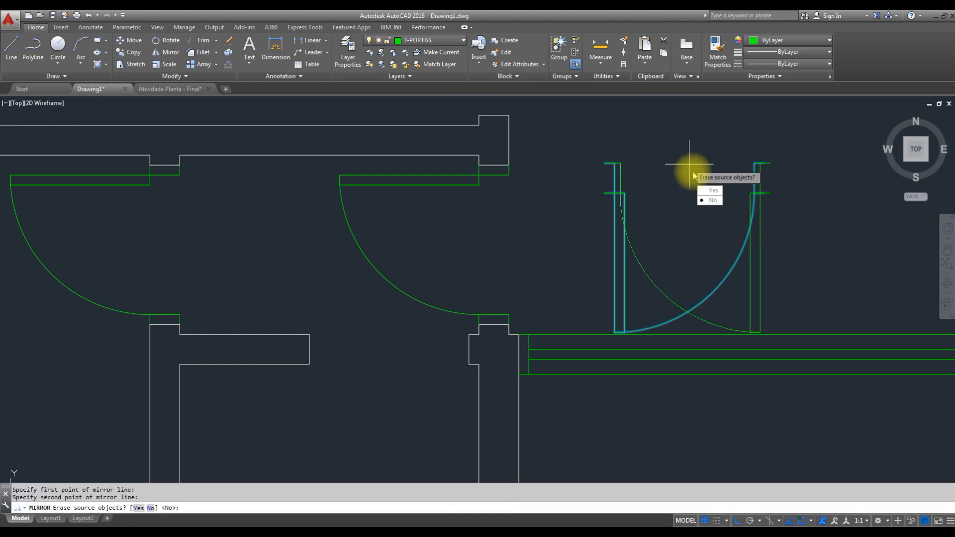
left_click(712, 191)
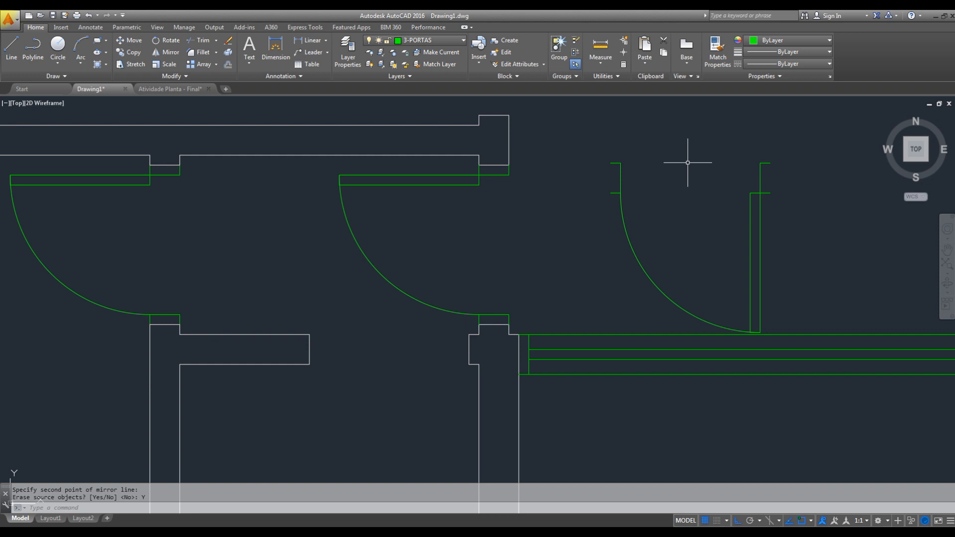
- Move the mirrored door by its insertion point onto the lower corner of the bathroom opening's right jamb
left_click(805, 178)
left_click(733, 214)
middle_click_drag(768, 222, 710, 196)
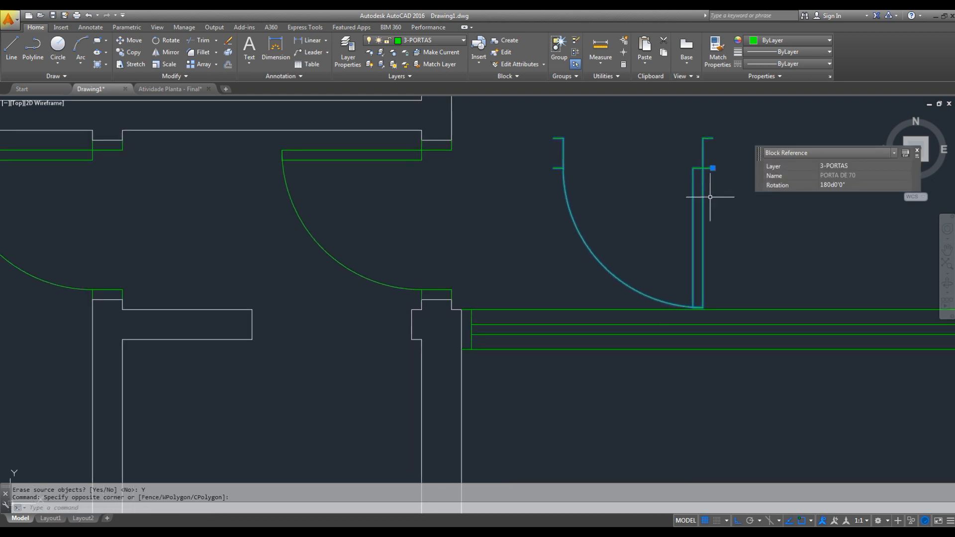
left_click(712, 168)
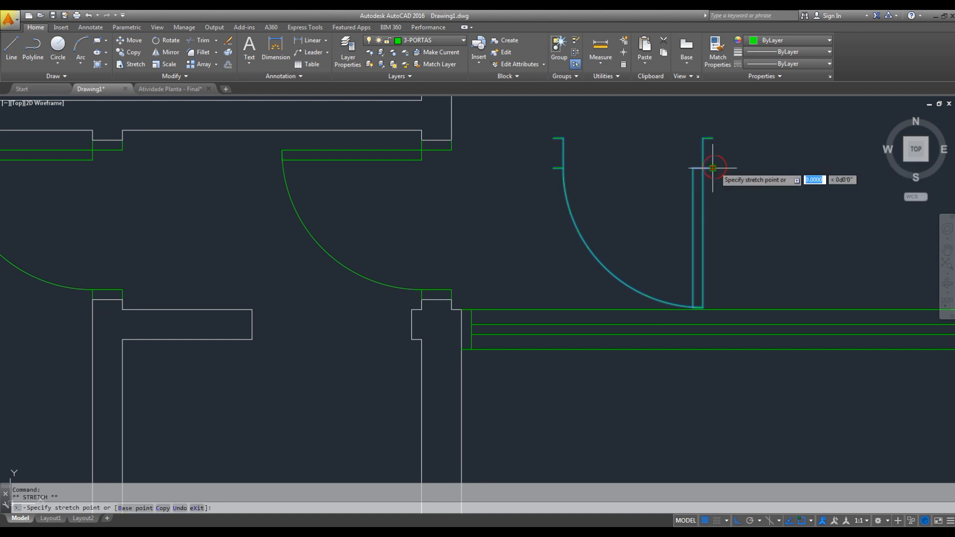
left_click(411, 338)
scroll(497, 283, "down", 3)
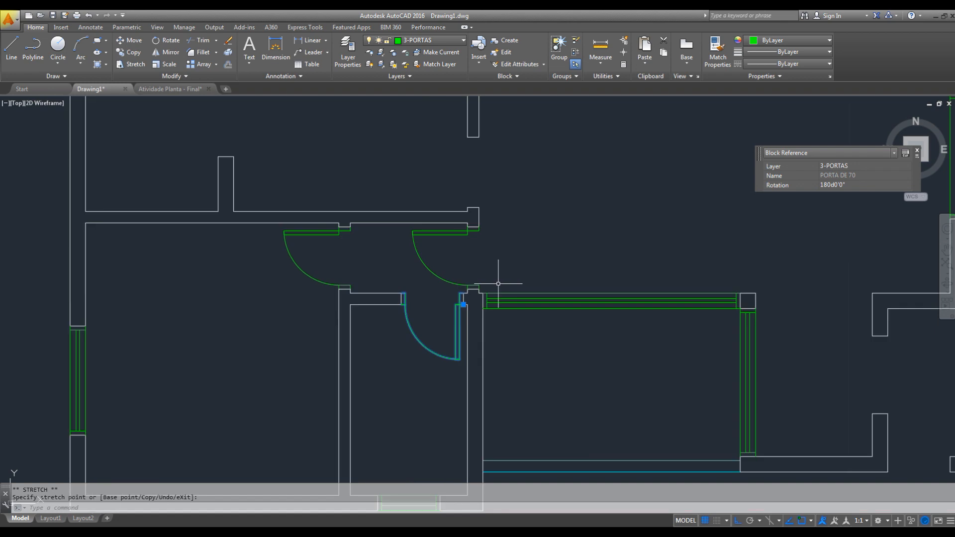
middle_click_drag(486, 266, 519, 213)
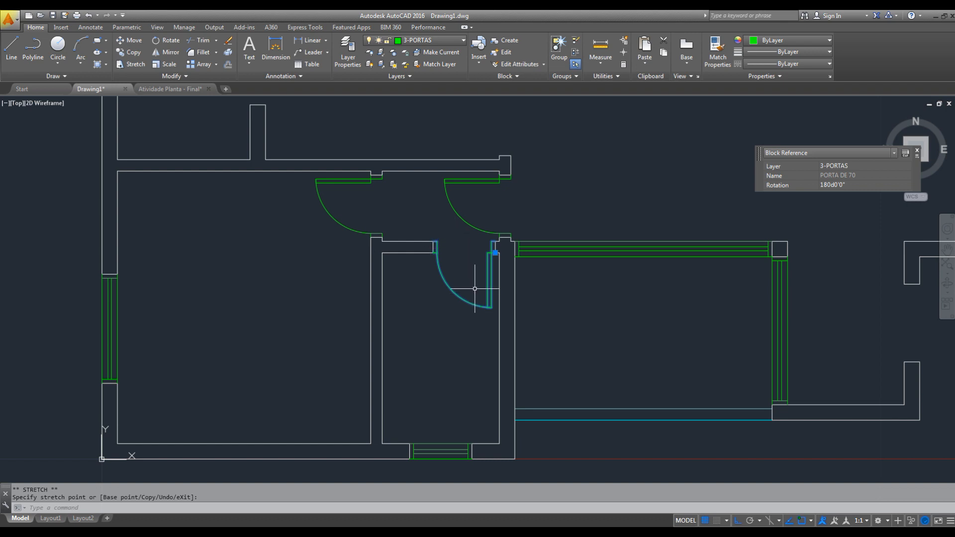
scroll(472, 280, "up", 3)
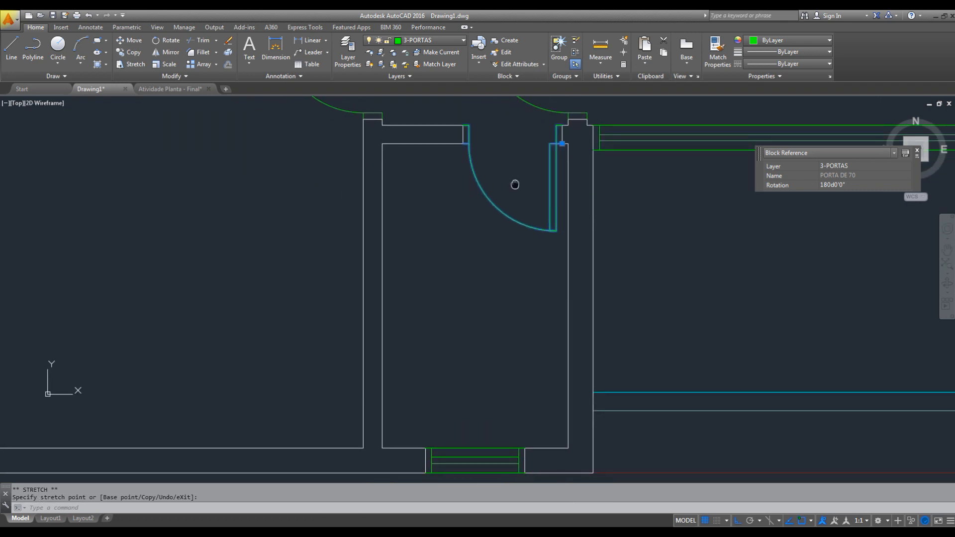
scroll(468, 263, "down", 8)
scroll(513, 280, "up", 3)
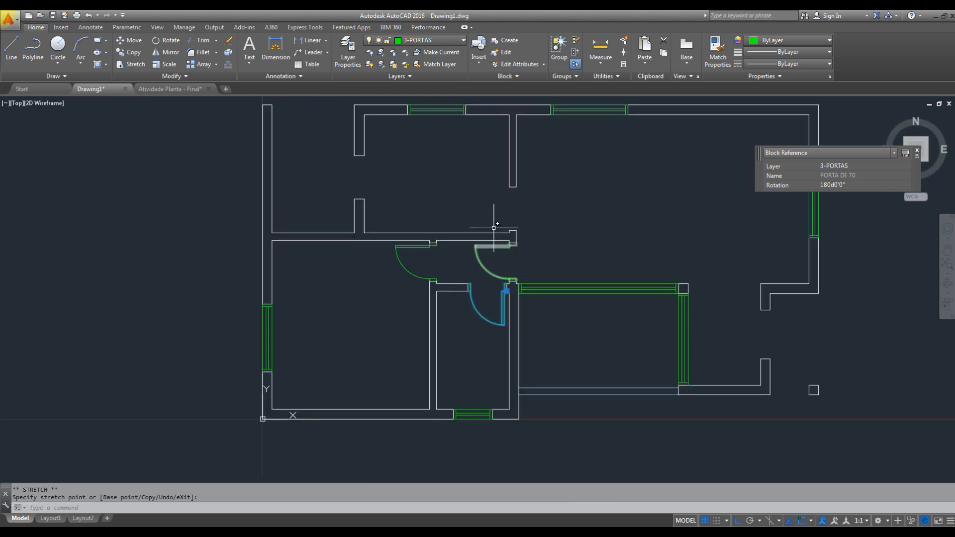
key("Escape")
- Copy the hallway-end door into the free space above the floor plan
scroll(501, 278, "up", 3)
middle_click_drag(499, 273, 483, 364)
left_click(482, 353)
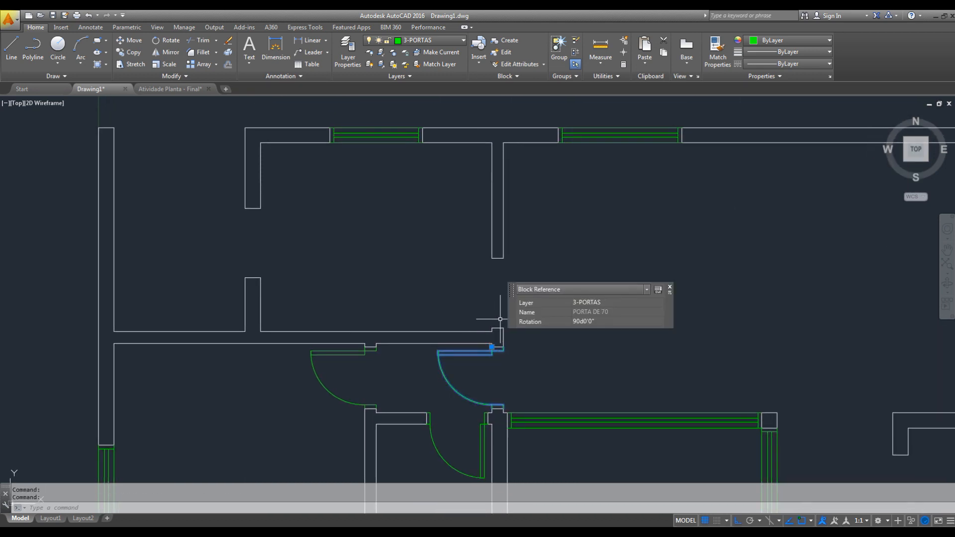
key("Escape")
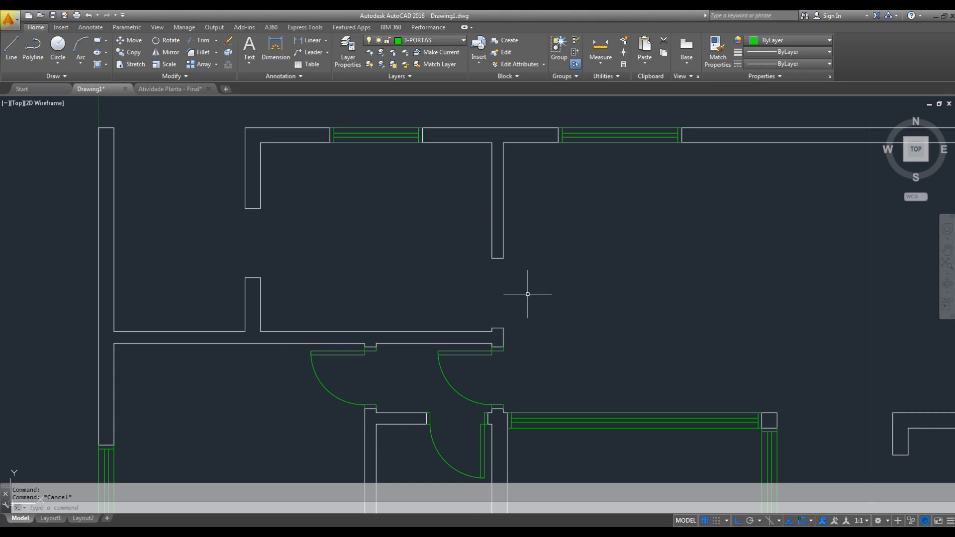
left_click(462, 353)
type("co")
key("space")
left_click(485, 364)
middle_click_drag(500, 260, 474, 390)
left_click(502, 159)
key("Escape")
- Rotate the door copy above the plan 90° clockwise so its leaf points upward
left_click(504, 135)
left_click(408, 191)
type("r")
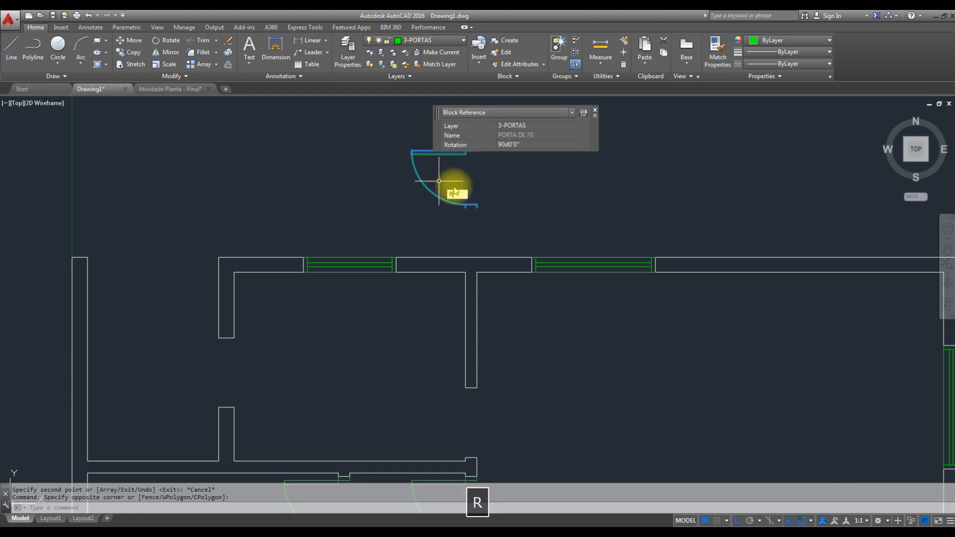
key("space")
left_click(503, 185)
left_click(497, 196)
key("Escape")
middle_click_drag(522, 146, 526, 233)
- Explode the PORTA DE 70 copy above the plan into separate objects
left_click(543, 198)
left_click(427, 228)
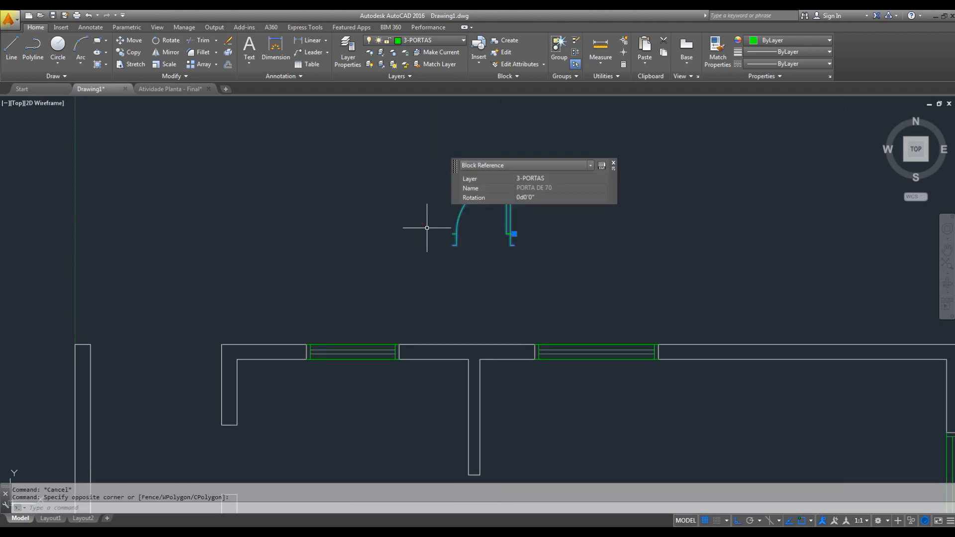
type("x")
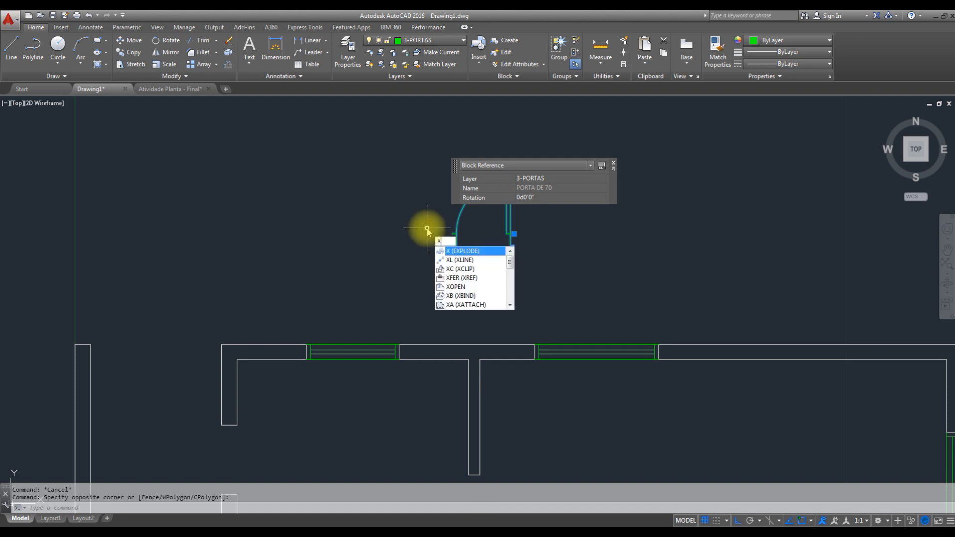
key("space")
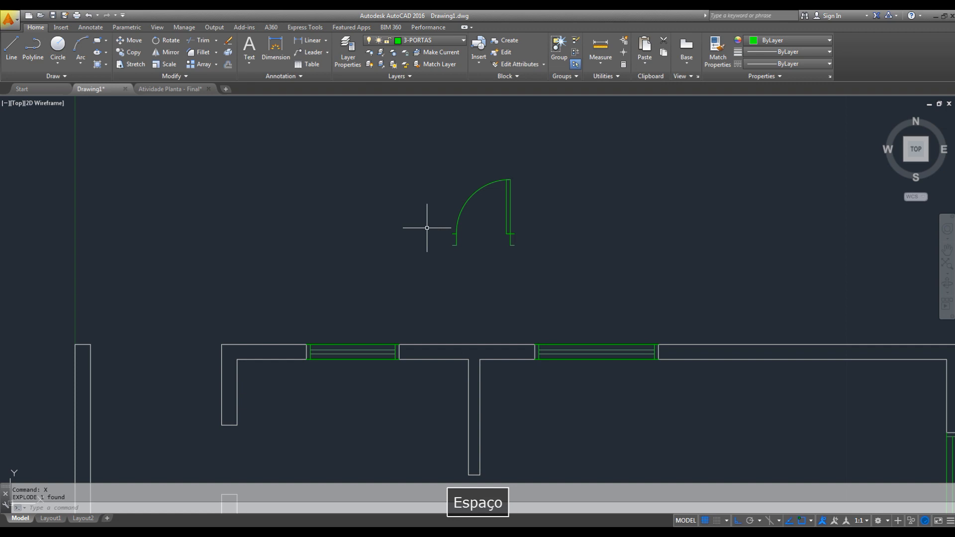
- Delete the swing arc of the exploded door
scroll(493, 174, "up", 2)
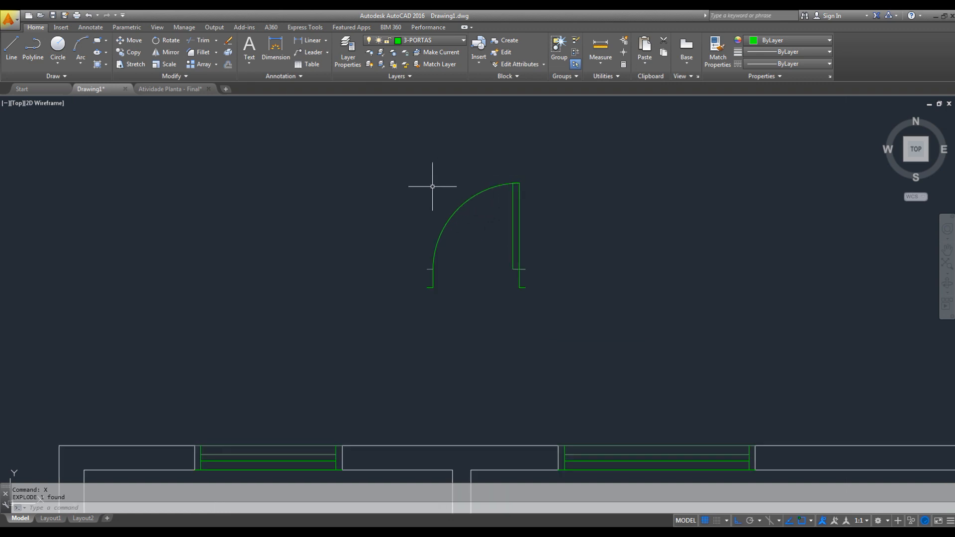
middle_click_drag(469, 283, 506, 297)
scroll(504, 241, "up", 2)
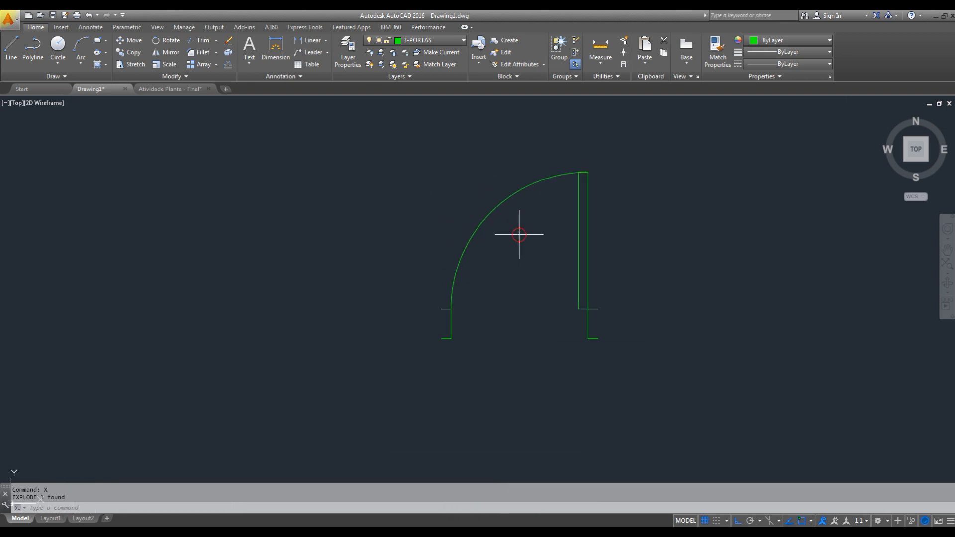
left_click(489, 213)
left_click(464, 198)
key("Delete")
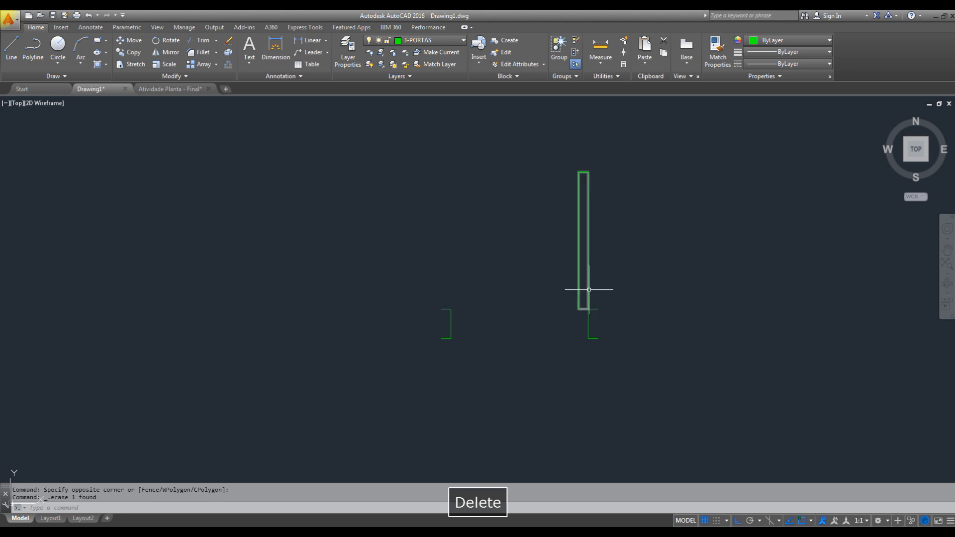
key("Escape")
scroll(570, 315, "up", 2)
middle_click_drag(565, 300, 580, 364)
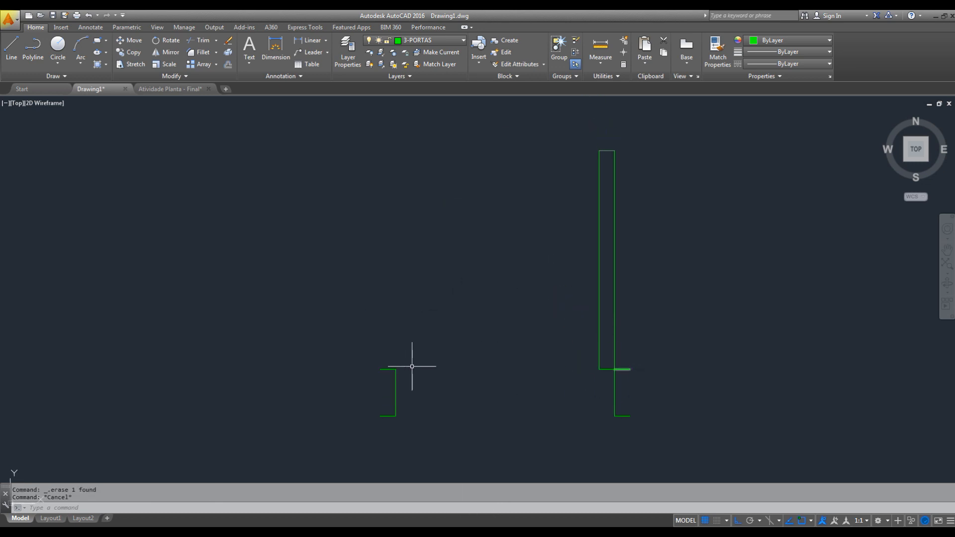
- Measure the distance between the inner faces of the exploded door's two jambs
left_click(601, 47)
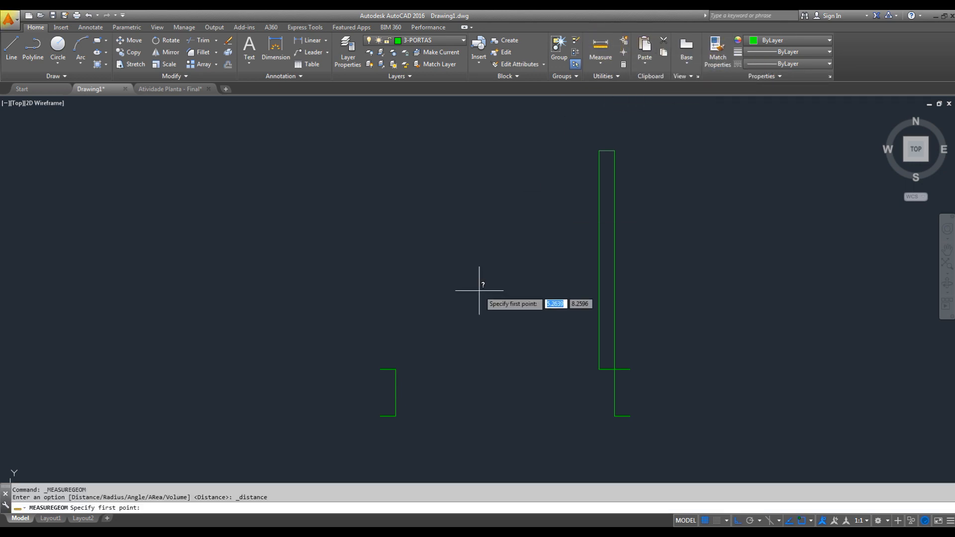
left_click(396, 369)
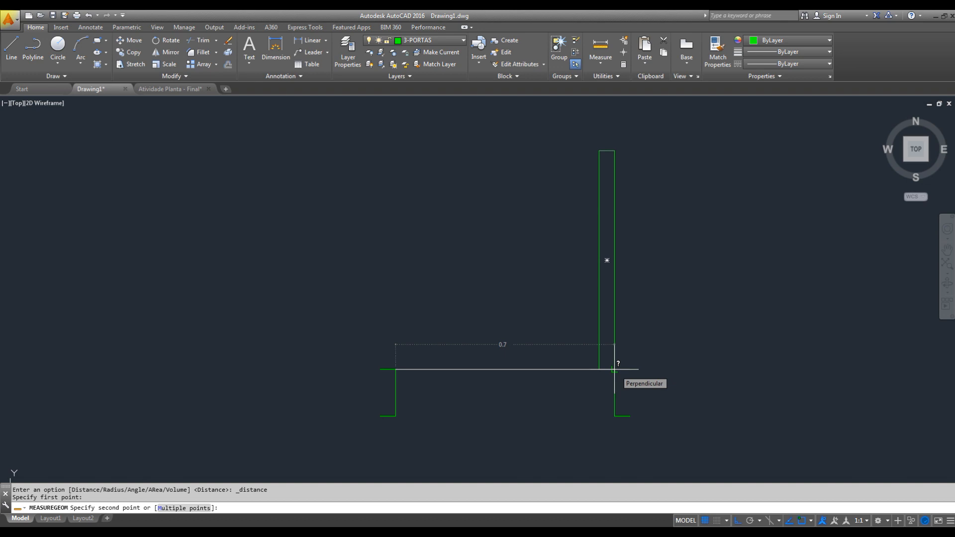
key("Escape")
left_click(462, 328)
left_click(321, 473)
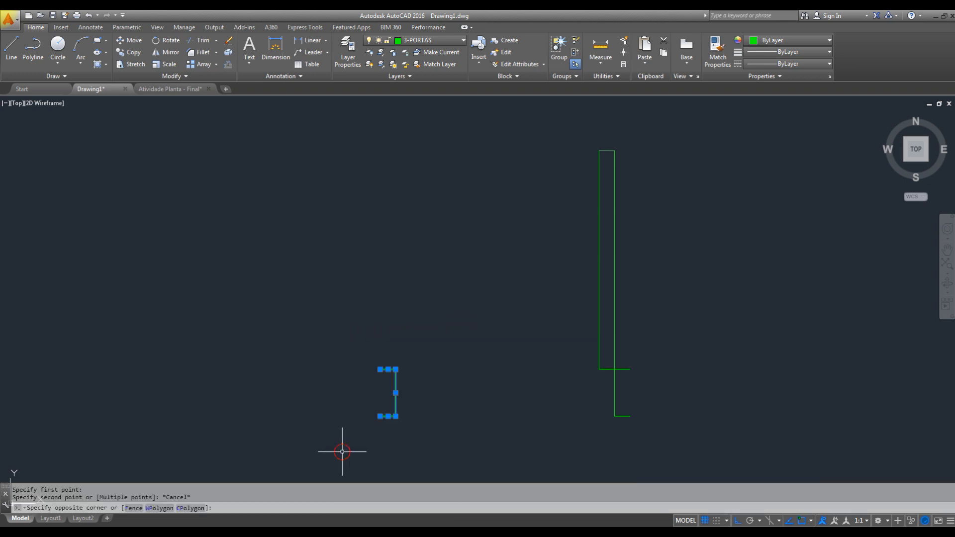
key("space")
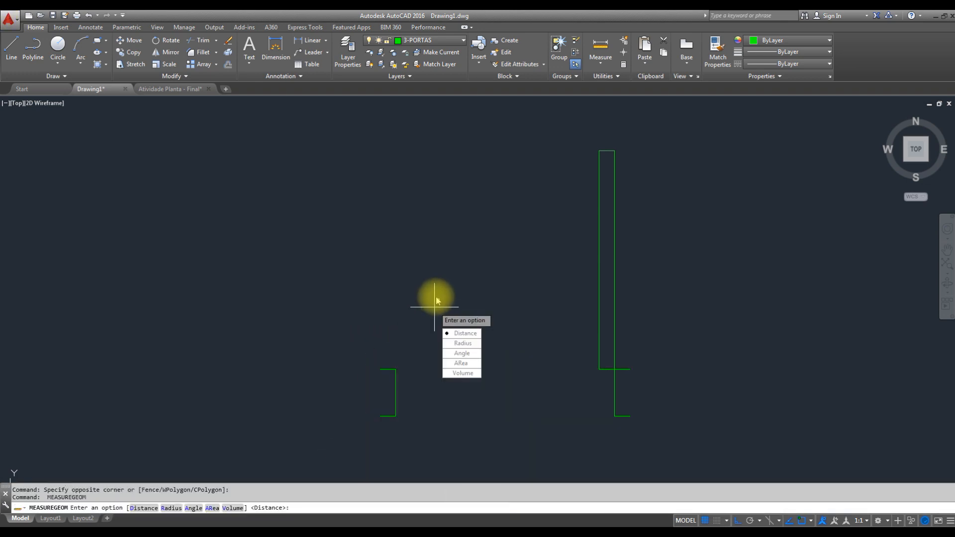
key("space")
left_click(410, 318)
key("Escape")
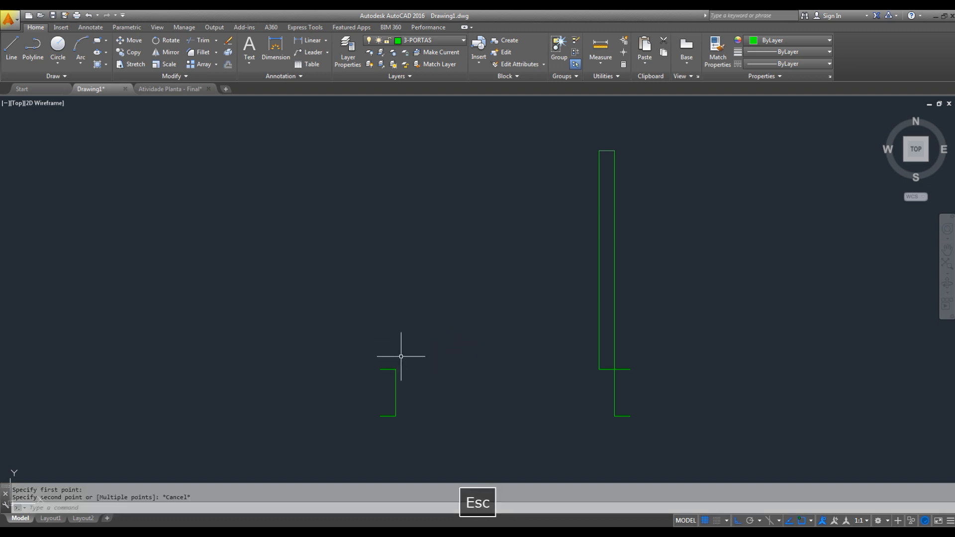
- Move the exploded door's left jamb lines 0.1 to the left, away from the leaf
left_click(401, 356)
left_click(362, 448)
type("m")
key("space")
left_click(478, 299)
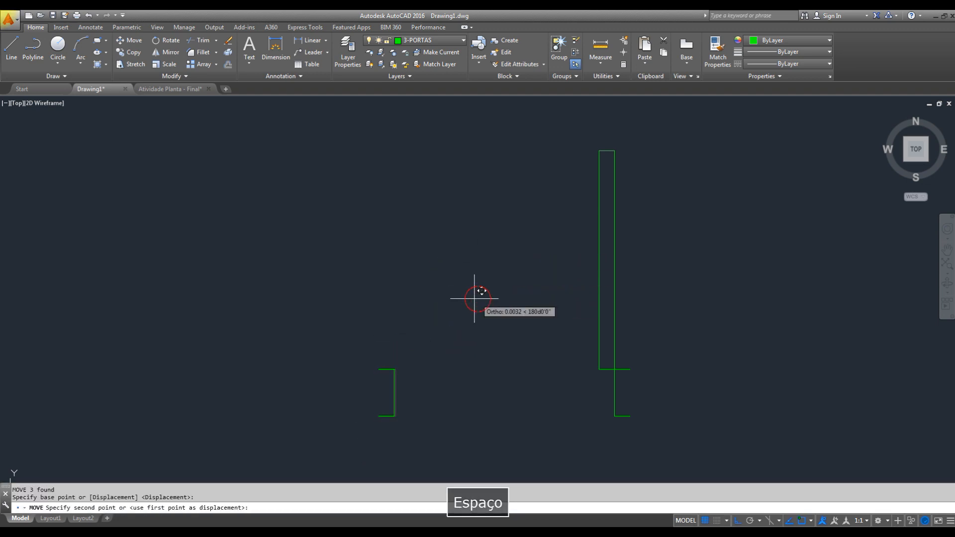
type(".1")
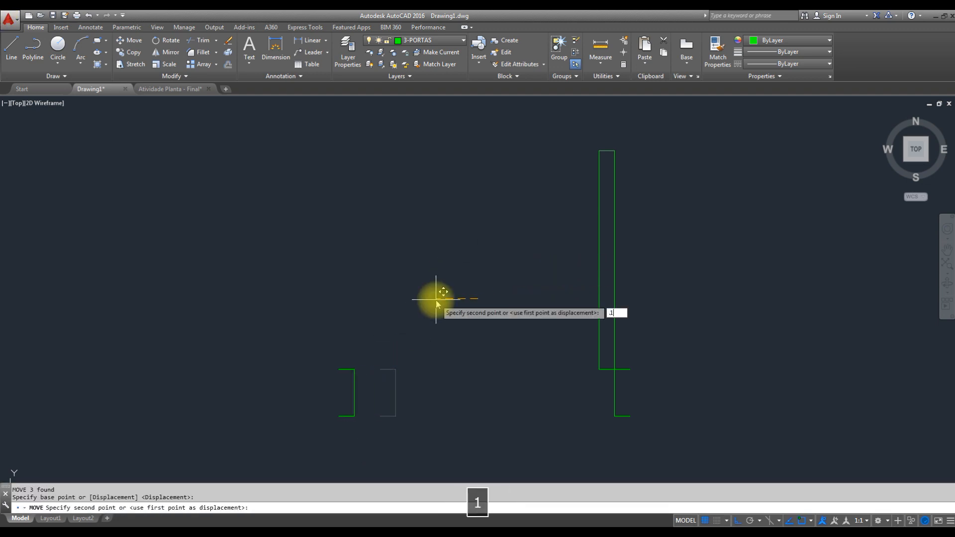
key("Return")
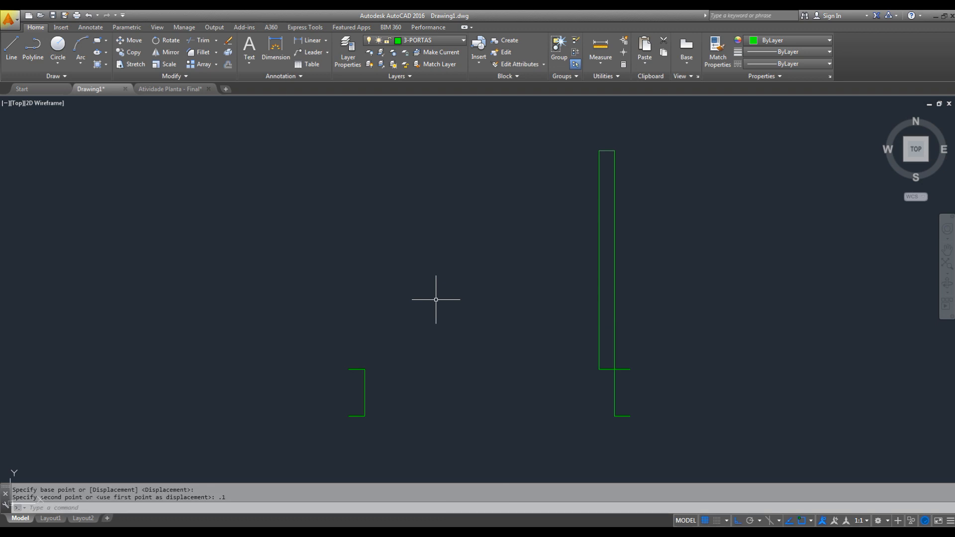
key("Escape")
- Stretch the upper end of the door leaf upward by 0.1
middle_click_drag(515, 297, 494, 317)
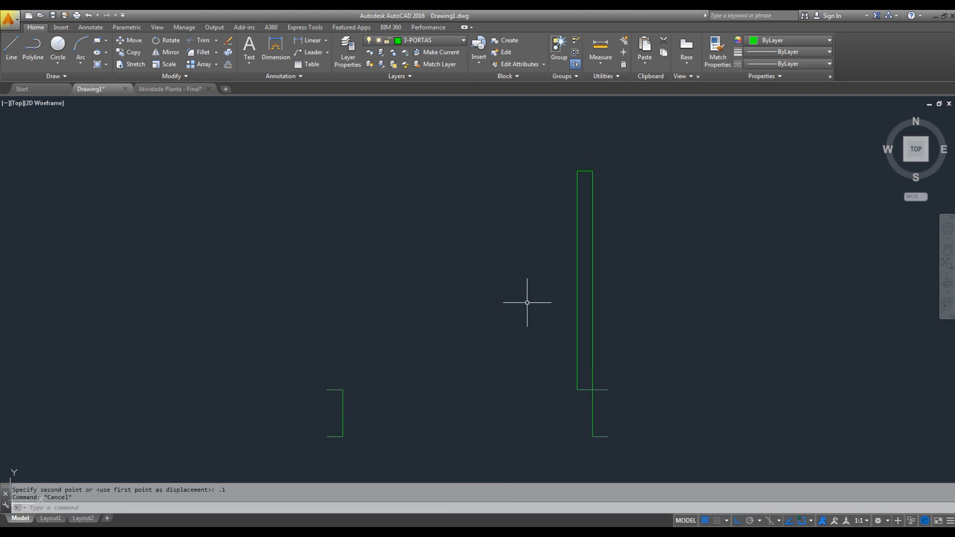
left_click(132, 64)
left_click(630, 147)
left_click(584, 177)
key("Return")
left_click(632, 202)
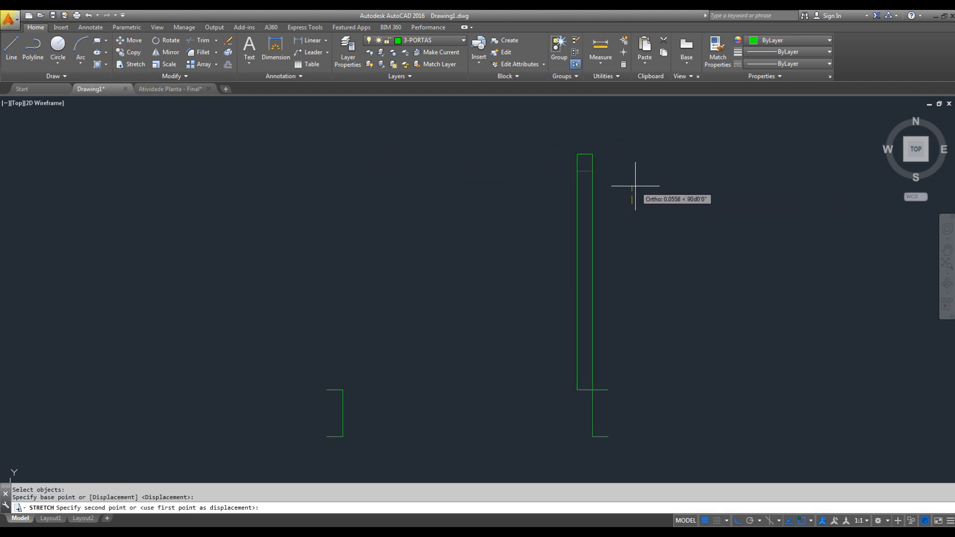
type("0.")
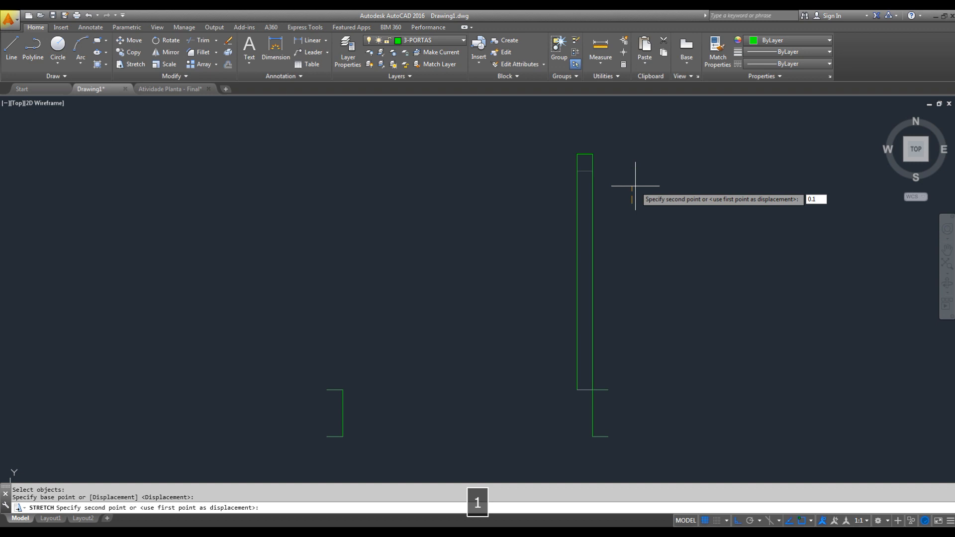
type("1")
key("Return")
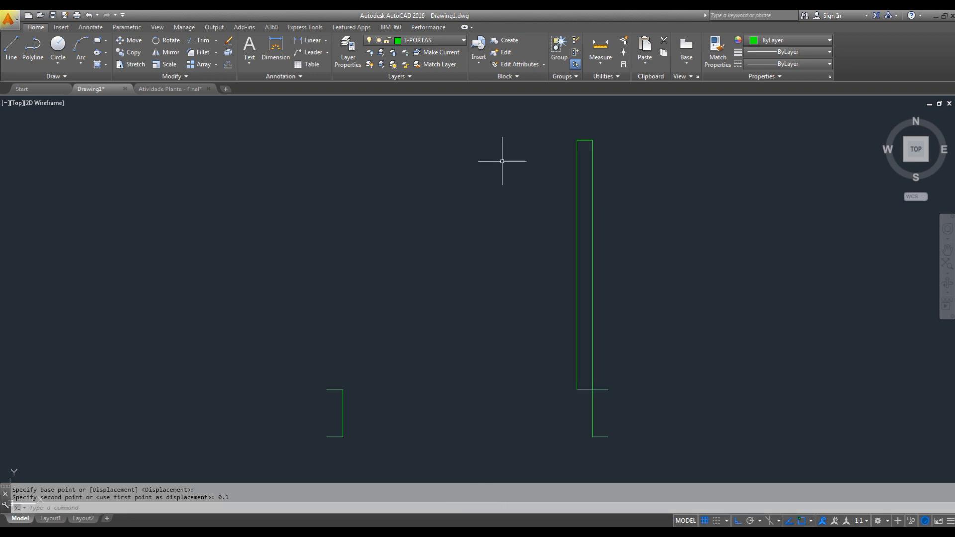
key("Escape")
- Draw the door's swing arc centred on the hinge corner, from the top of the leaf round to the left jamb
type("A")
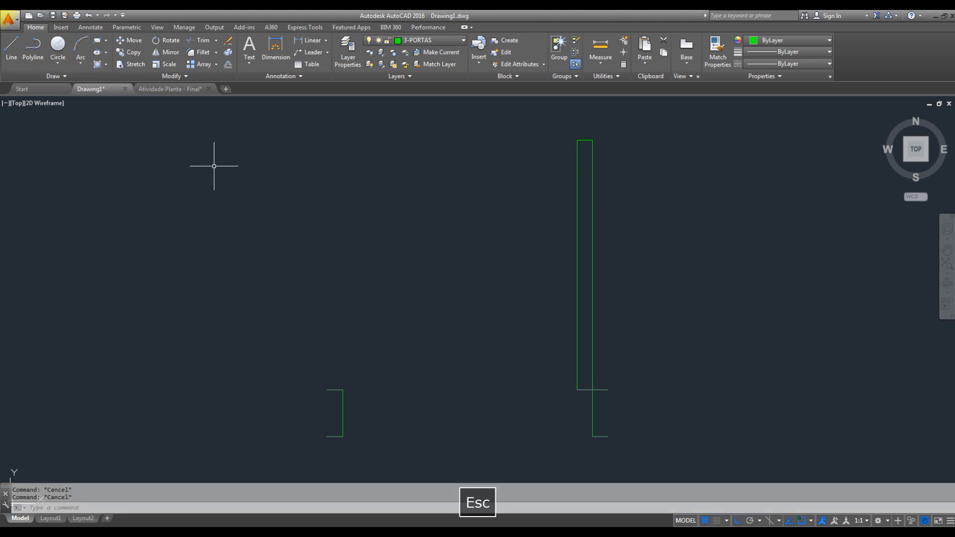
key("space")
type("C")
key("space")
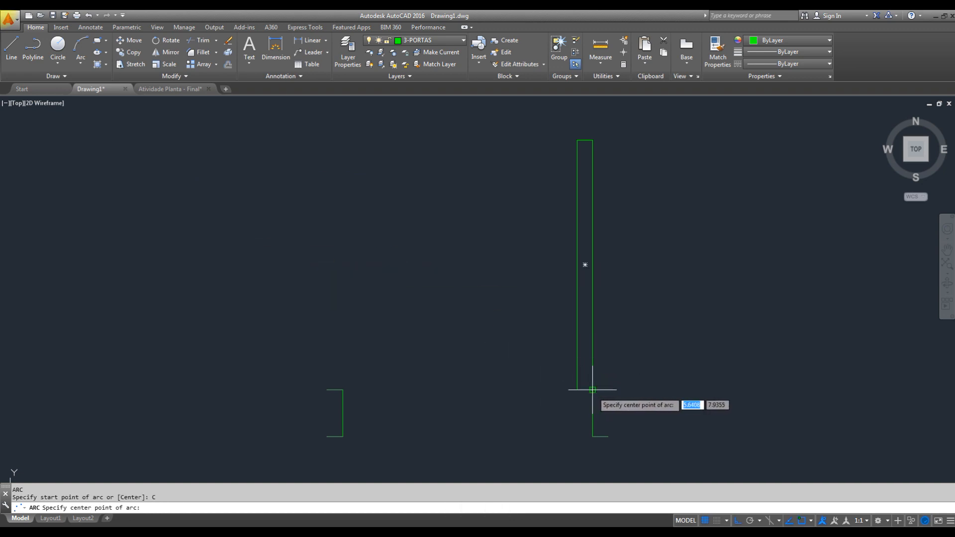
left_click(591, 390)
left_click(581, 141)
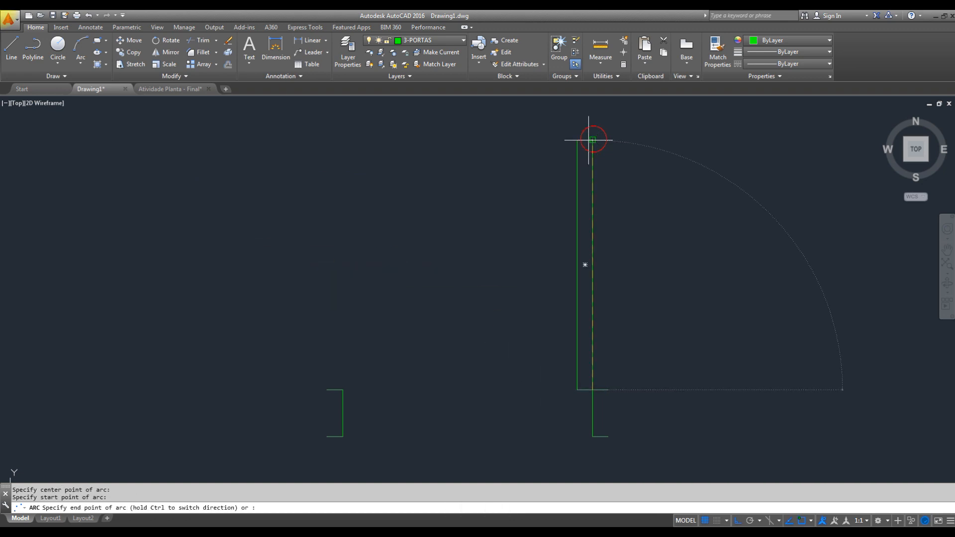
left_click(344, 252)
scroll(491, 202, "down", 2)
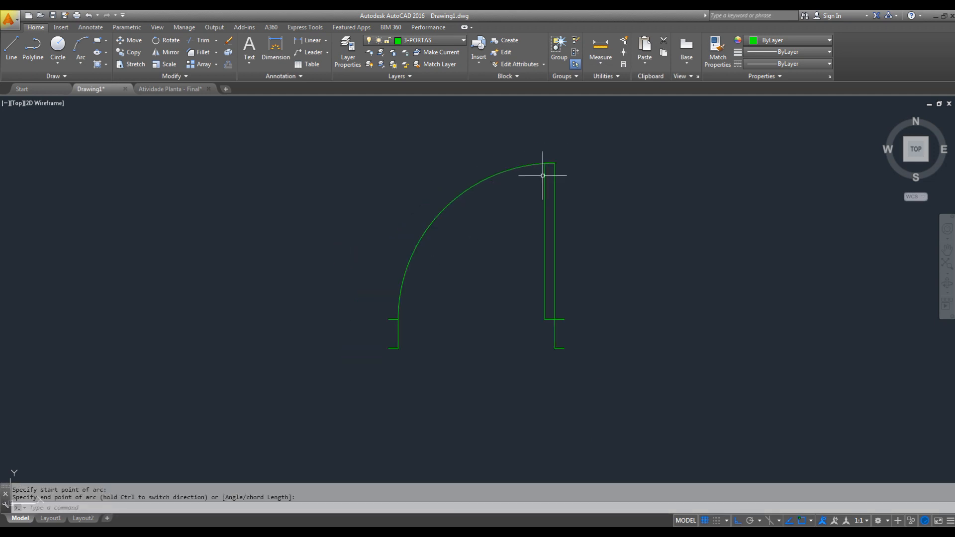
middle_click_drag(498, 262, 512, 275)
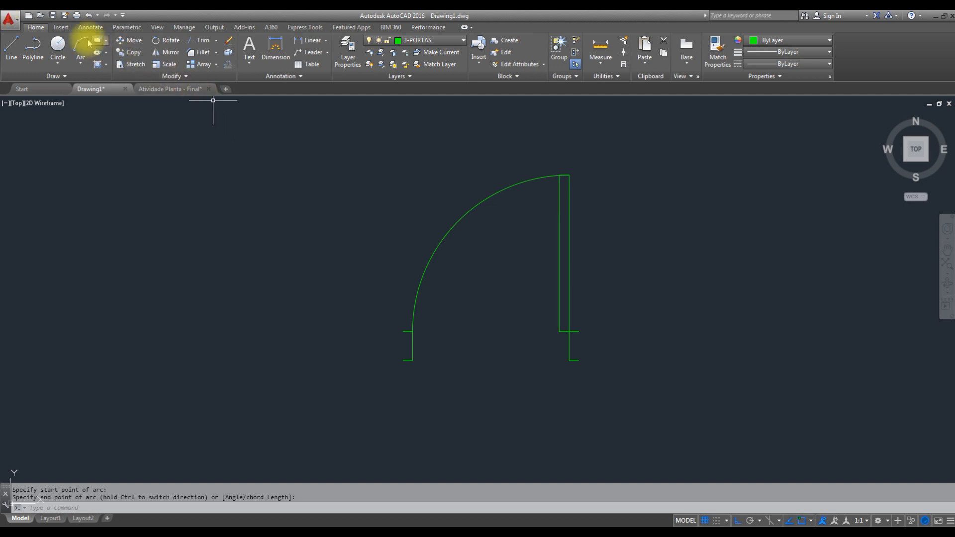
- Start a block definition named PORTA DE 80 and include all the lines and the arc of the widened door
left_click(62, 27)
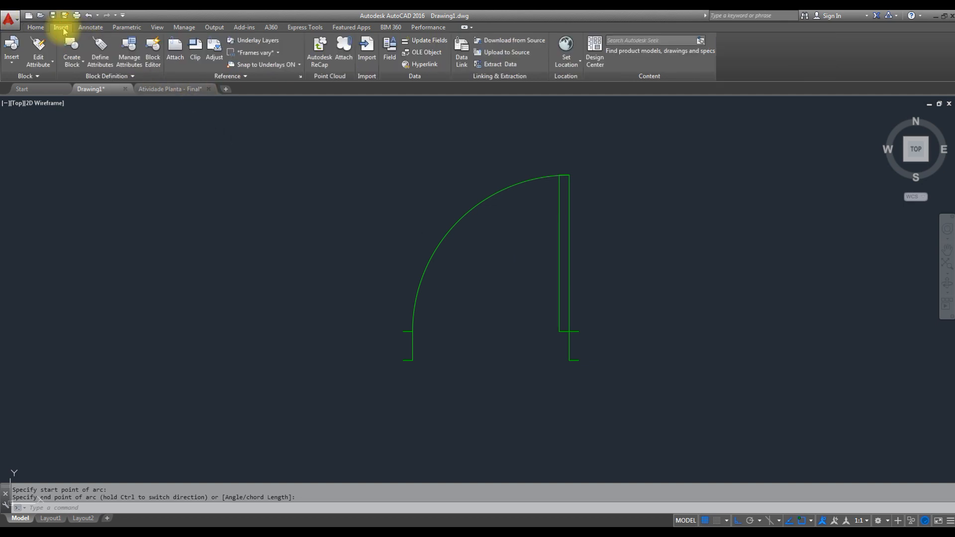
left_click(82, 61)
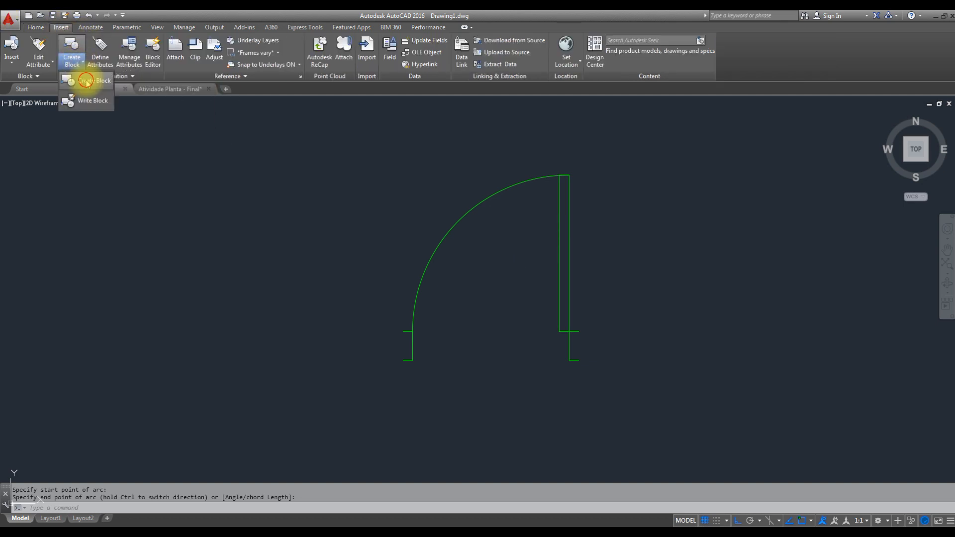
left_click(85, 96)
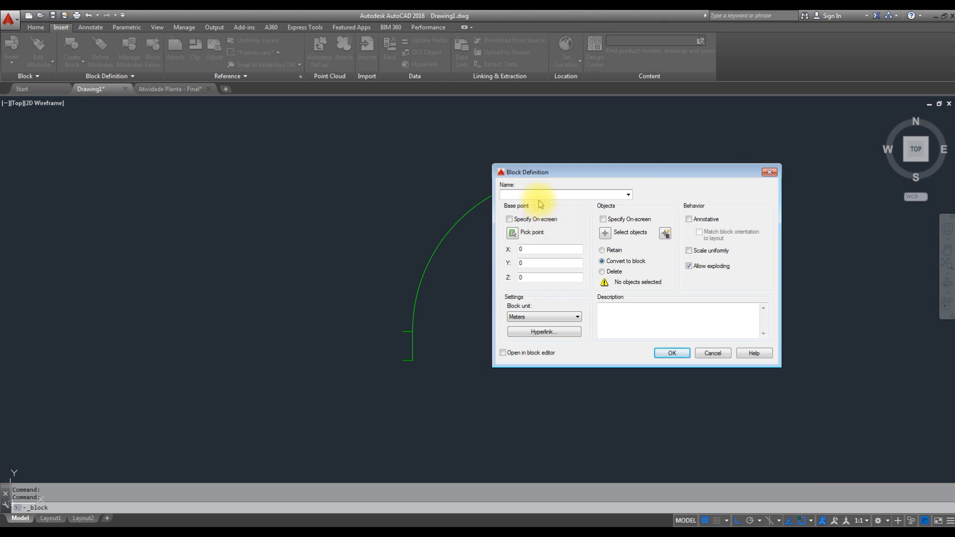
type("PO")
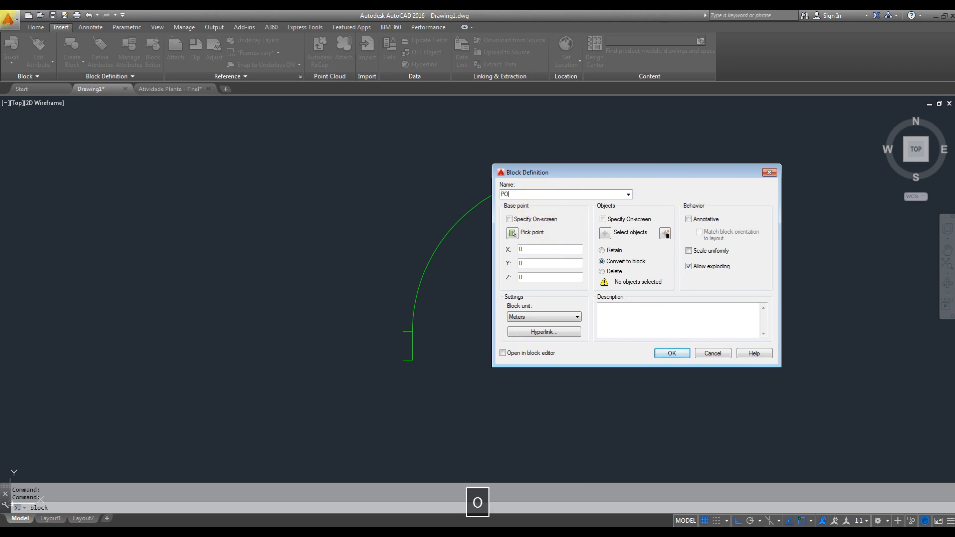
type("RTA DE 80")
left_click(605, 234)
left_click(666, 112)
left_click(344, 403)
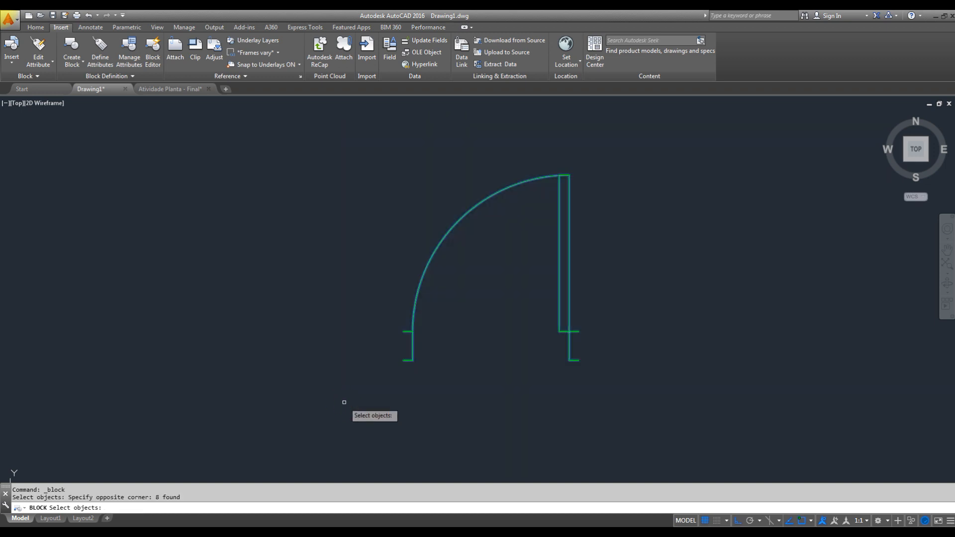
key("space")
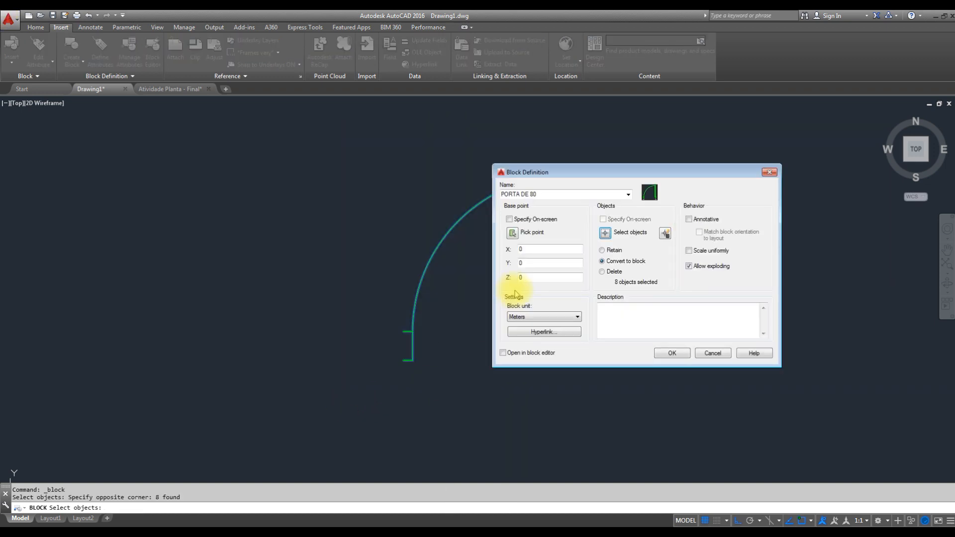
- Set the block's base point at the outer end of the right jamb's upper line and create the block
left_click(513, 233)
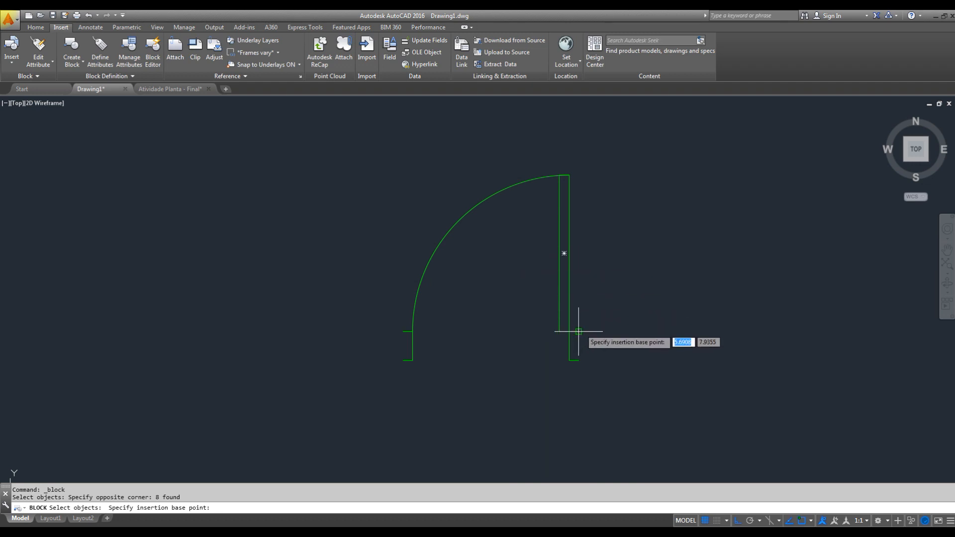
scroll(578, 325, "up", 4)
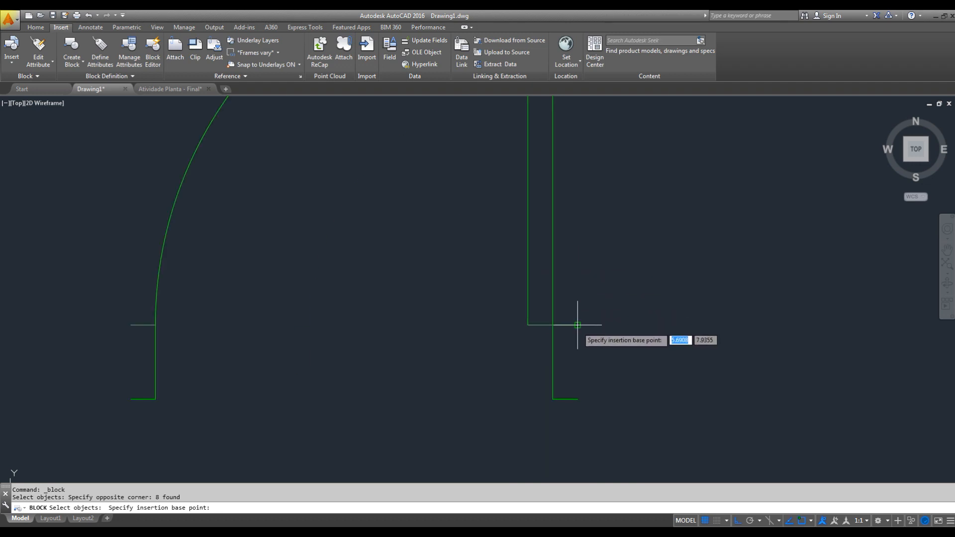
left_click(577, 326)
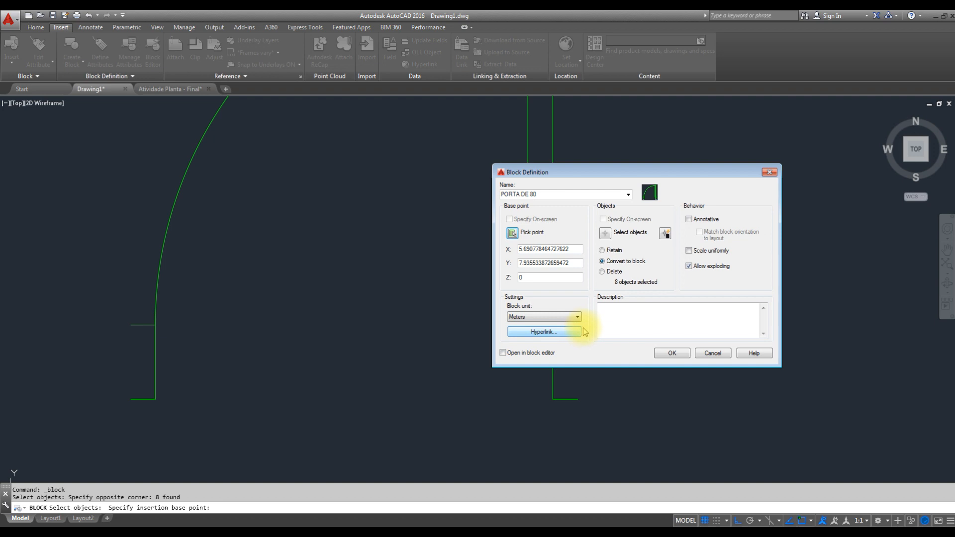
left_click(671, 352)
- With Ortho off, move the PORTA DE 80 block into the plan beside the kitchen's right-hand doorway
scroll(612, 316, "down", 5)
left_click(632, 271)
left_click(577, 290)
mouse_move(571, 316)
middle_mouse_down()
mouse_move(514, 268)
mouse_move(505, 227)
middle_mouse_up()
left_click(737, 520)
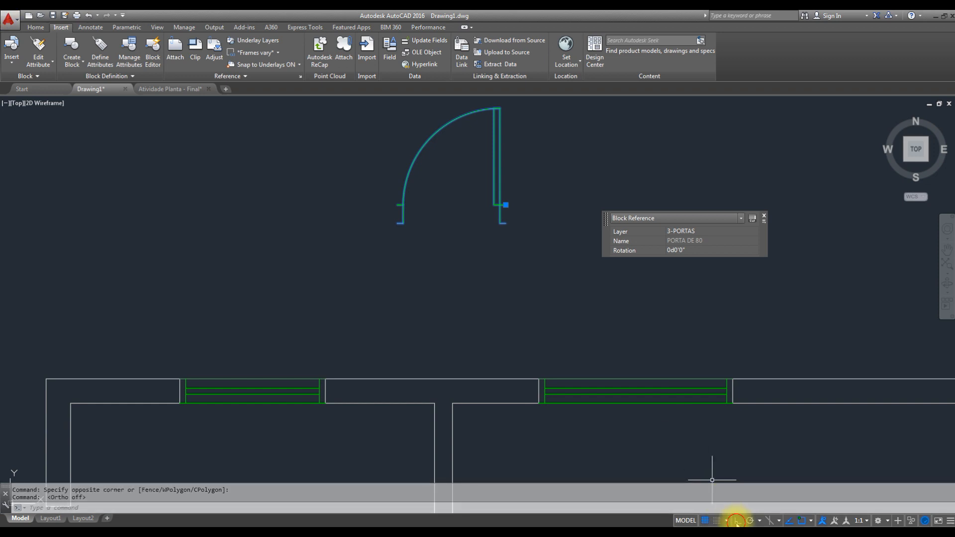
left_click(506, 205)
scroll(510, 206, "down", 2)
middle_click_drag(504, 303, 528, 192)
middle_click_drag(529, 340, 558, 291)
scroll(507, 313, "up", 2)
left_click(485, 325)
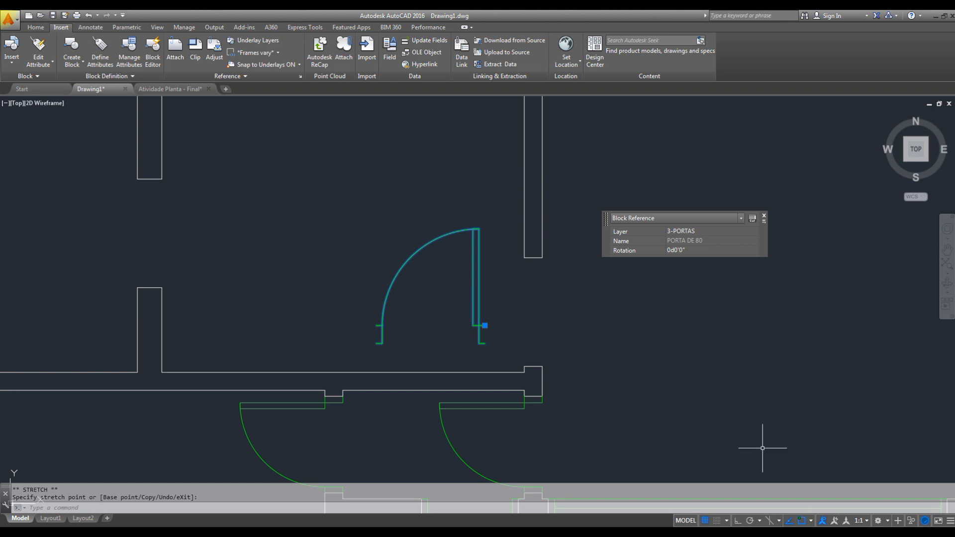
- Turn Ortho on and rotate the PORTA DE 80 door 90 degrees counterclockwise
left_click(737, 520)
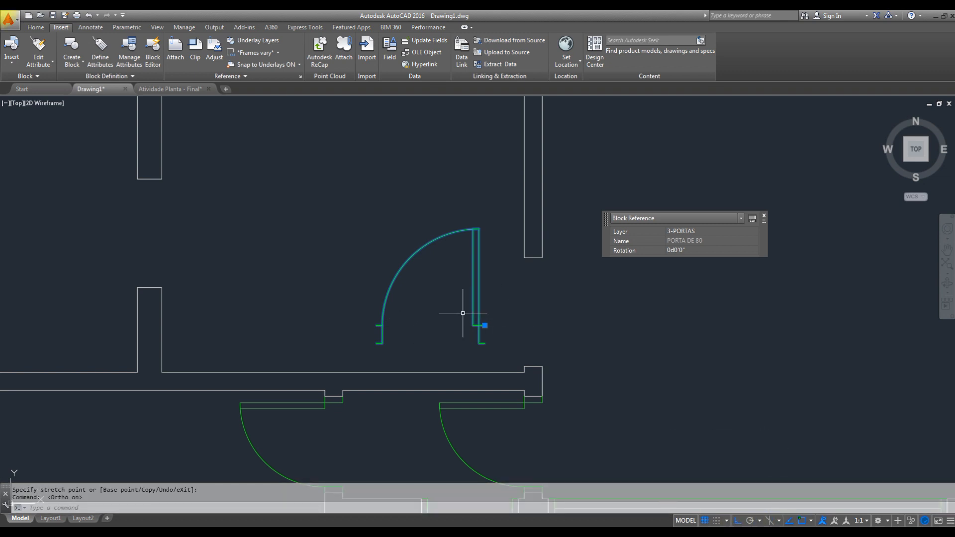
type("ro")
key("space")
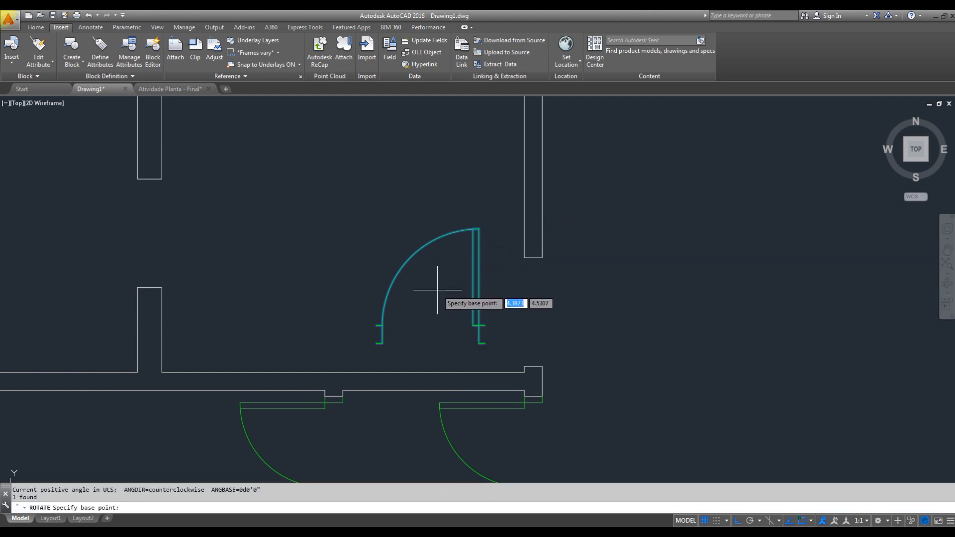
left_click(436, 290)
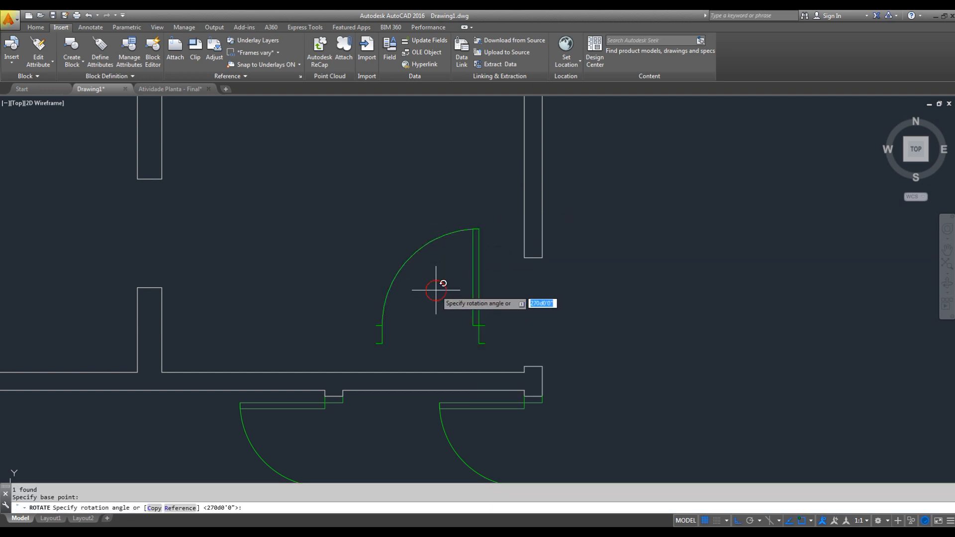
left_click(457, 207)
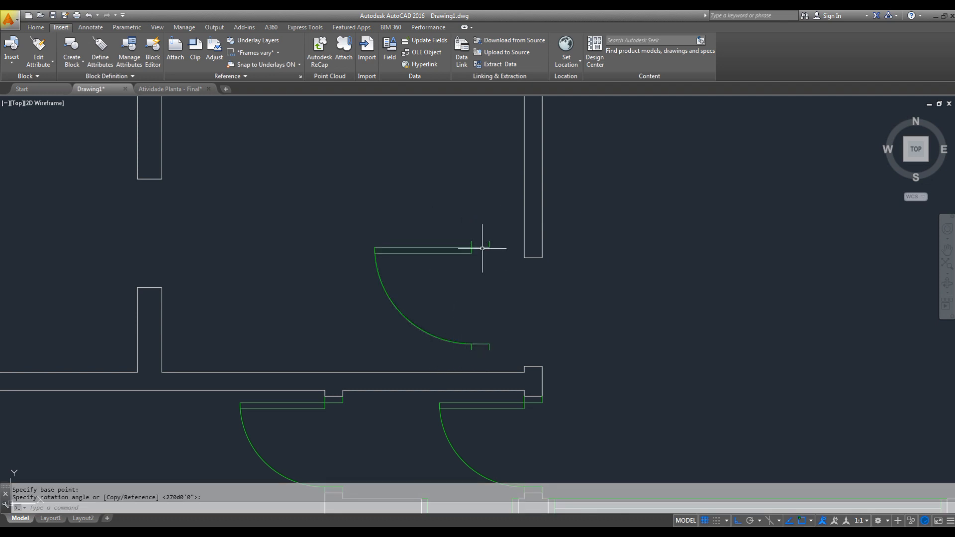
- Mirror the PORTA DE 80 door about a horizontal line and erase the source object
left_click(481, 220)
left_click(402, 328)
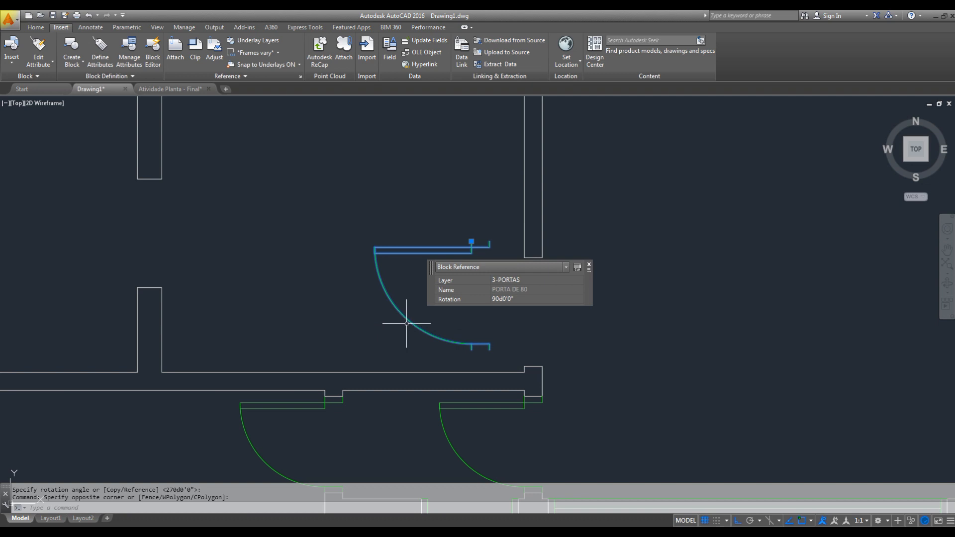
type("mi")
key("space")
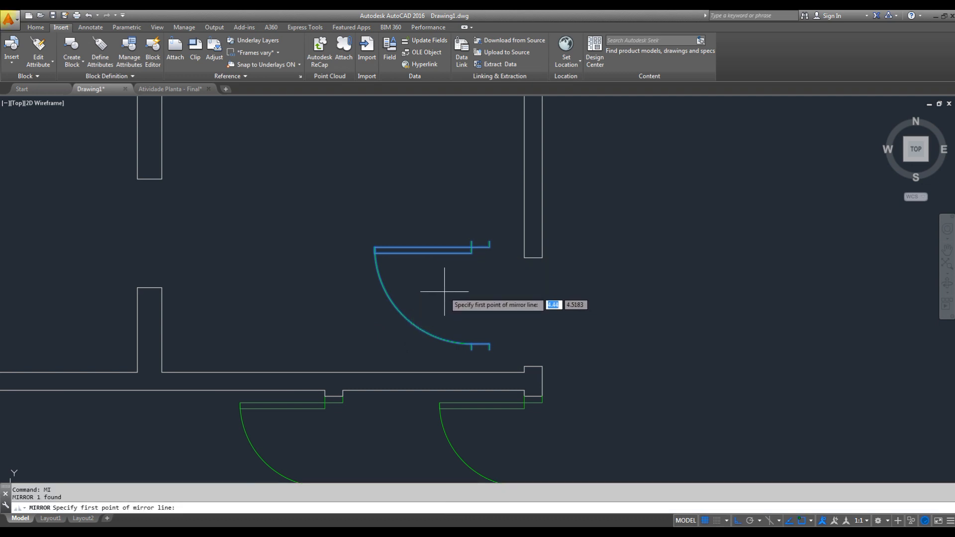
left_click(444, 291)
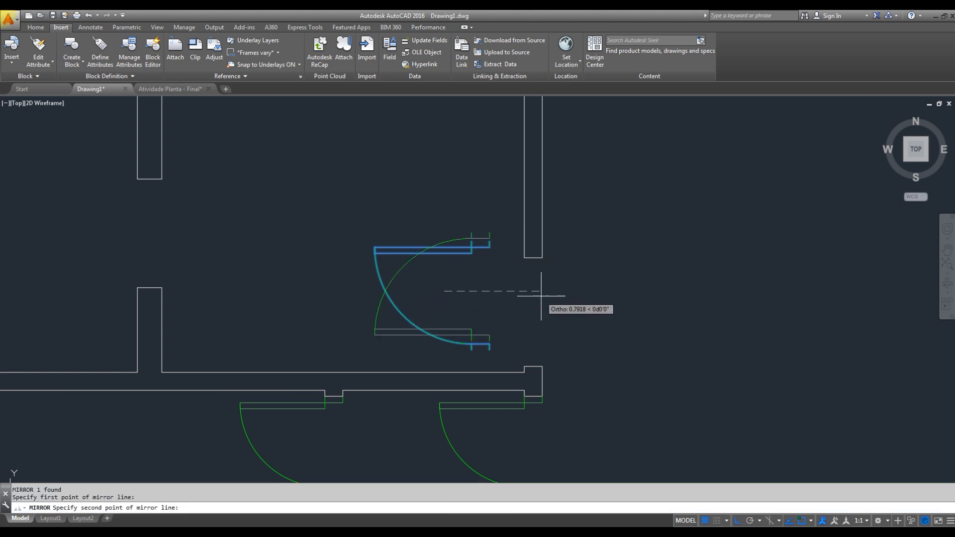
left_click(541, 296)
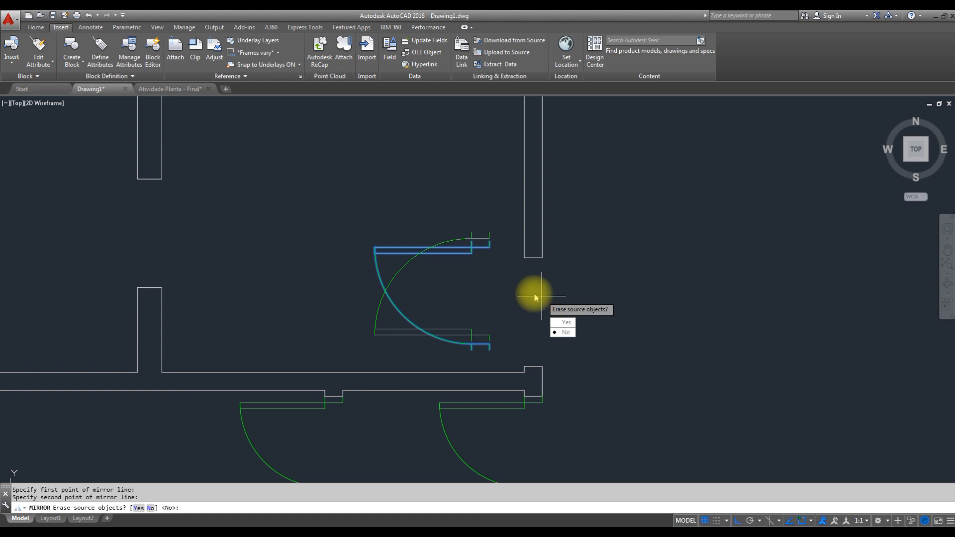
left_click(139, 507)
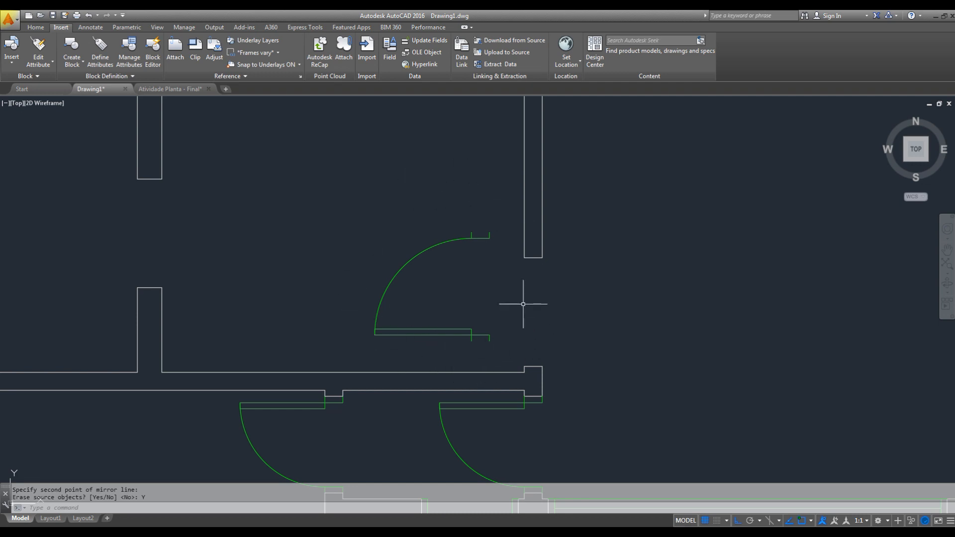
- Move the door by its insertion point onto the upper-left corner of the wall stub below the kitchen's right-hand opening
left_click(506, 305)
left_click(462, 352)
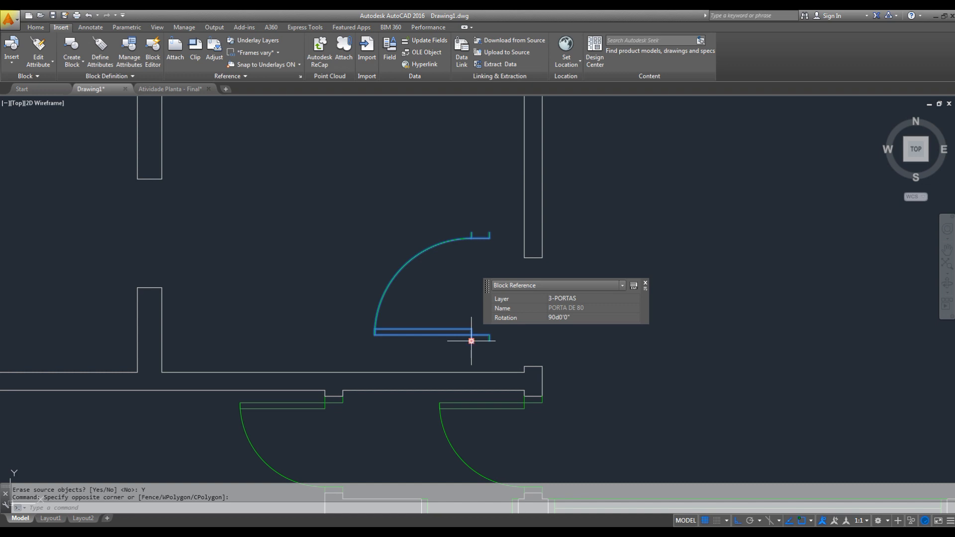
left_click(471, 342)
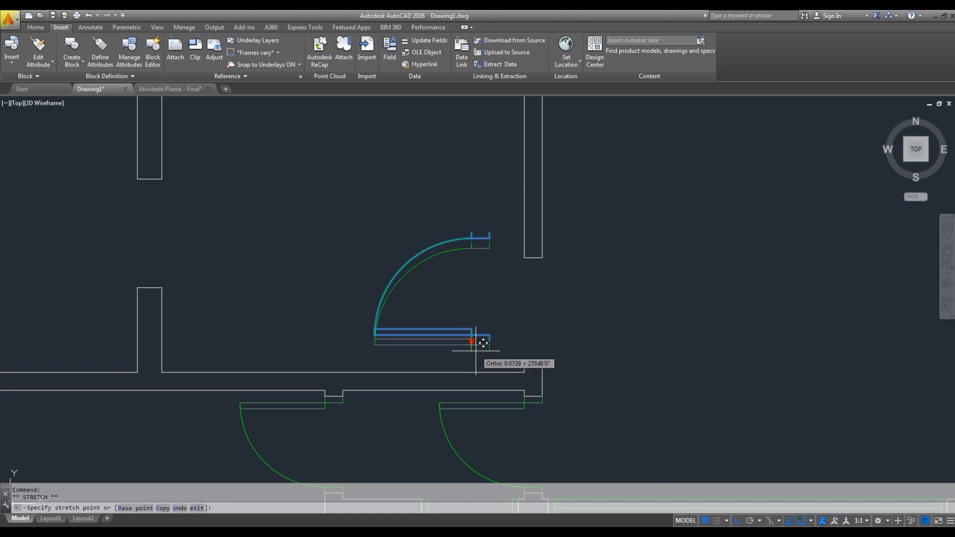
left_click(531, 356)
middle_click_drag(671, 358, 673, 386)
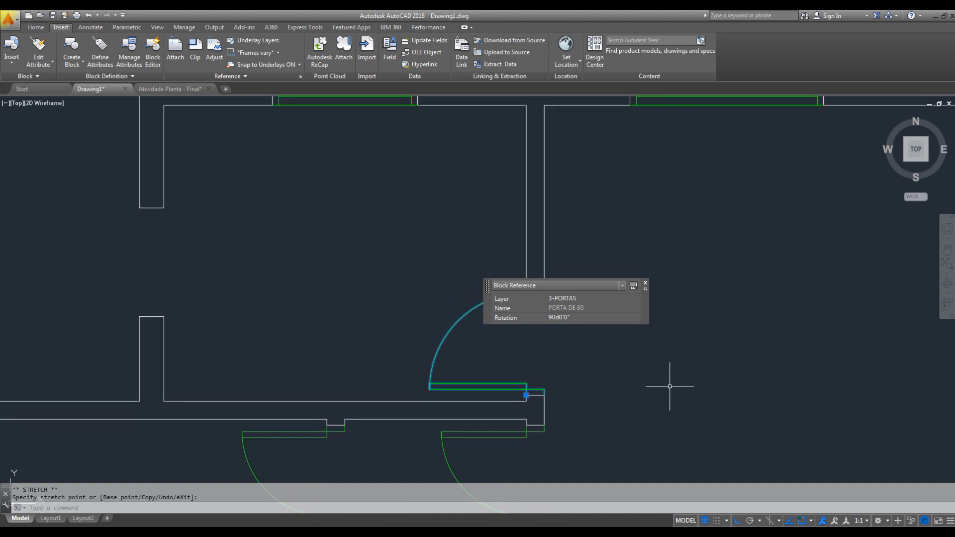
middle_click_drag(583, 374, 663, 382)
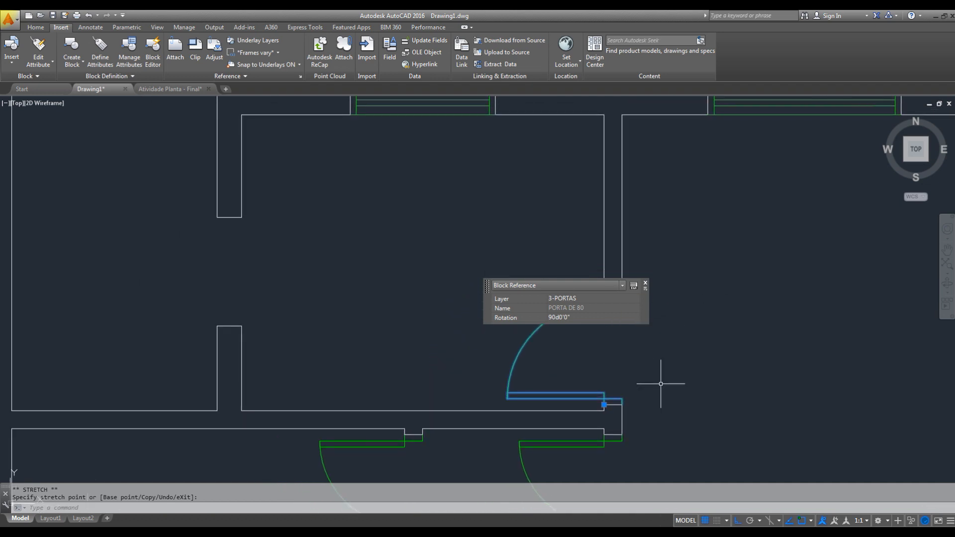
left_click(646, 285)
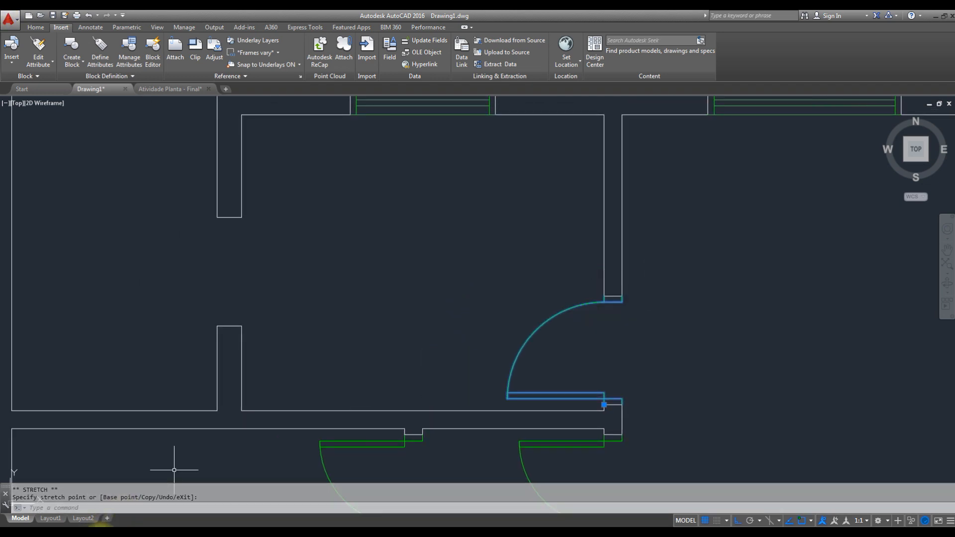
- Switch to the reference PDF in Adobe Acrobat Reader, examine the doors around the COZINHA, and return to AutoCAD
left_click(101, 534)
key("space")
left_click_drag(457, 202, 437, 367)
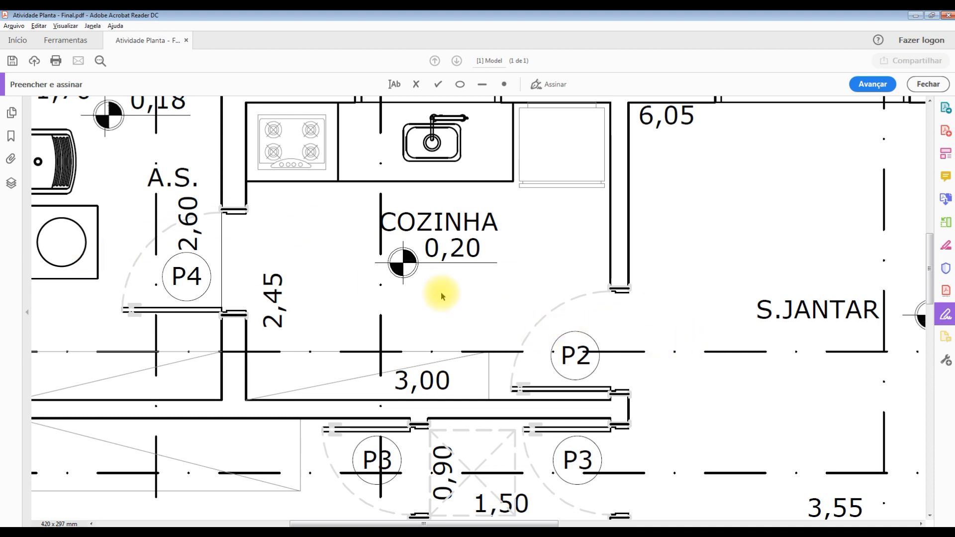
key("alt+Tab")
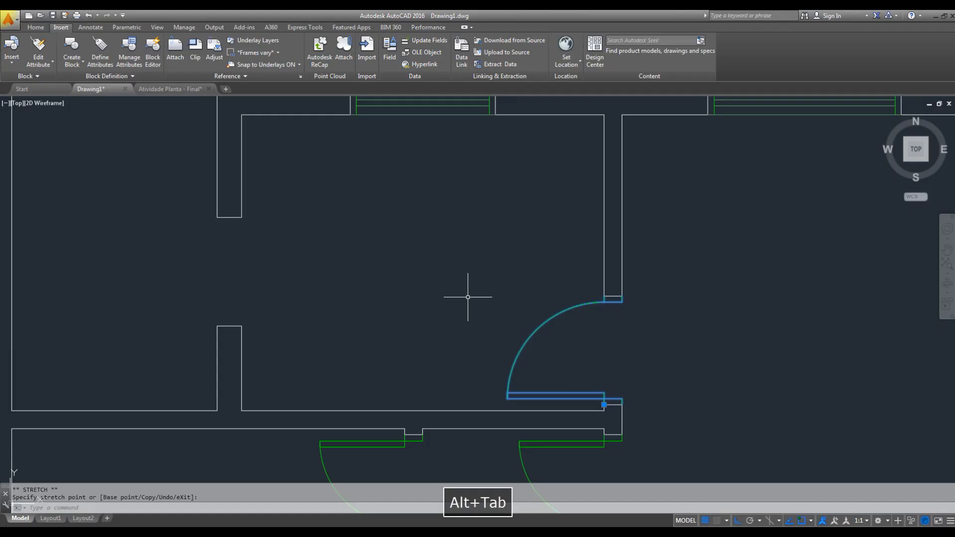
- Copy the PORTA DE 80 door from its insertion point onto the upper-left corner of the wall stub below the kitchen's left-hand opening
right_click(600, 335)
key("Escape")
key("Escape")
left_click(548, 334)
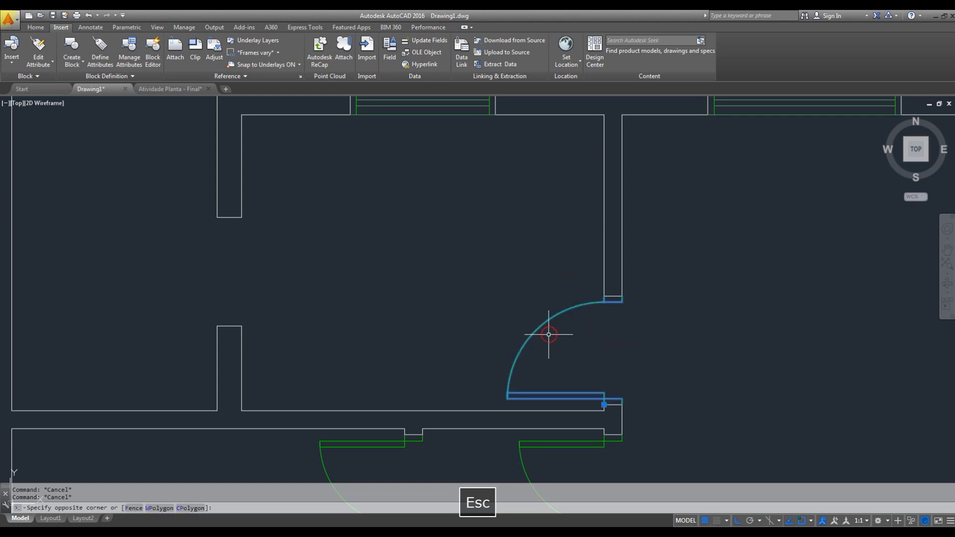
left_click(40, 27)
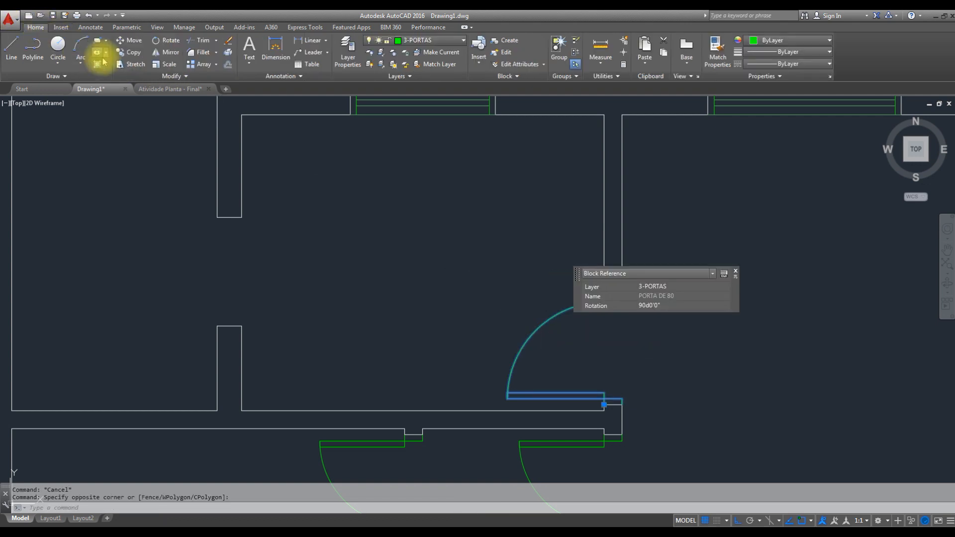
left_click(130, 52)
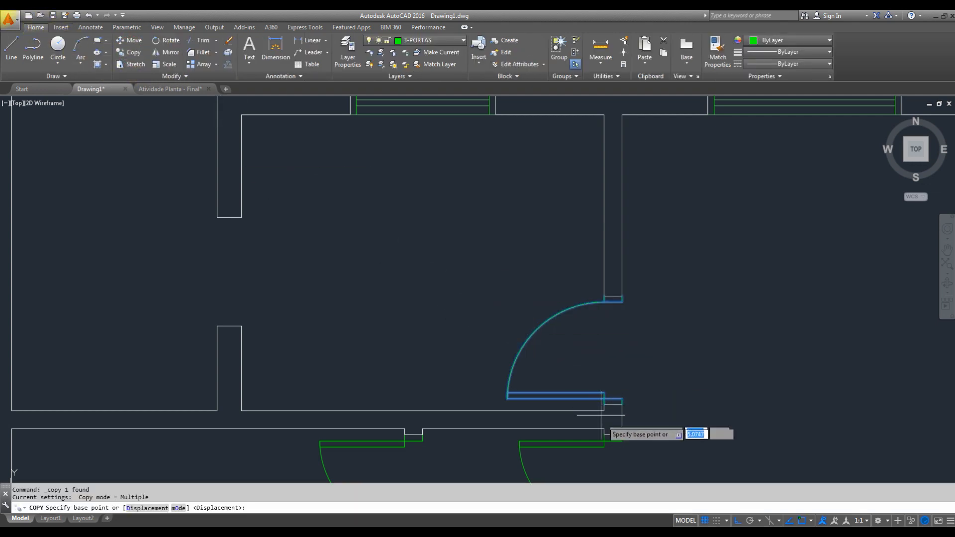
scroll(598, 408, "up", 5)
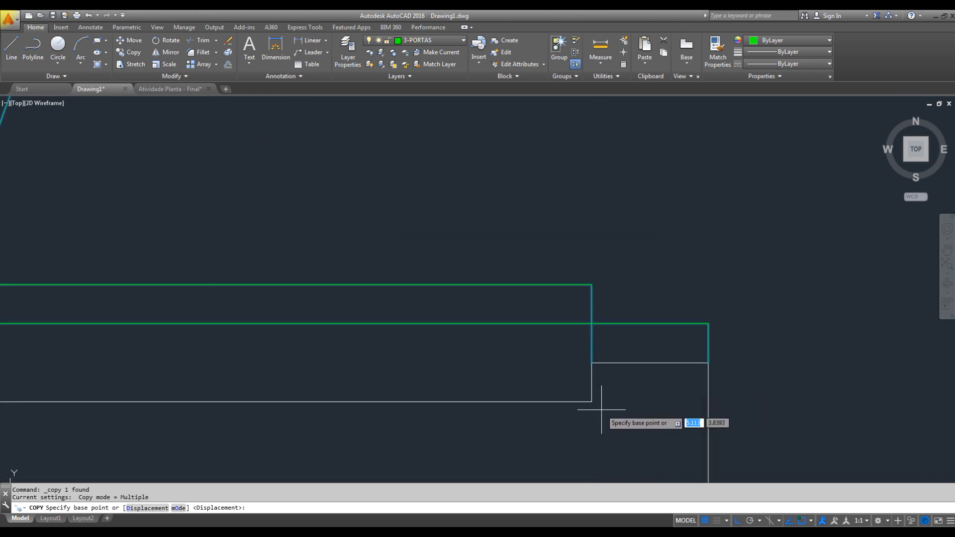
left_click(591, 363)
scroll(610, 328, "down", 5)
middle_click_drag(522, 275, 770, 331)
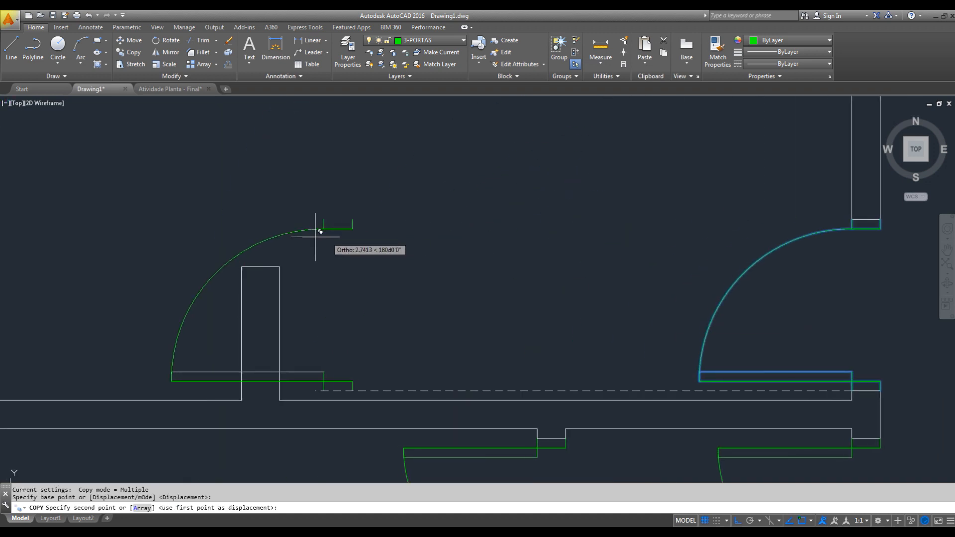
left_click(242, 266)
scroll(241, 266, "down", 2)
middle_click_drag(297, 238, 352, 267)
key("Escape")
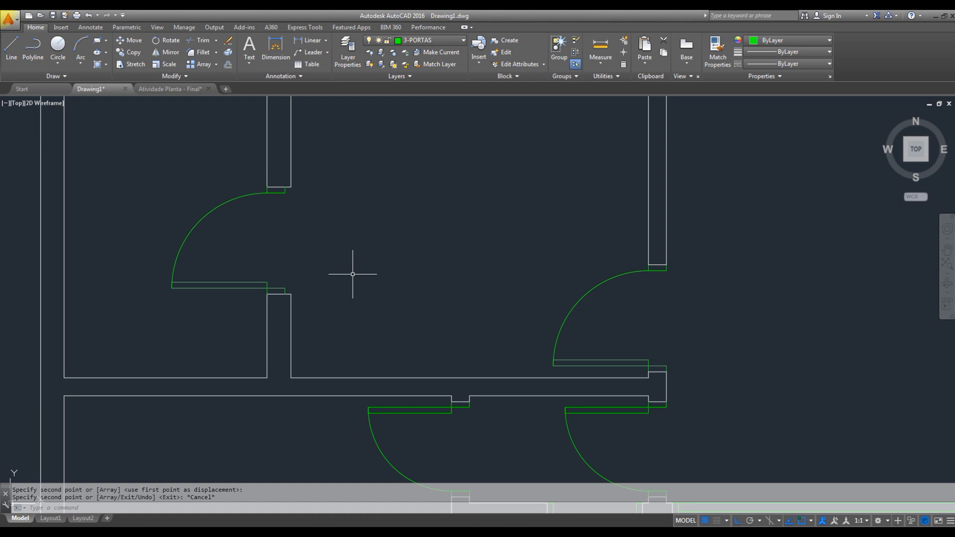
- Explode the door block copied into the kitchen's left-hand opening
mouse_move(361, 272)
middle_mouse_down()
mouse_move(380, 315)
mouse_move(411, 320)
middle_mouse_up()
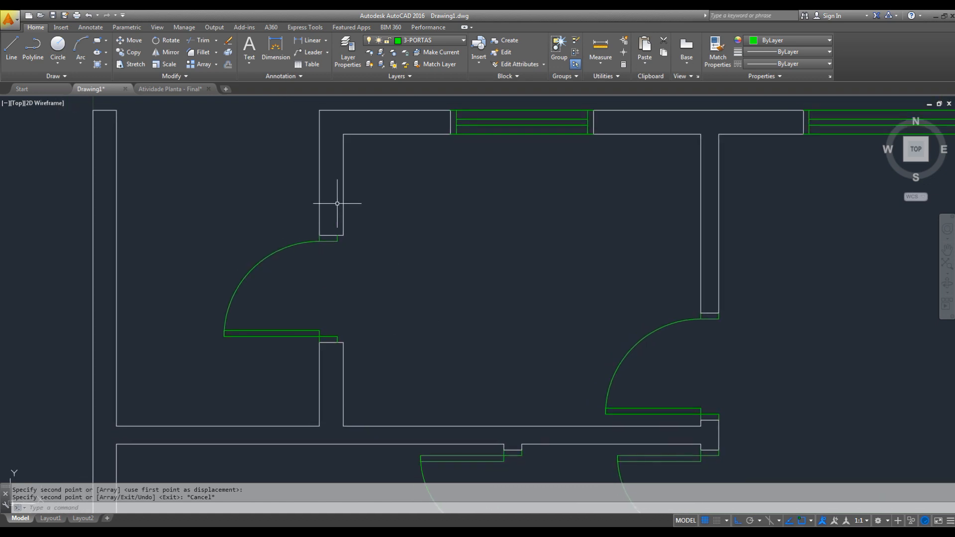
middle_click_drag(318, 206, 366, 209)
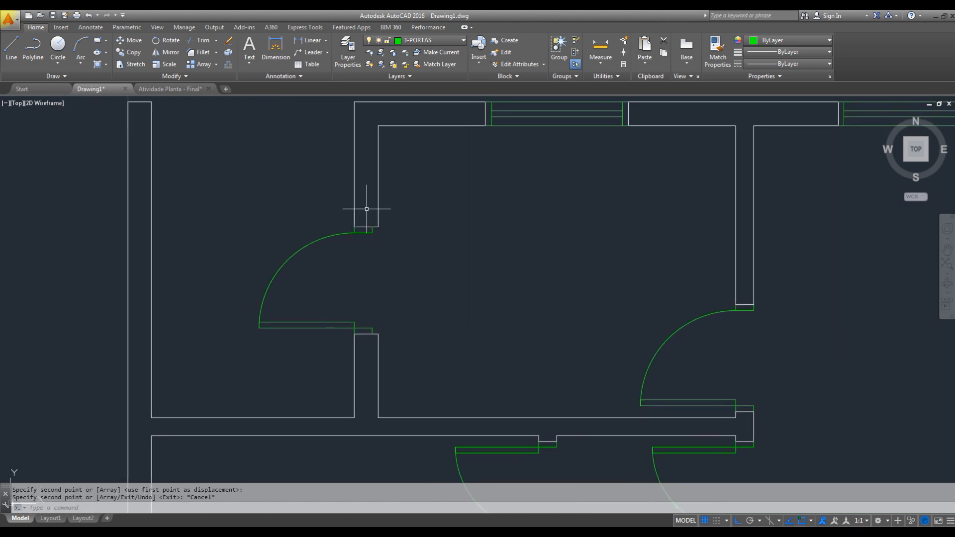
scroll(367, 209, "up", 2)
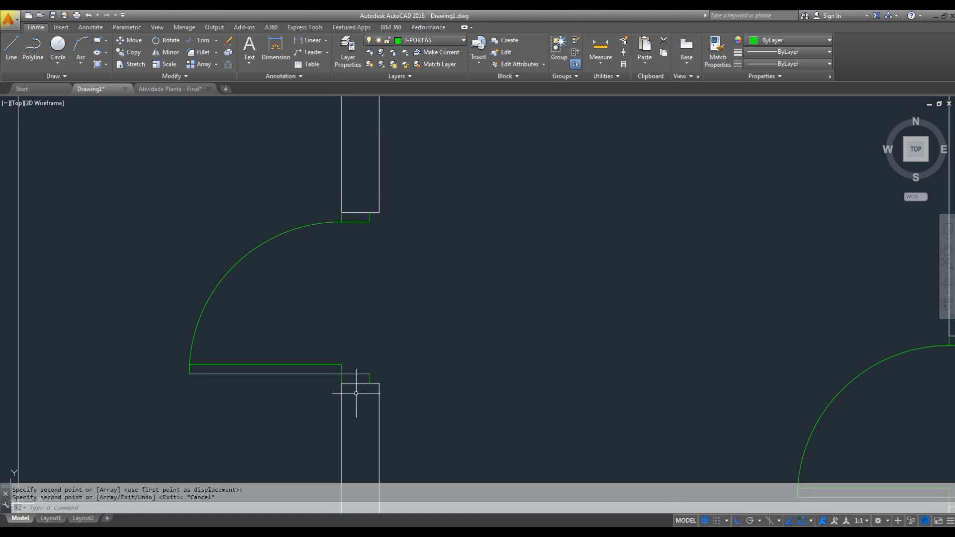
left_click(366, 216)
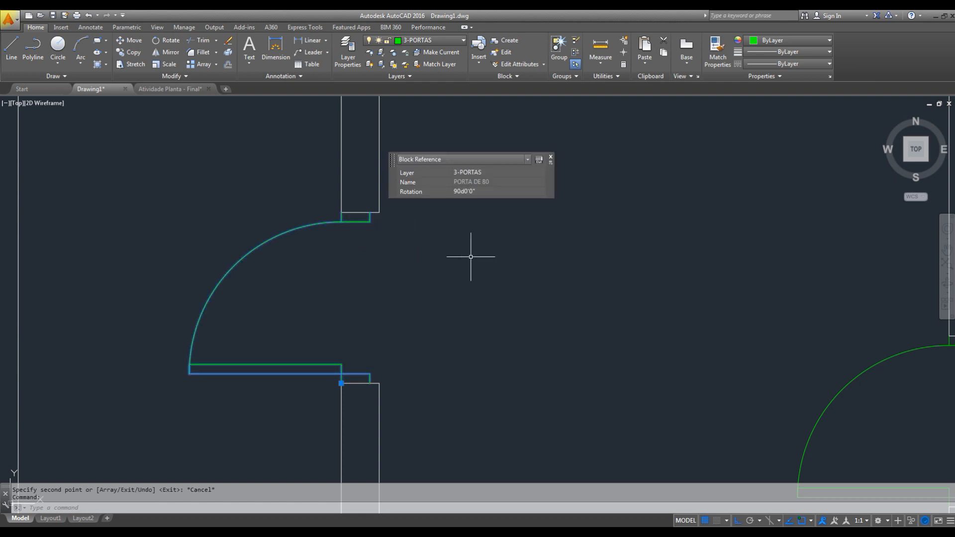
type("x")
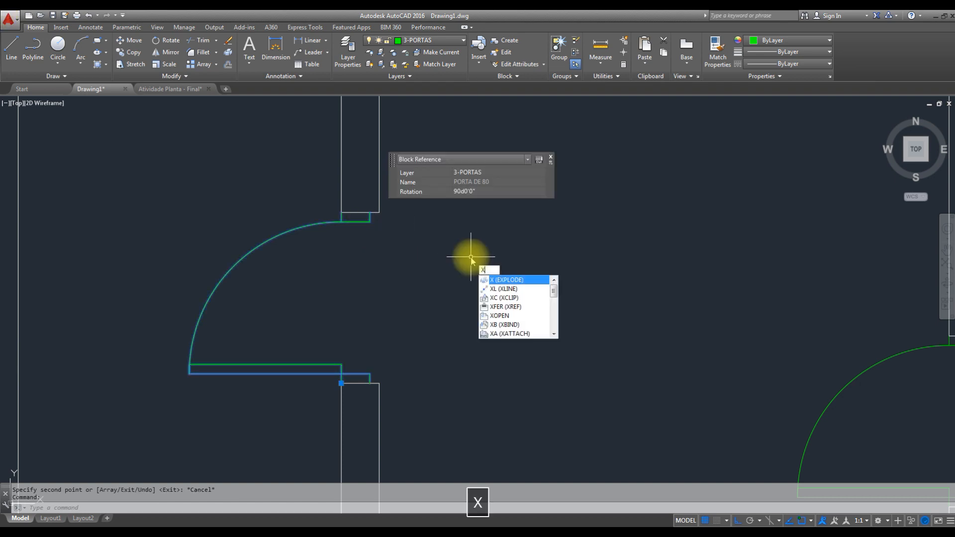
key("space")
key("Escape")
- Stretch both jambs of the exploded kitchen door 0.05 to the right so they span the full wall thickness
scroll(375, 212, "up", 3)
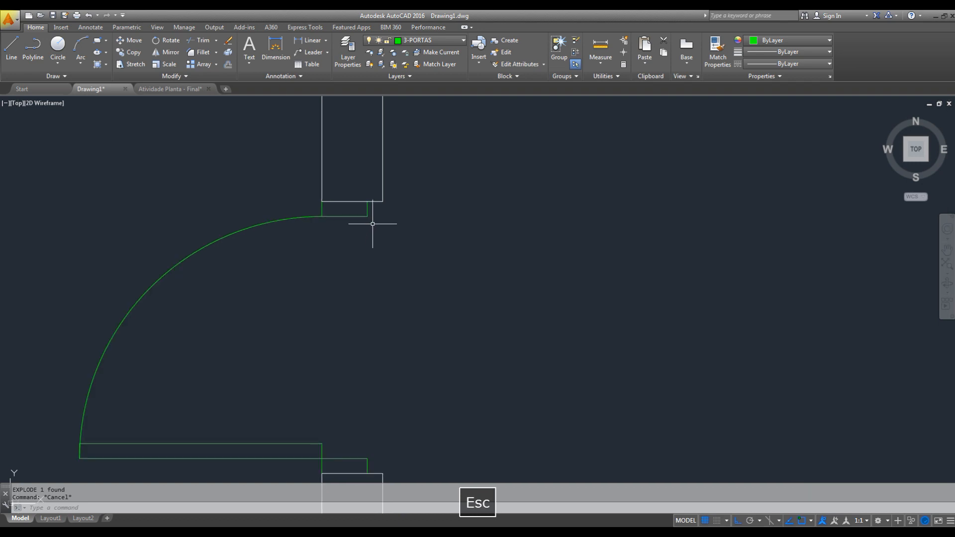
key("space")
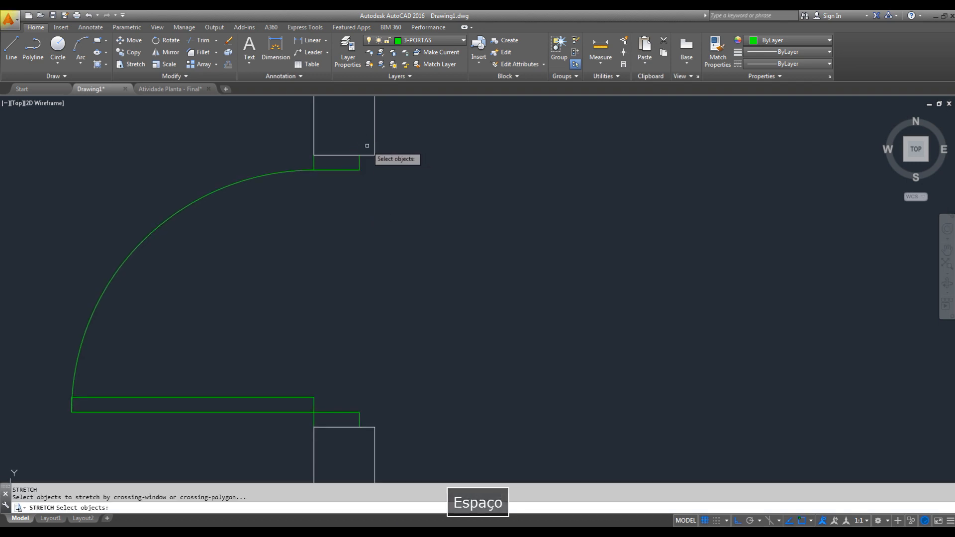
left_click(366, 143)
left_click(339, 432)
key("space")
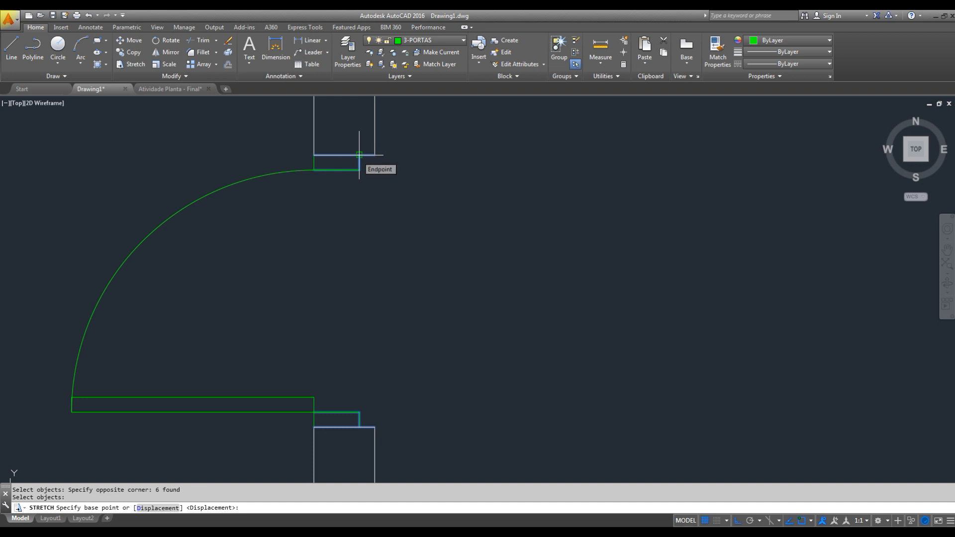
left_click(359, 154)
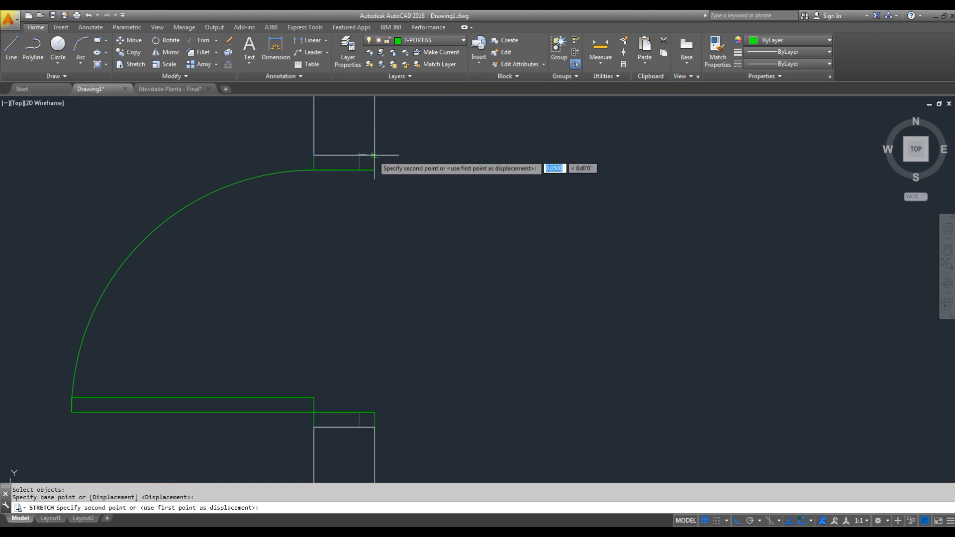
key("Escape")
mouse_move(401, 193)
middle_mouse_down()
mouse_move(418, 156)
mouse_move(443, 153)
middle_mouse_up()
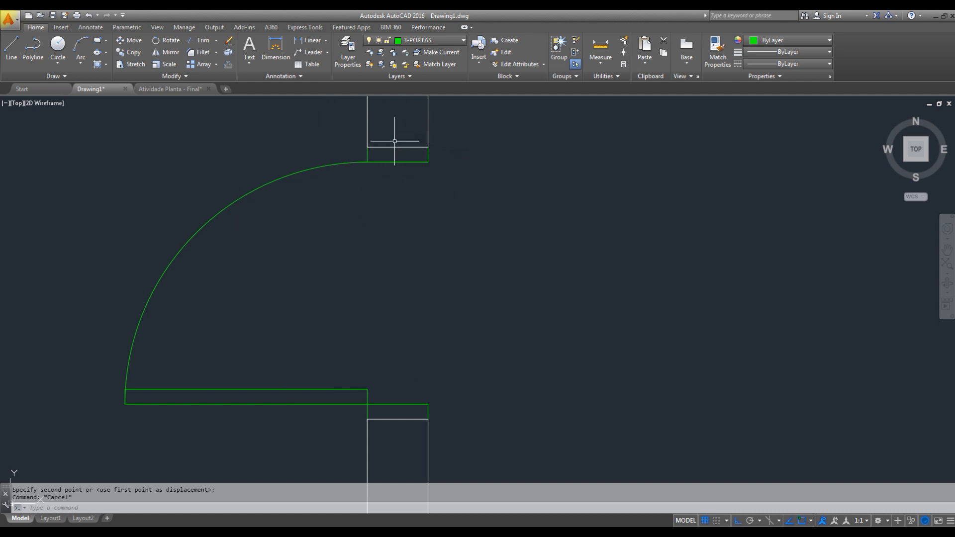
- Copy the PORTA DE 80 door from the kitchen's right-hand opening to beside the entrance opening on the plan's right side, with Ortho off
scroll(395, 184, "down", 8)
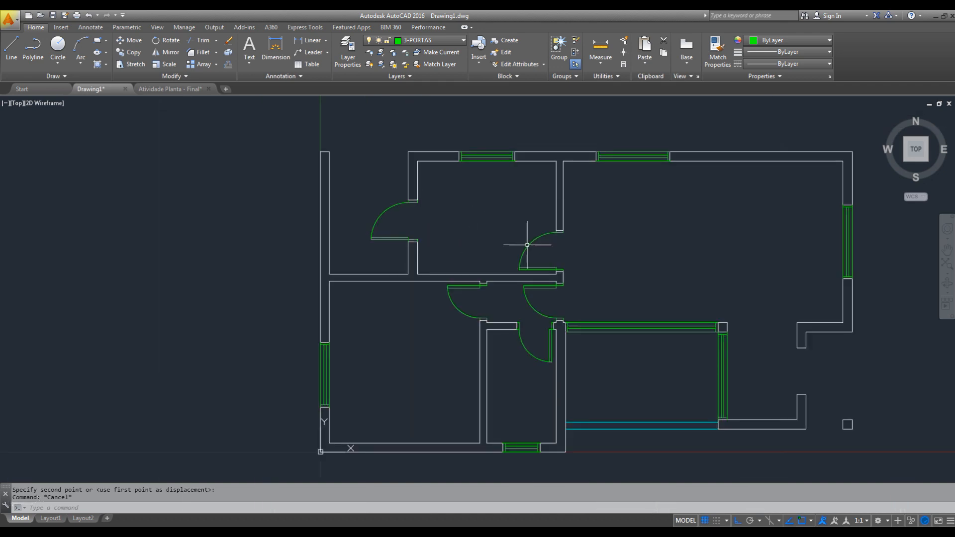
left_click(400, 222)
left_click(354, 206)
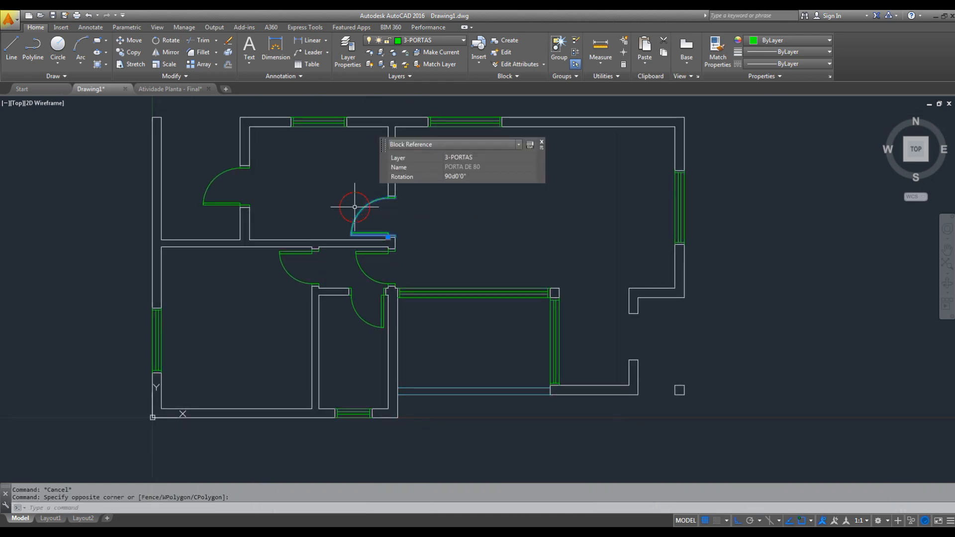
key("c")
key("space")
left_click(396, 214)
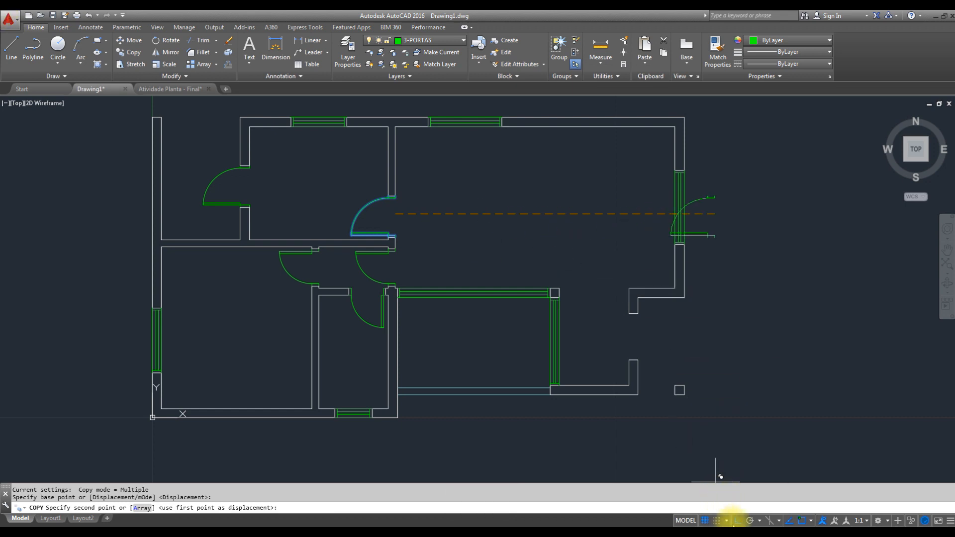
left_click(738, 521)
scroll(677, 378, "up", 4)
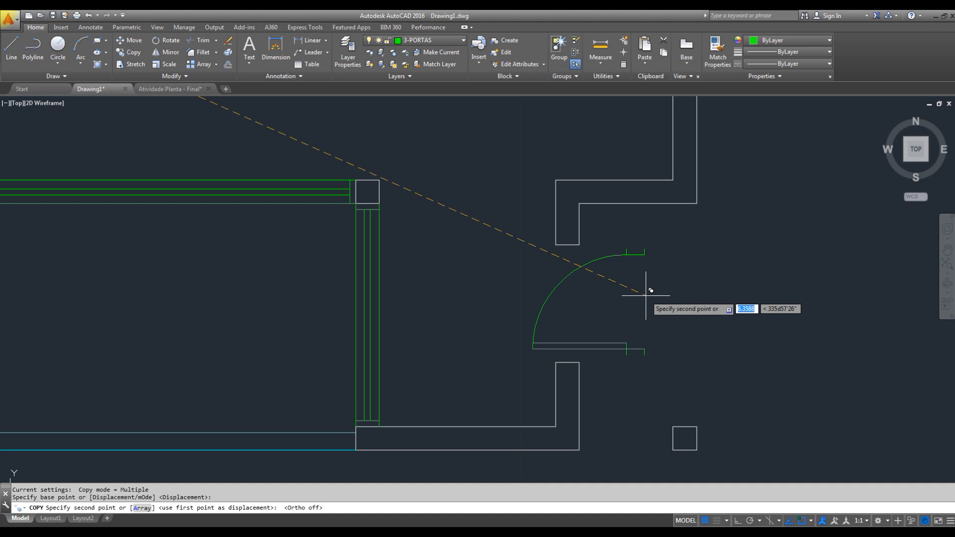
left_click(636, 293)
key("Escape")
- Move the copied door by its insertion point onto the upper-left corner of the wall stub below the entrance opening
scroll(642, 322, "up", 3)
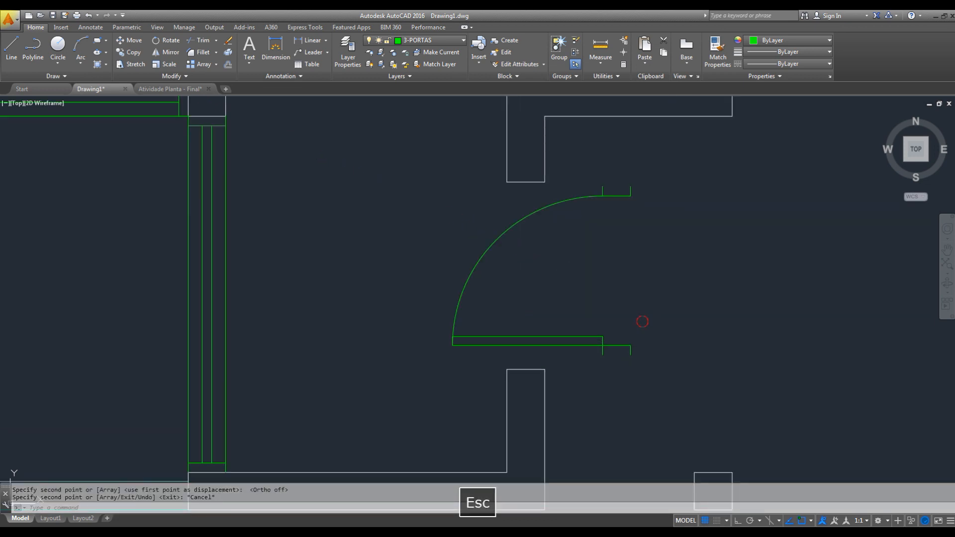
left_click_drag(642, 322, 580, 367)
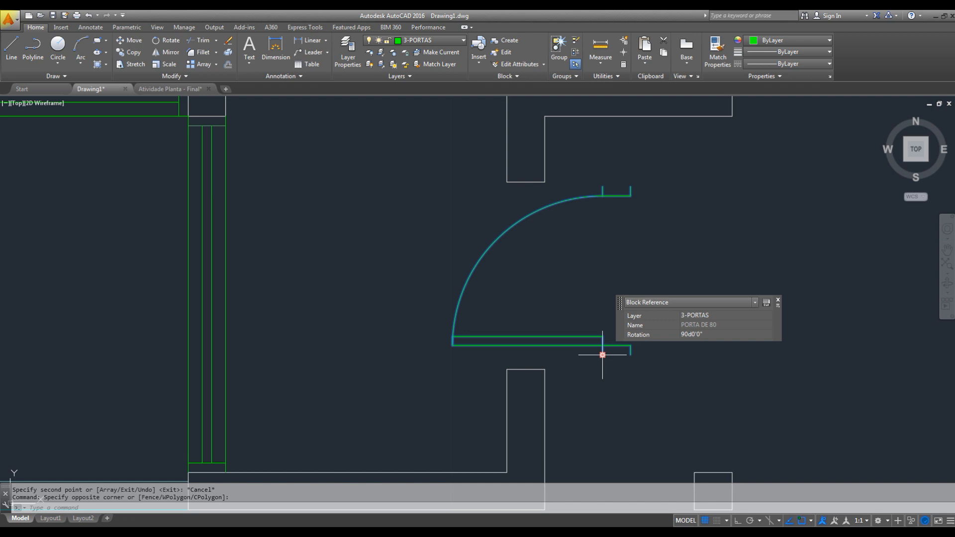
left_click(601, 355)
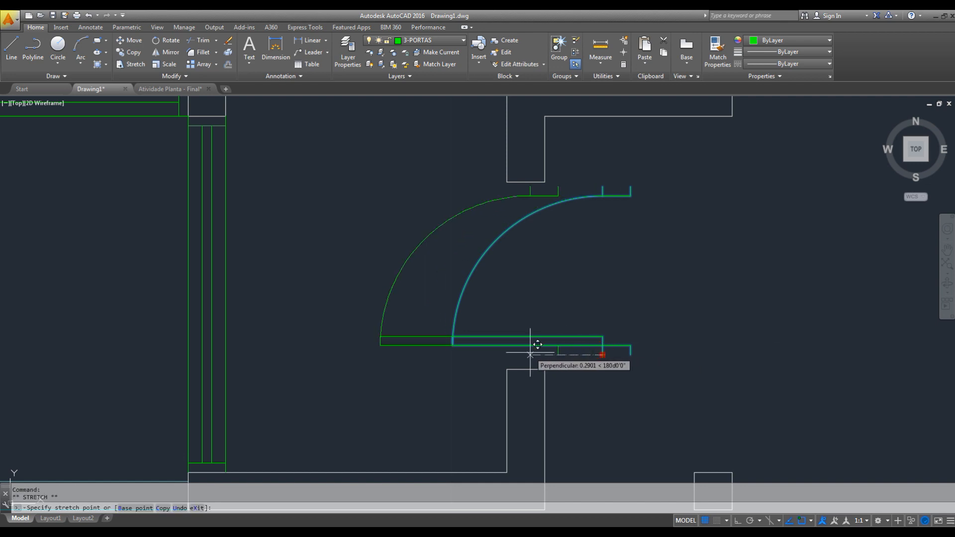
left_click(507, 369)
key("Escape")
- Explode the entrance door block and delete its swing arc
left_click(539, 194)
left_click(486, 222)
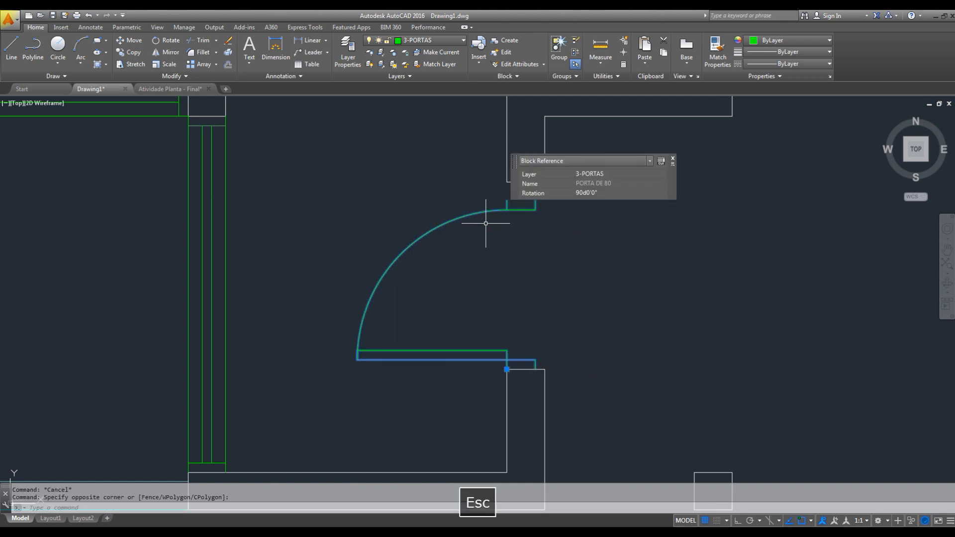
type("X")
key("space")
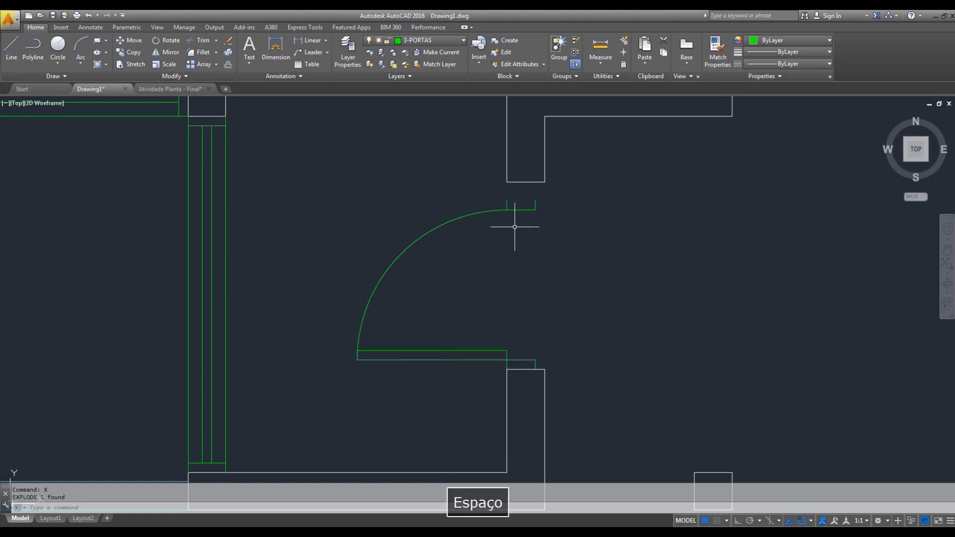
left_click(448, 214)
left_click(437, 258)
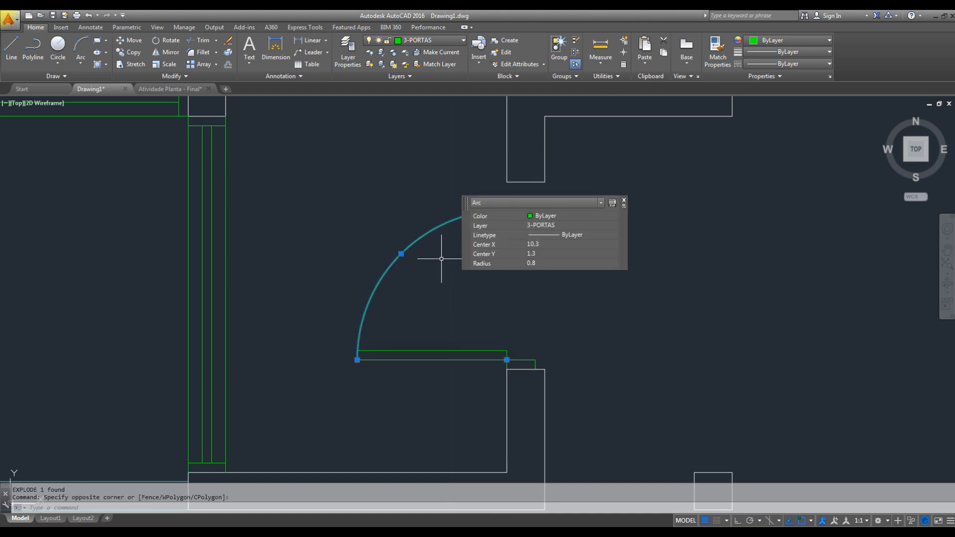
key("Delete")
left_click(543, 198)
left_click(470, 227)
type("m")
key("space")
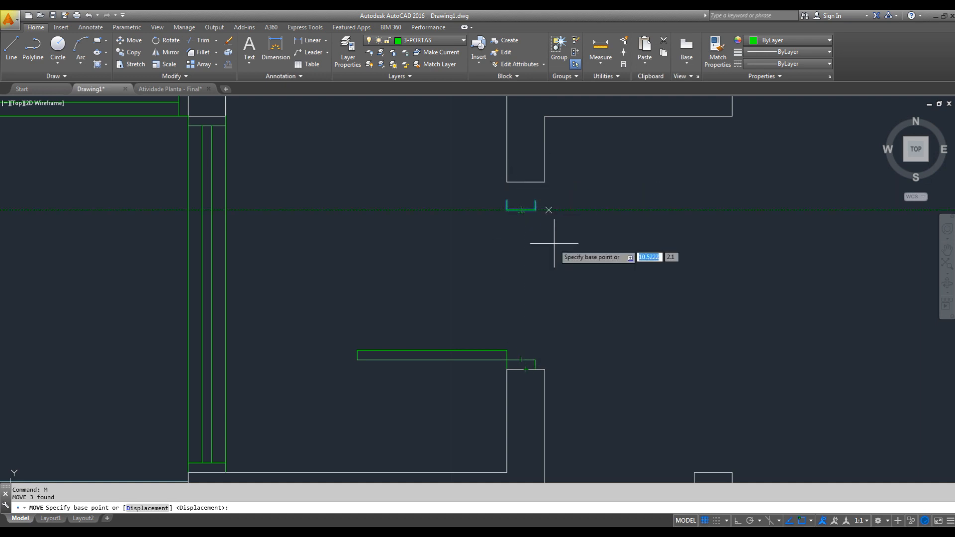
key("Escape")
- Measure the entrance opening between its lower and upper wall ends
type("DI")
key("space")
left_click(549, 367)
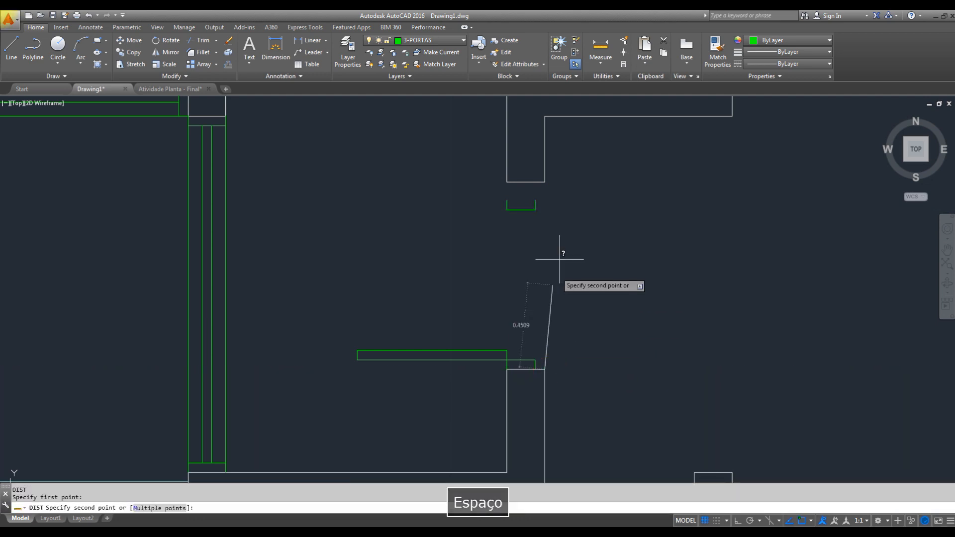
left_click(546, 181)
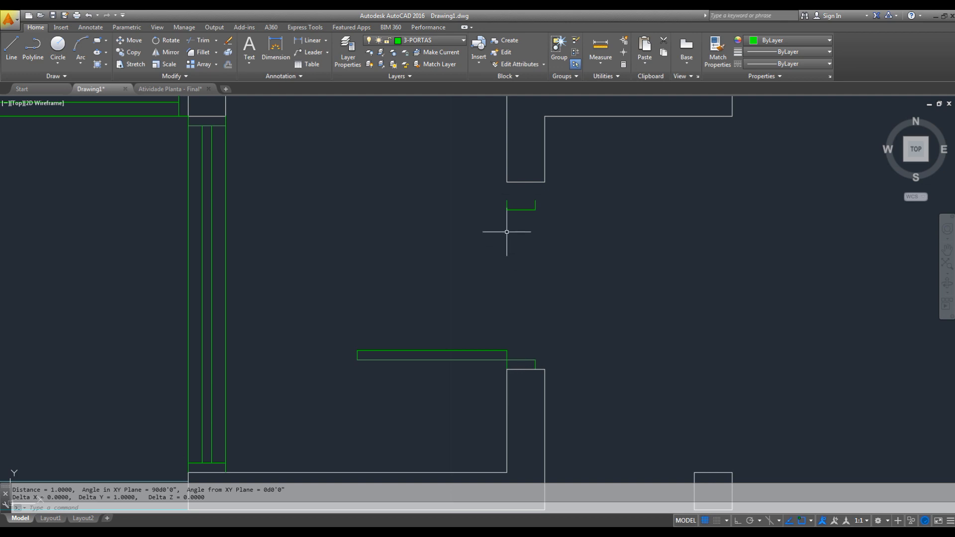
- Move the entrance door's upper jamb by its upper-left endpoint onto the lower-left corner of the wall above the opening
left_click(542, 193)
left_click(473, 224)
type("M")
key("space")
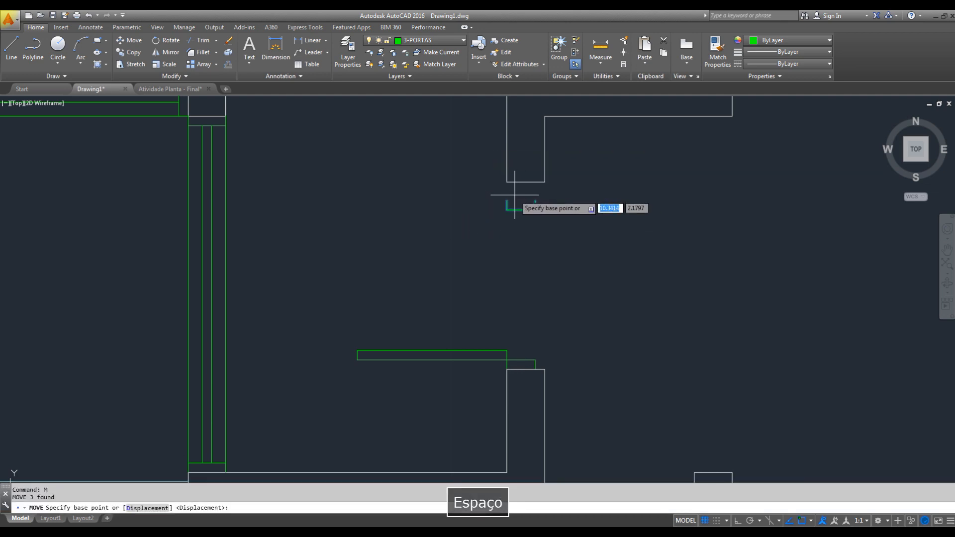
left_click(507, 201)
left_click(509, 182)
key("Escape")
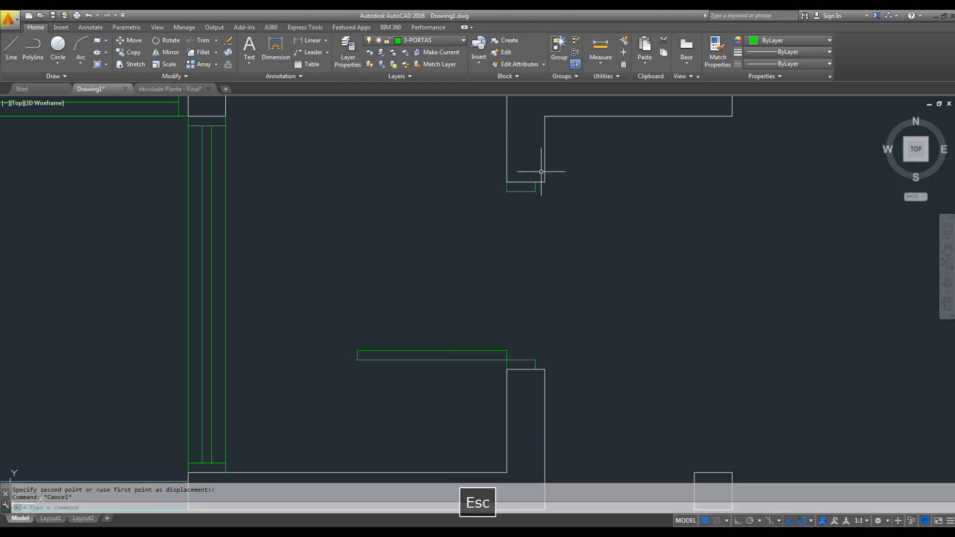
- Stretch both entrance door jambs to the right until they meet the wall's outer face
type("S")
key("space")
left_click(539, 178)
left_click(513, 381)
key("space")
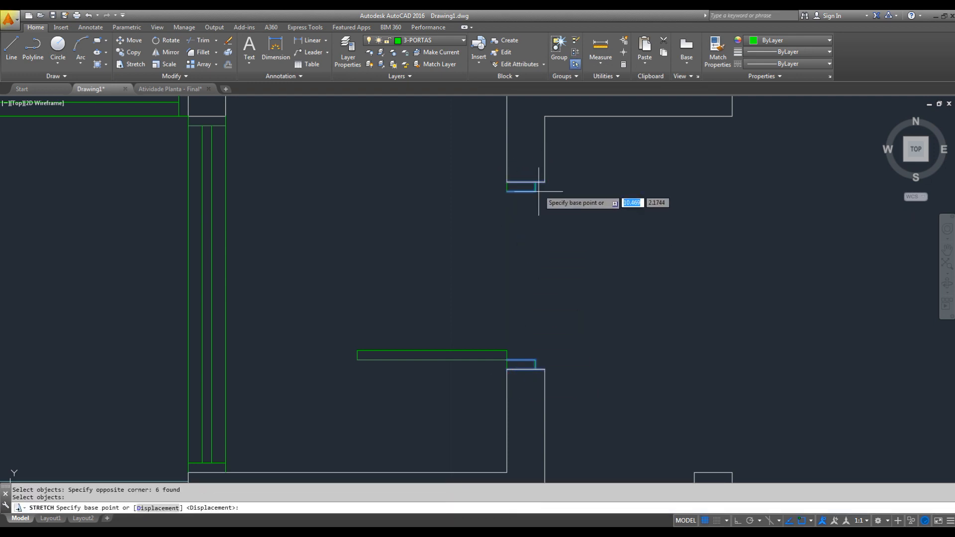
left_click(535, 187)
left_click(544, 187)
key("Escape")
type("s")
key("space")
left_click_drag(371, 318, 347, 371)
key("Escape")
key("Escape")
key("space")
key("Escape")
- Stretch the free end of the entrance door leaf 0.1 to the left, with Ortho on
key("space")
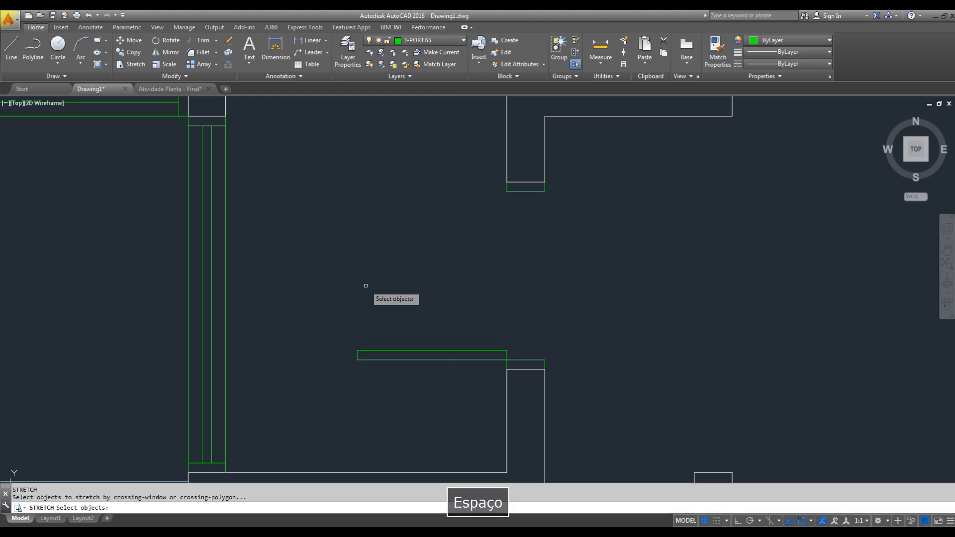
left_click(373, 287)
left_click(338, 383)
key("space")
left_click(396, 394)
key("F8")
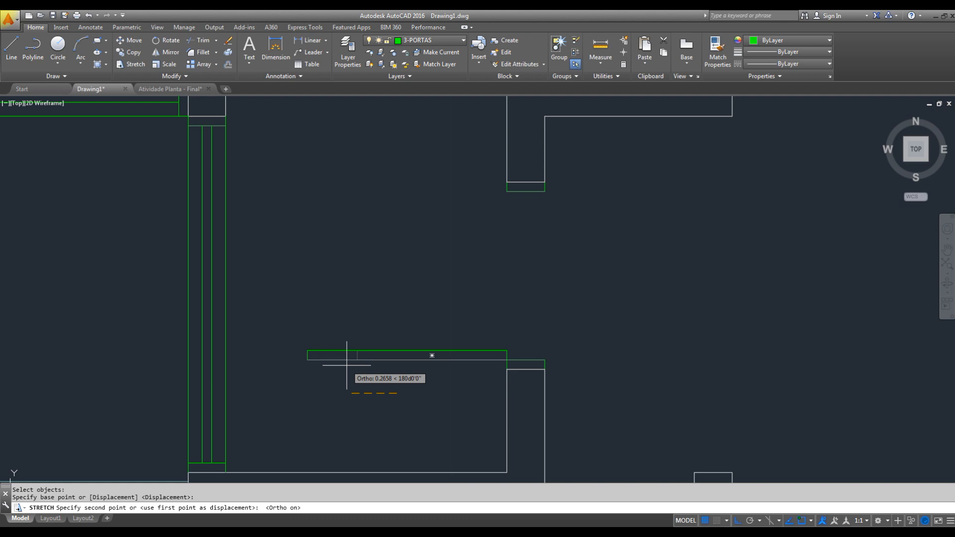
type("0.1")
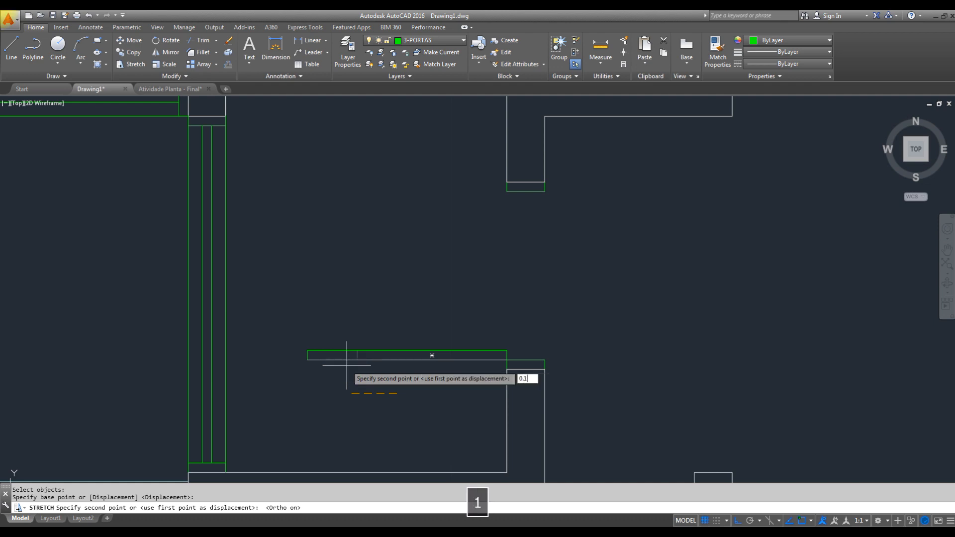
key("Return")
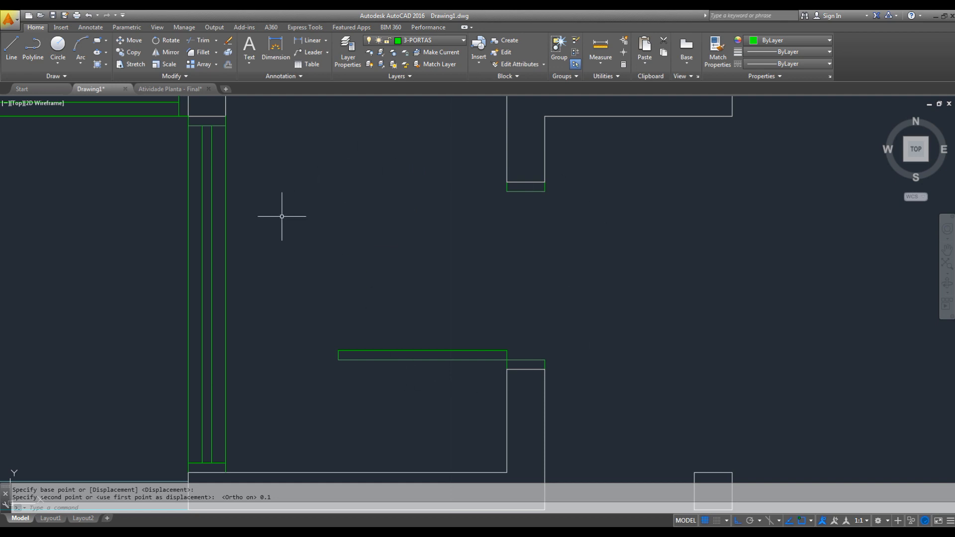
- Draw the entrance door's swing arc centered on the leaf's lower-right corner, from the upper jamb's lower-left corner to the leaf's free end
middle_click_drag(499, 390, 579, 391)
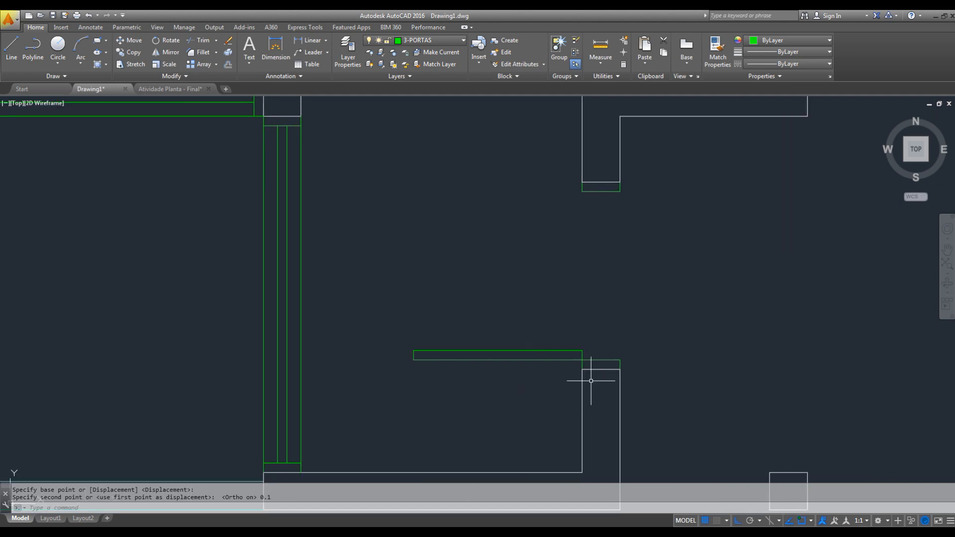
key("Escape")
type("A")
key("space")
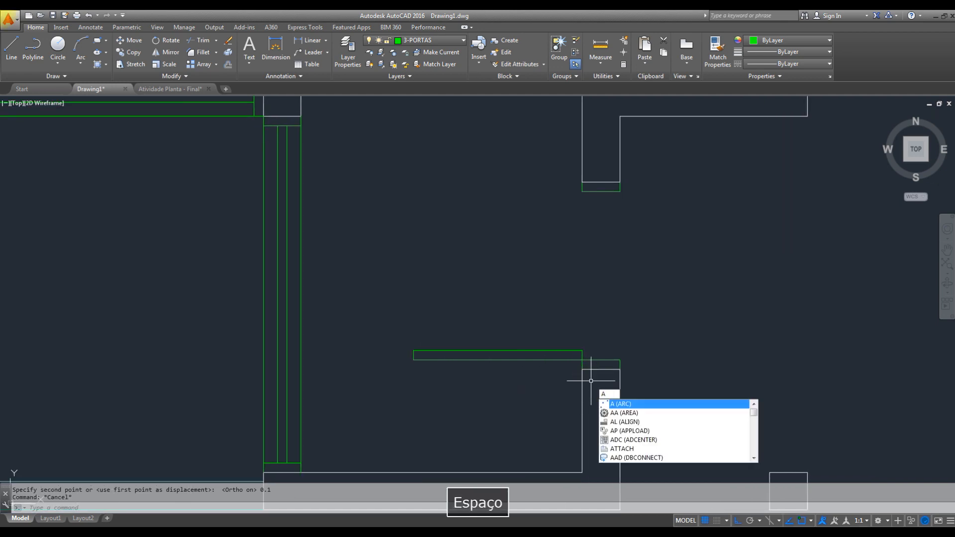
type("C")
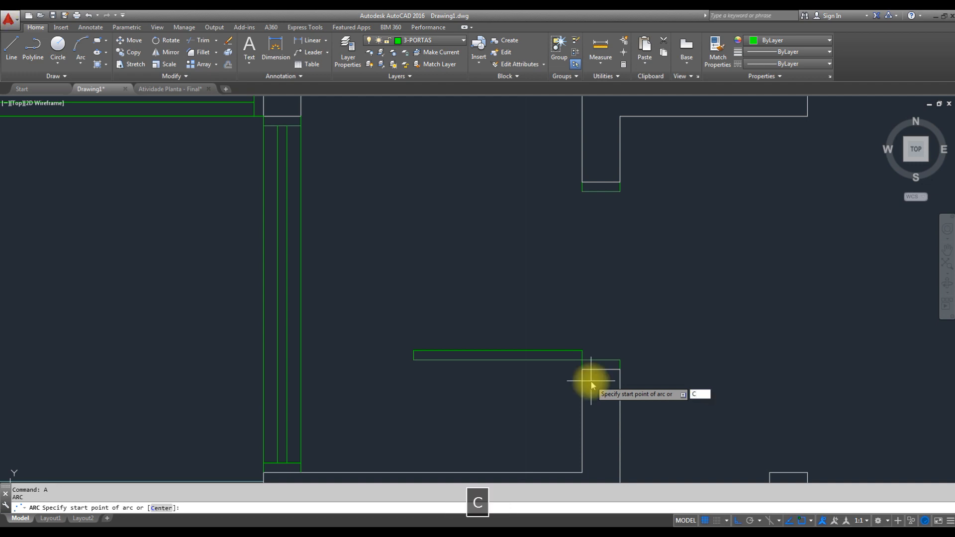
key("space")
left_click(583, 359)
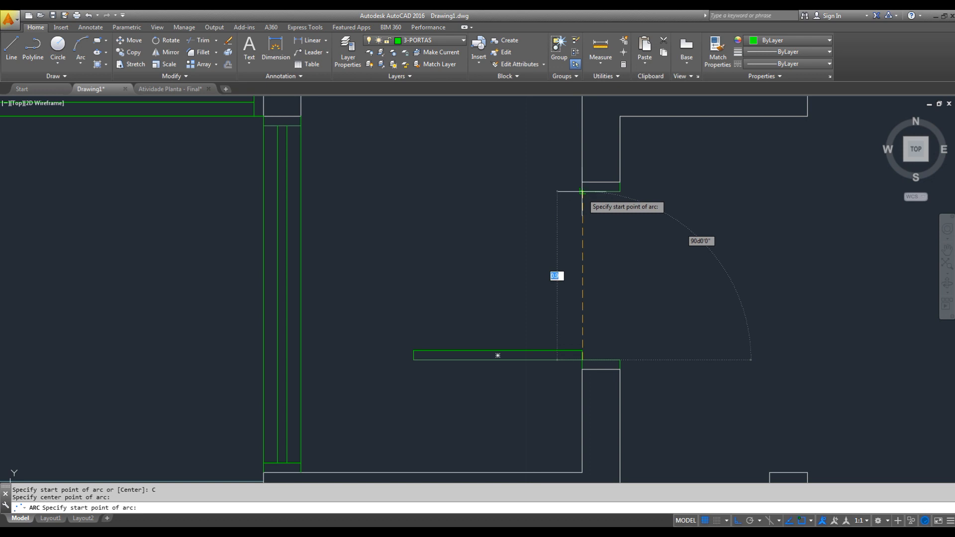
left_click(581, 192)
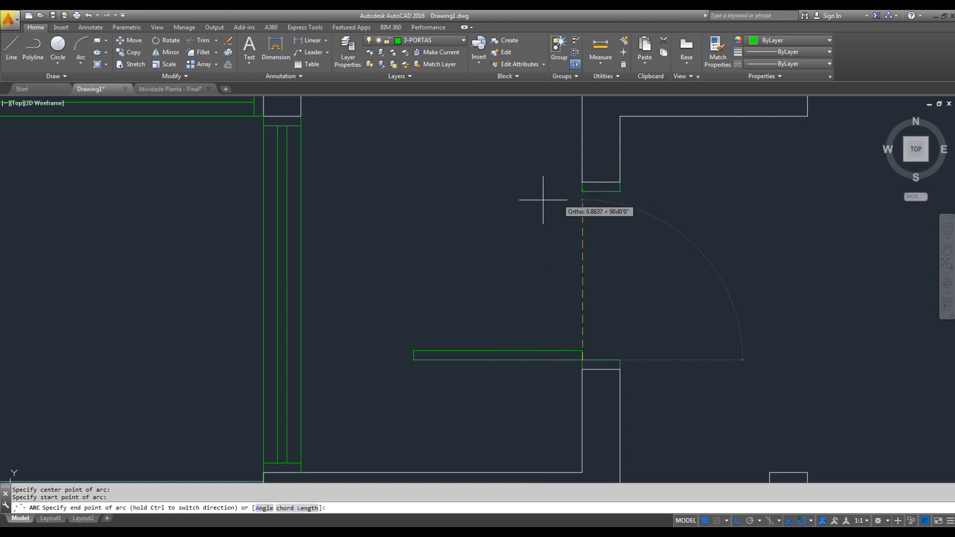
left_click(414, 351)
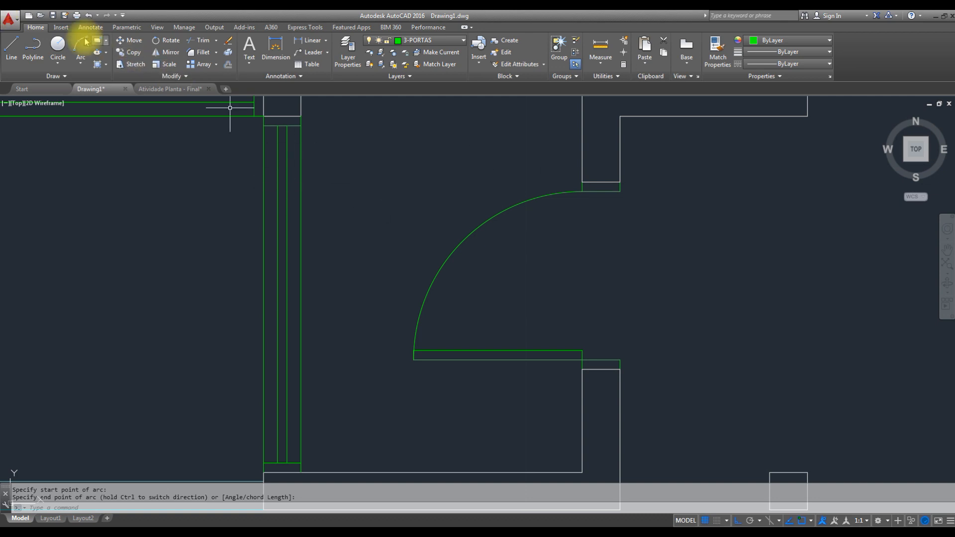
left_click(60, 27)
left_click(72, 61)
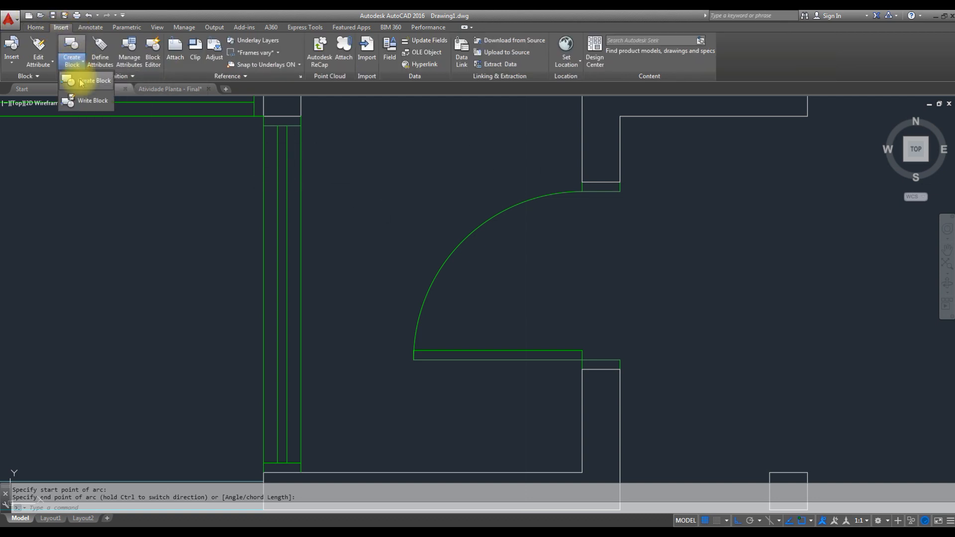
key("Escape")
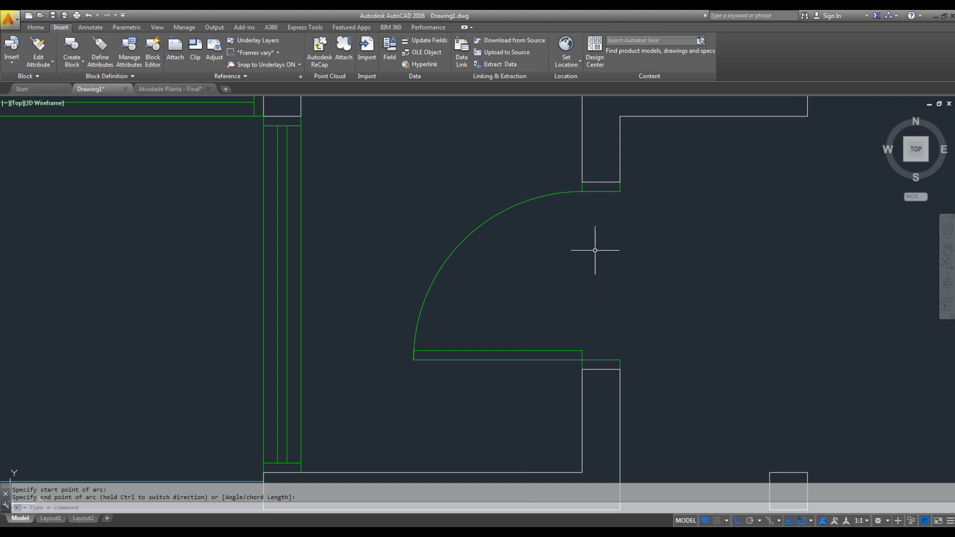
scroll(604, 289, "down", 8)
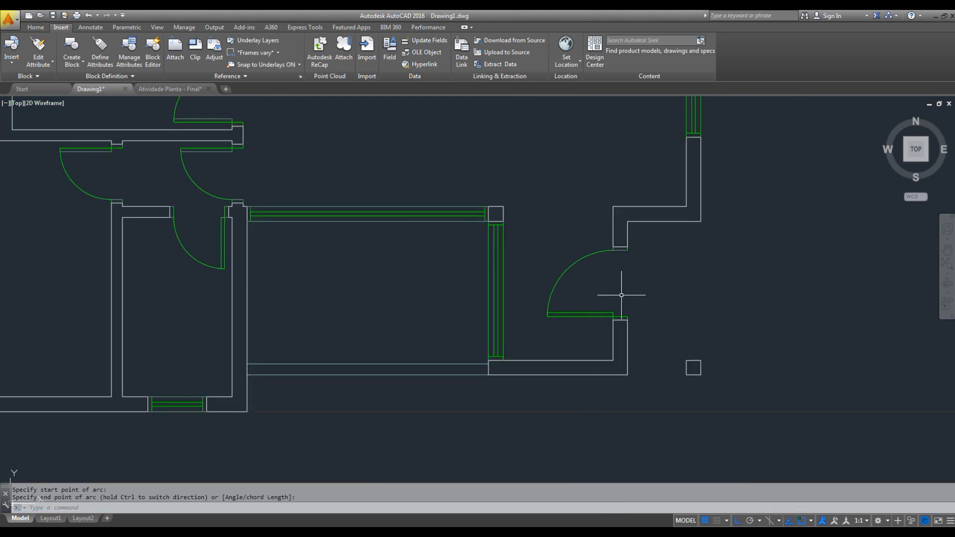
middle_click_drag(684, 325, 653, 327)
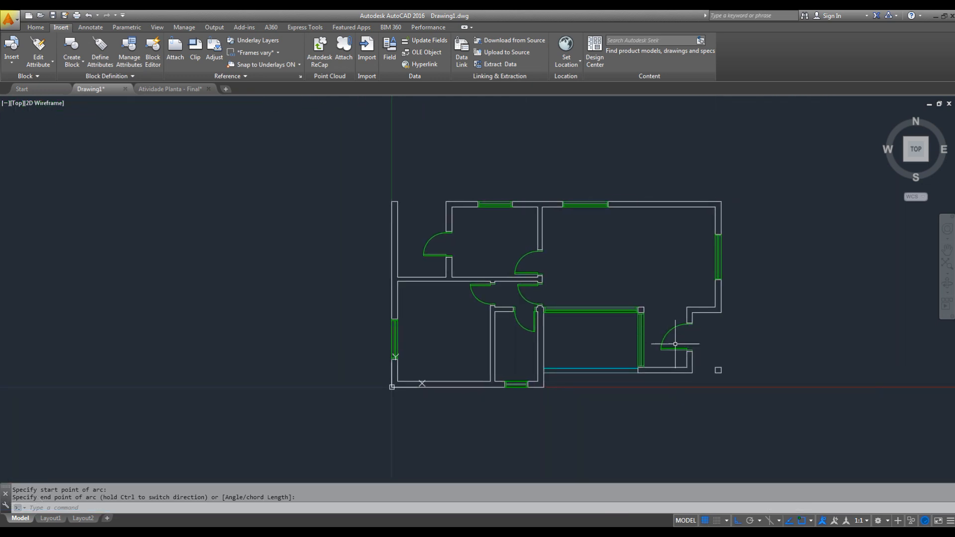
scroll(666, 340, "up", 2)
middle_click_drag(667, 341, 694, 350)
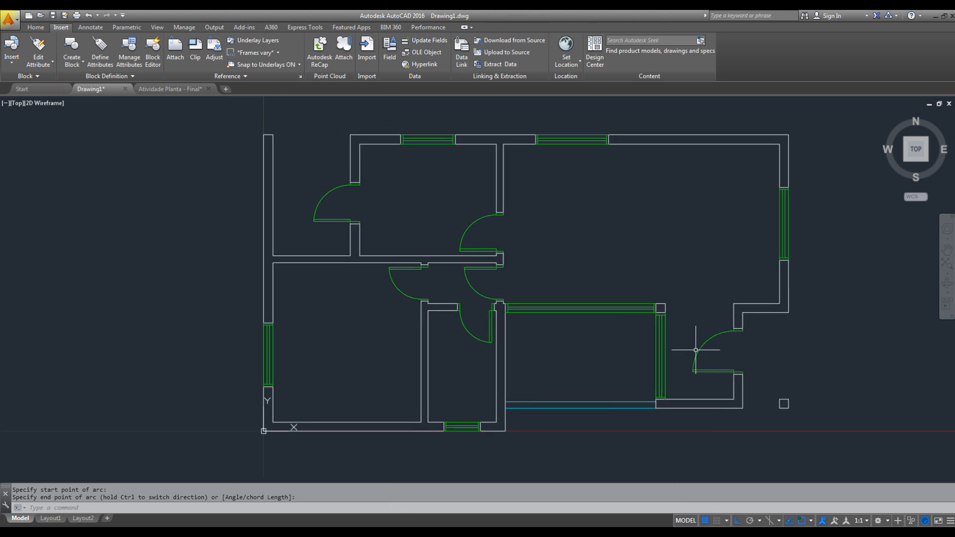